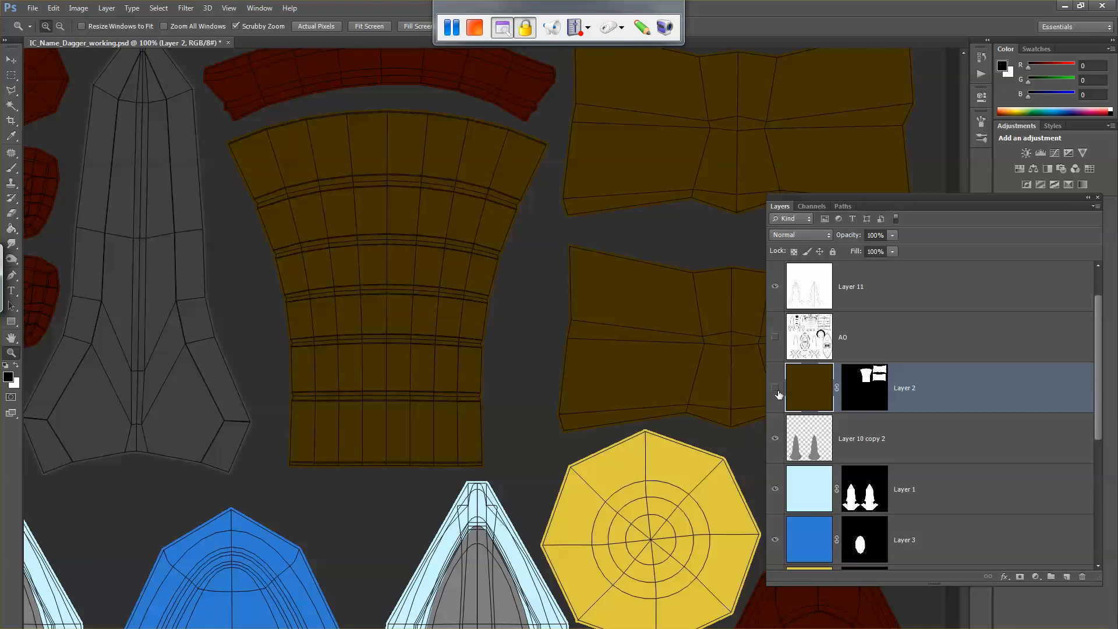
Step: Toggle the brown Layer 2 off and on, and check the dagger's handle in Maya before returning to Photoshop
left_click(775, 388)
left_click(774, 387)
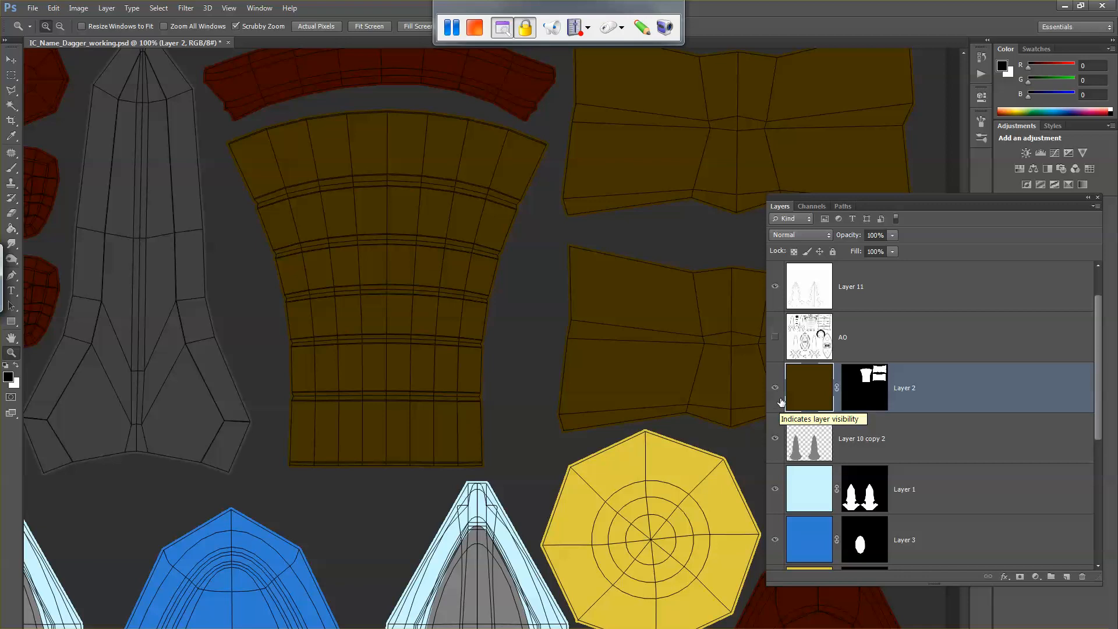
key("alt+Tab")
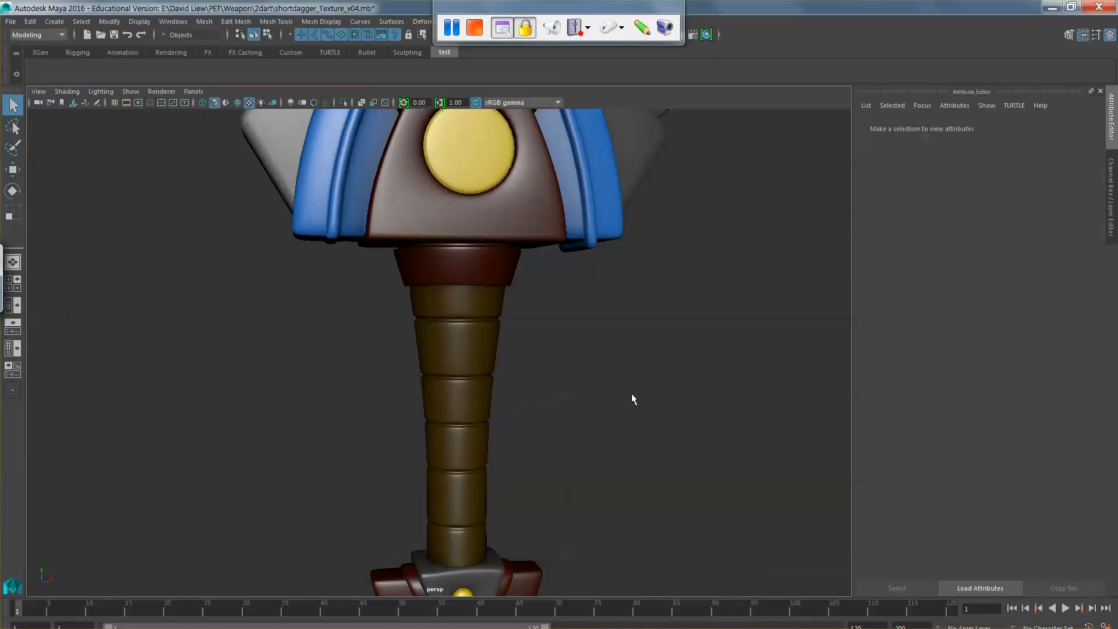
key("alt+Tab")
Step: Switch to the maps_hi window in Windows Explorer, go to the leather folder inside Texture_resources, and enlarge its thumbnails
mouse_move(154, 626)
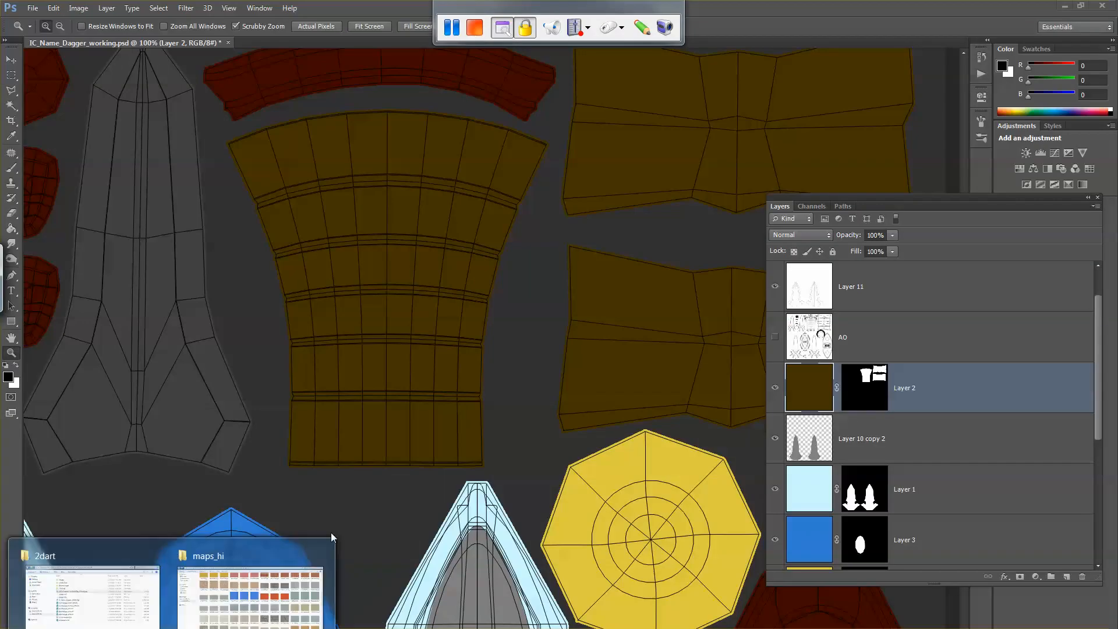
left_click(127, 604)
left_click(156, 626)
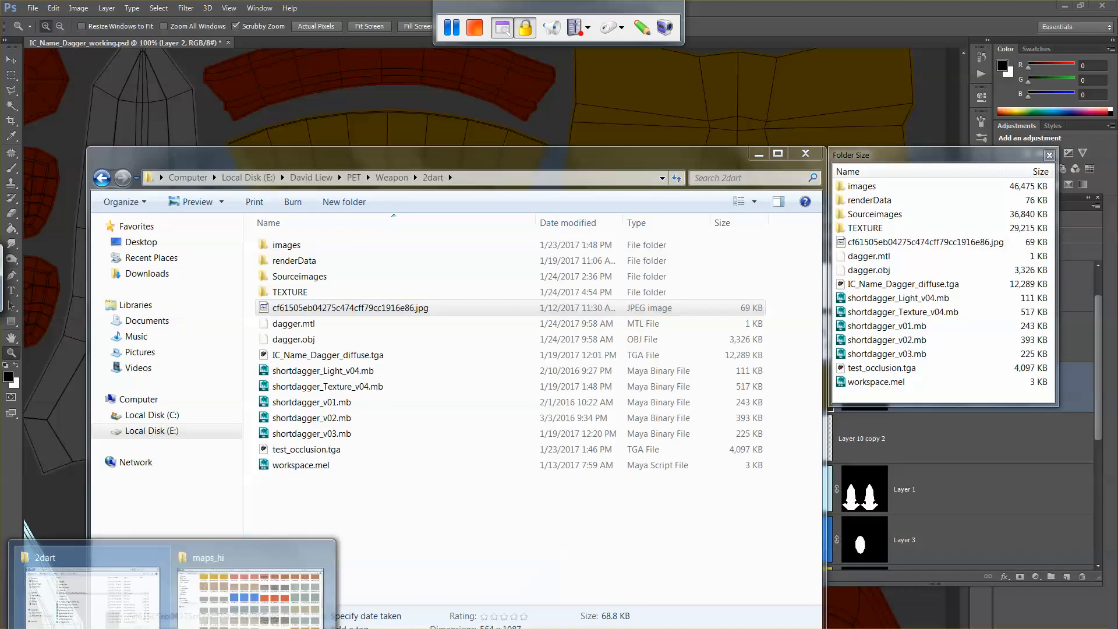
left_click(254, 603)
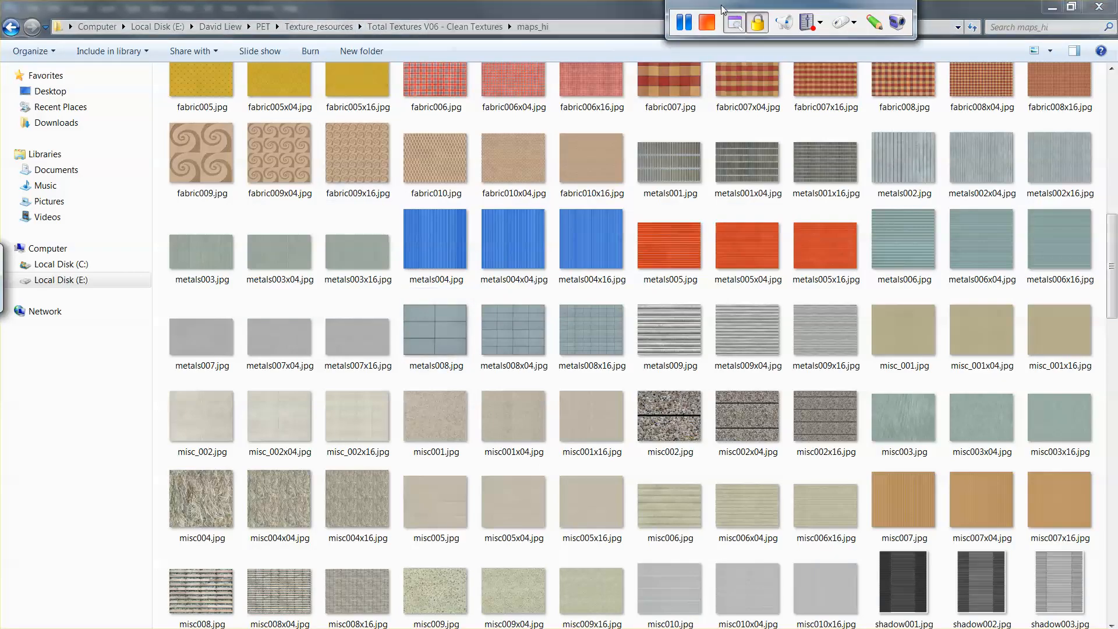
left_click(395, 26)
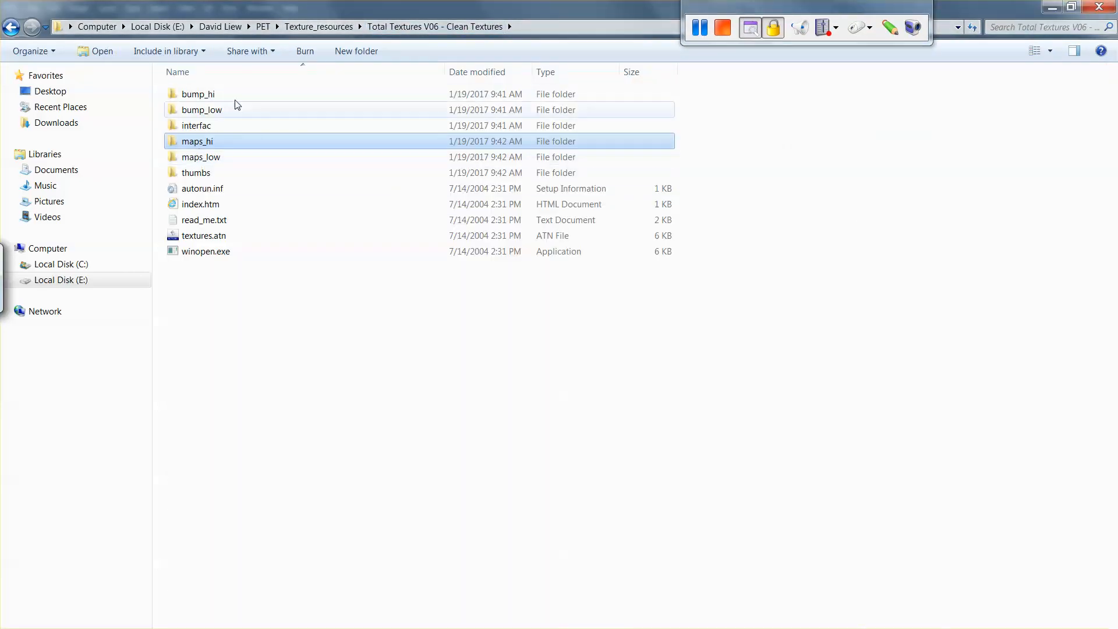
left_click(318, 26)
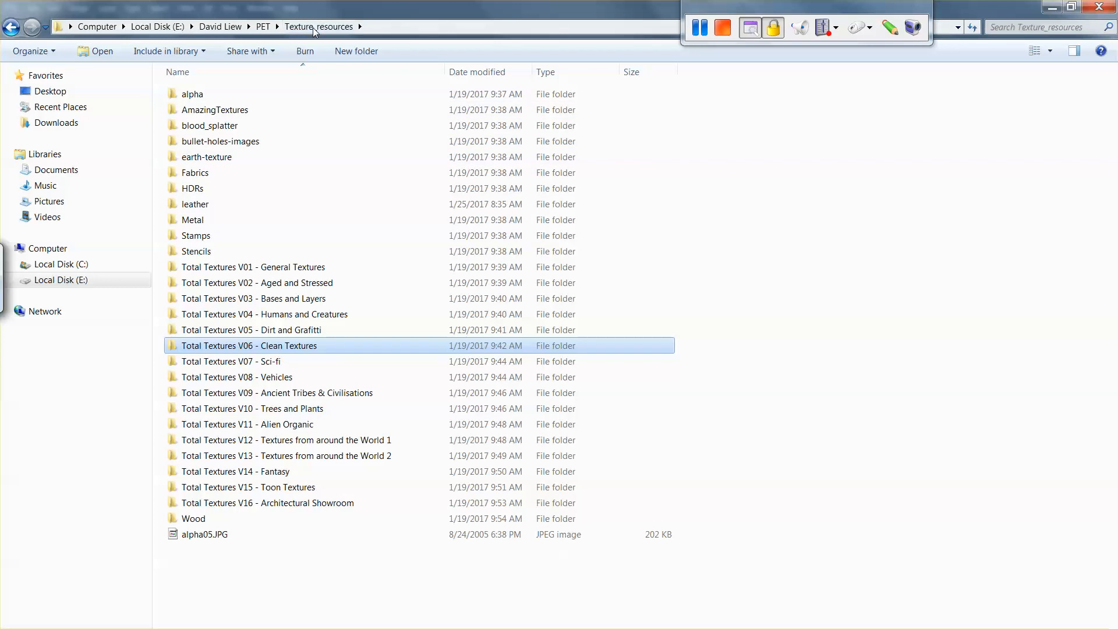
double_click(210, 204)
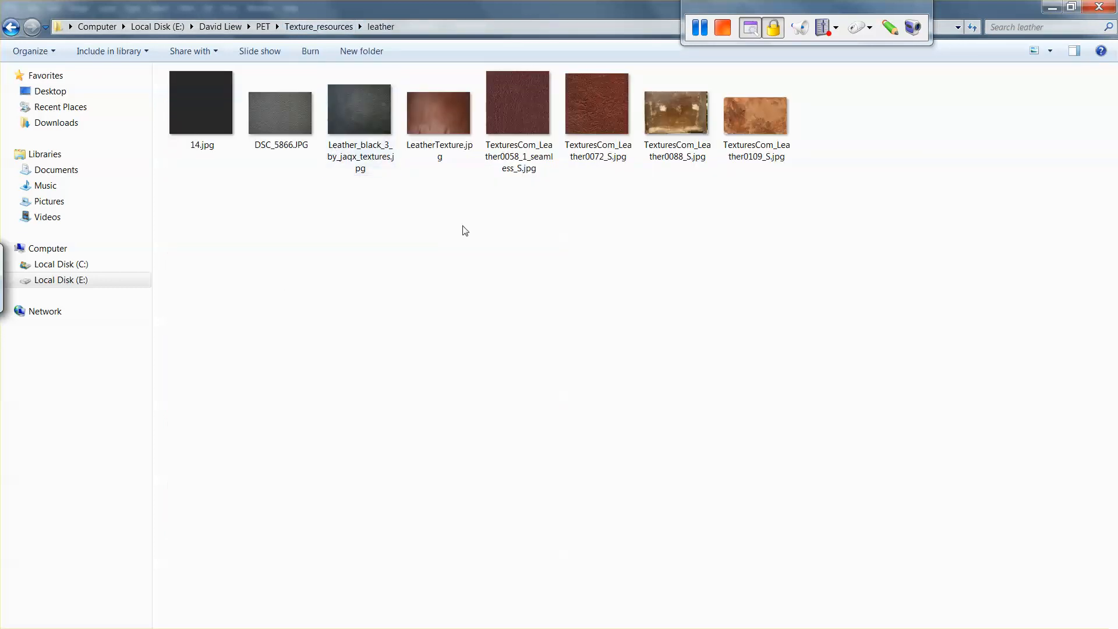
scroll(472, 242, "up", 4, "ctrl")
scroll(475, 245, "up", 1, "ctrl")
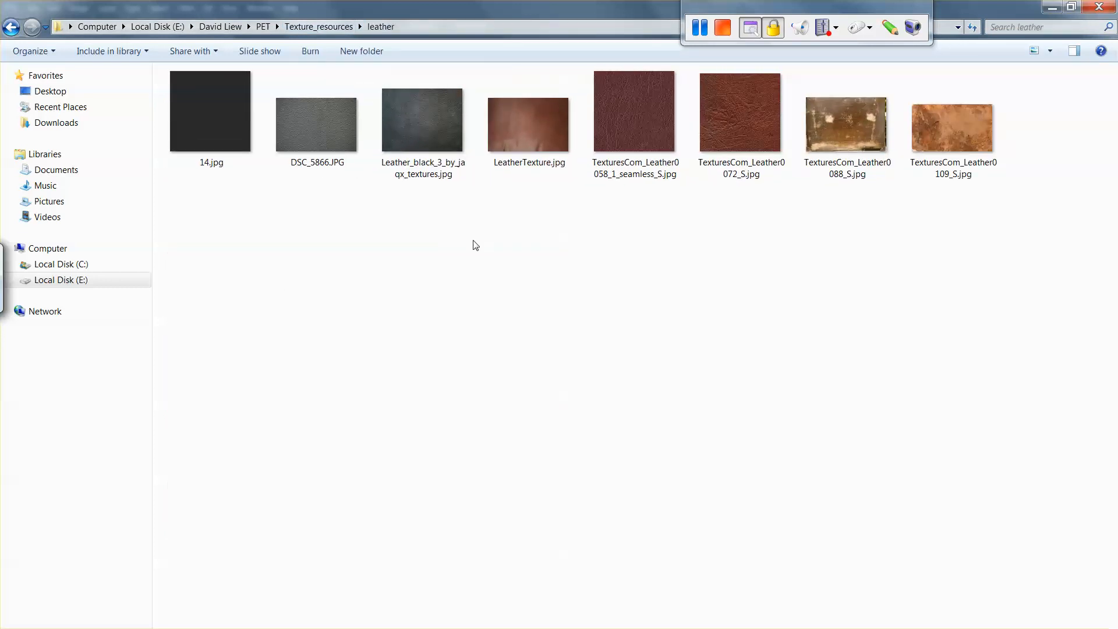
Step: Examine the leather images one by one at full size, starting with 14.jpg, and compare their grain for the dagger's grip
double_click(219, 140)
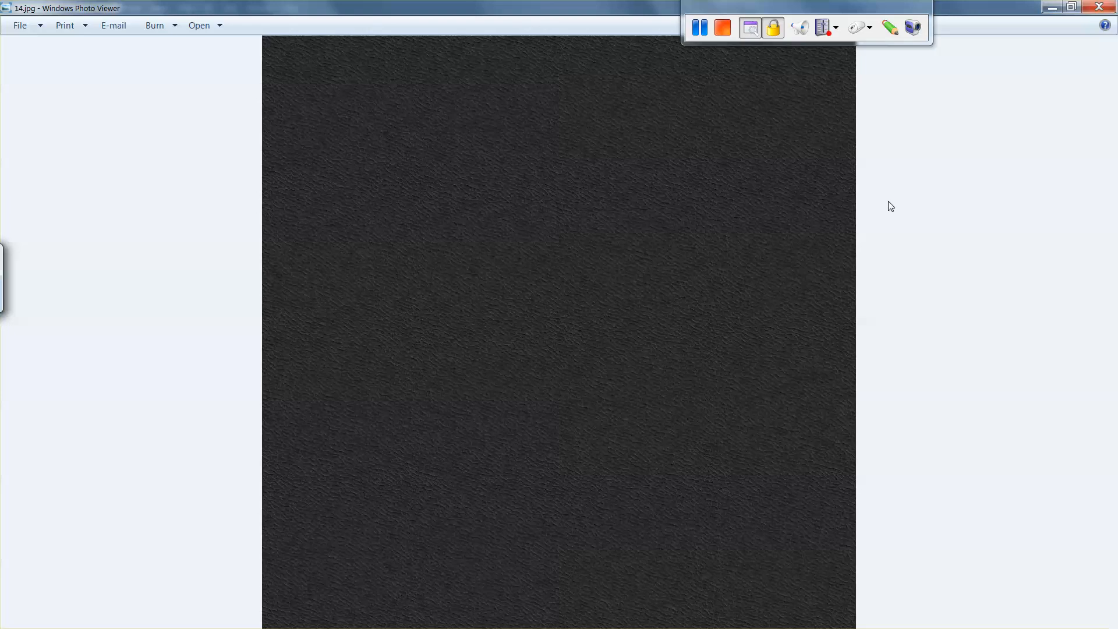
key("Right")
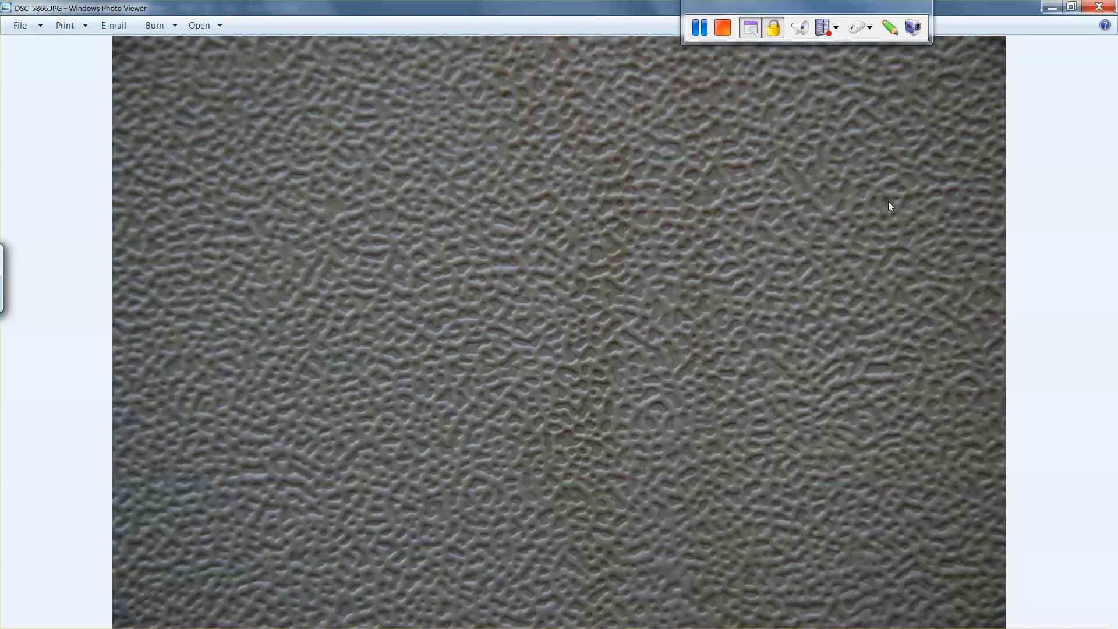
key("Right")
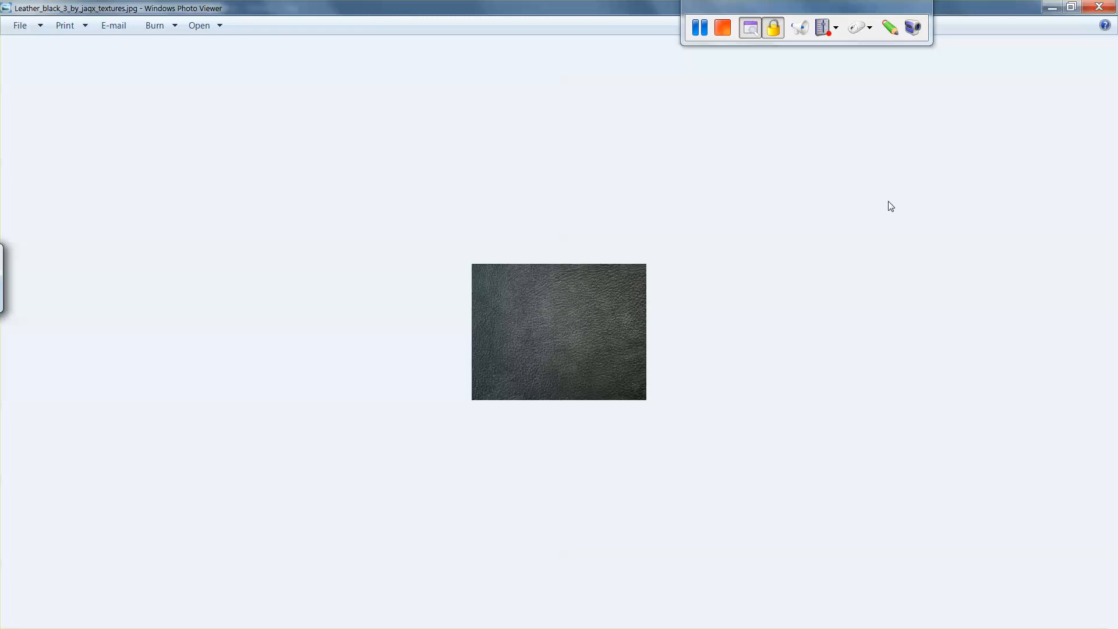
key("Right")
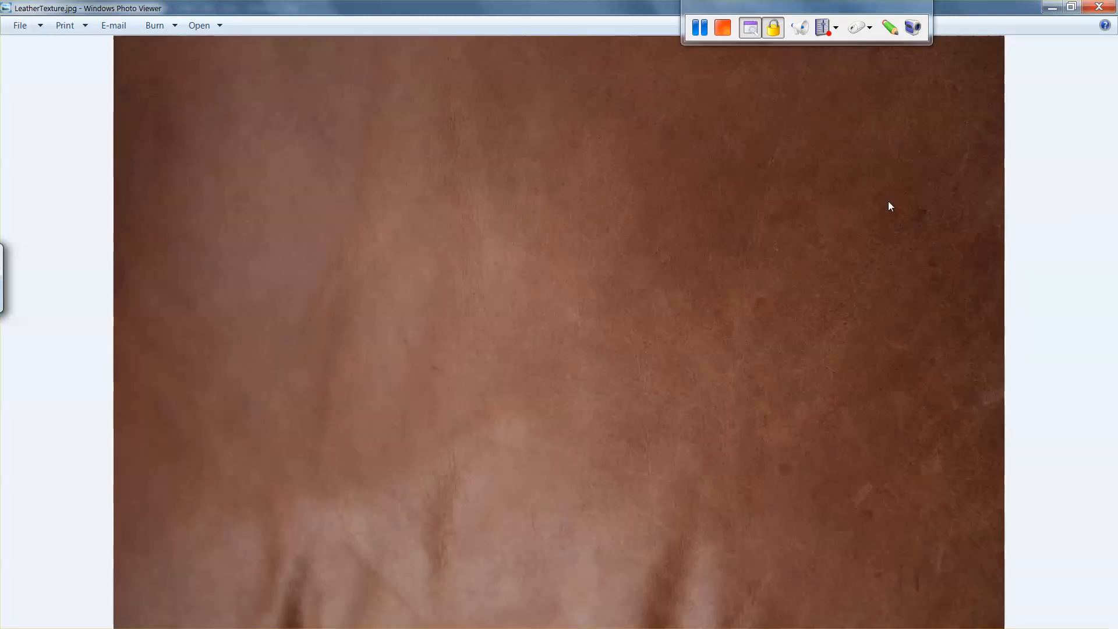
key("Right")
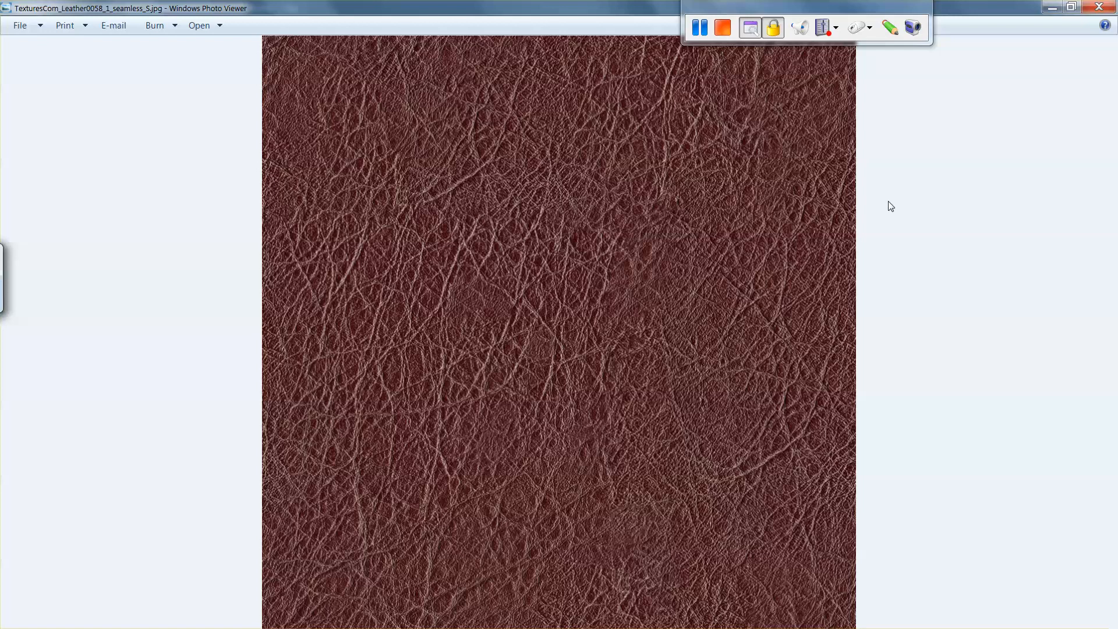
key("Right")
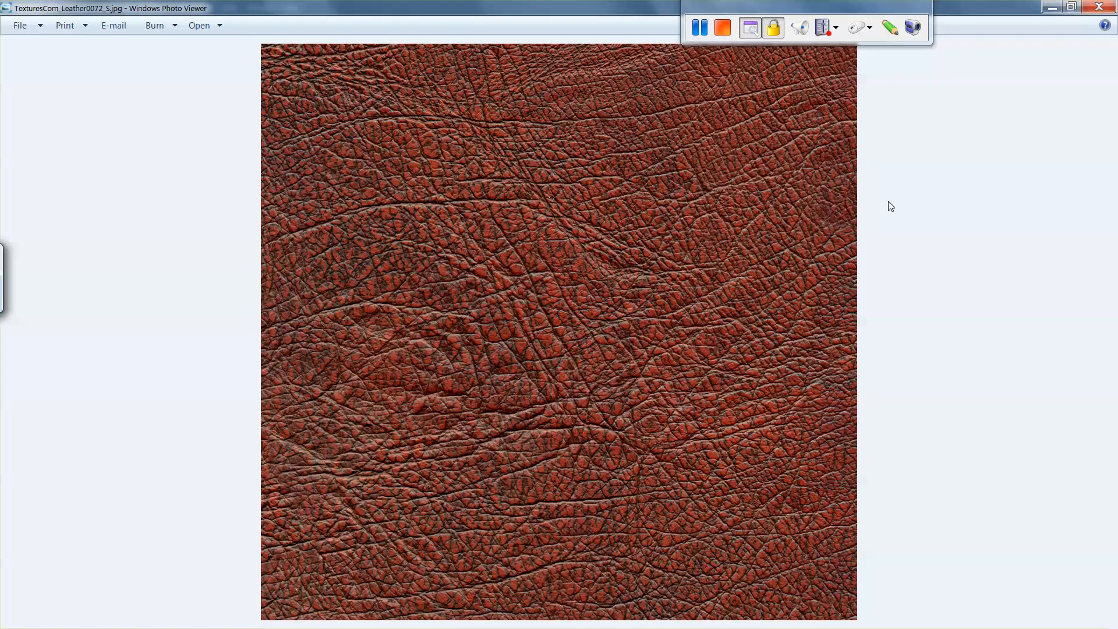
key("Right")
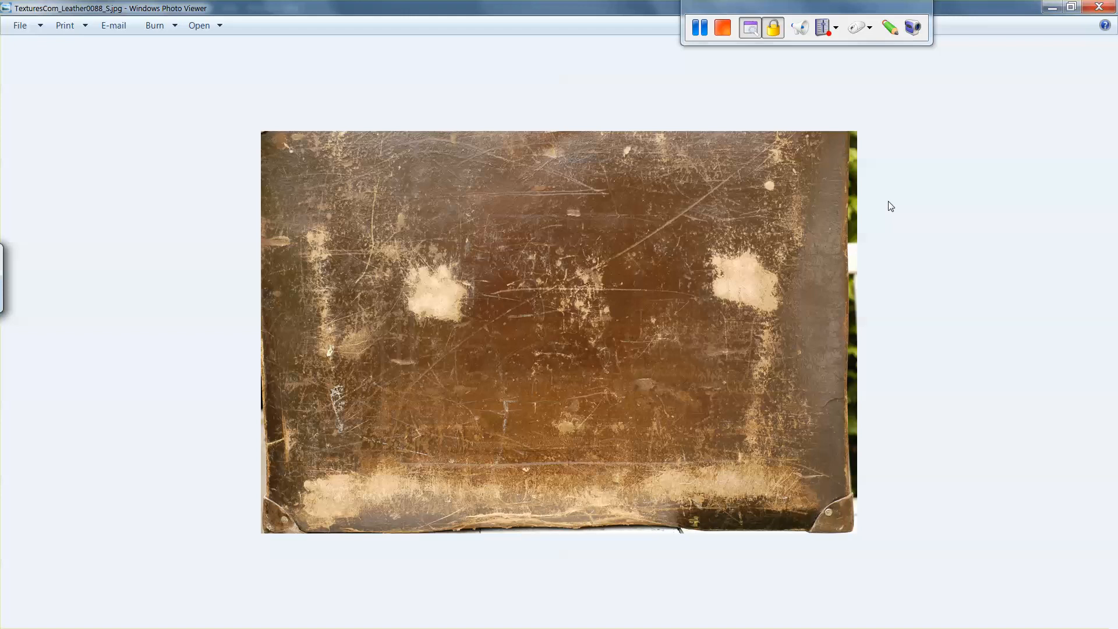
scroll(825, 267, "up", 1)
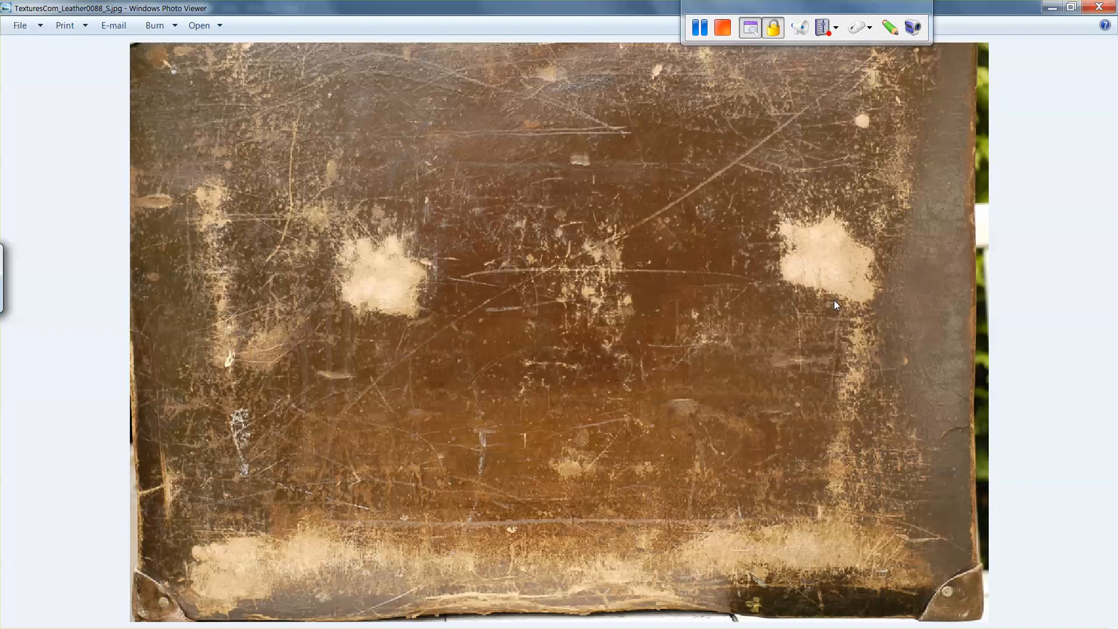
key("Right")
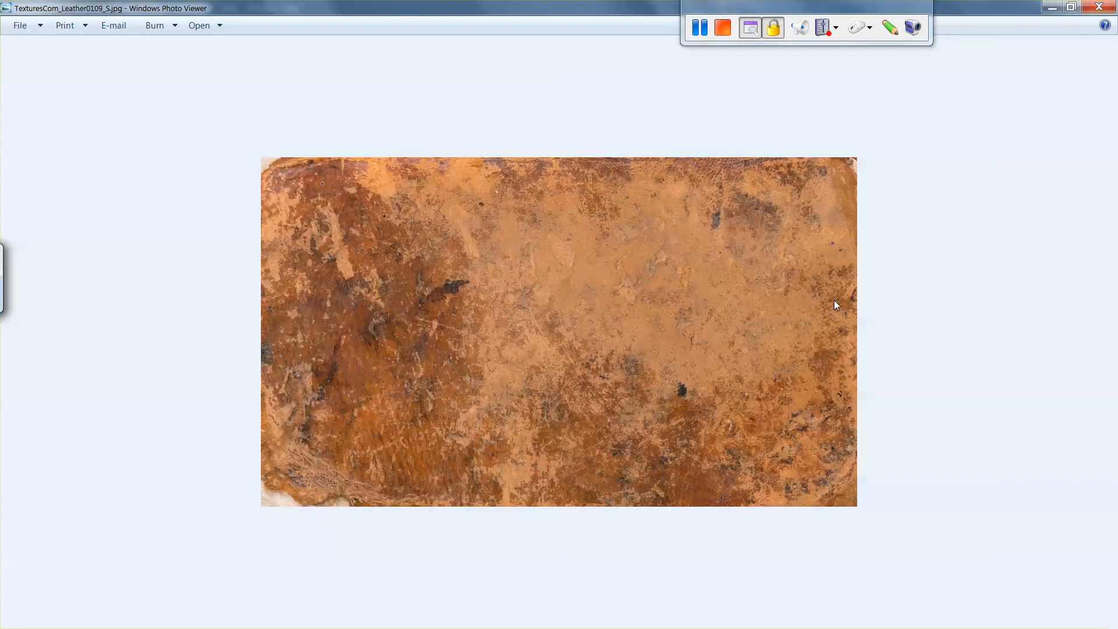
key("Right")
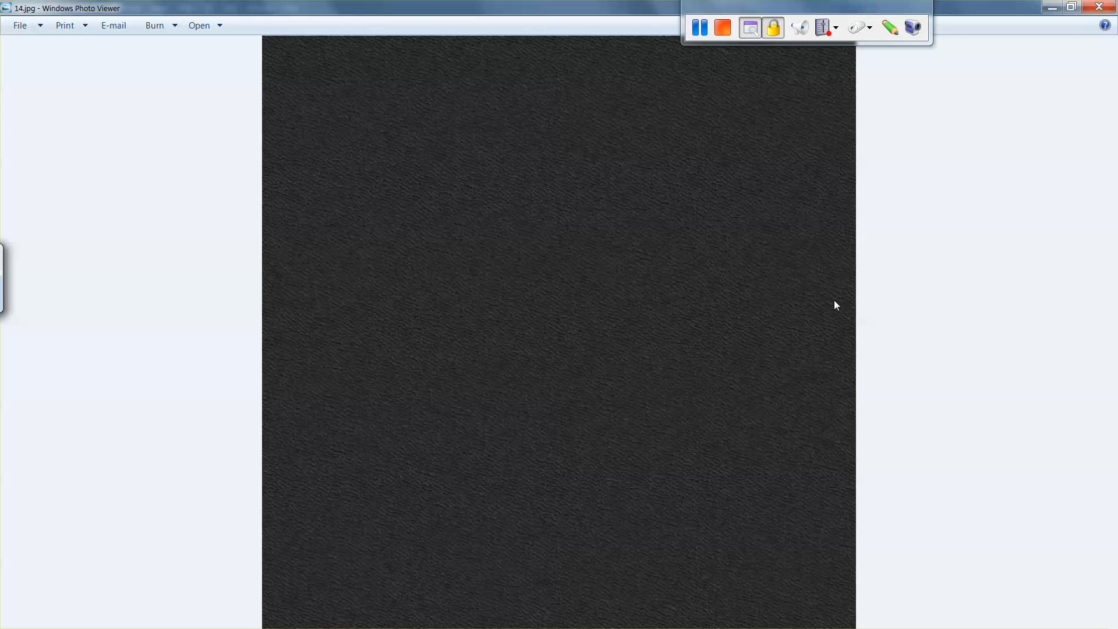
scroll(833, 300, "up", 5)
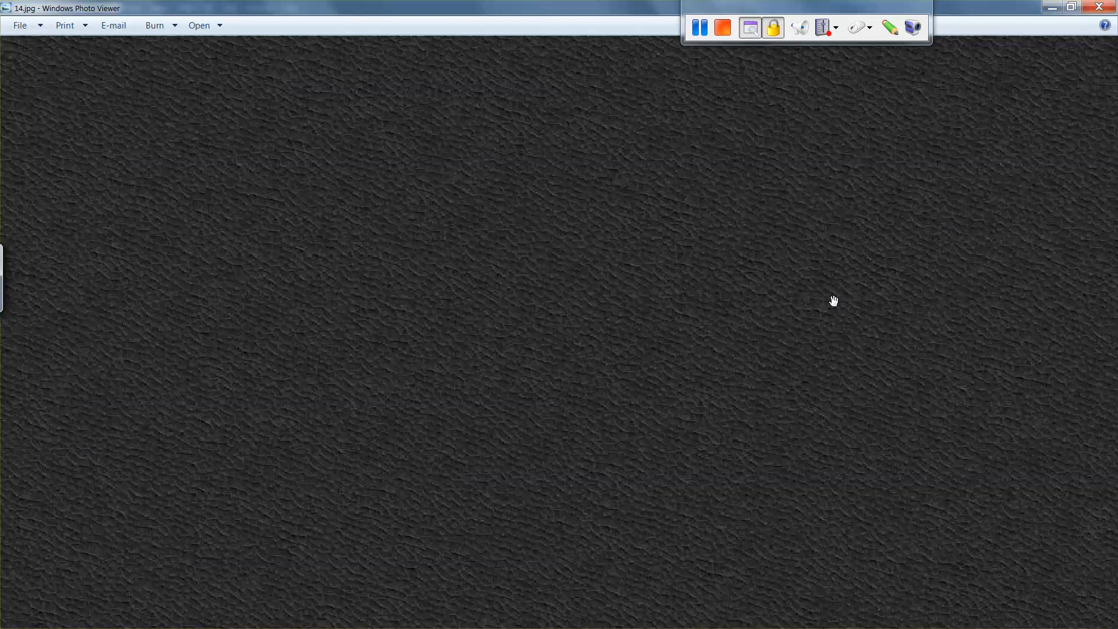
scroll(833, 300, "down", 2)
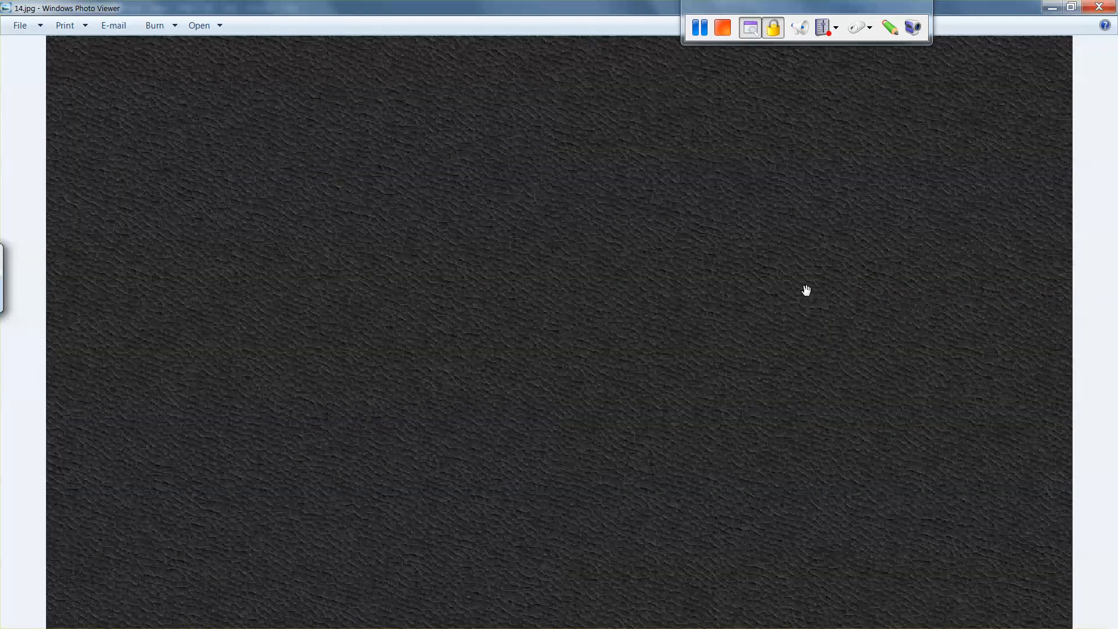
scroll(938, 227, "down", 3)
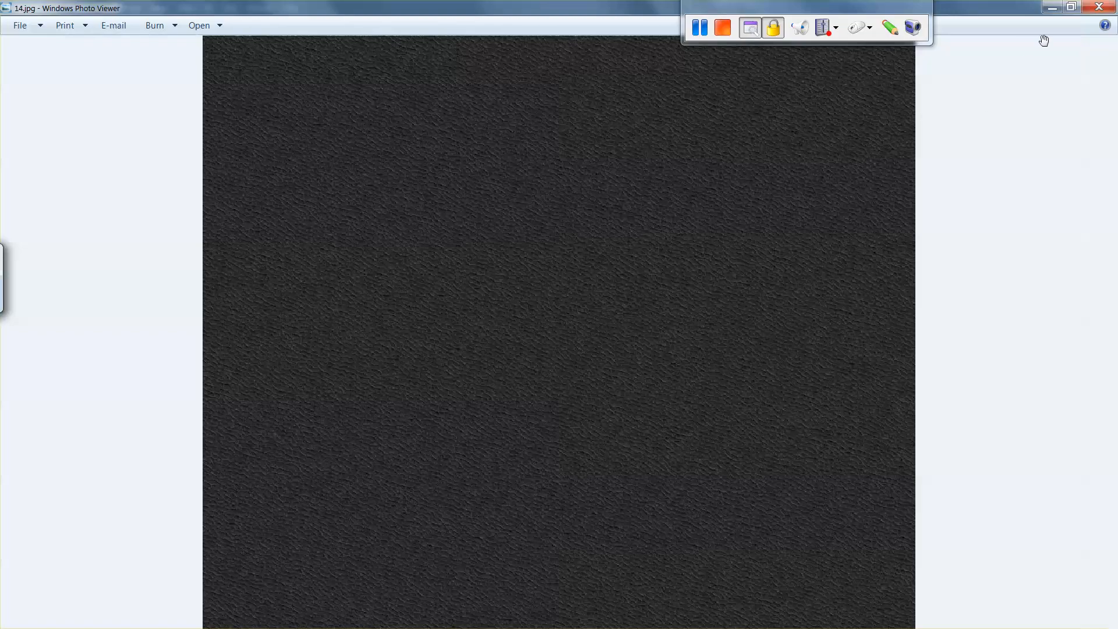
left_click(1099, 7)
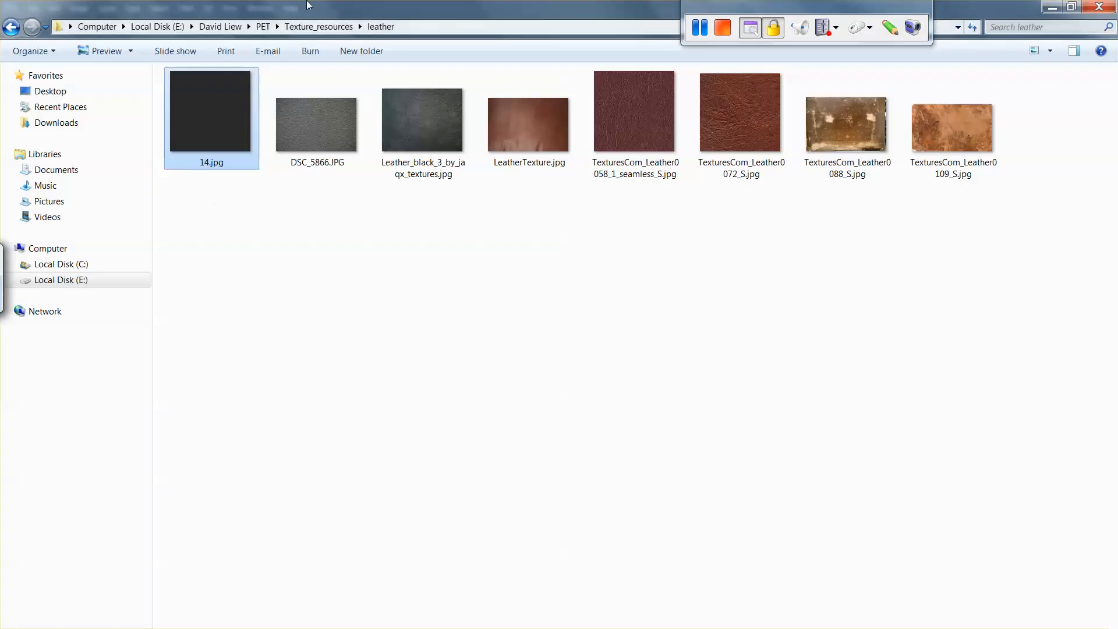
Step: Place 14.jpg from the leather folder into the IC_Name_Dagger_working.psd document in Photoshop, directly above Layer 2
left_click_drag(307, 5, 310, 88)
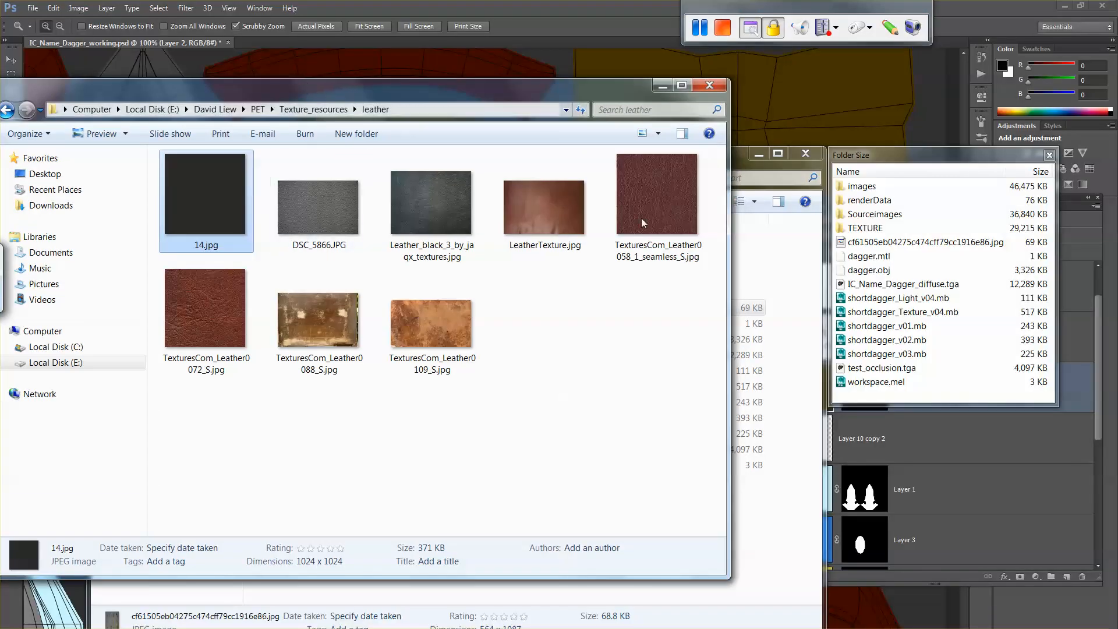
left_click(780, 108)
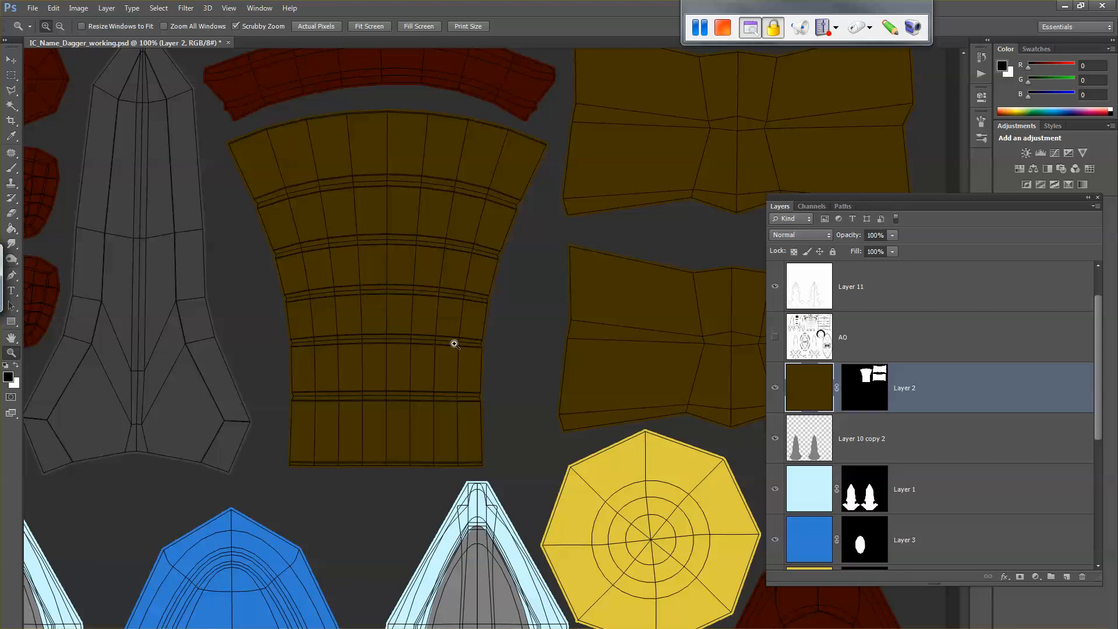
key("alt+Tab")
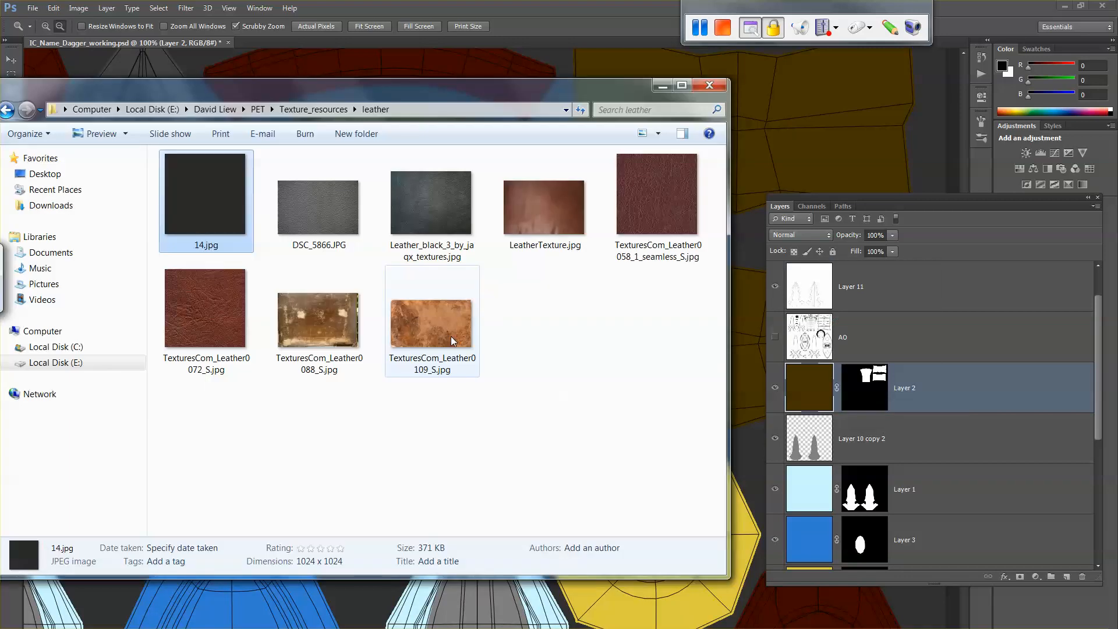
left_click_drag(233, 198, 826, 153)
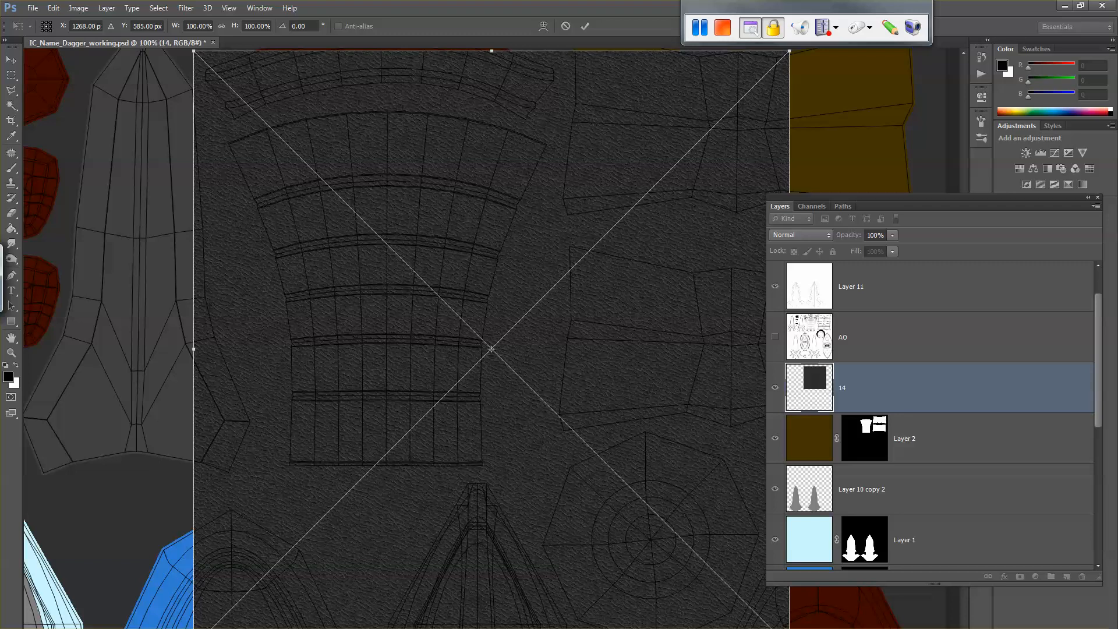
Step: Scale the placed leather image proportionally to about 62.4% and position it over the whole curved handle-grip UV shell
left_click_drag(817, 617, 556, 400)
key("shift")
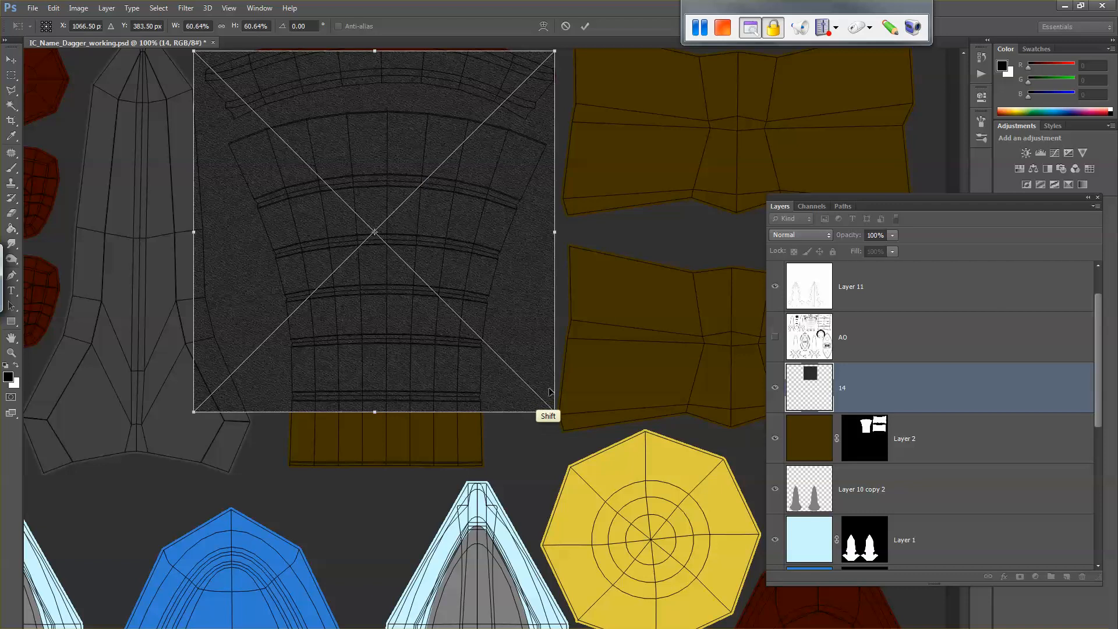
left_click_drag(502, 287, 521, 337)
mouse_move(574, 461)
left_mouse_down()
mouse_move(588, 457)
mouse_move(584, 472)
left_mouse_up()
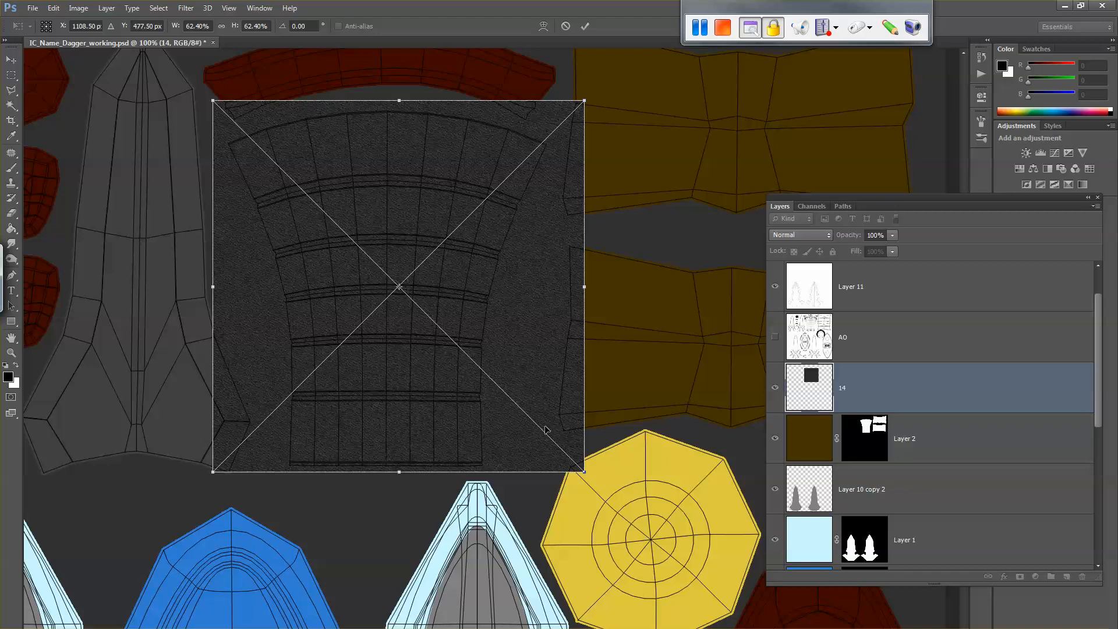
key("z")
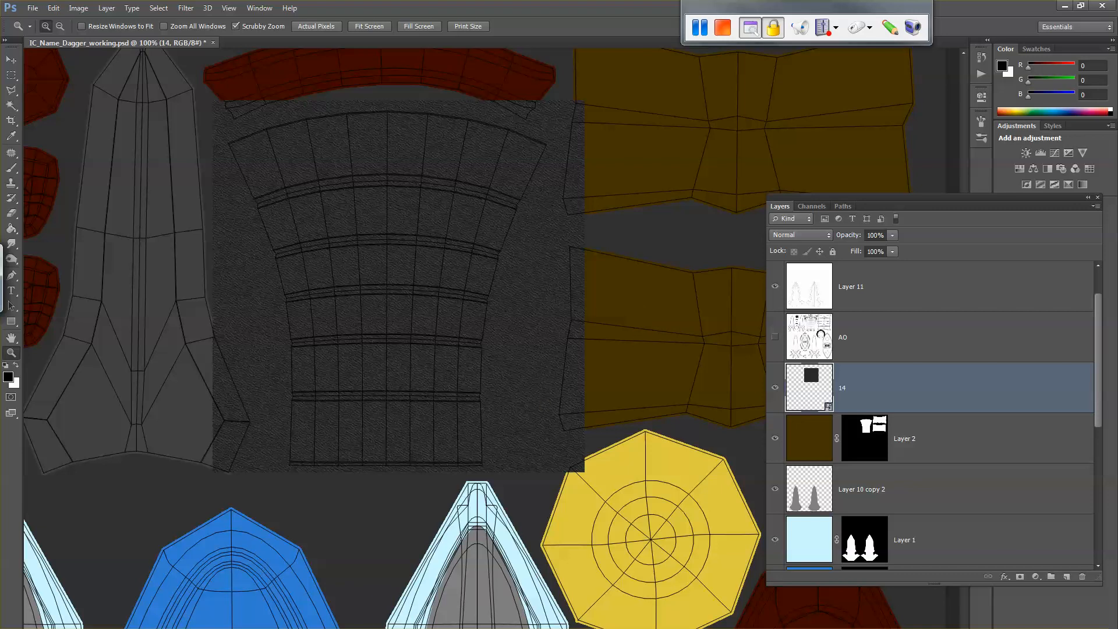
Step: Start the OSD hotkey display from the desktop and switch back to Photoshop
key("super+d")
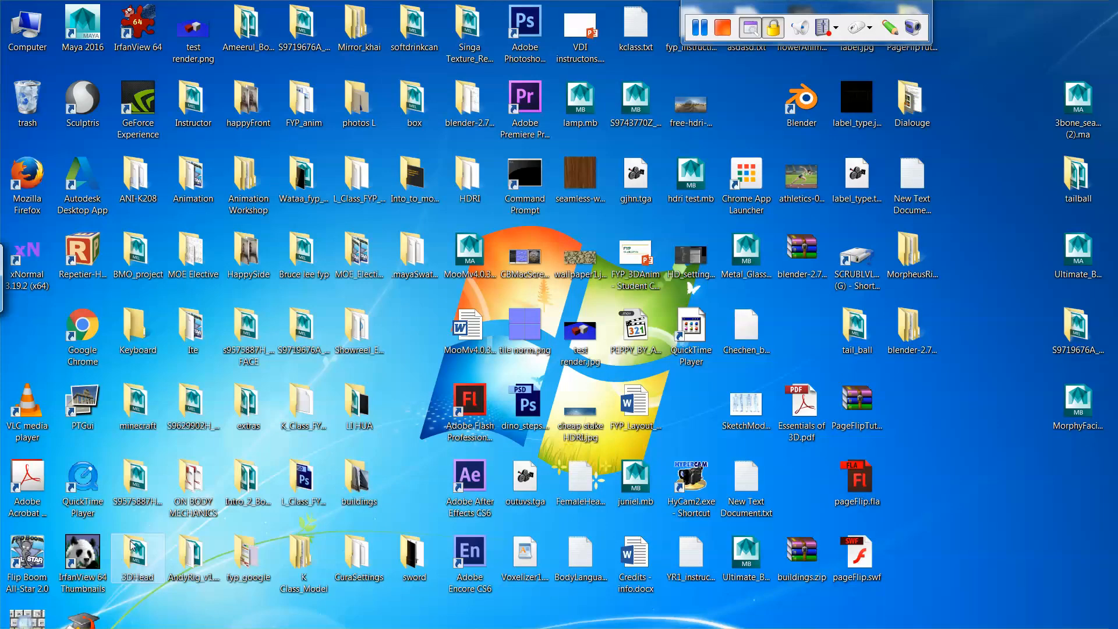
double_click(40, 618)
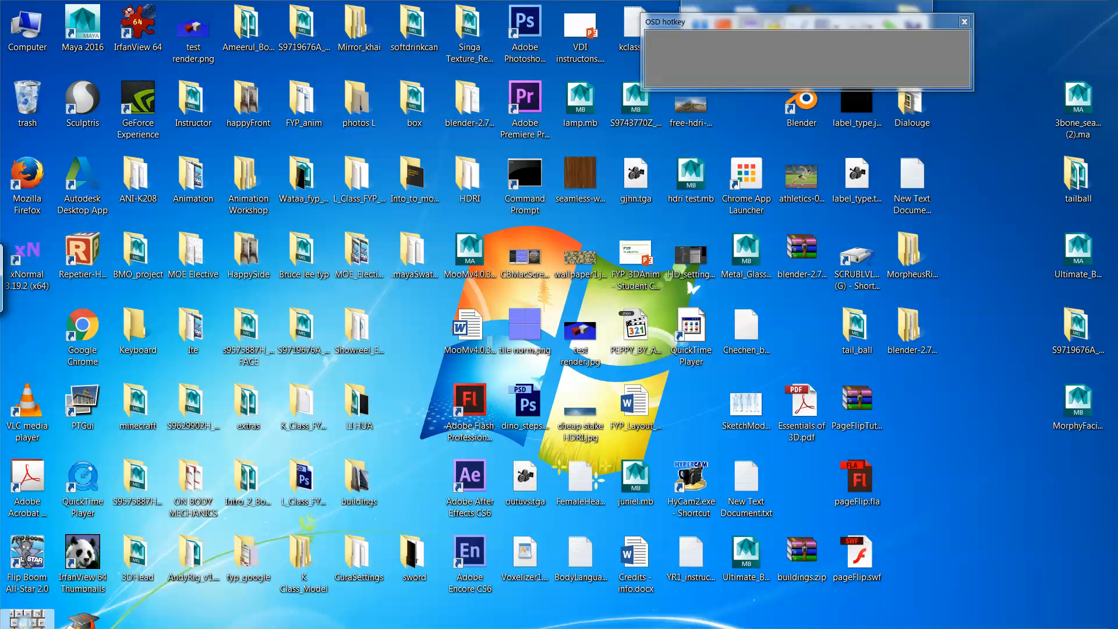
left_click(262, 628)
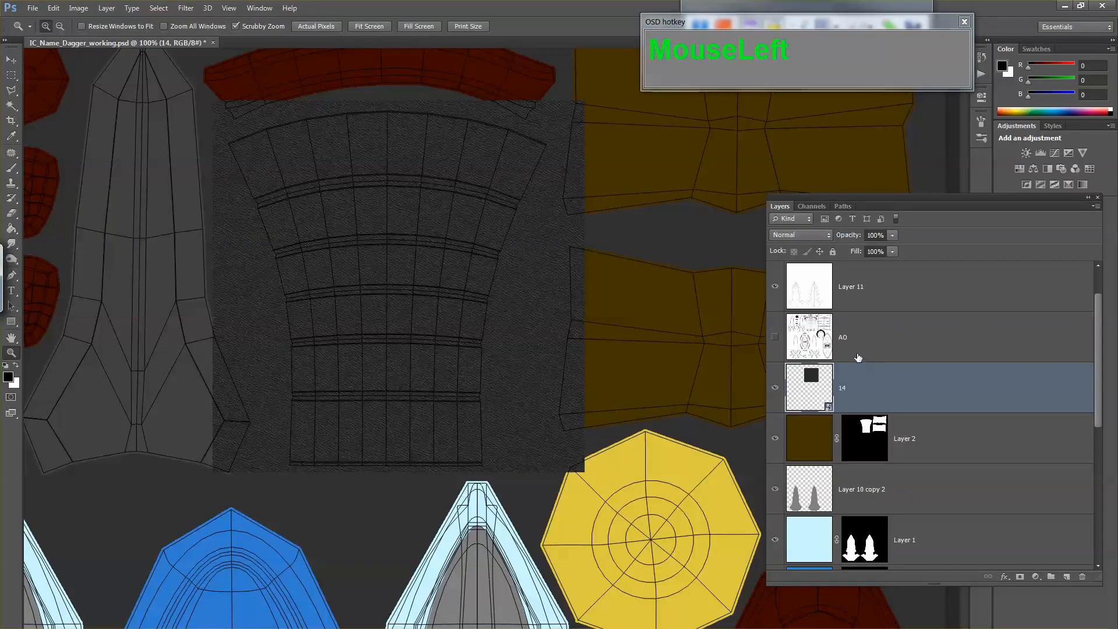
Step: Hide the leather texture layer 14 above the brown grip colour
left_click_drag(436, 297, 470, 342)
left_click(470, 342, "alt")
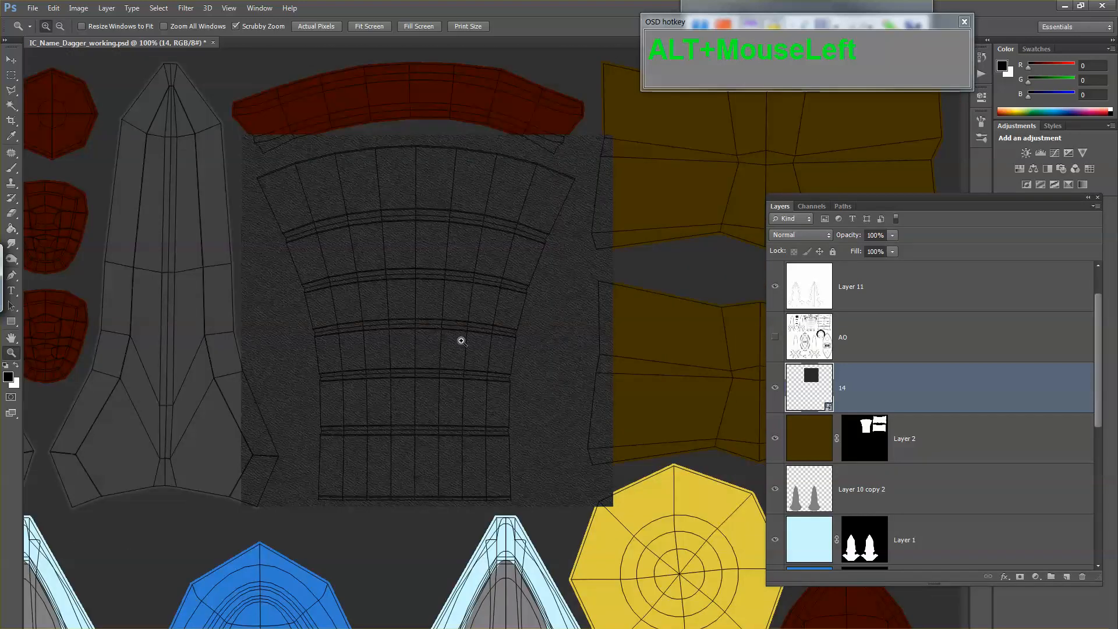
left_click(774, 387)
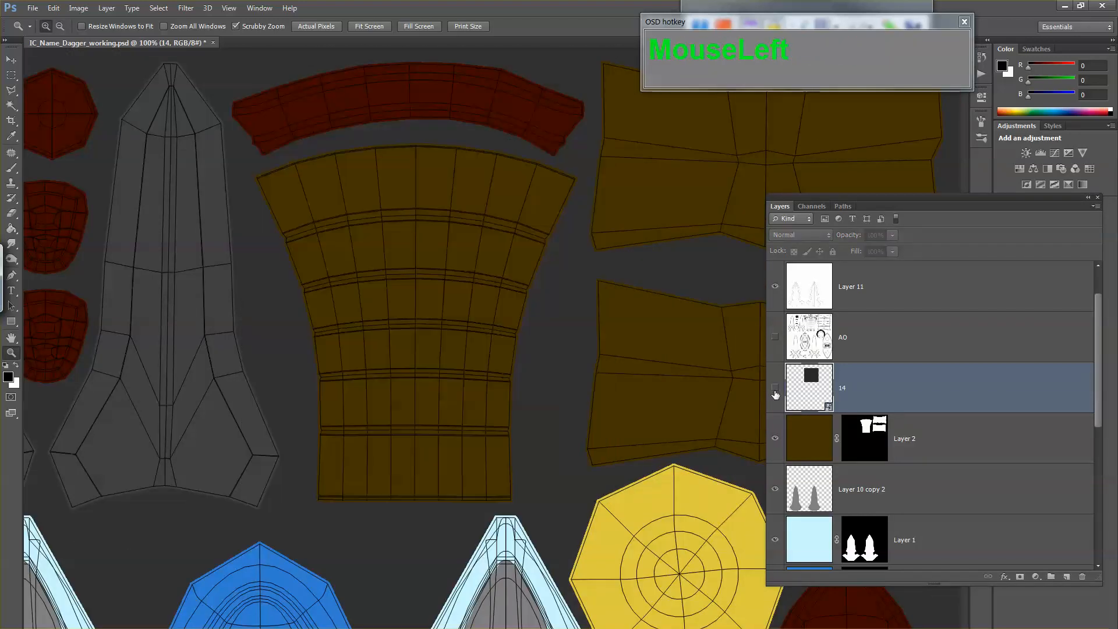
Step: Show the leather texture layer 14 over the grip and set its blend mode to Overlay
left_click(775, 387)
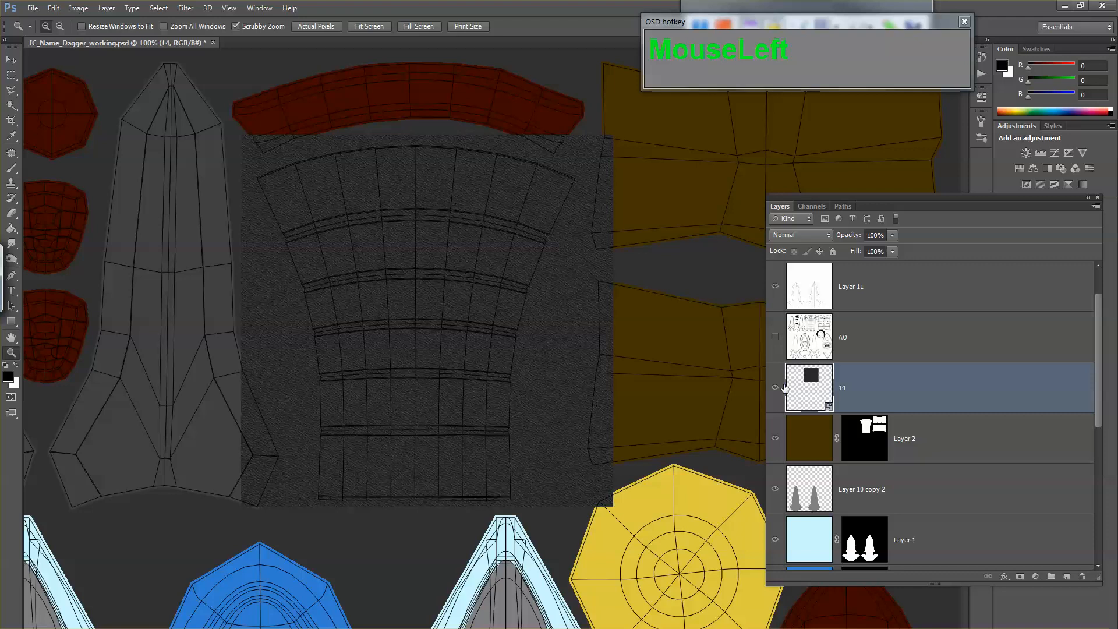
left_click(807, 236)
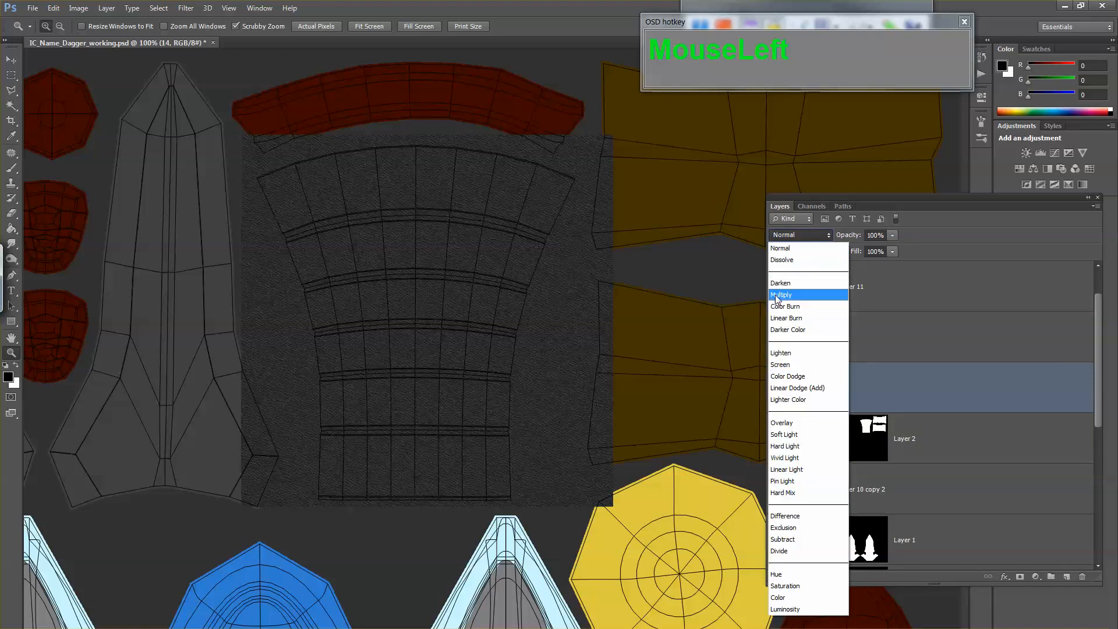
left_click(790, 424)
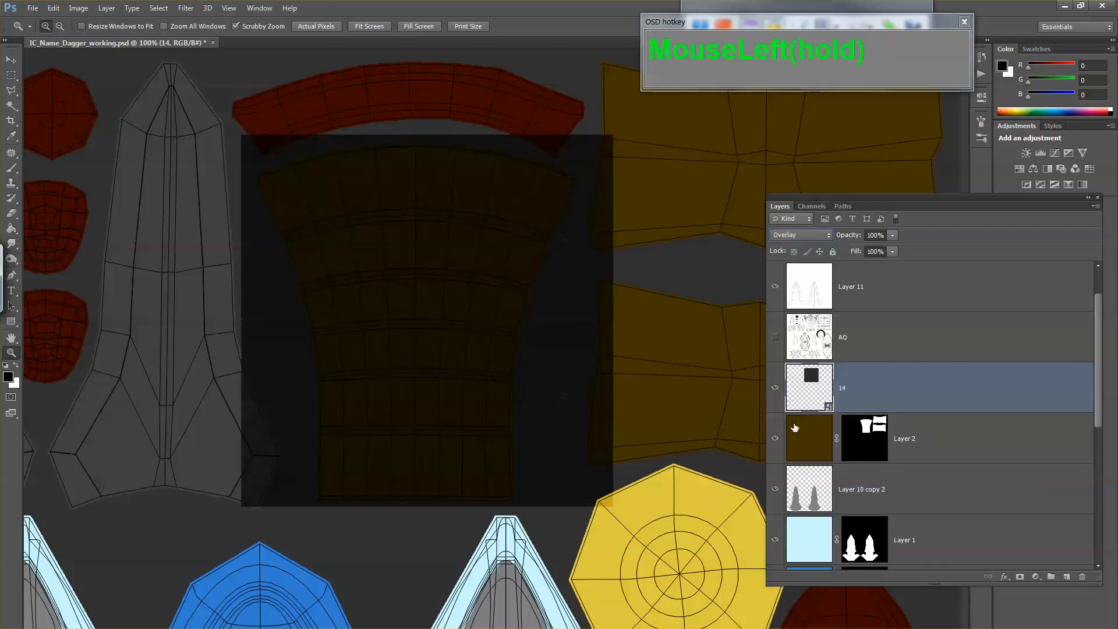
left_click(445, 313)
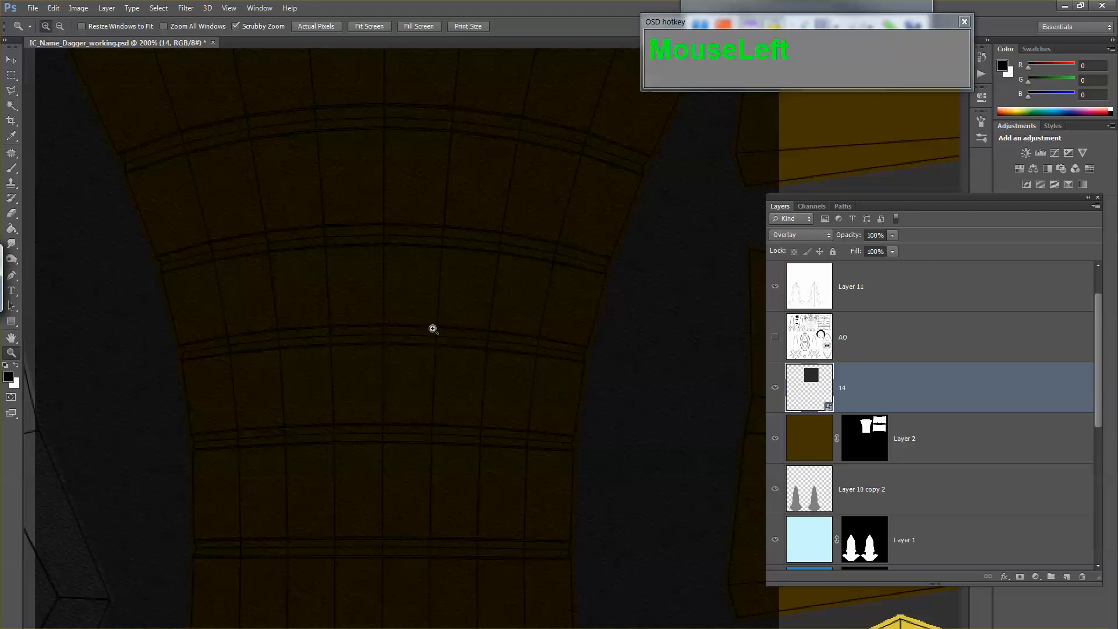
left_click(434, 361)
left_click(432, 364, "alt")
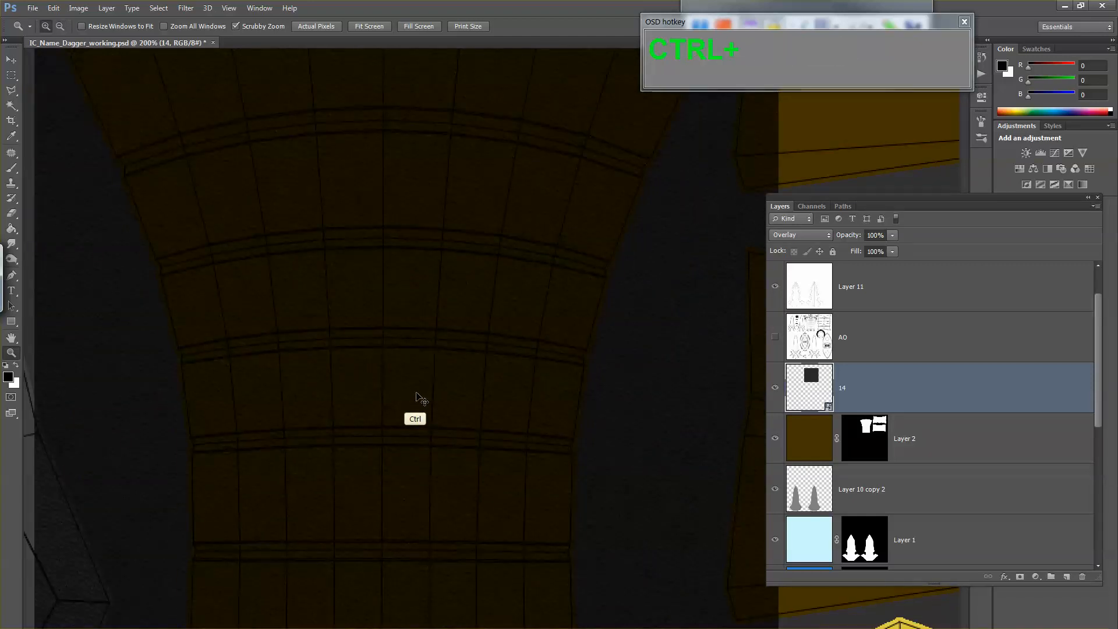
Step: Rasterize the leather texture layer 14 to convert it from a smart object into ordinary pixels
key("ctrl+u")
right_click(843, 384)
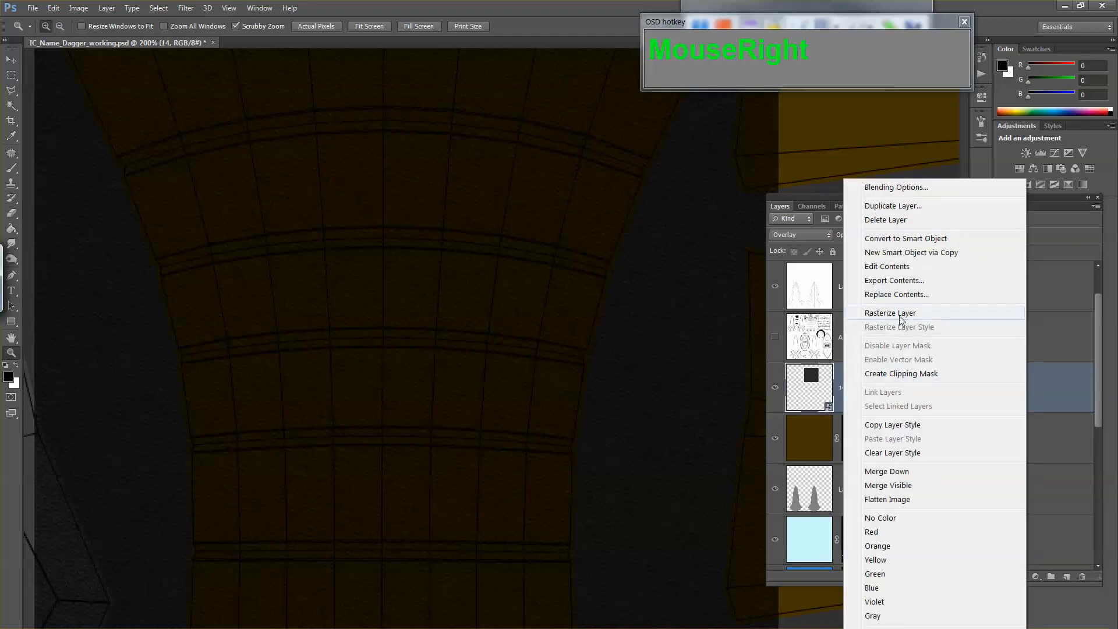
key("ctrl+1")
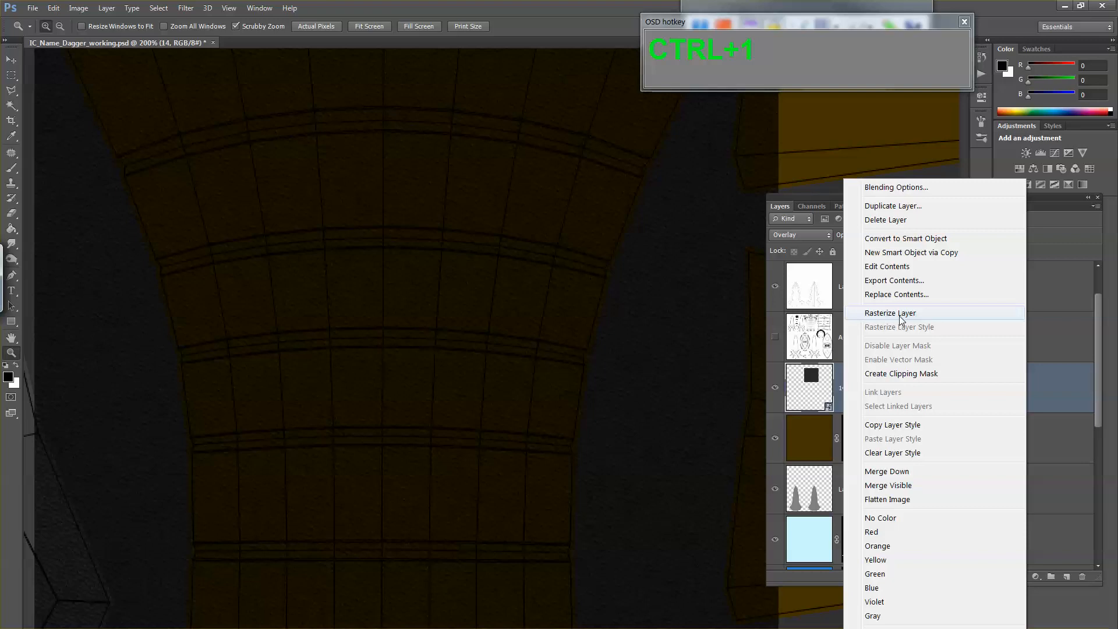
key("Escape")
key("ctrl+1")
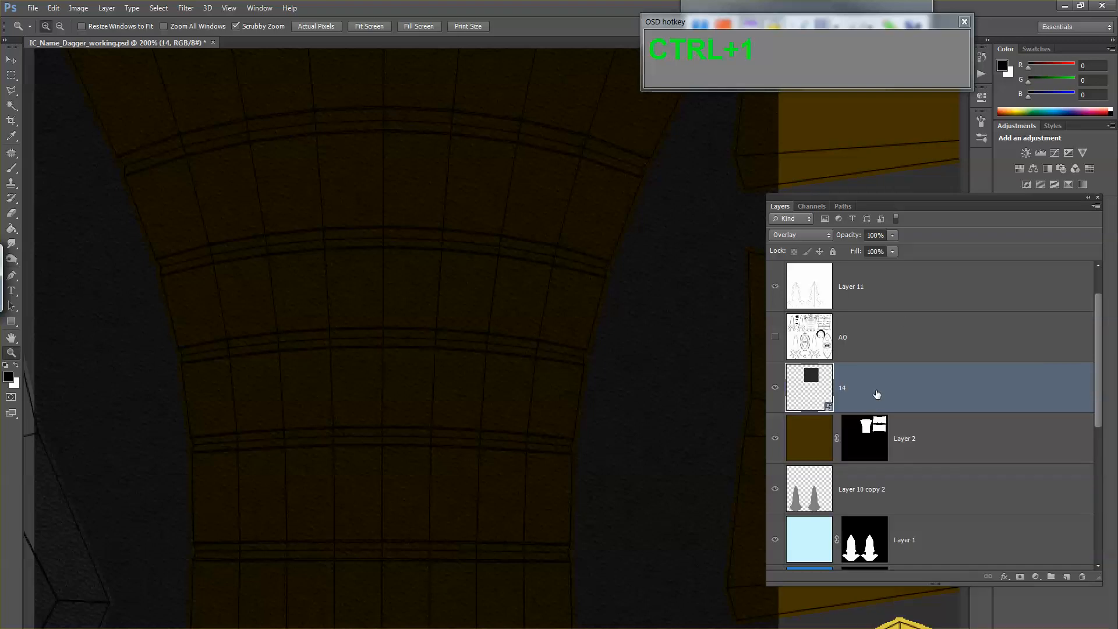
left_click(825, 409)
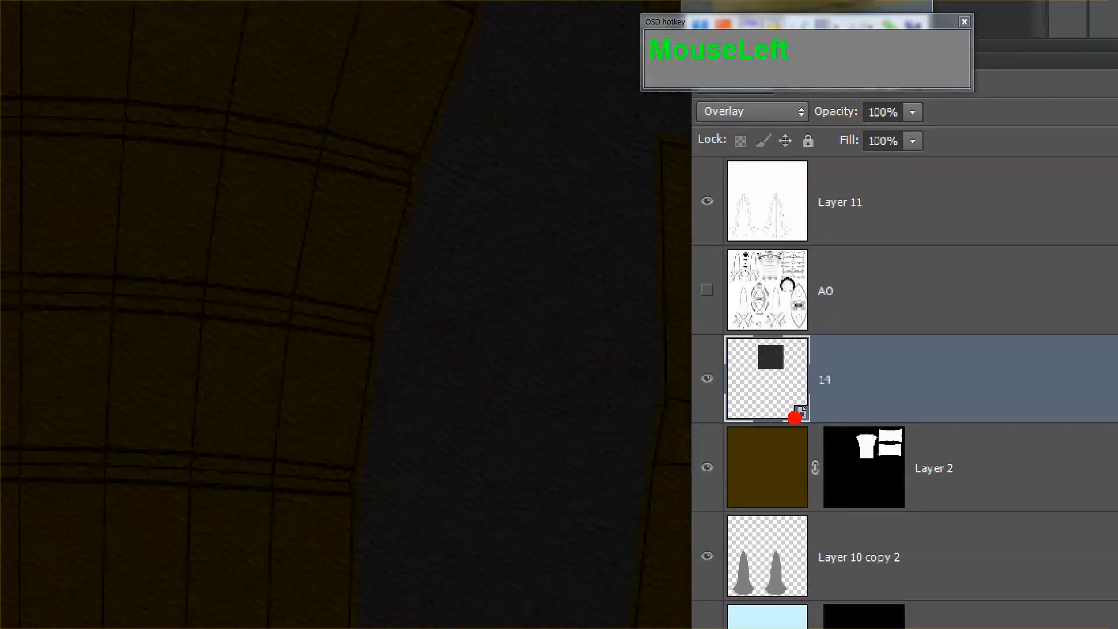
left_click(787, 409, "ctrl+shift")
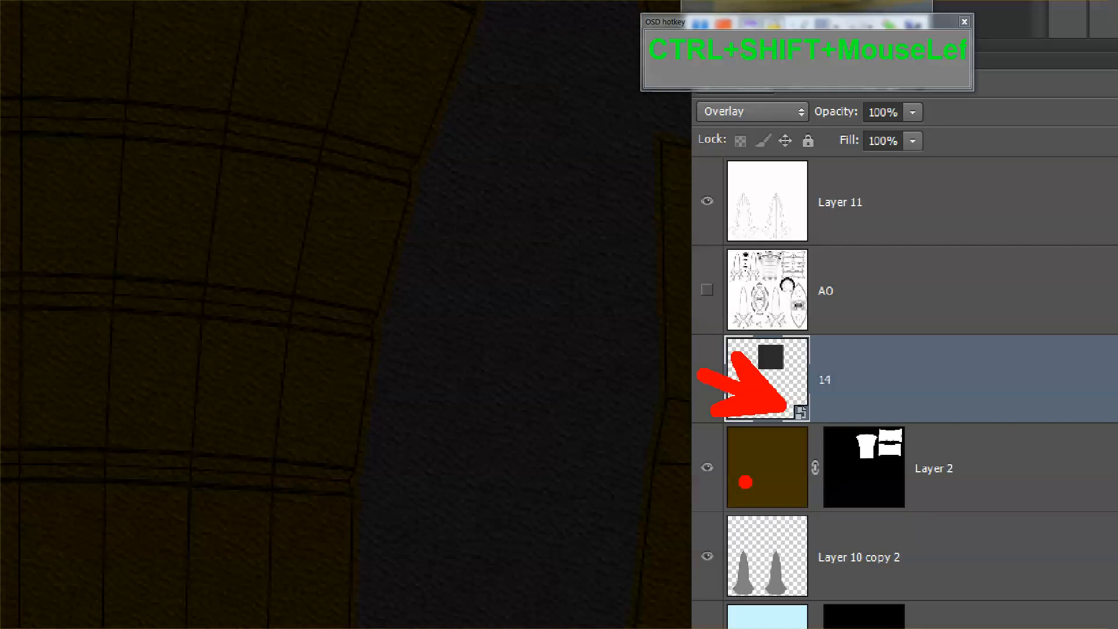
middle_click(875, 380)
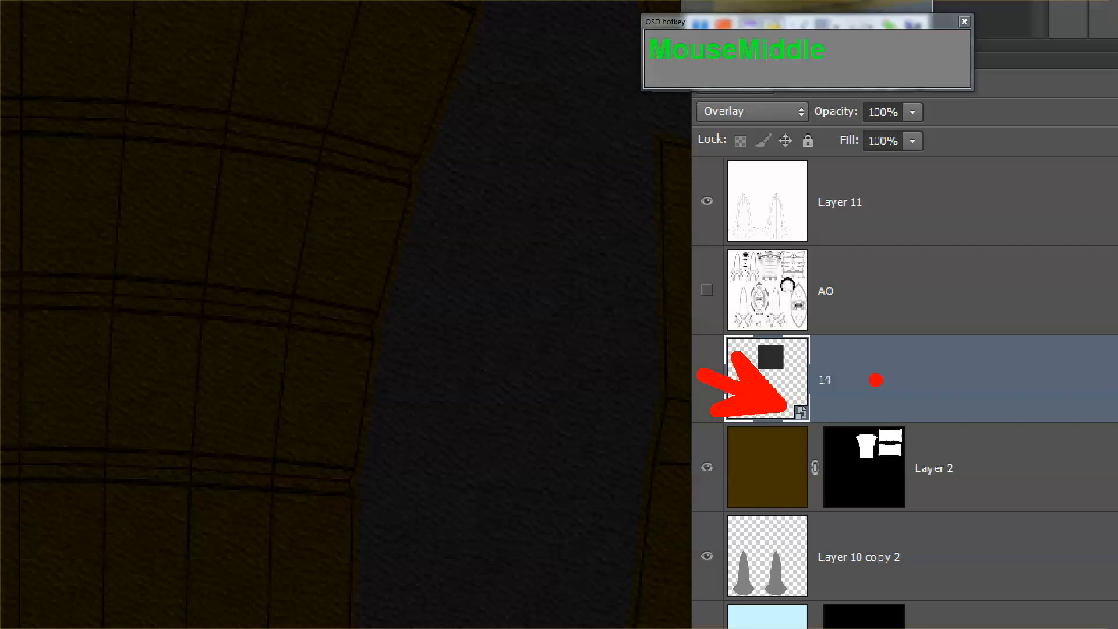
key("Escape")
middle_click(876, 379)
right_click(876, 380)
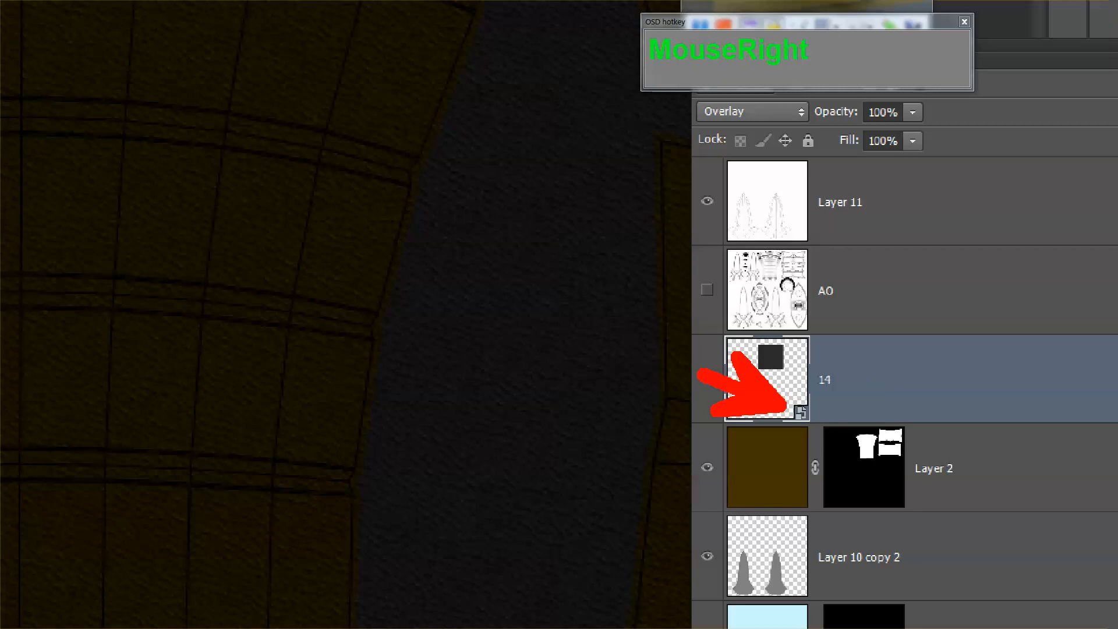
right_click(875, 379)
right_click(868, 392)
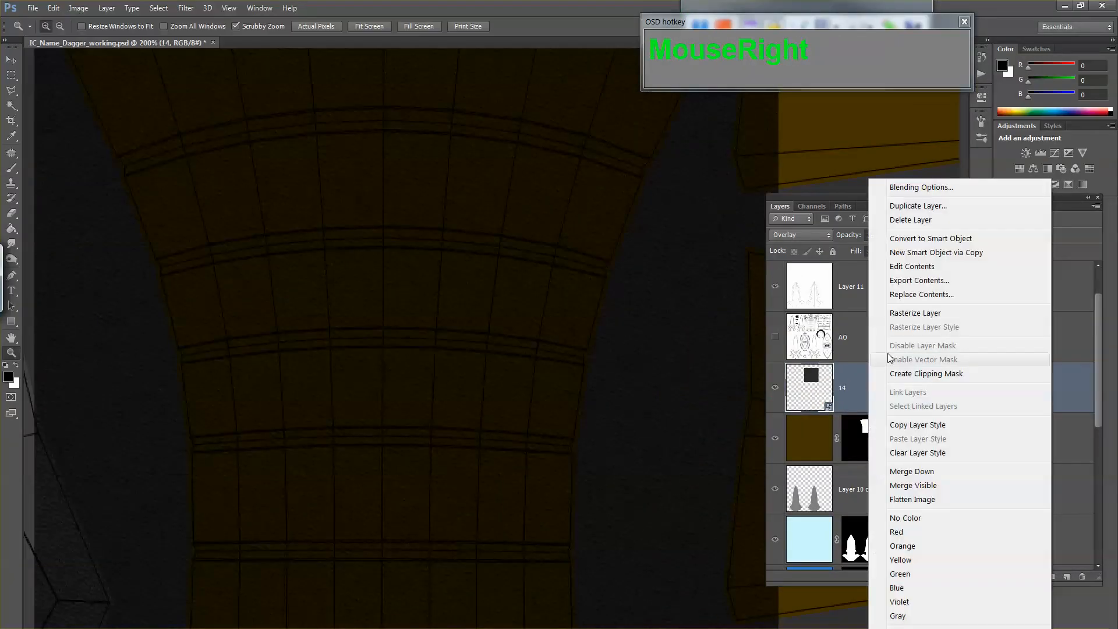
left_click(915, 312)
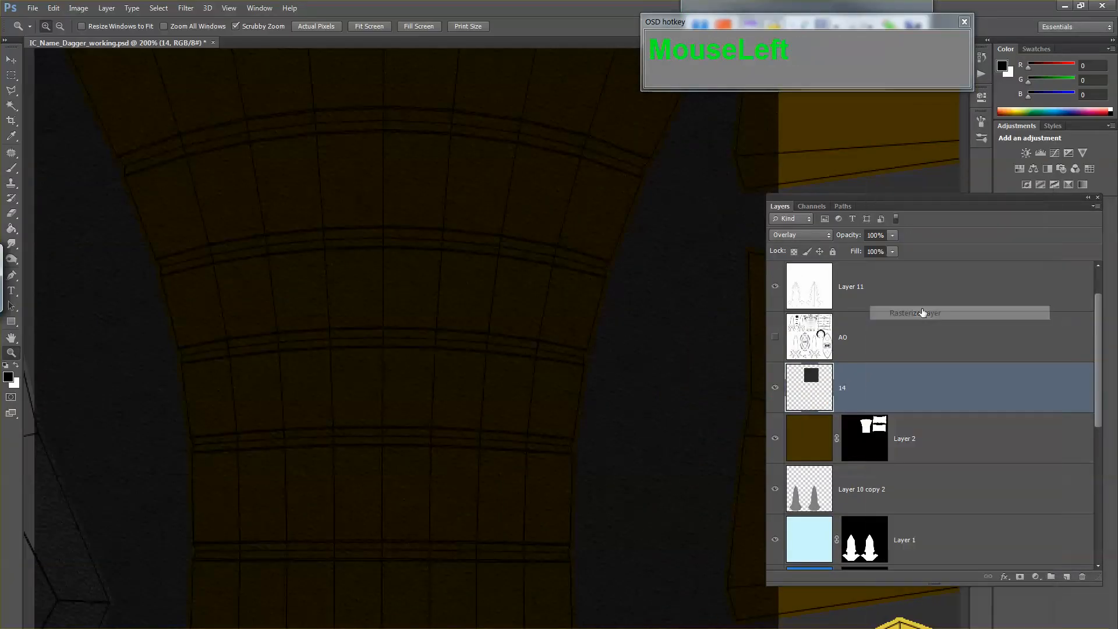
left_click(774, 335)
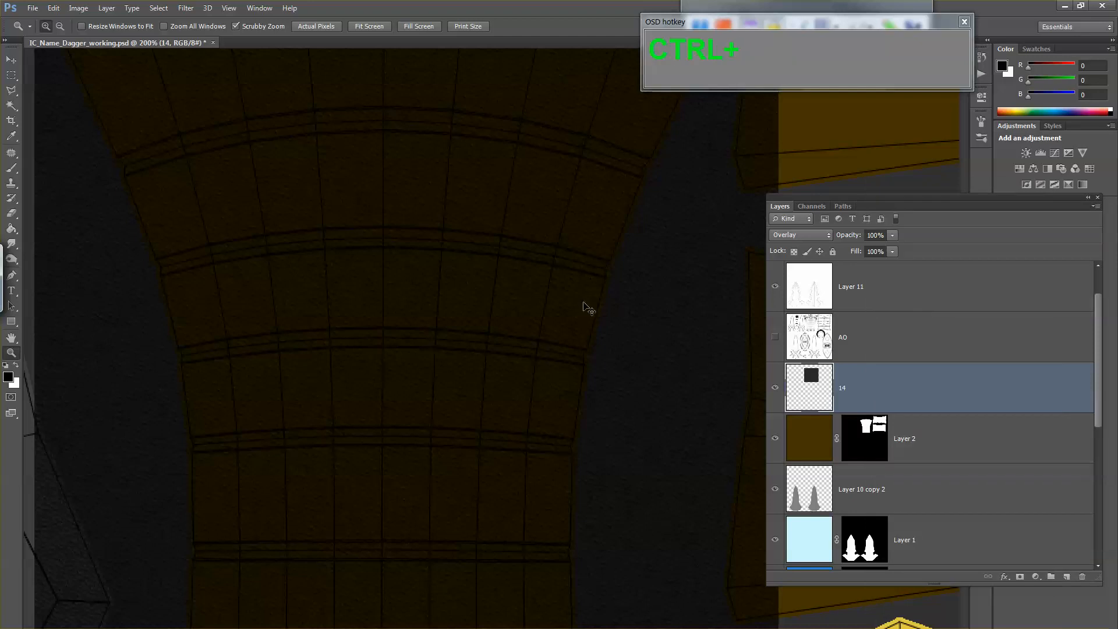
key("ctrl+u")
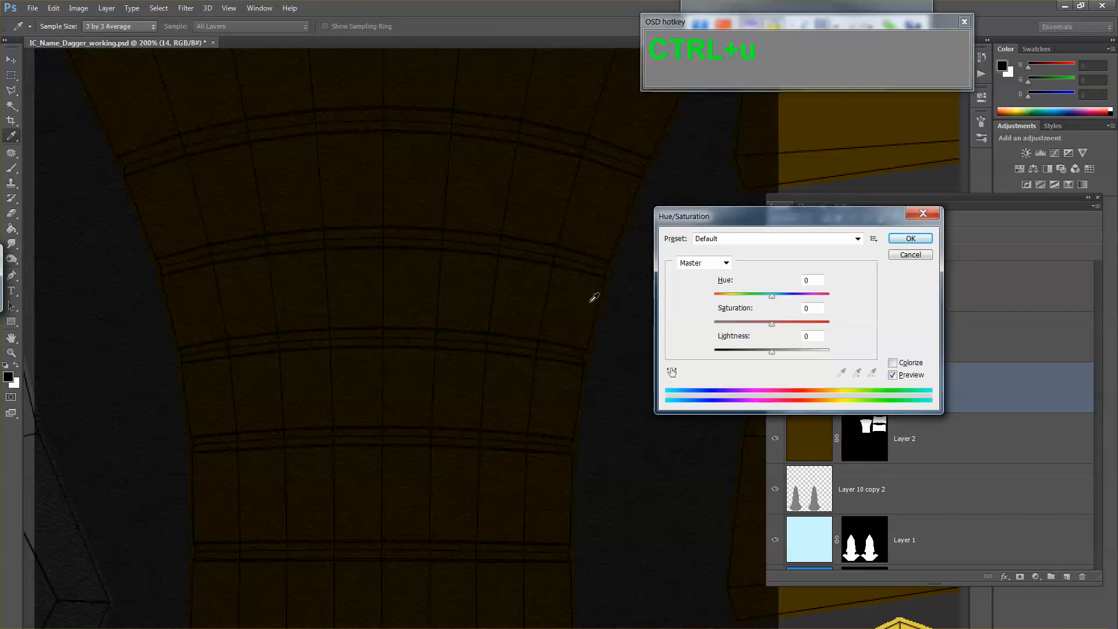
left_click_drag(777, 353, 790, 353)
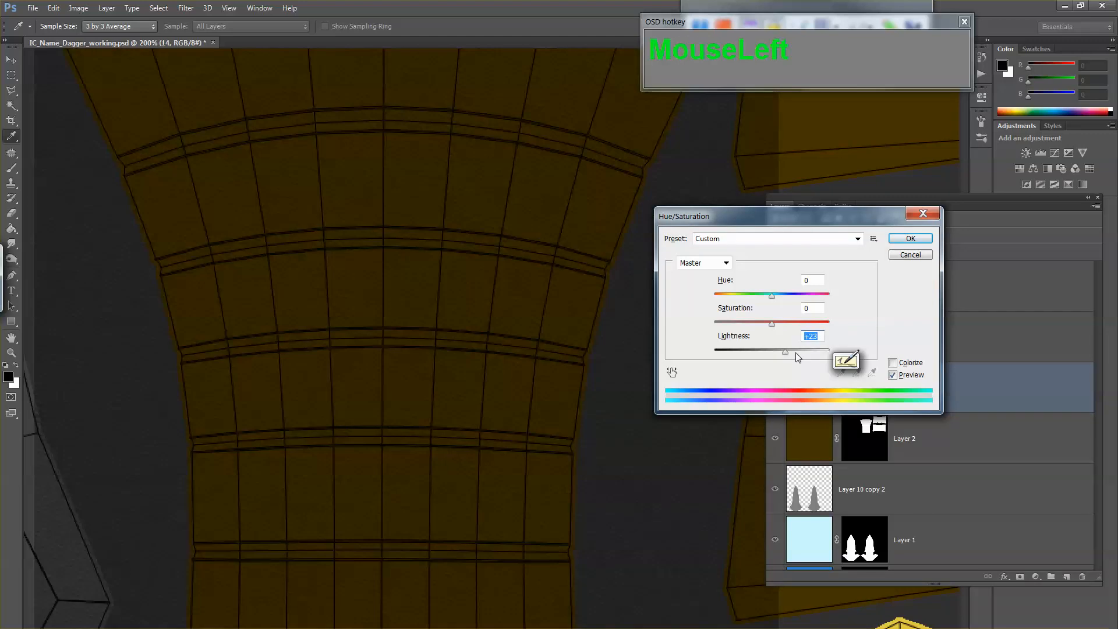
left_click(910, 255)
key("z")
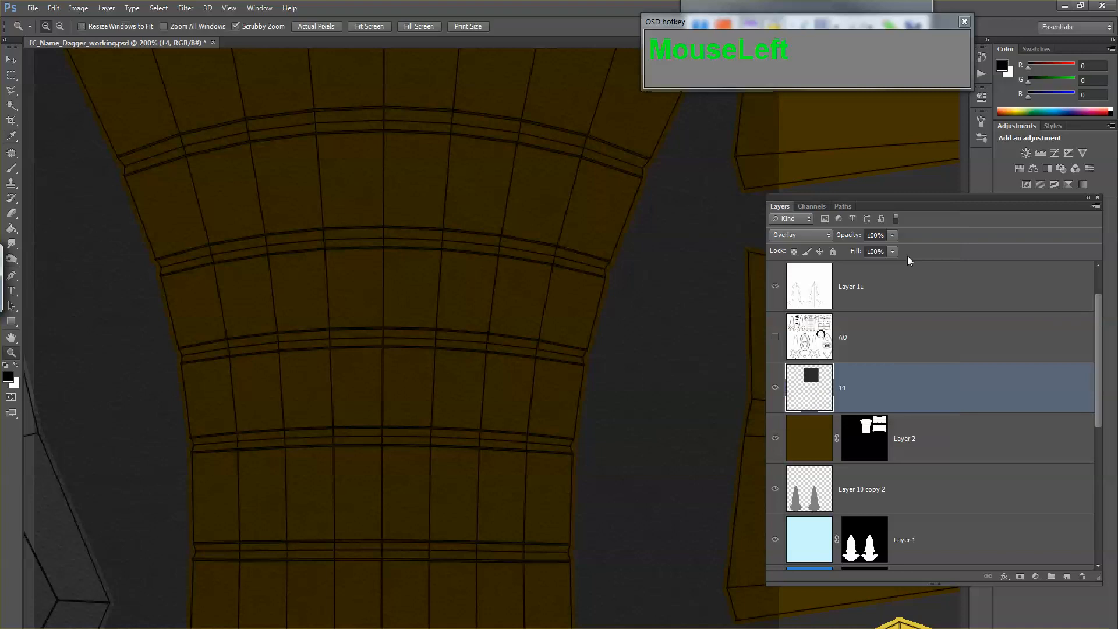
Step: Strengthen the contrast of leather layer 14 with Levels, setting the input levels to black 20, midtone 1.00 and white 69
key("ctrl+l")
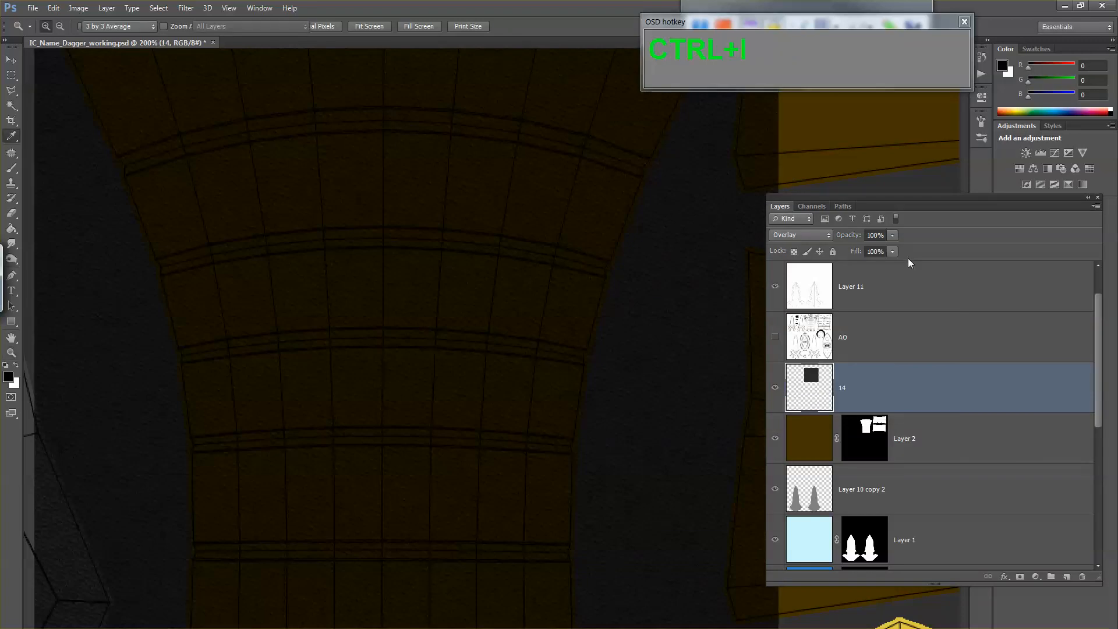
left_click_drag(770, 308, 748, 191)
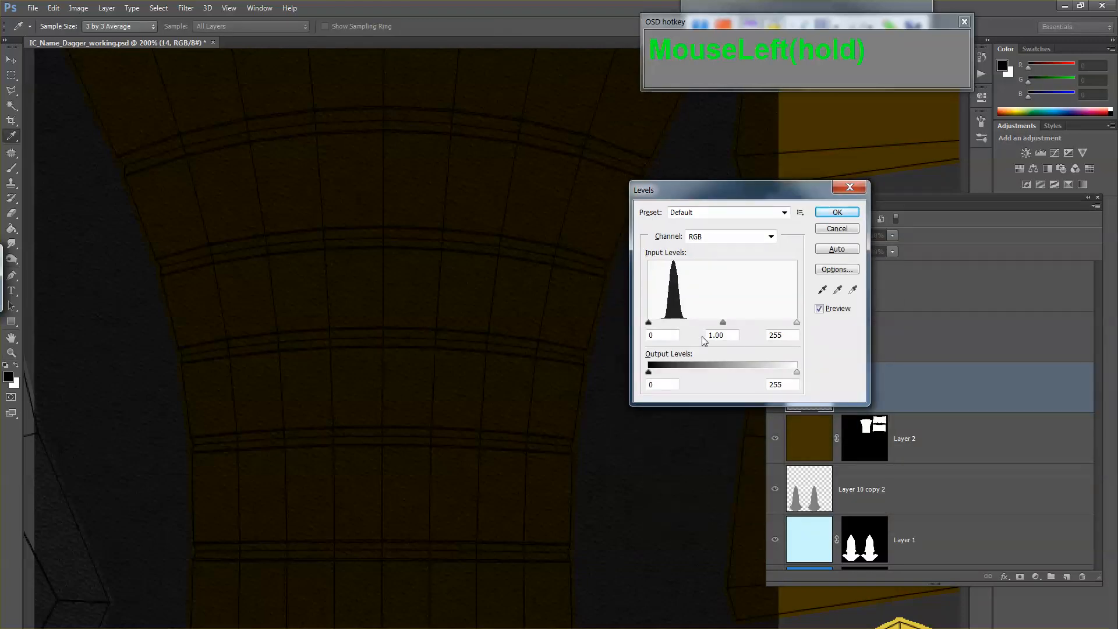
left_click_drag(791, 330, 696, 326)
mouse_move(680, 327)
left_mouse_down()
mouse_move(657, 324)
mouse_move(683, 327)
left_mouse_up()
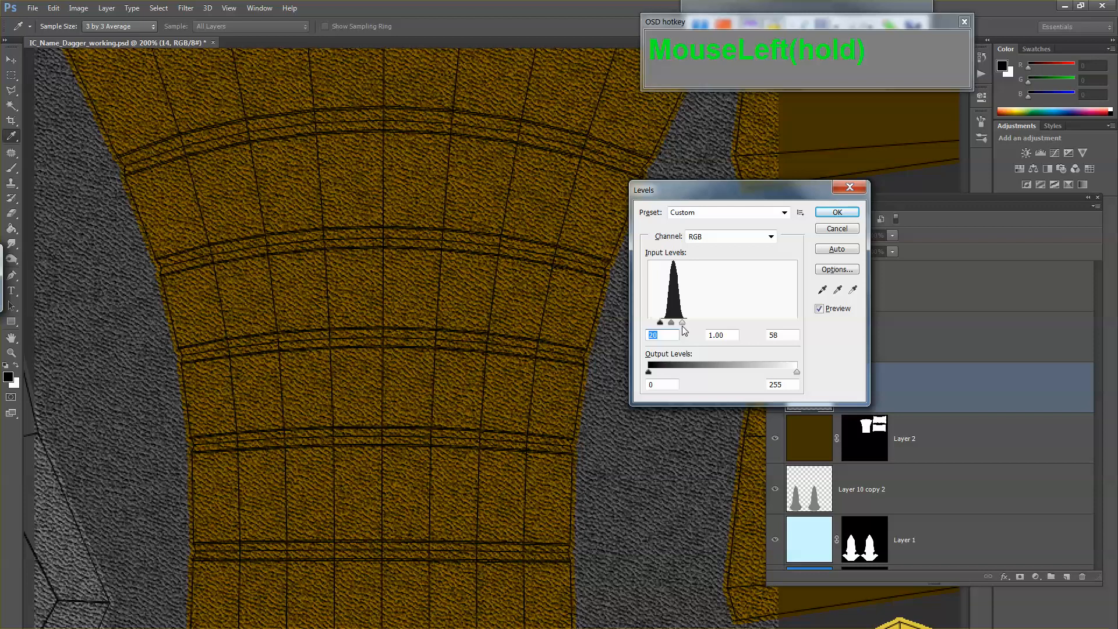
left_click_drag(684, 330, 688, 326)
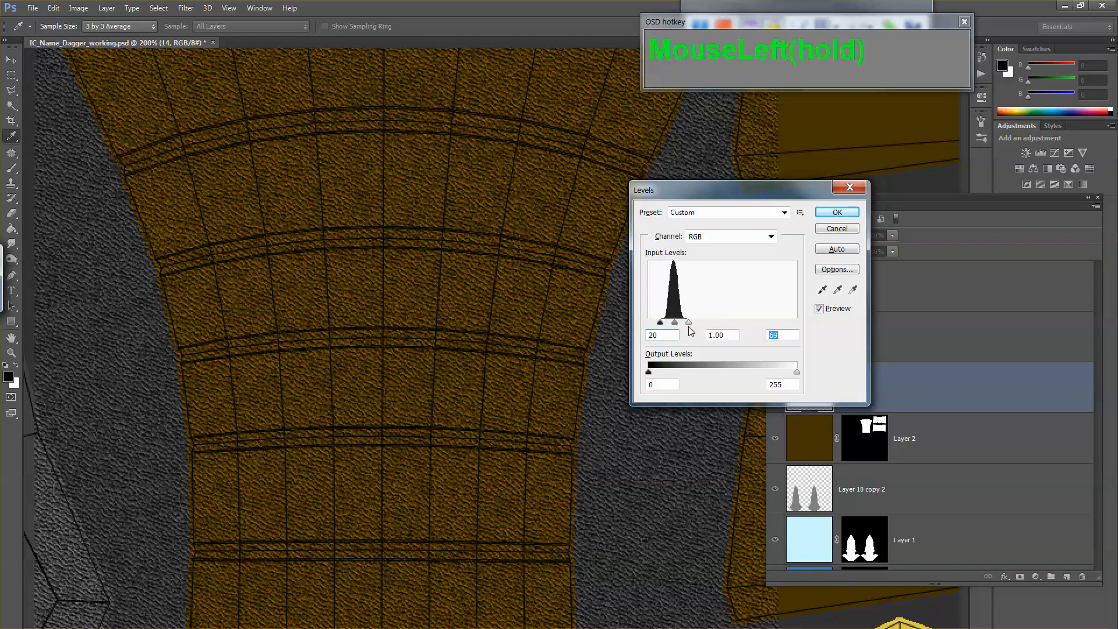
left_click(829, 212)
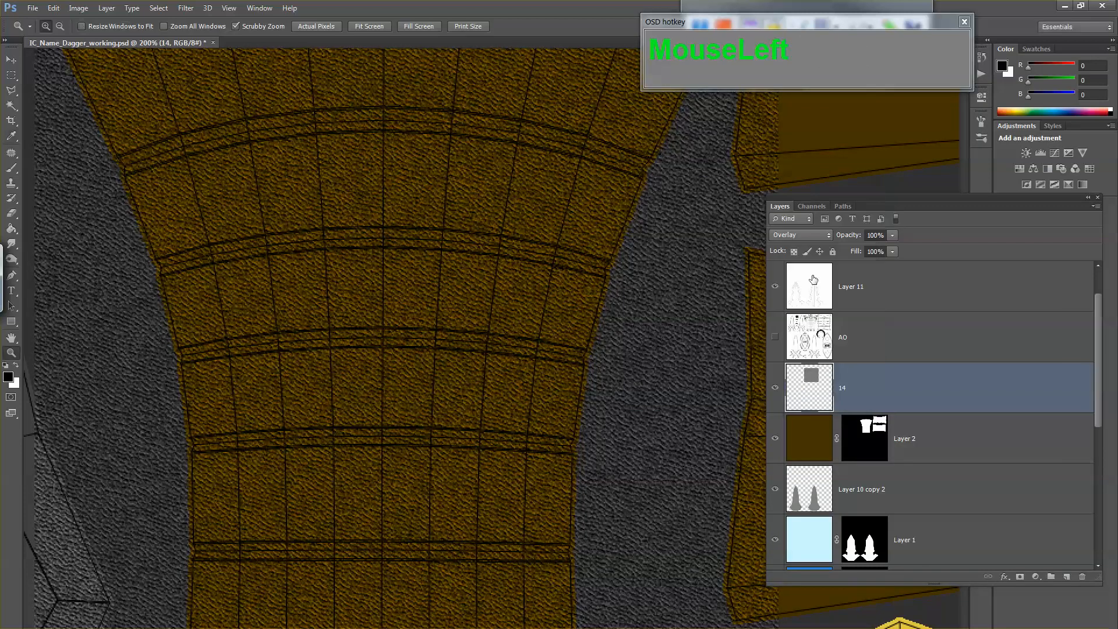
Step: Toggle the visibility of leather layer 14 to compare the handle grip with and without the texture
left_click(775, 388)
left_click(776, 389)
left_click(776, 395)
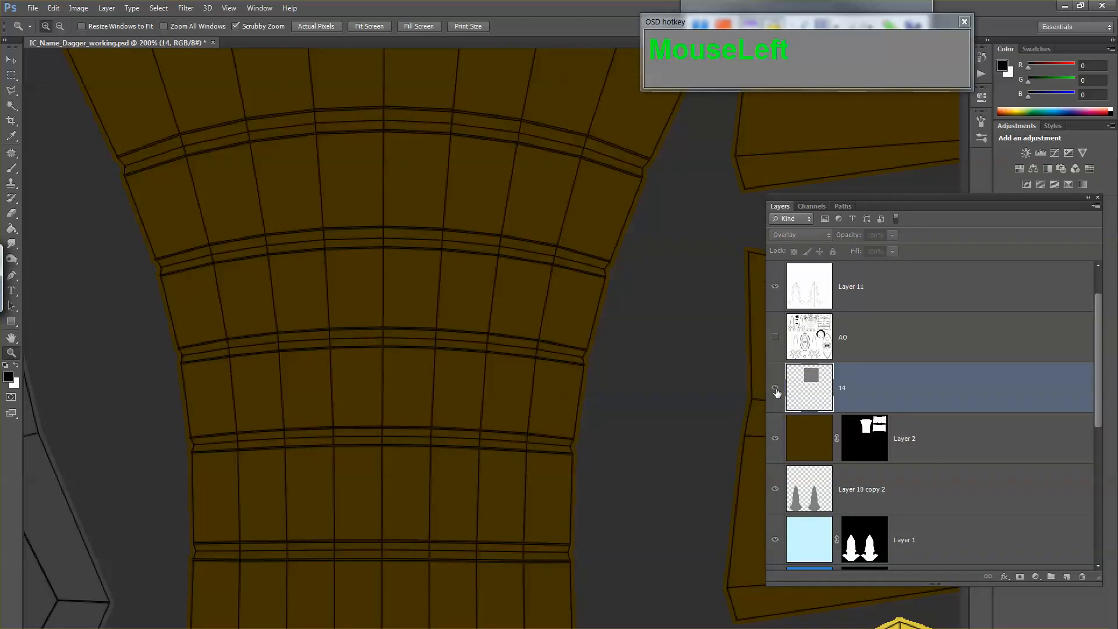
left_click(776, 395)
left_click(775, 441)
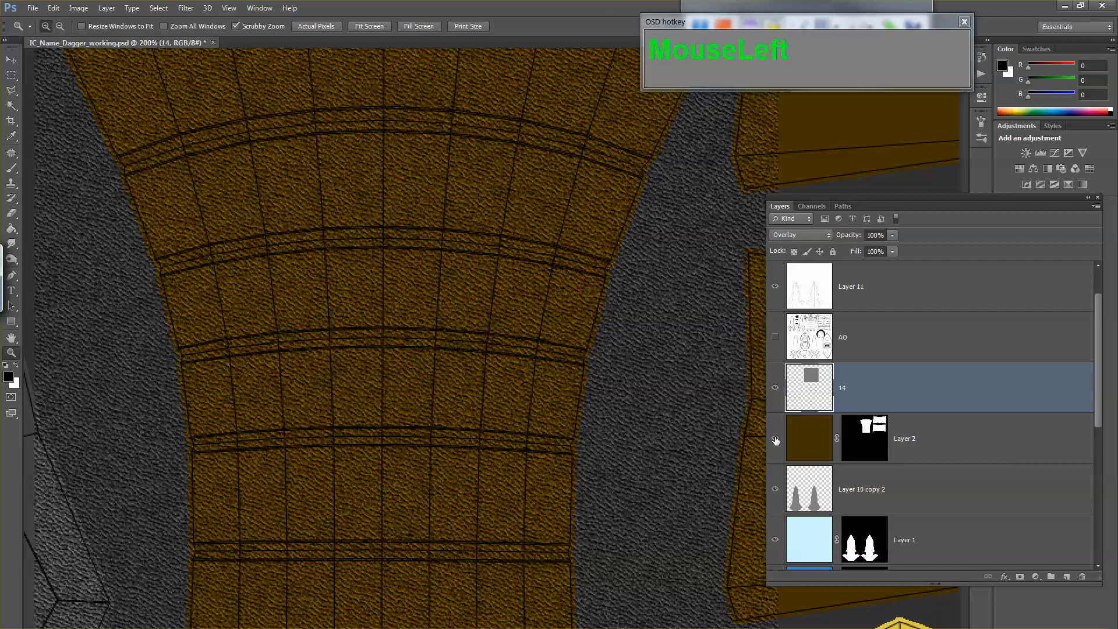
Step: Shift the grip colour on Layer 2 to a redder brown with a Hue/Saturation adjustment
left_click(801, 441)
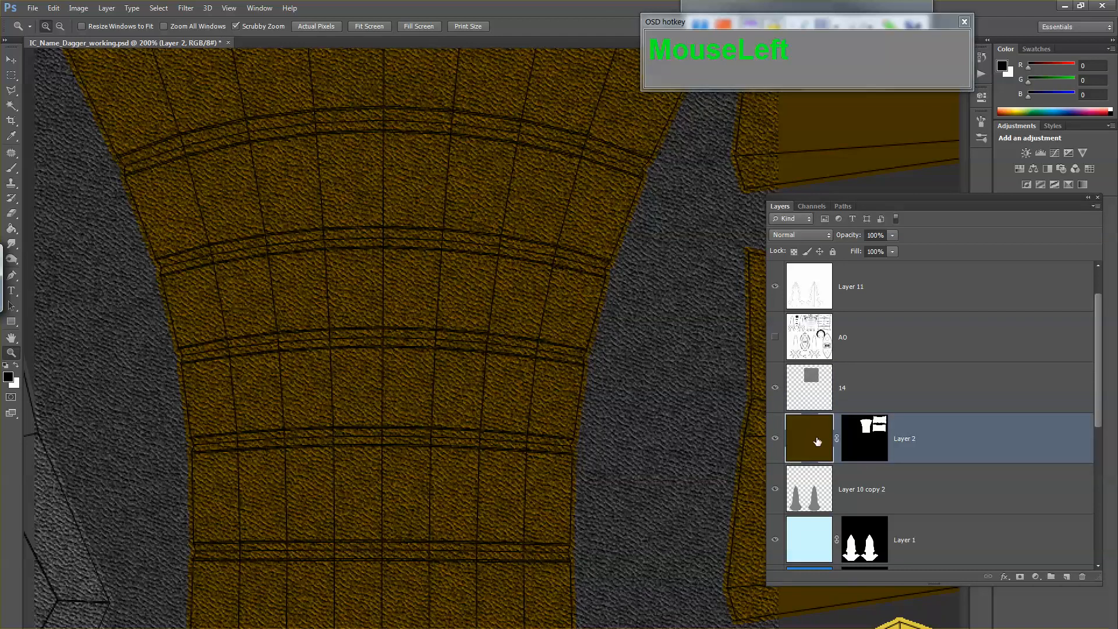
key("ctrl+u")
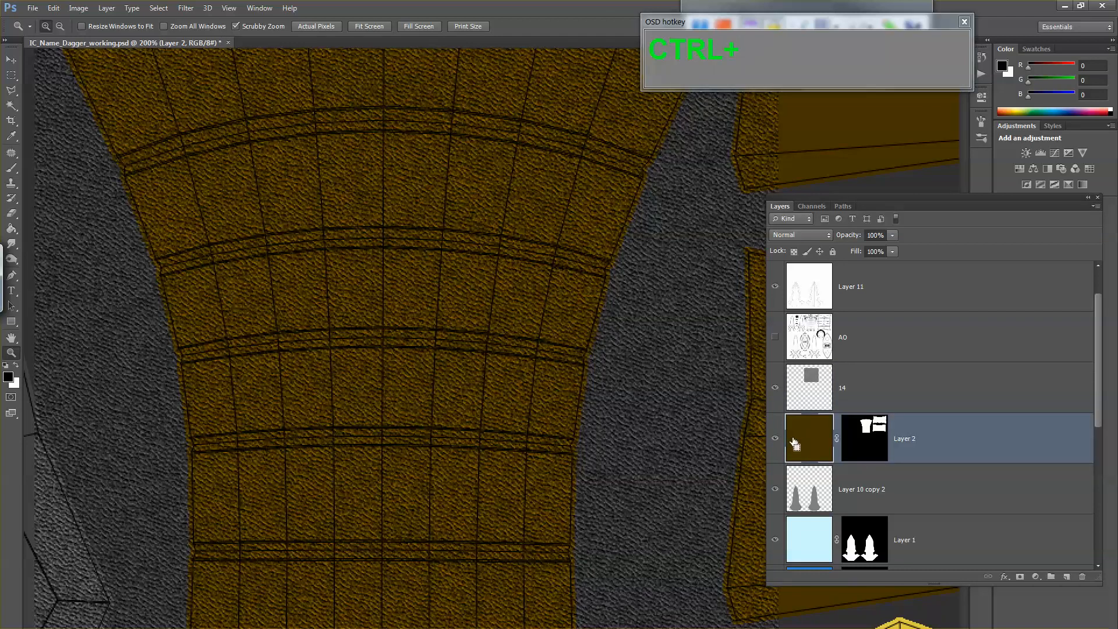
left_click_drag(793, 219, 787, 176)
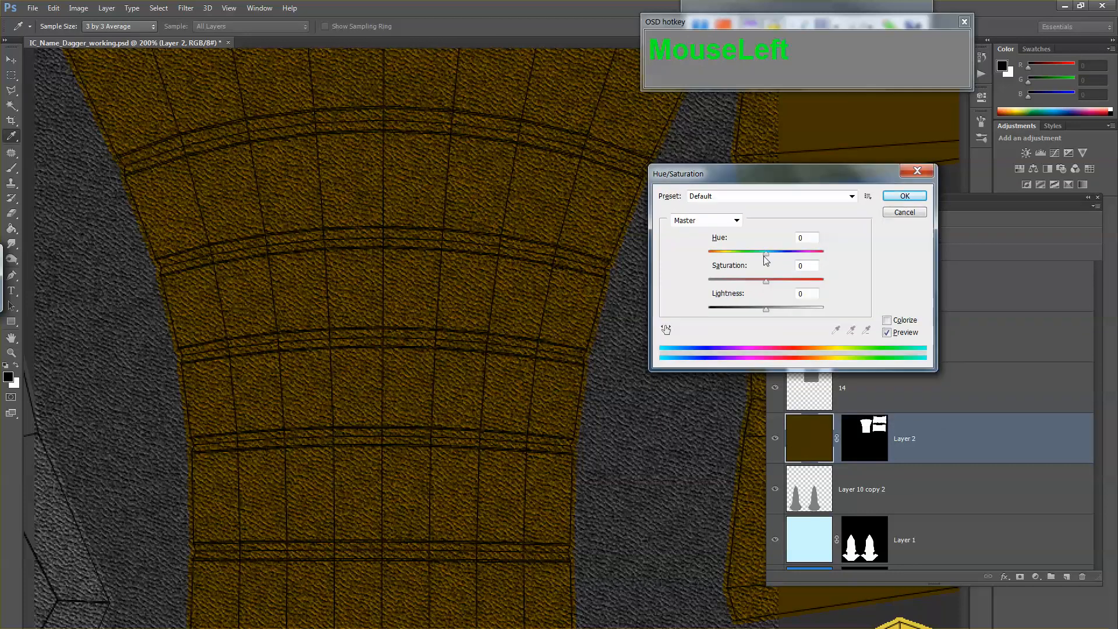
left_click_drag(766, 252, 756, 253)
left_click_drag(763, 307, 775, 281)
left_click(904, 196)
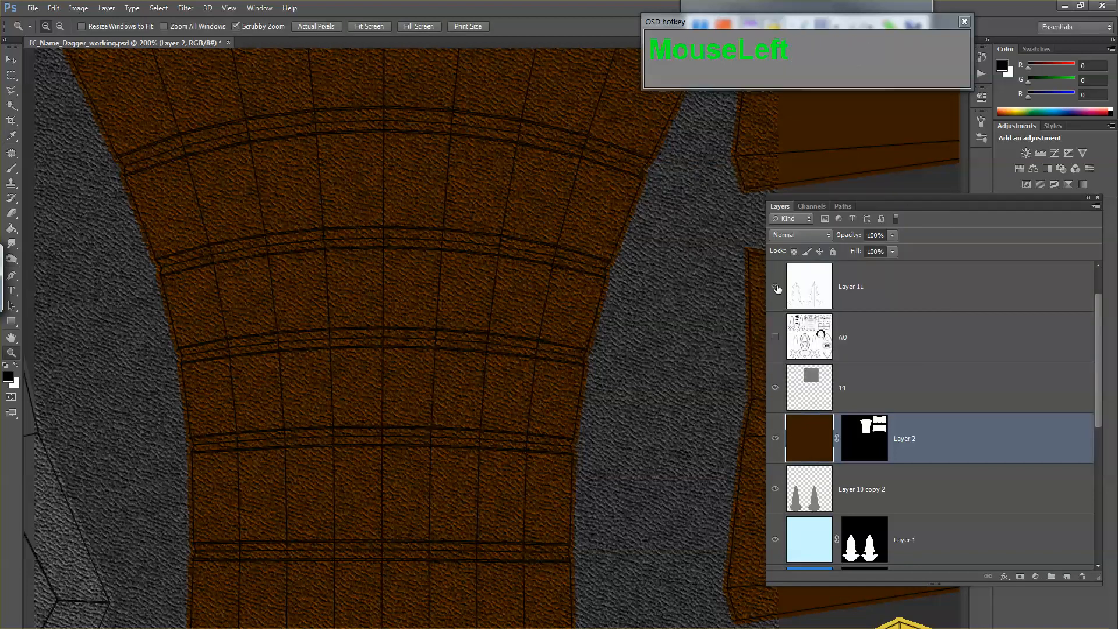
Step: Hide the UV wireframe layers Layer 9 and Layer 11
scroll(778, 290, "up", 1)
left_click(776, 286)
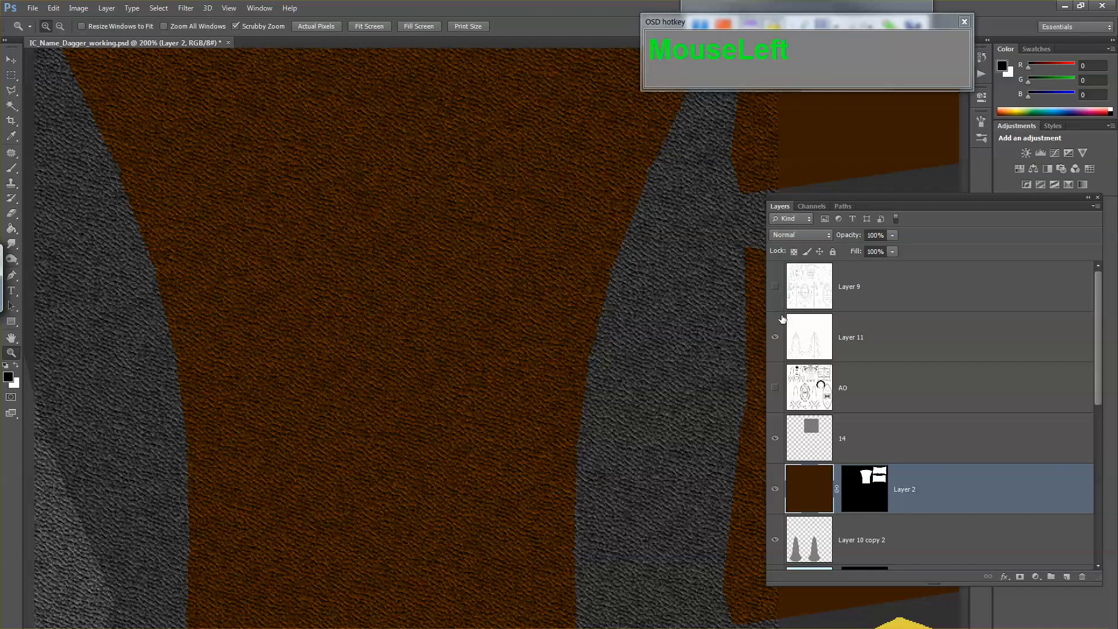
left_click(778, 336)
Step: Show the AO layer and set its blend mode to Multiply
left_click(776, 388)
left_click(804, 391)
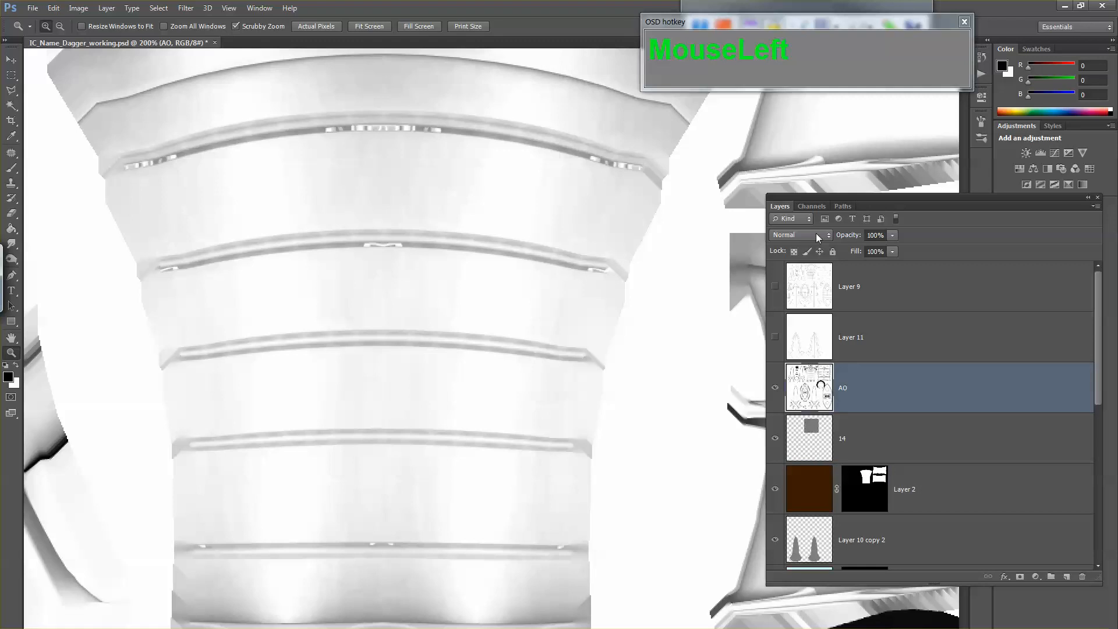
left_click(816, 233)
left_click(812, 296)
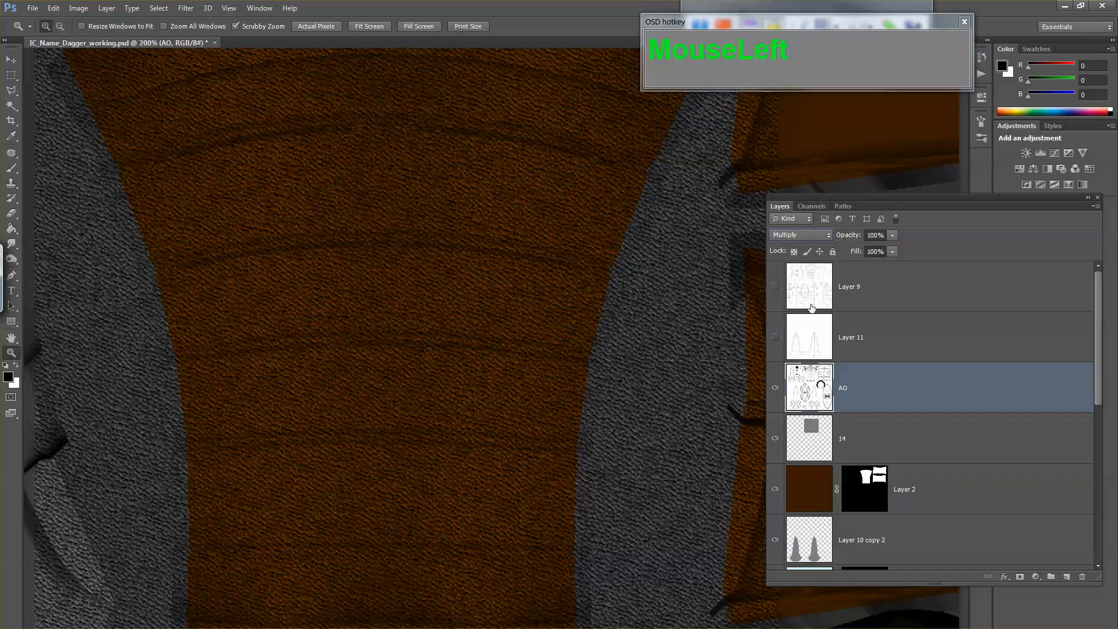
Step: Toggle the AO layer's visibility to compare the grip shading, and view the surrounding texture map with it shown
left_click(776, 395)
left_click(776, 395)
left_click(776, 395)
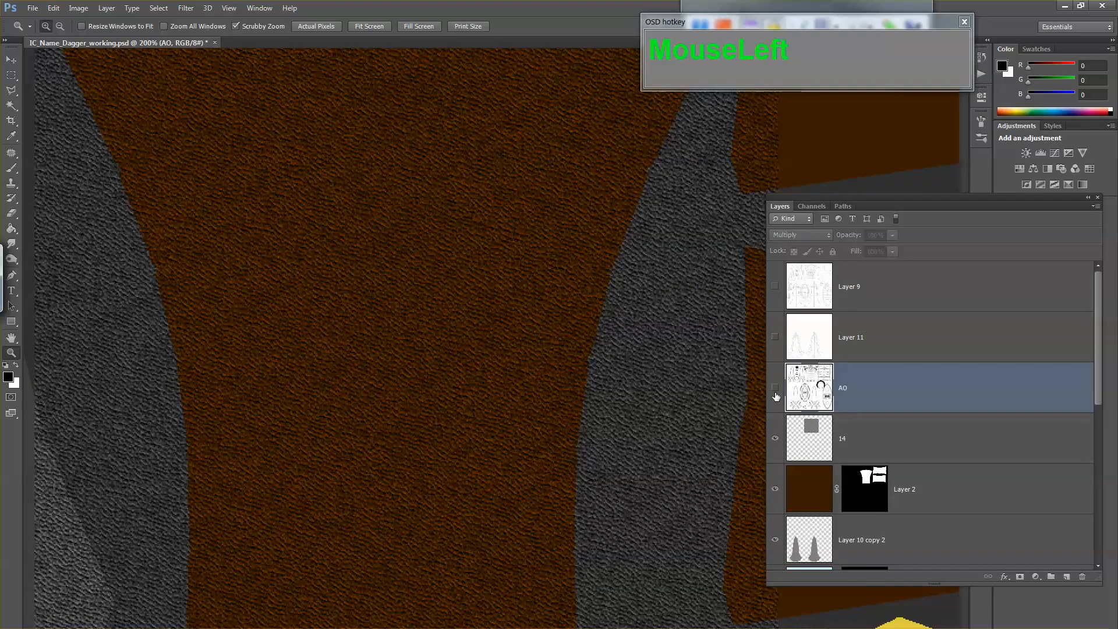
left_click(775, 394)
left_click(633, 382, "alt")
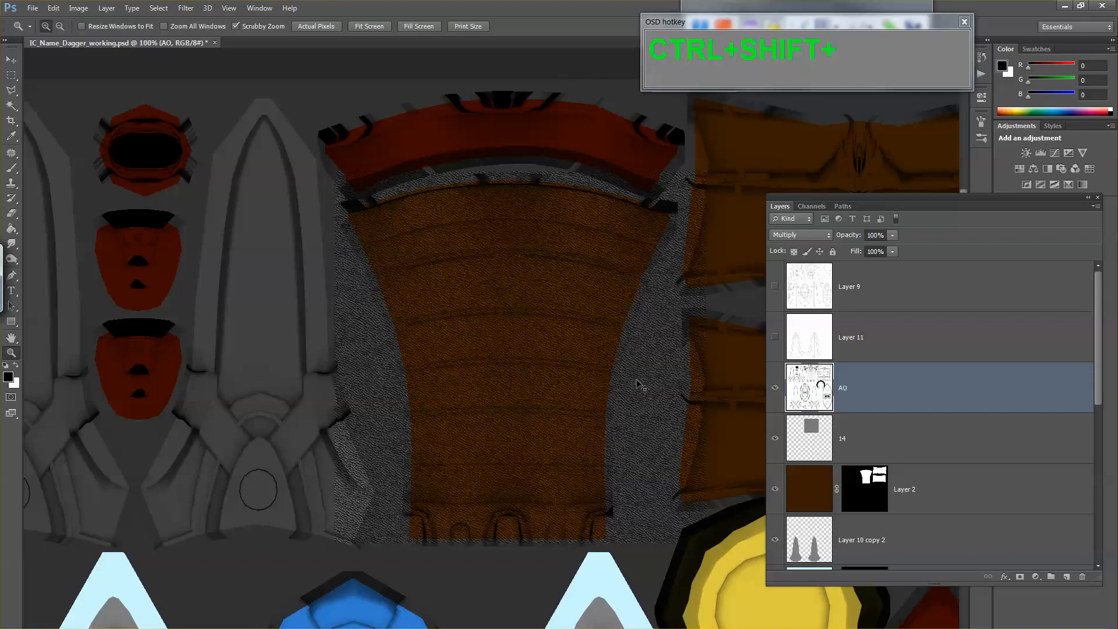
Step: Save the texture as a 24 bits/pixel Targa in the images folder, replacing IC_Name_Dagger_diffuse.tga
key("ctrl+shift+s")
key("Tab")
key("t")
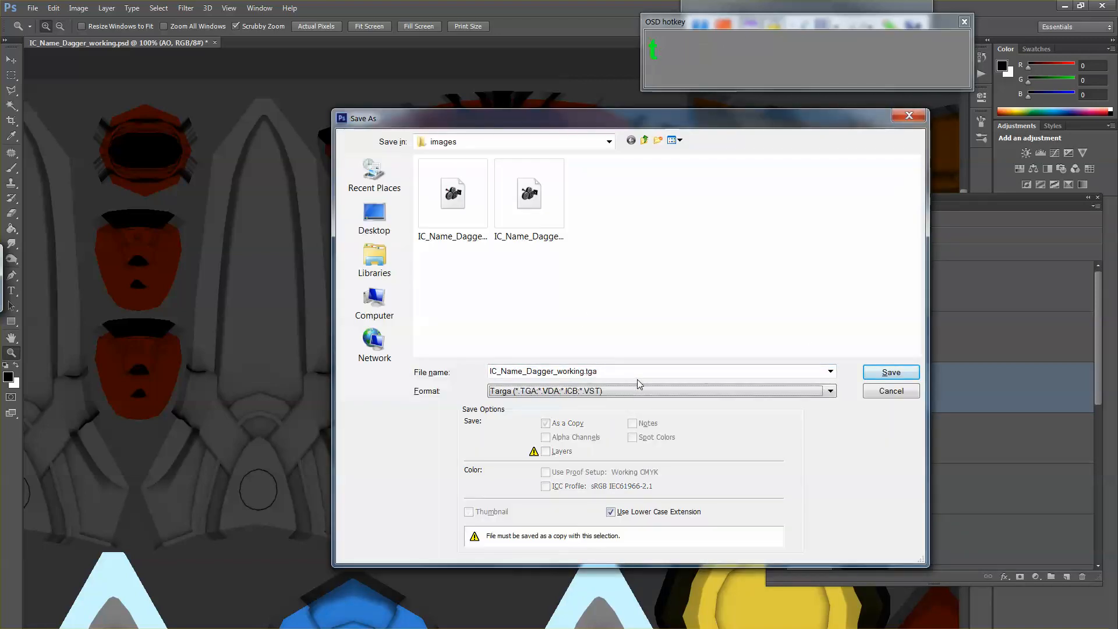
left_click(464, 212)
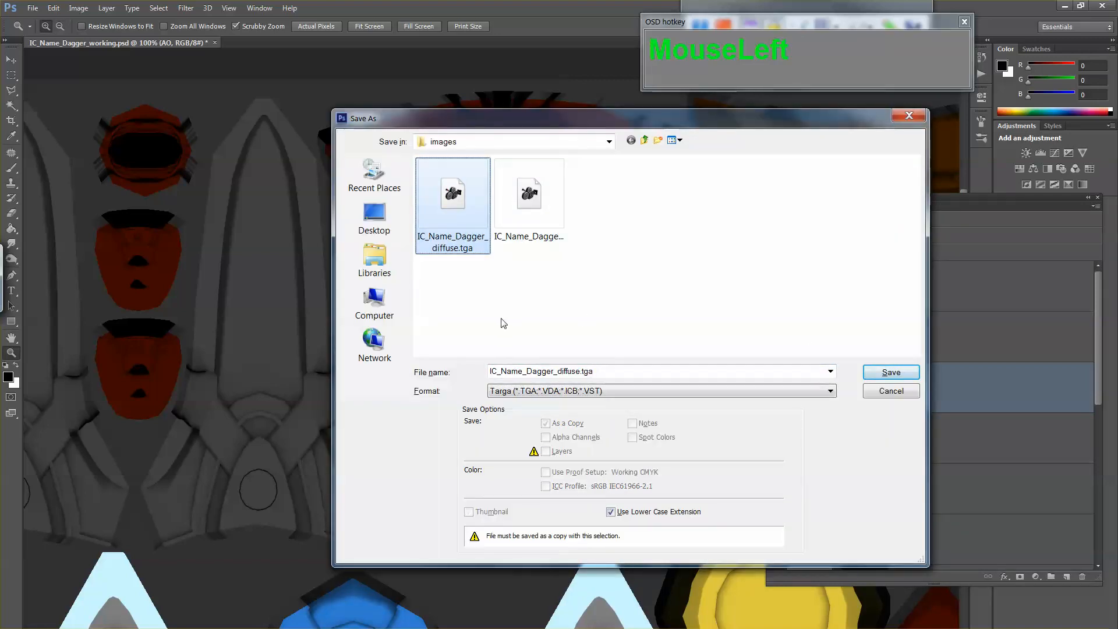
left_click(880, 373)
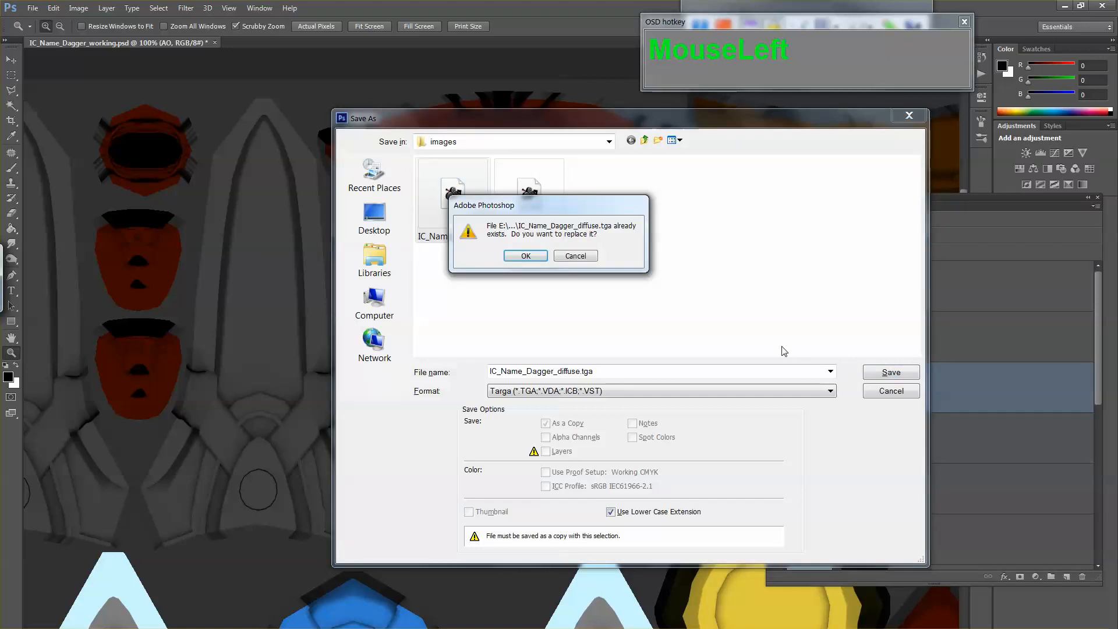
left_click(545, 257)
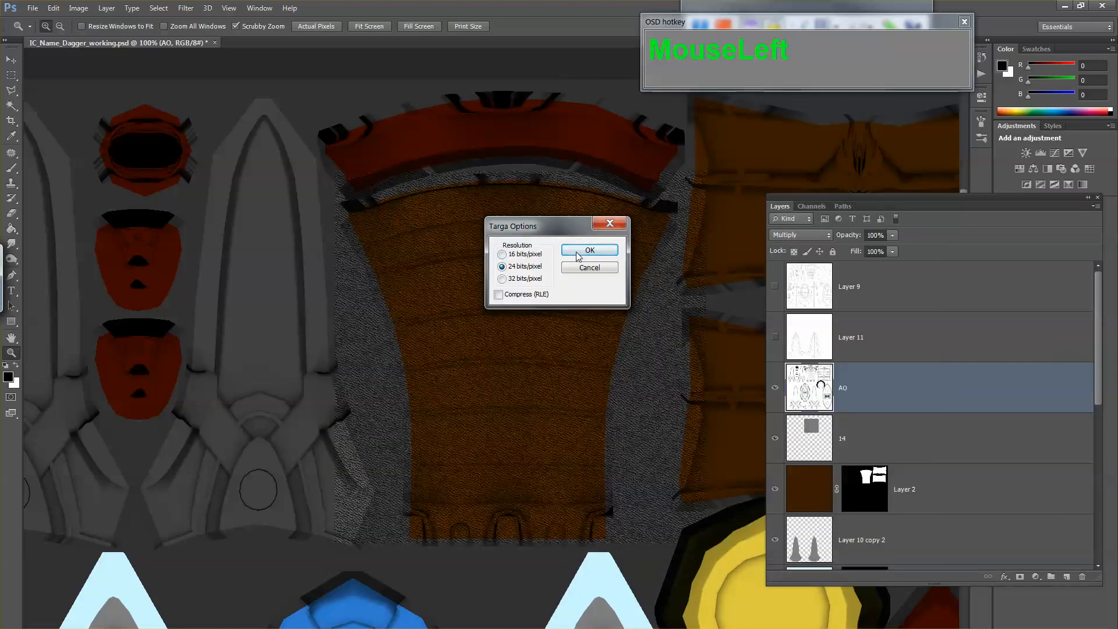
left_click(588, 257)
Step: Switch to Maya, reload IC_Name_Dagger_diffuse.tga as the color texture of the handle's Dagger_blinn_01 material, and view the handle
mouse_move(344, 626)
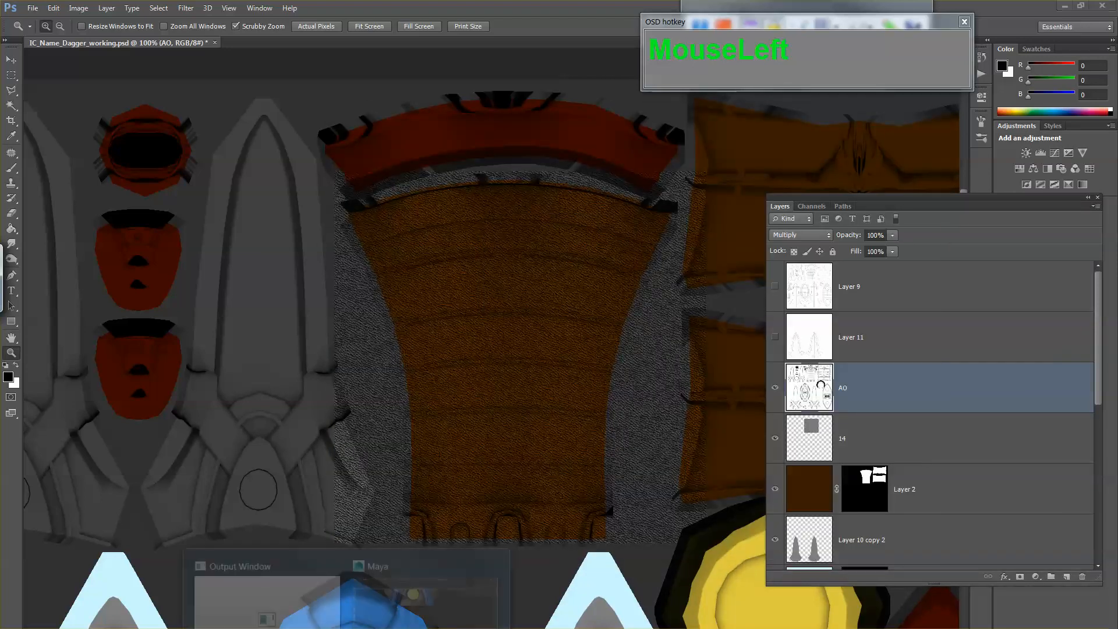
left_click(410, 605)
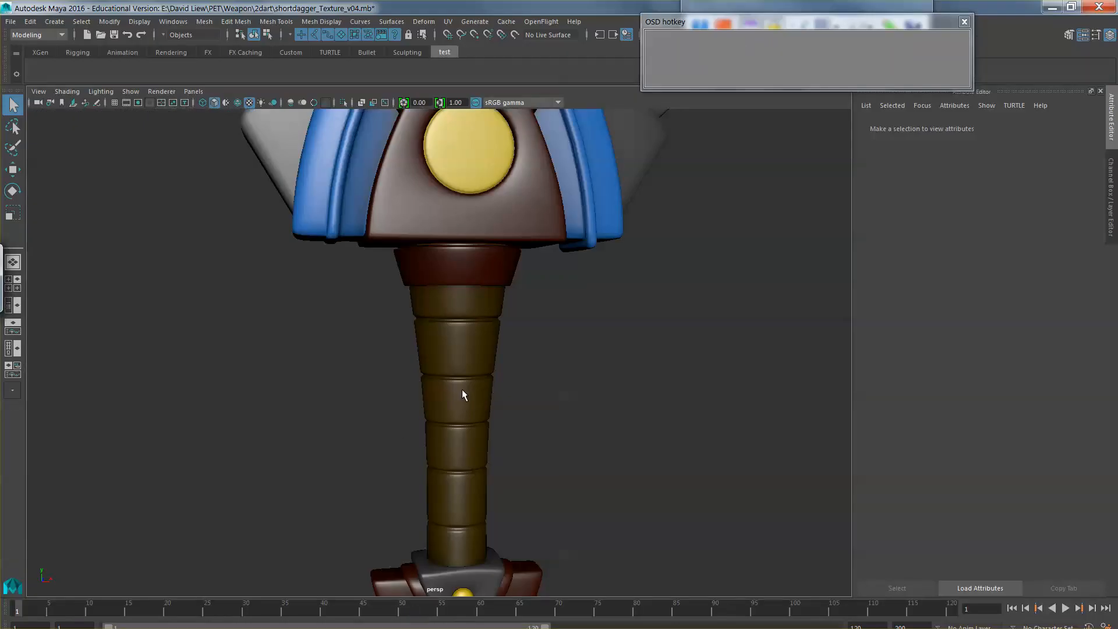
right_click(1049, 136)
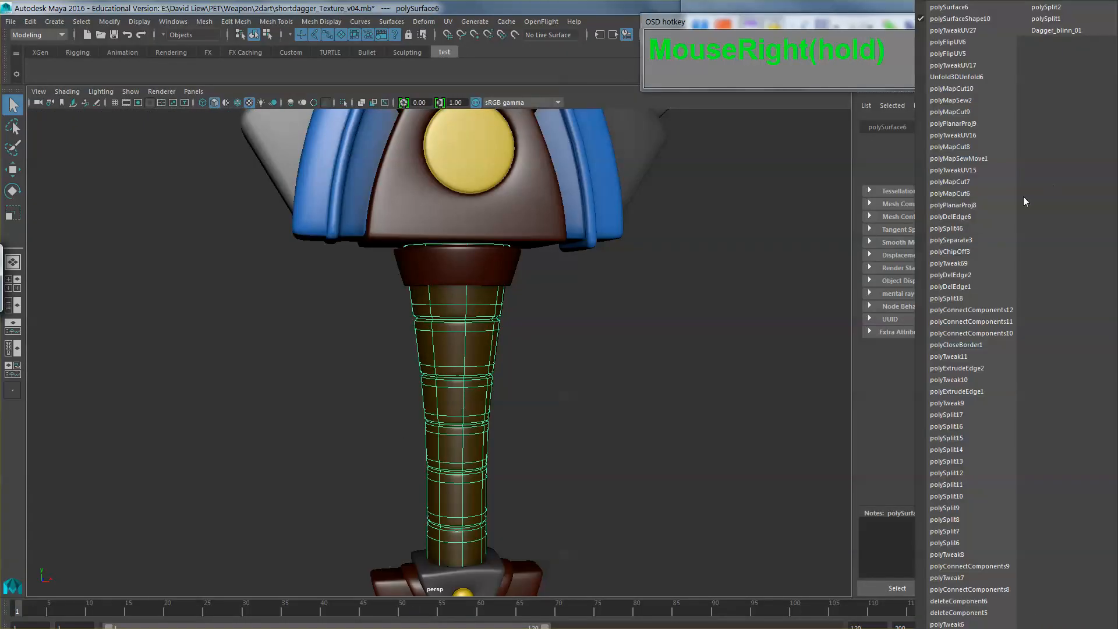
left_click(1055, 32)
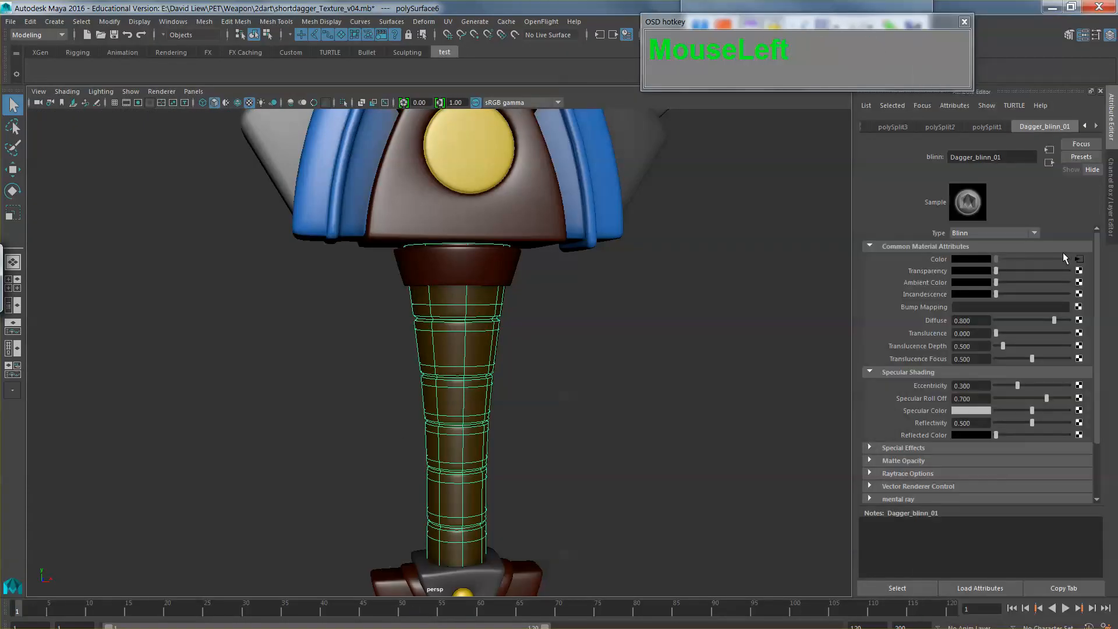
left_click(1078, 259)
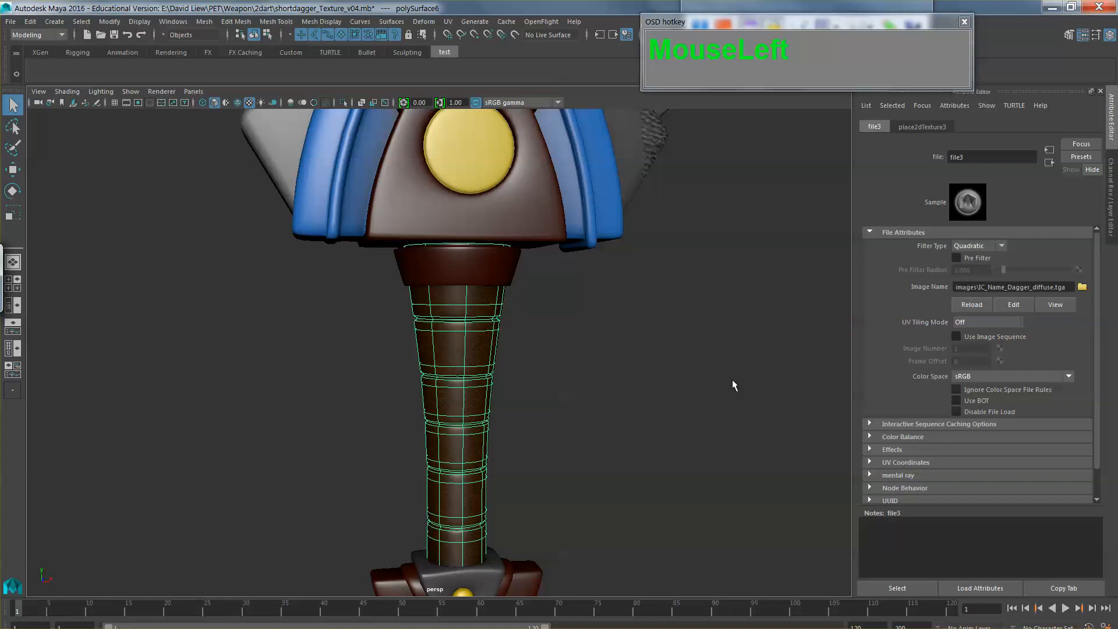
left_click(606, 391)
mouse_move(516, 425)
left_mouse_down()
mouse_move(514, 343)
mouse_move(427, 347)
mouse_move(532, 356)
mouse_move(565, 386)
mouse_move(586, 434)
mouse_move(612, 429)
mouse_move(559, 434)
mouse_move(524, 315)
mouse_move(507, 417)
left_mouse_up()
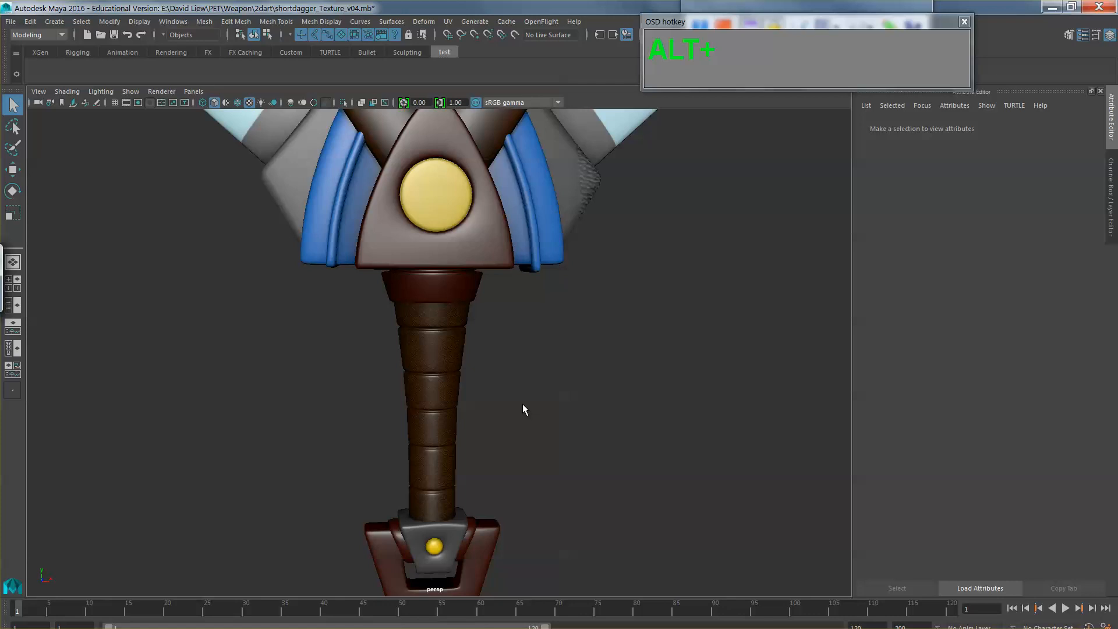
Step: Return to Photoshop and compare layer 14's leather texture in Normal blend mode with Overlay, leaving it on Overlay
key("alt+Tab")
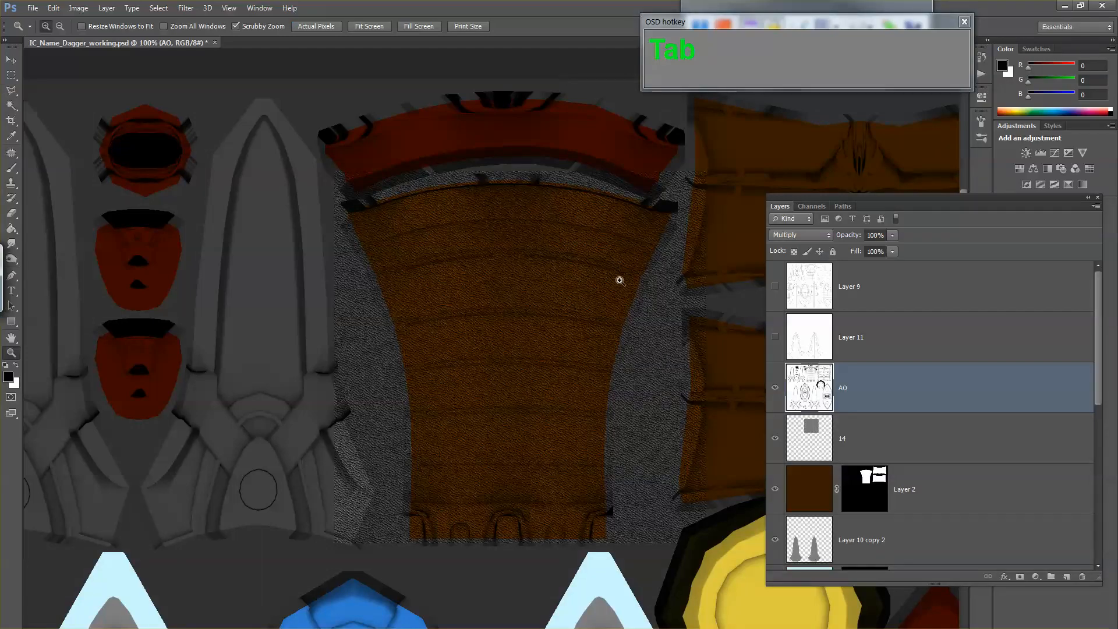
left_click_drag(689, 302, 578, 315)
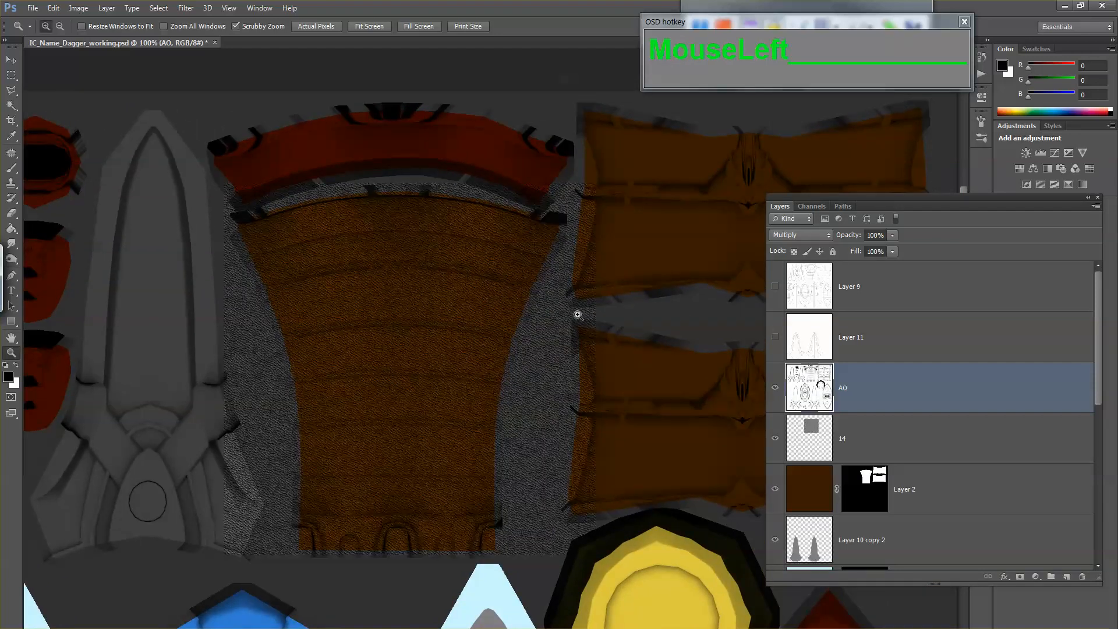
left_click(813, 452)
left_click(799, 235)
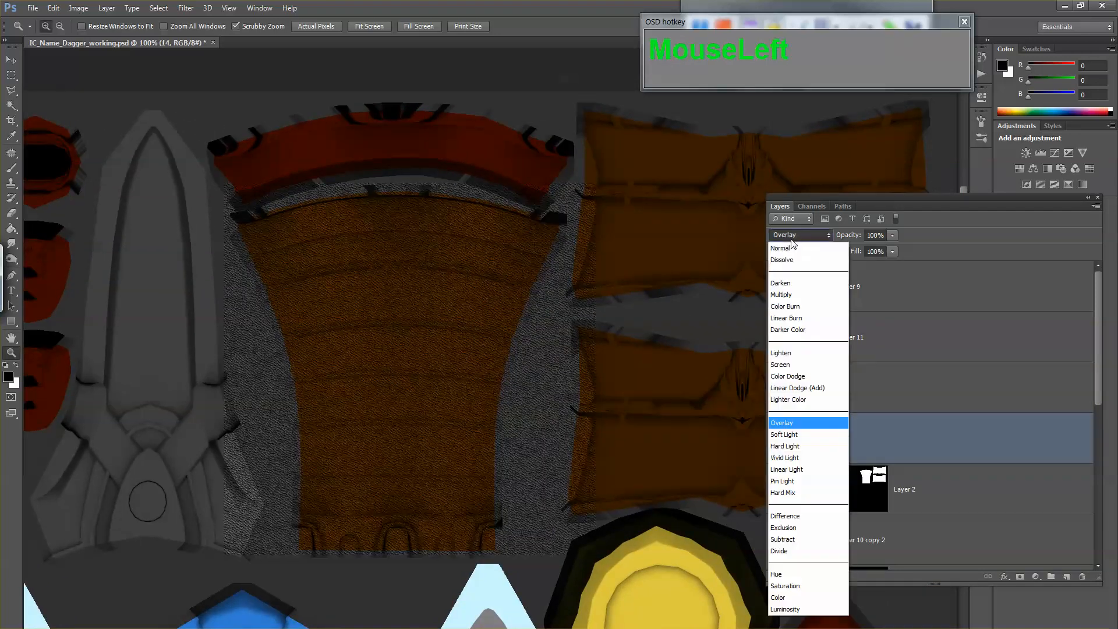
left_click(790, 250)
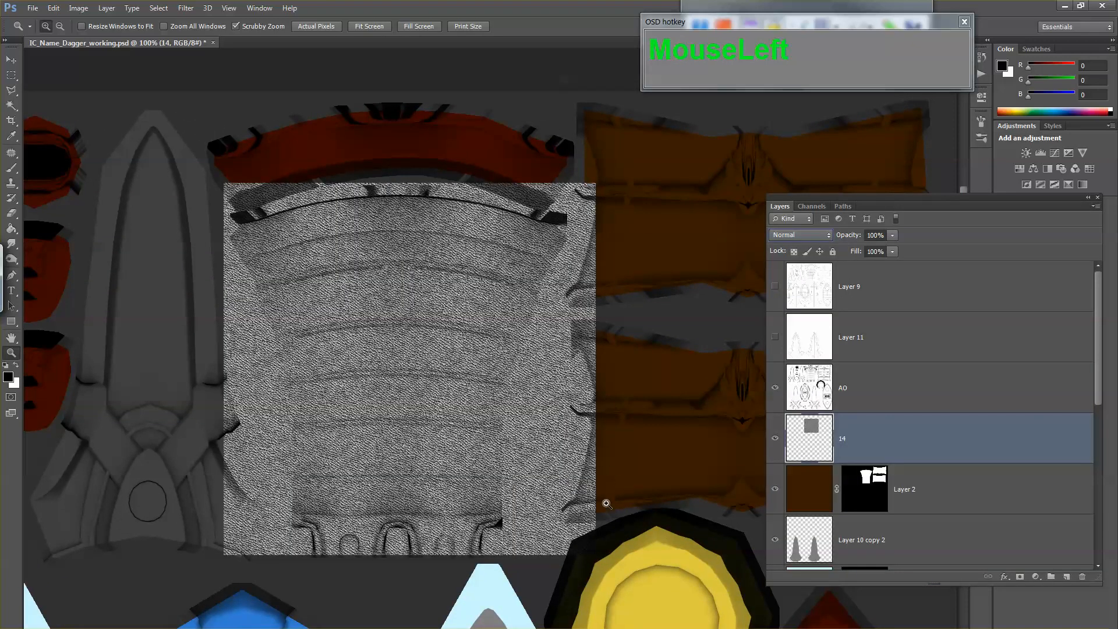
left_click(789, 231)
left_click(783, 422)
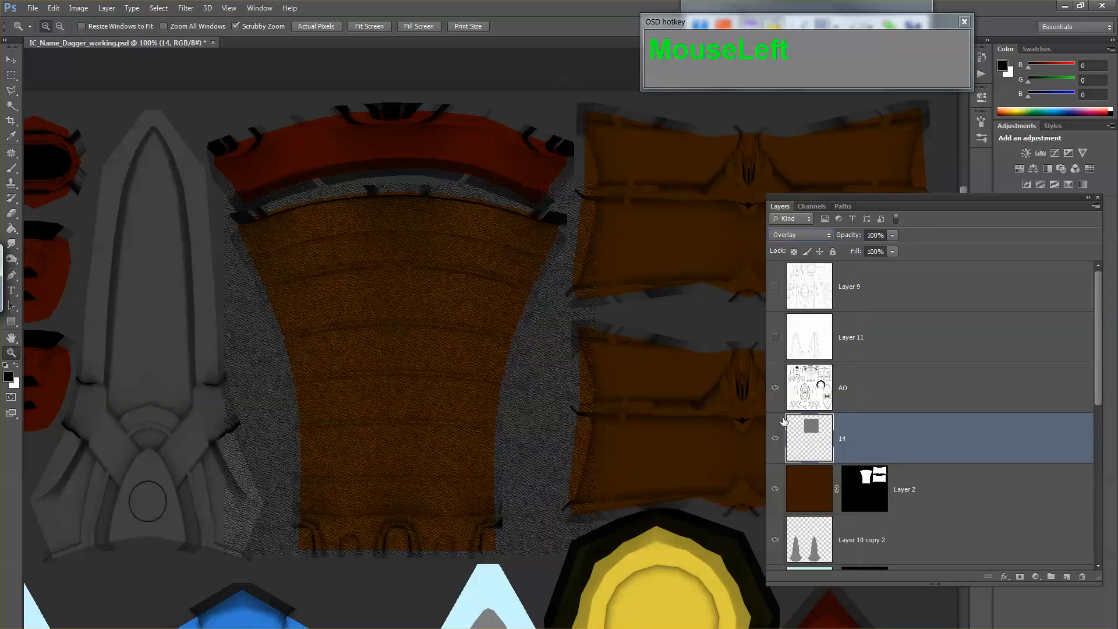
Step: Toggle the visibility of the brown color layer, Layer 2, to check which areas its mask covers
left_click(870, 493)
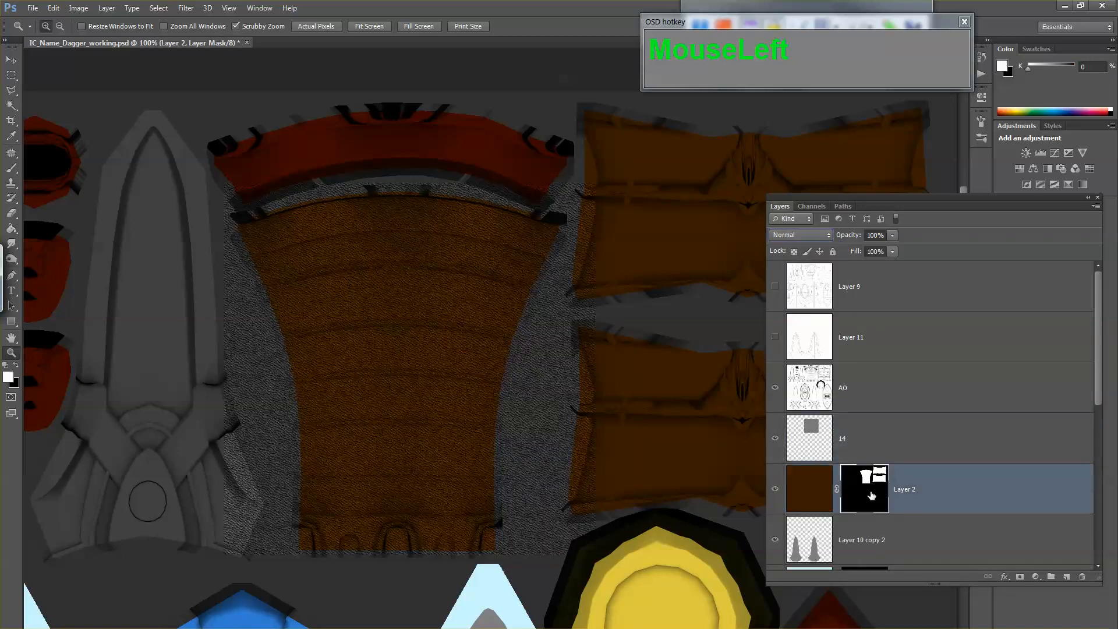
scroll(869, 492, "down", 2)
left_click(775, 389)
left_click(774, 389)
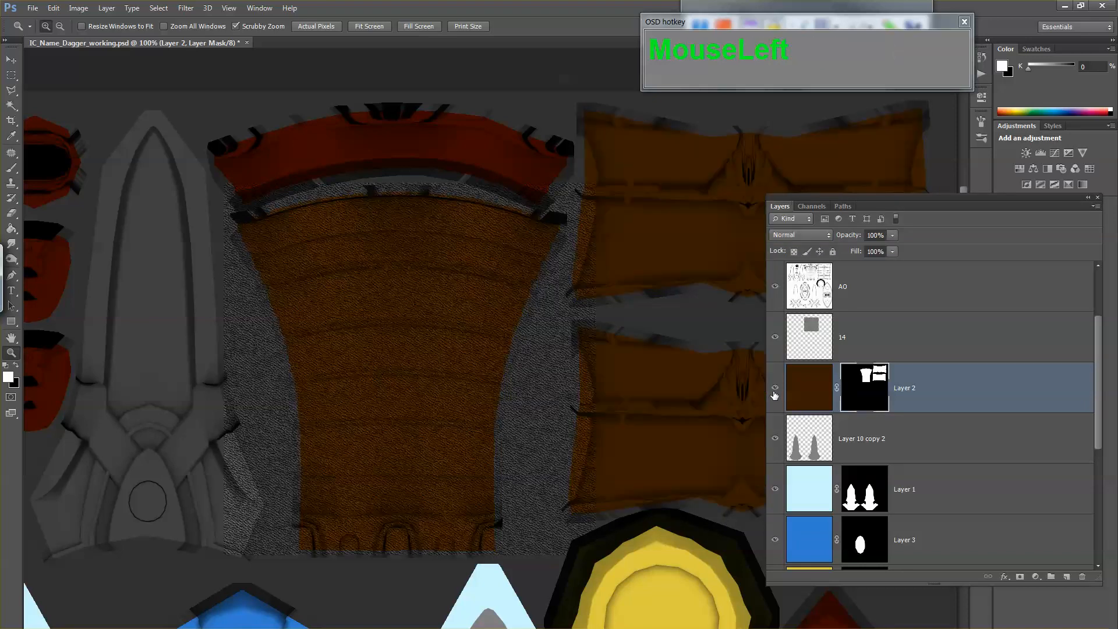
left_click(774, 389)
left_click(774, 393)
Step: Select the grip's UV area with the Magic Wand, using the mask layer as the source
scroll(797, 457, "down", 1)
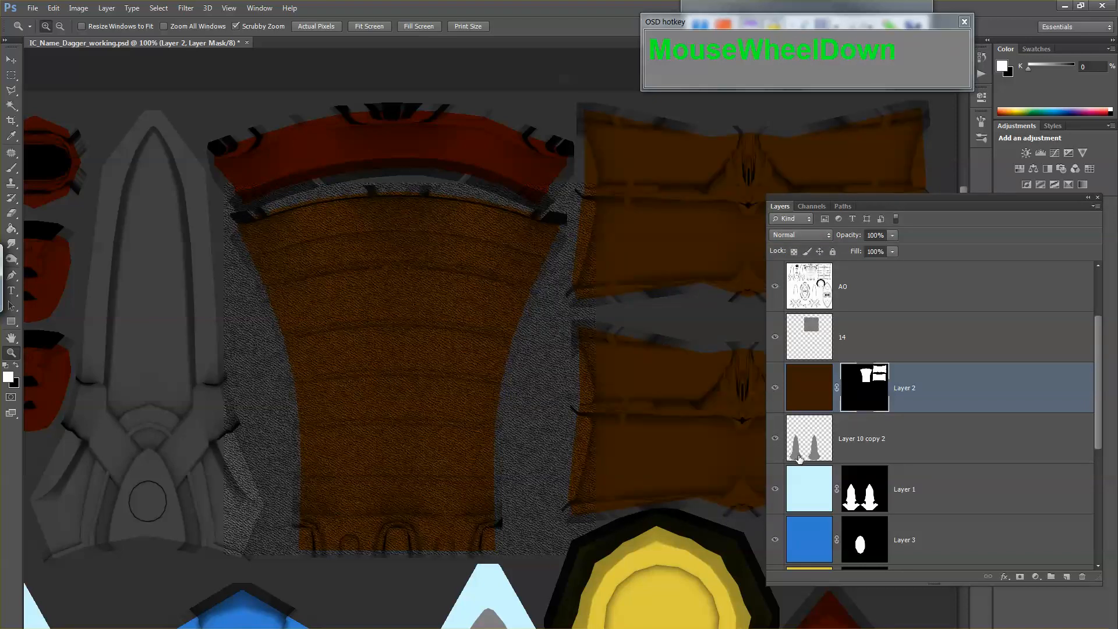
left_click(986, 453)
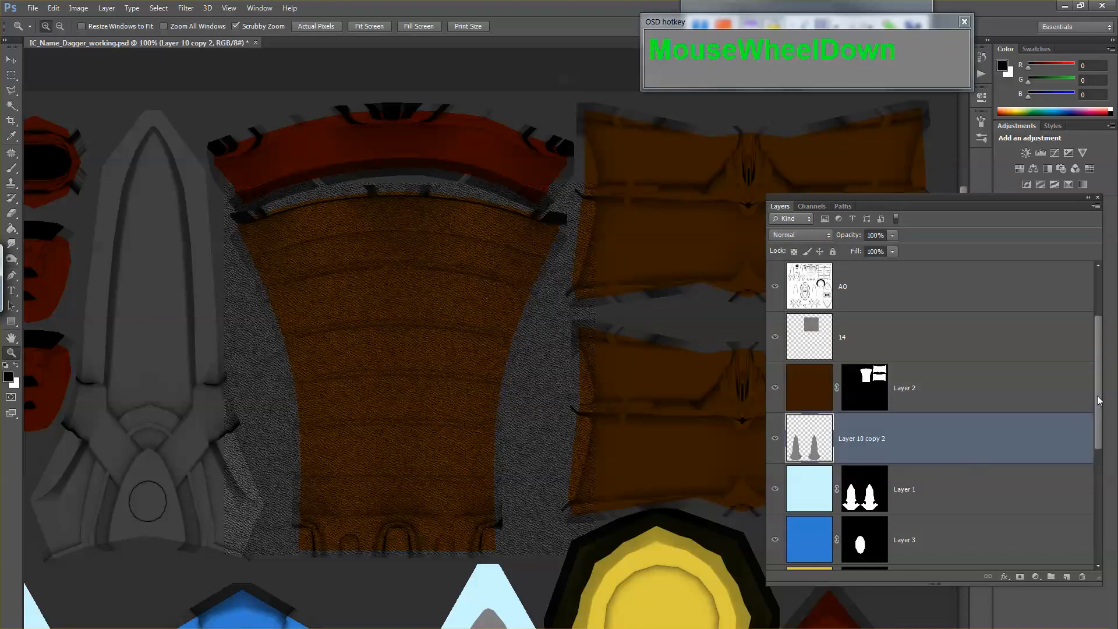
left_click_drag(1099, 401, 1081, 550)
left_click(851, 511)
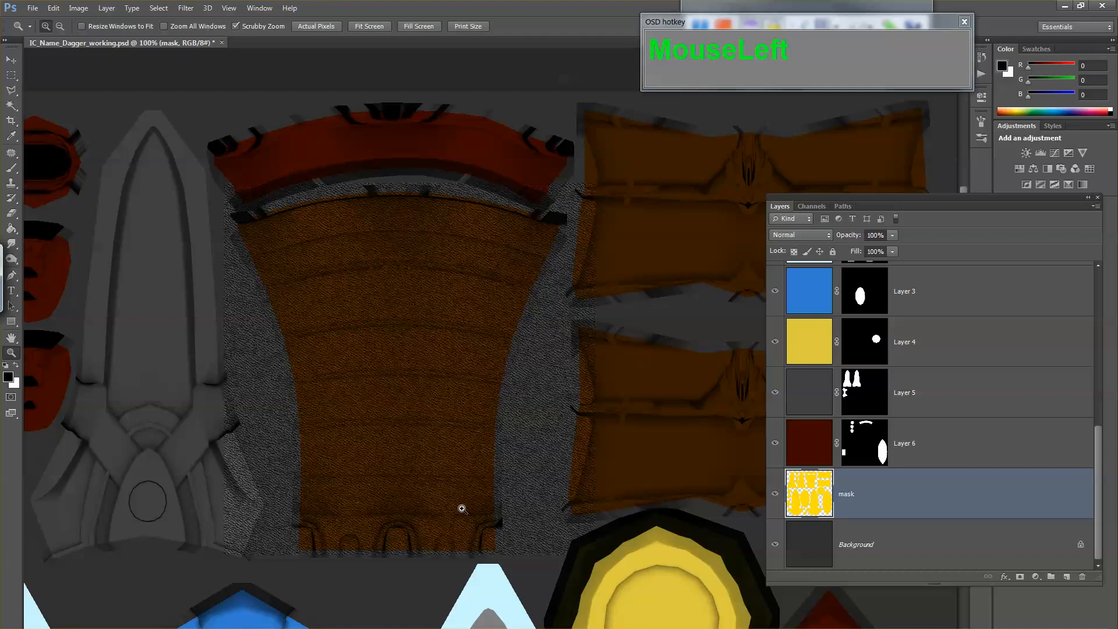
key("w")
key("alt+w")
left_click(417, 362)
key("z")
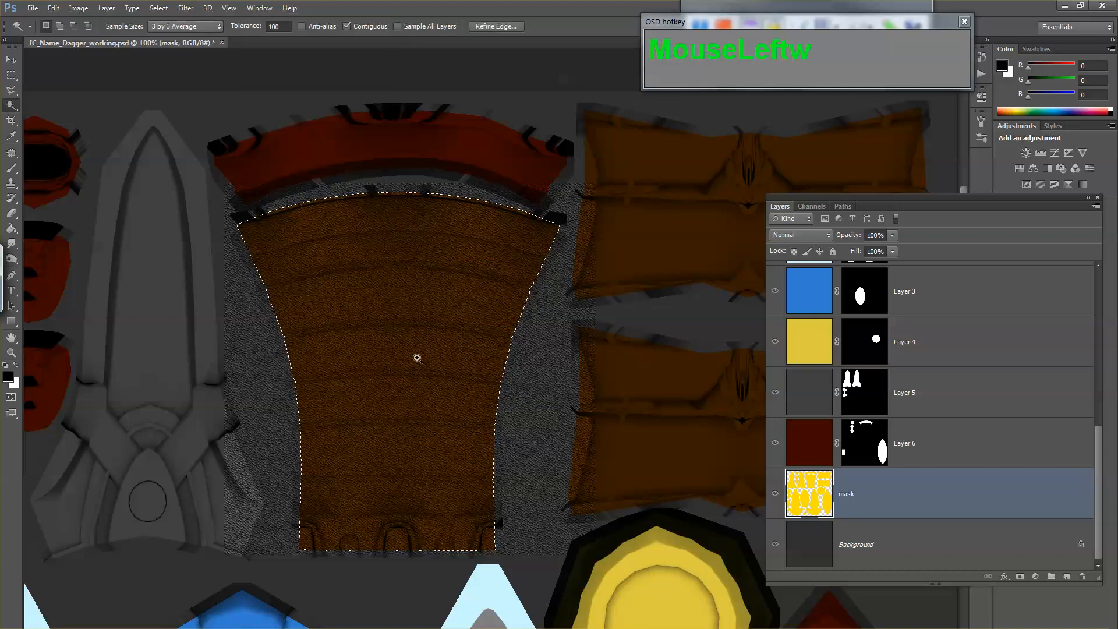
Step: Add a layer mask to layer 14 from the grip selection and inspect the surrounding texture map
scroll(838, 372, "up", 5)
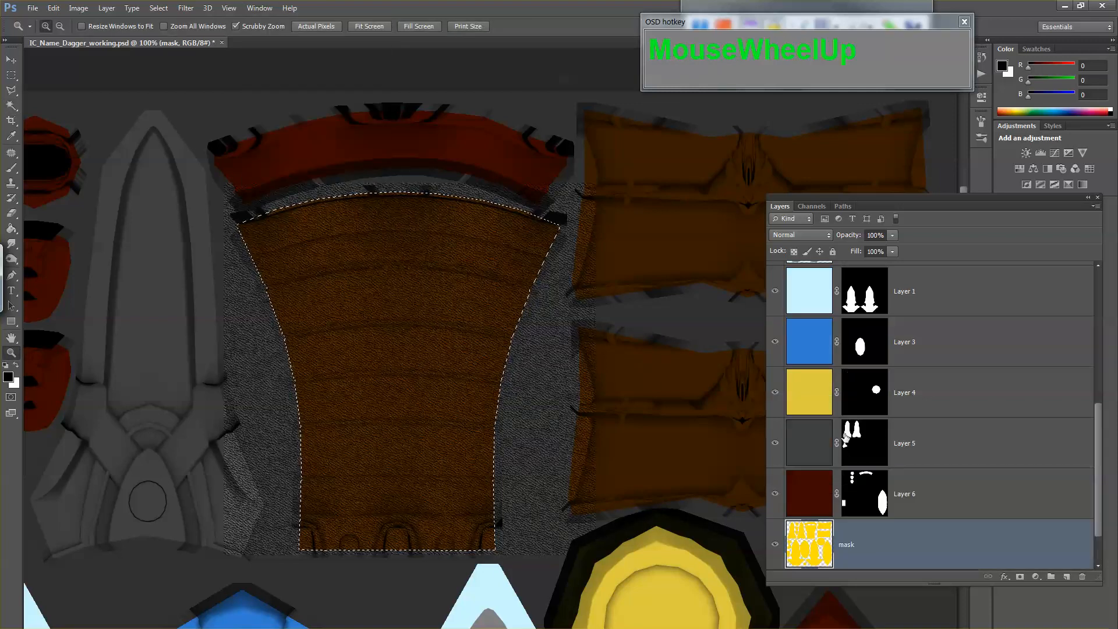
left_click(843, 358)
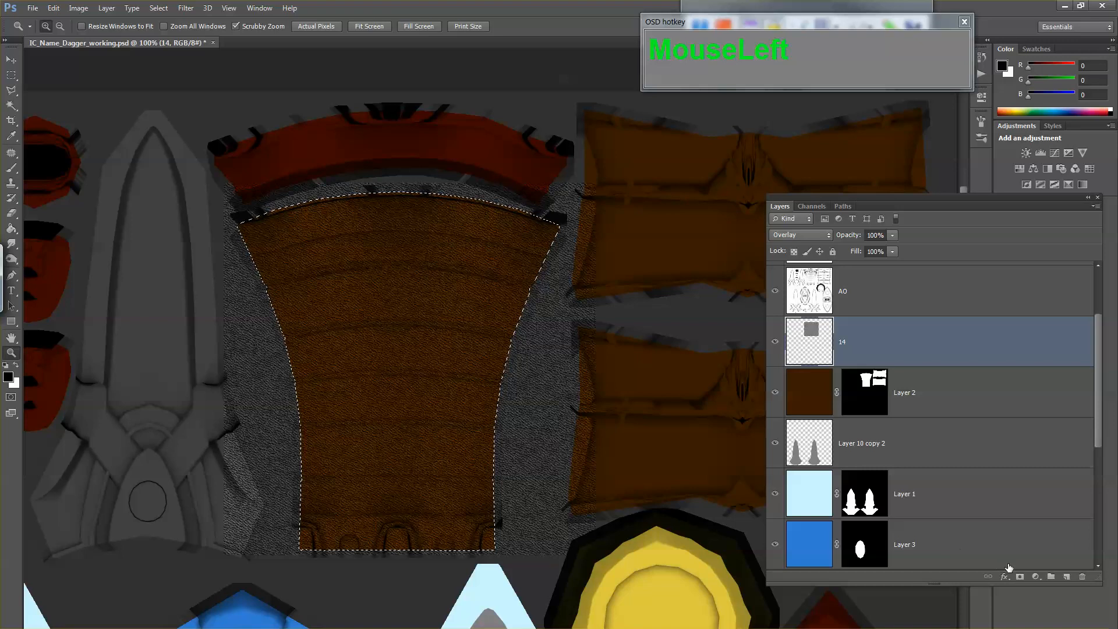
left_click(1020, 577)
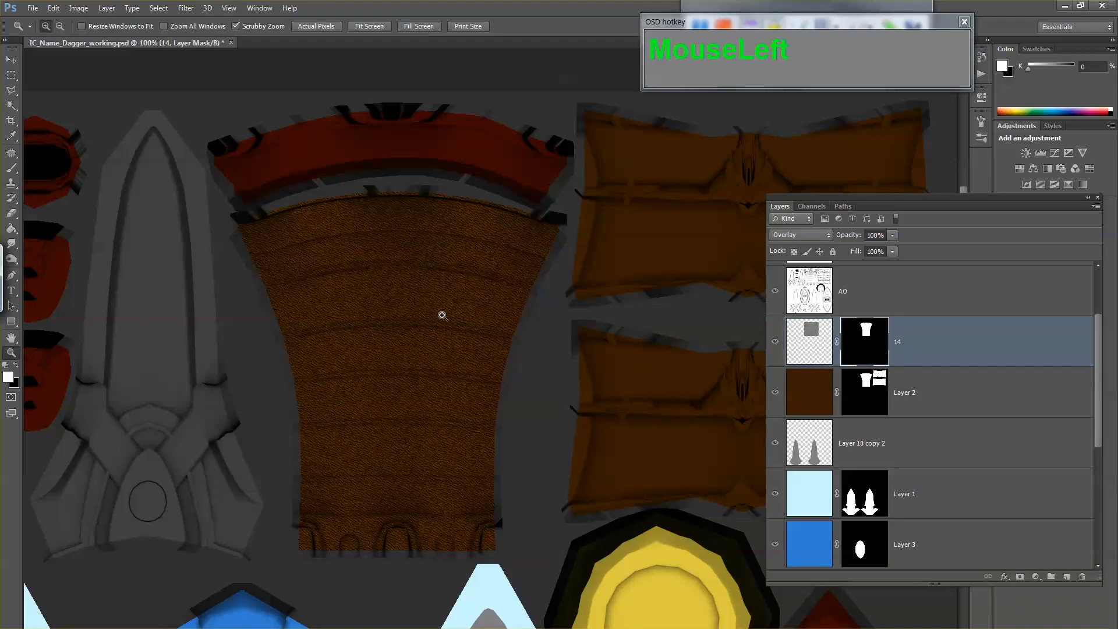
left_click_drag(539, 347, 414, 353)
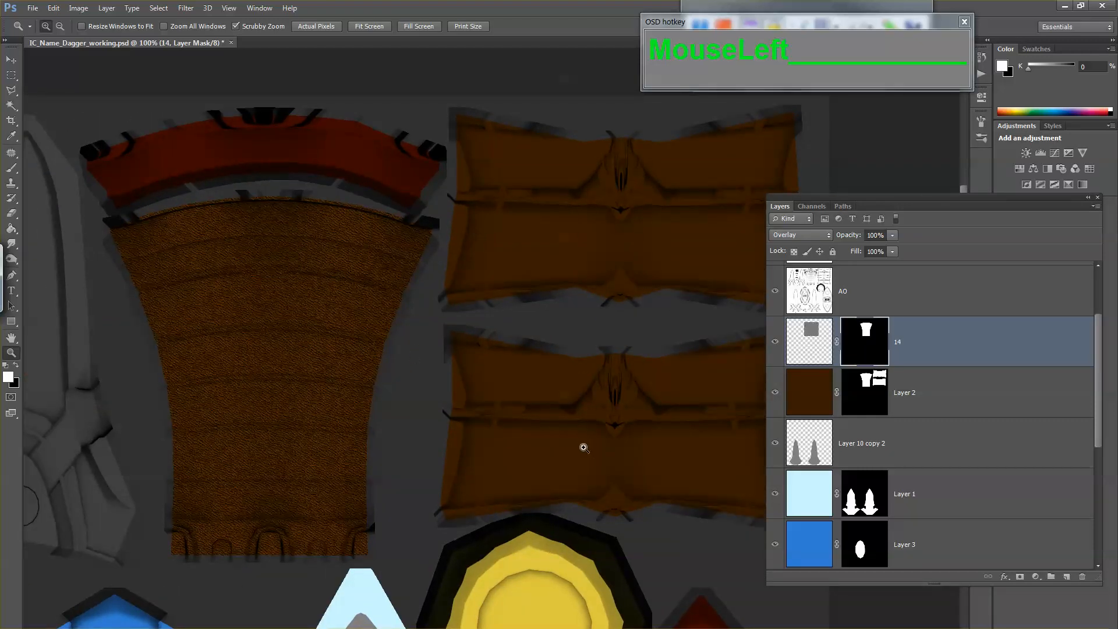
left_click_drag(449, 378, 619, 381)
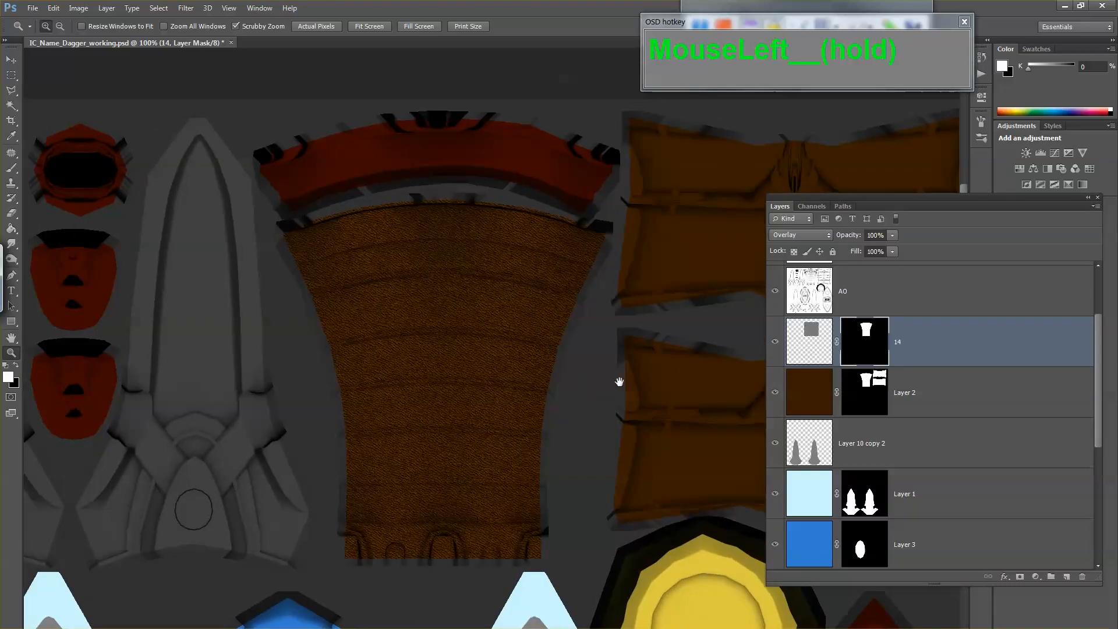
Step: Switch to Maya and examine the grip and the dark red collar above it up close
key("alt+Tab")
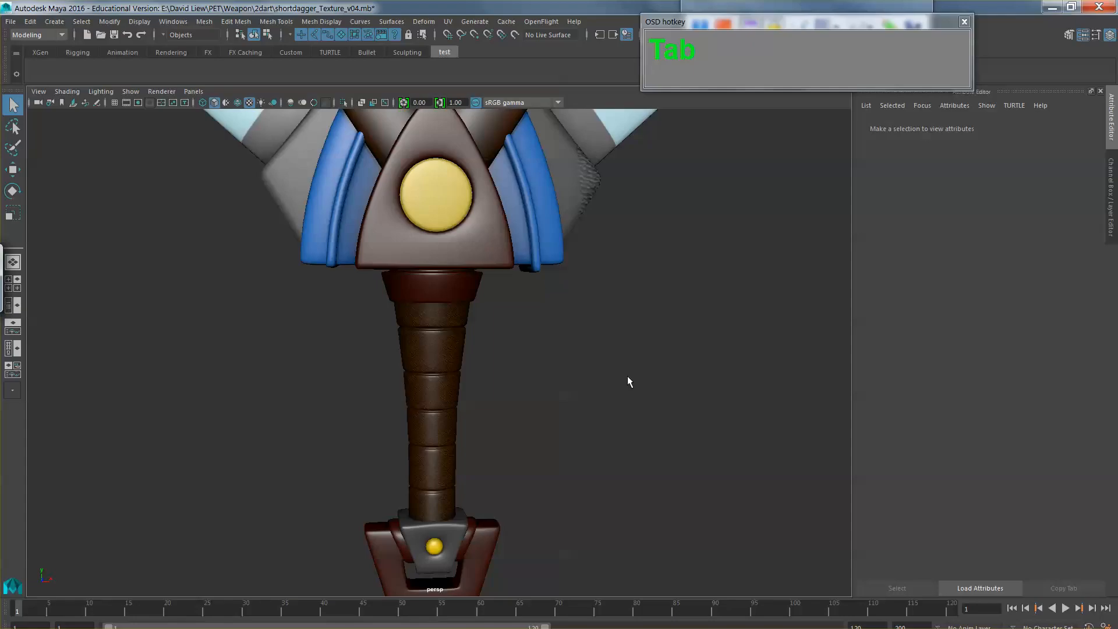
key("alt+Tab")
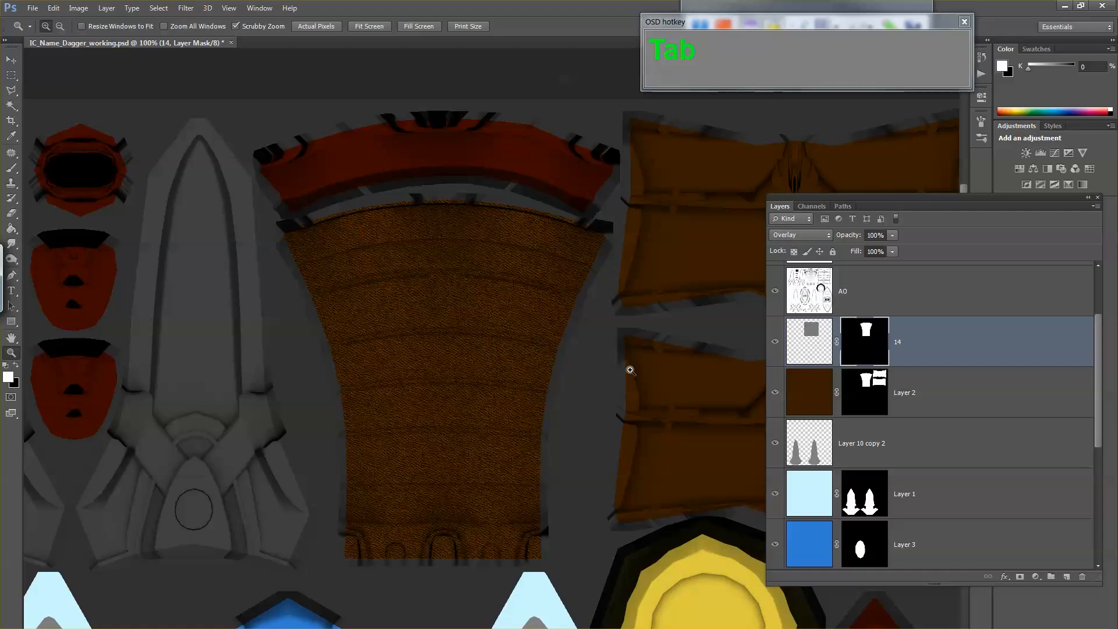
key("alt+Tab")
key("space")
left_click(547, 428)
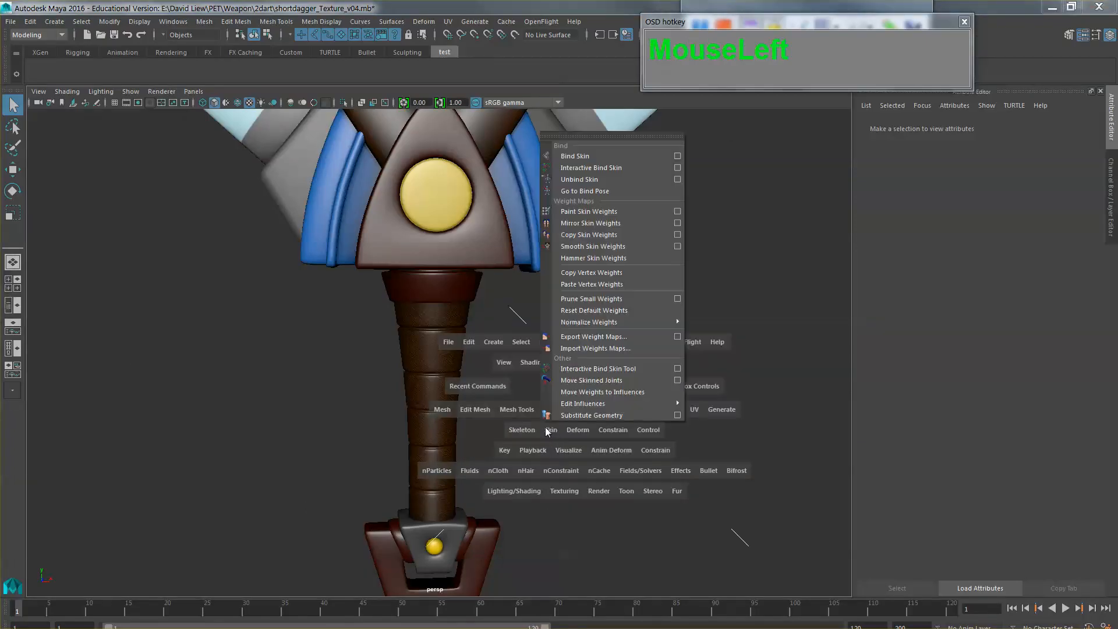
mouse_move(531, 399)
left_mouse_down()
mouse_move(540, 332)
mouse_move(538, 405)
mouse_move(533, 379)
left_mouse_up()
scroll(518, 322, "up", 4)
left_click(481, 263)
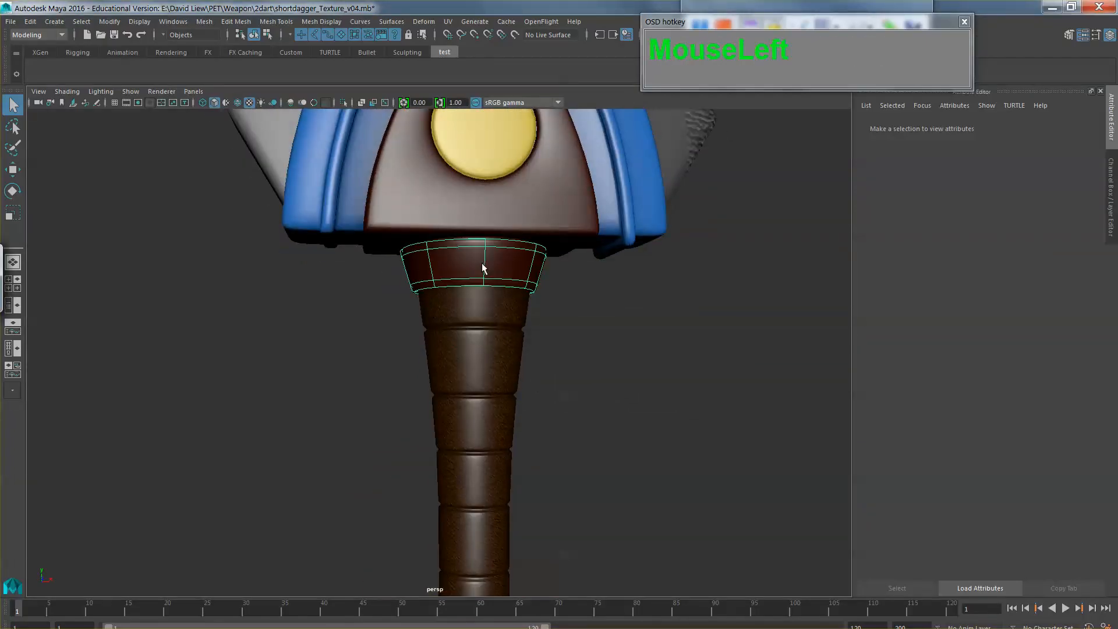
Step: Return to Photoshop and place TexturesCom_Leather0058_1_seamless_S.jpg from the leather resources folder into the texture document
key("alt+Tab")
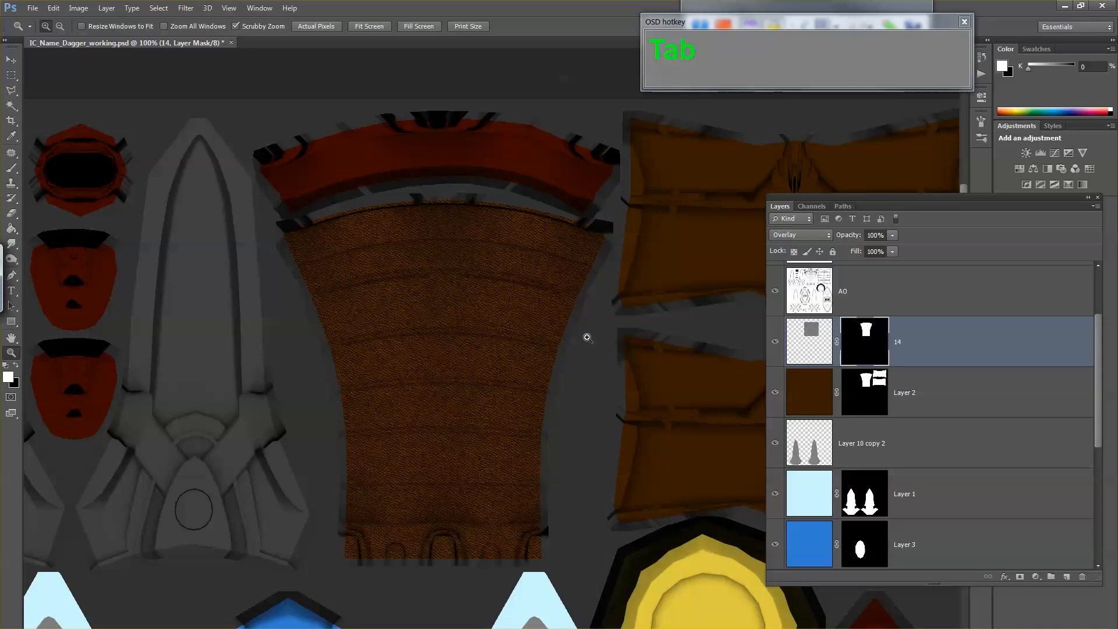
left_click(170, 628)
left_click(252, 594)
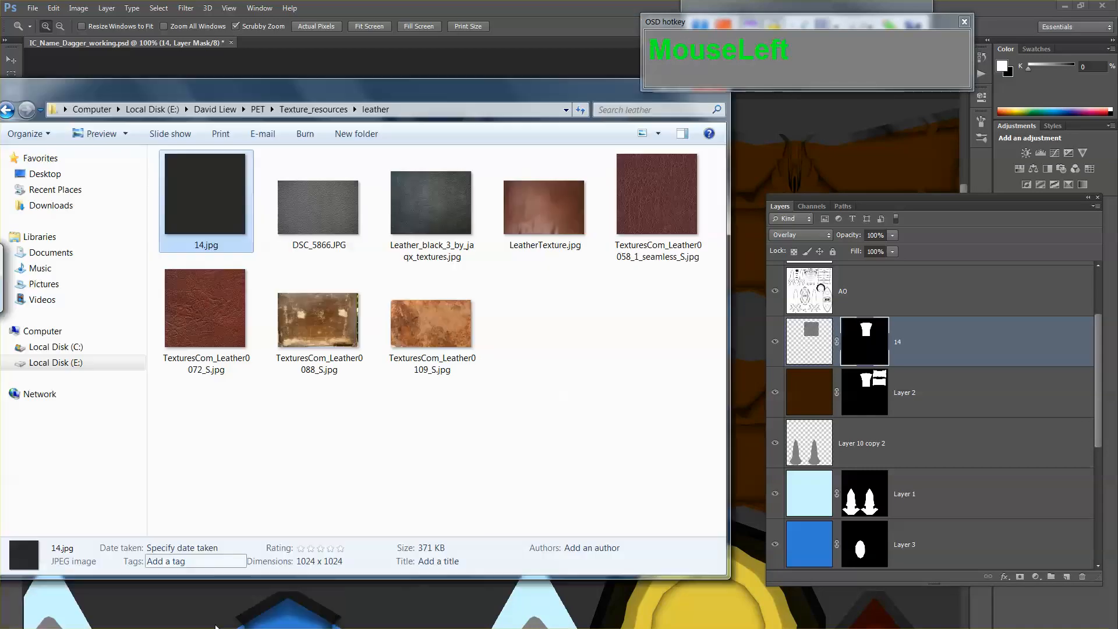
left_click(222, 320)
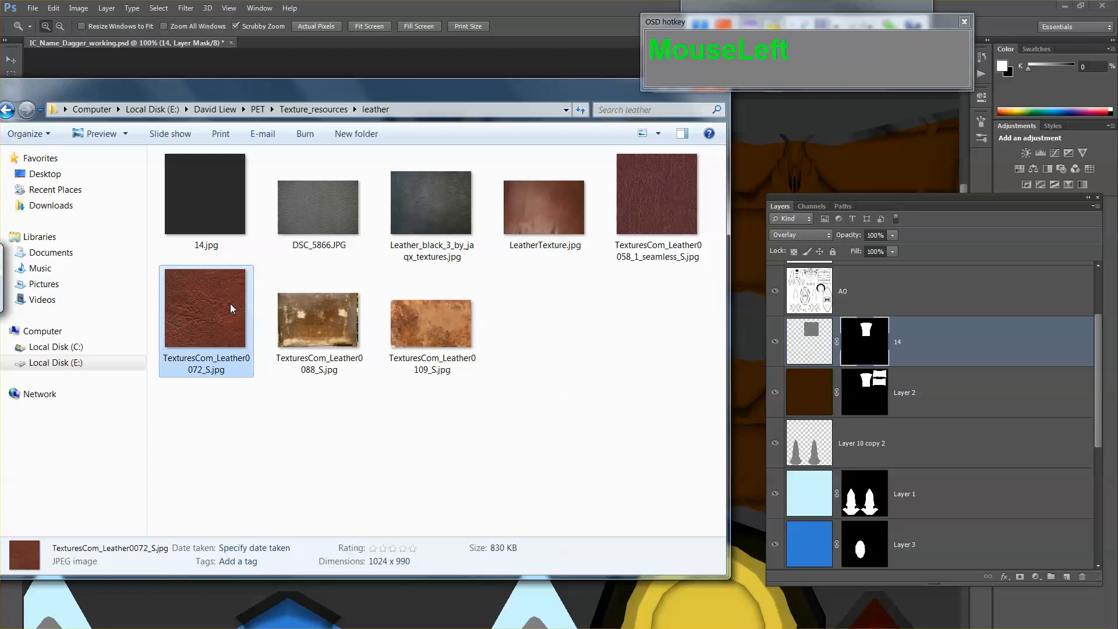
left_click_drag(651, 191, 755, 186)
left_click_drag(630, 258, 562, 350)
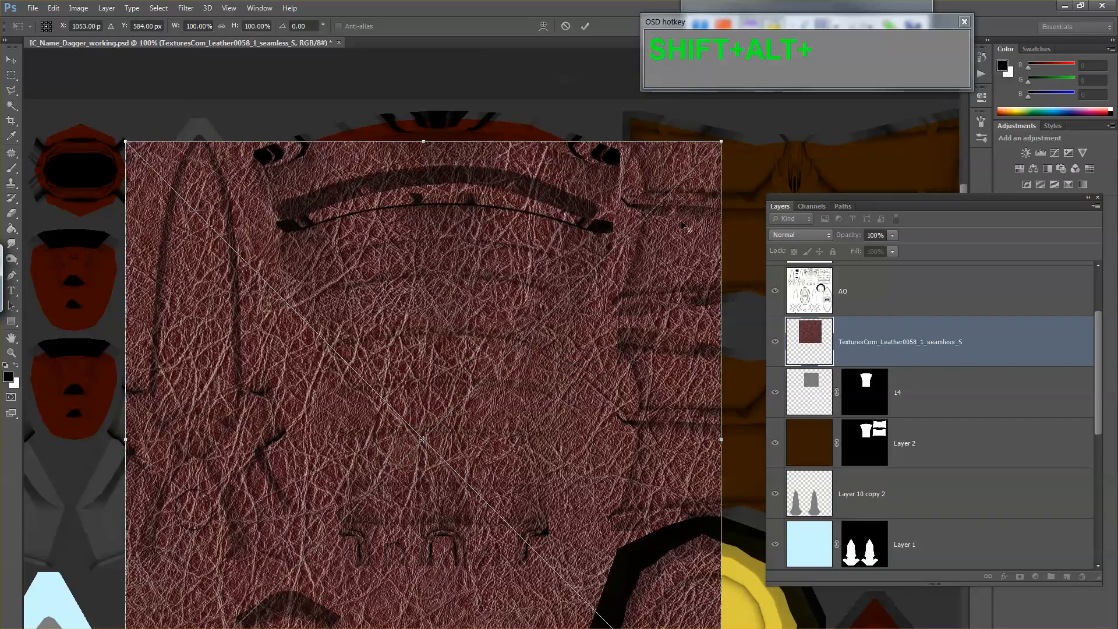
Step: Scale the placed leather image to 42.38% and position it over one side of the red collar and the grip's upper part
left_click_drag(723, 138, 592, 351)
left_click(591, 396)
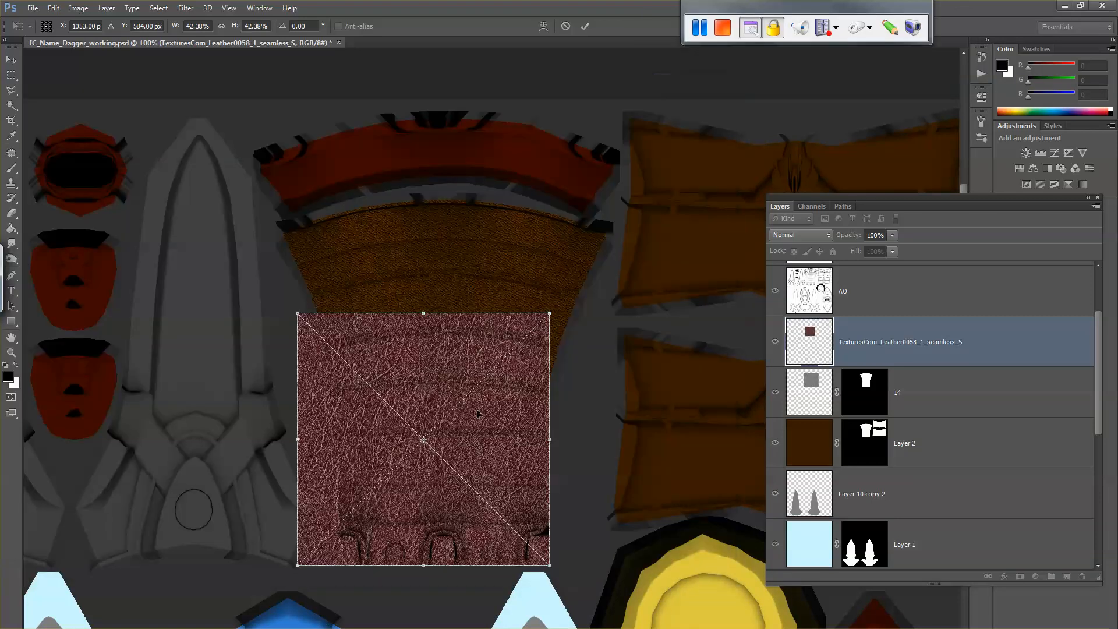
left_click_drag(478, 414, 389, 207)
key("Return")
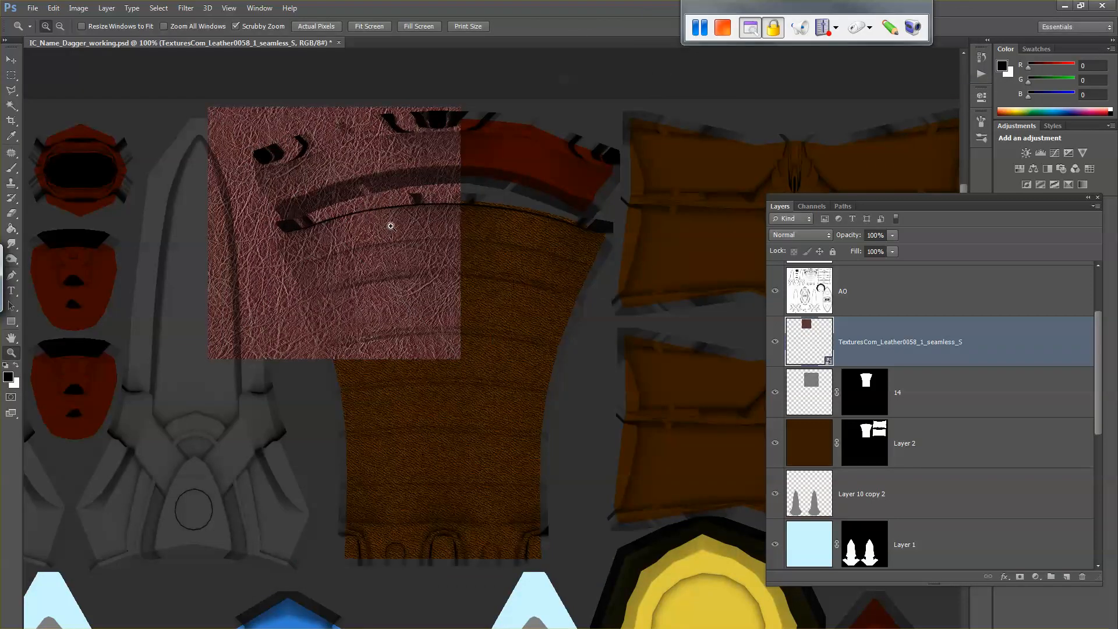
key("v")
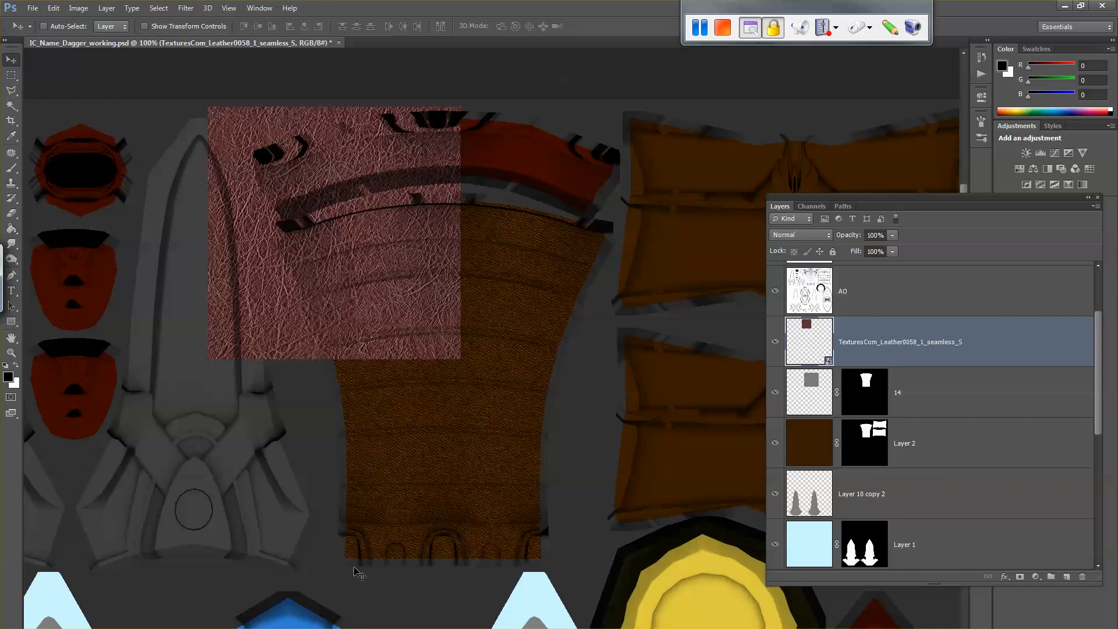
key("super")
key("super+d")
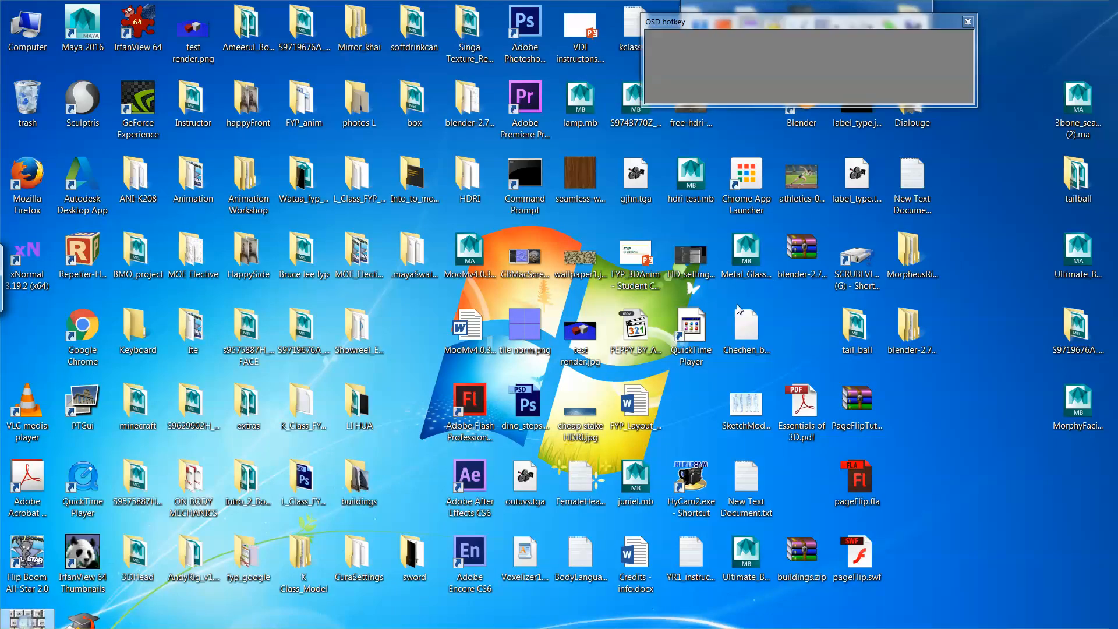
key("super")
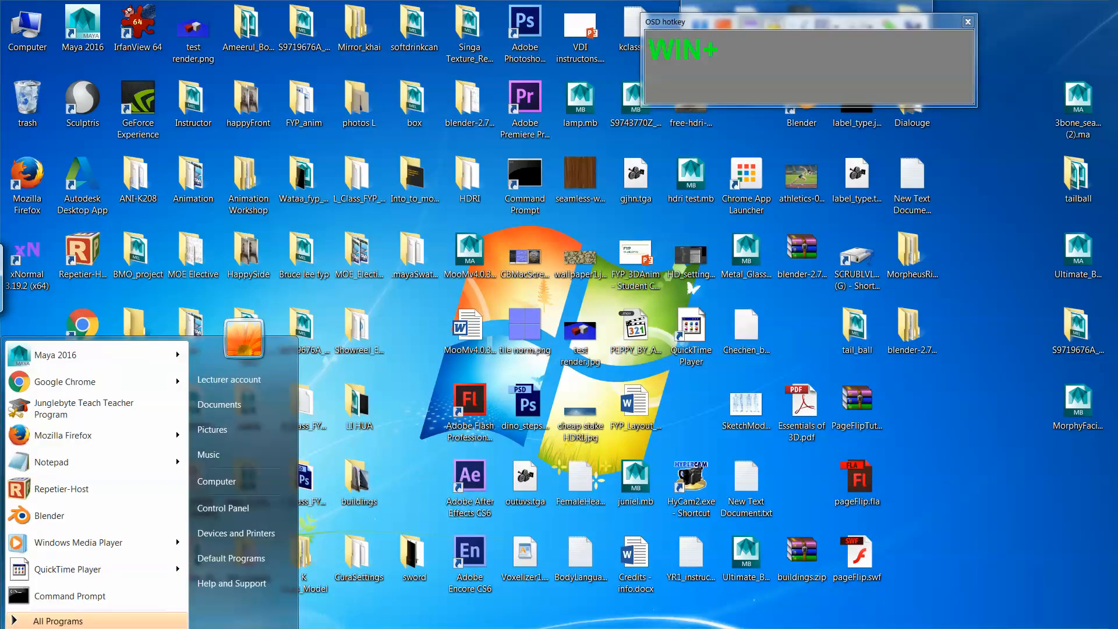
left_click(489, 628)
middle_click(391, 313)
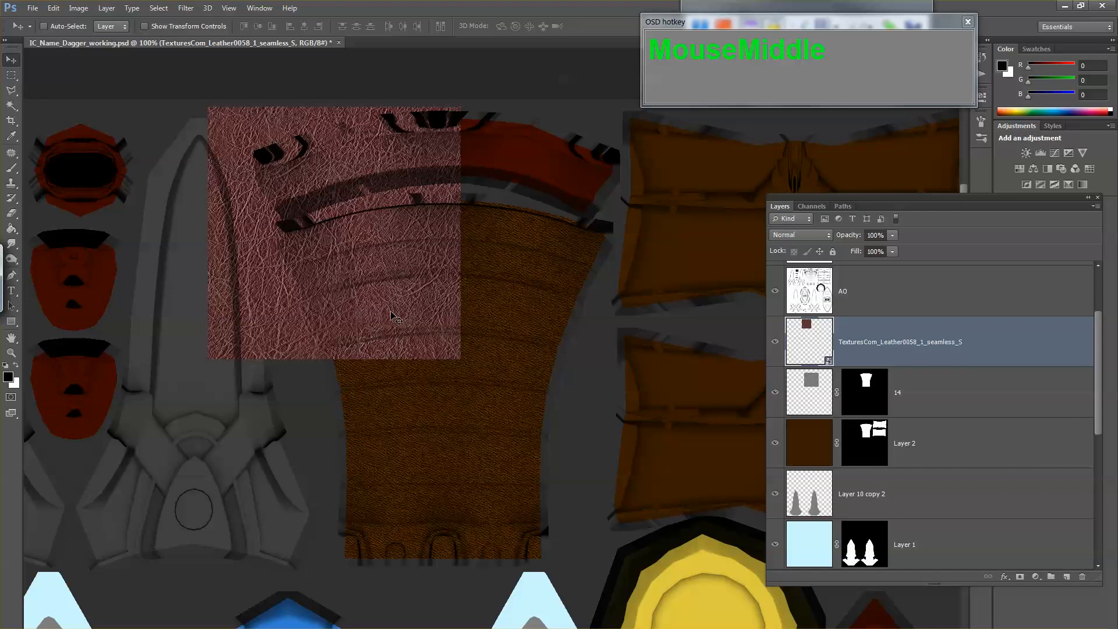
Step: Duplicate the placed leather texture and position the copy edge to edge beside the original over the collar's other half
key("v")
left_click_drag(347, 299, 596, 301)
key("z")
left_click(469, 276)
Step: Flip the leather copy horizontally to mirror the original at the seam, and merge both leather layers into one
key("ctrl+t")
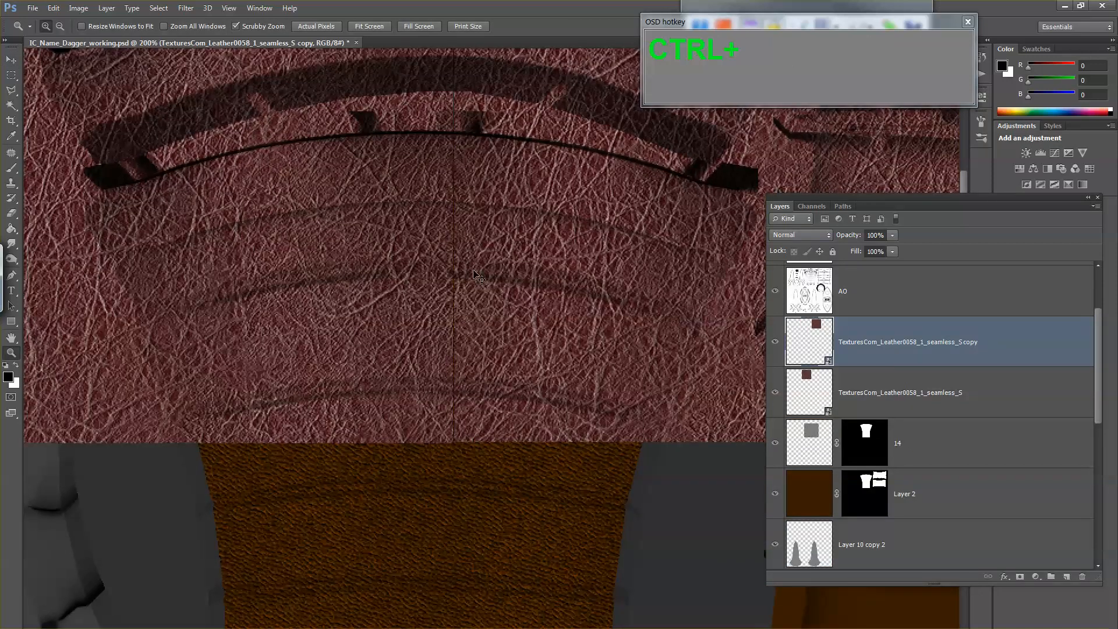
right_click(616, 250)
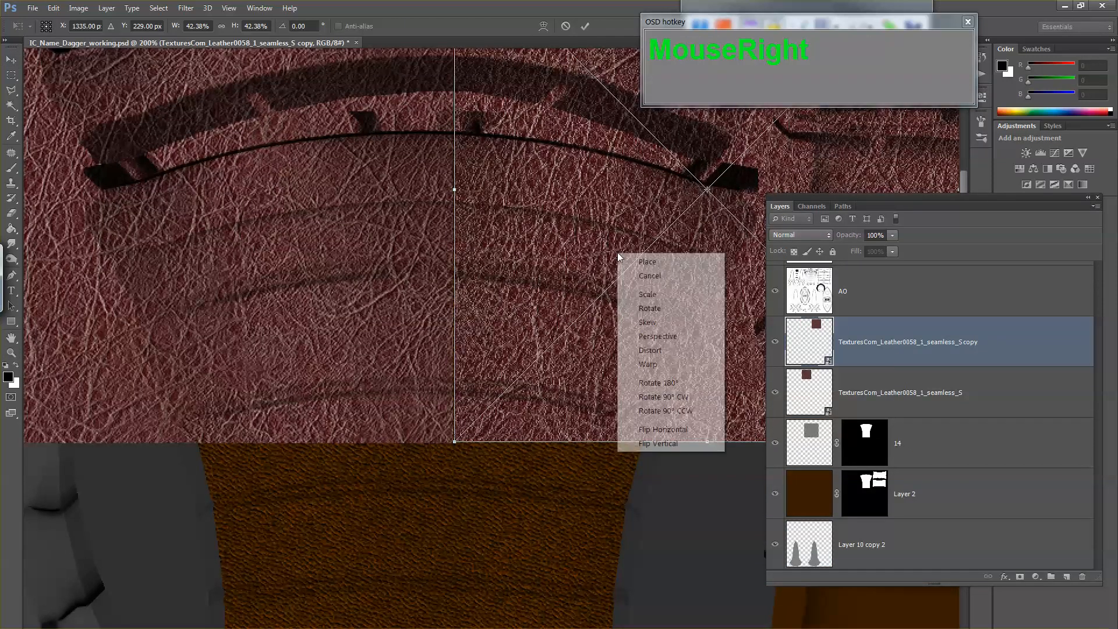
left_click(643, 428)
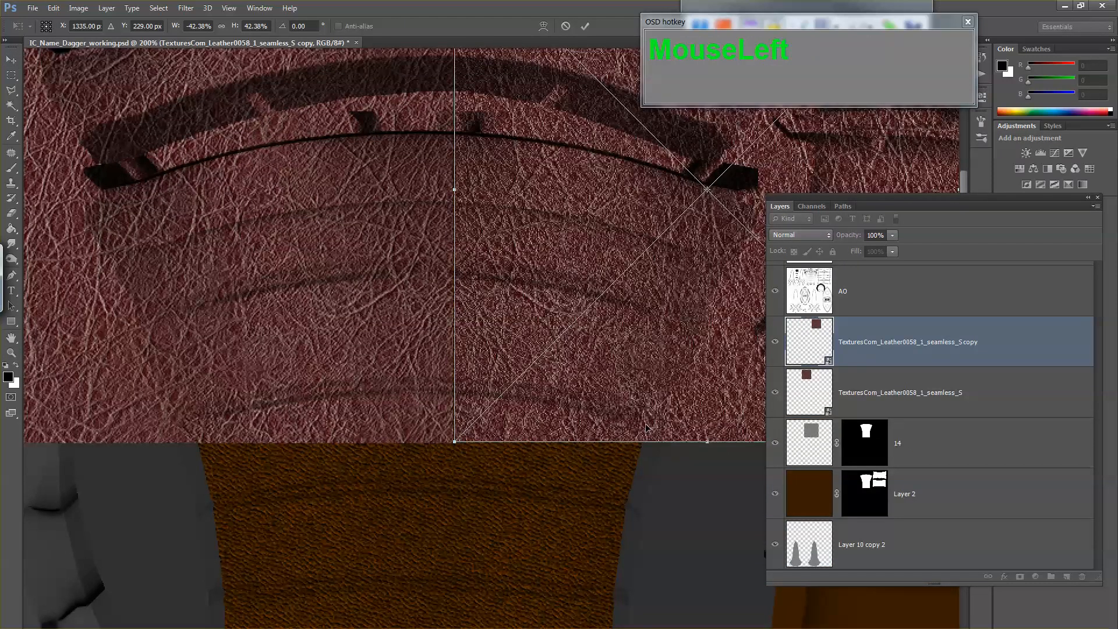
key("Return")
key("v")
left_click_drag(584, 393, 581, 393)
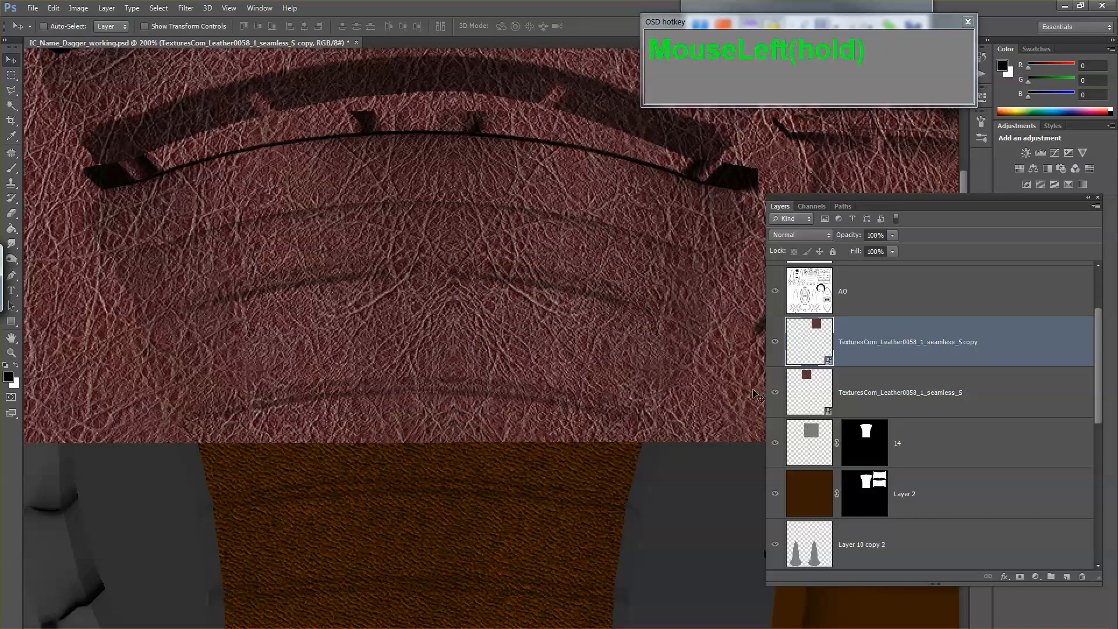
left_click(804, 385, "shift")
key("ctrl+e")
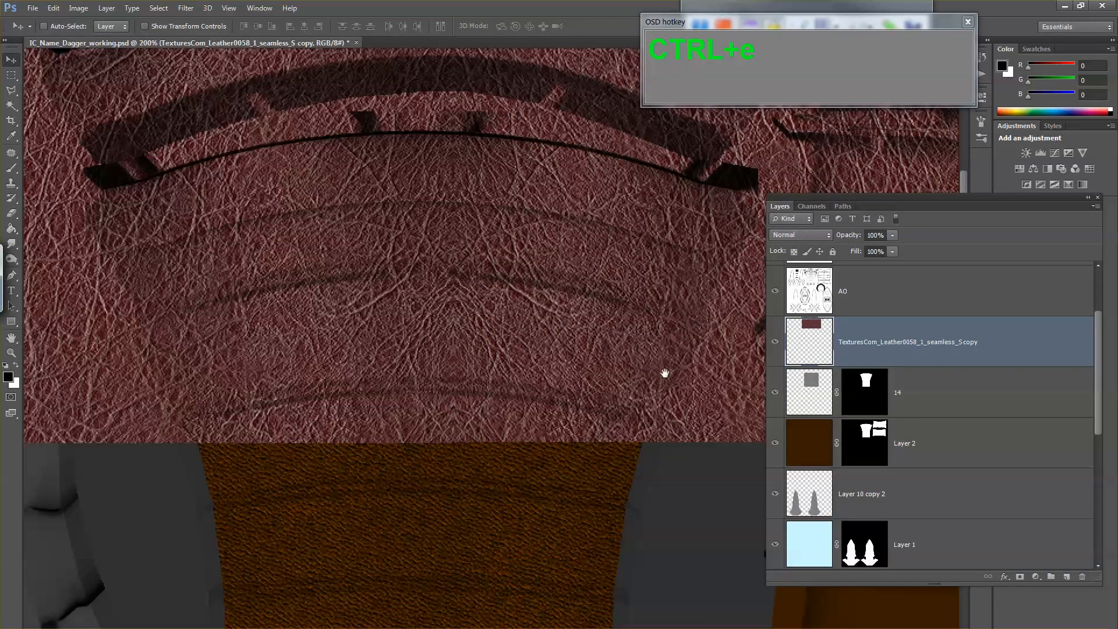
Step: Hide the AO layer and move the merged leather so it fully covers the red collar shape
left_click_drag(580, 349, 577, 406)
left_click(574, 331, "alt")
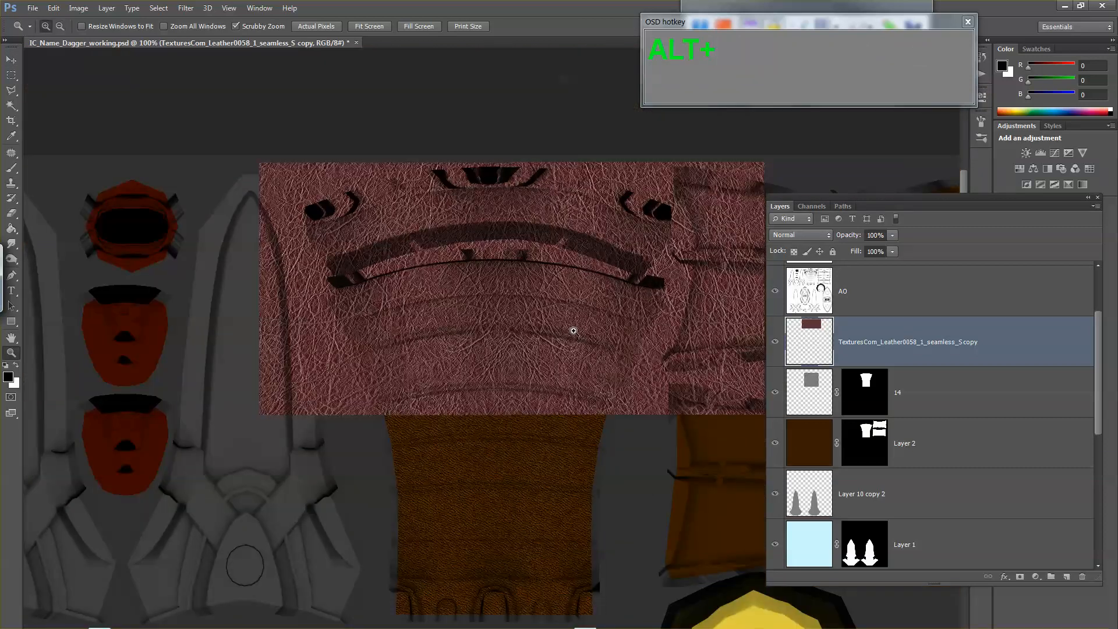
key("v")
left_click_drag(580, 361, 583, 467)
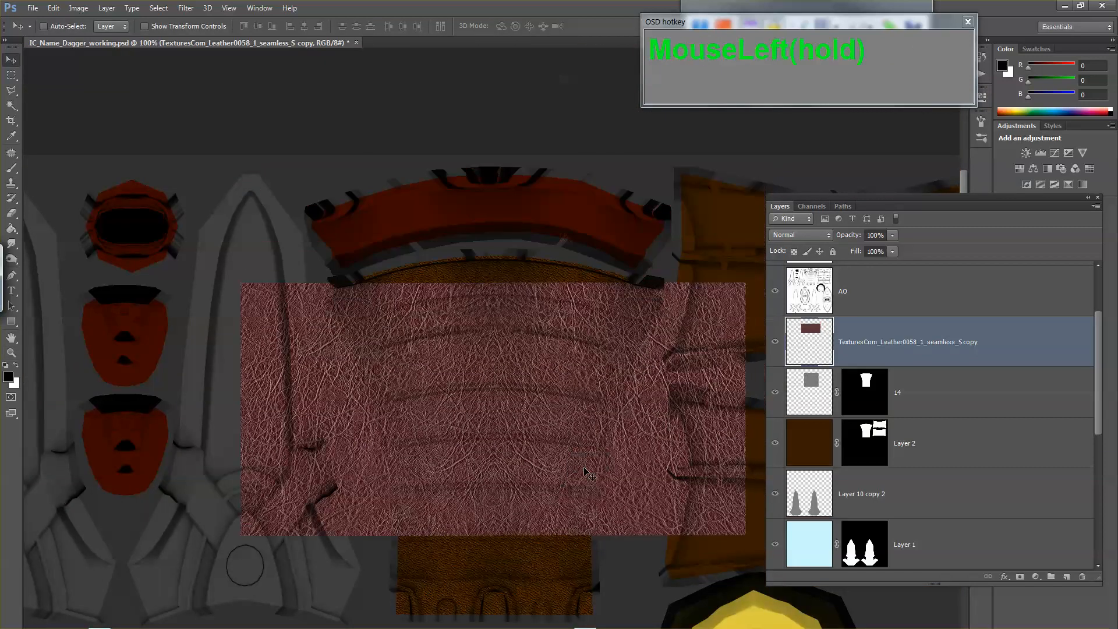
left_click(775, 296)
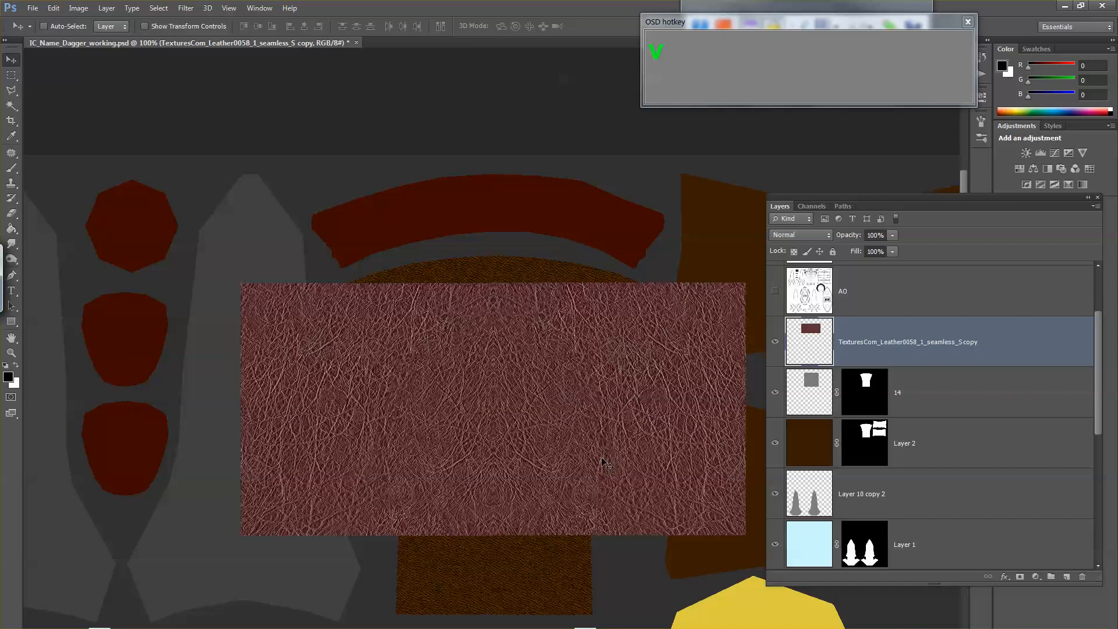
left_click_drag(606, 463, 650, 330)
Step: Show the Layer 9 wireframe and scale the merged leather to about 72% so it just spans the collar
scroll(774, 314, "up", 2)
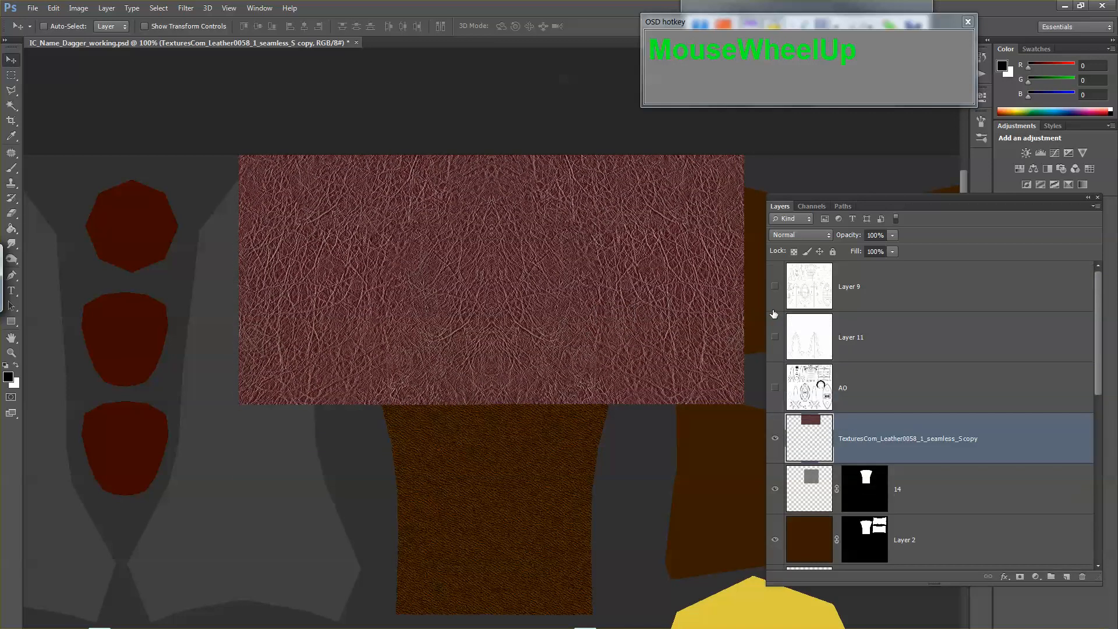
left_click(776, 293)
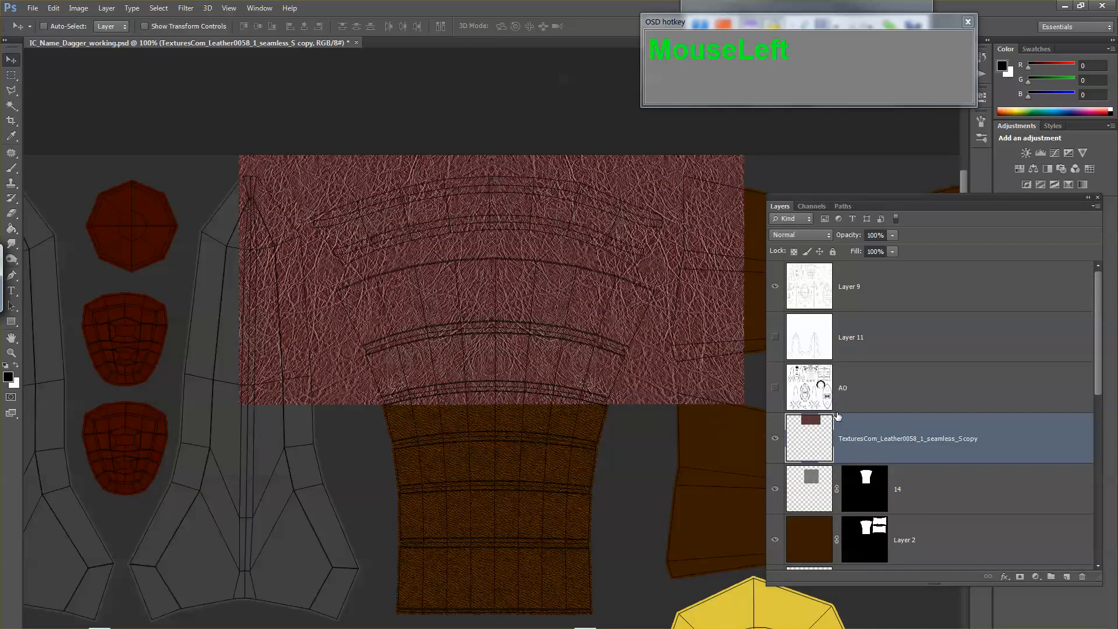
key("ctrl+t")
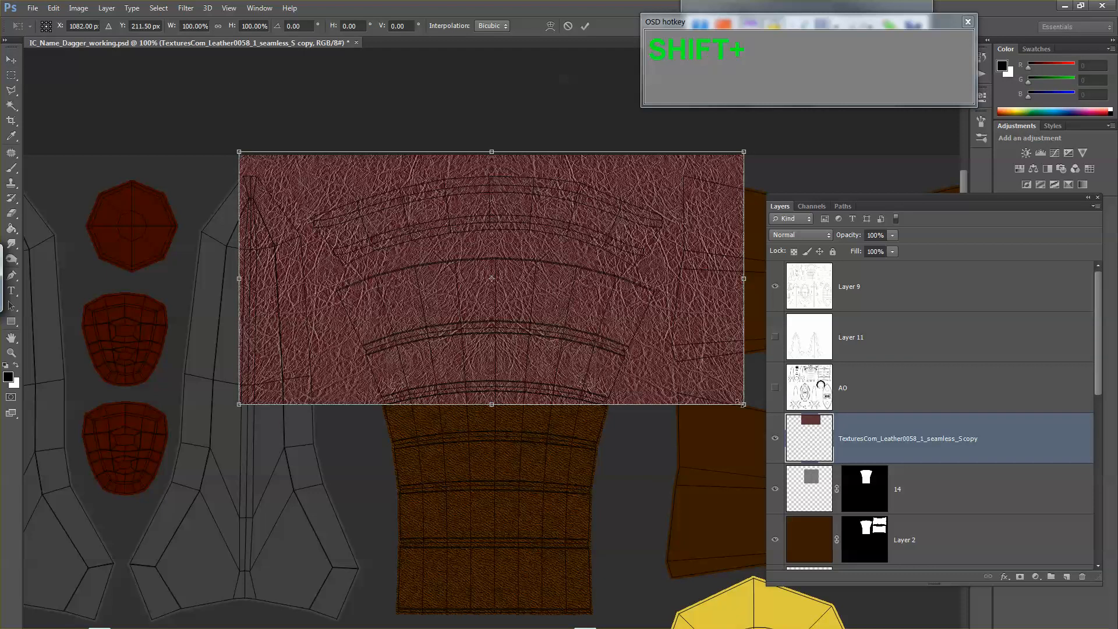
left_click_drag(743, 405, 673, 331)
left_click(628, 398)
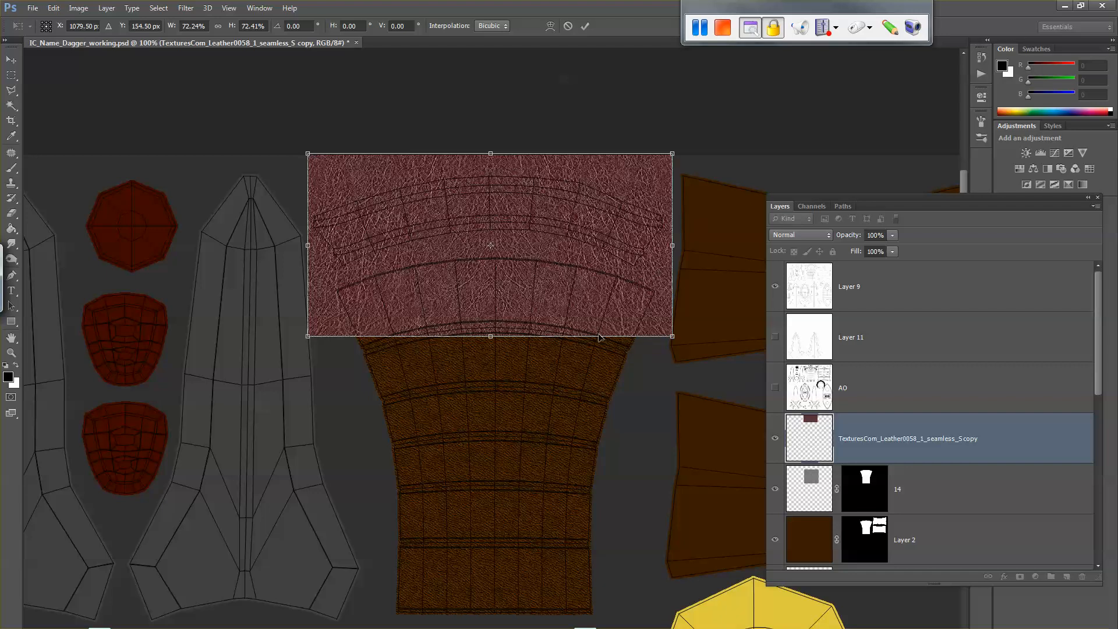
key("Return")
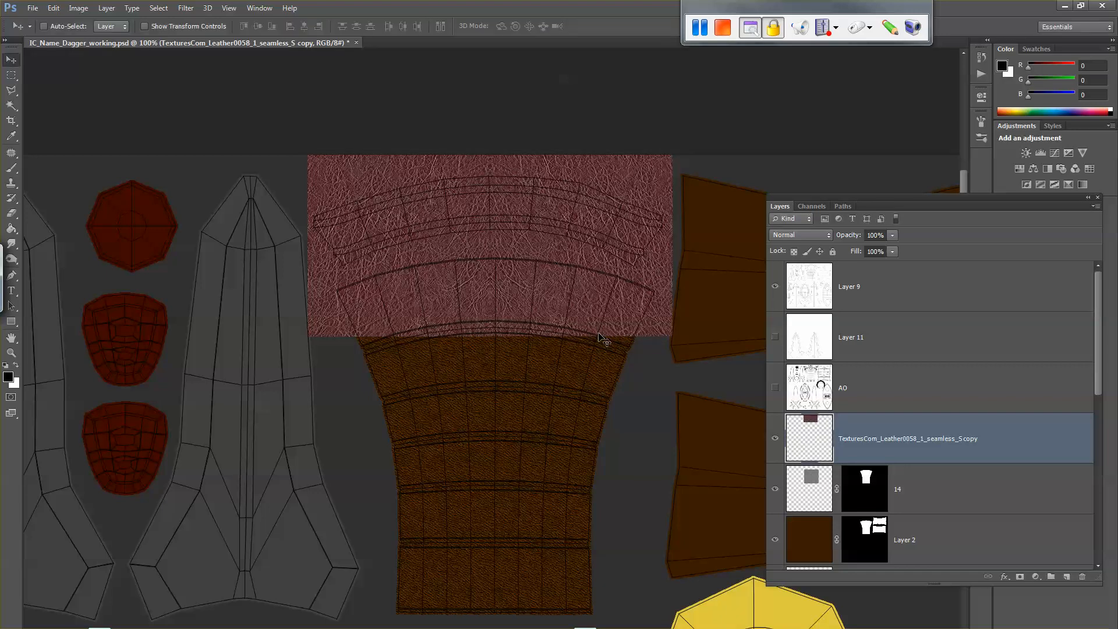
key("super+d")
double_click(30, 617)
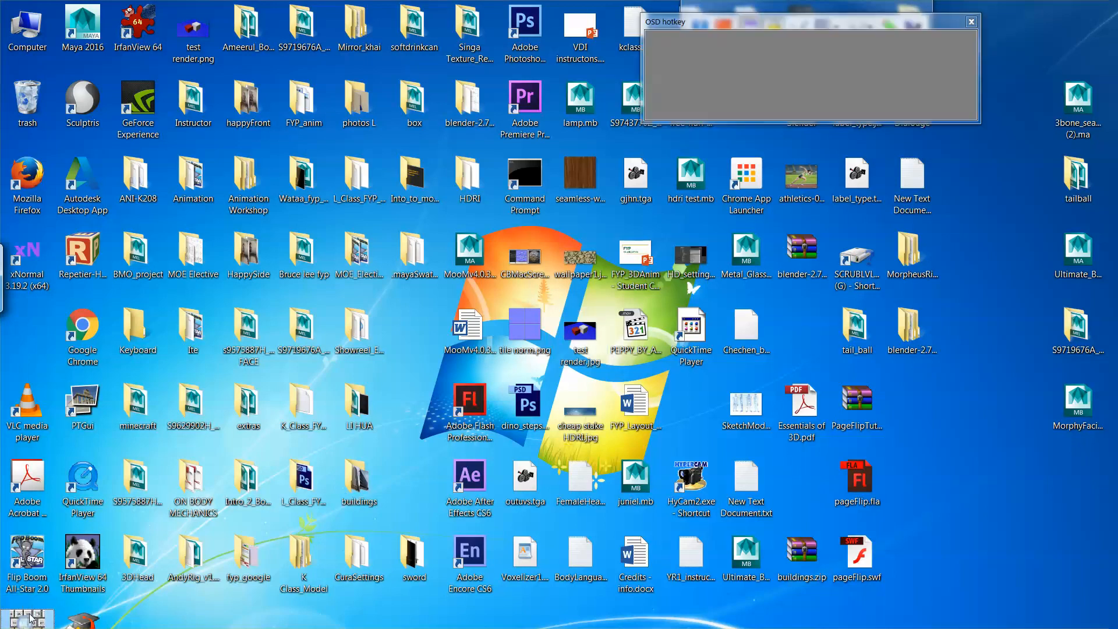
key("alt+Tab")
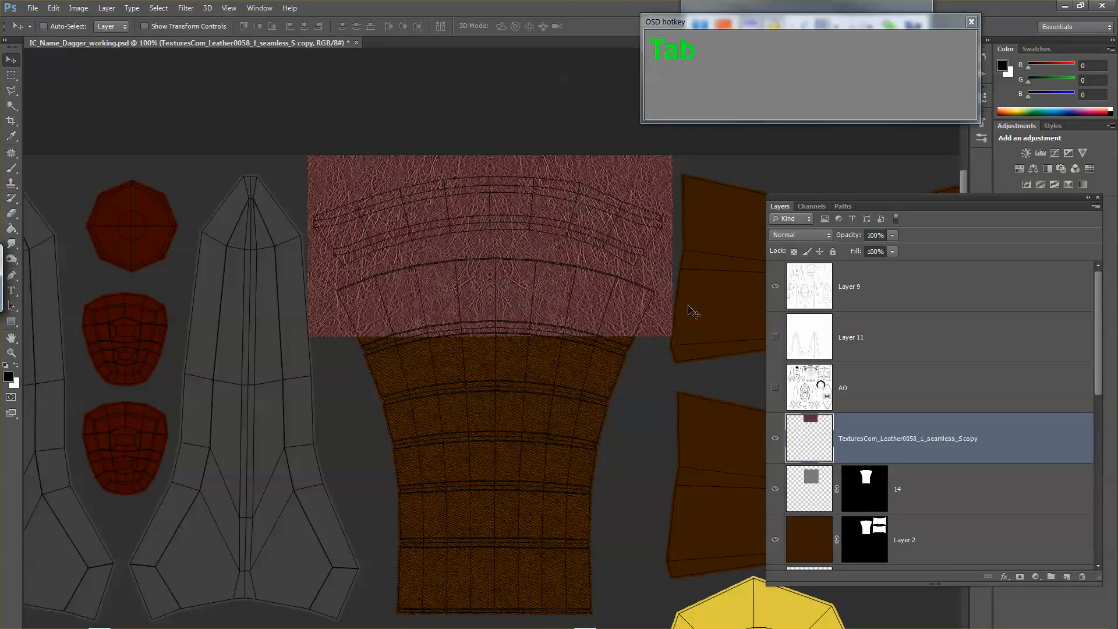
Step: Select the arched collar shape from the mask layer with the Magic Wand
left_click(826, 446)
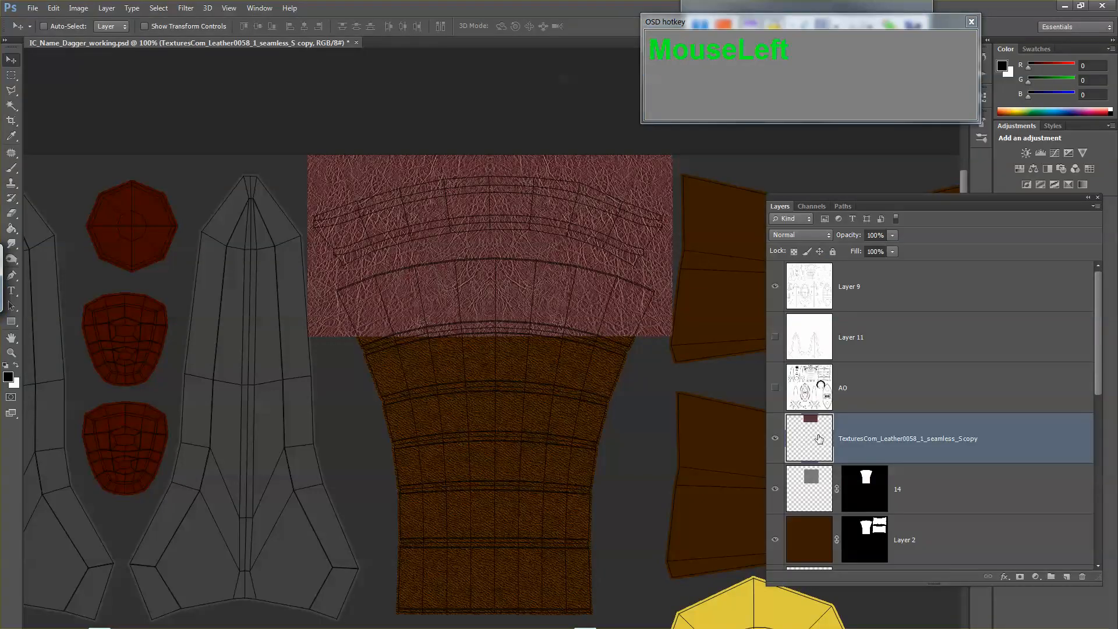
scroll(818, 439, "down", 5)
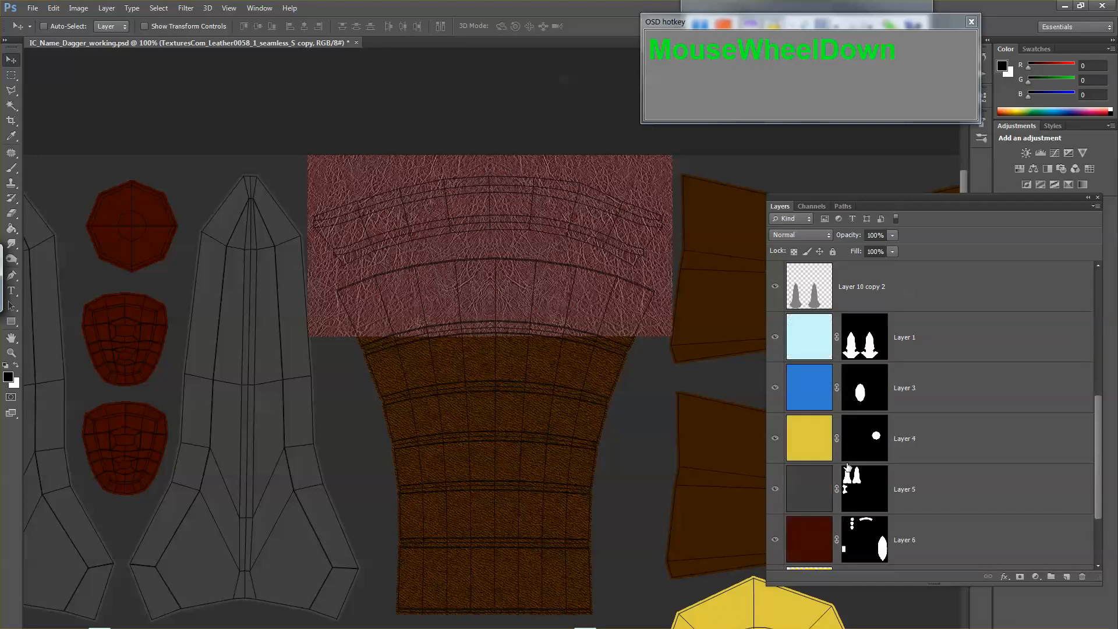
scroll(848, 466, "down", 2)
left_click(831, 499)
key("w")
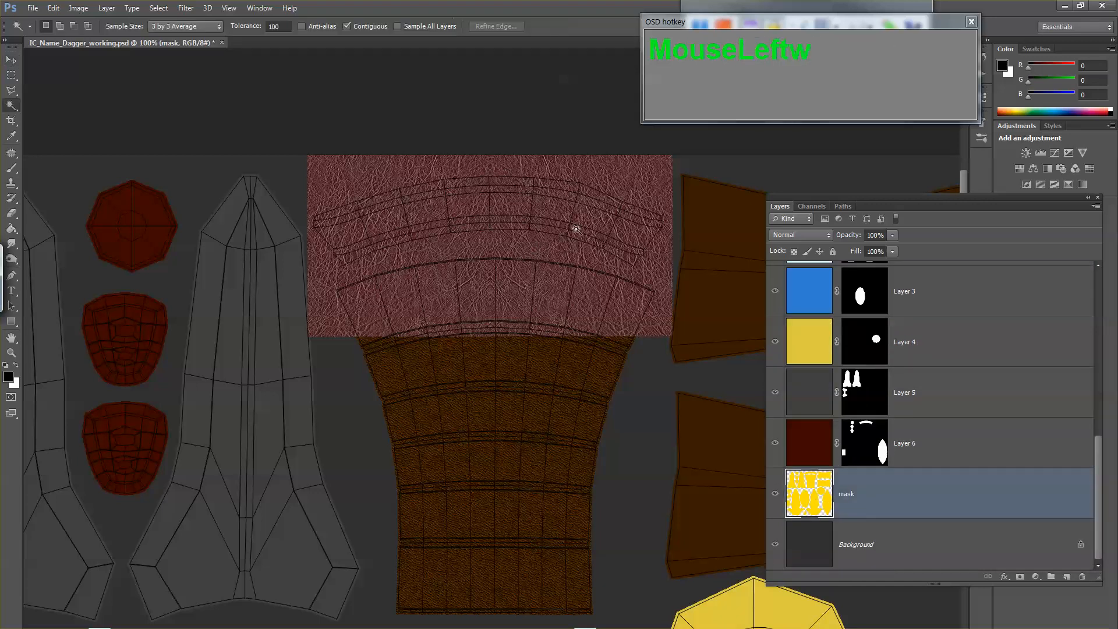
left_click(582, 216)
Step: Add a layer mask to the merged leather layer from the collar selection
scroll(855, 373, "up", 3)
scroll(855, 373, "up", 4)
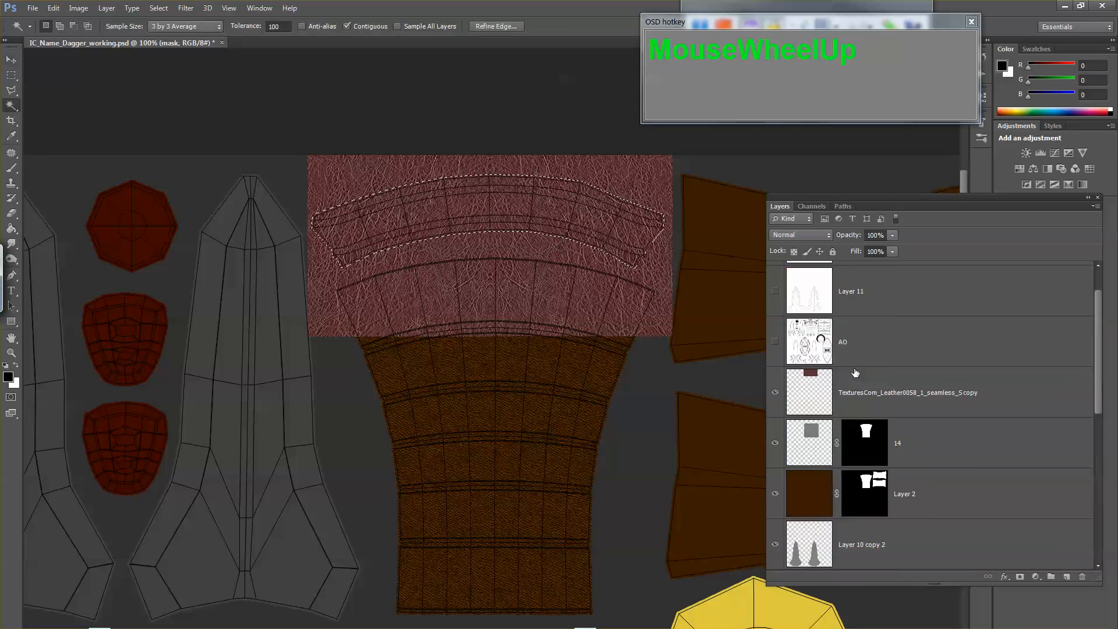
left_click(823, 381)
left_click(1021, 578)
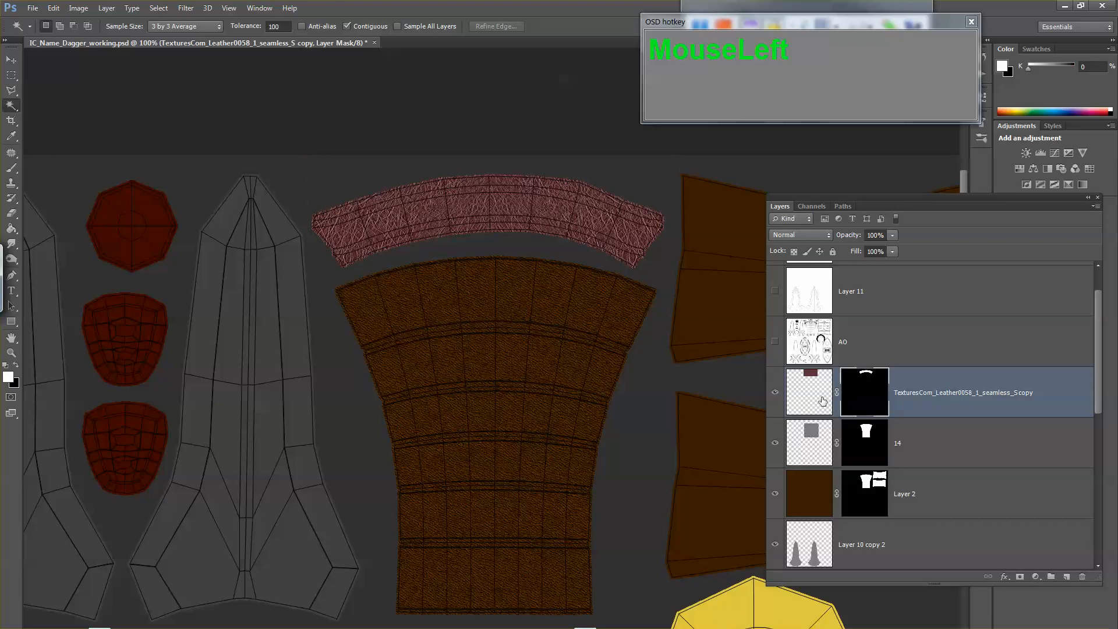
left_click(818, 407)
key("z")
left_click(564, 219)
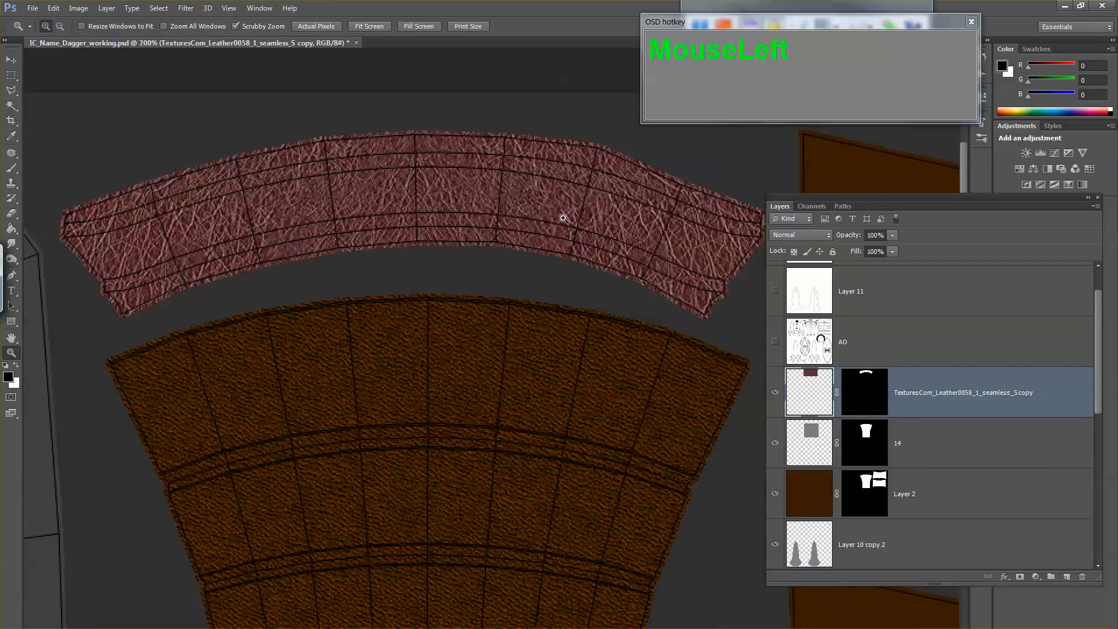
key("ctrl+t")
right_click(457, 208)
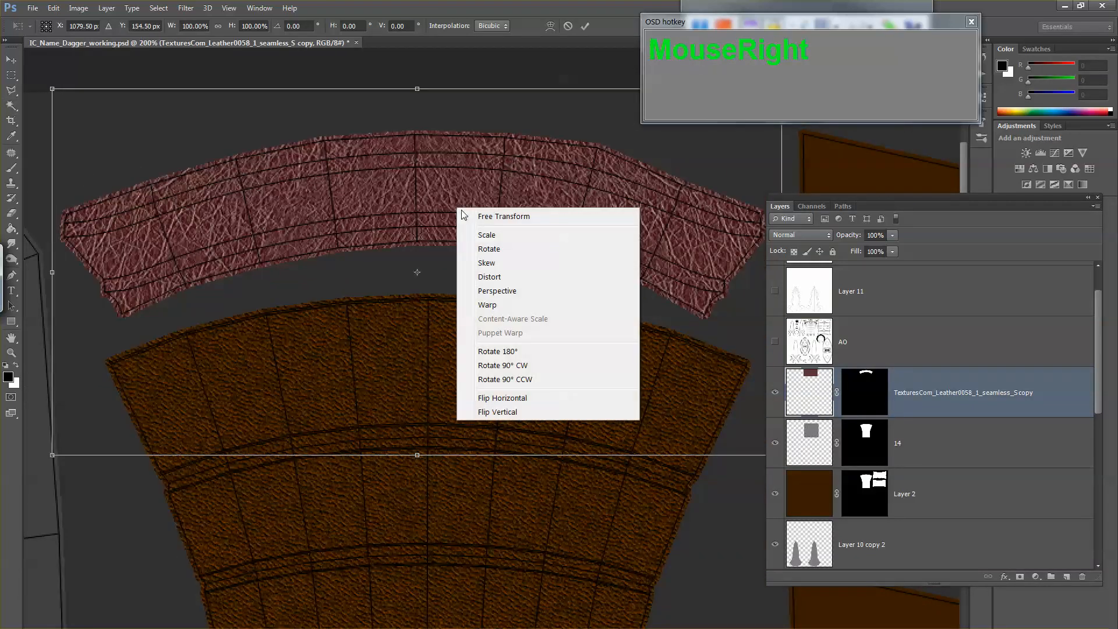
key("ctrl+t")
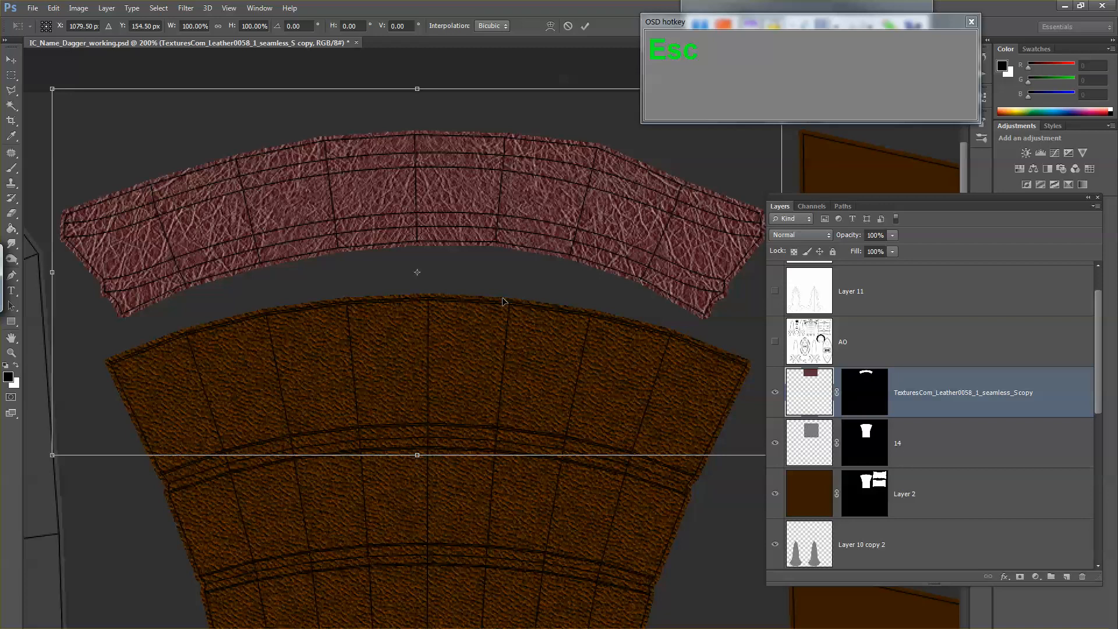
right_click(479, 207)
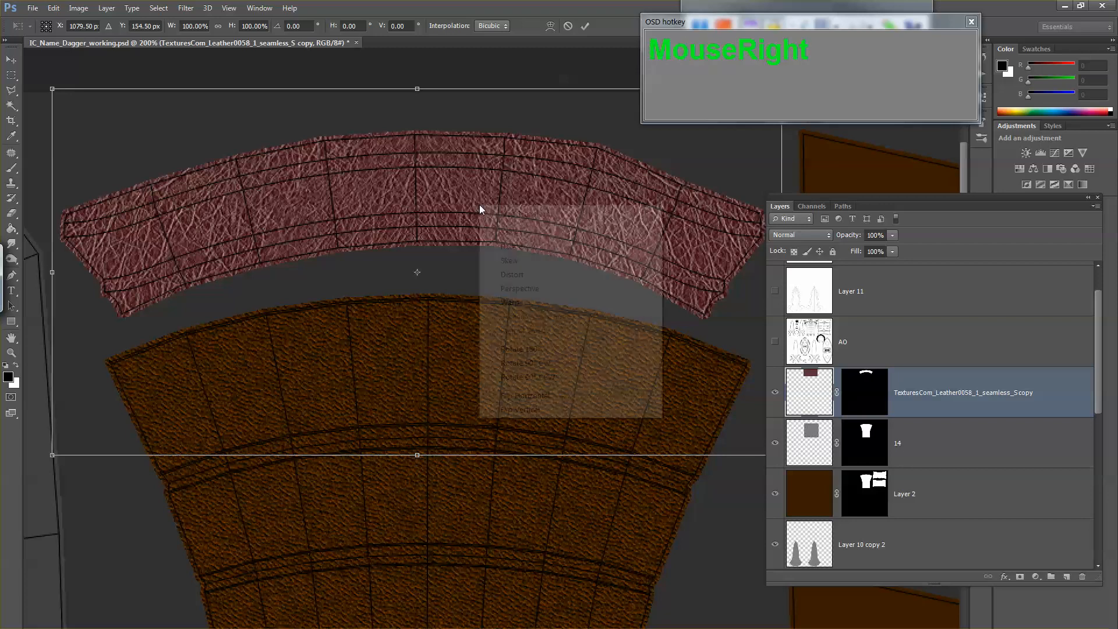
left_click(508, 304)
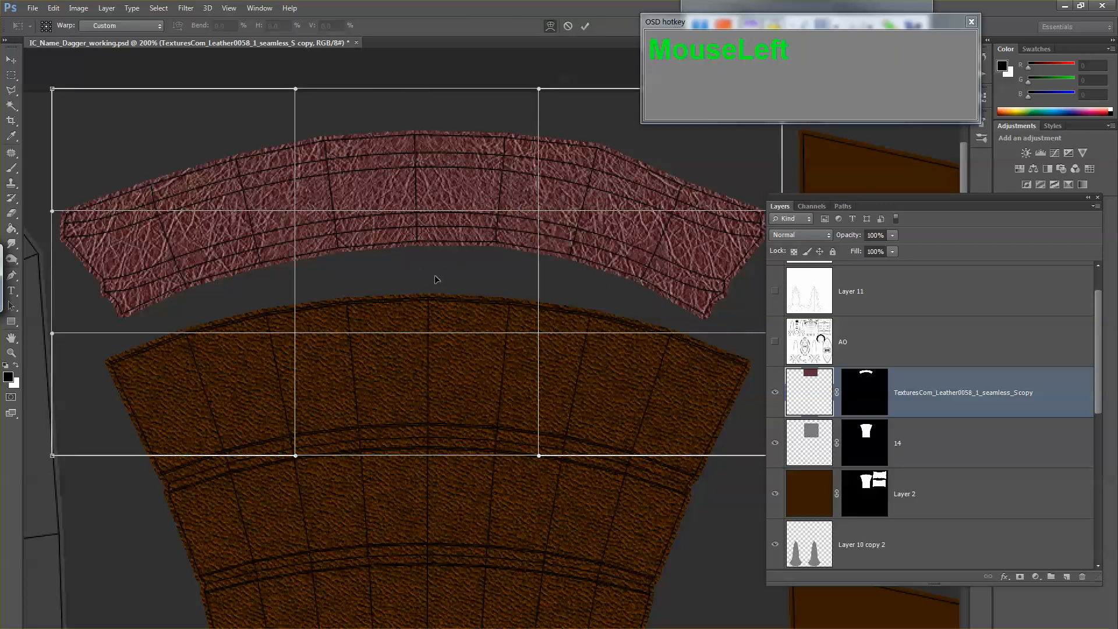
left_click_drag(438, 278, 432, 264)
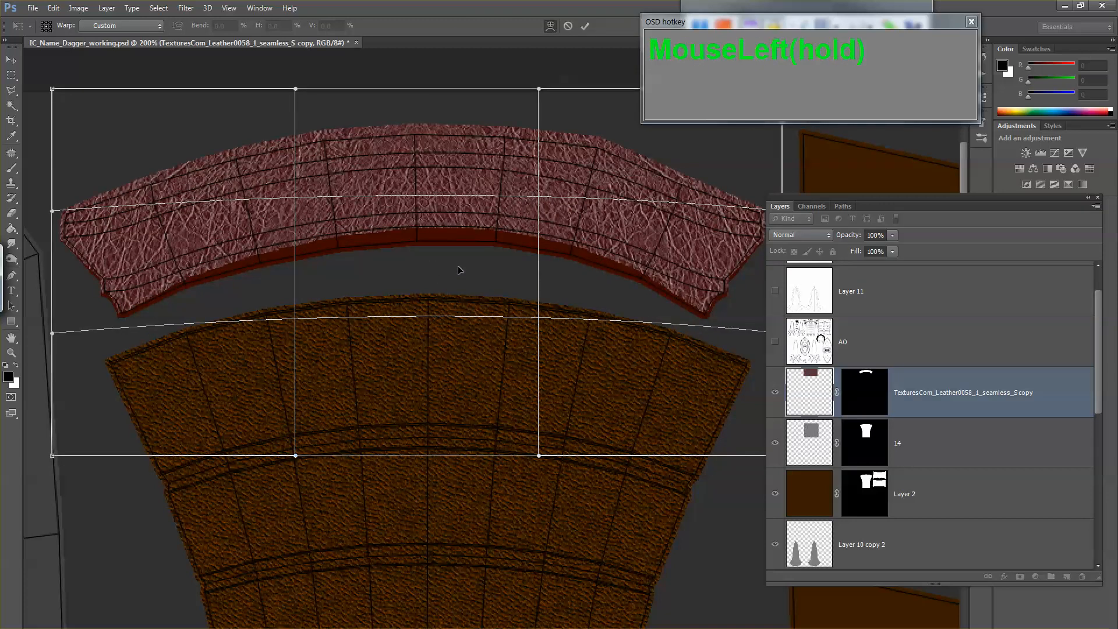
key("Escape")
Step: Unlink the layer mask from the collar's leather image
left_click(837, 392)
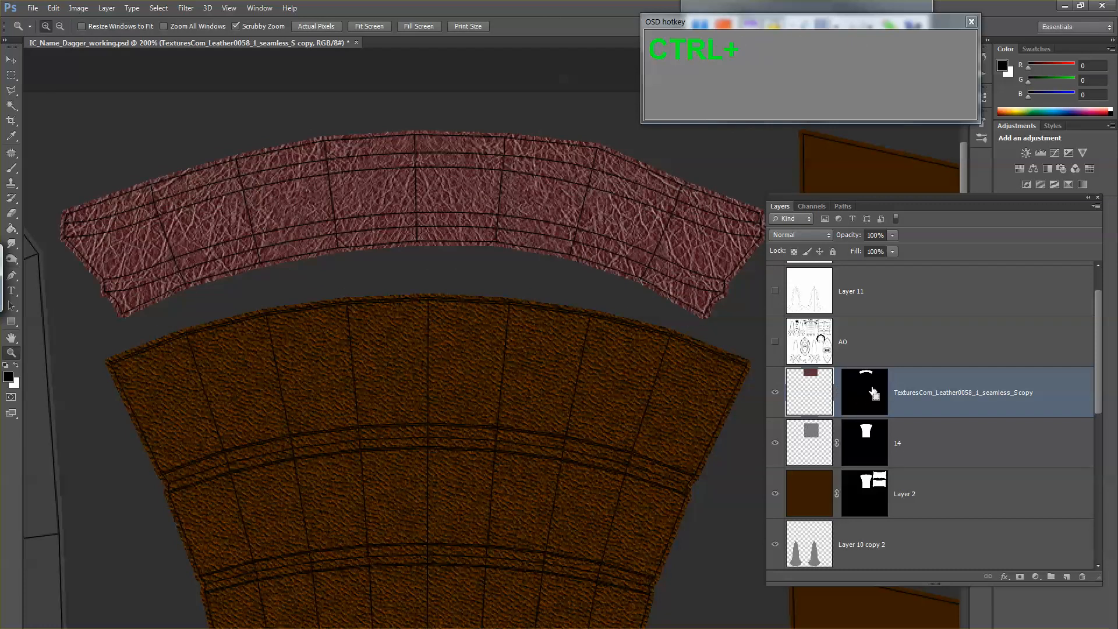
key("ctrl+1")
left_click(880, 387)
mouse_move(790, 370)
left_mouse_down()
mouse_move(833, 408)
mouse_move(828, 423)
left_mouse_up()
mouse_move(788, 461)
left_mouse_down()
mouse_move(800, 472)
mouse_move(783, 460)
left_mouse_up()
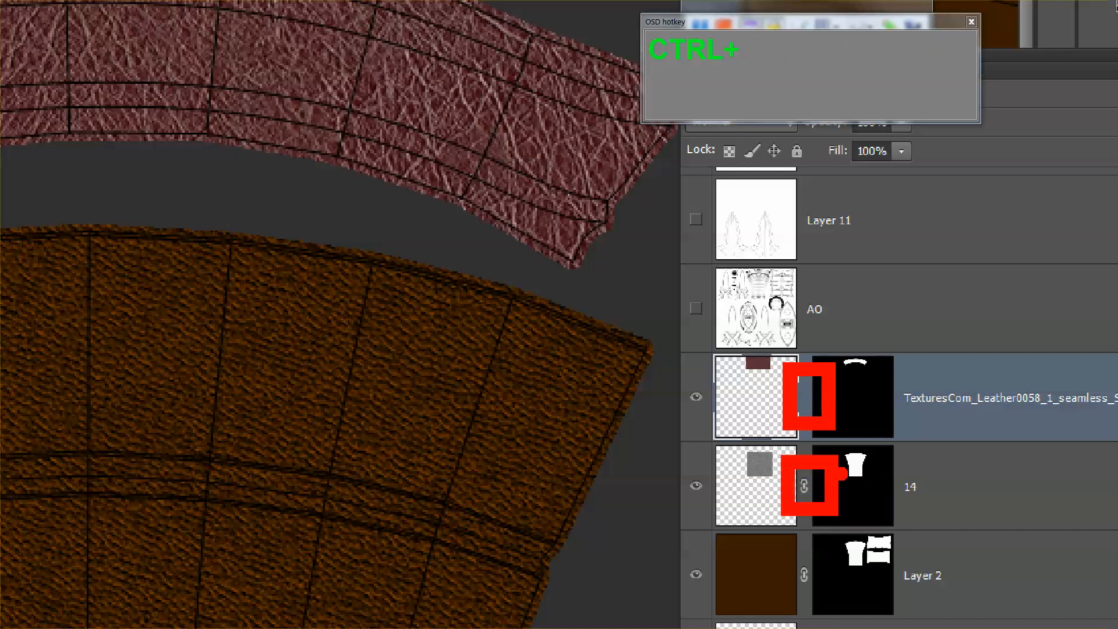
key("Escape")
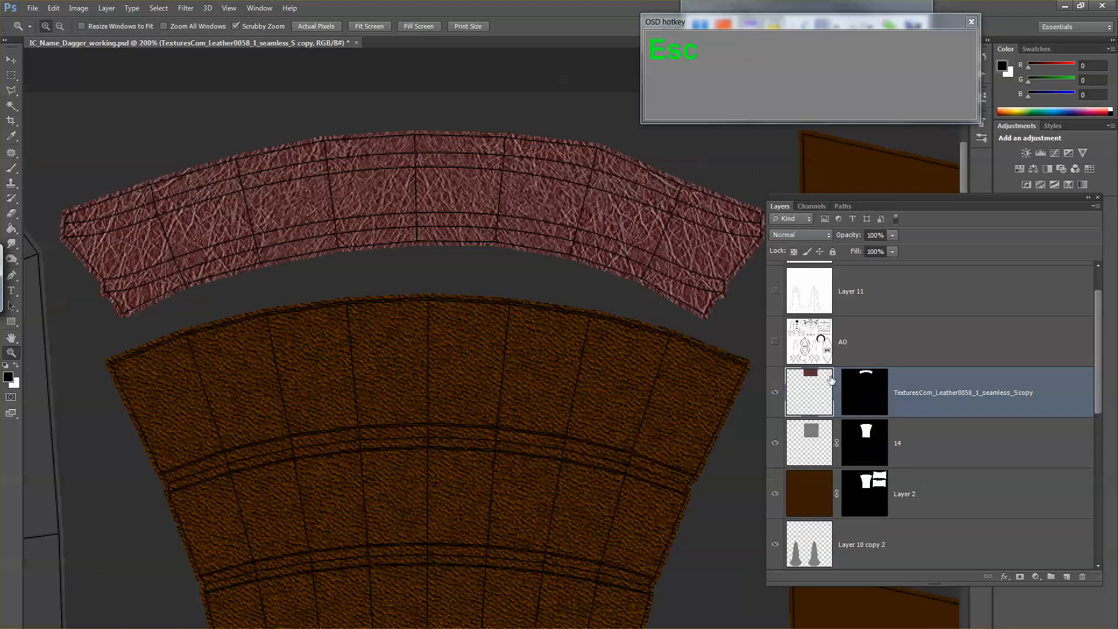
Step: Warp the leather image upward in the middle so its grain arches along the collar's curve
left_click(831, 381)
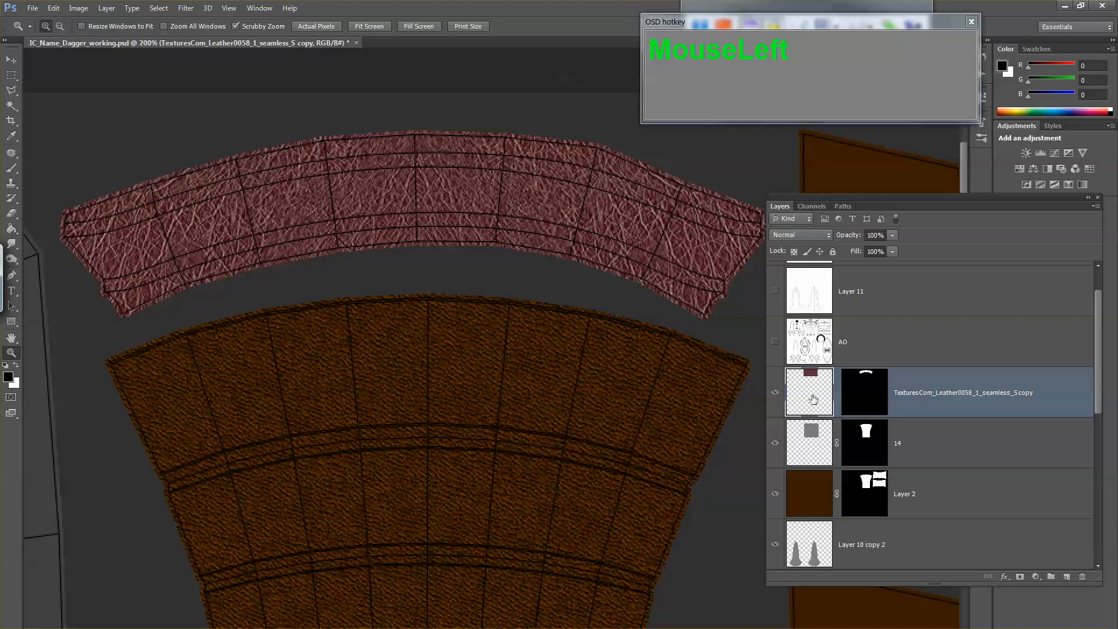
key("ctrl+t")
right_click(483, 196)
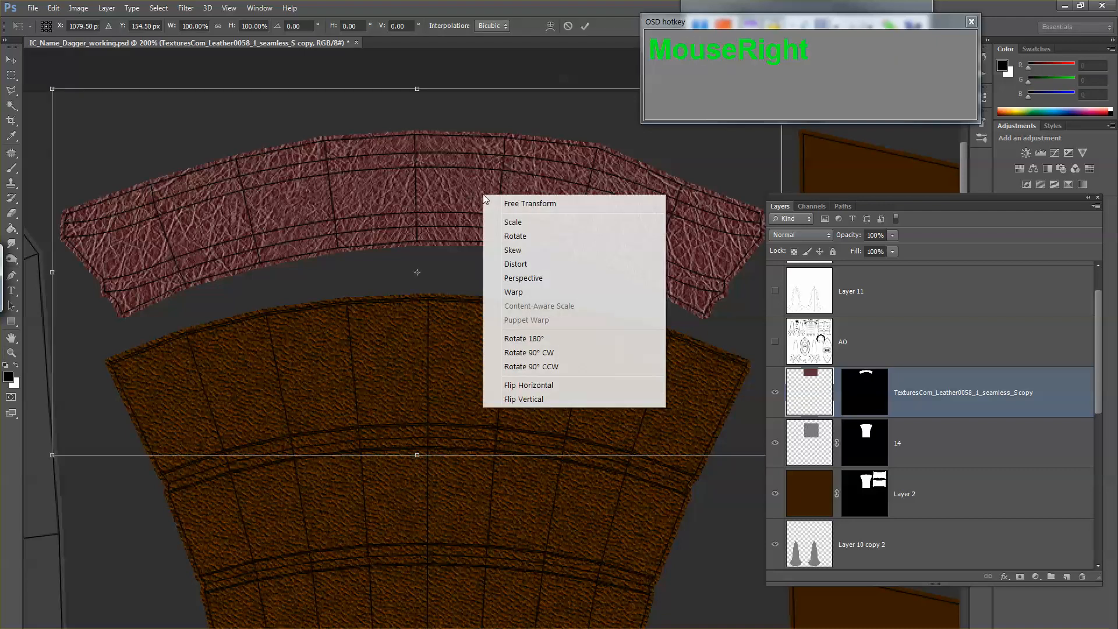
left_click(524, 292)
left_click_drag(444, 279, 442, 260)
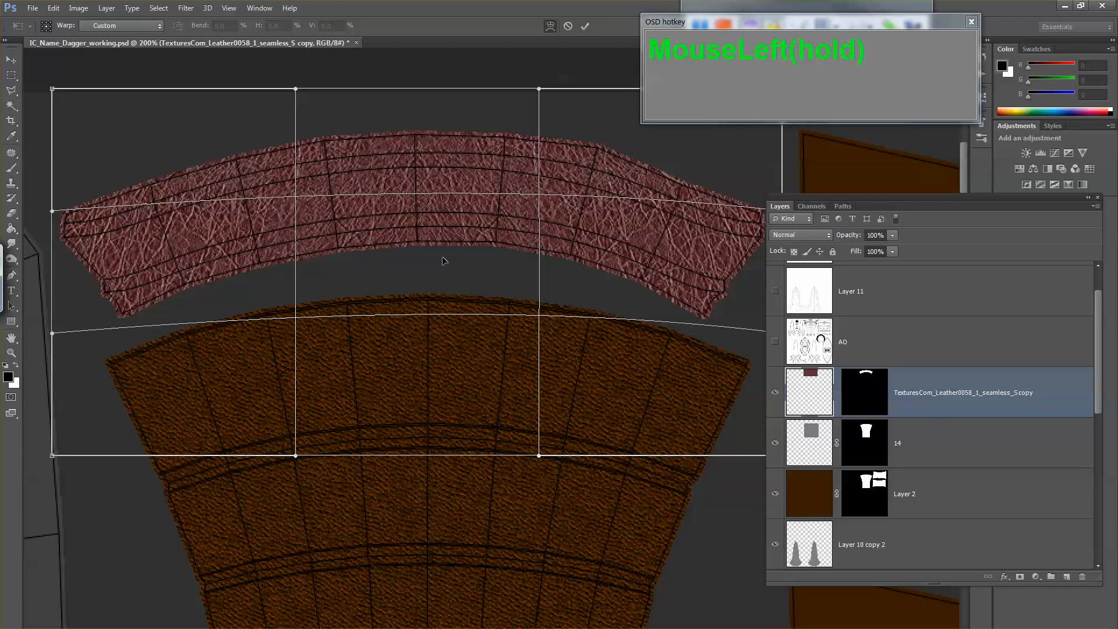
left_click_drag(441, 173, 432, 150)
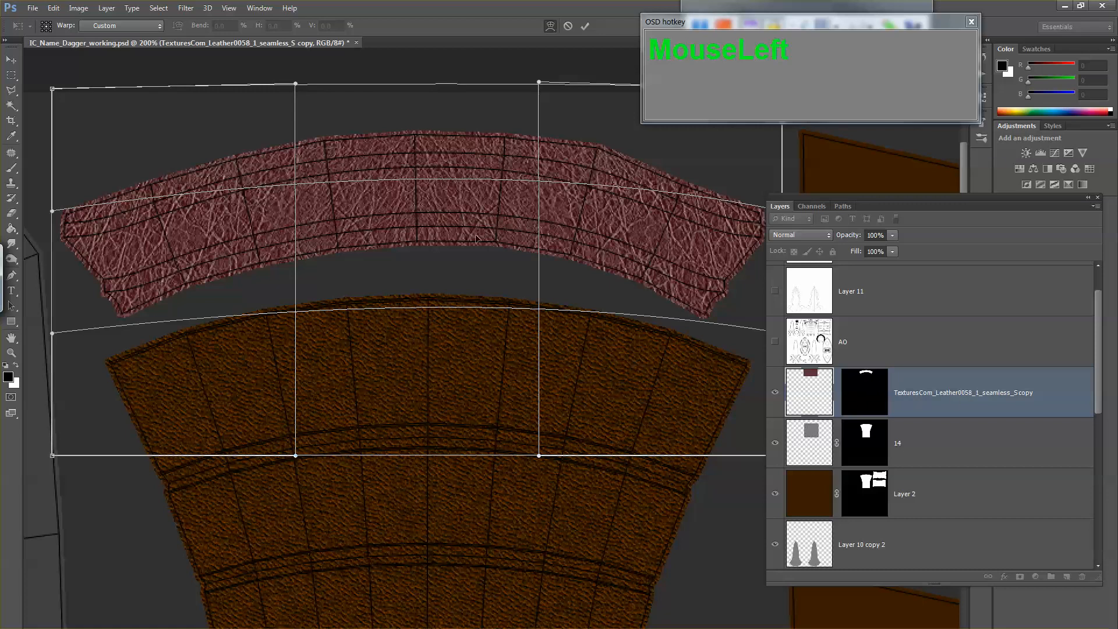
left_click_drag(428, 239, 429, 235)
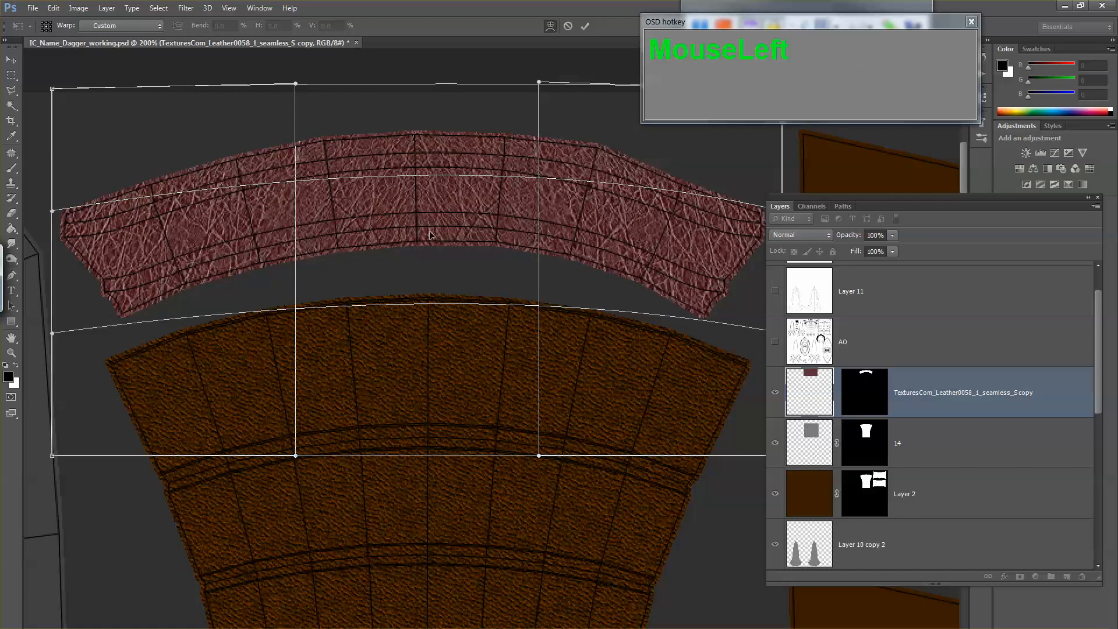
key("Return")
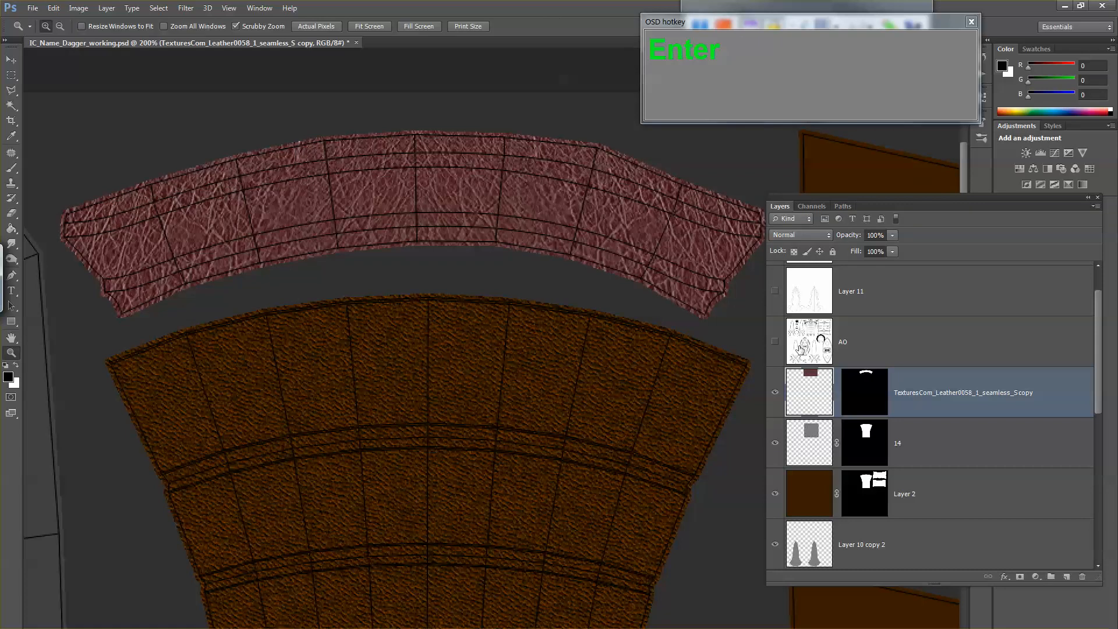
Step: Relink the layer mask to the collar's leather image and set that layer's blend mode to Overlay
left_click(837, 396)
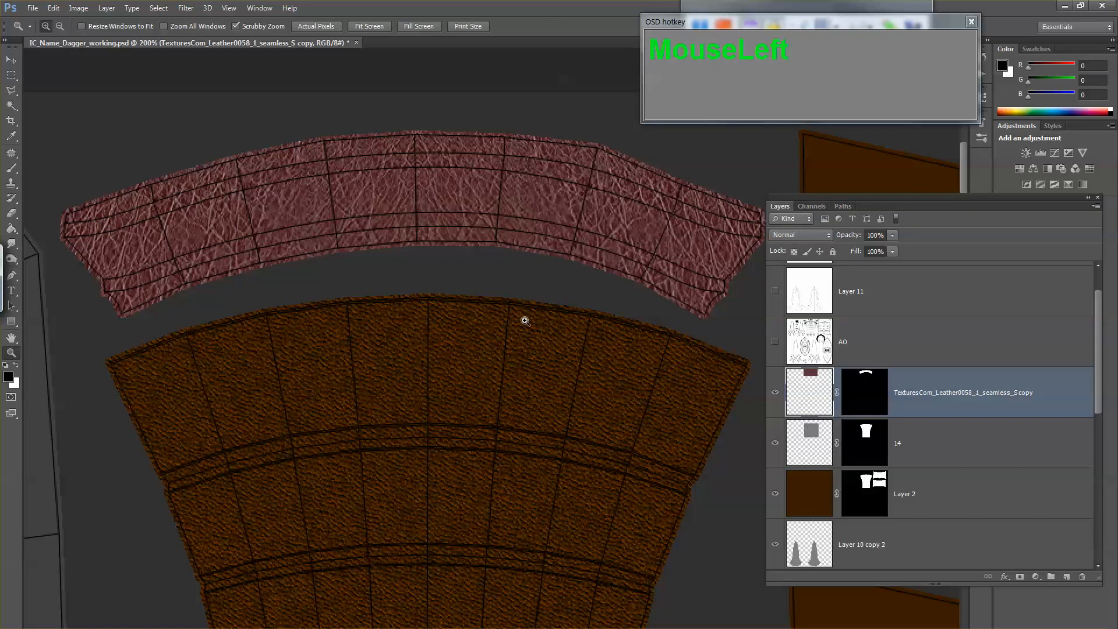
left_click(799, 232)
left_click(805, 421)
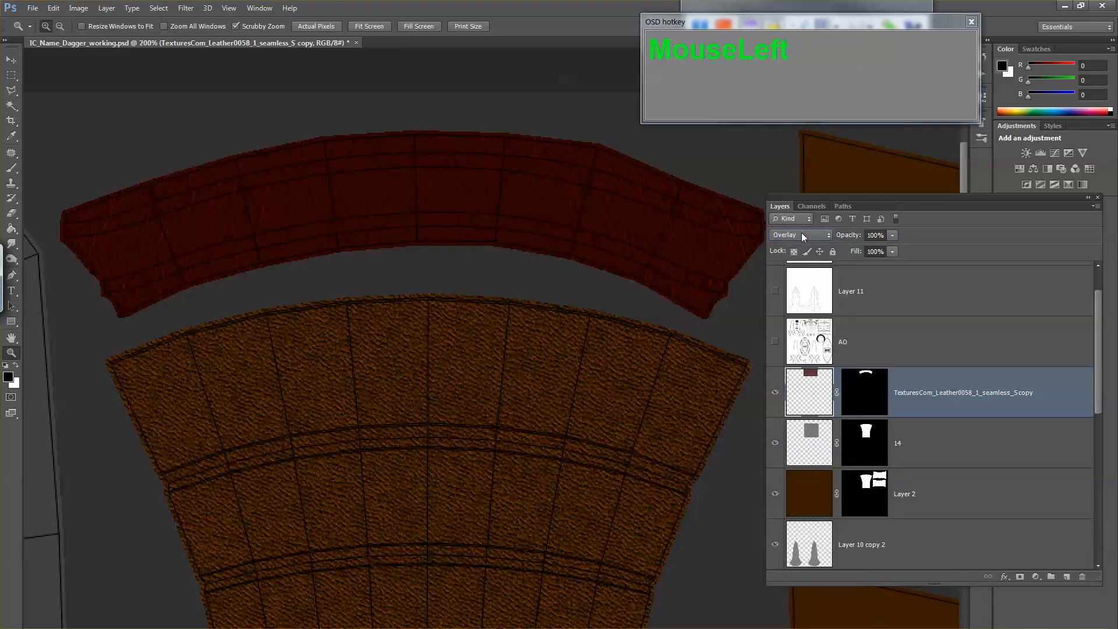
Step: Try the Soft Light, Multiply, Overlay and Screen blend modes on the collar's leather layer
left_click_drag(801, 234, 798, 433)
left_click(809, 236)
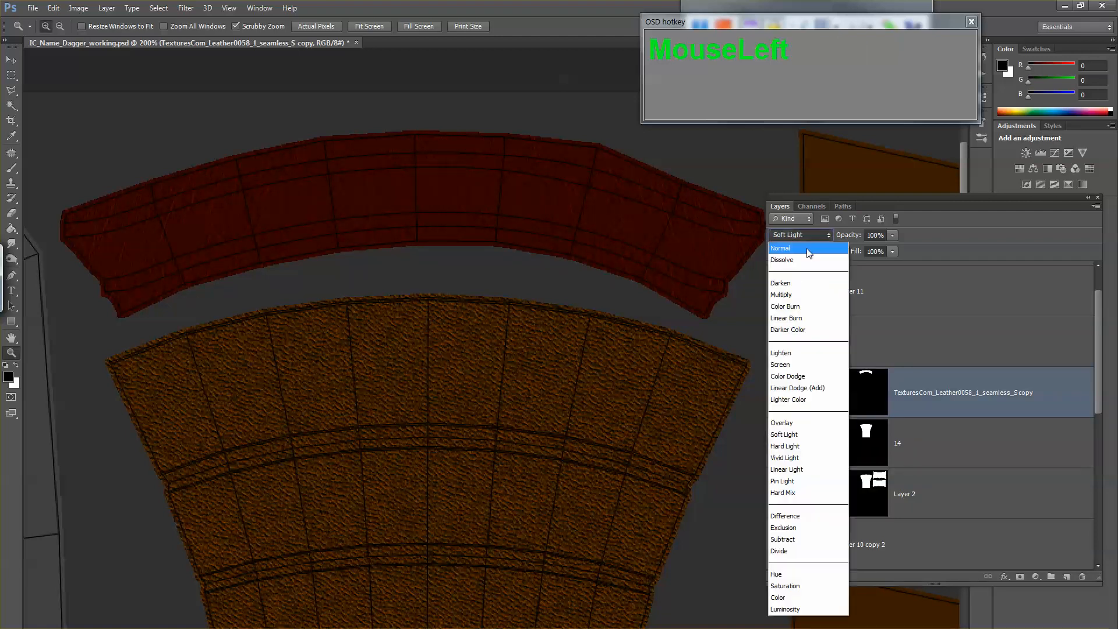
left_click(803, 295)
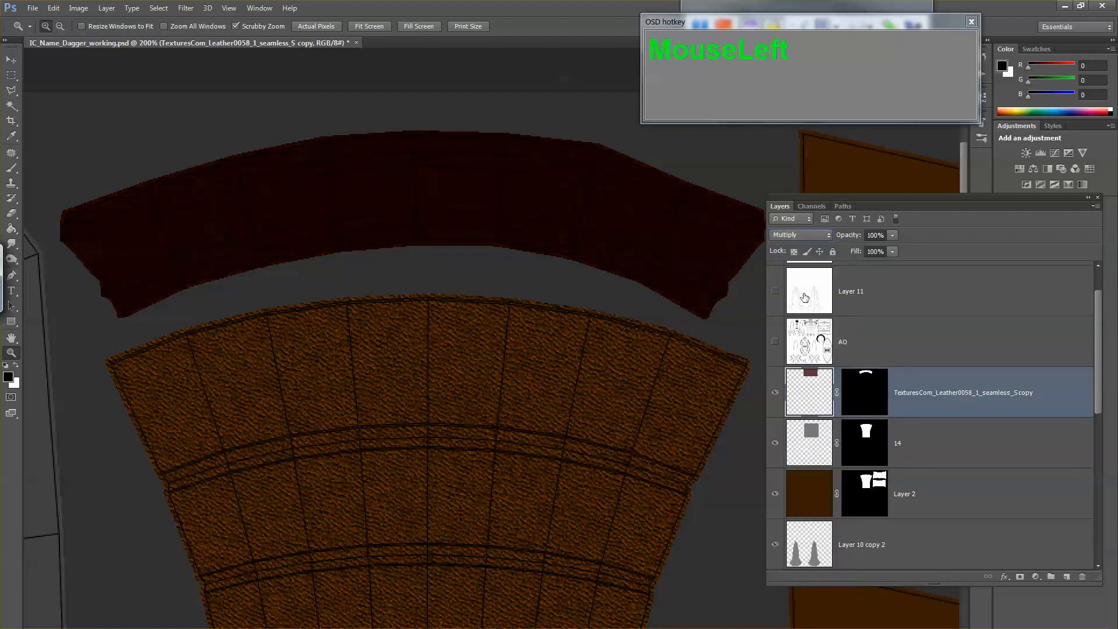
left_click(809, 235)
left_click(804, 418)
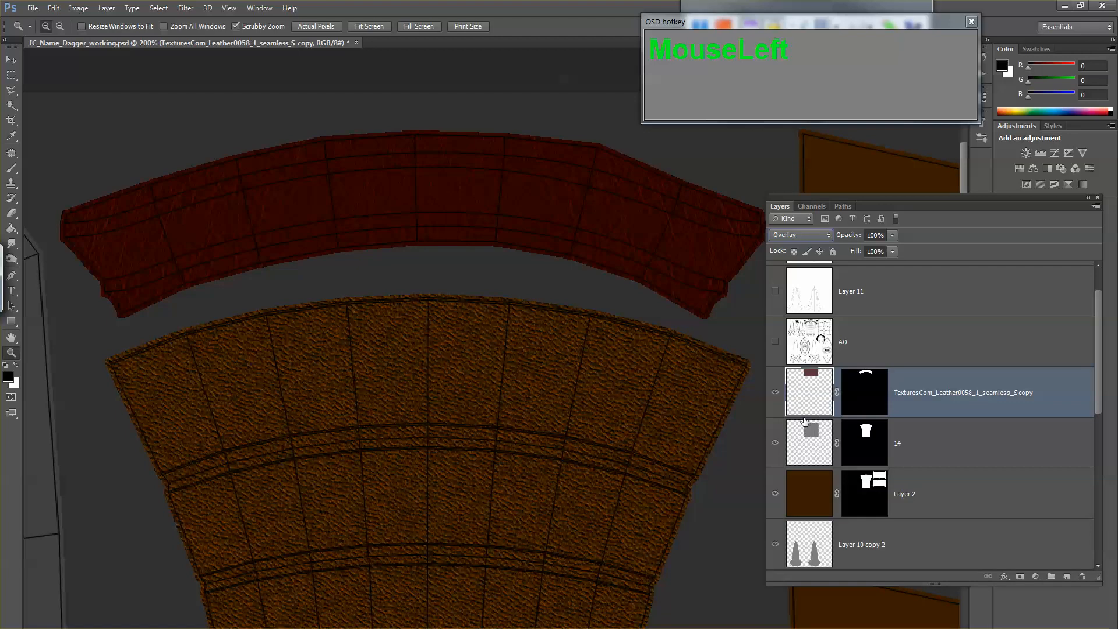
left_click(809, 235)
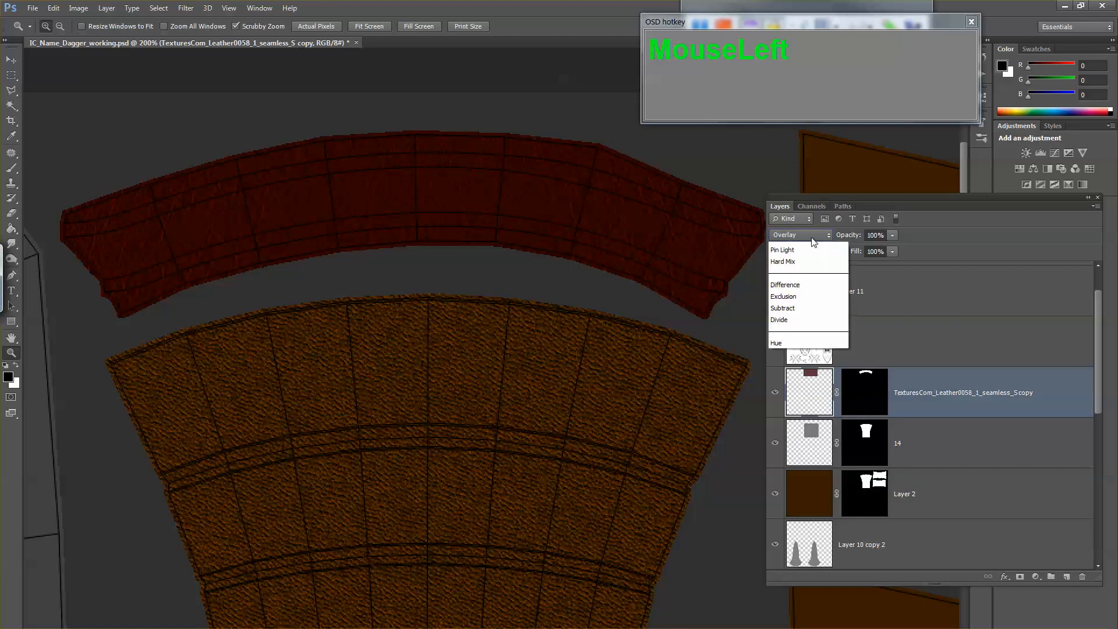
left_click(802, 355)
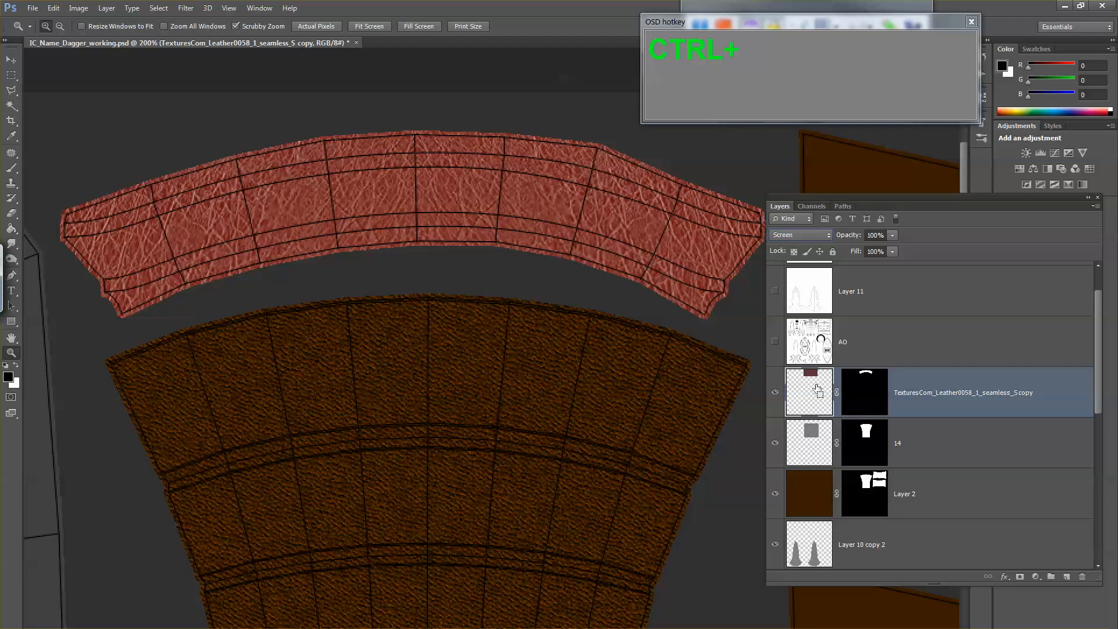
Step: Try a Levels adjustment on the collar's leather image with input levels 25, 0.60 and 186
key("ctrl+l")
left_click_drag(707, 191, 508, 300)
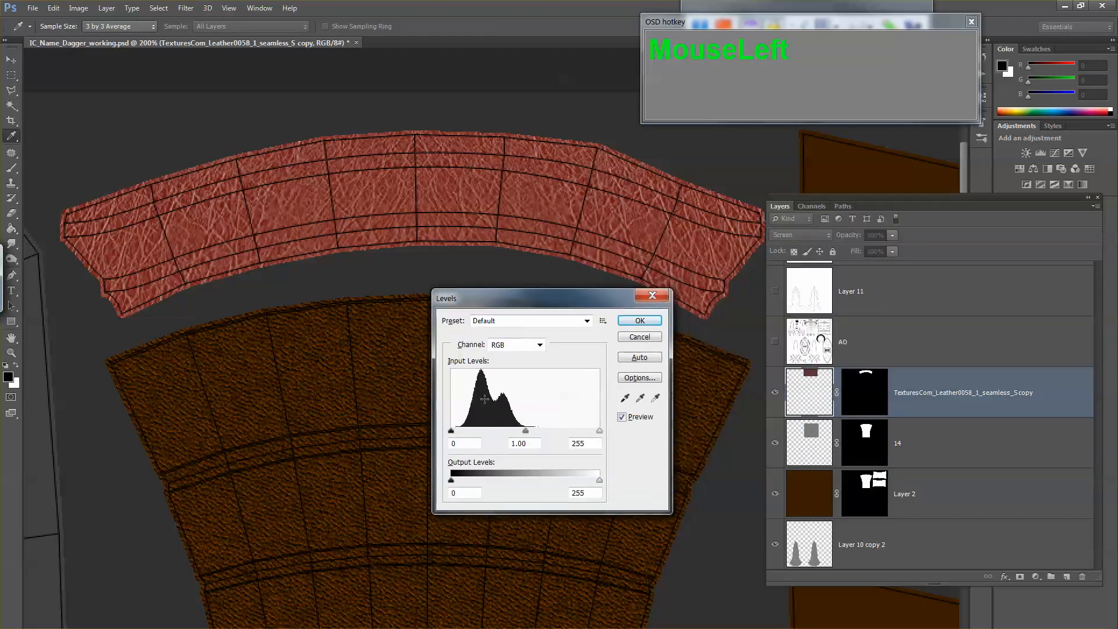
left_click_drag(452, 431, 466, 430)
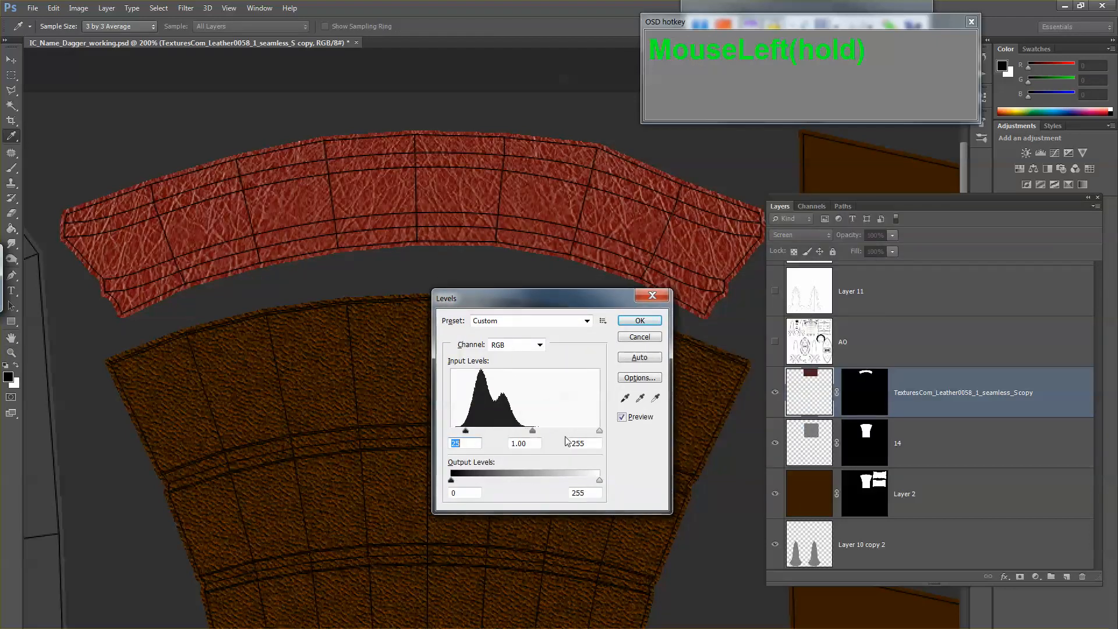
left_click_drag(599, 430, 526, 434)
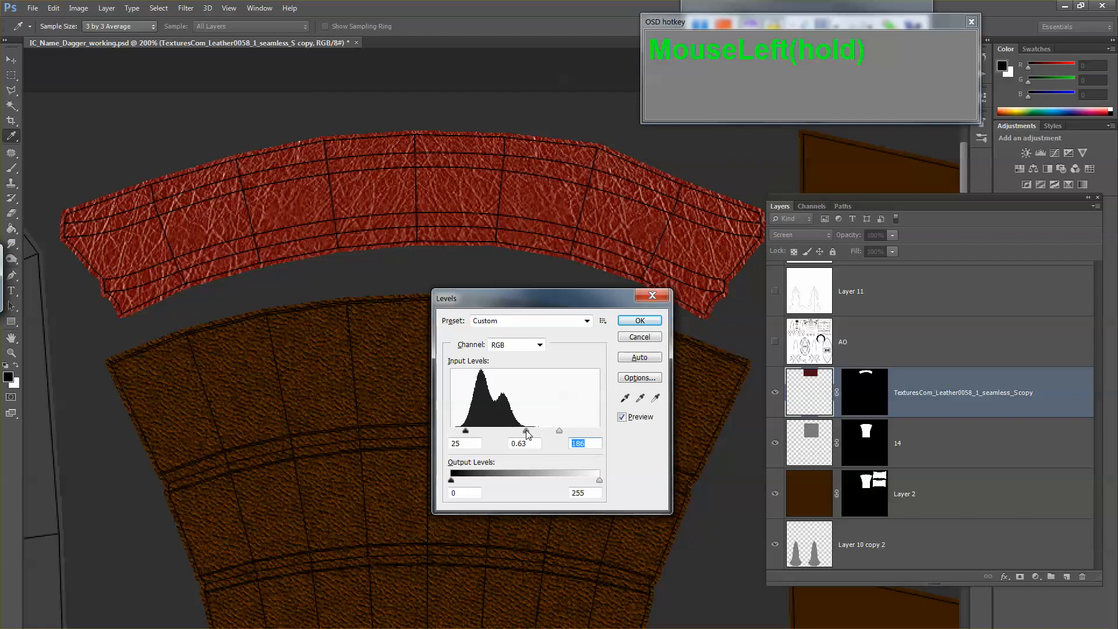
left_click(639, 321)
key("z")
Step: Try Overlay and Multiply blending on the adjusted collar leather, and undo back to before the Levels adjustment
left_click(805, 237)
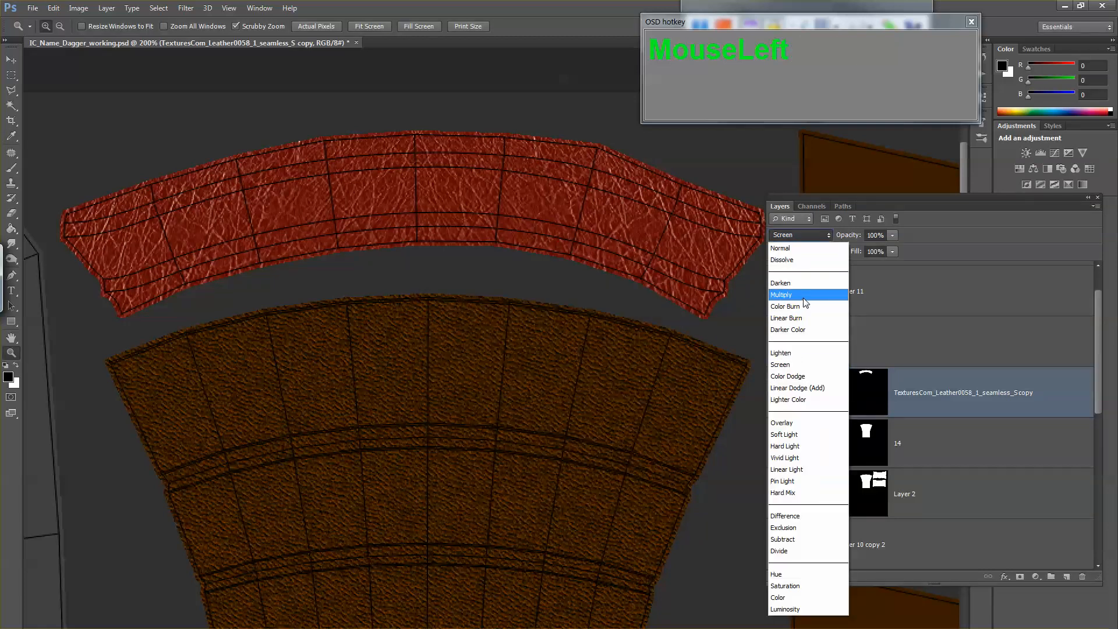
left_click(794, 423)
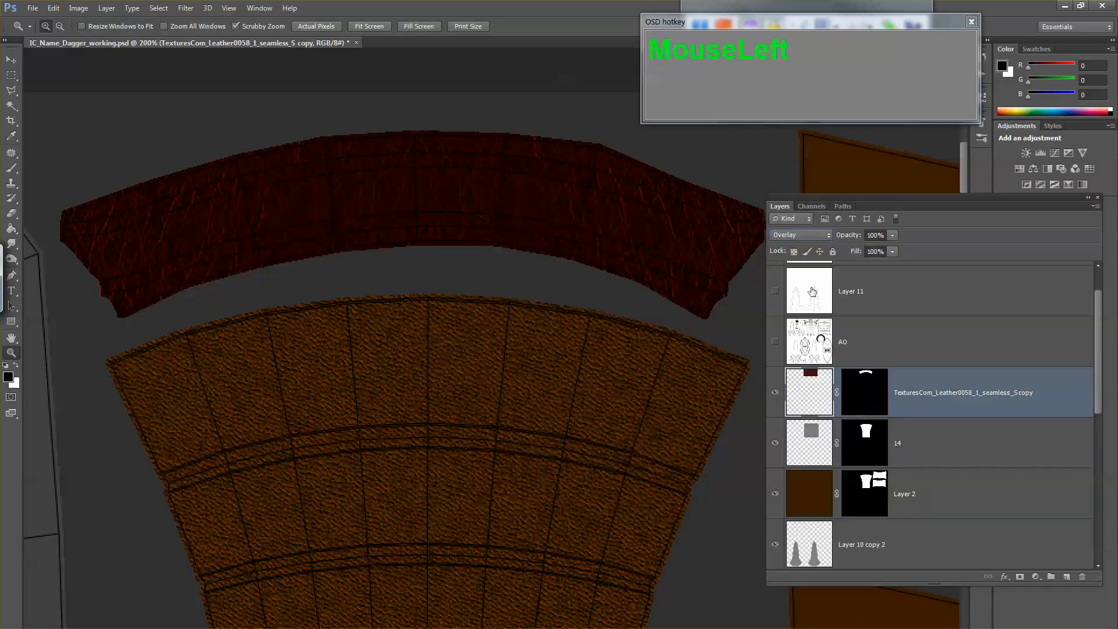
left_click(811, 236)
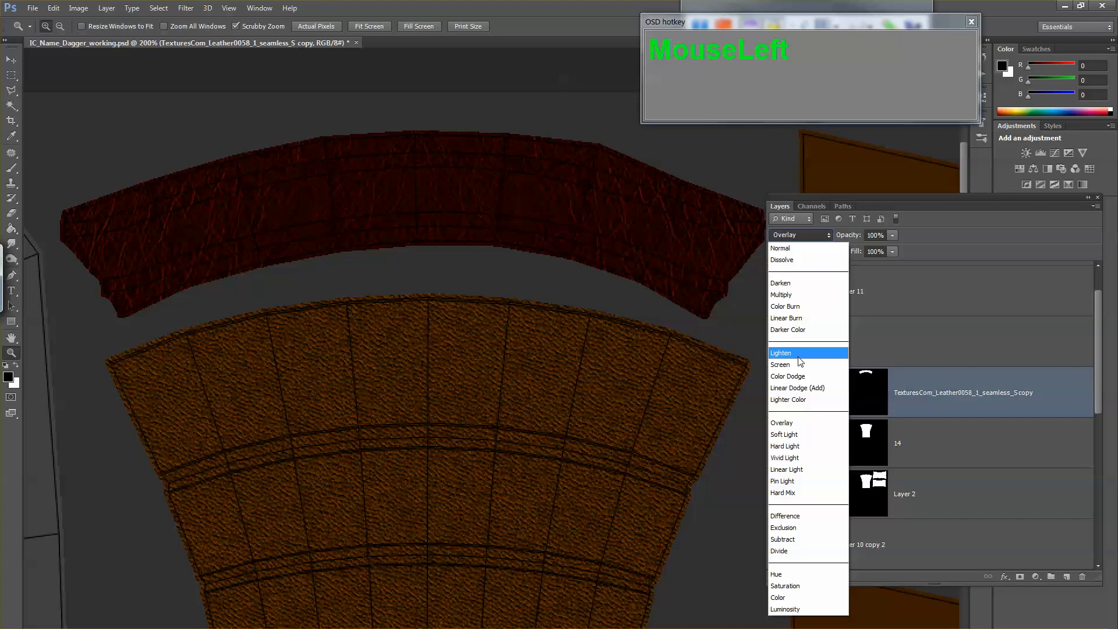
left_click(799, 298)
key("ctrl+z")
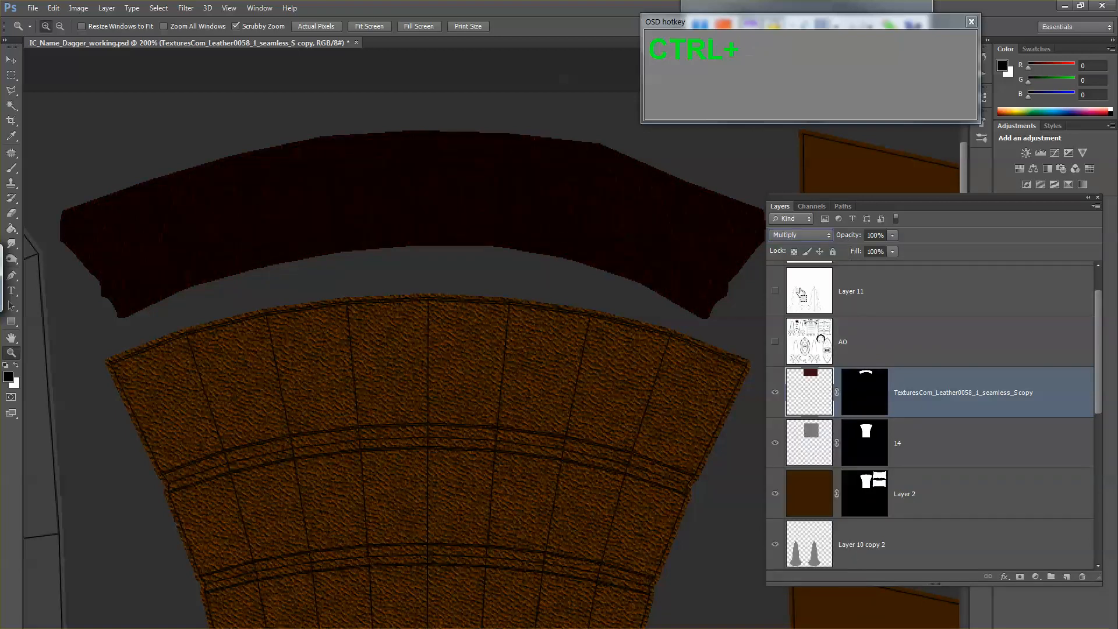
key("ctrl+alt+z")
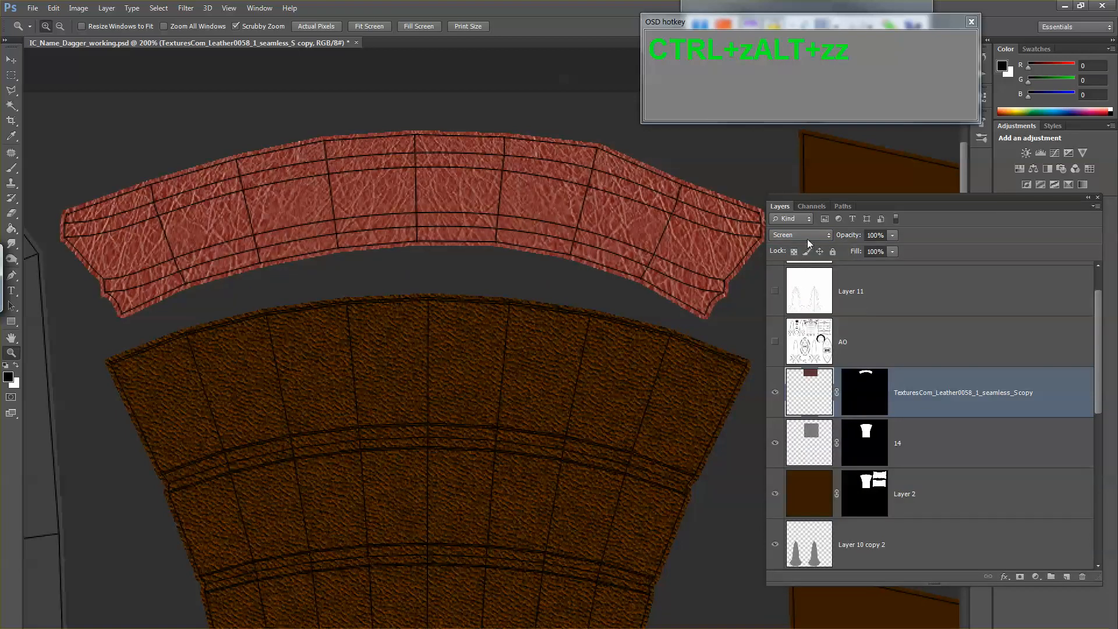
Step: Set the collar's leather layer to Overlay and adjust its Levels with black input 24 and white input 177
left_click(807, 237)
left_click(793, 424)
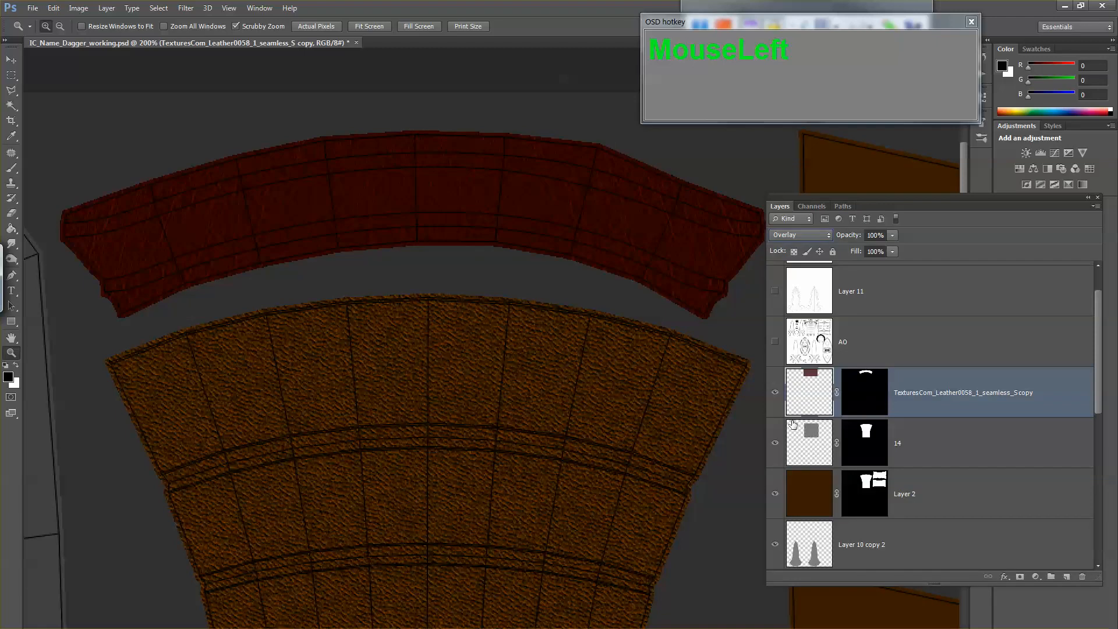
key("ctrl+shift+u")
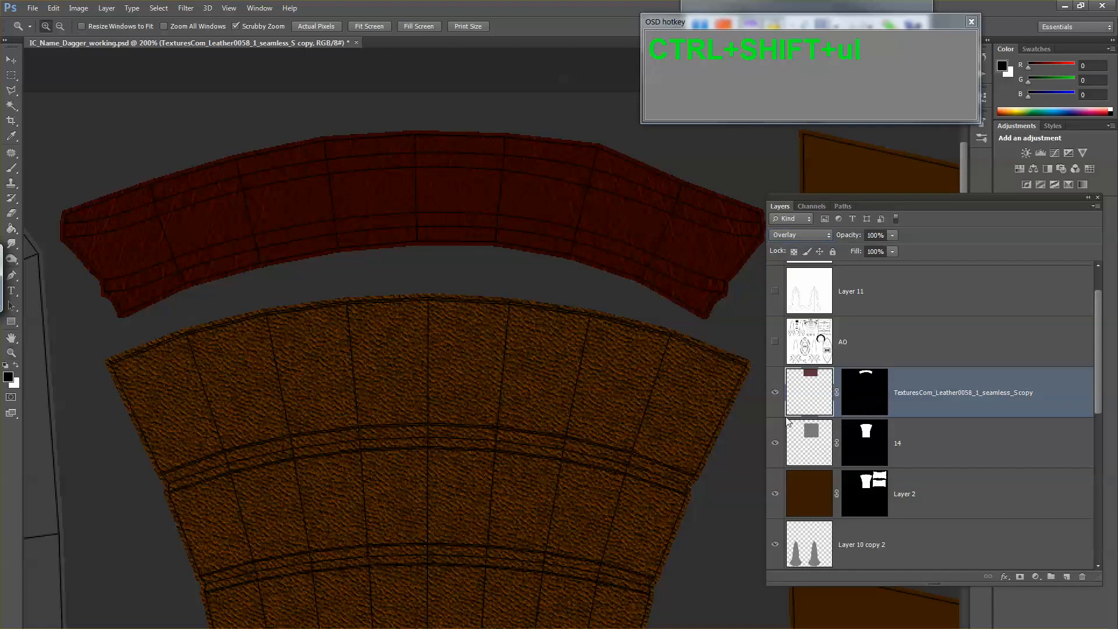
key("ctrl+l")
left_click_drag(599, 432, 553, 431)
left_click_drag(451, 431, 465, 434)
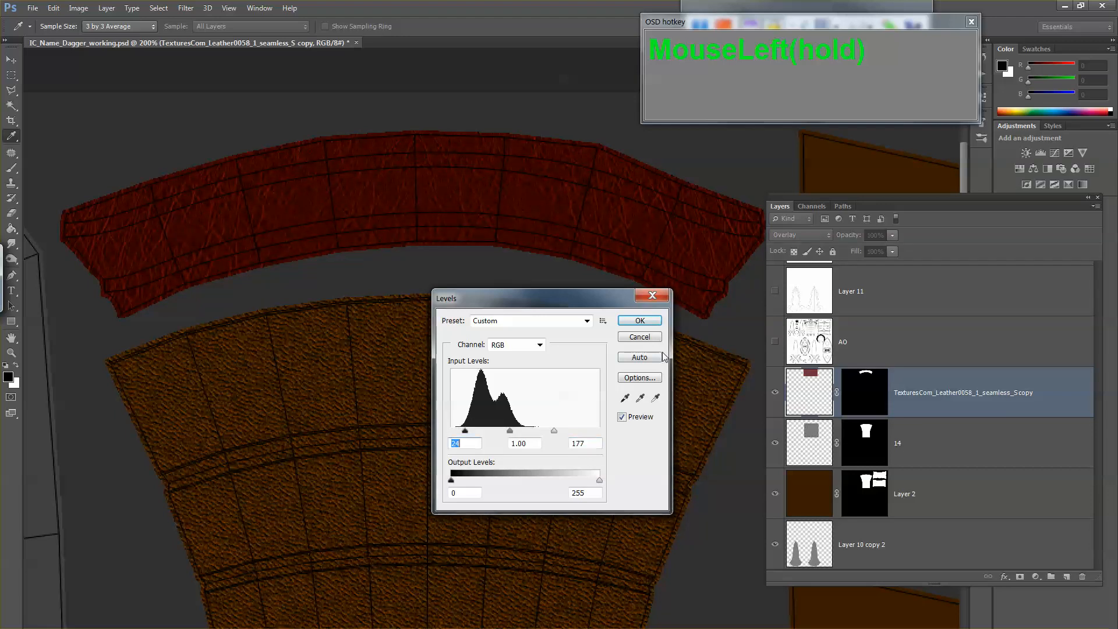
left_click(640, 321)
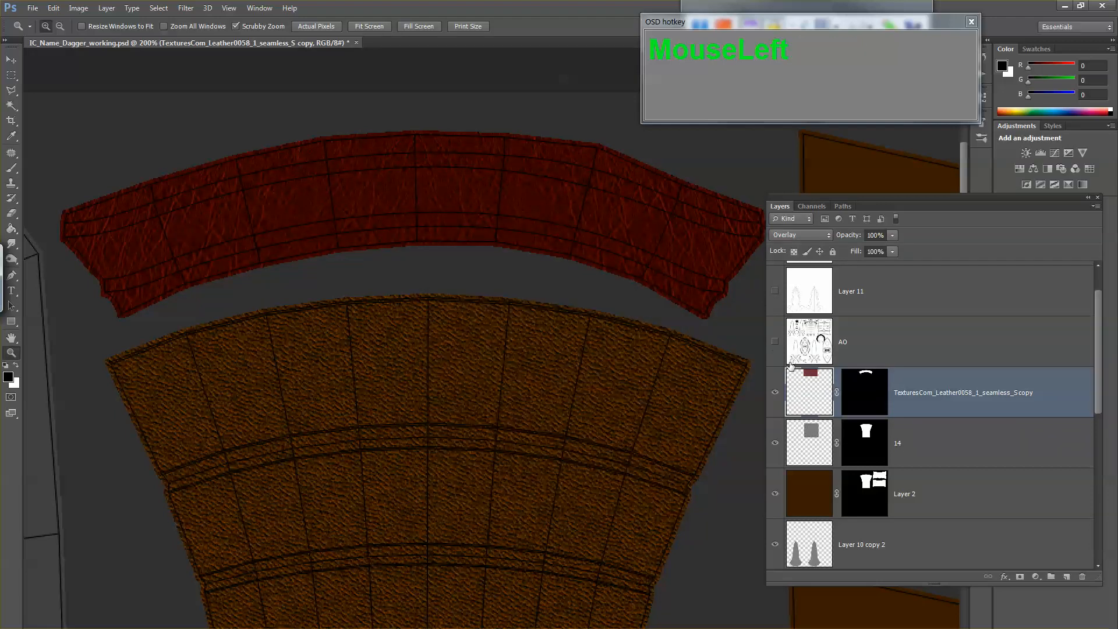
Step: Hide the Layer 9 wireframe and save a Targa copy over the existing IC_Name_Dagger_diffuse.tga
scroll(789, 321, "up", 1)
left_click(775, 287)
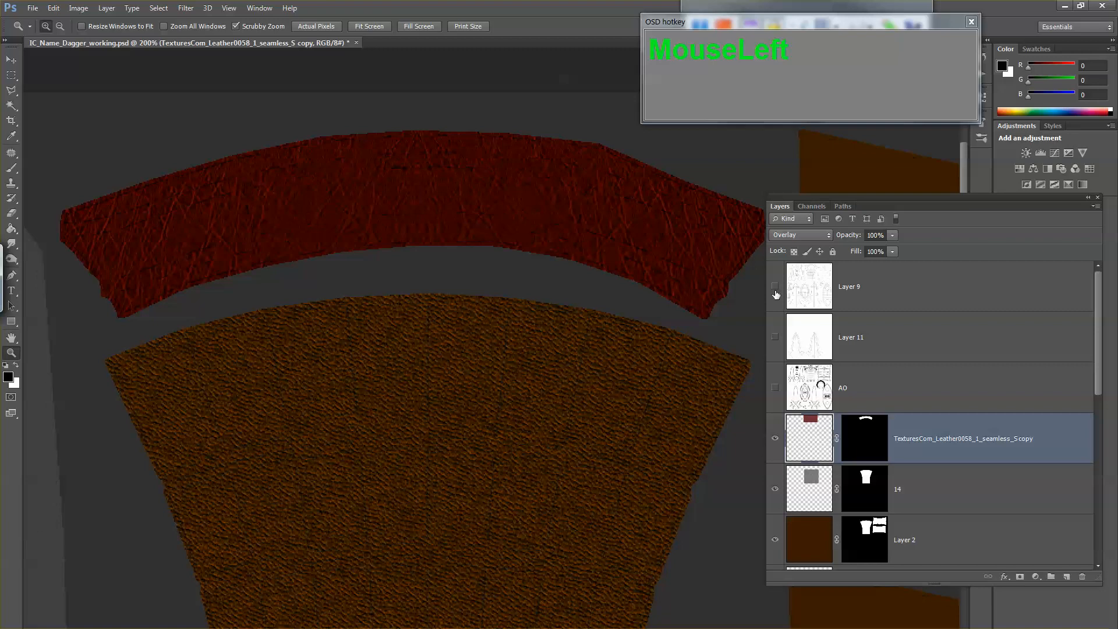
key("ctrl+shift+s")
key("Tab")
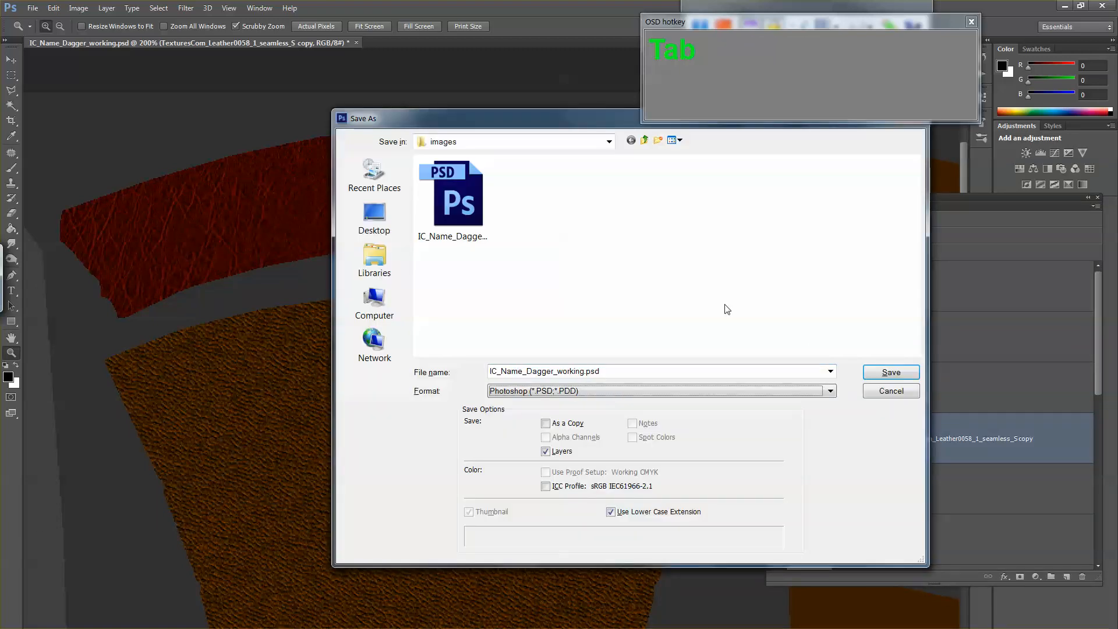
key("t")
double_click(475, 213)
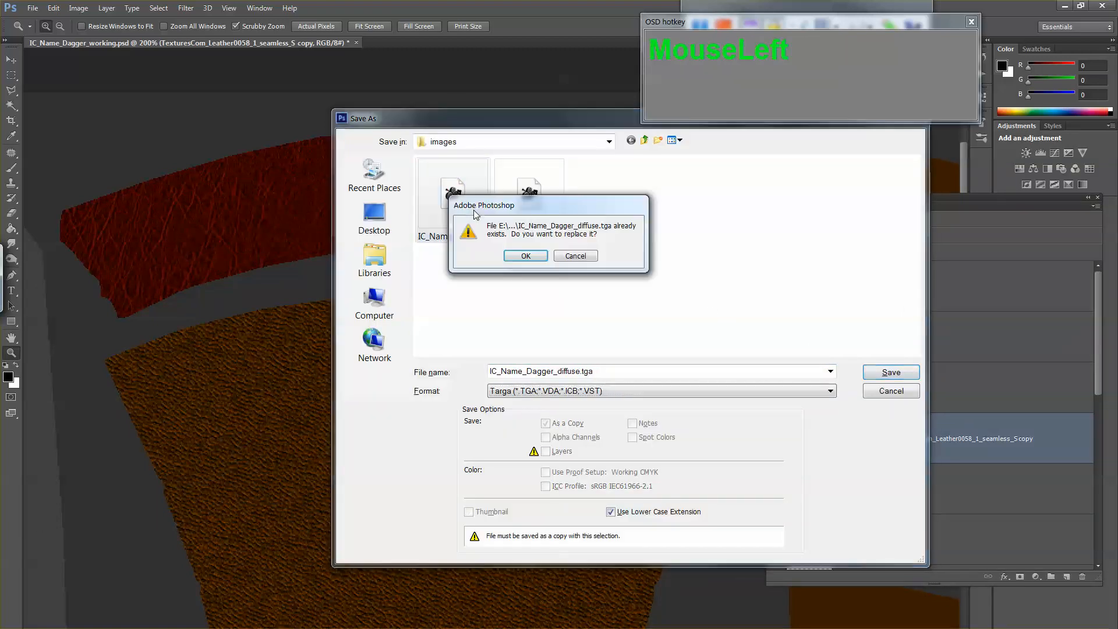
left_click(533, 260)
left_click(587, 254)
Step: Switch to Maya and reload the IC_Name_Dagger_diffuse.tga image in the Dagger_blinn_01 material's color texture
key("alt+Tab")
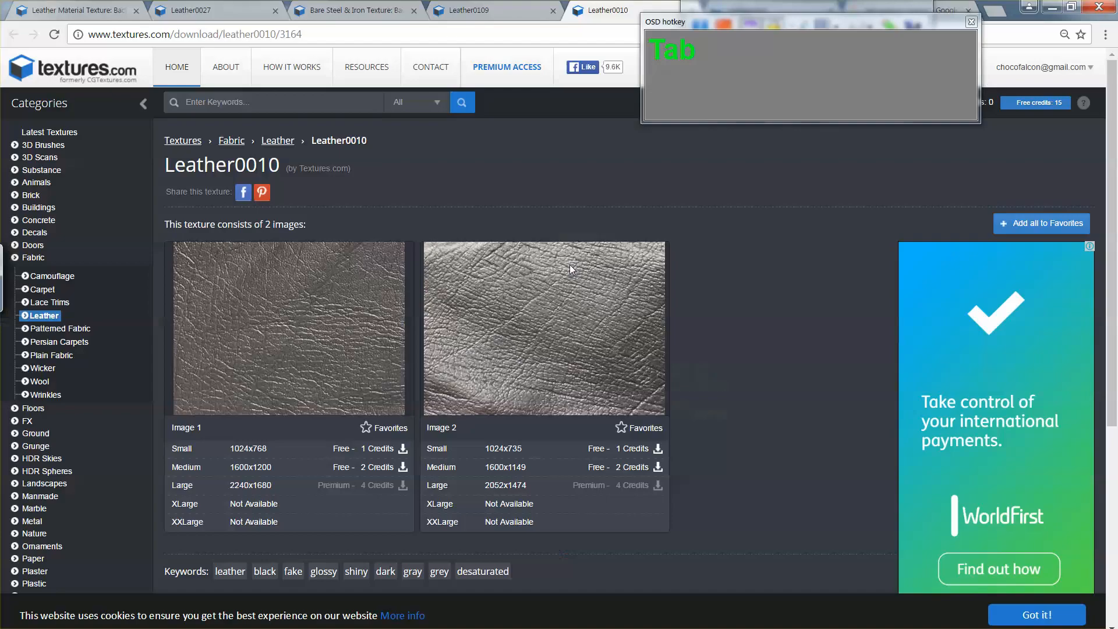
key("alt+Tab")
key("alt+Tab")
key("alt+Tab")
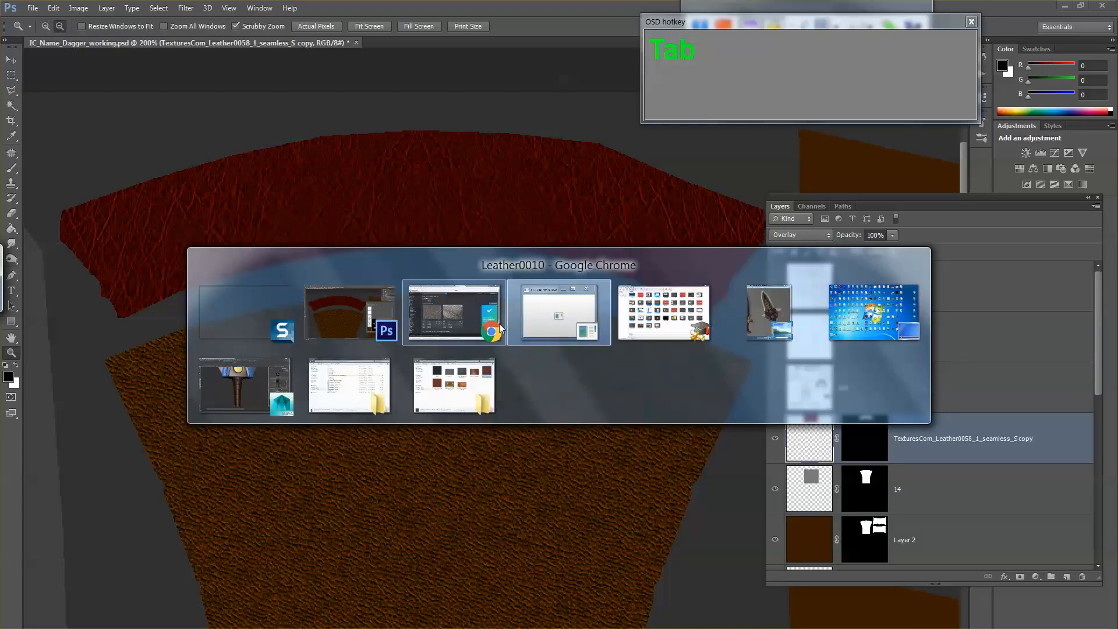
left_click(263, 399)
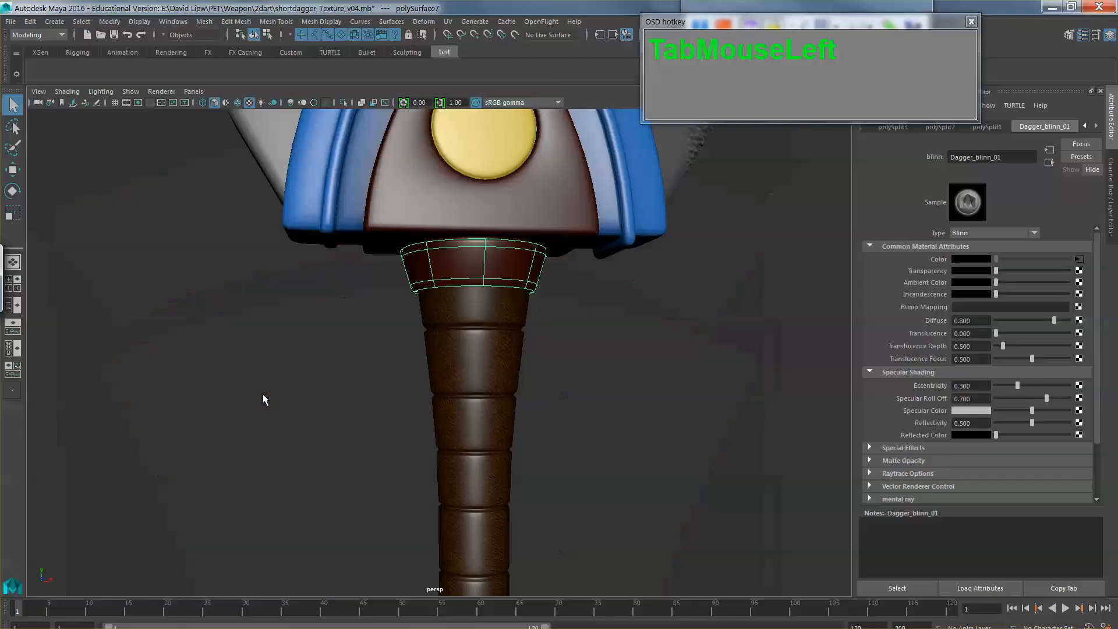
left_click(1080, 258)
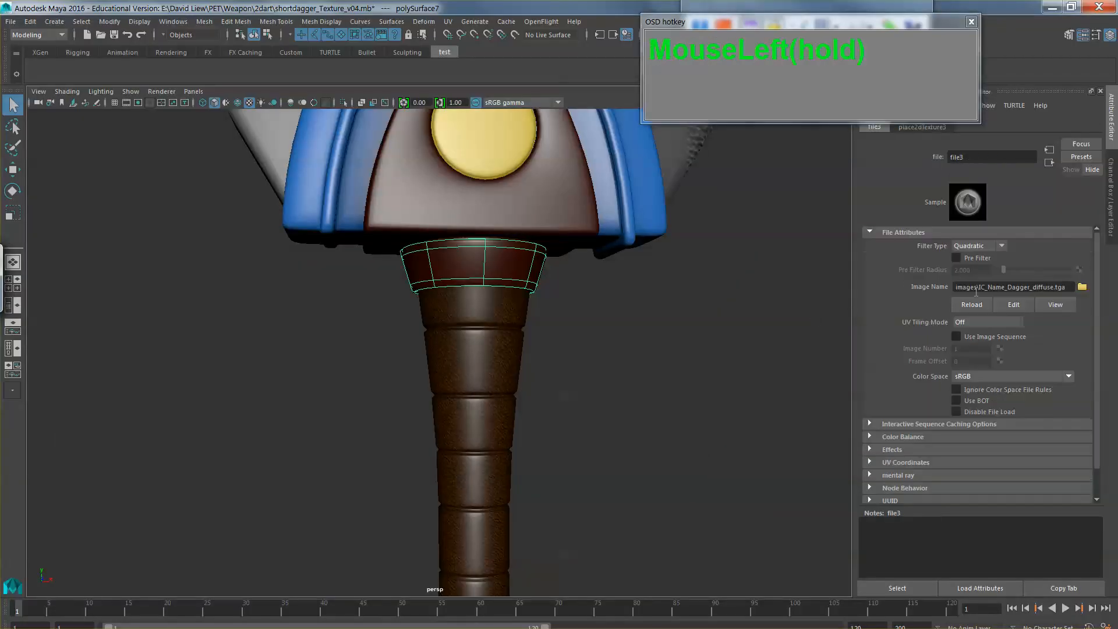
left_click(972, 304)
Step: Deselect the collar and examine the leather textures on the dagger's collar and grip up close and from afar
left_click(672, 318)
left_click_drag(650, 319, 657, 348, "alt")
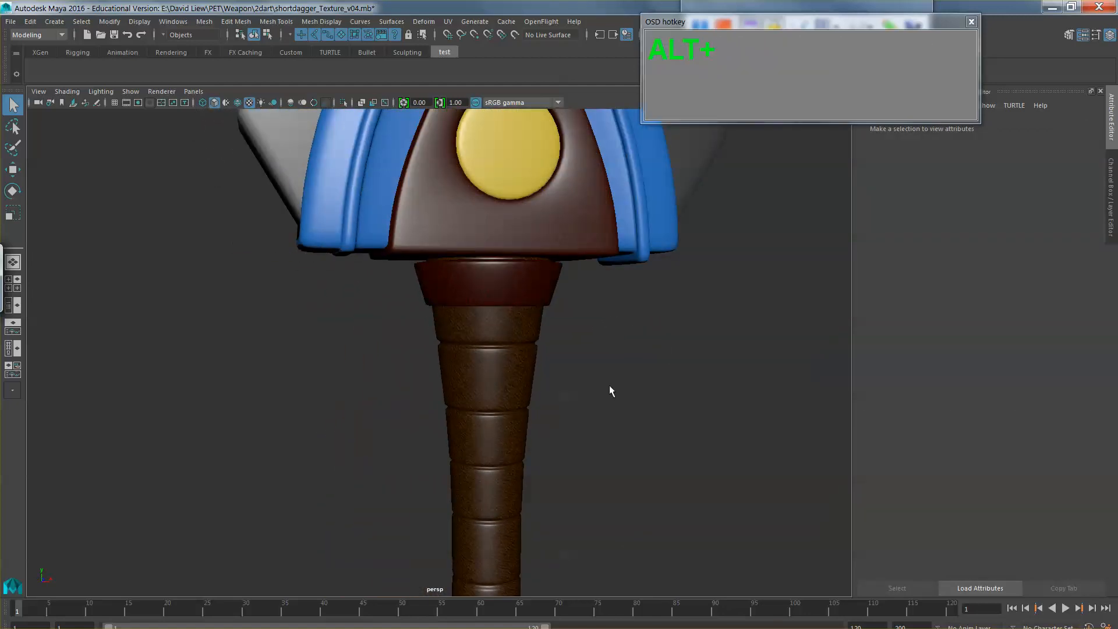
left_click_drag(609, 405, 549, 304, "alt")
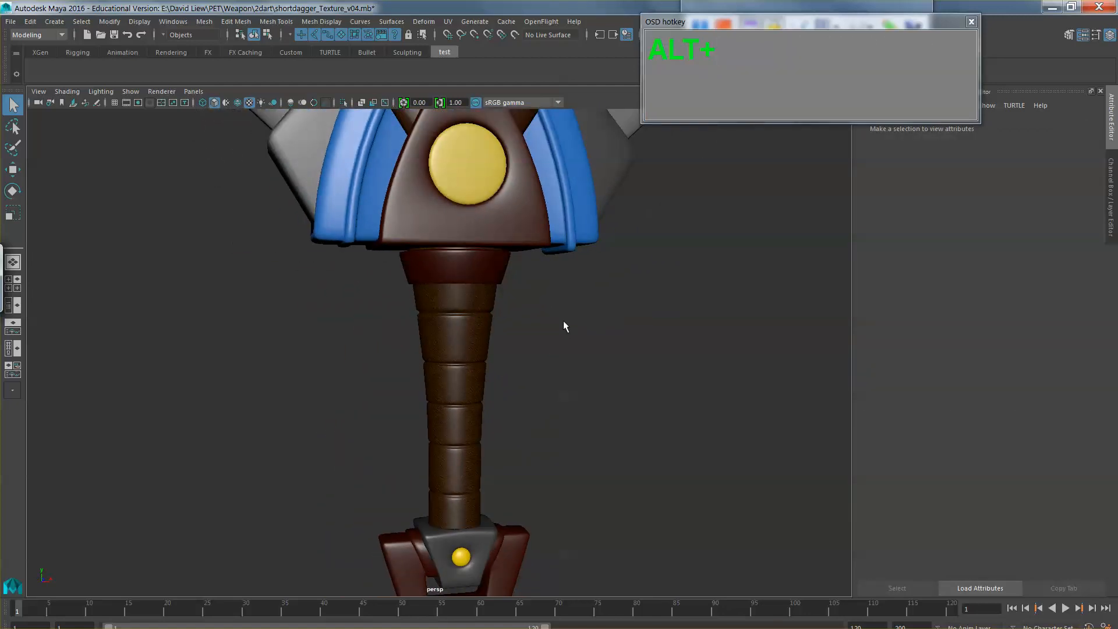
left_click_drag(566, 320, 477, 253, "alt")
left_click_drag(533, 343, 533, 405, "alt")
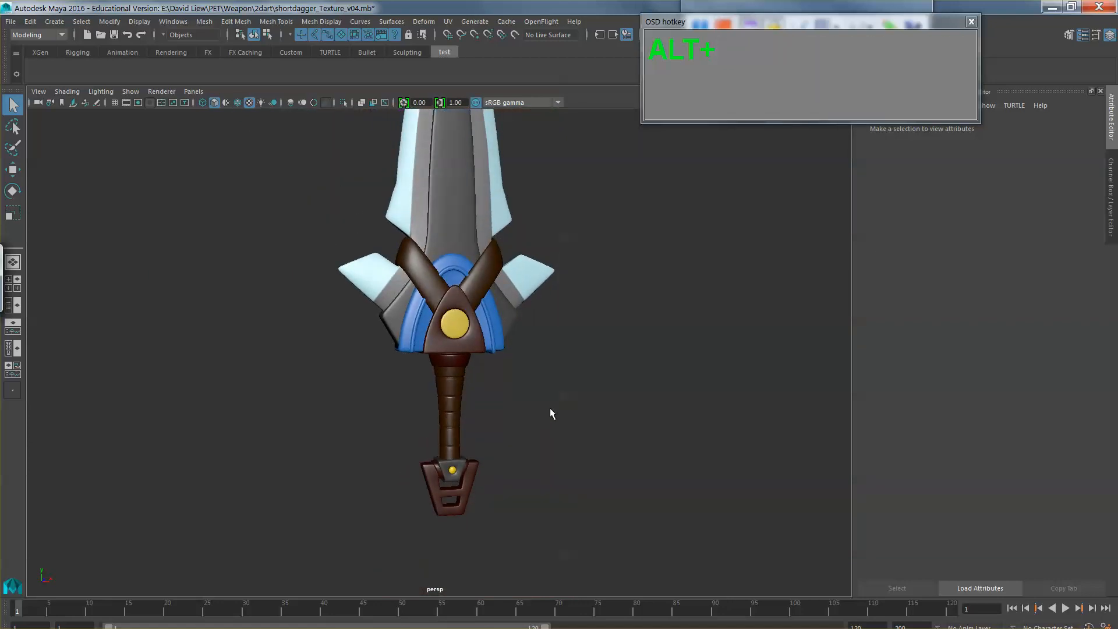
left_click_drag(547, 351, 559, 372, "alt")
Step: Switch back to Photoshop and show the AO layer over the grip's leather
key("alt+Tab")
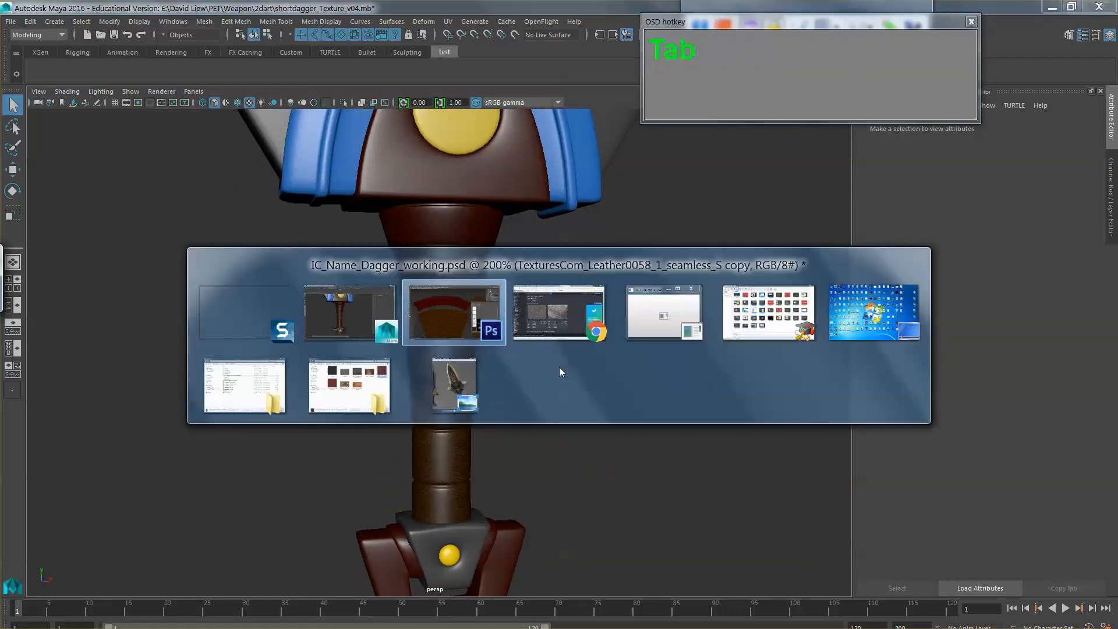
left_click(559, 367, "alt")
left_click(560, 369, "alt")
left_click(560, 368, "alt")
left_click(560, 368, "alt")
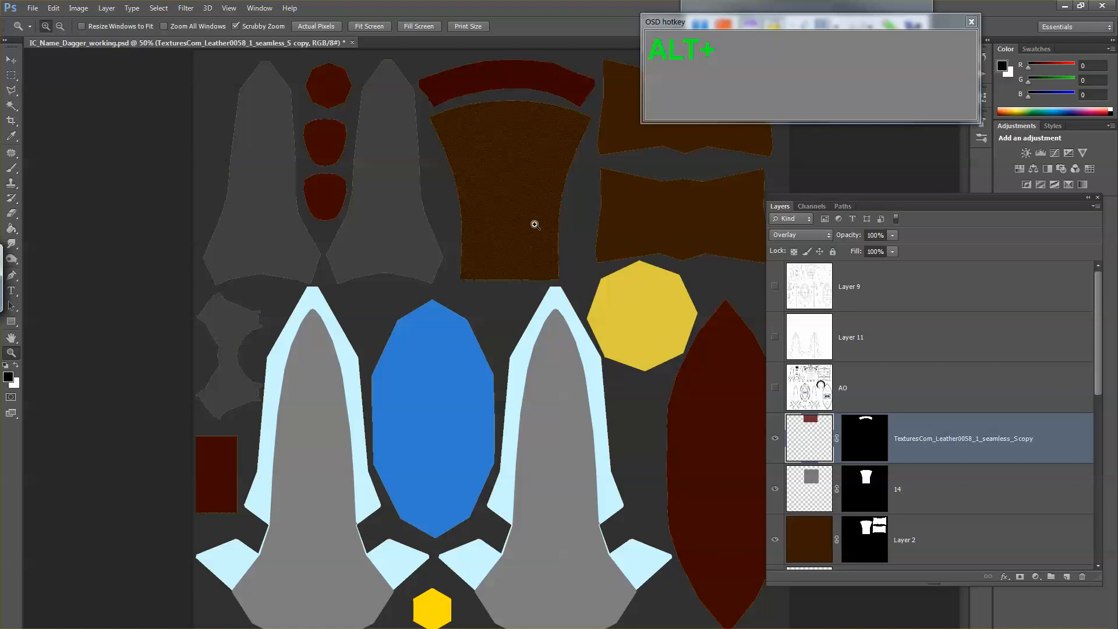
left_click_drag(549, 180, 568, 255)
left_click(775, 387)
left_click(599, 344, "alt")
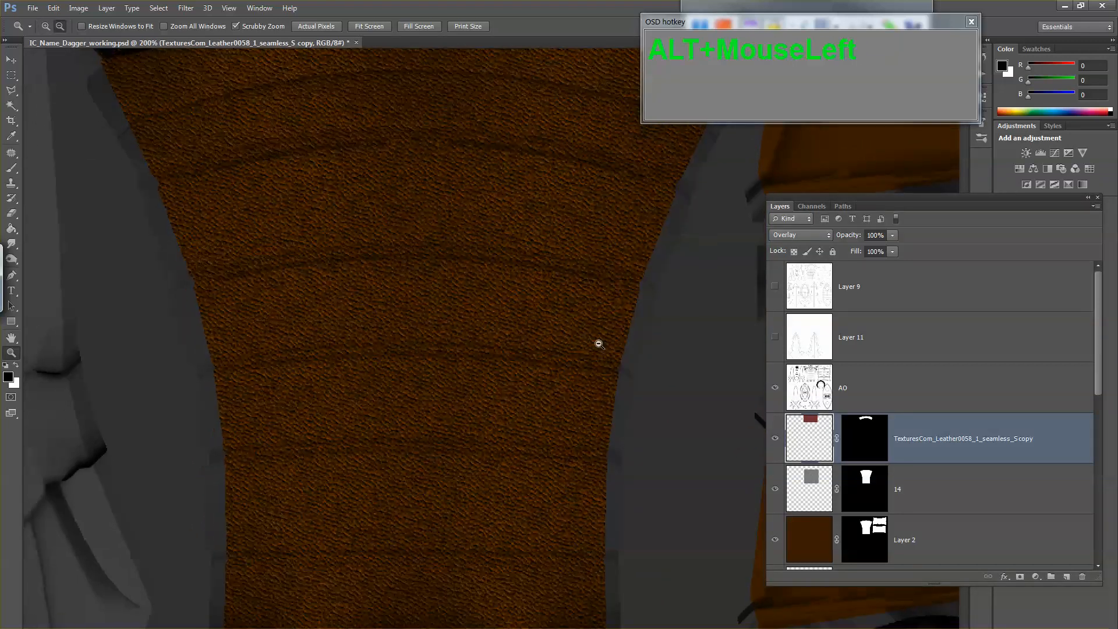
Step: Add a new layer directly below the AO layer and set the Brush's foreground color to pure red
left_click(1065, 576)
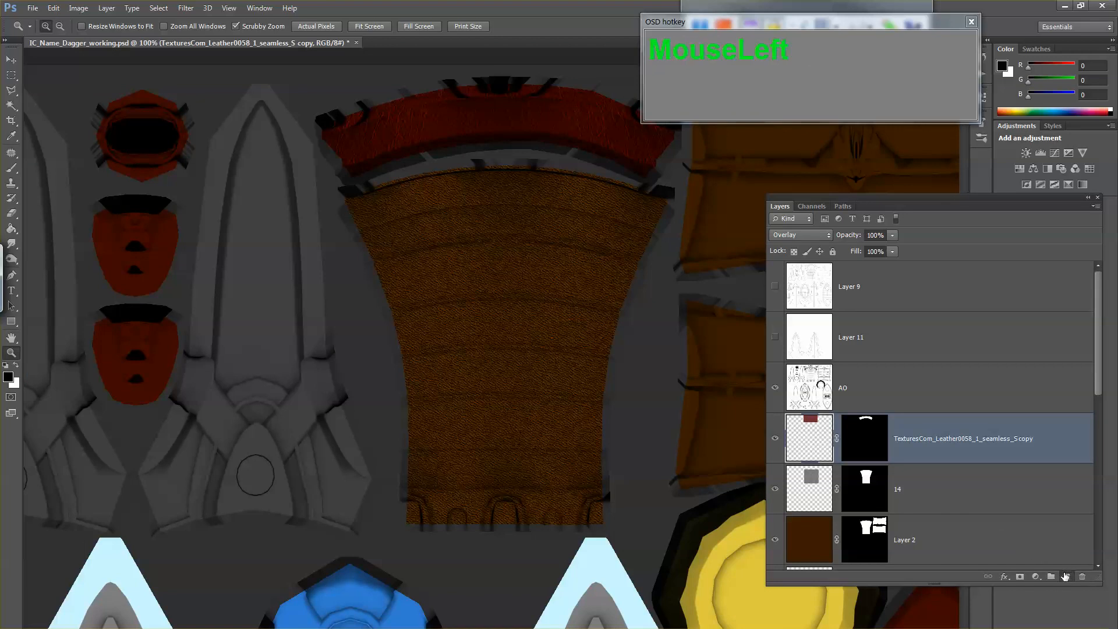
key("b")
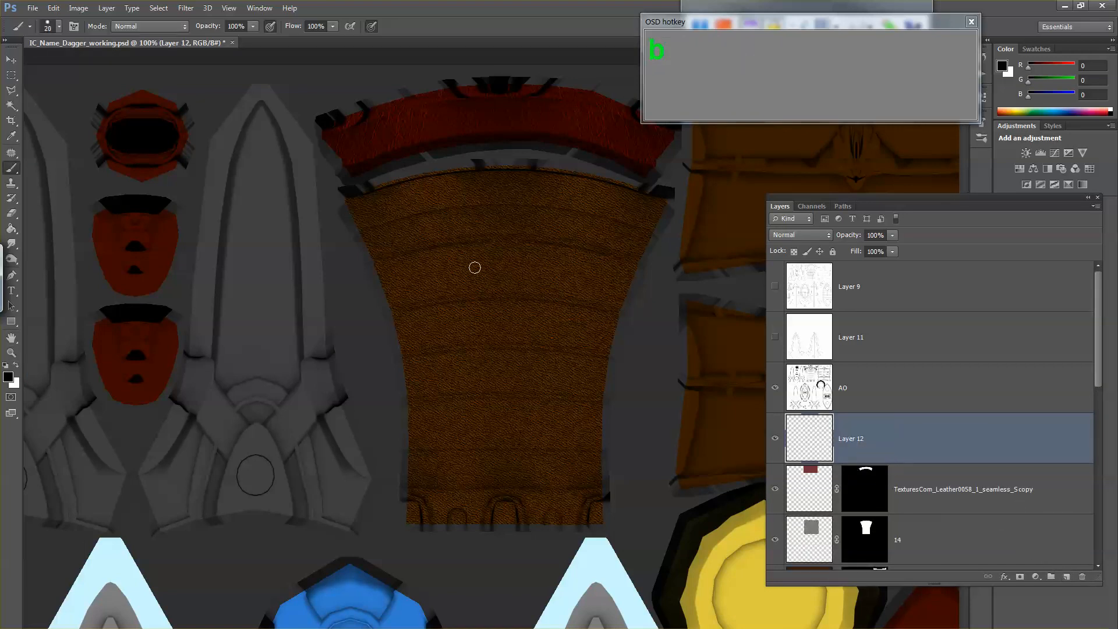
left_click(9, 378)
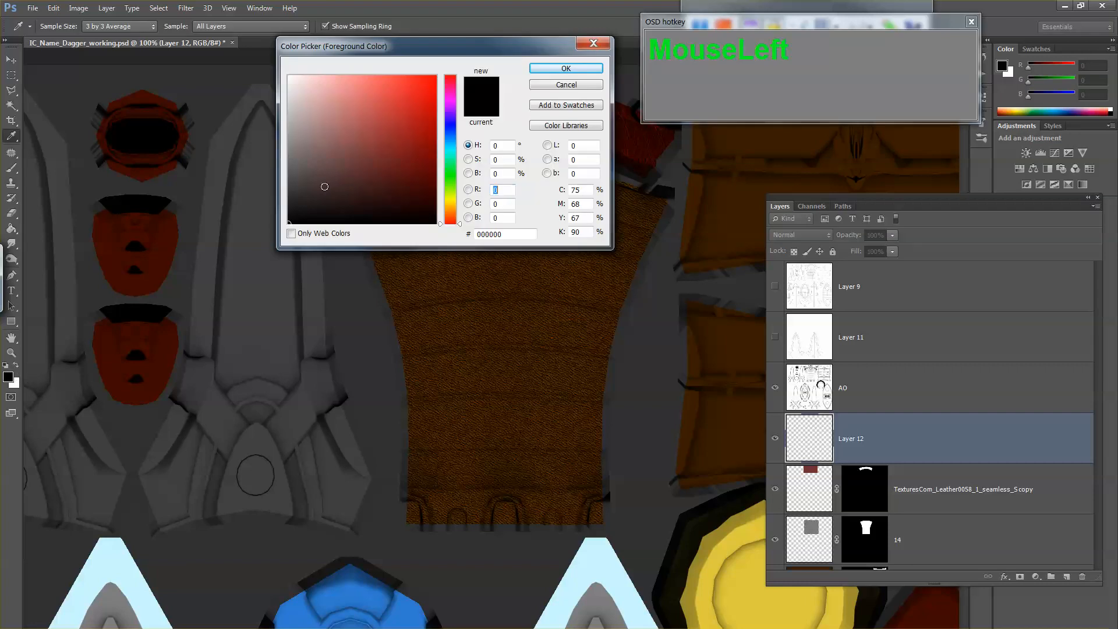
left_click(436, 76)
left_click(546, 69)
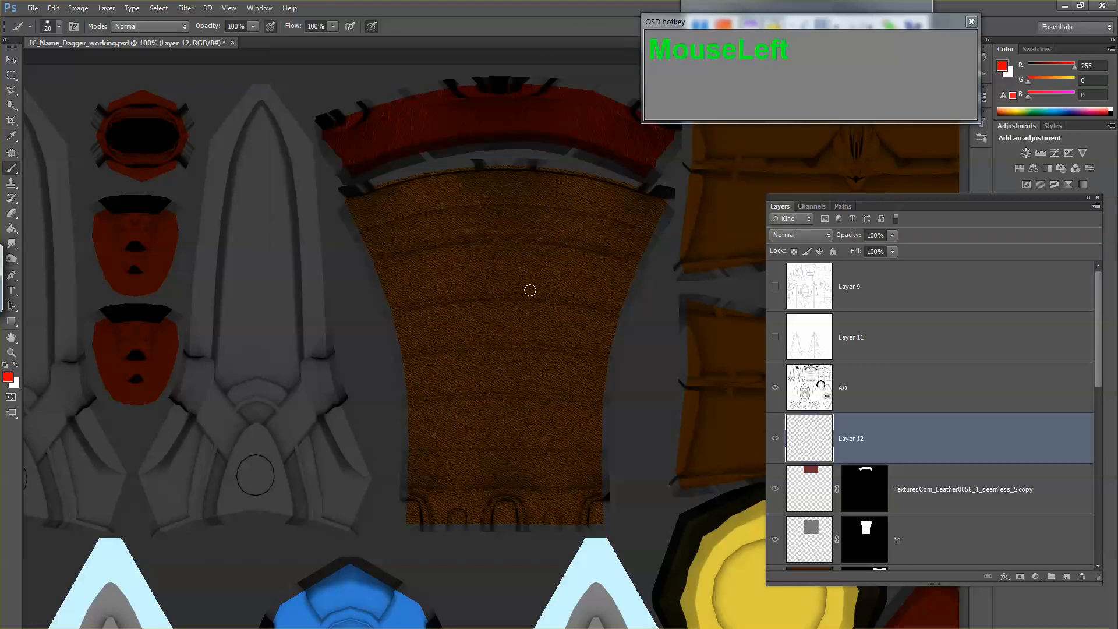
key("z")
left_click(533, 234)
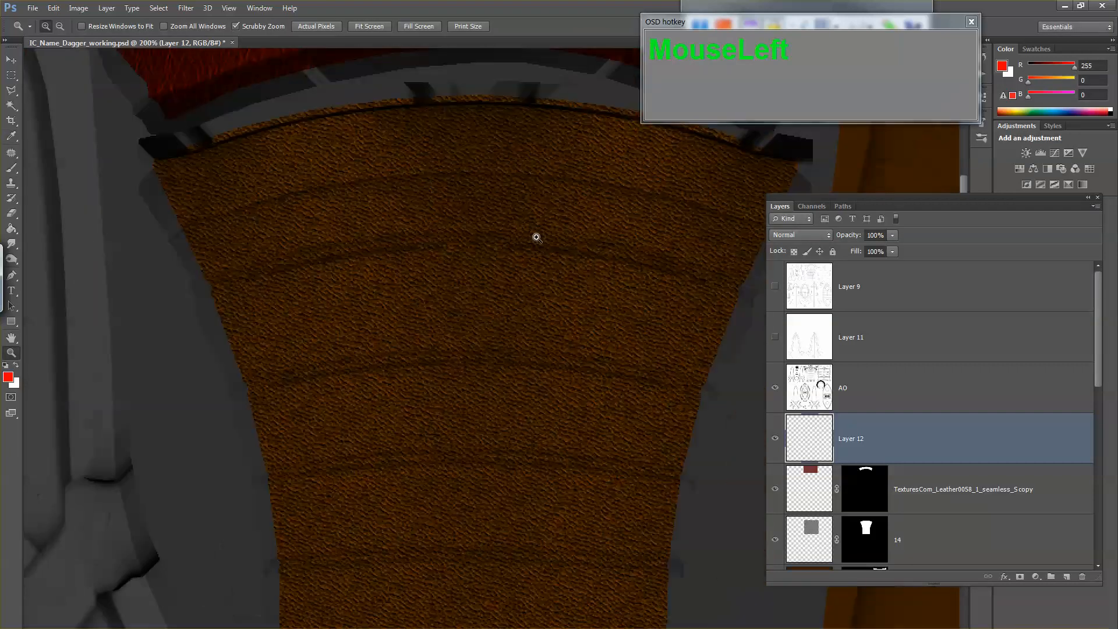
Step: Switch to Maya to examine the leather on the dagger's grip and collar, and return to Photoshop
left_click(533, 245, "alt")
key("b")
key("b")
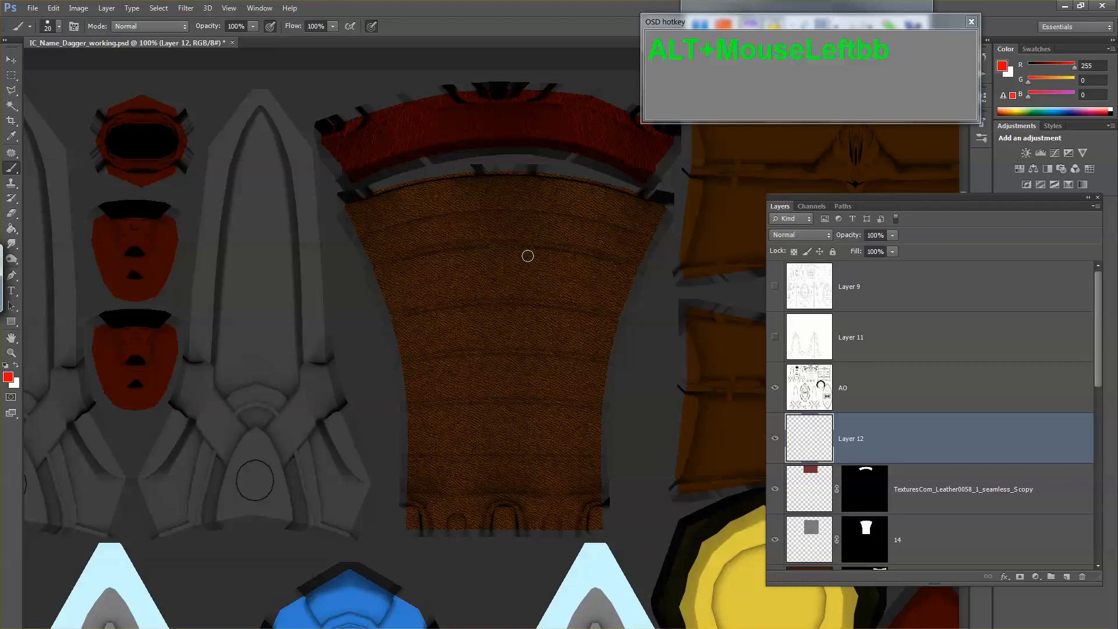
key("alt+Tab")
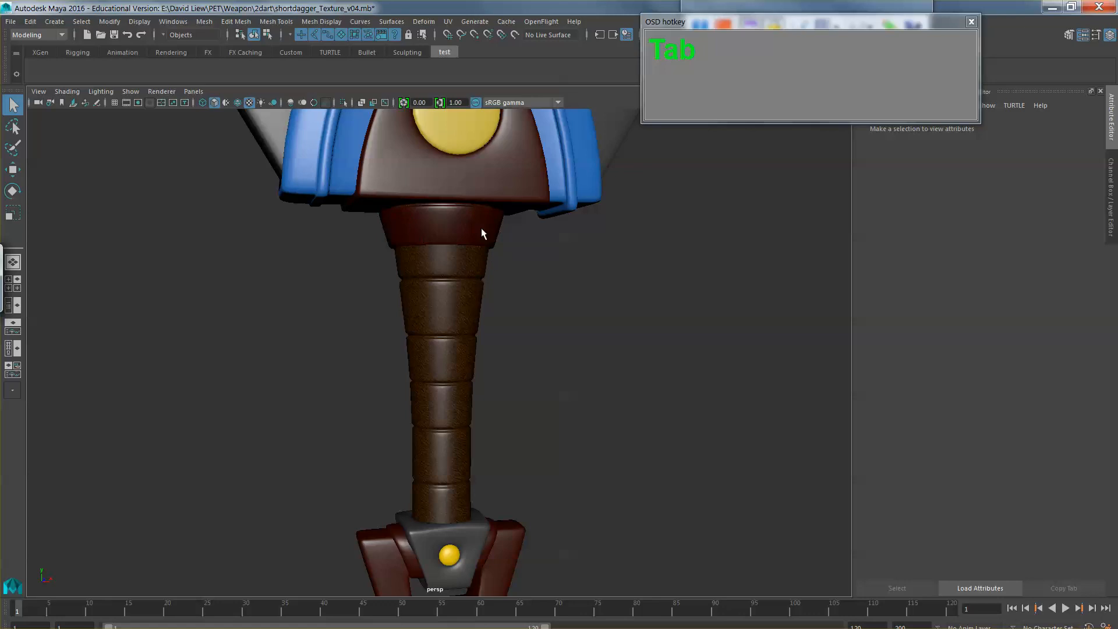
key("alt+Tab")
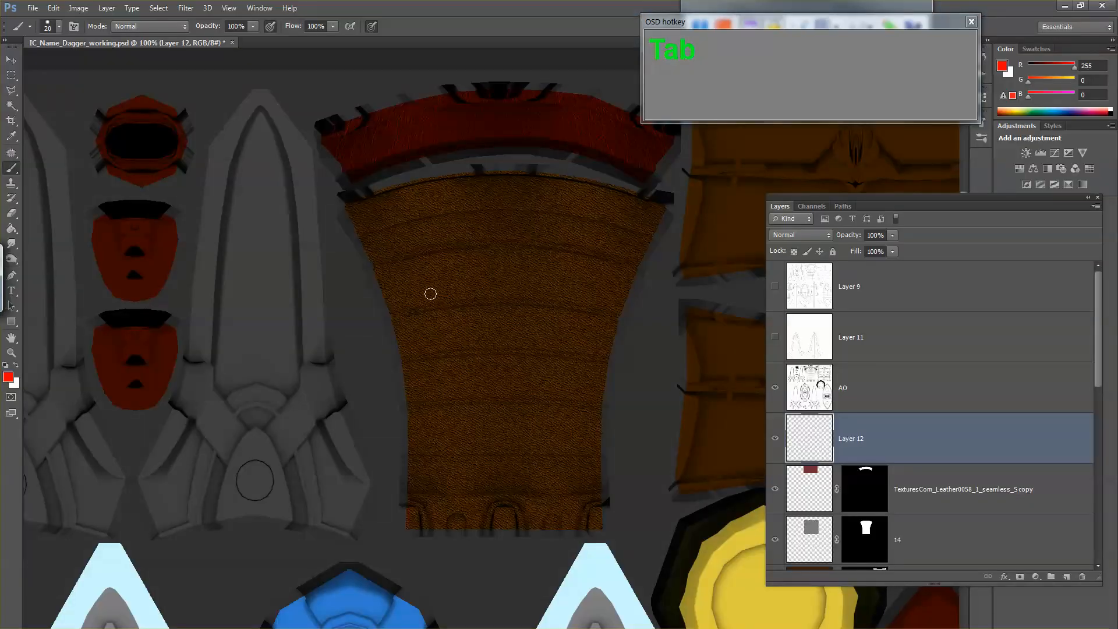
key("z")
left_click(525, 214)
left_click_drag(526, 214, 478, 367)
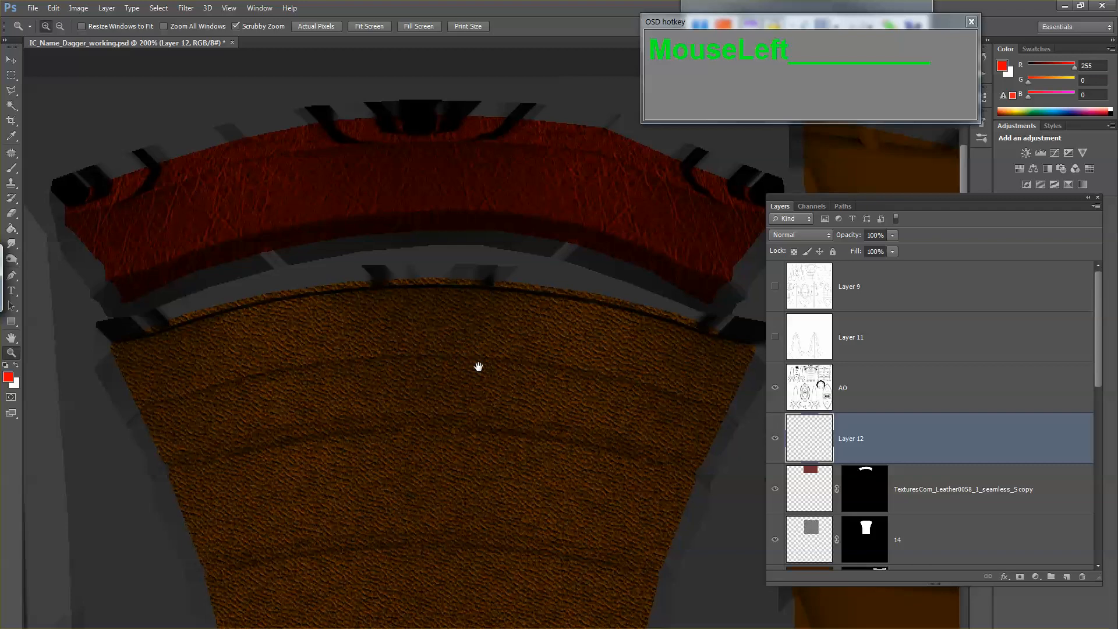
key("b")
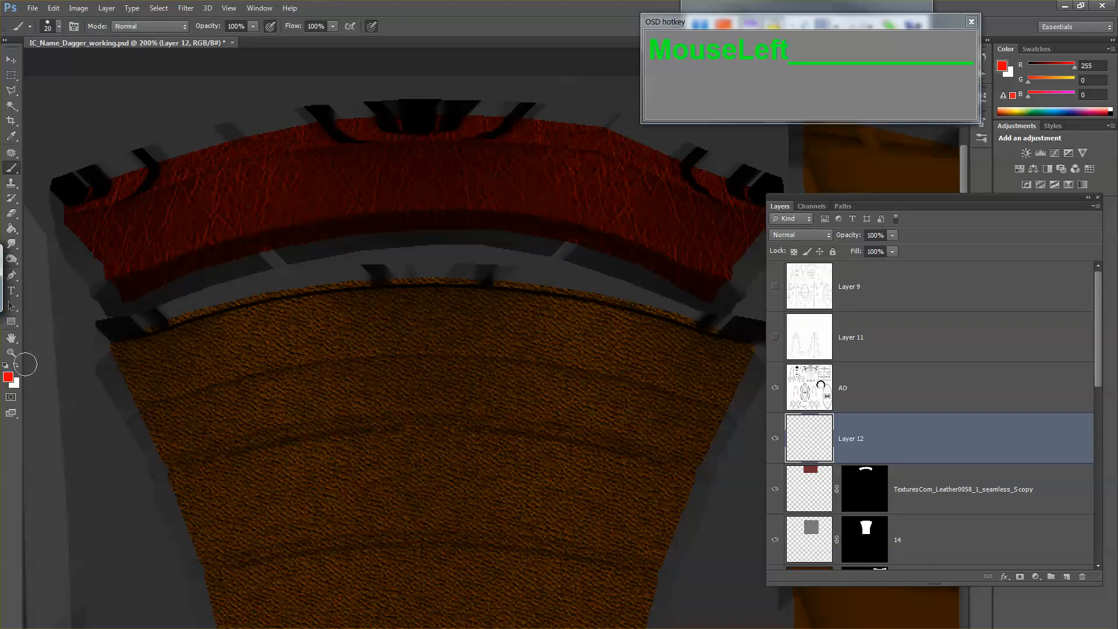
left_click(12, 378)
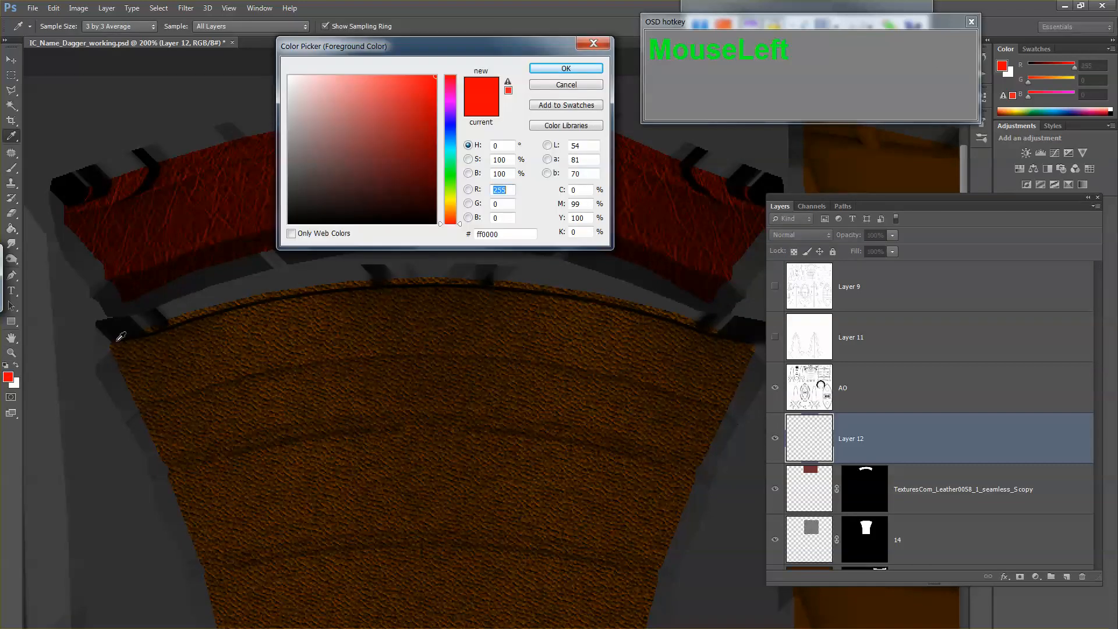
left_click(556, 67)
mouse_move(365, 228)
left_mouse_down()
mouse_move(418, 223)
mouse_move(524, 288)
left_mouse_up()
key("ctrl+z")
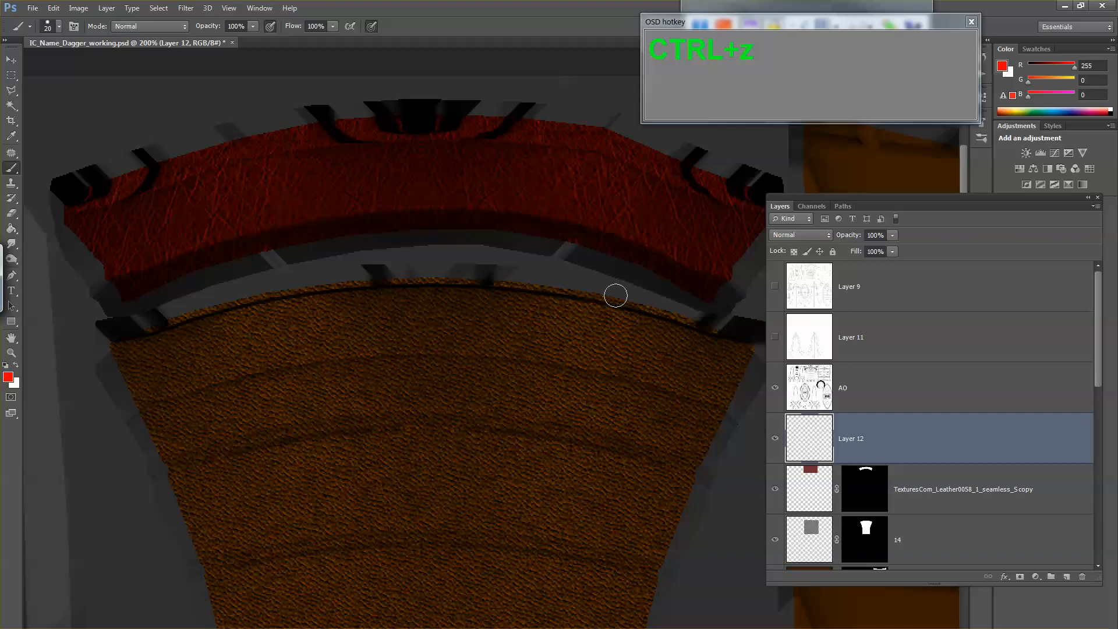
Step: Show the Layer 9 wireframe and brush uneven red patches along the collar's upper edge on Layer 12
left_click(775, 286)
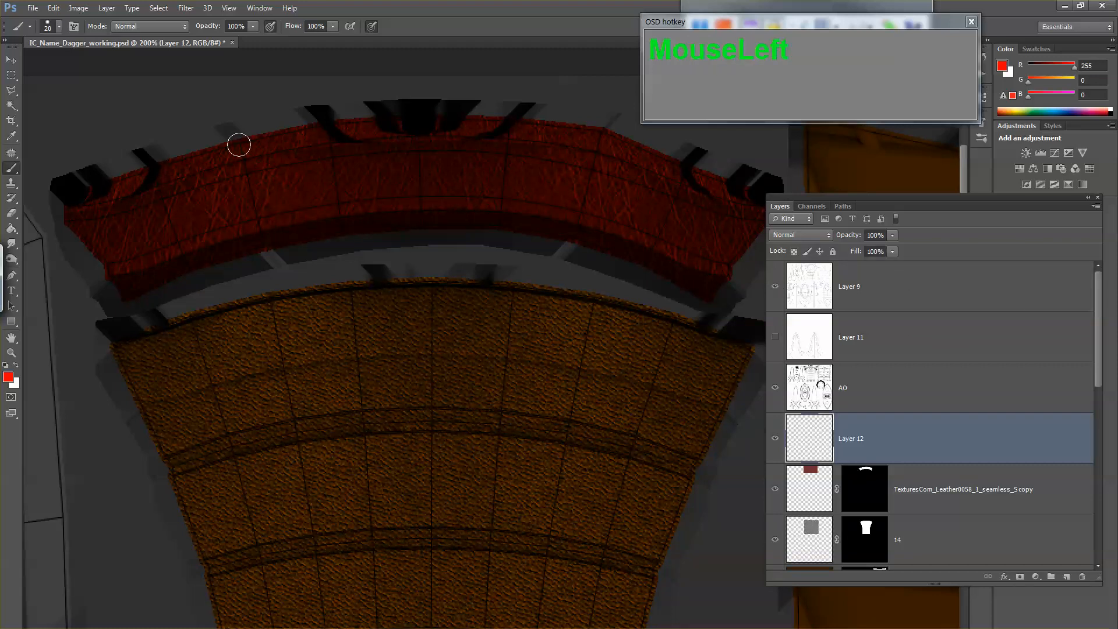
mouse_move(102, 193)
left_mouse_down()
mouse_move(78, 204)
mouse_move(161, 199)
mouse_move(82, 191)
mouse_move(105, 204)
mouse_move(72, 210)
mouse_move(280, 163)
mouse_move(265, 157)
mouse_move(389, 151)
mouse_move(256, 150)
left_mouse_up()
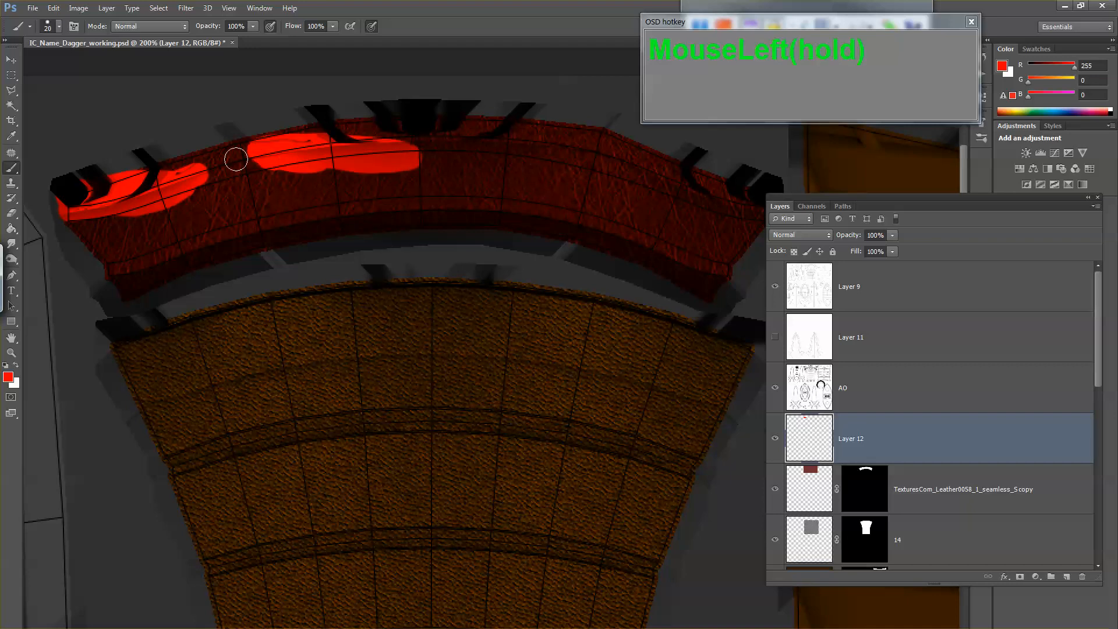
mouse_move(204, 176)
left_mouse_down()
mouse_move(422, 149)
mouse_move(618, 178)
mouse_move(740, 217)
mouse_move(665, 166)
mouse_move(331, 114)
mouse_move(259, 123)
left_mouse_up()
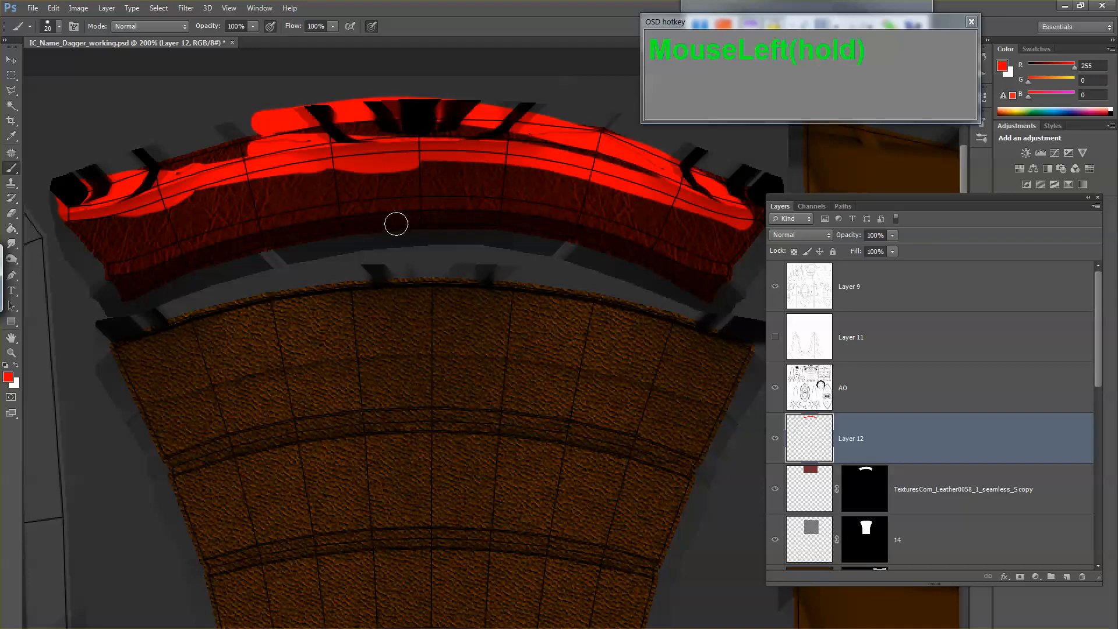
key("ctrl+z")
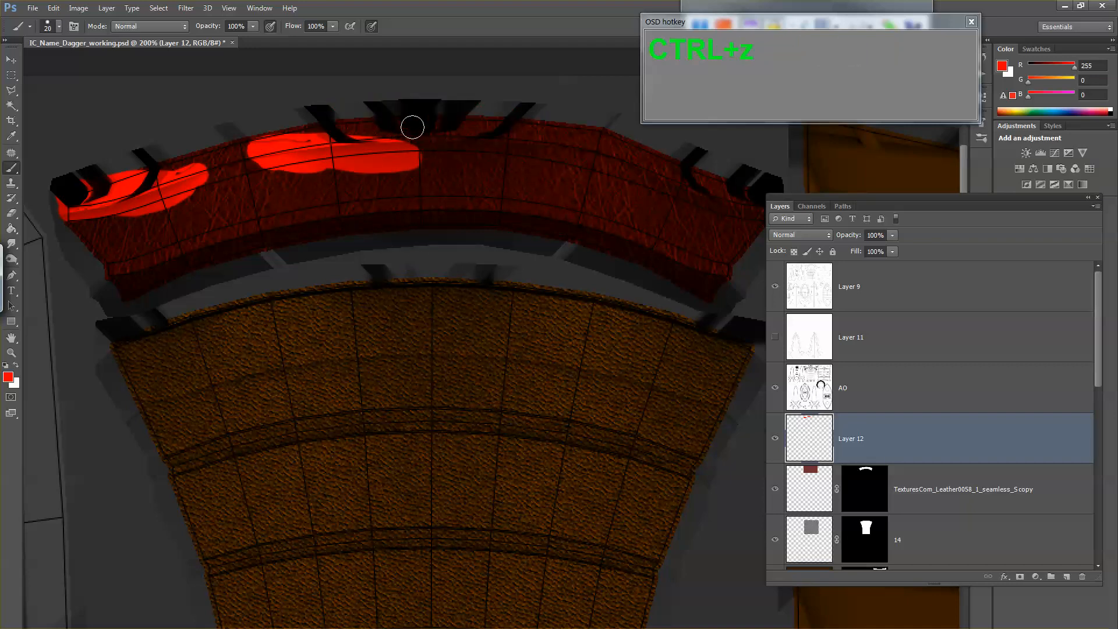
mouse_move(412, 127)
left_mouse_down()
mouse_move(380, 134)
mouse_move(415, 125)
mouse_move(395, 153)
mouse_move(501, 126)
mouse_move(538, 139)
mouse_move(528, 133)
mouse_move(545, 122)
mouse_move(599, 155)
mouse_move(574, 153)
mouse_move(594, 152)
mouse_move(580, 141)
mouse_move(608, 159)
mouse_move(618, 139)
mouse_move(628, 157)
mouse_move(692, 156)
mouse_move(719, 189)
mouse_move(759, 201)
mouse_move(749, 199)
mouse_move(754, 231)
left_mouse_up()
Step: Brush uneven red patches along the collar's lower edge on Layer 12, and hide the Layer 9 wireframe
mouse_move(477, 233)
left_mouse_down()
mouse_move(532, 219)
mouse_move(695, 280)
left_mouse_up()
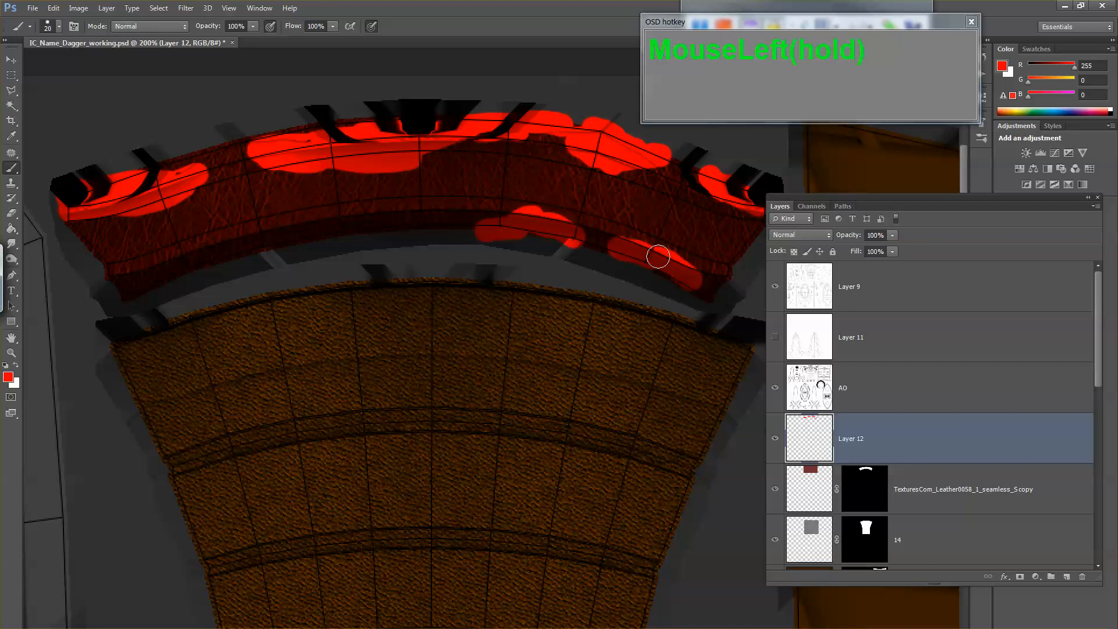
left_click_drag(302, 227, 139, 284)
left_click_drag(323, 244, 396, 236)
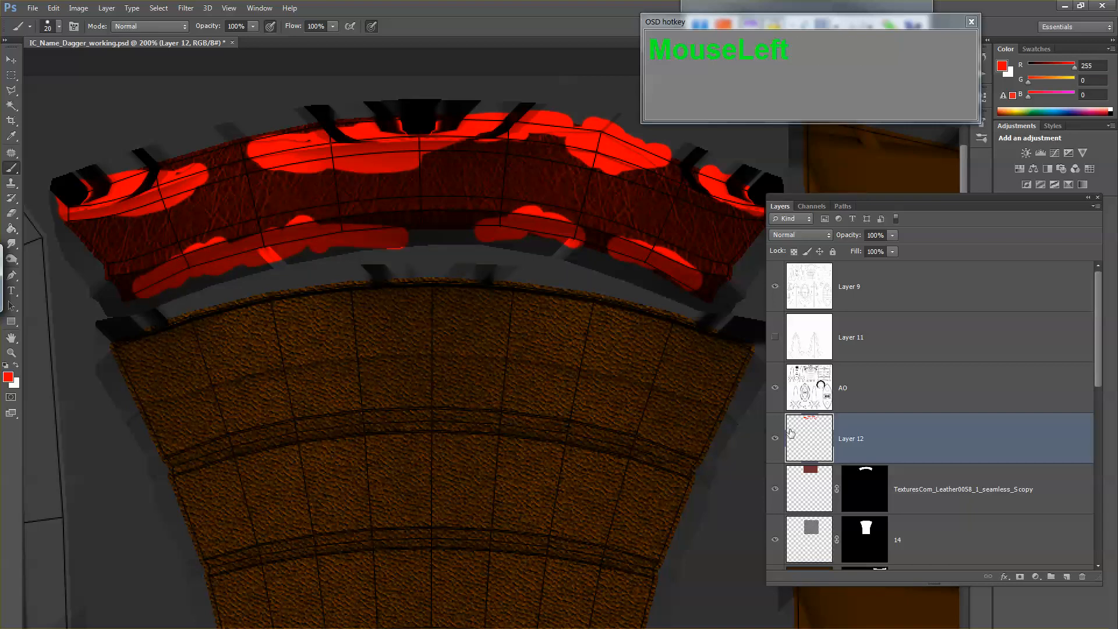
left_click(775, 287)
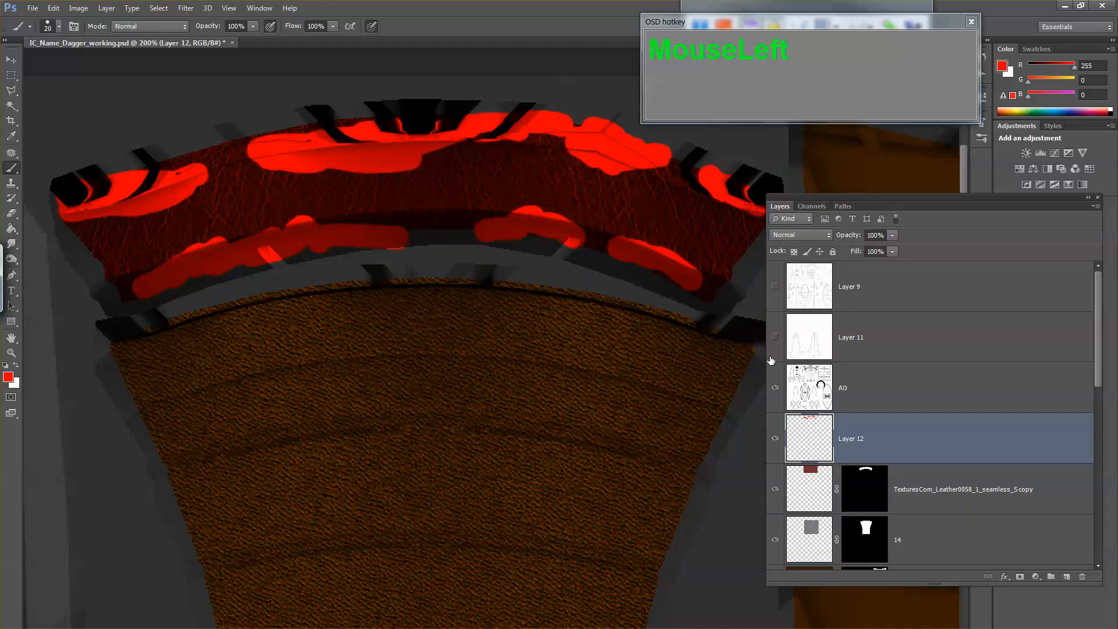
Step: Save the painted texture as a 24 bits/pixel Targa, overwriting IC_Name_Dagger_diffuse.tga in the images folder
key("ctrl+shift+s")
key("Tab")
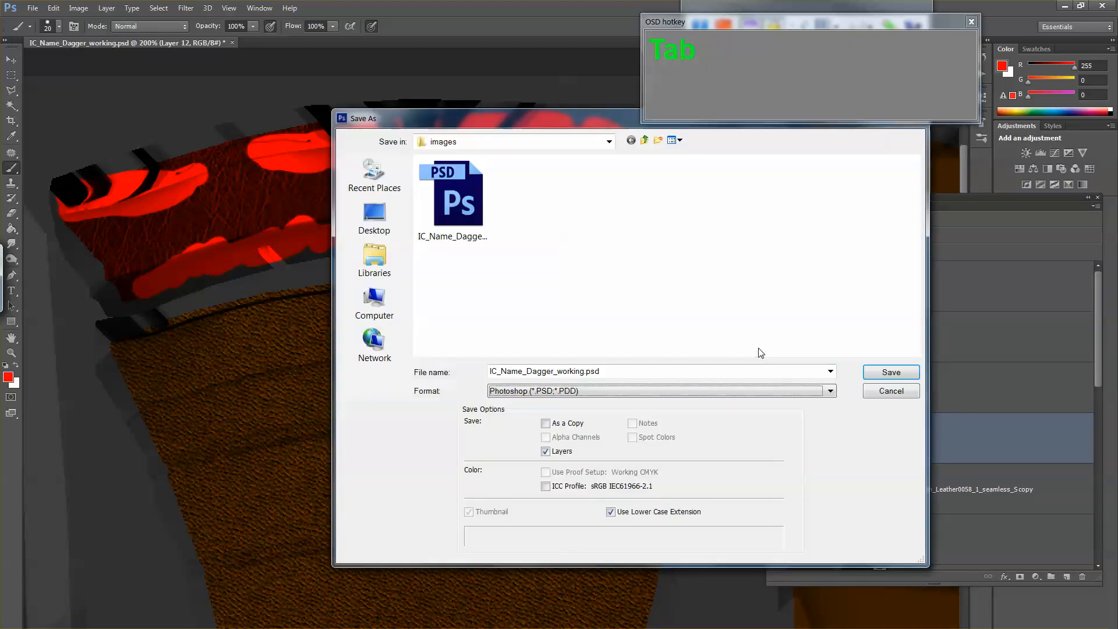
key("t")
double_click(448, 198)
left_click(526, 257)
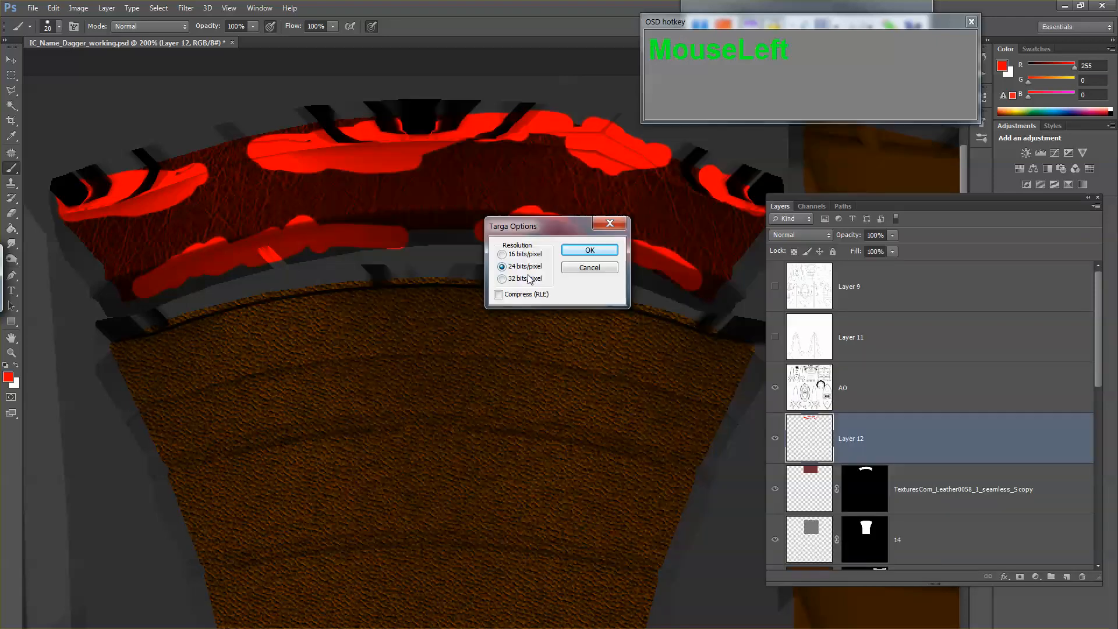
left_click(574, 250)
Step: Switch to Maya, select the dagger's collar and reload IC_Name_Dagger_diffuse.tga in its color texture
key("alt+Tab")
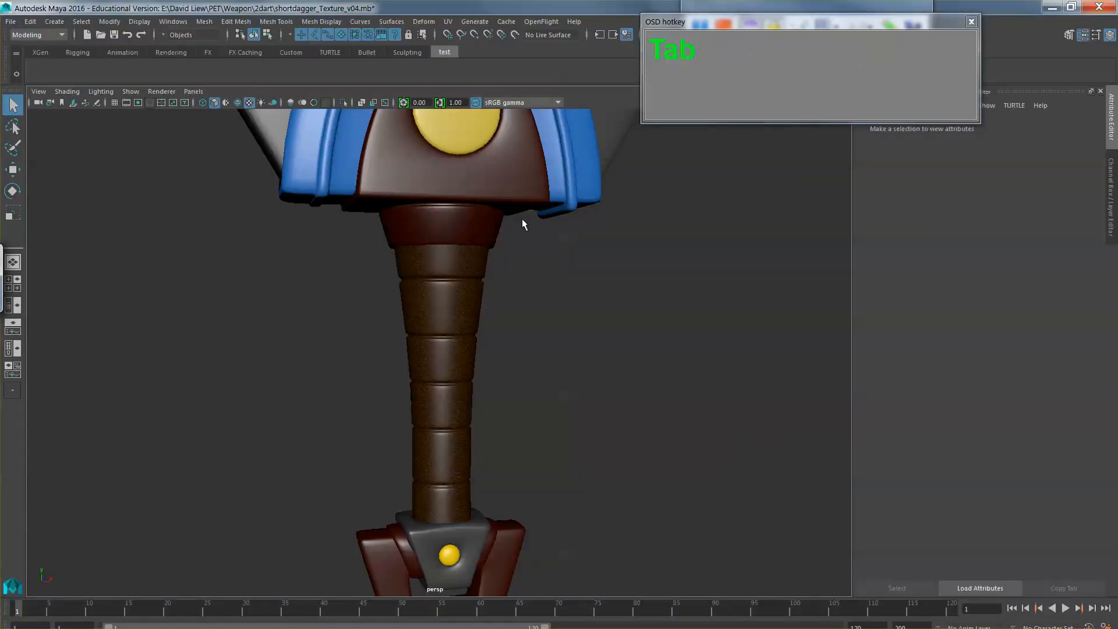
left_click(489, 224)
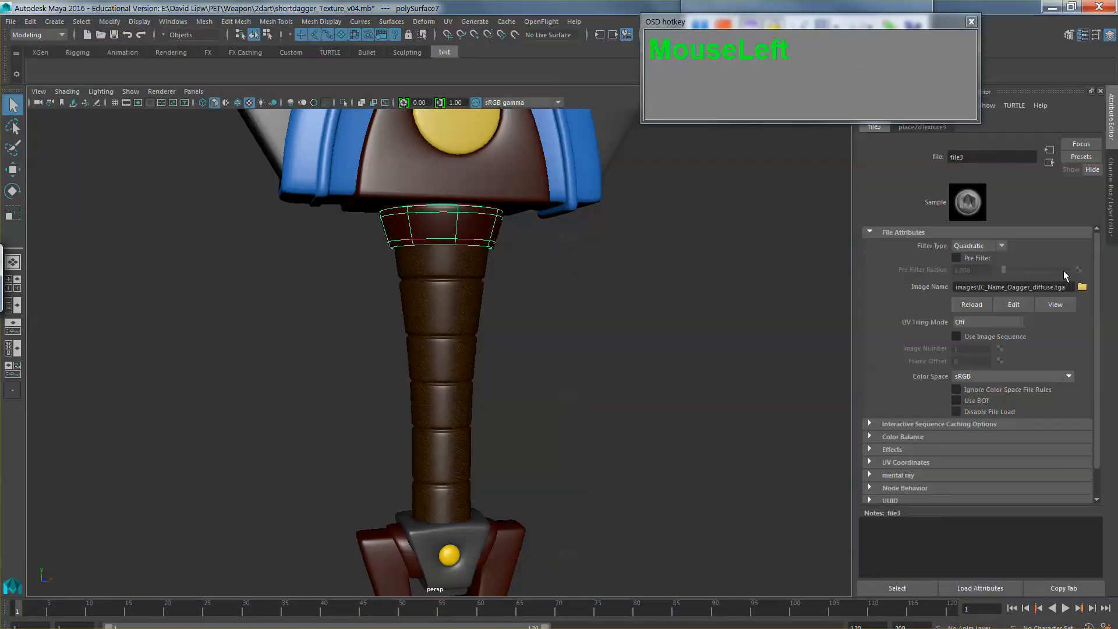
left_click(971, 303)
Step: Deselect the collar and examine its red edge patches up close and on the whole dagger
left_click(565, 298)
scroll(566, 298, "up", 3)
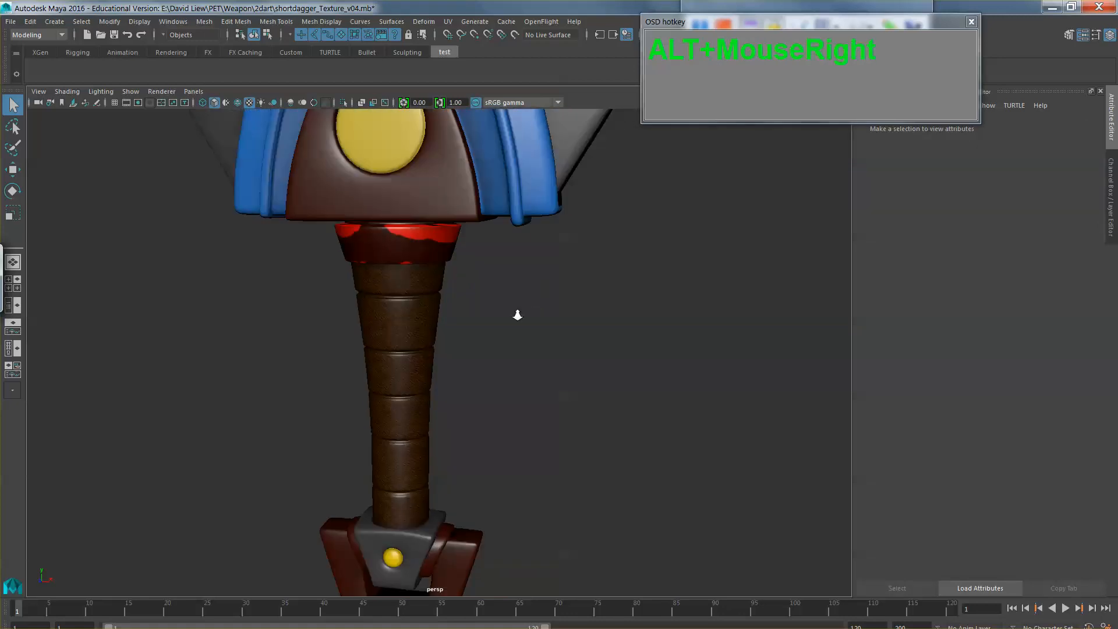
left_click_drag(517, 315, 587, 362)
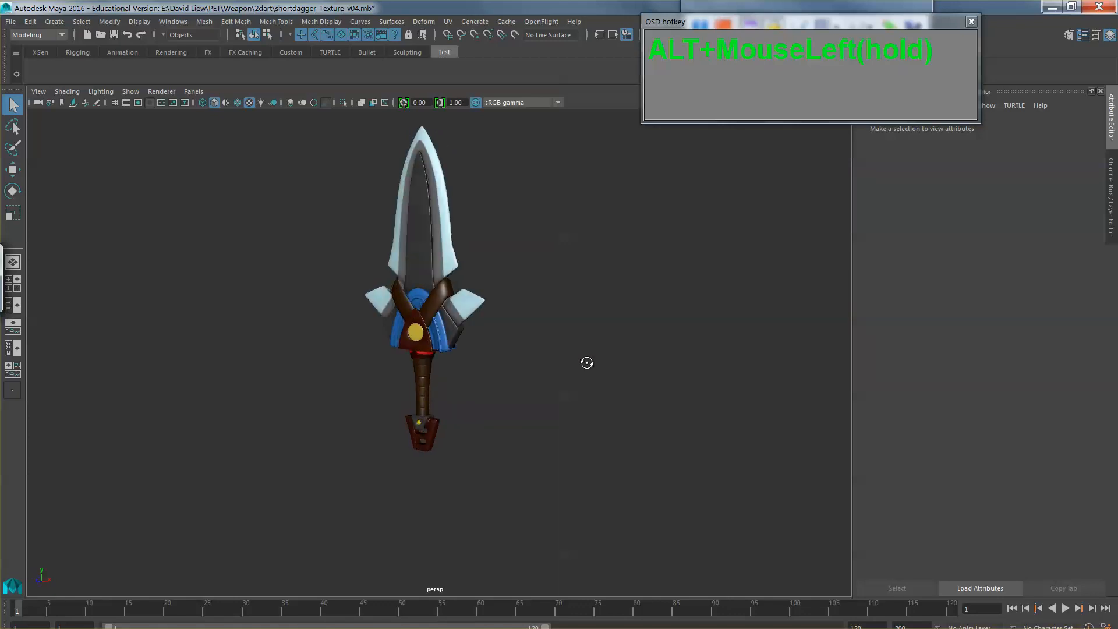
left_click_drag(456, 374, 505, 375, "alt")
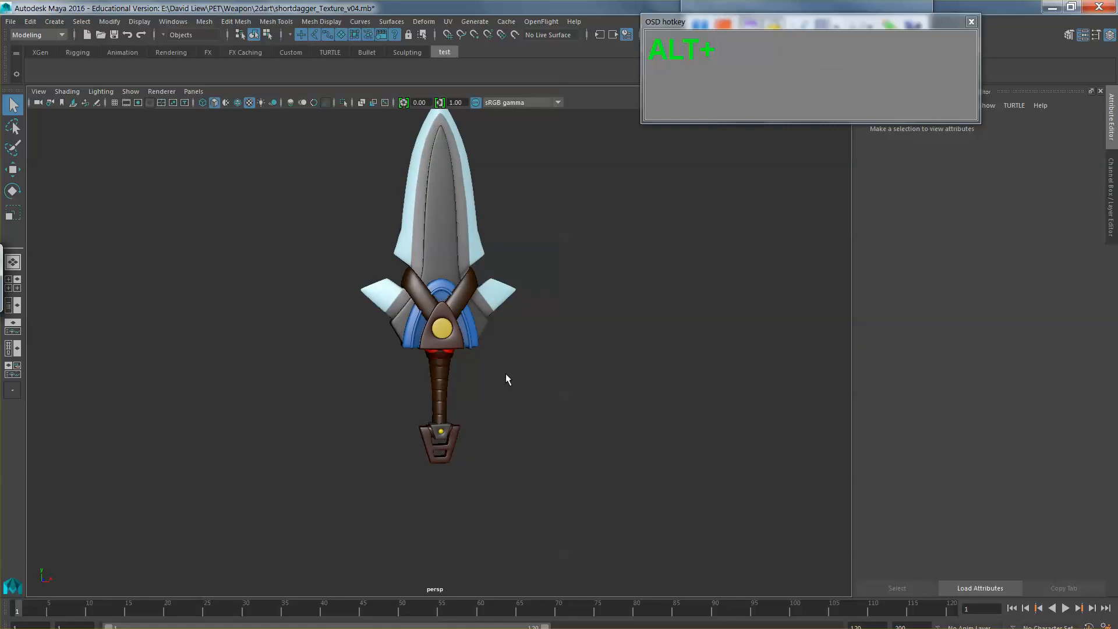
Step: Switch back to Photoshop and trim the lower borders of the collar's upper red patches with a 23 px Eraser
key("alt+Tab")
key("e")
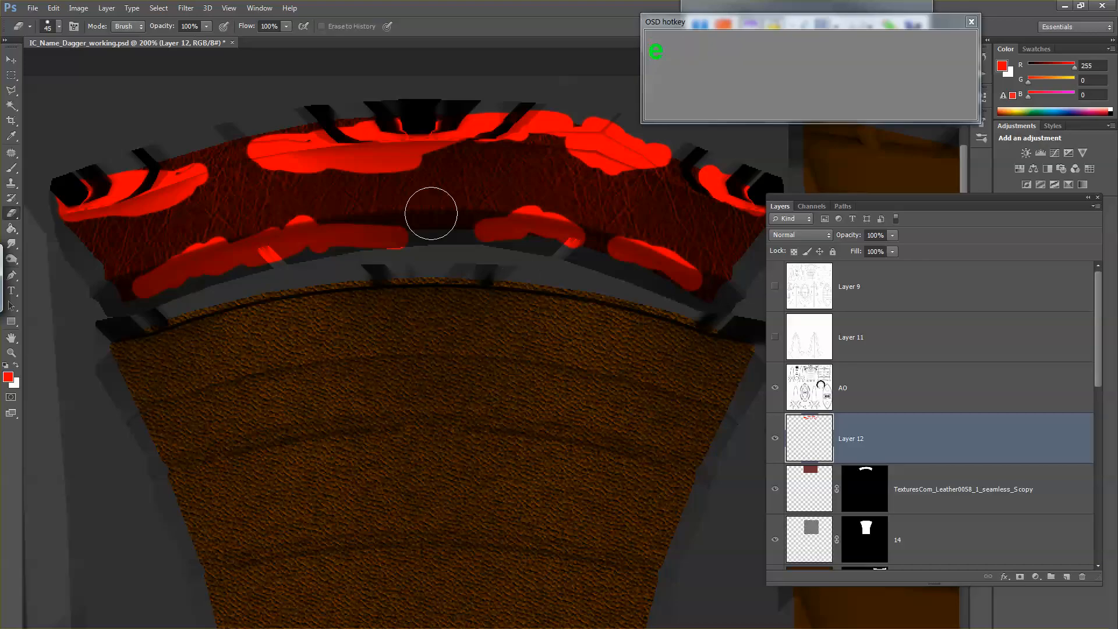
right_click(507, 204)
left_click(542, 231)
left_click_drag(542, 232, 530, 229)
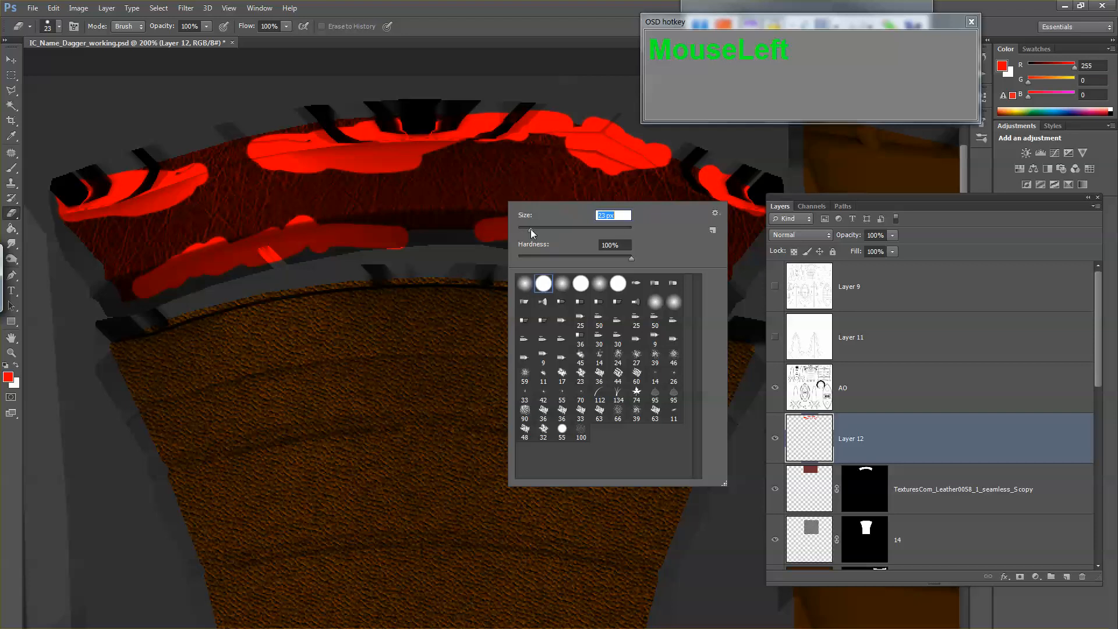
left_click(279, 184)
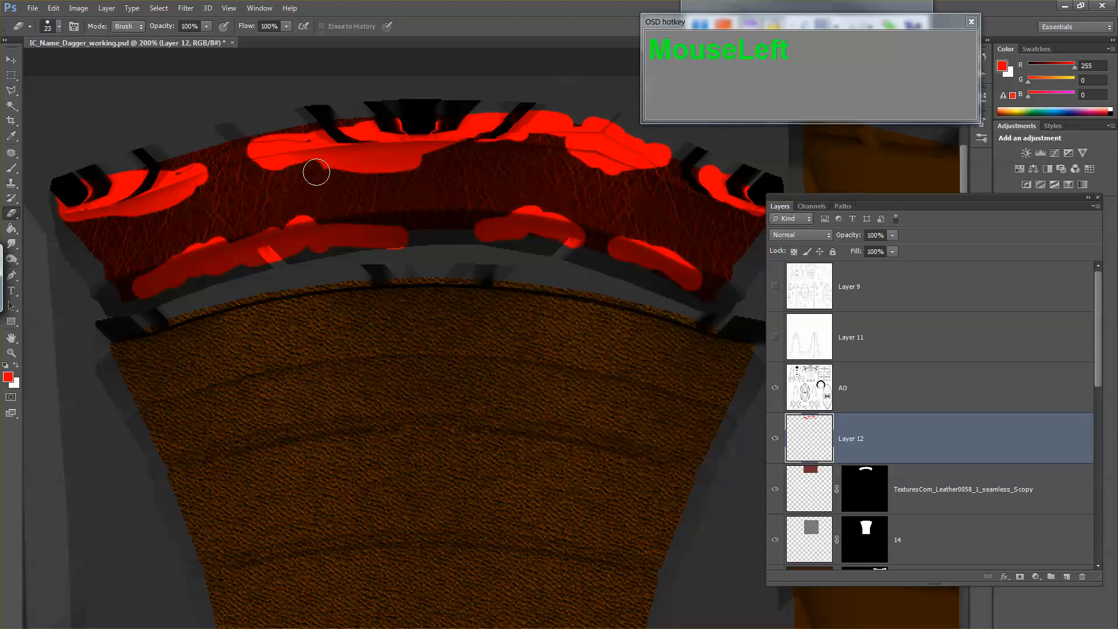
left_click(326, 172)
mouse_move(353, 171)
left_mouse_down()
mouse_move(431, 163)
mouse_move(559, 201)
mouse_move(576, 180)
mouse_move(618, 181)
mouse_move(579, 173)
mouse_move(591, 170)
mouse_move(636, 210)
mouse_move(745, 221)
mouse_move(707, 222)
left_mouse_up()
left_click_drag(291, 168, 269, 174)
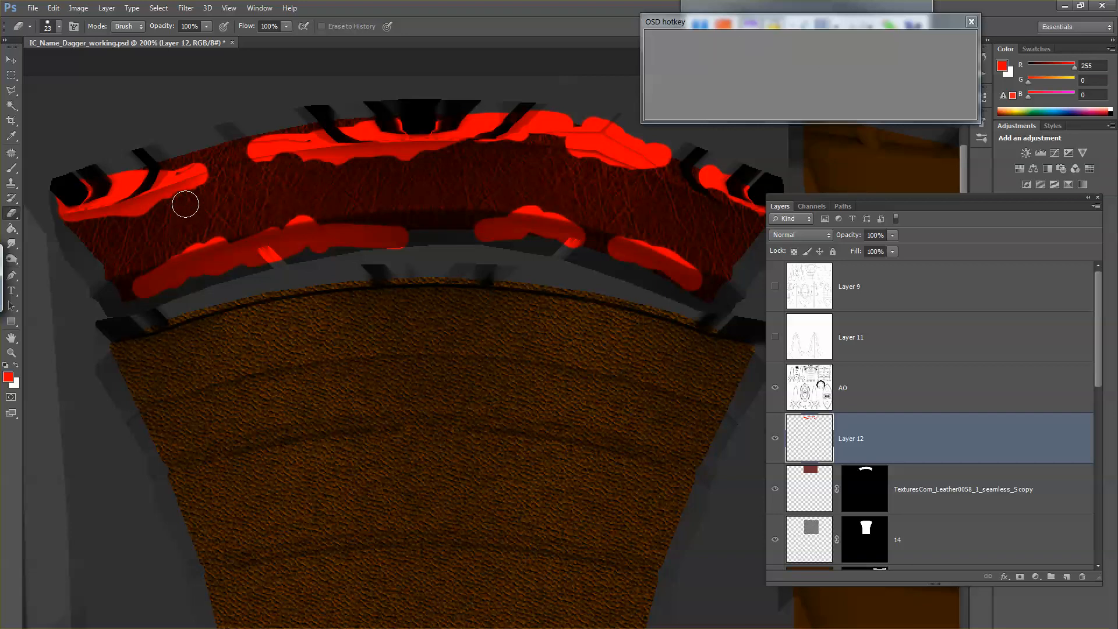
mouse_move(184, 205)
left_mouse_down()
mouse_move(143, 223)
mouse_move(60, 234)
mouse_move(184, 205)
mouse_move(216, 180)
mouse_move(196, 200)
mouse_move(368, 218)
mouse_move(641, 305)
left_mouse_up()
Step: Save the trimmed paint to IC_Name_Dagger_diffuse.tga again as a 24 bits/pixel Targa
key("ctrl+shift+s")
key("Tab")
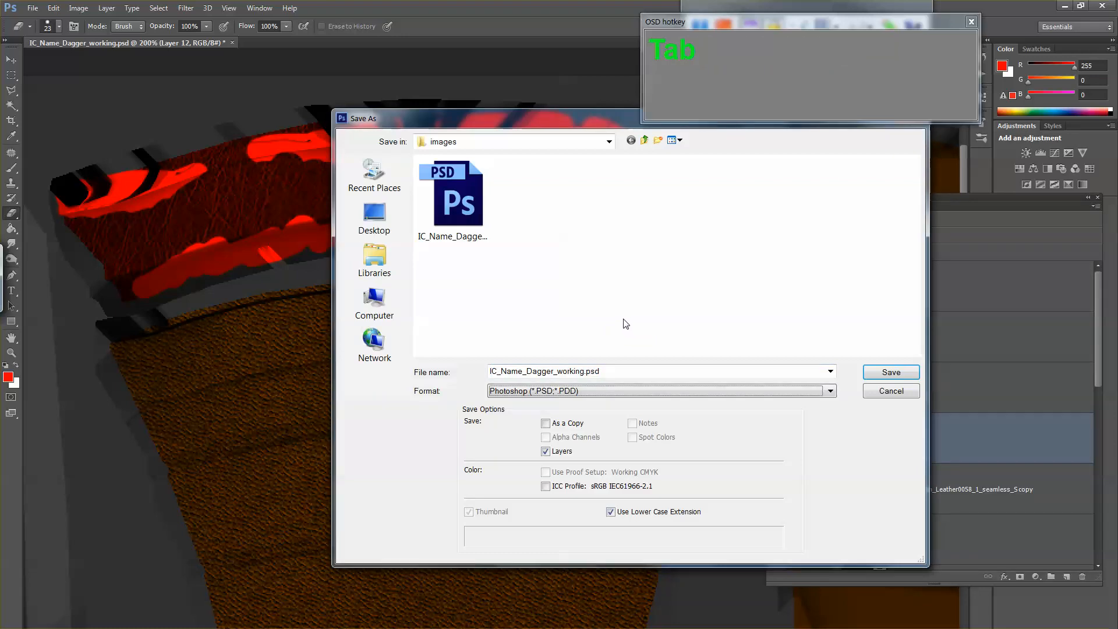
key("t")
double_click(450, 204)
left_click(543, 259)
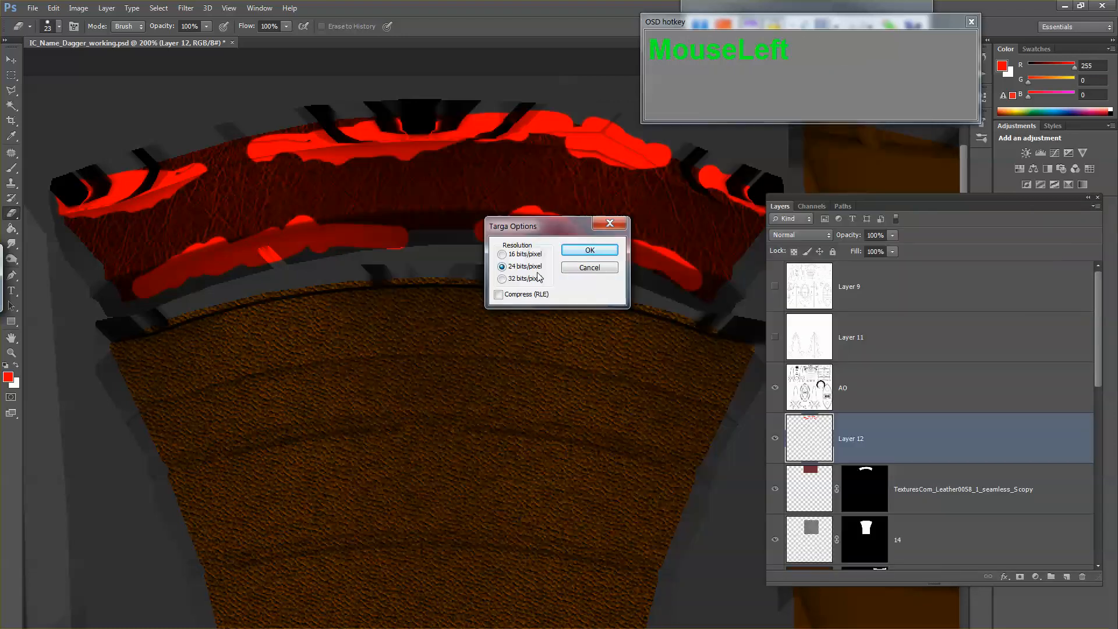
left_click(586, 250)
Step: Switch to Maya and reload IC_Name_Dagger_diffuse.tga through the collar's Dagger_blinn_01 color texture
key("alt+Tab")
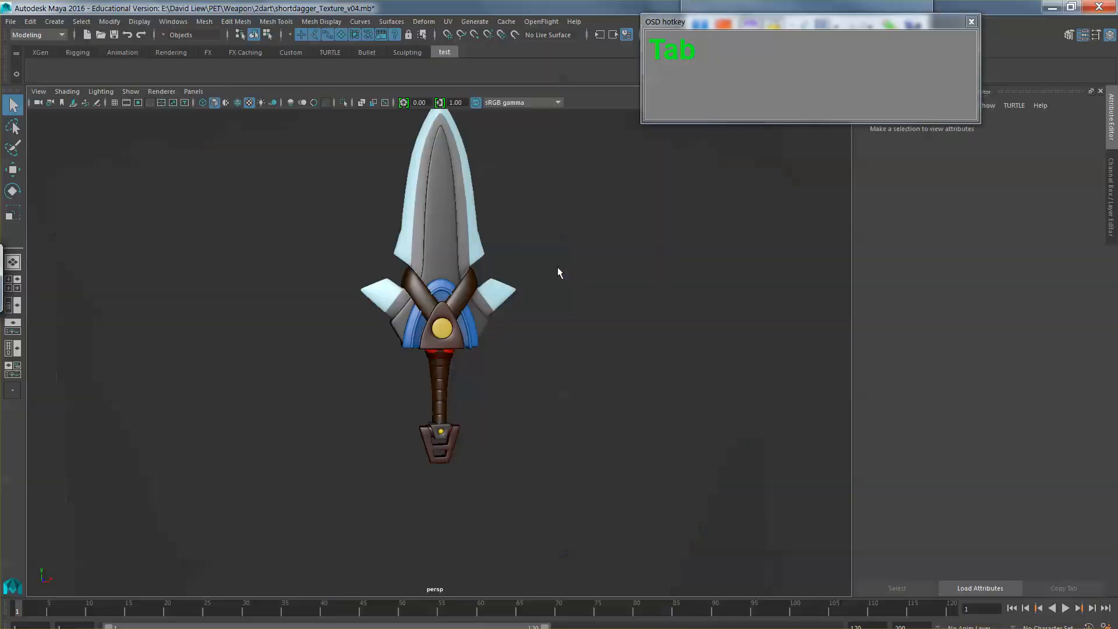
left_click(438, 356)
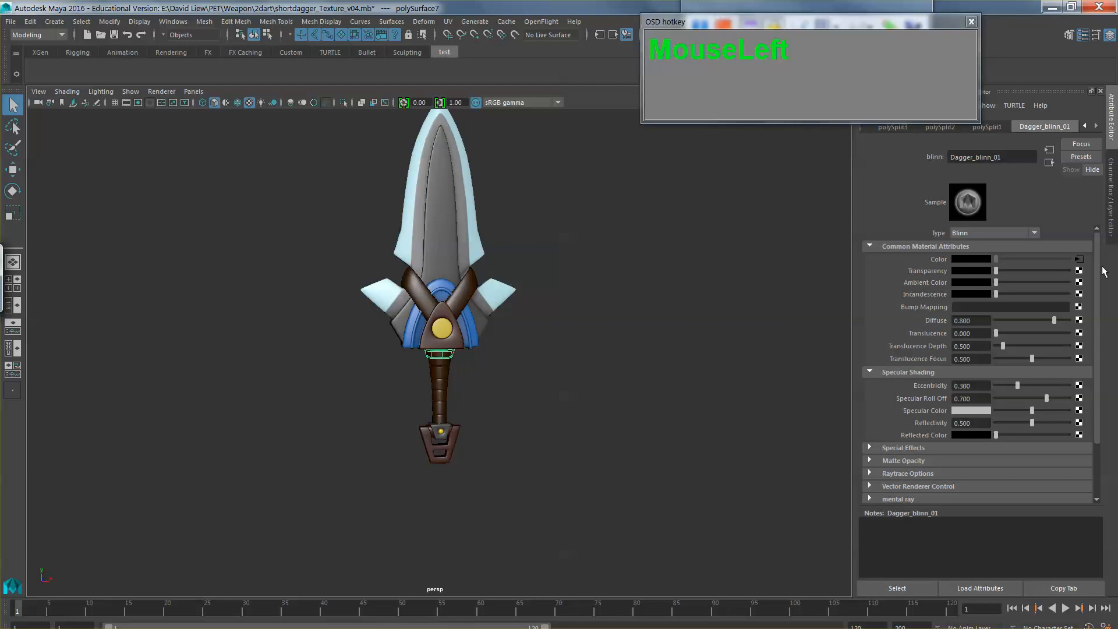
left_click(1079, 259)
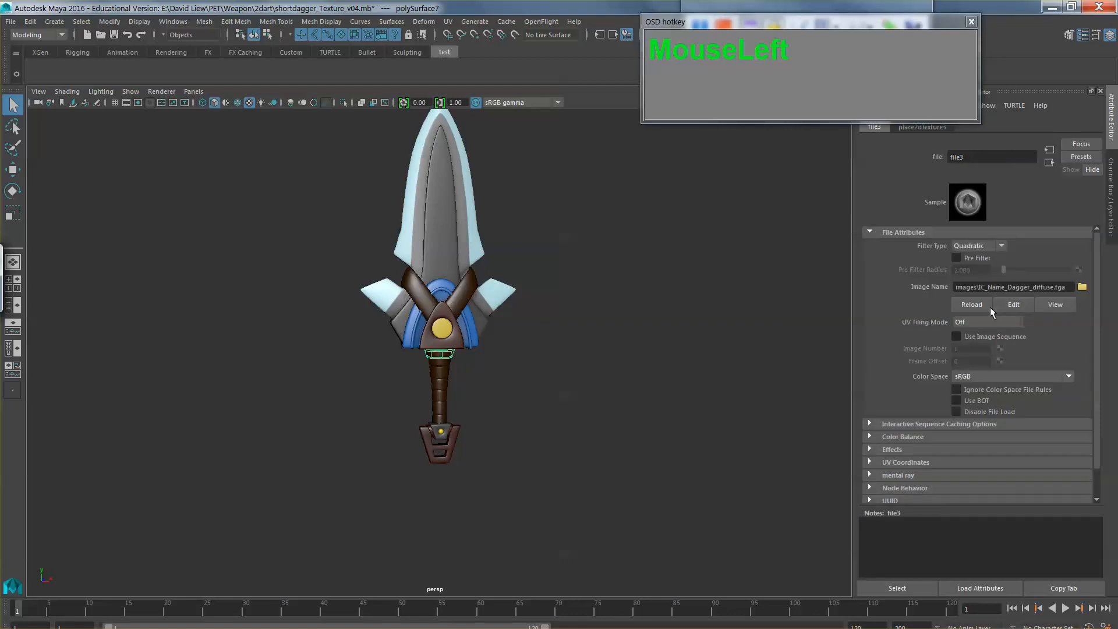
Step: Deselect the collar and examine the trimmed red patches from around the dagger
left_click(644, 368)
scroll(629, 366, "up", 2)
left_click_drag(629, 367, 518, 406)
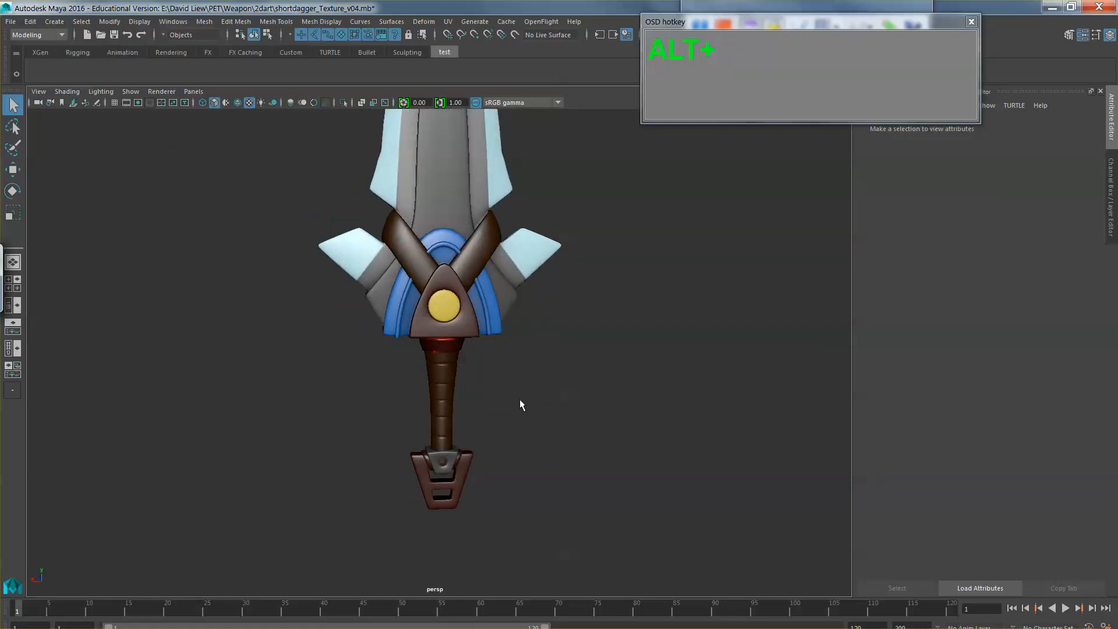
Step: Switch back to Photoshop and add a new layer between Layer 12 and the collar's leather texture layer
key("alt+Tab")
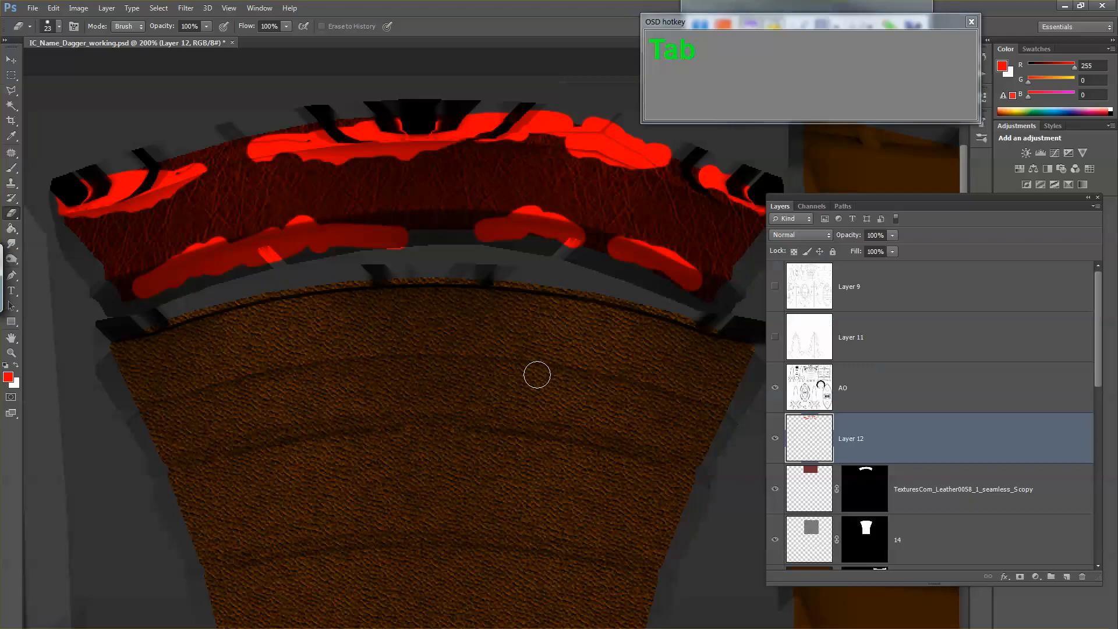
left_click(780, 449)
left_click(779, 442)
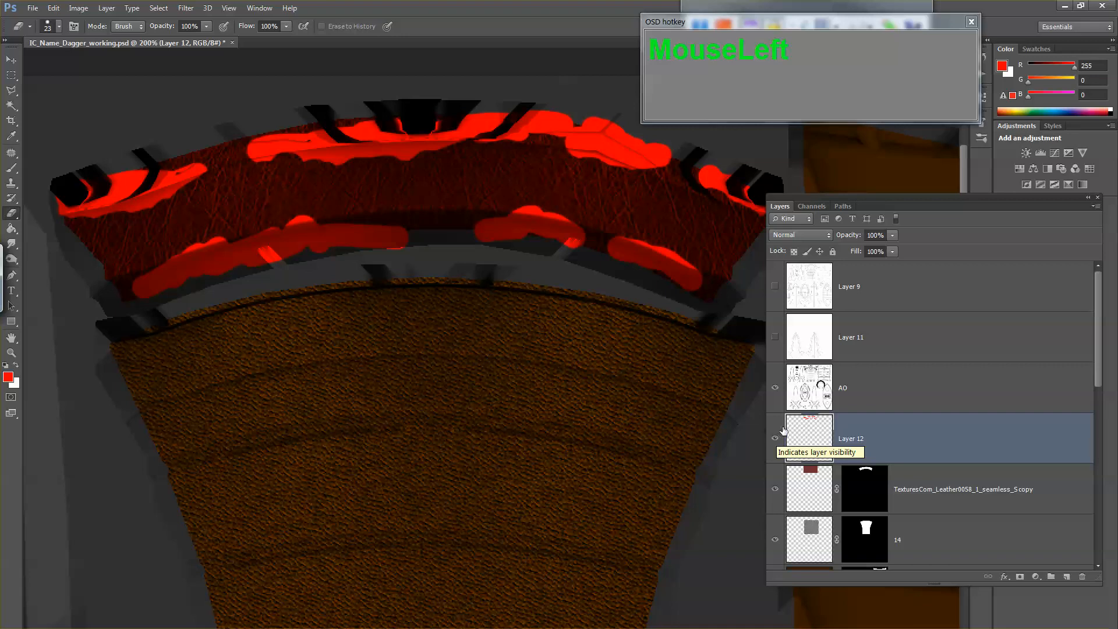
left_click(809, 492)
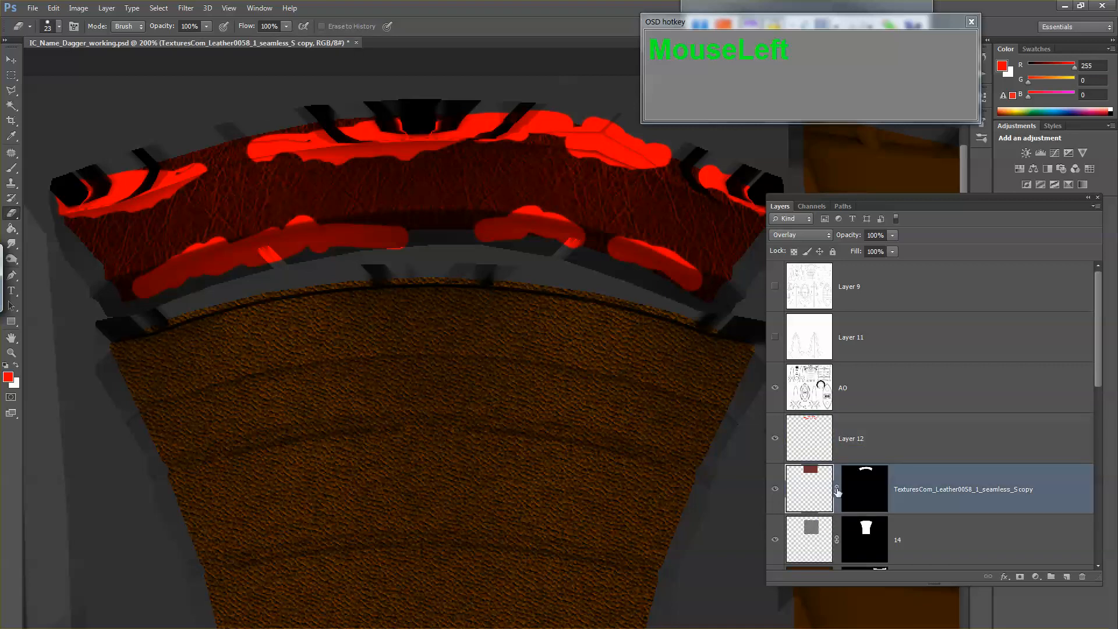
left_click(1065, 577)
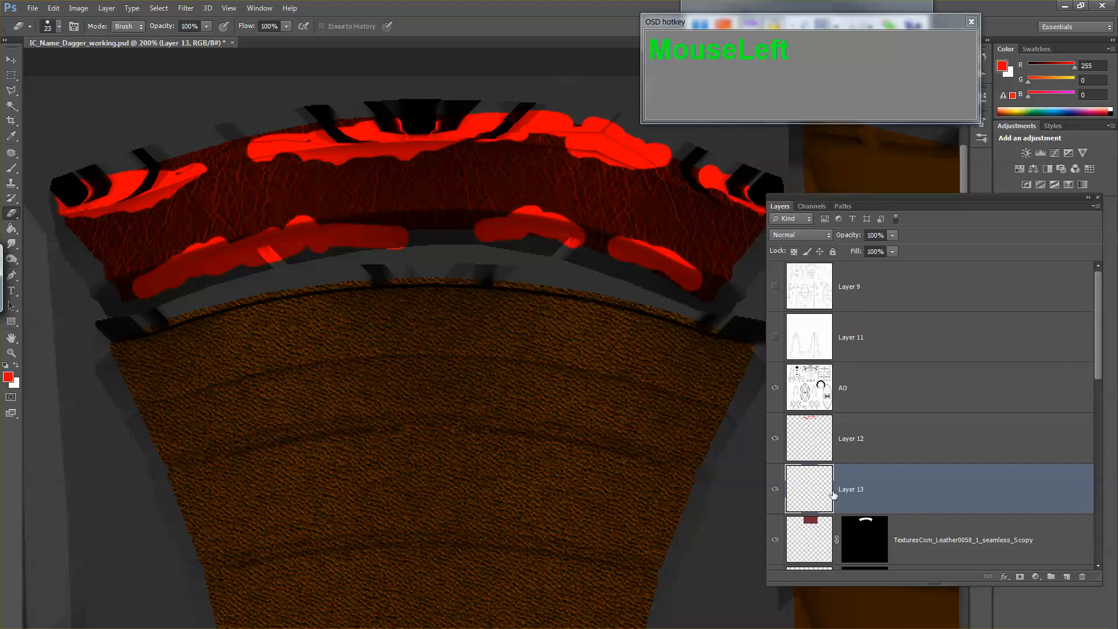
Step: Load the collar leather layer's mask as a selection, fill it with white on Layer 13, and deselect
left_click(852, 539, "ctrl")
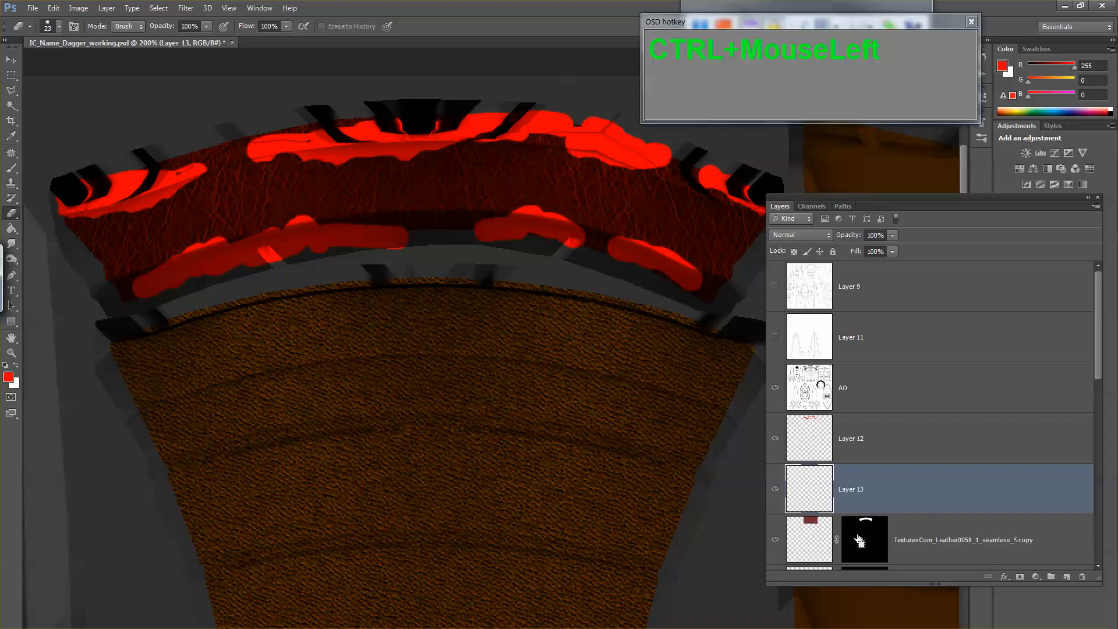
key("ctrl+BackSpace")
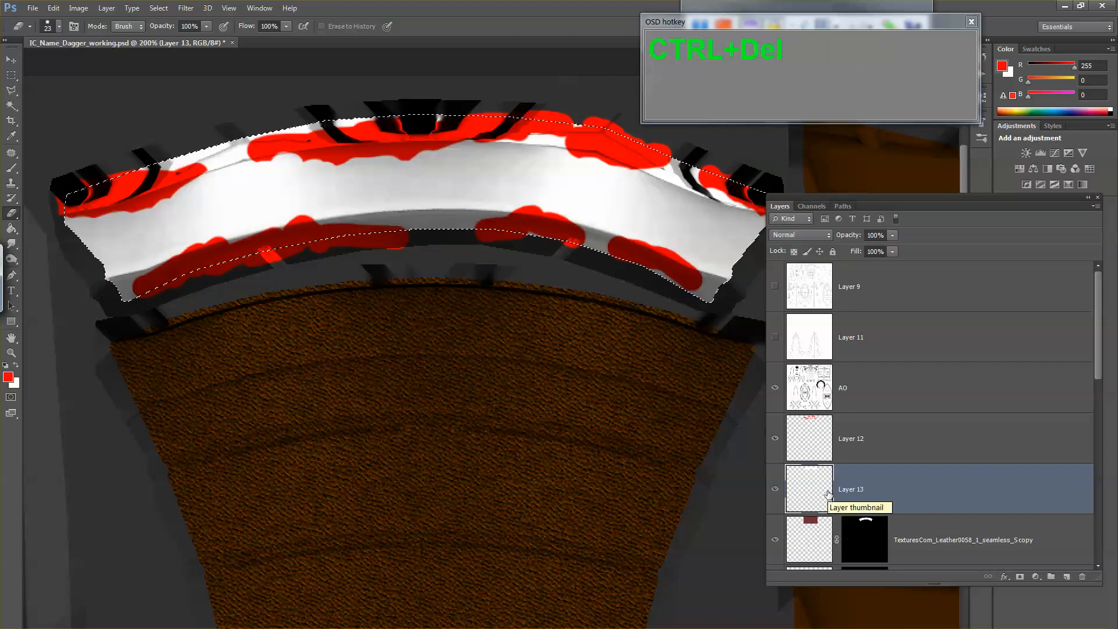
key("ctrl+d")
Step: Select the three red patches along the collar's lower edge on Layer 12 with the Magic Wand
left_click(814, 442)
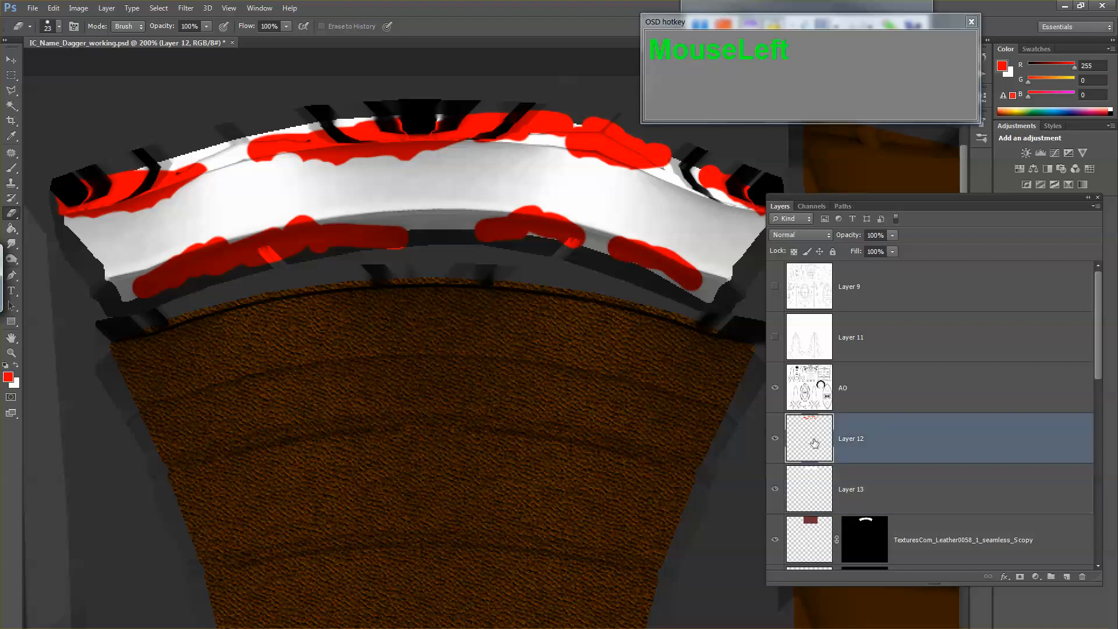
left_click(777, 440)
left_click(776, 440)
key("w")
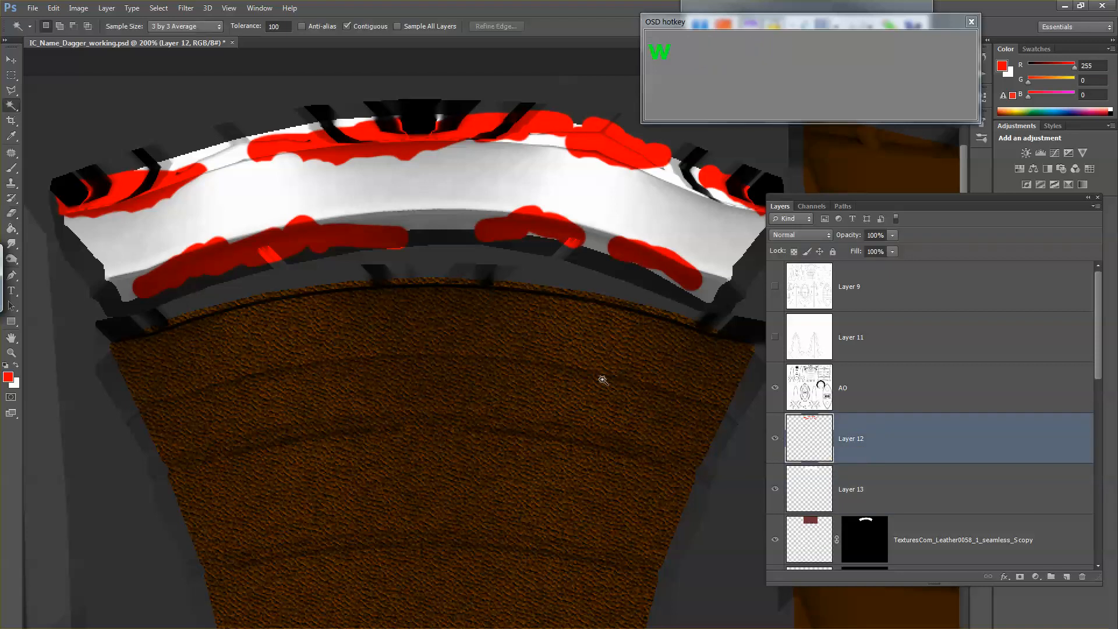
left_click(220, 251)
left_click(525, 240, "shift")
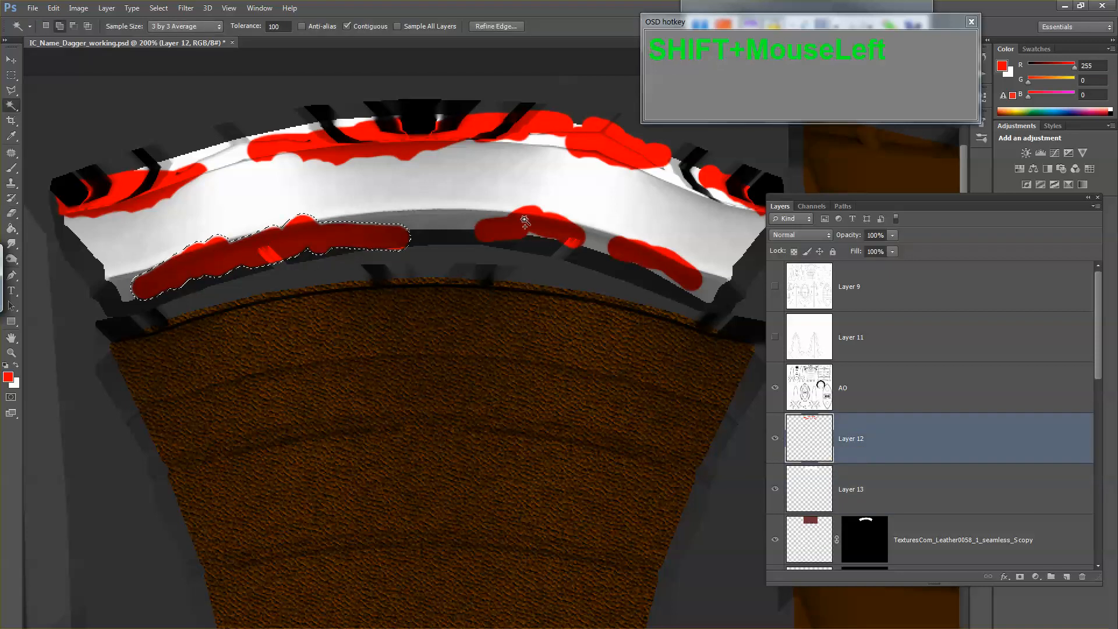
left_click(633, 250, "shift")
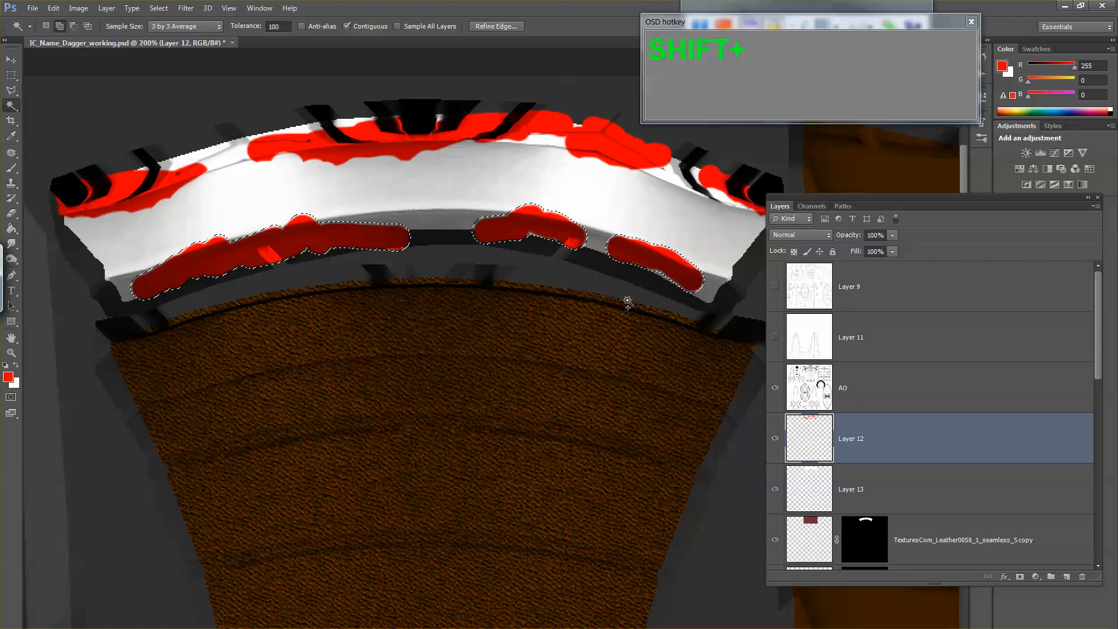
Step: Hide Layer 12 and add a layer mask to Layer 13 from the patch selection
left_click(775, 439)
left_click(867, 496)
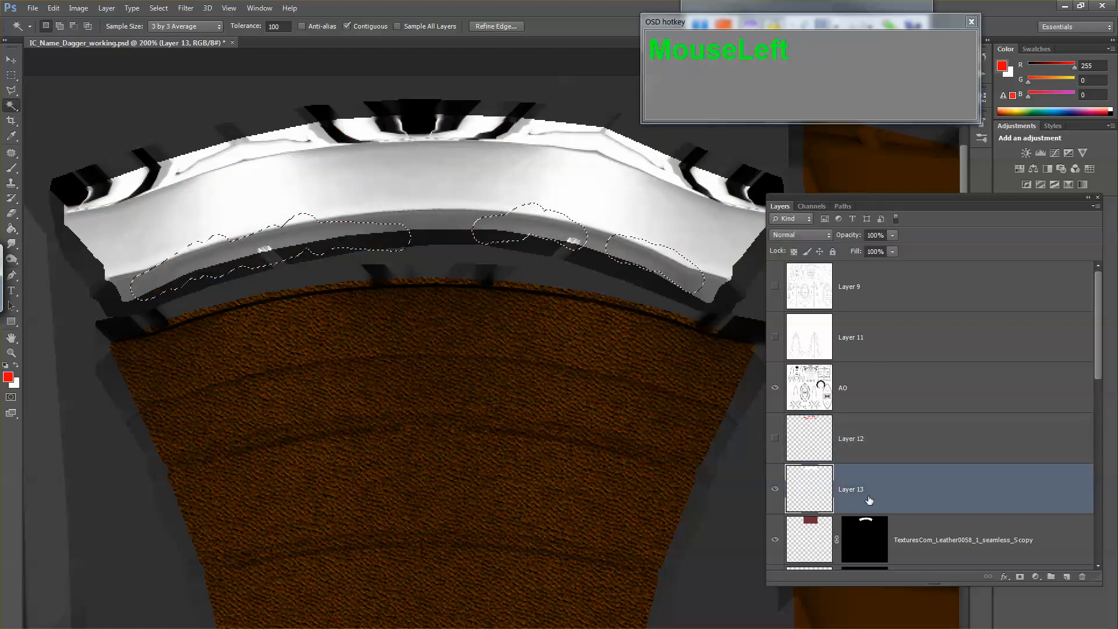
left_click(1018, 577)
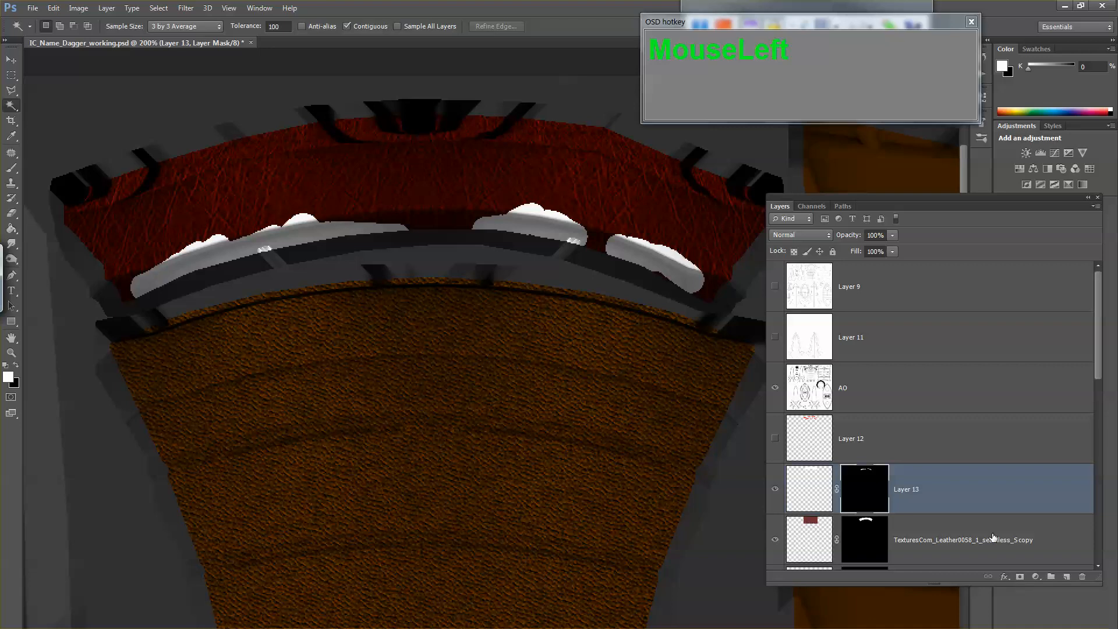
Step: Switch to the Brush tool and choose the rough 60 px textured brush tip
key("e")
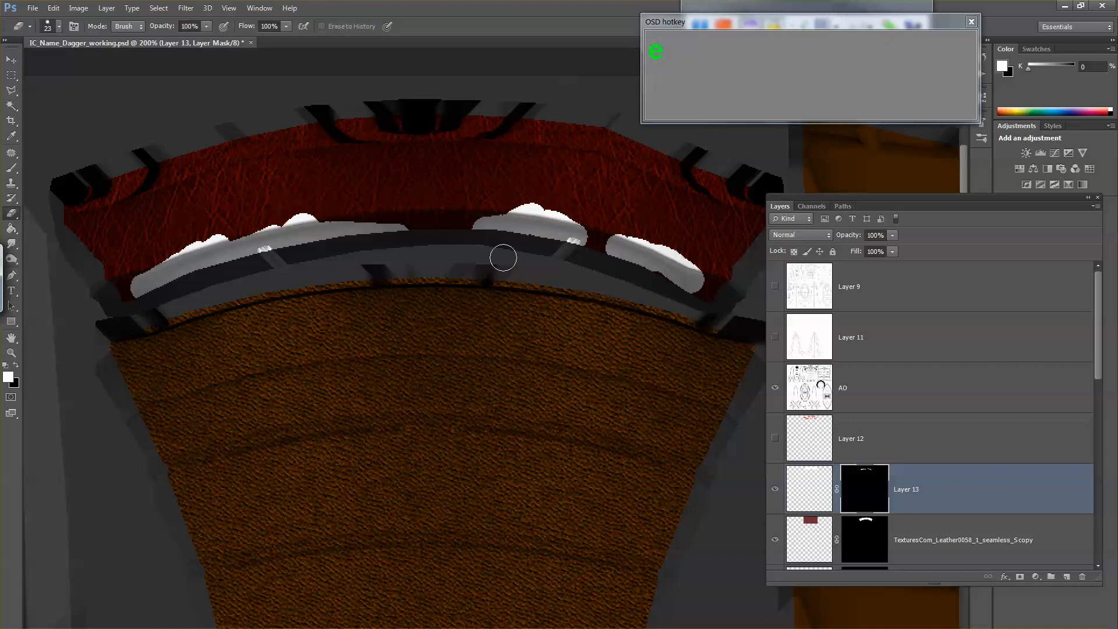
key("b")
right_click(503, 257)
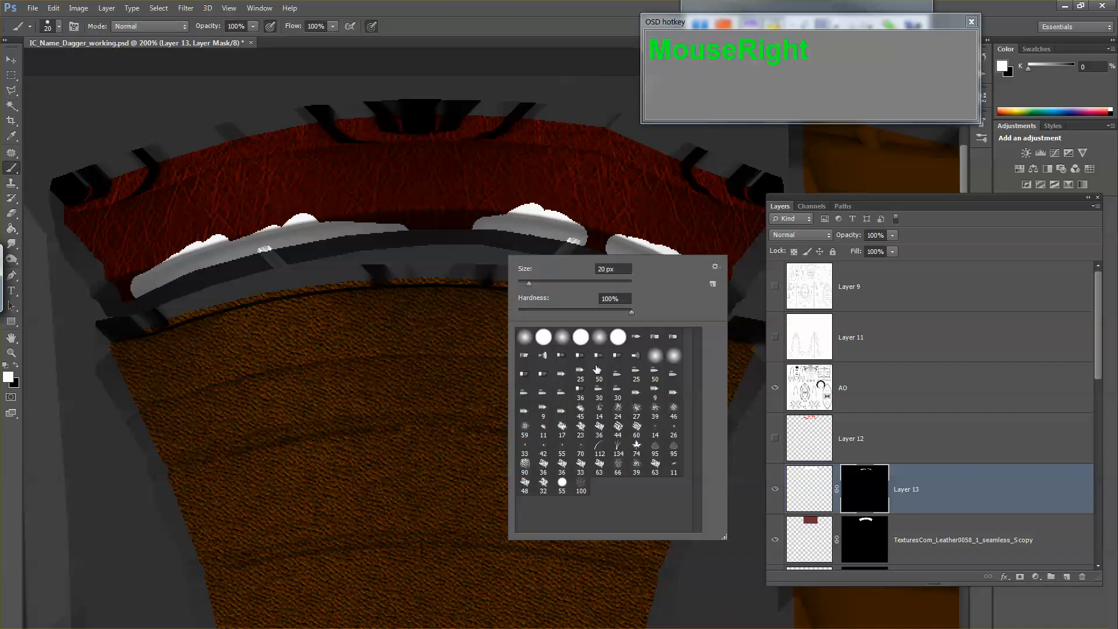
left_click(636, 428)
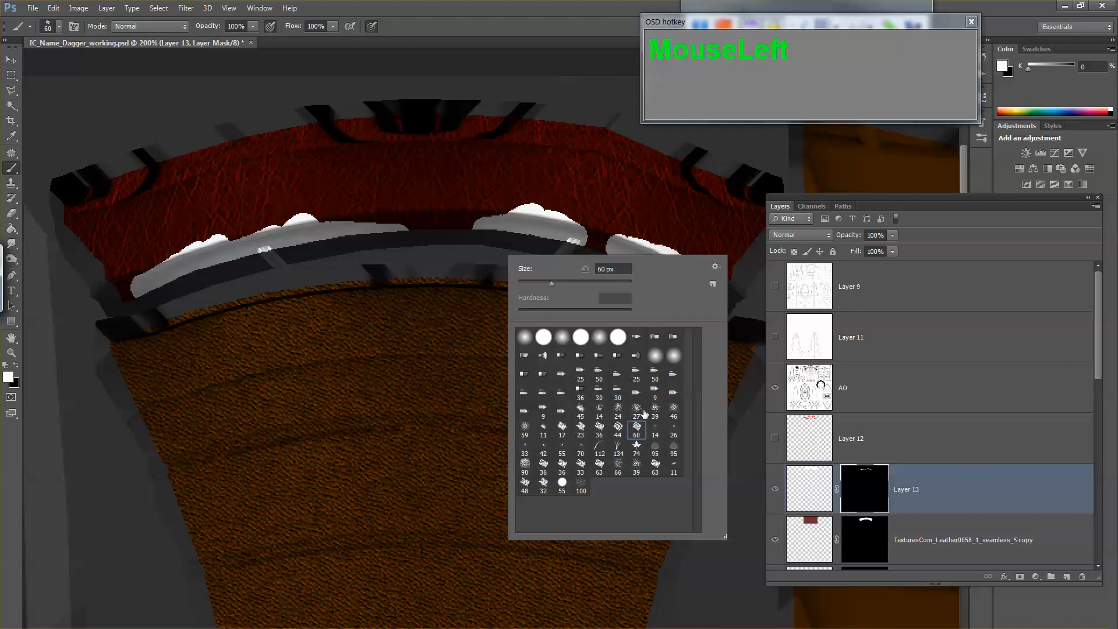
left_click(403, 201)
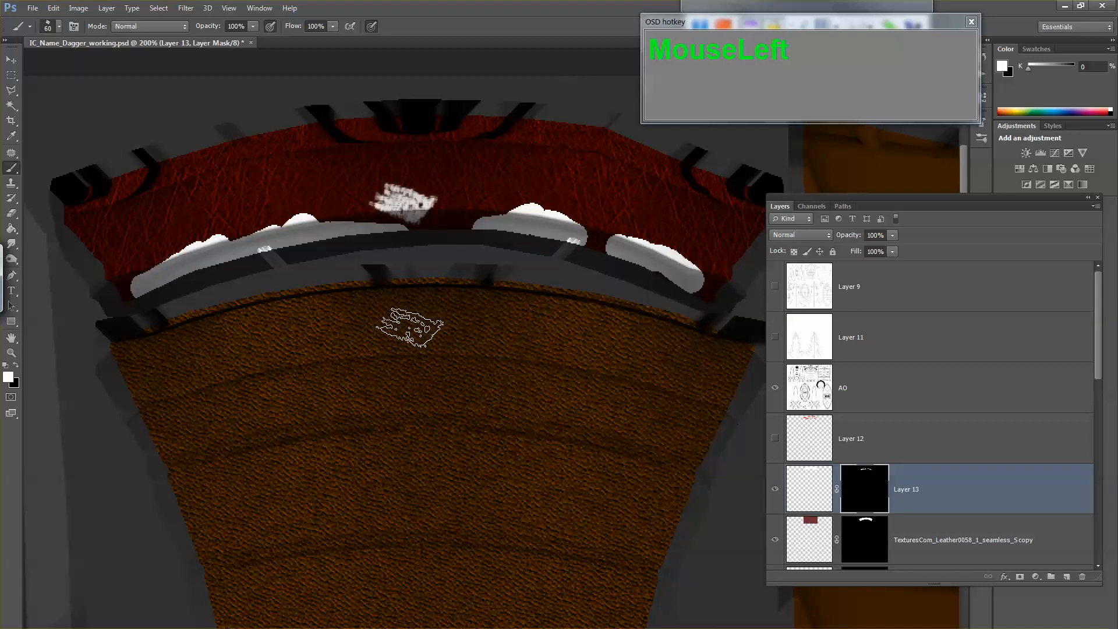
key("ctrl+z")
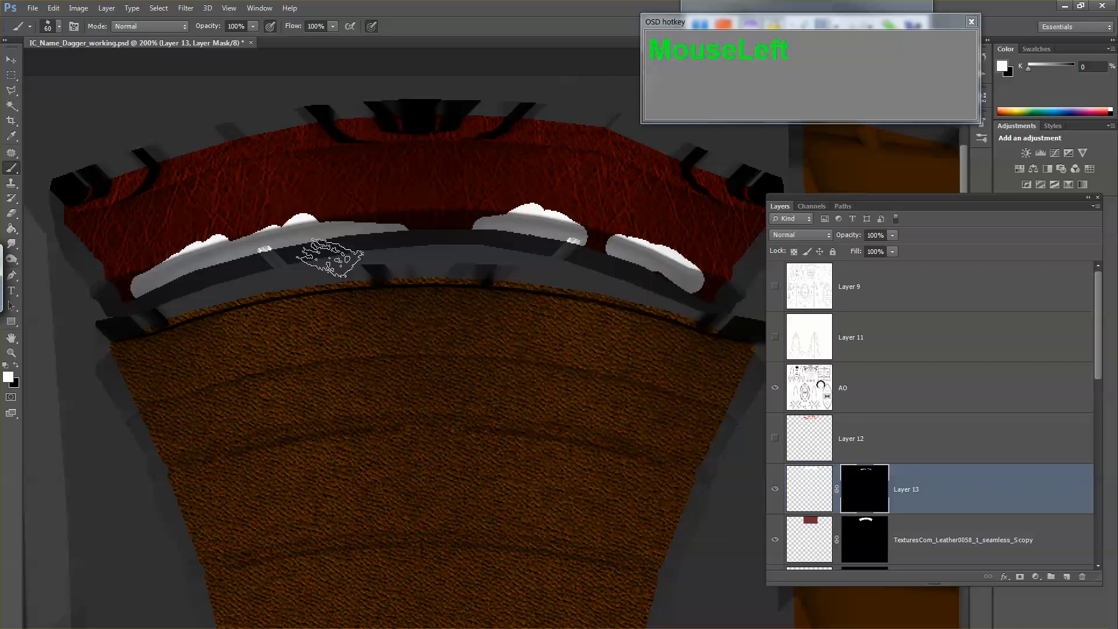
left_click(327, 211)
key("ctrl+z")
Step: Reduce the brush to 35 px and roughen the long left patch's upper edge on Layer 13's mask with white and black
key("[")
key("[")
key("[")
key("[")
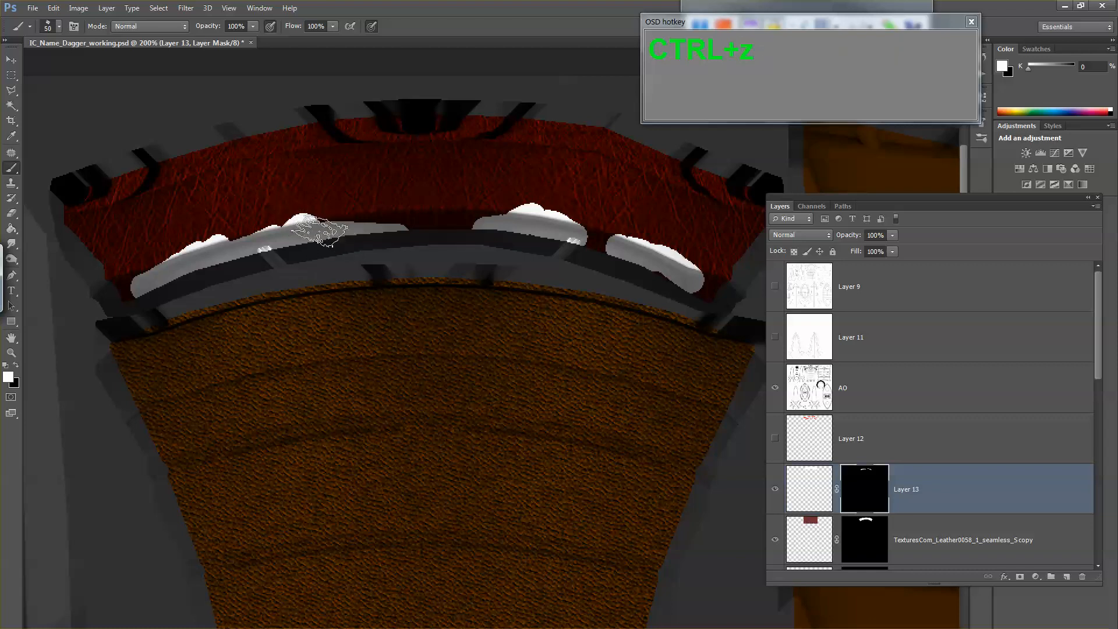
left_click(290, 231)
mouse_move(288, 231)
left_mouse_down()
mouse_move(204, 259)
mouse_move(215, 237)
mouse_move(225, 242)
mouse_move(145, 286)
mouse_move(265, 238)
left_mouse_up()
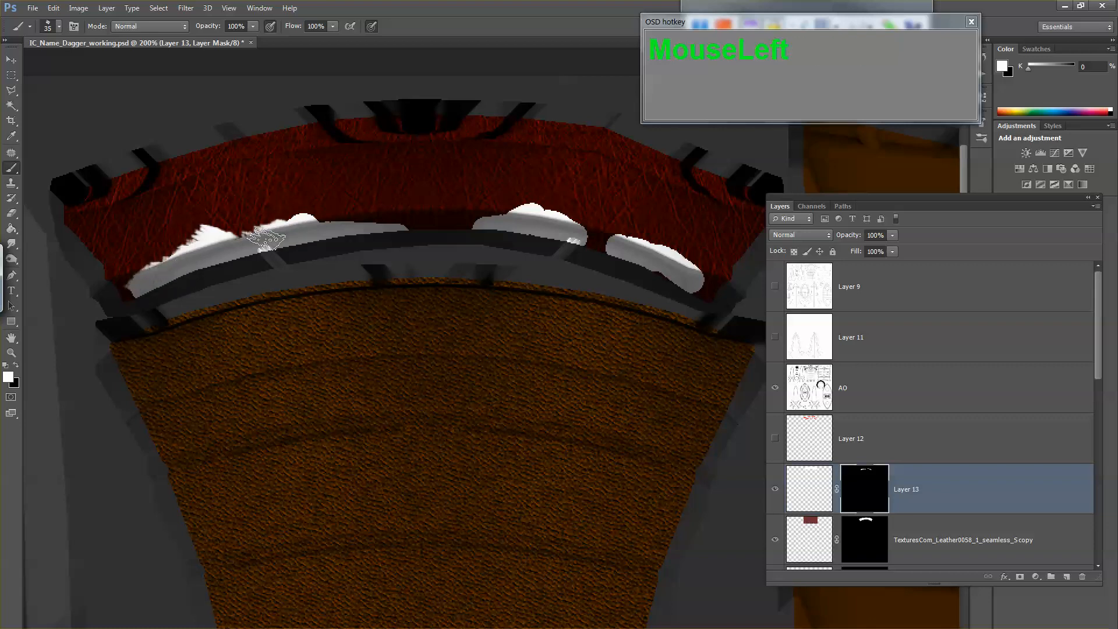
key("x")
left_click_drag(192, 221, 312, 206)
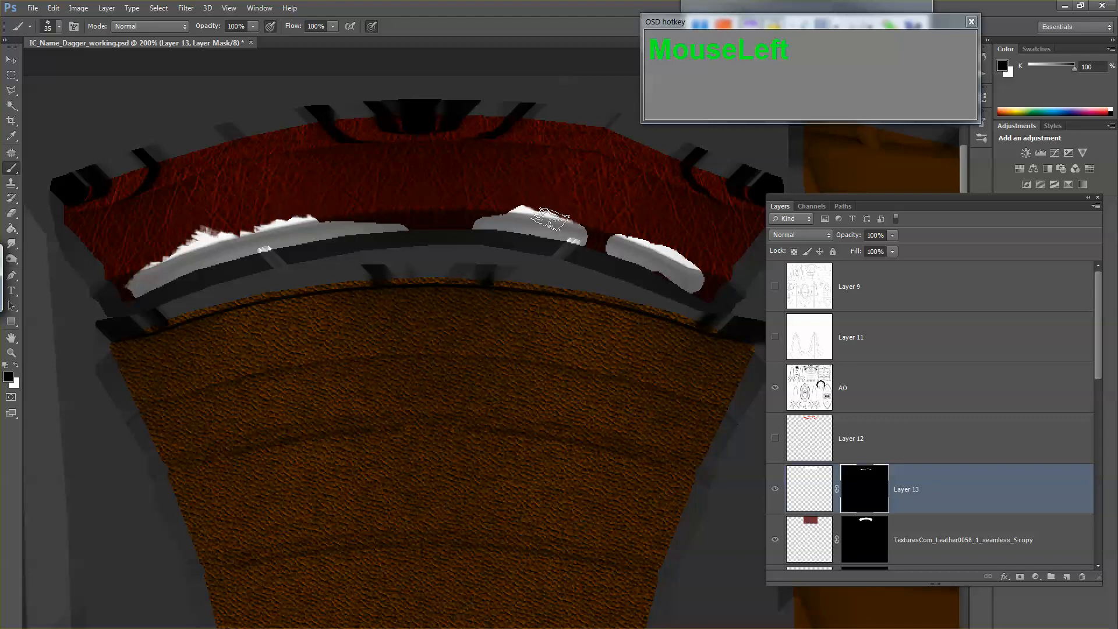
Step: Roughen the upper edges of the middle and right patches on the mask, and compare the collar with Layer 13 hidden and shown
key("x")
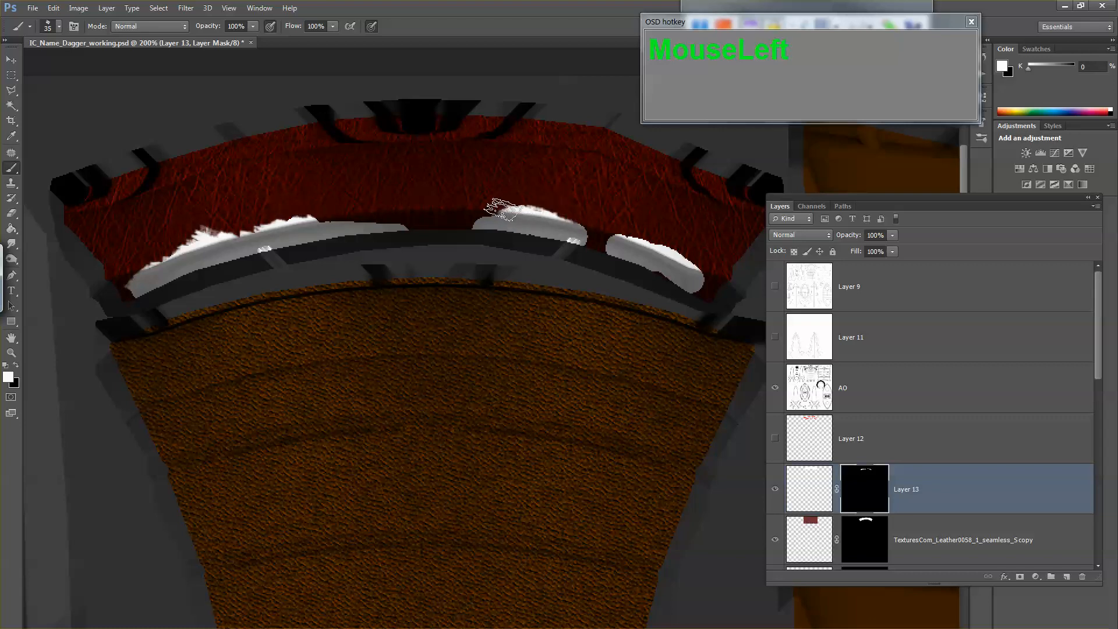
key("x")
left_click_drag(511, 200, 547, 198)
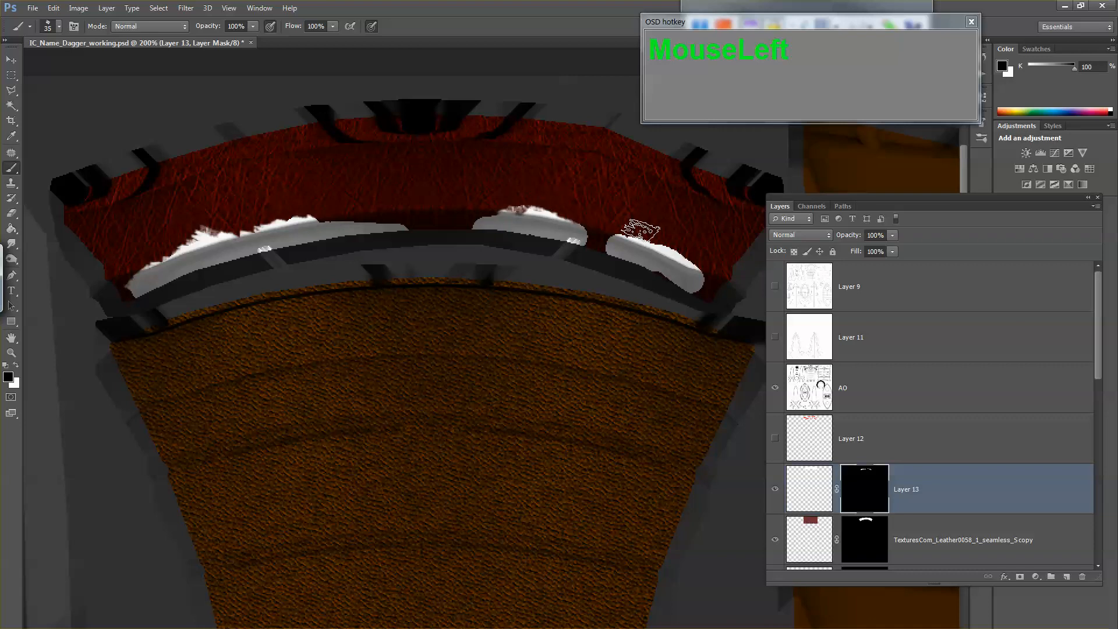
key("x")
key("x")
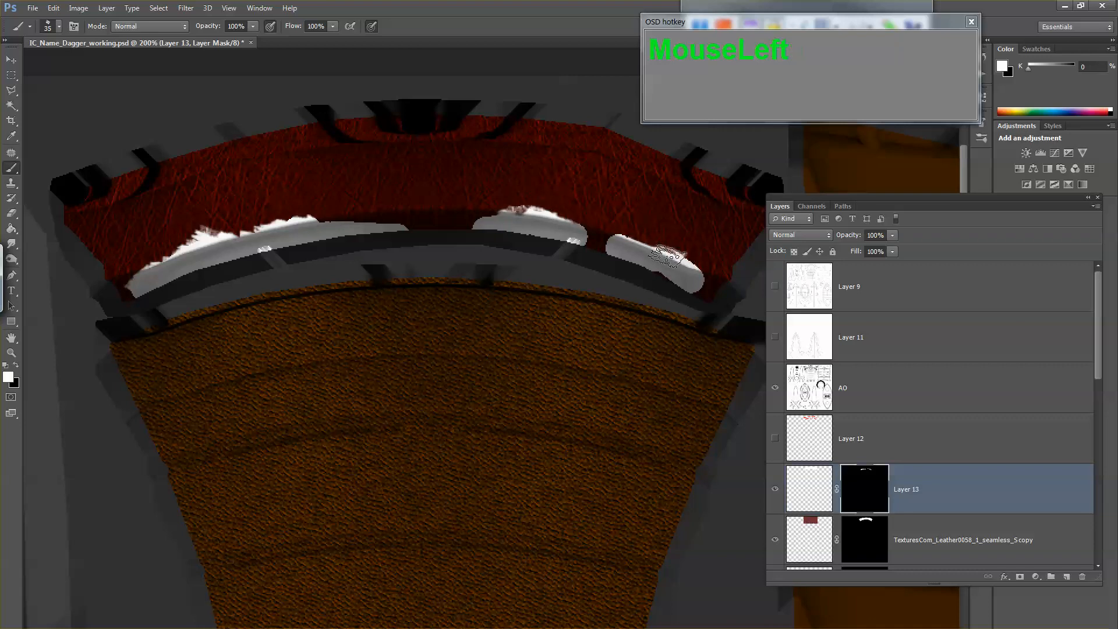
left_click(688, 249)
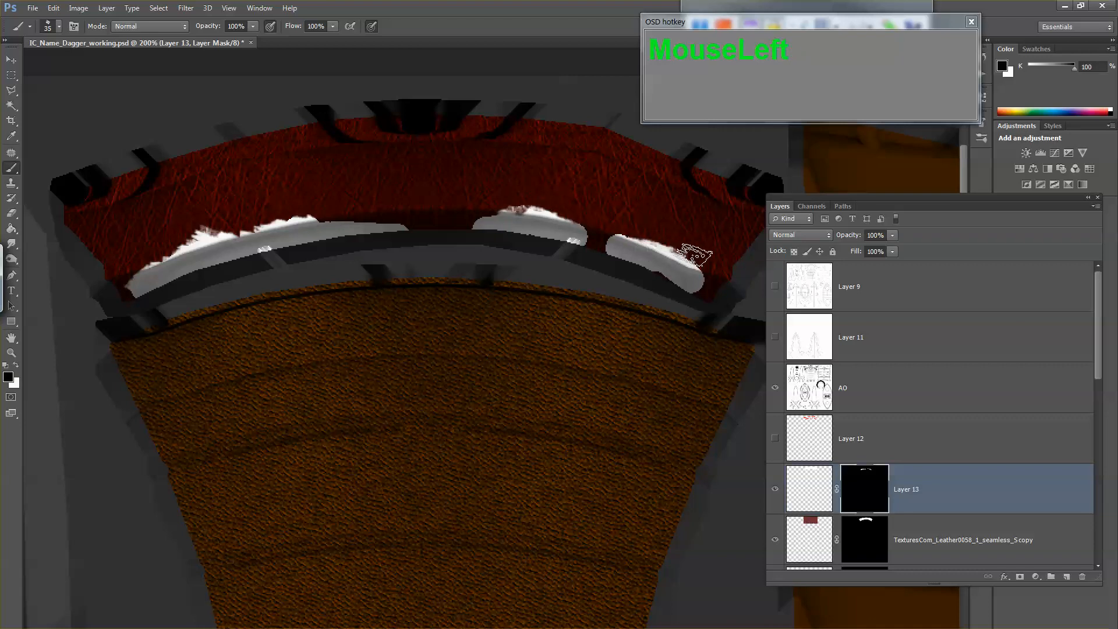
left_click(779, 492)
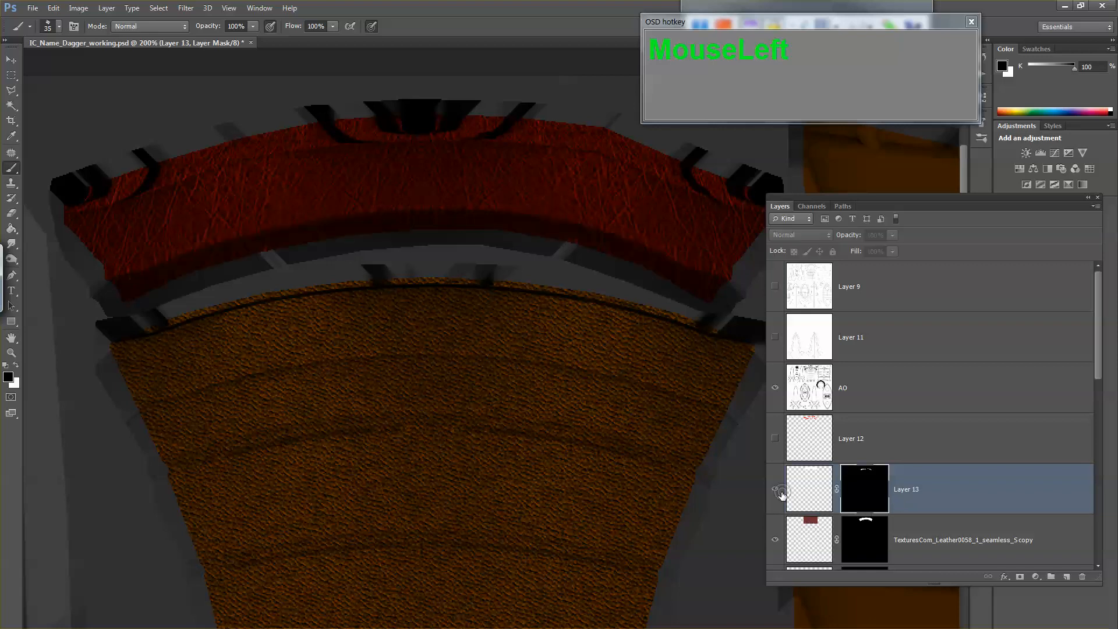
left_click(780, 492)
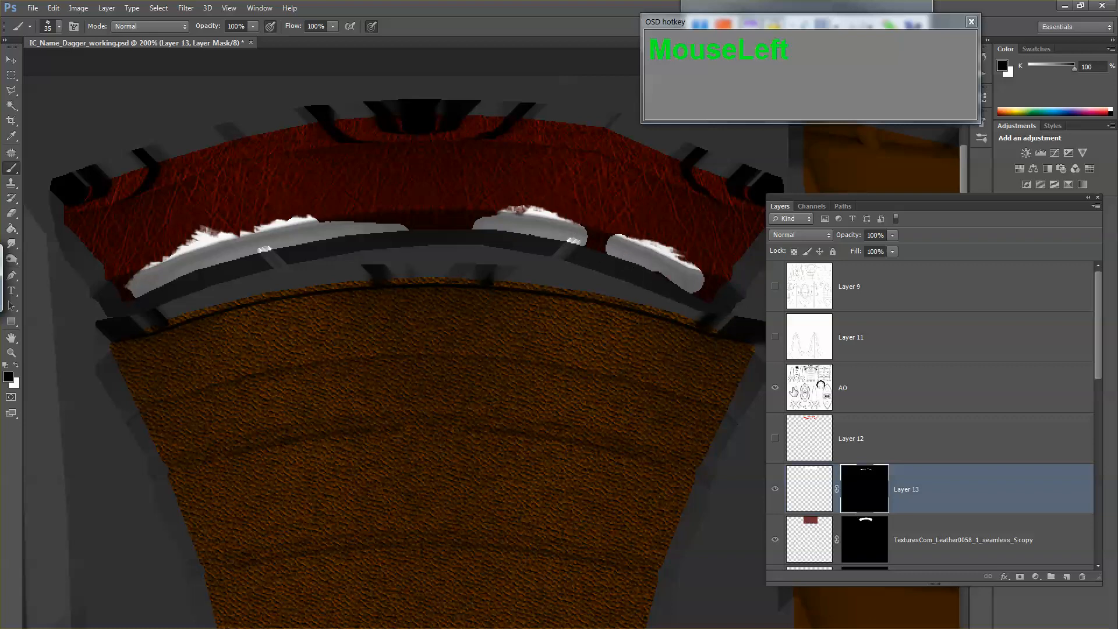
Step: Place TexturesCom_Leather0109_S.jpg from the leather texture folder into the dagger document in Photoshop
key("alt+Tab")
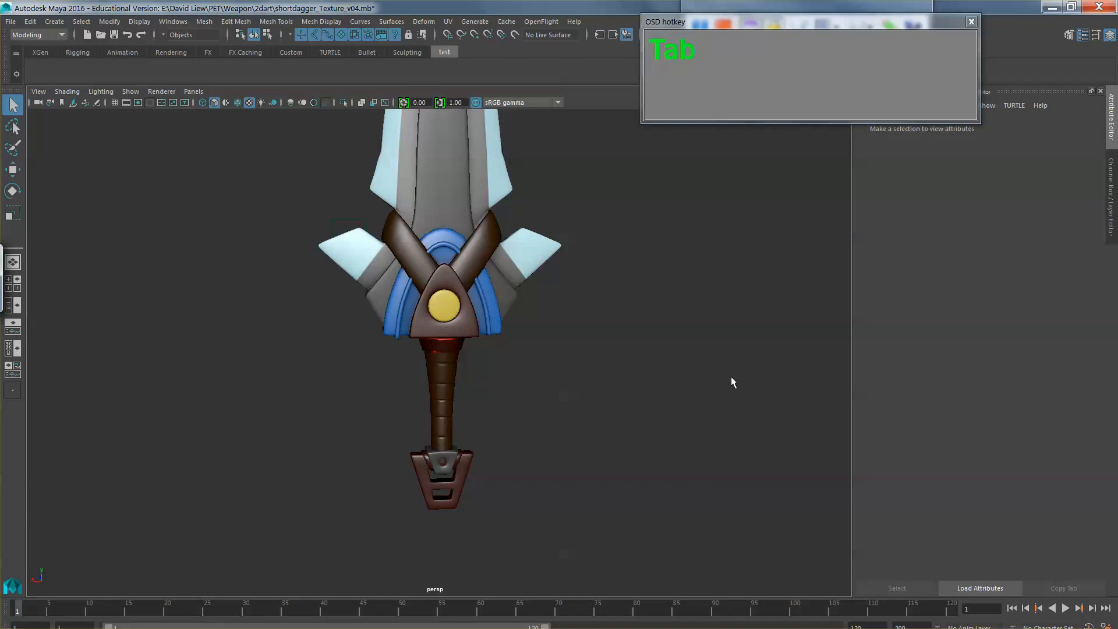
key("alt+Tab")
key("alt+Tab")
key("alt+Tab")
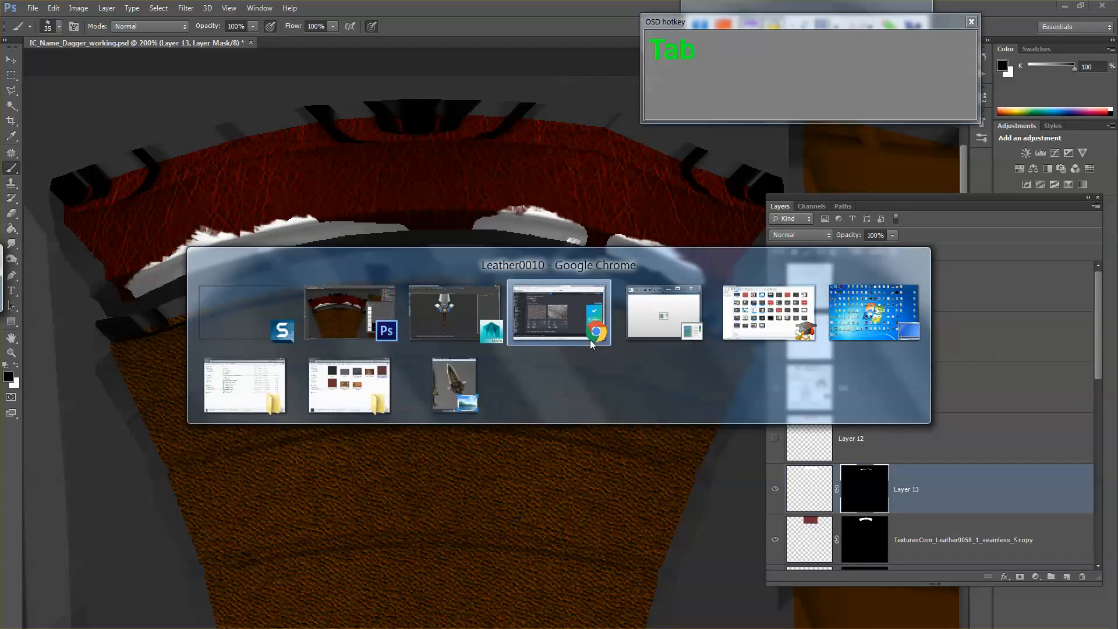
left_click(349, 386)
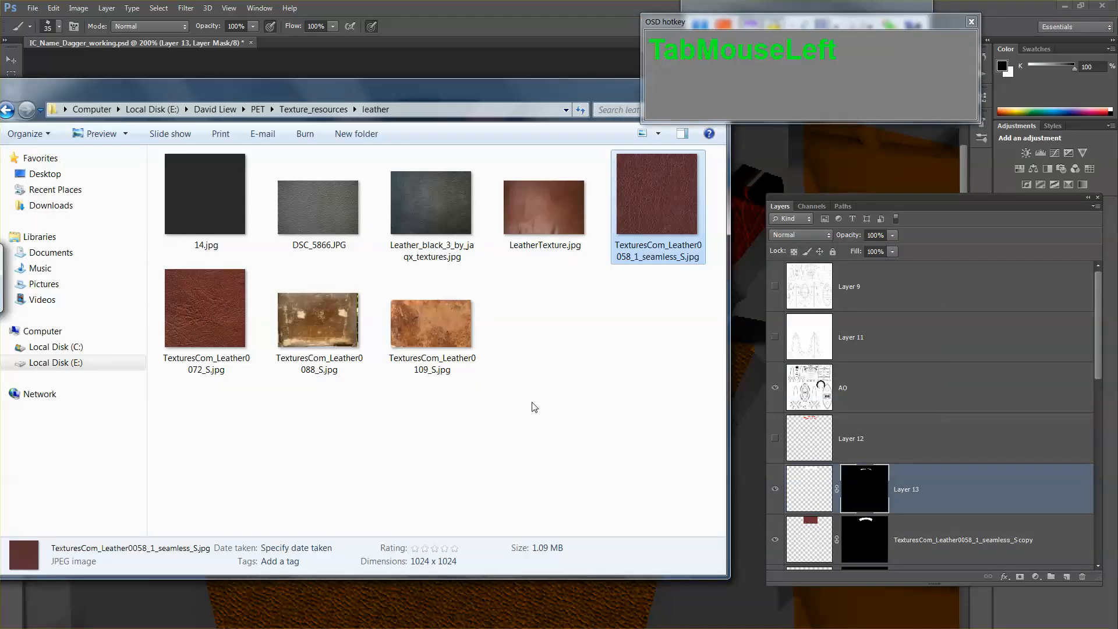
left_click(436, 319)
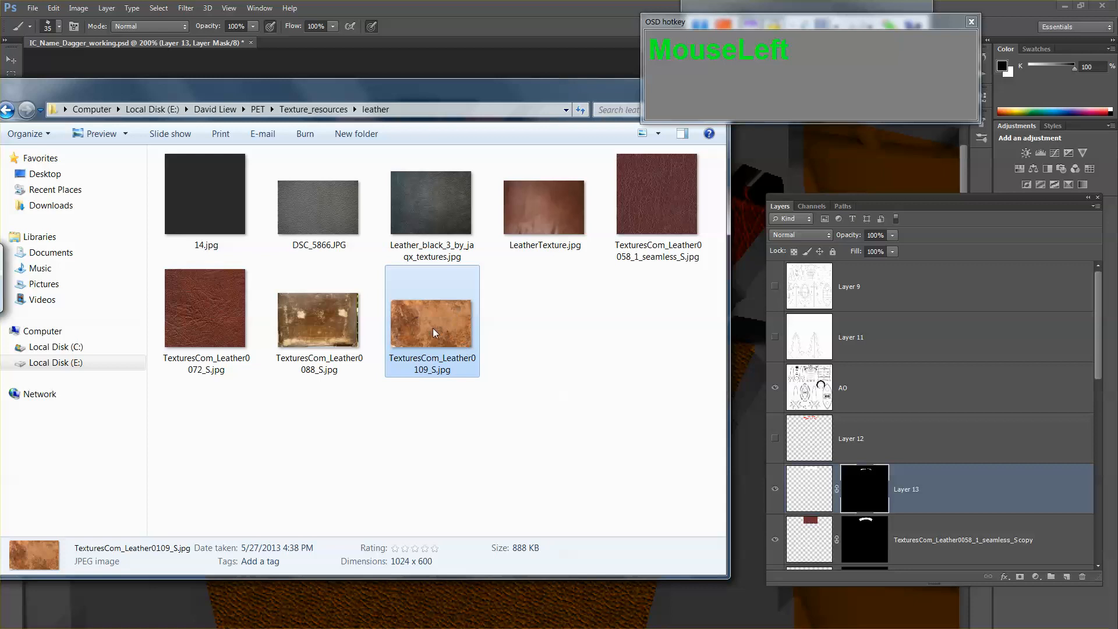
left_click_drag(441, 323, 744, 344)
Step: Scale the placed leather texture to about 189%, position it over the collar and apply the placement
left_click_drag(622, 392, 435, 301)
left_click_drag(484, 358, 585, 404)
left_click_drag(527, 354, 630, 400)
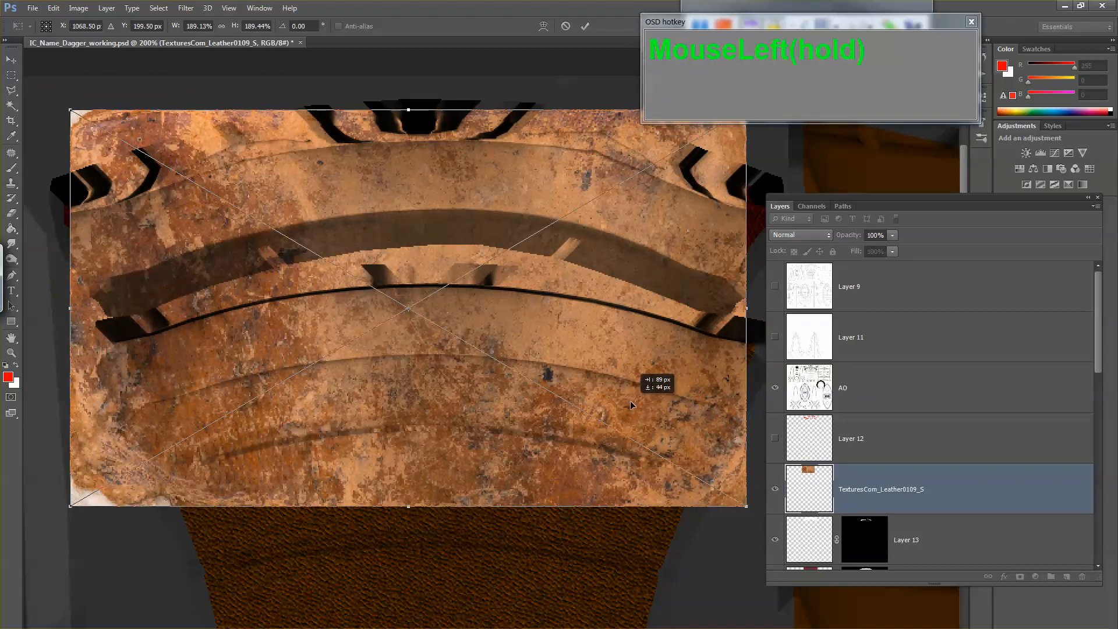
key("Return")
Step: Mask the TexturesCom_Leather0109_S layer with a selection from Layer 13's mask, and delete Layer 13
scroll(854, 484, "down", 2)
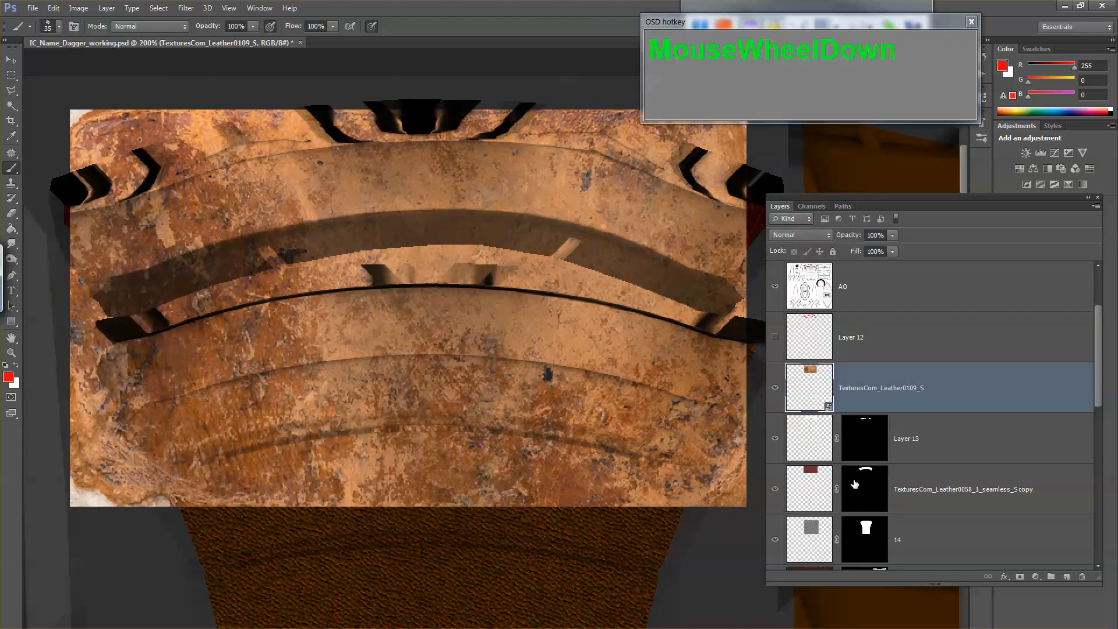
left_click(814, 390, "ctrl")
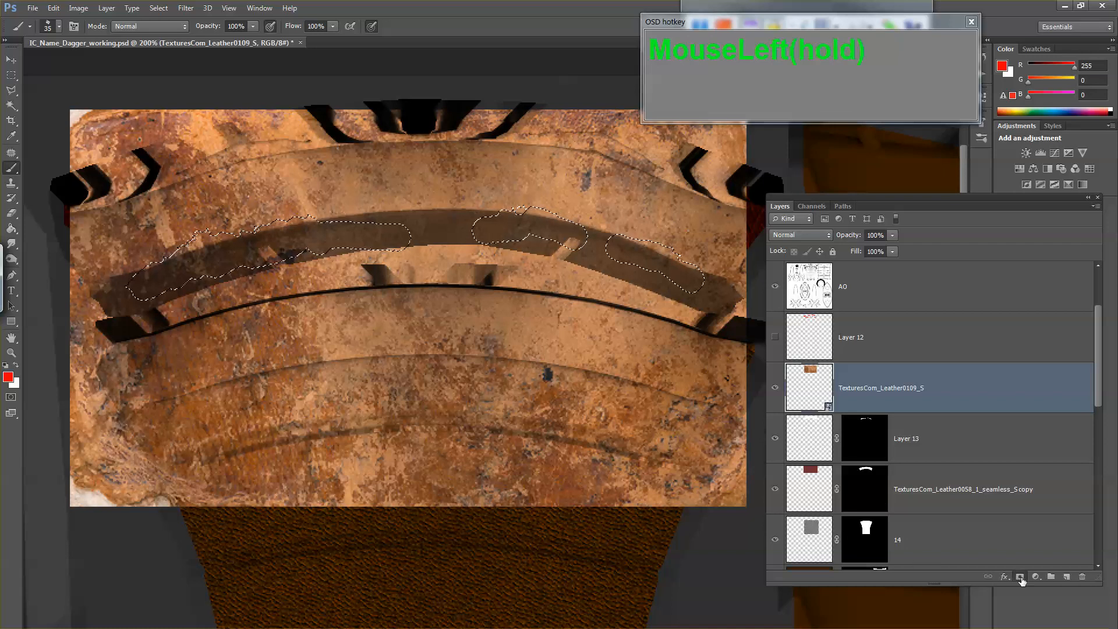
left_click(1019, 577)
left_click(806, 441)
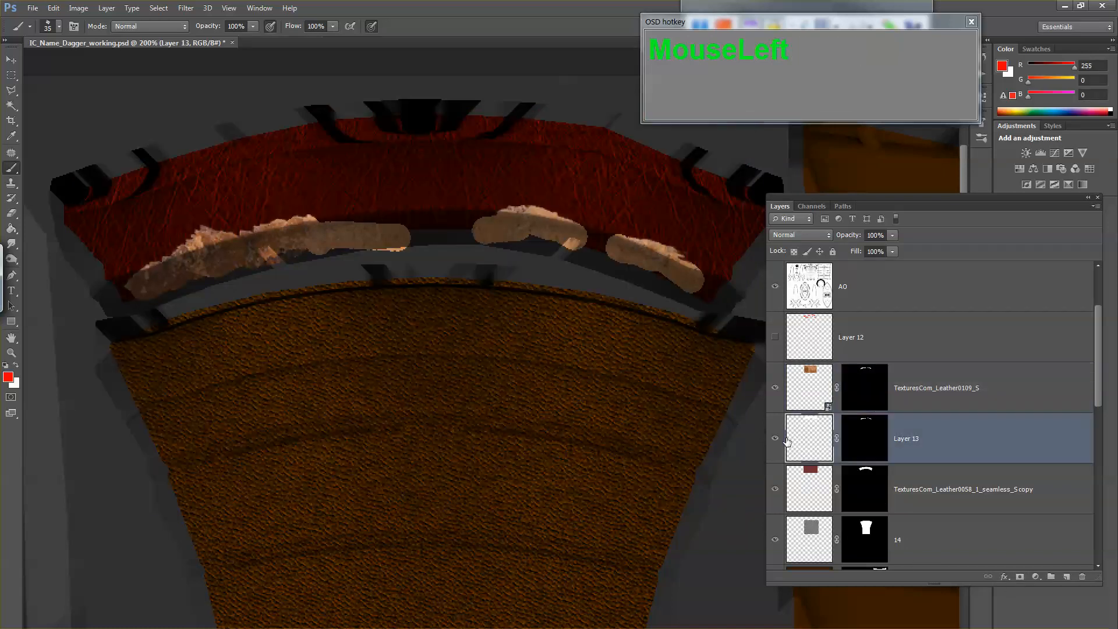
key("Delete")
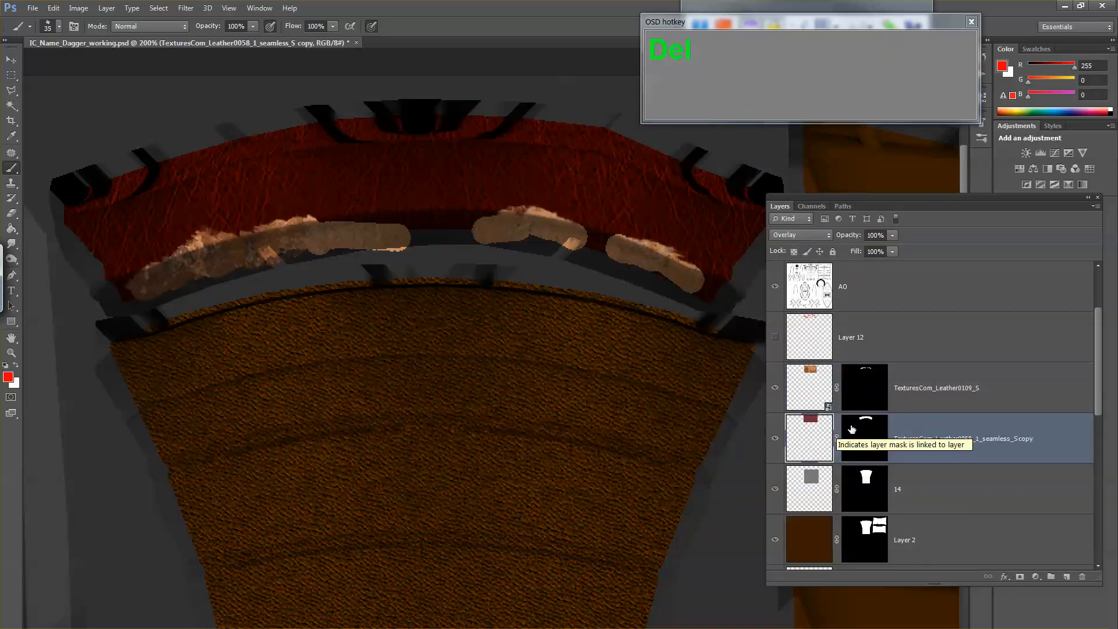
Step: Compare the collar with the TexturesCom_Leather0109_S layer hidden and shown, and rasterize that layer
left_click(775, 388)
left_click(775, 388)
left_click(803, 388)
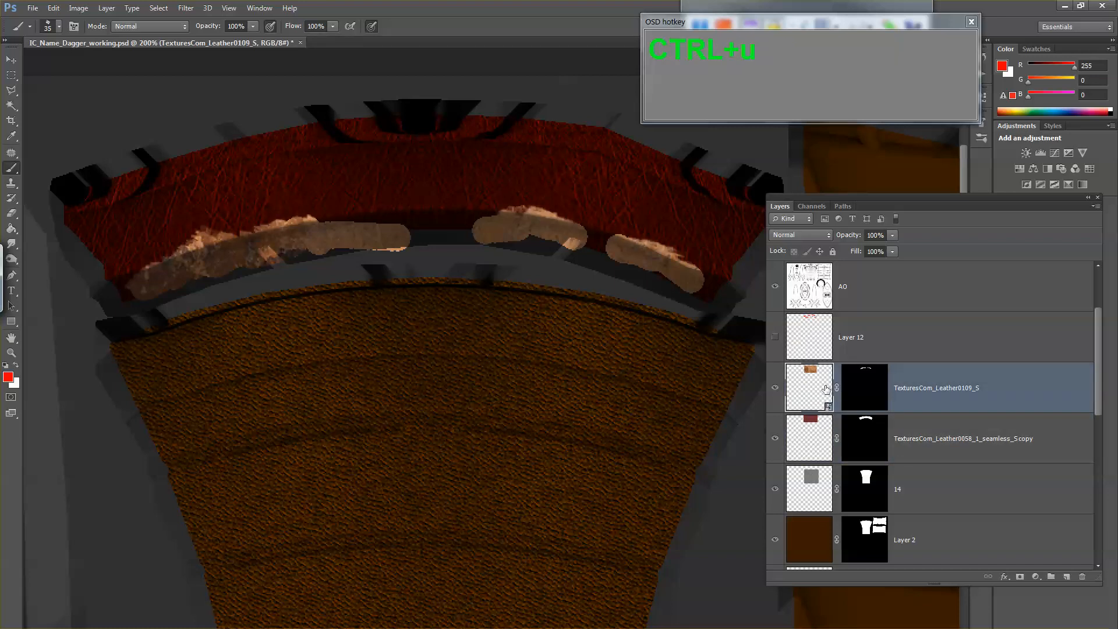
right_click(817, 388)
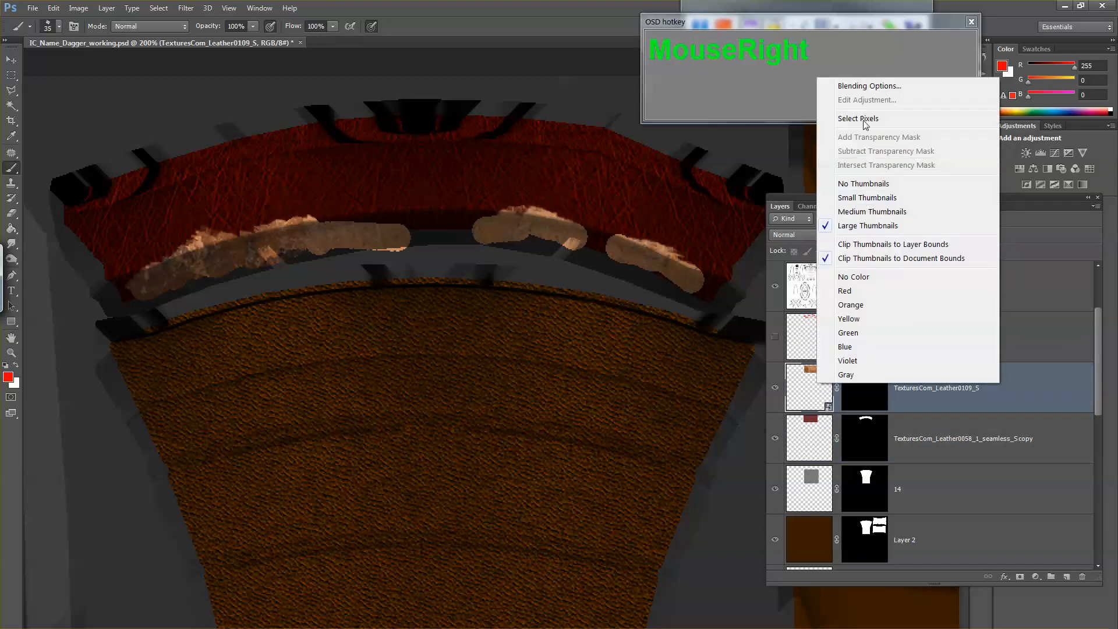
key("Escape")
right_click(1004, 389)
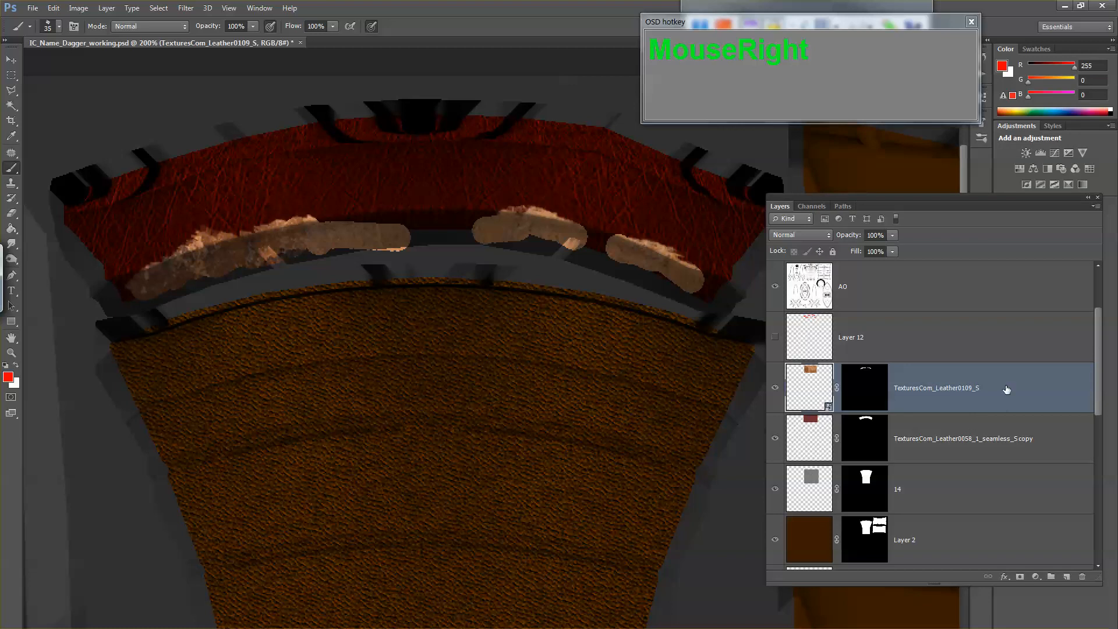
left_click(921, 318)
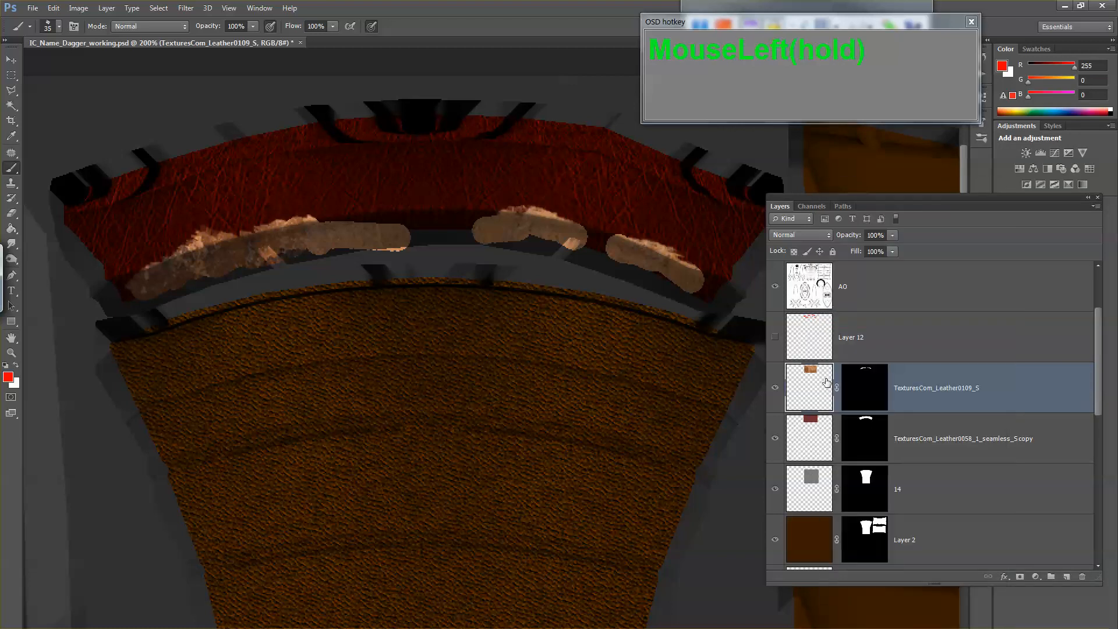
Step: Tone down the TexturesCom_Leather0109_S layer with Hue/Saturation, using saturation -27 and lightness -26
key("ctrl+u")
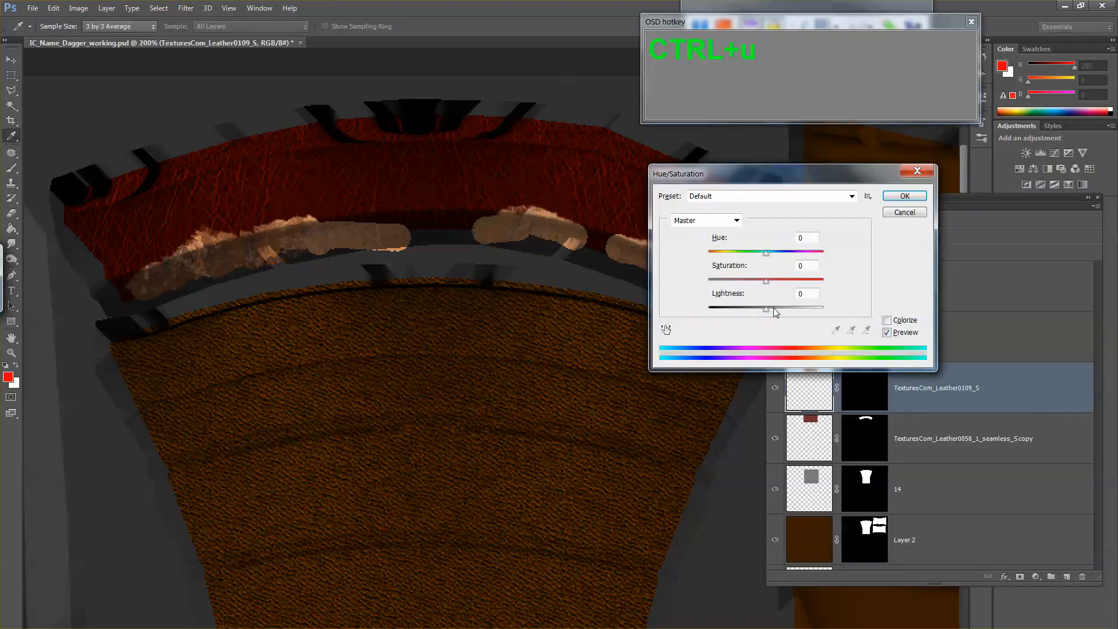
left_click_drag(773, 308, 750, 283)
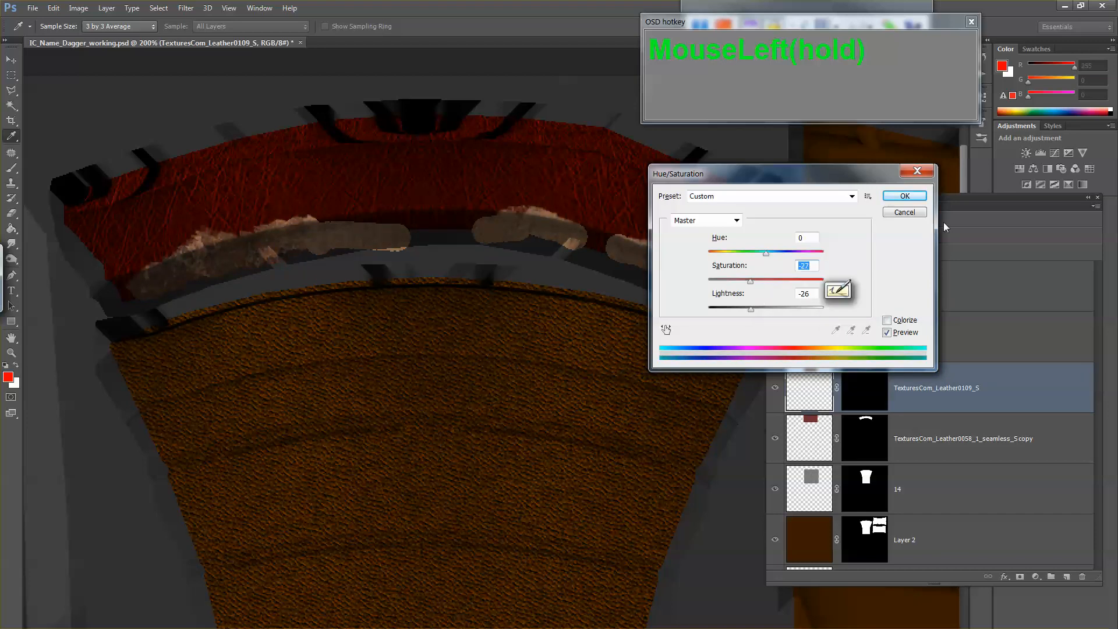
left_click(904, 196)
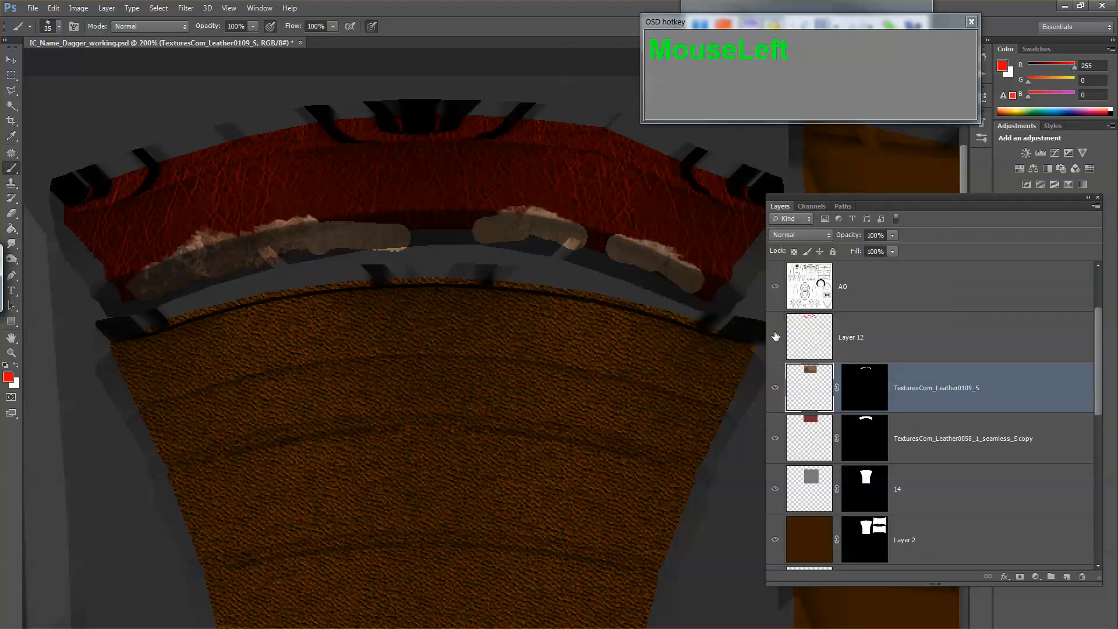
Step: Show and select Layer 12, and compare the collar with its red patches hidden and shown
left_click(774, 336)
left_click(809, 338)
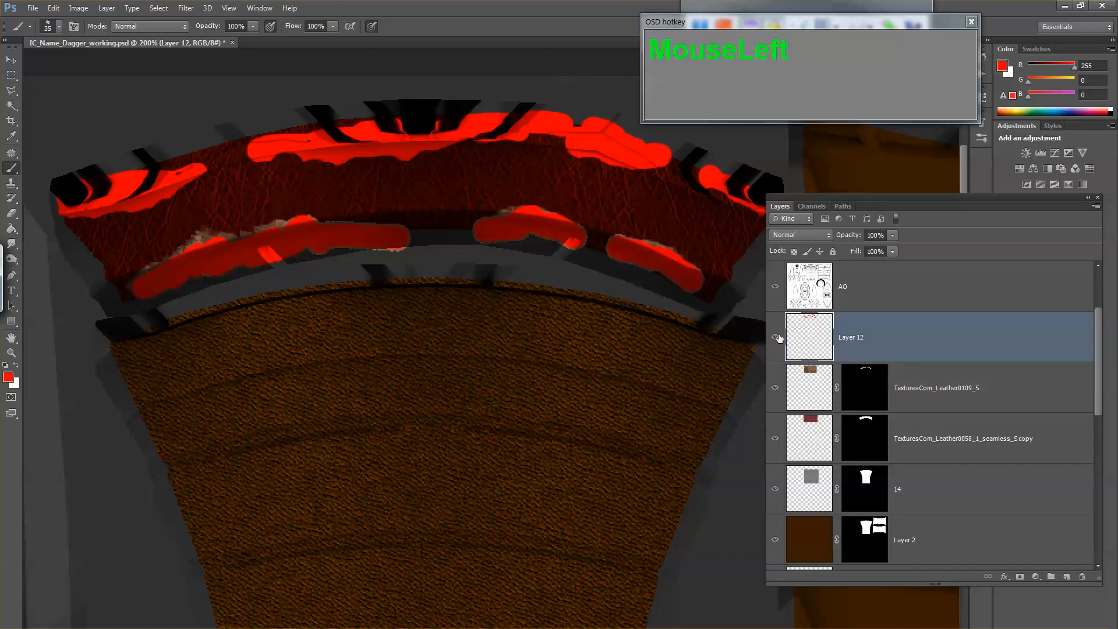
left_click(776, 338)
left_click(775, 338)
left_click(775, 338)
left_click(775, 339)
left_click(775, 339)
left_click(775, 339)
Step: Set Layer 12's blending mode to Multiply and compare the collar with the layer hidden and shown
left_click(801, 235)
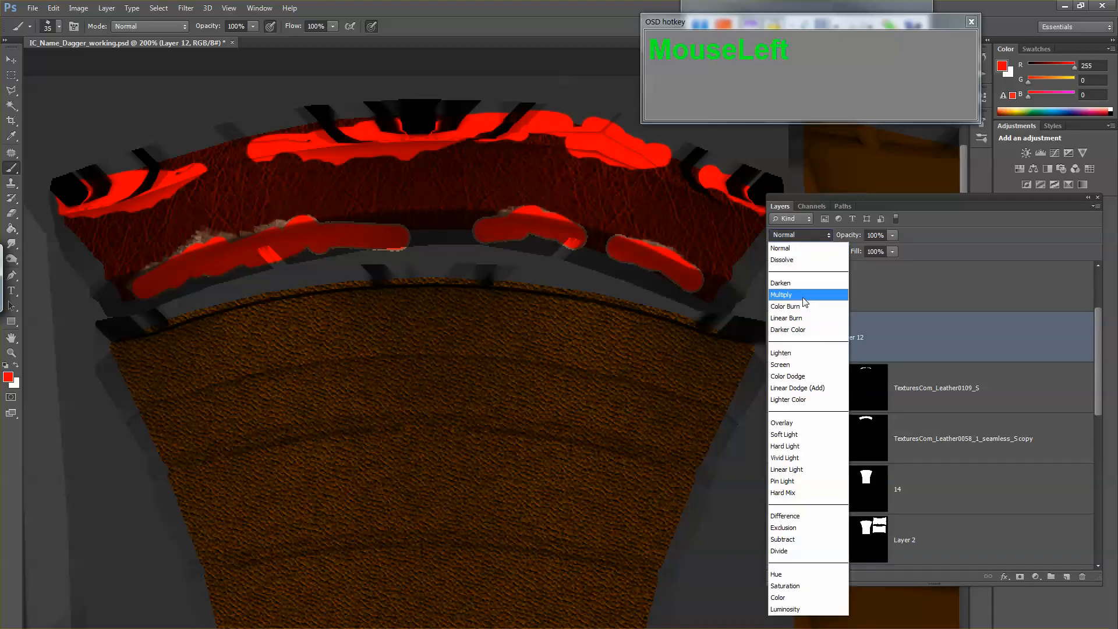
left_click(803, 294)
left_click(777, 339)
left_click(776, 339)
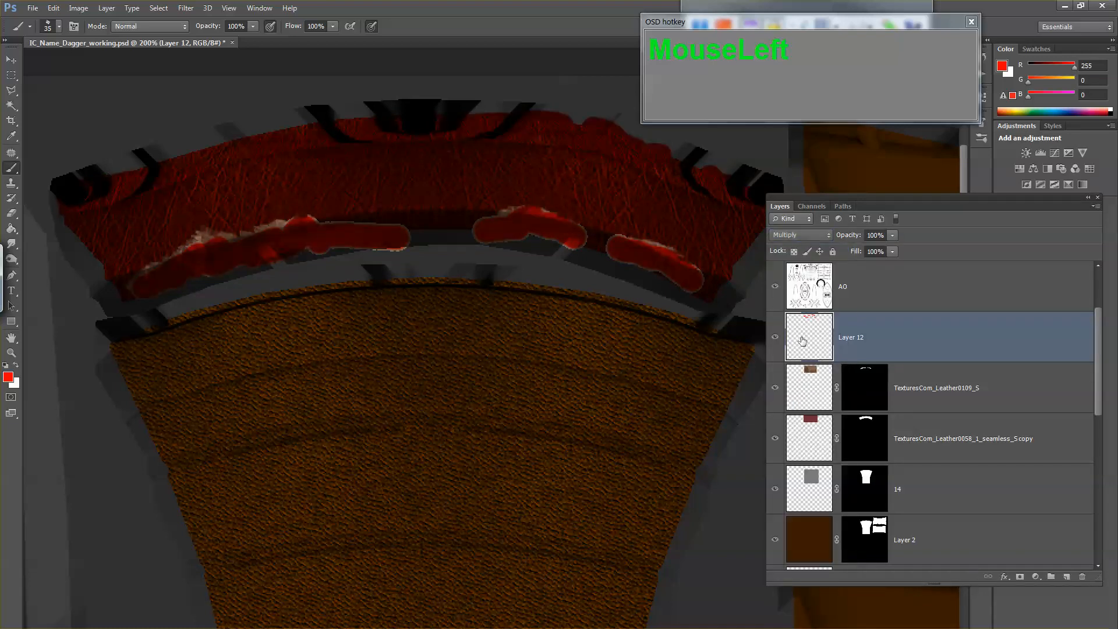
Step: Darken Layer 12's red patches with Hue/Saturation, setting lightness to -52
key("ctrl+u")
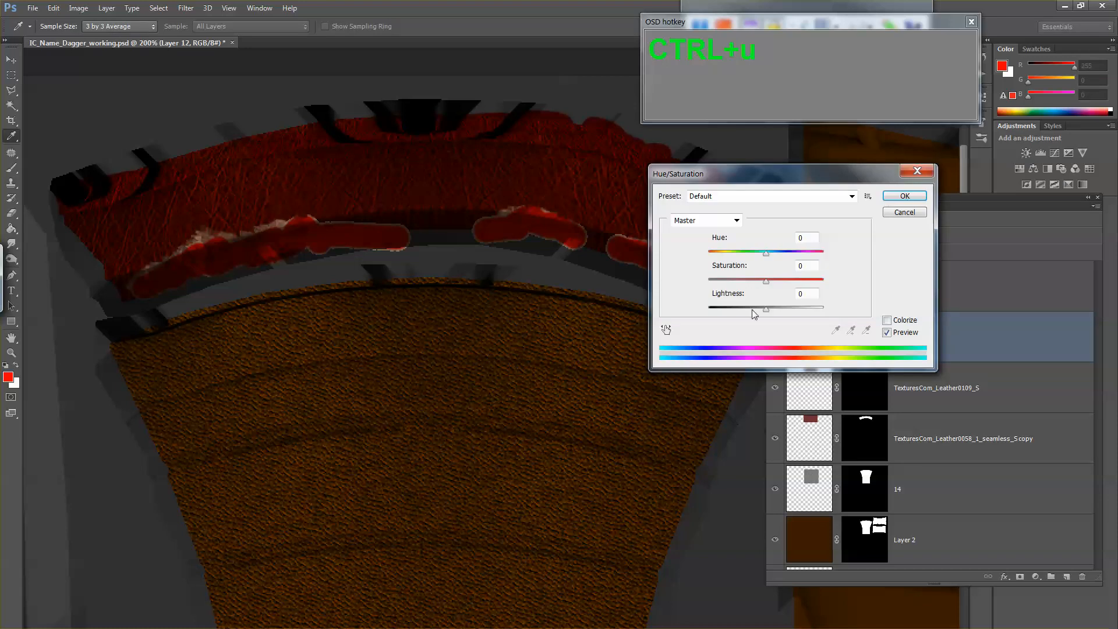
mouse_move(752, 309)
left_mouse_down()
mouse_move(733, 307)
mouse_move(752, 308)
left_mouse_up()
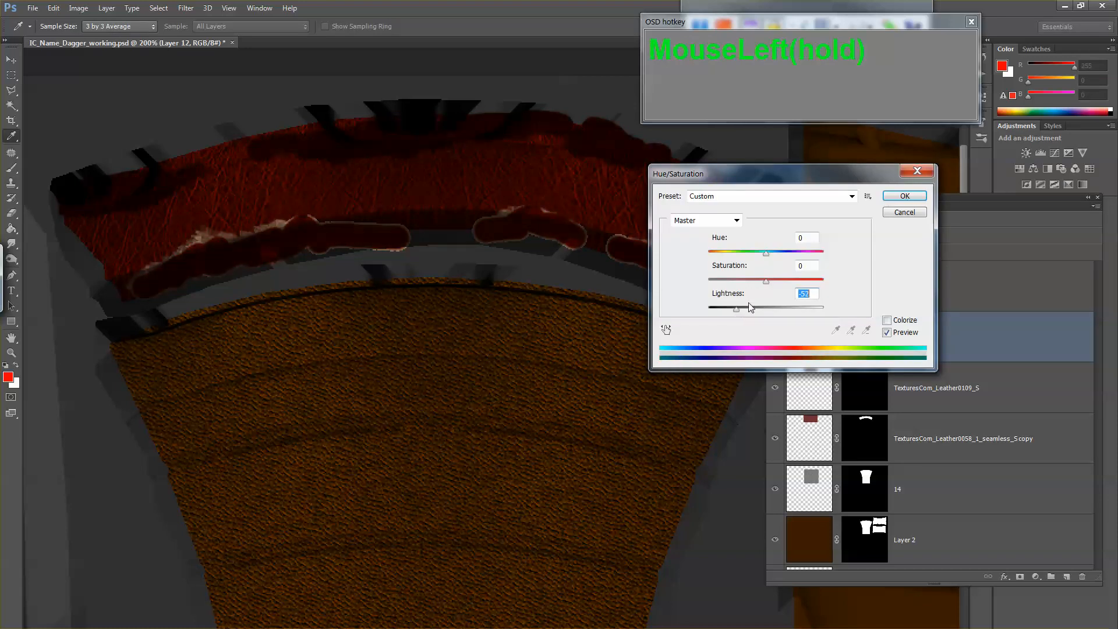
left_click(891, 197)
Step: Erase Layer 12's three lower red patches that cover the leather trim, keeping the patches along the collar's upper edge
key("e")
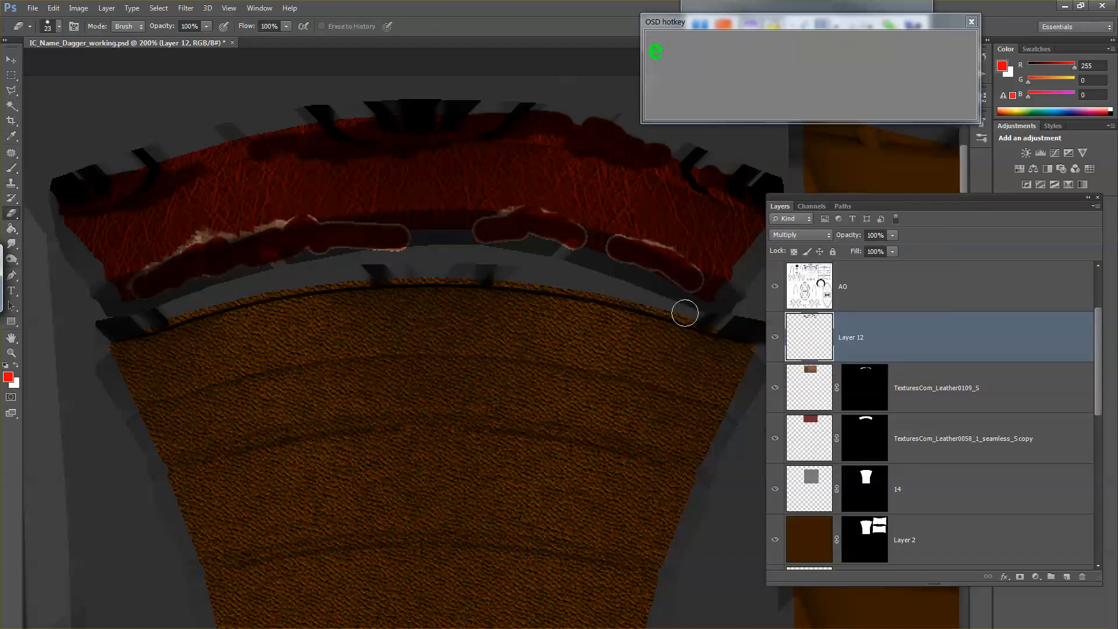
mouse_move(196, 273)
left_mouse_down()
mouse_move(140, 272)
mouse_move(187, 230)
mouse_move(197, 242)
mouse_move(221, 226)
mouse_move(233, 254)
mouse_move(272, 216)
mouse_move(273, 269)
mouse_move(293, 234)
mouse_move(299, 280)
mouse_move(351, 229)
mouse_move(393, 249)
left_mouse_up()
mouse_move(482, 254)
left_mouse_down()
mouse_move(488, 224)
mouse_move(493, 246)
mouse_move(535, 200)
mouse_move(563, 245)
mouse_move(583, 228)
mouse_move(625, 277)
mouse_move(628, 246)
mouse_move(652, 277)
mouse_move(670, 273)
mouse_move(699, 291)
left_mouse_up()
left_click_drag(637, 263, 636, 261)
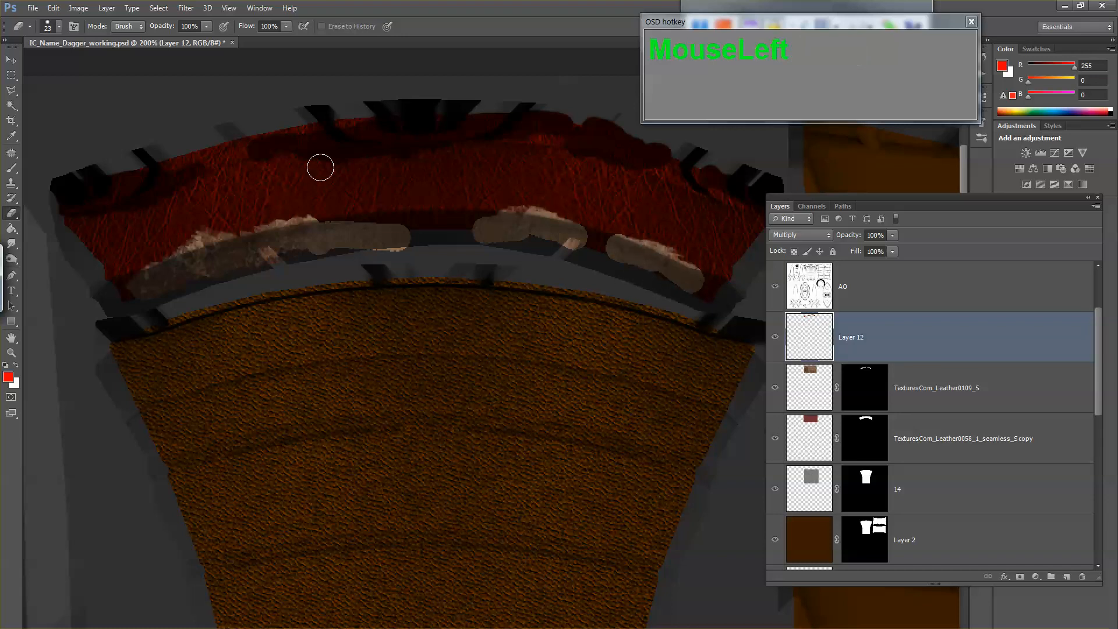
Step: Apply a Gaussian Blur with a 6.4 pixel radius to Layer 12 and compare the collar with and without it
left_click(186, 8)
mouse_move(229, 142)
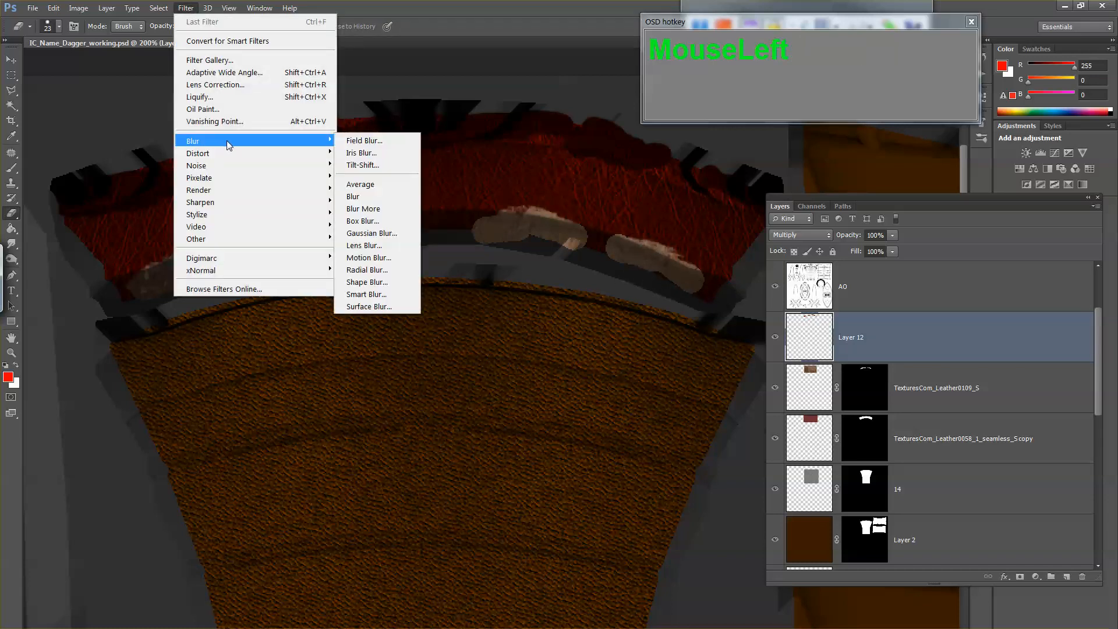
left_click(371, 233)
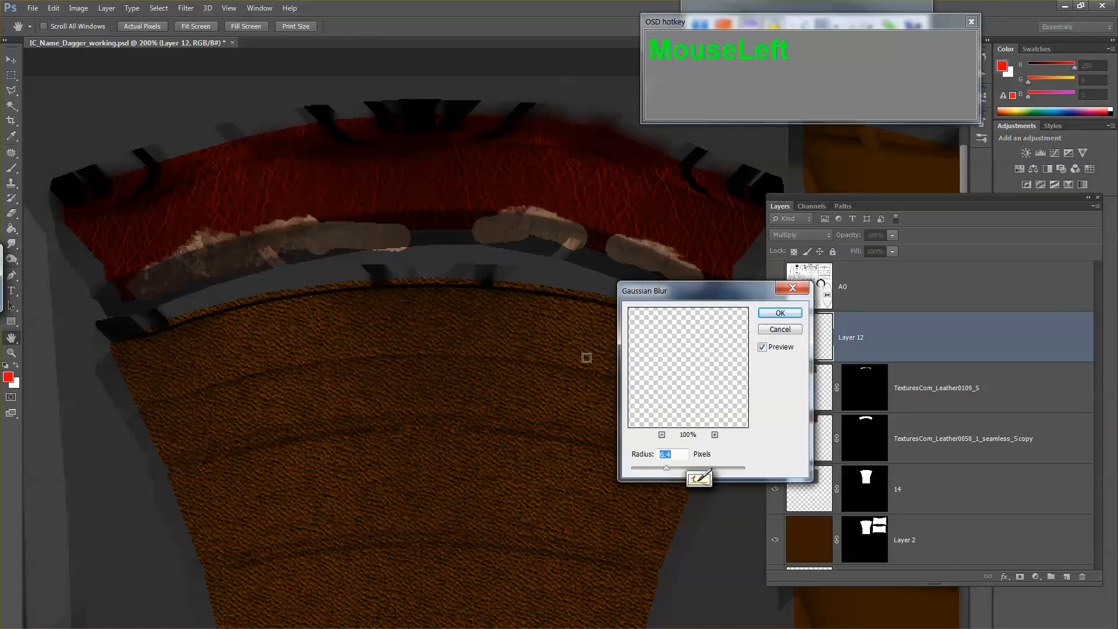
left_click(789, 318)
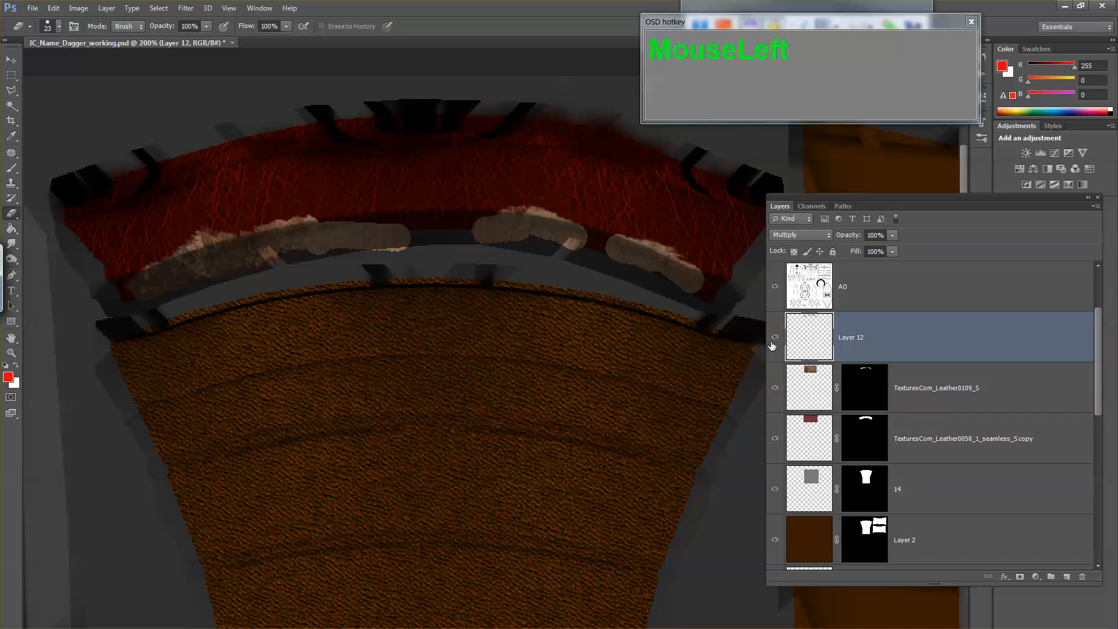
left_click(774, 337)
left_click(774, 338)
left_click(774, 338)
left_click(774, 338)
Step: Save a Targa copy of the texture over the first existing TGA file in the images folder
key("ctrl+shift+s")
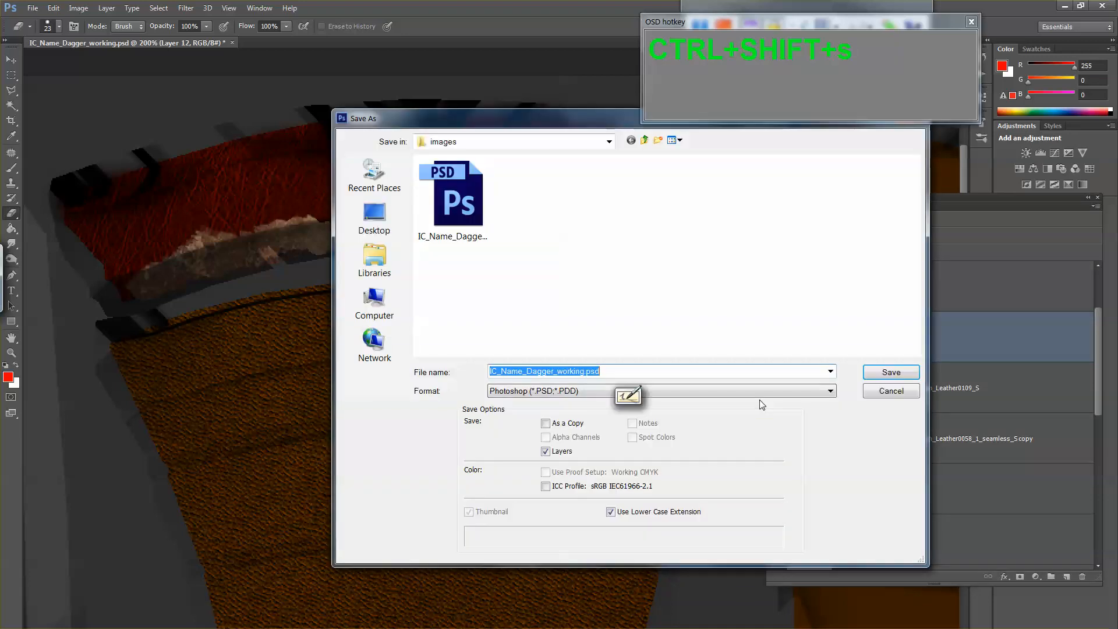
key("Tab")
key("t")
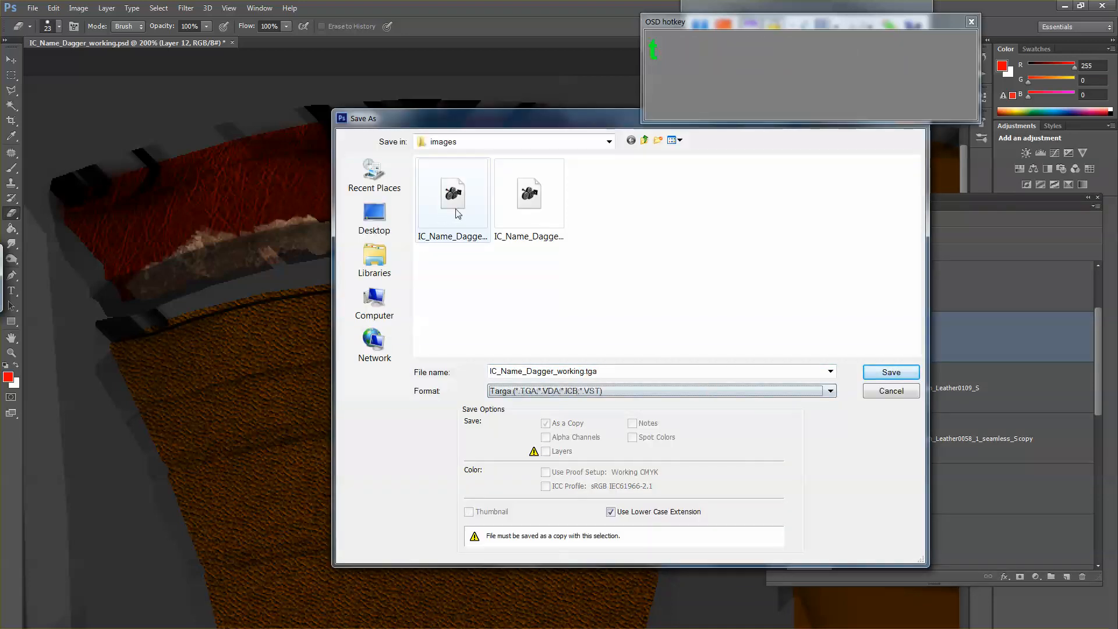
double_click(453, 201)
left_click(512, 256)
left_click(597, 250)
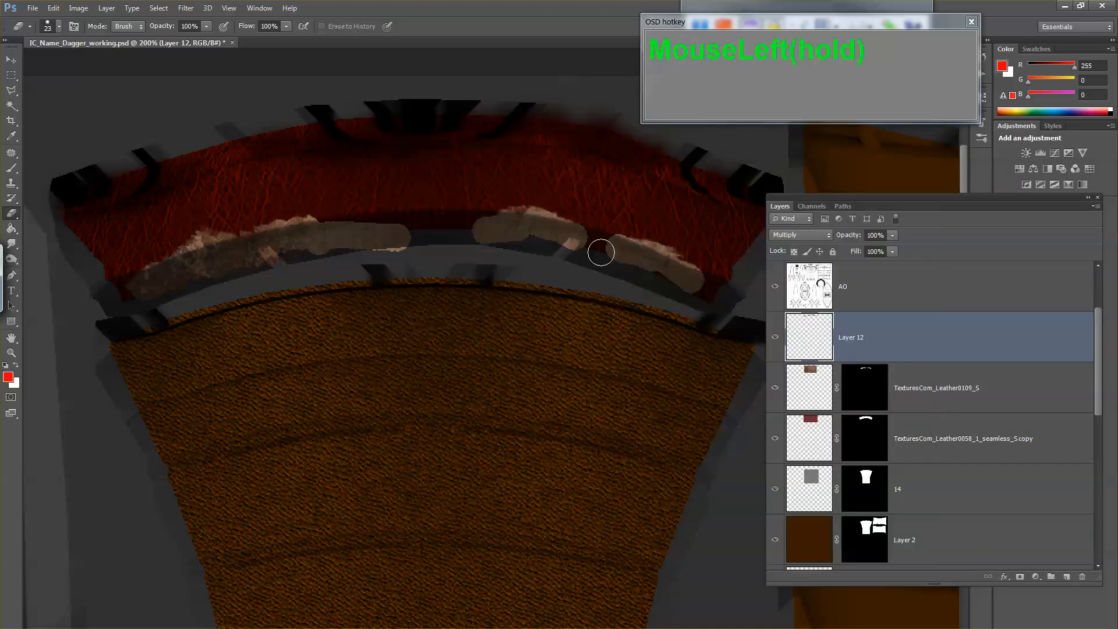
Step: Switch to Maya, reload the color texture of the grip's Dagger_blinn_01 material and inspect the collar up close
key("alt+Tab")
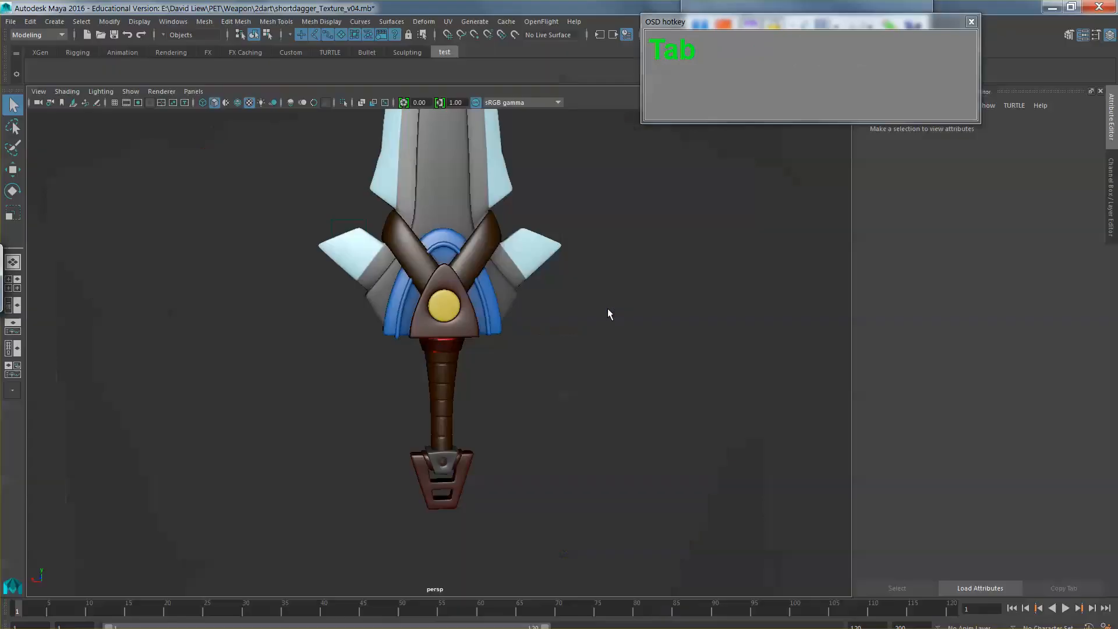
left_click(497, 272)
left_click(448, 363)
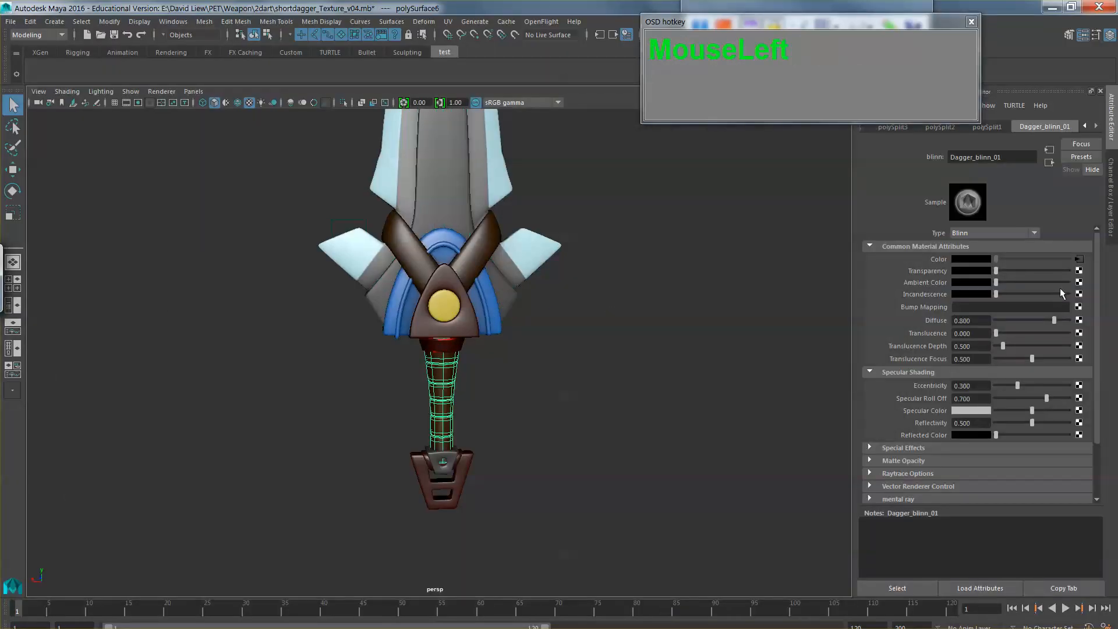
left_click(1080, 262)
left_click(558, 338)
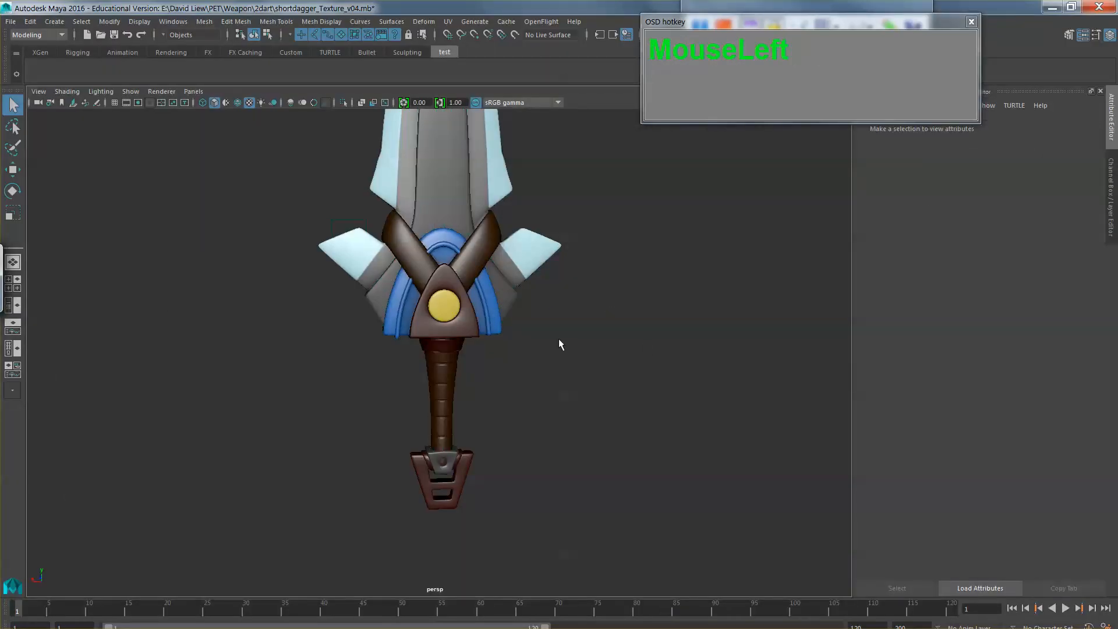
left_click_drag(558, 338, 253, 401)
left_click_drag(457, 418, 506, 403)
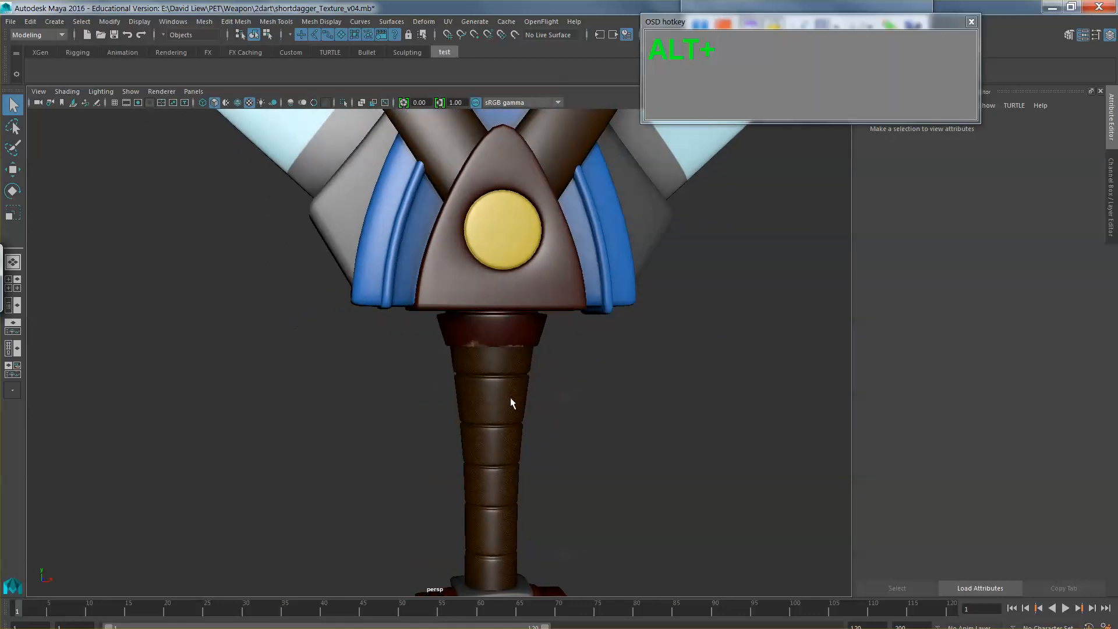
Step: Return to Photoshop, choose the Brush tool and add a new layer above Layer 12
key("alt+Tab")
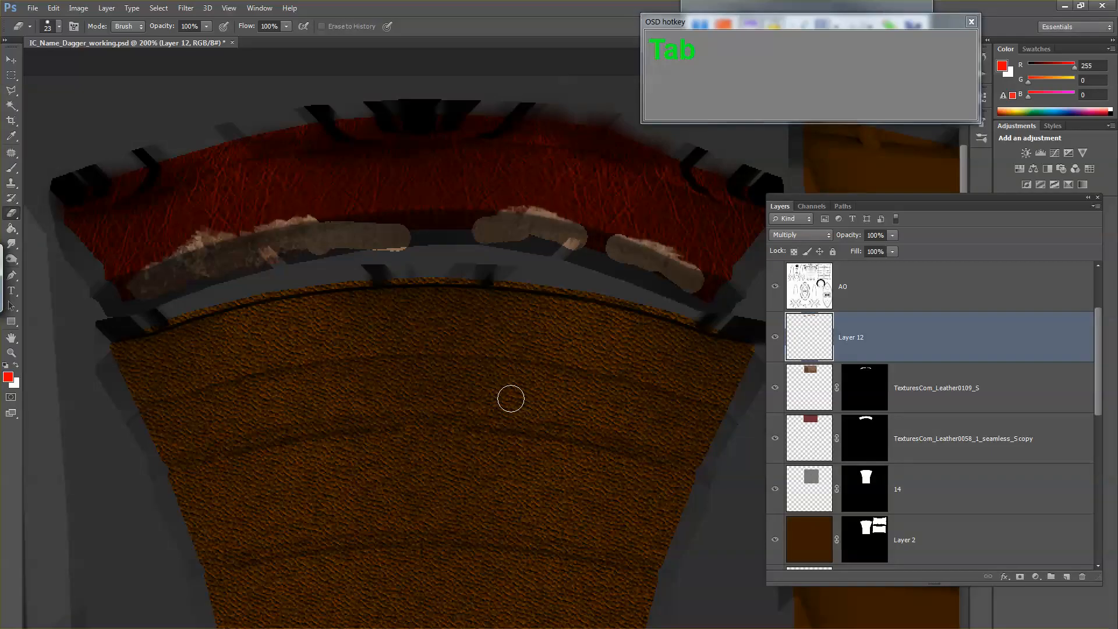
key("b")
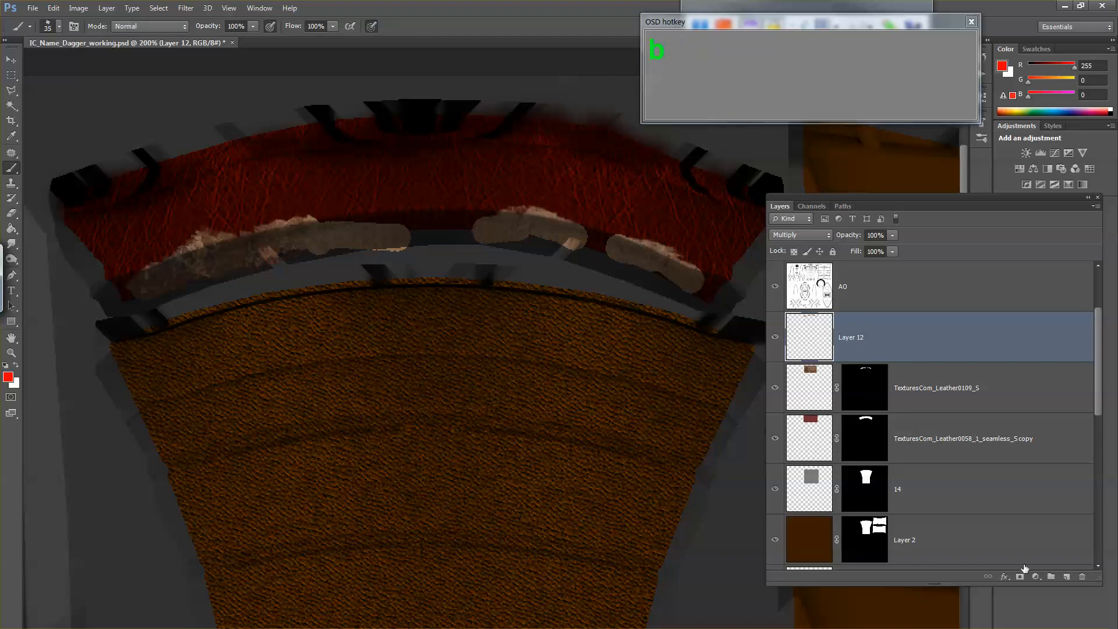
left_click(1068, 578)
key("alt+Tab")
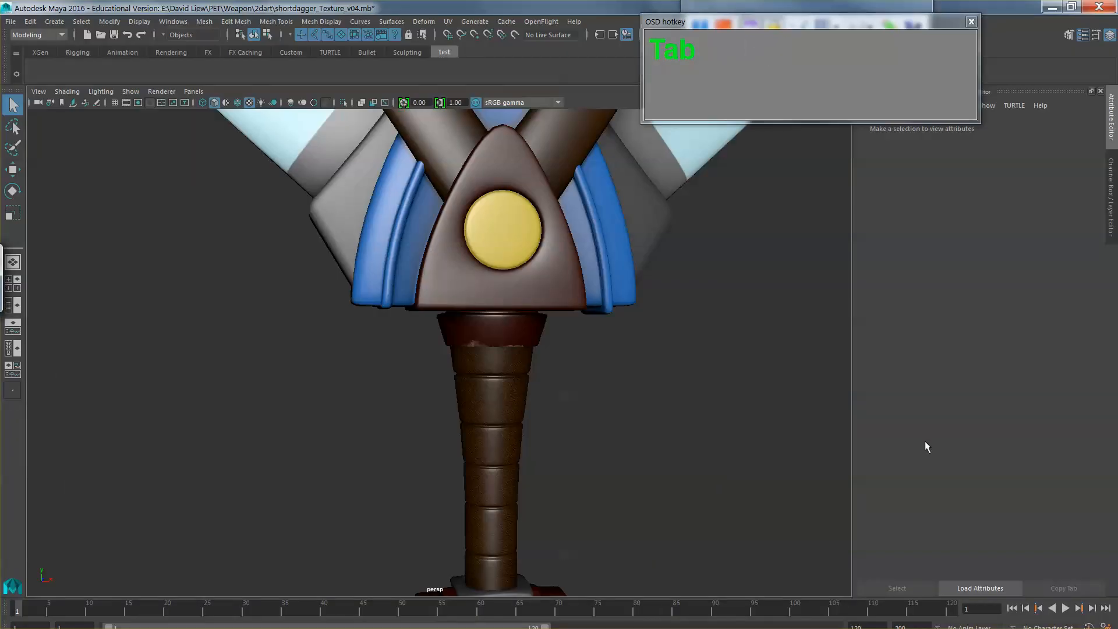
Step: Return to Photoshop, make white the foreground color and choose a soft round brush for painting on Layer 13
left_click_drag(591, 379, 348, 386)
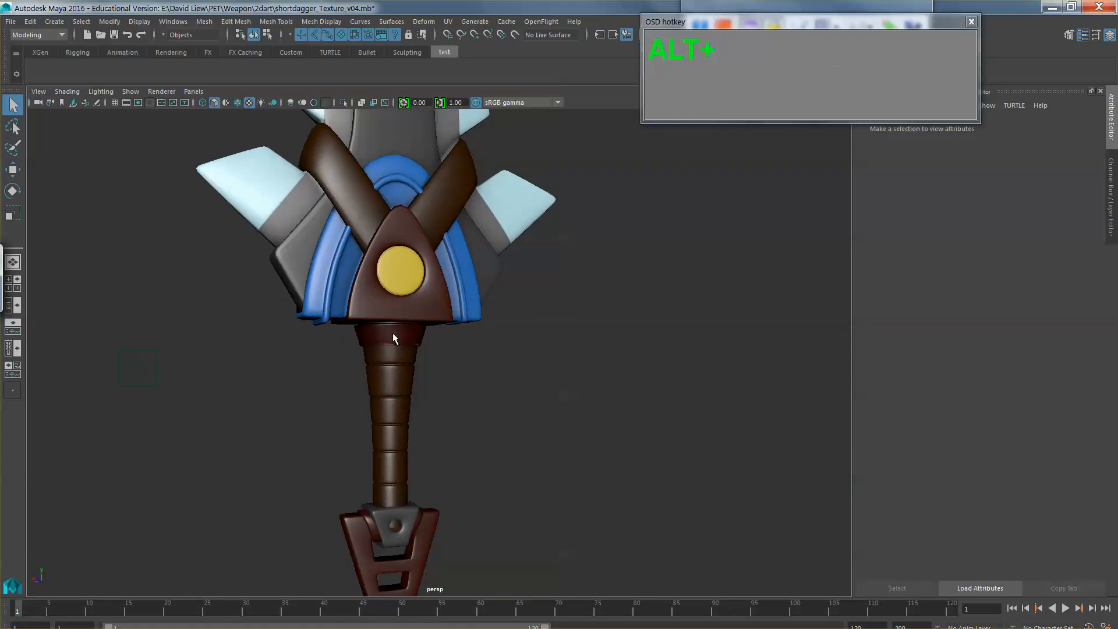
key("alt+Tab")
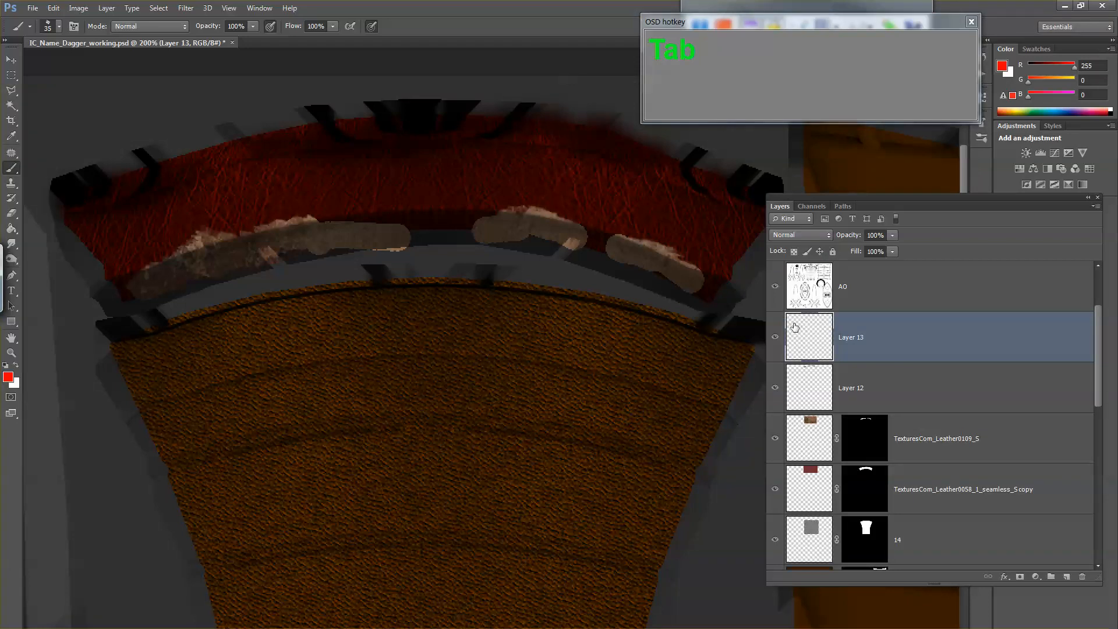
key("b")
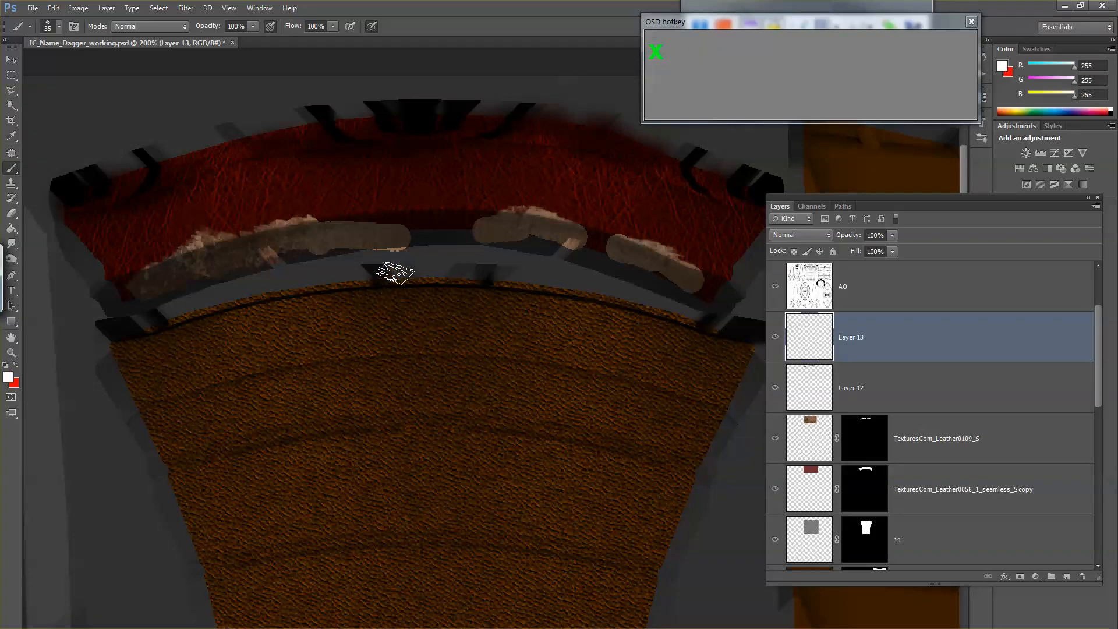
key("x")
right_click(326, 223)
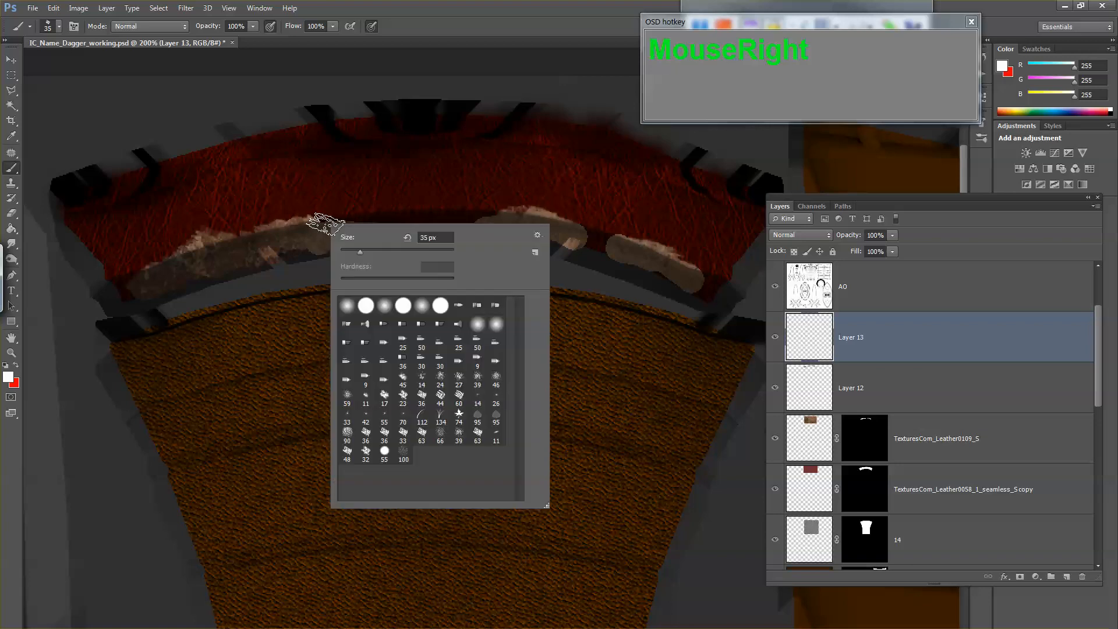
left_click(431, 322)
left_click_drag(294, 194, 411, 201)
key("ctrl+z")
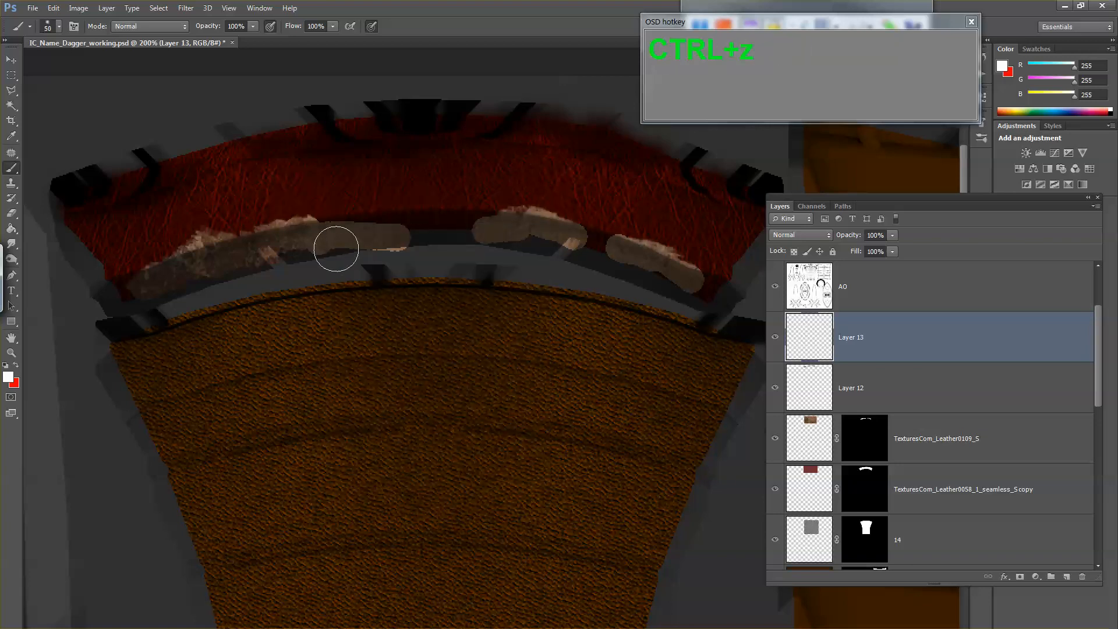
key("bracketright")
left_click_drag(140, 243, 228, 213)
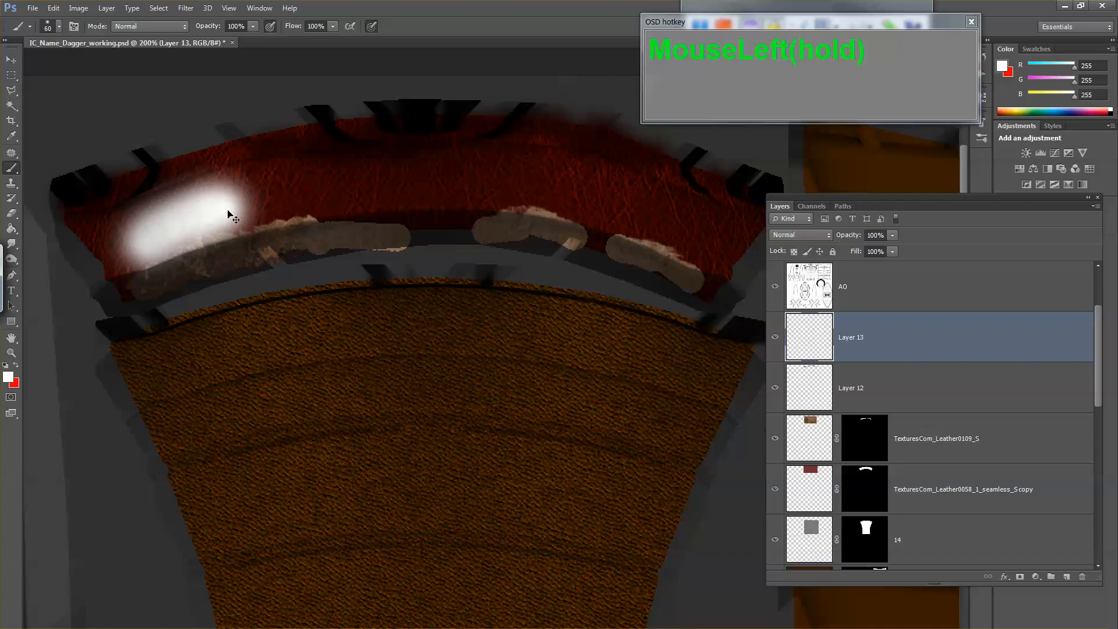
key("ctrl+z")
Step: Paint a soft white band along the middle of the red collar on Layer 13 and clear it over the worn leather patches
mouse_move(139, 240)
left_mouse_down()
mouse_move(295, 201)
mouse_move(457, 182)
mouse_move(608, 200)
mouse_move(708, 240)
left_mouse_up()
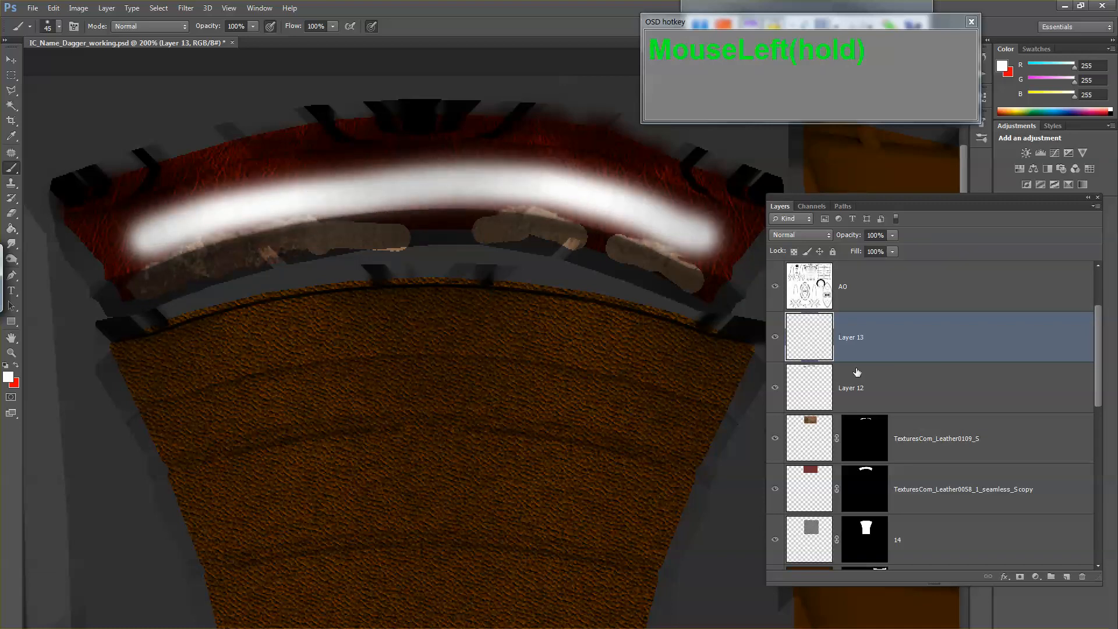
left_click(840, 345)
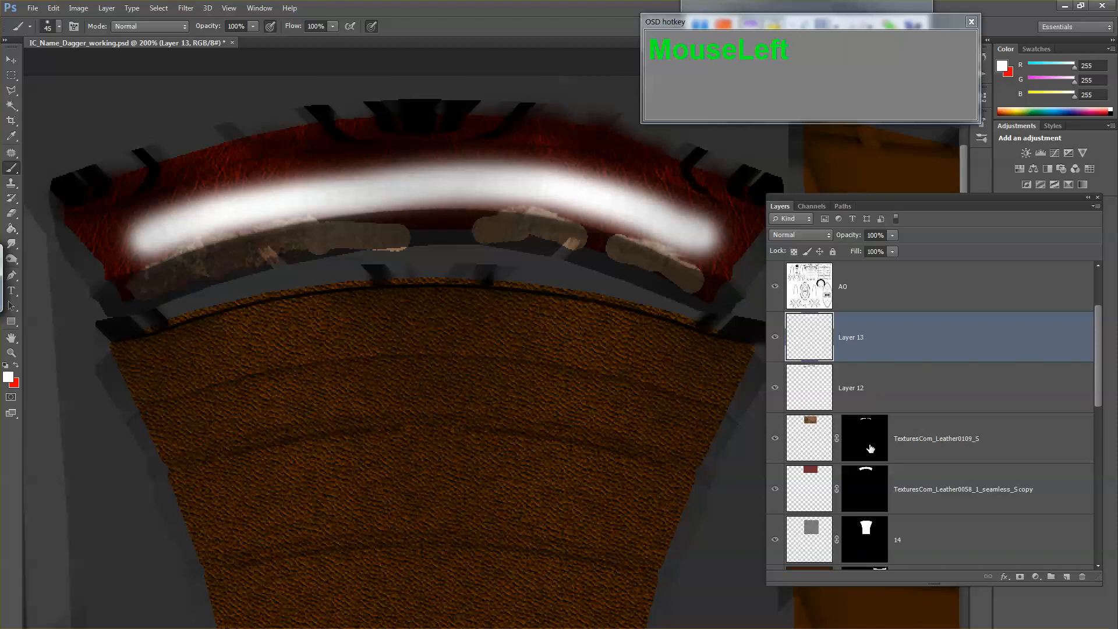
left_click(863, 508, "ctrl")
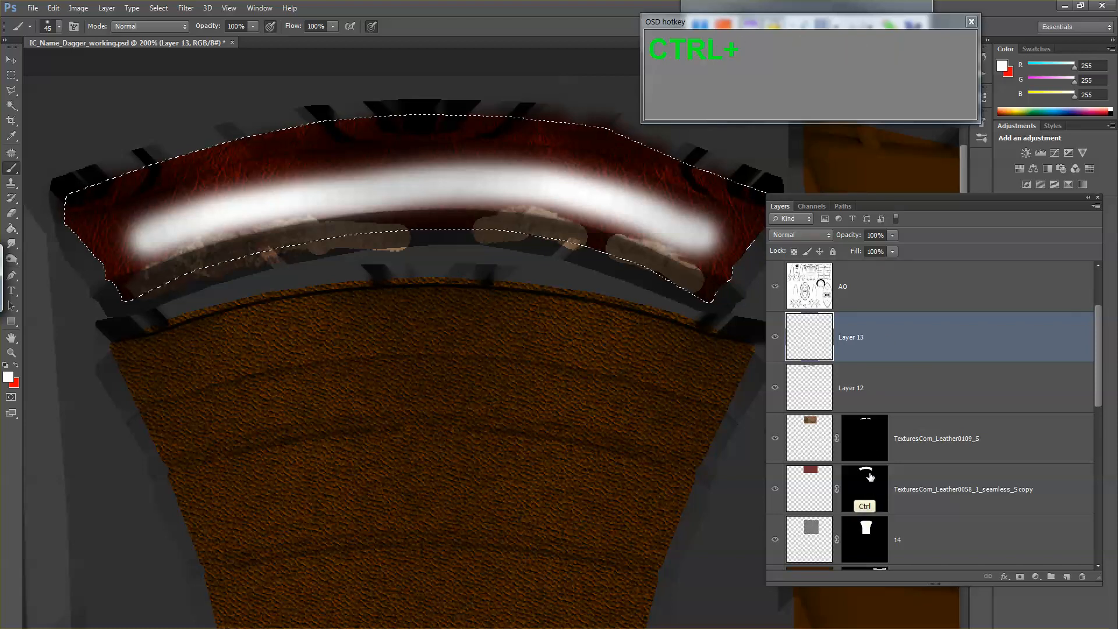
left_click(872, 443, "ctrl")
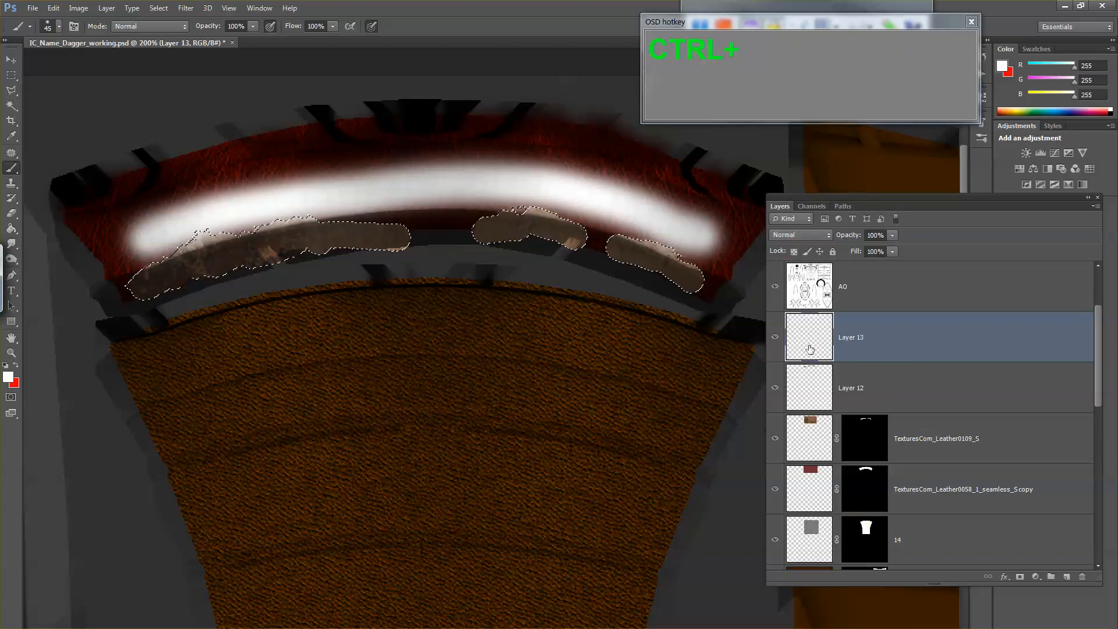
key("ctrl+Delete")
key("ctrl+Delete")
key("ctrl+Delete")
key("ctrl+Delete")
key("ctrl+Delete")
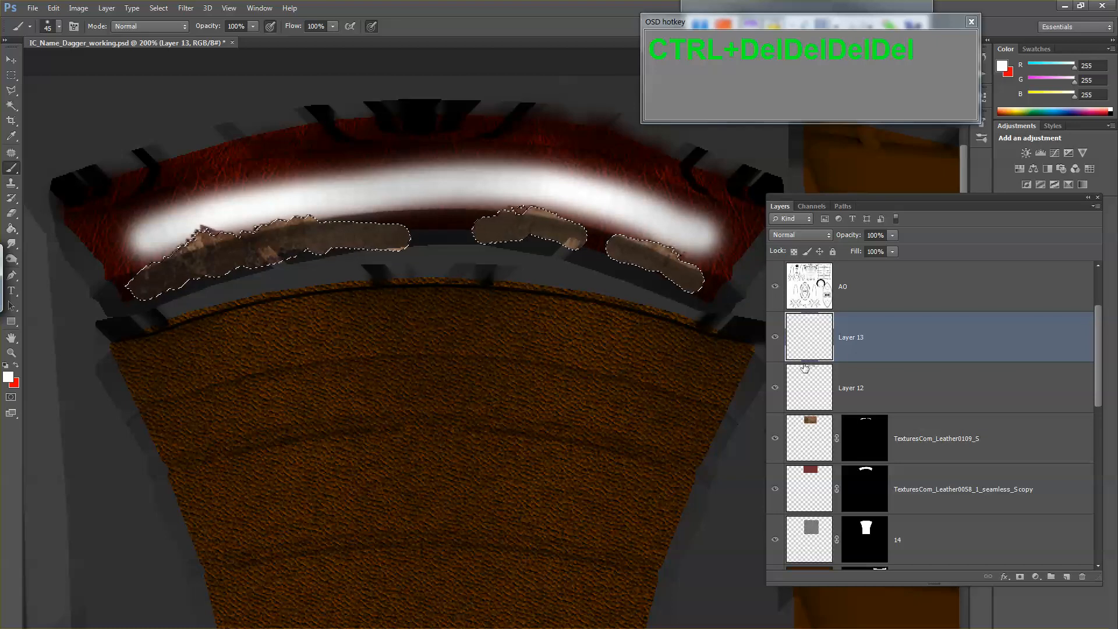
key("ctrl+d")
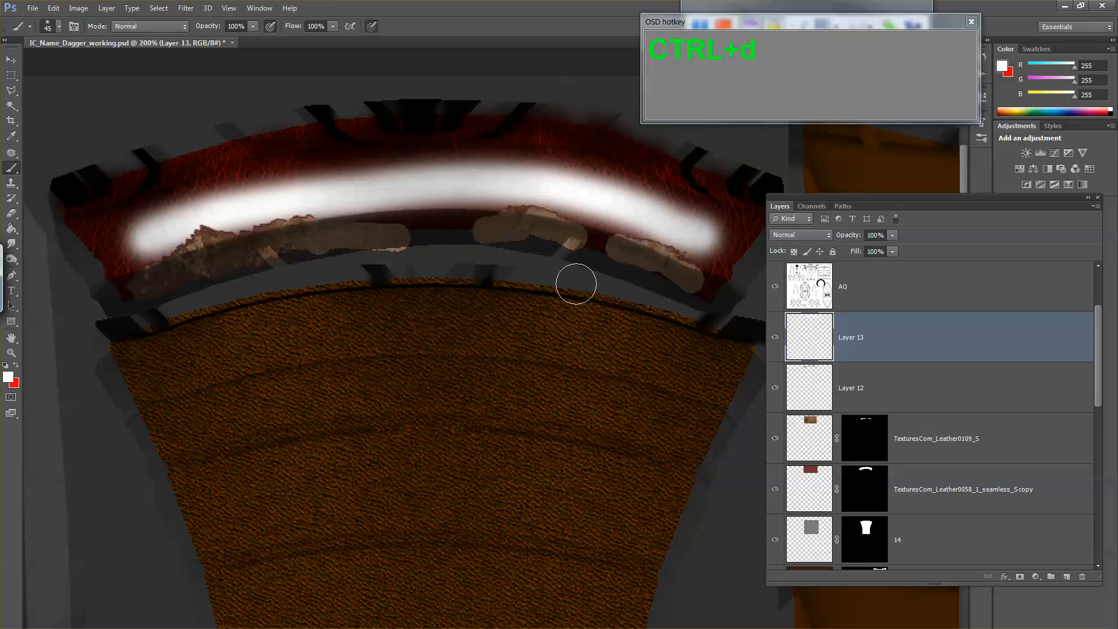
left_click(552, 252)
Step: Set Layer 13's blend mode to Overlay after trying Soft Light, comparing the collar with and without the layer
left_click(776, 335)
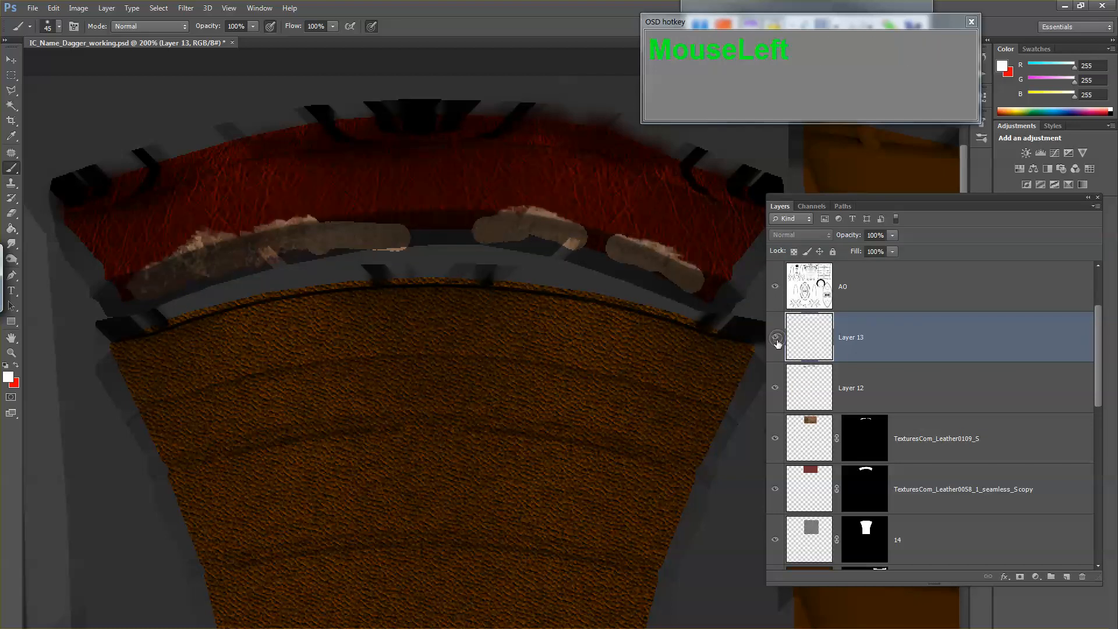
left_click(776, 335)
left_click(818, 235)
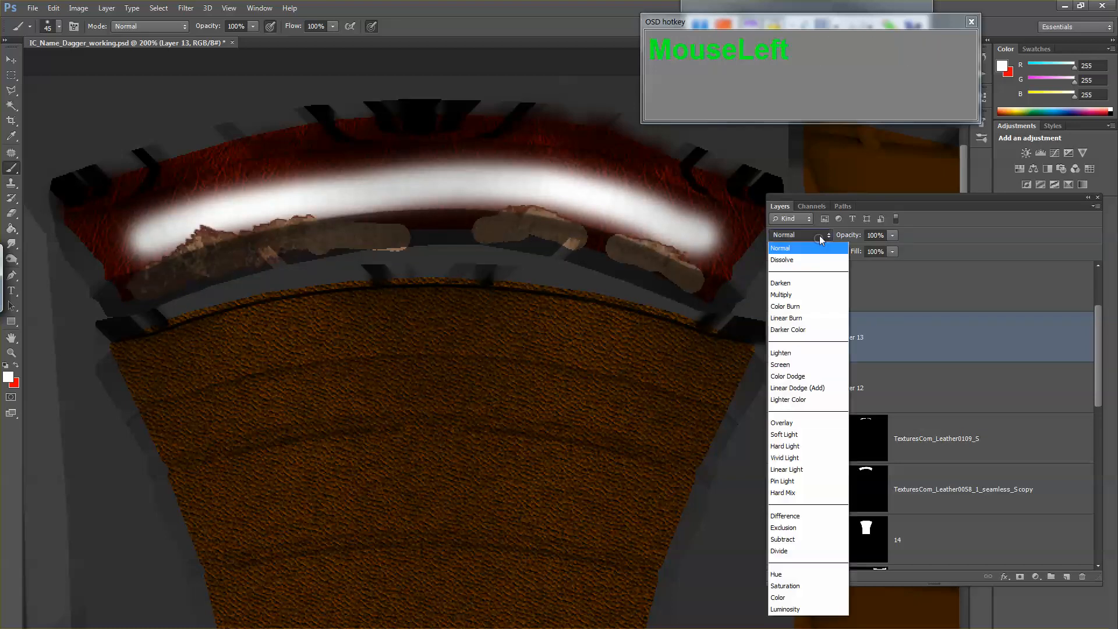
left_click(795, 425)
key("Down")
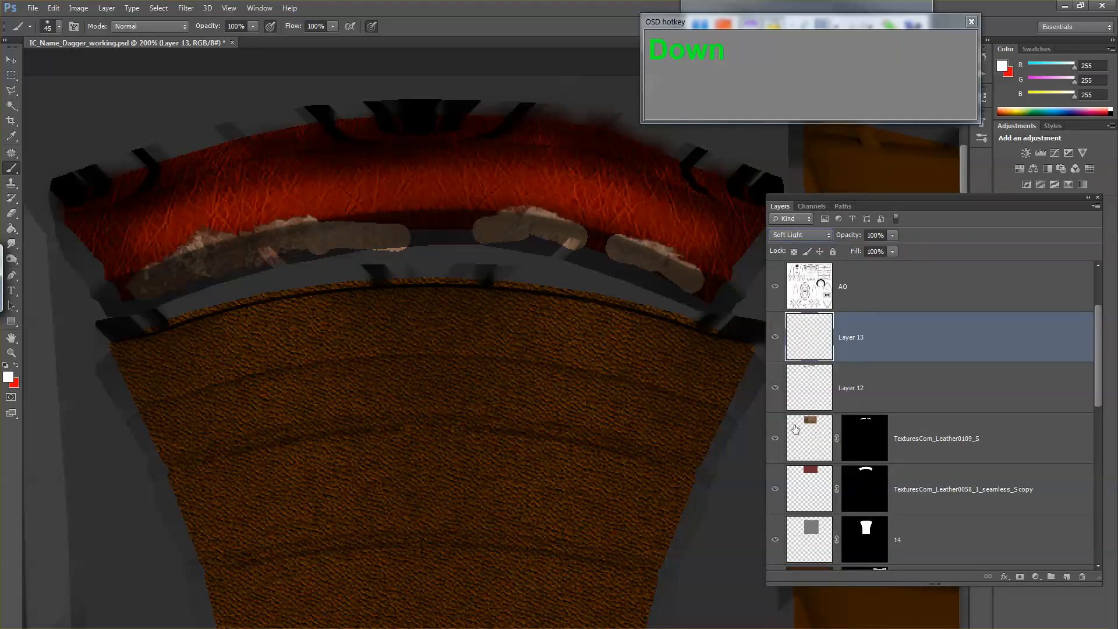
key("Up")
left_click(777, 336)
left_click(777, 338)
left_click(777, 337)
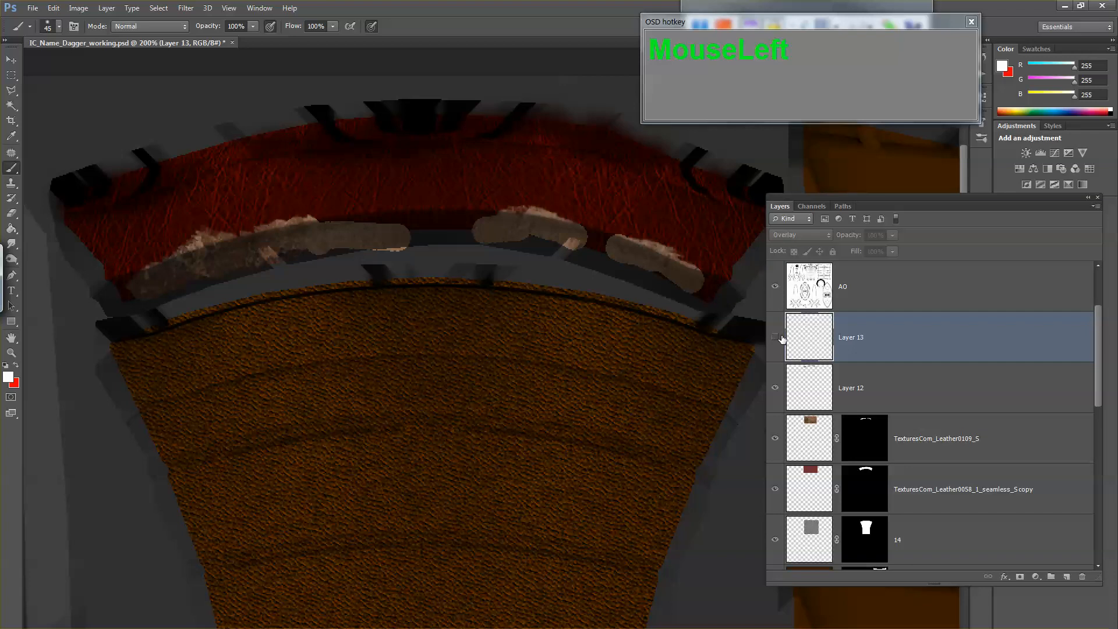
left_click(776, 336)
left_click(777, 338)
left_click(777, 337)
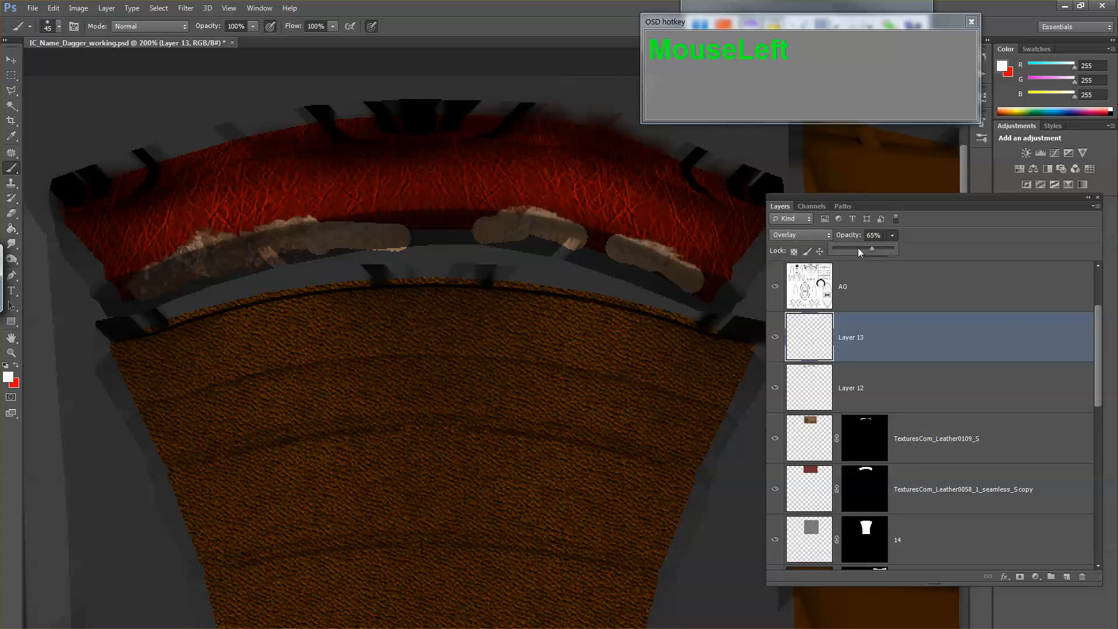
Step: Lower Layer 13's opacity to 57% and compare the collar with and without the highlight
left_click_drag(864, 250, 868, 247)
left_click(780, 344)
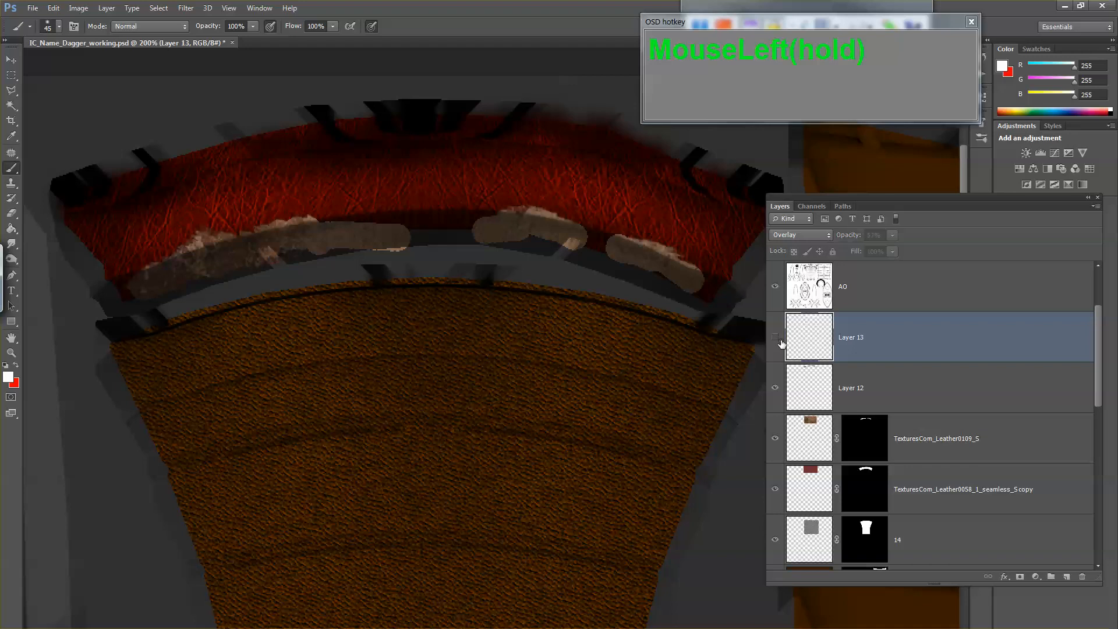
left_click(780, 344)
left_click(779, 344)
left_click(780, 344)
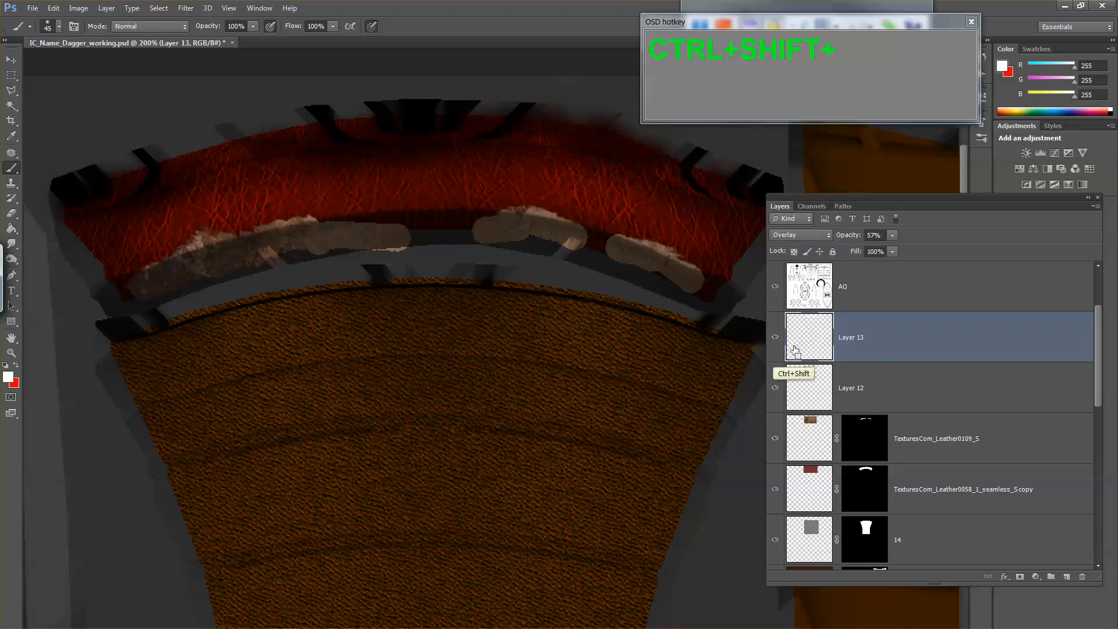
Step: Save a 24 bits/pixel Targa copy of the texture over the first existing TGA file in the images folder
key("ctrl+shift+s")
key("Tab")
key("t")
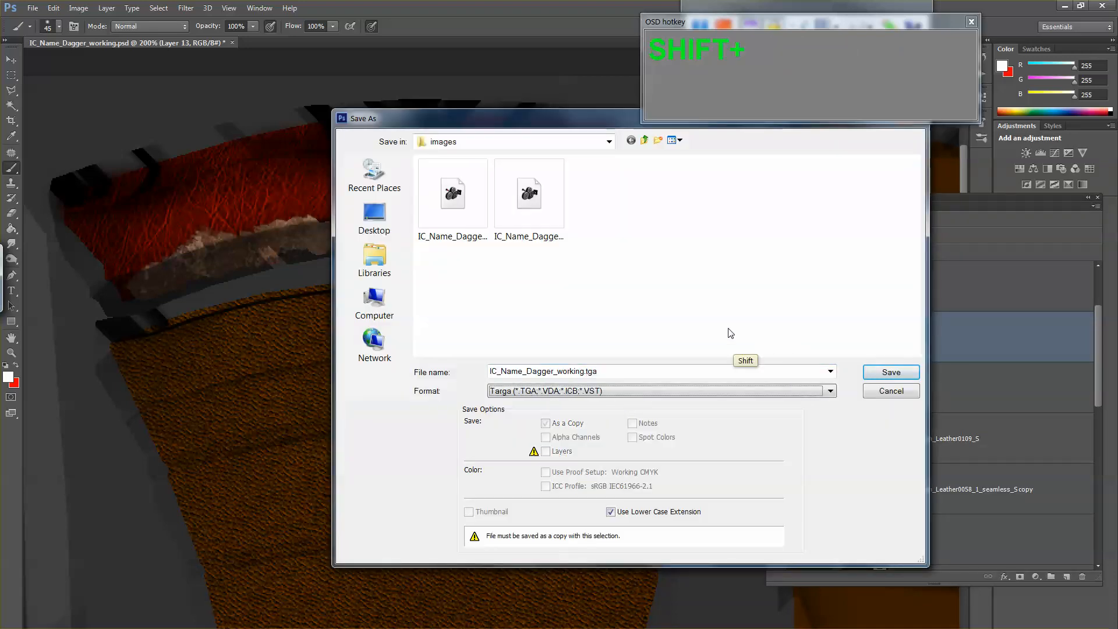
key("shift+Tab")
double_click(464, 216)
left_click(530, 265)
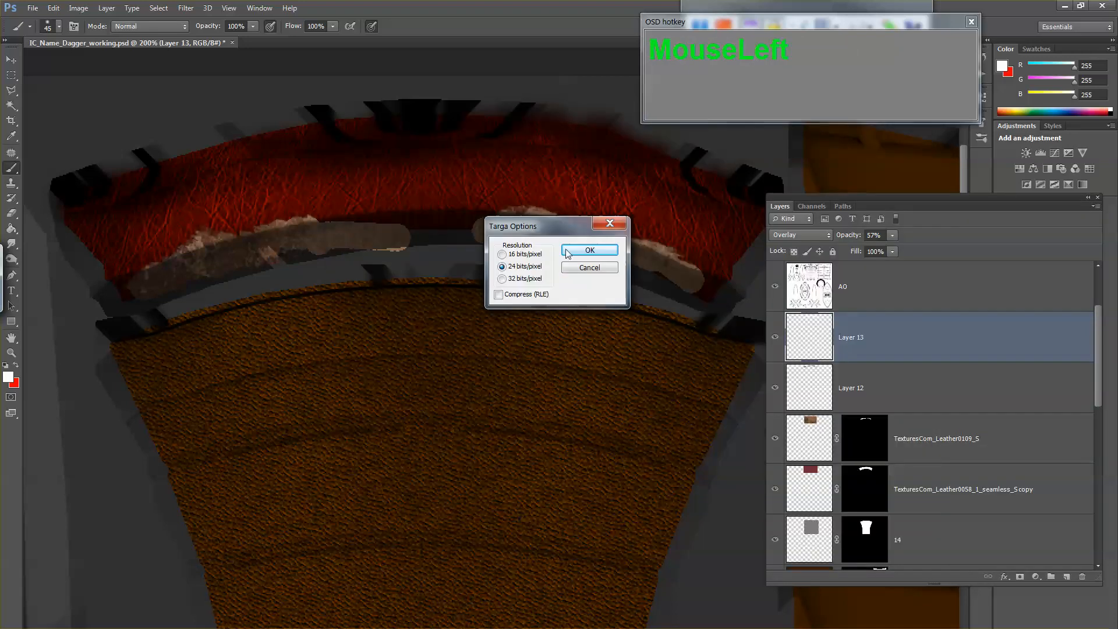
left_click(573, 248)
Step: Switch to Maya, reload the collar's IC_Name_Dagger_diffuse.tga texture and inspect the brightened collar on the model
key("alt+Tab")
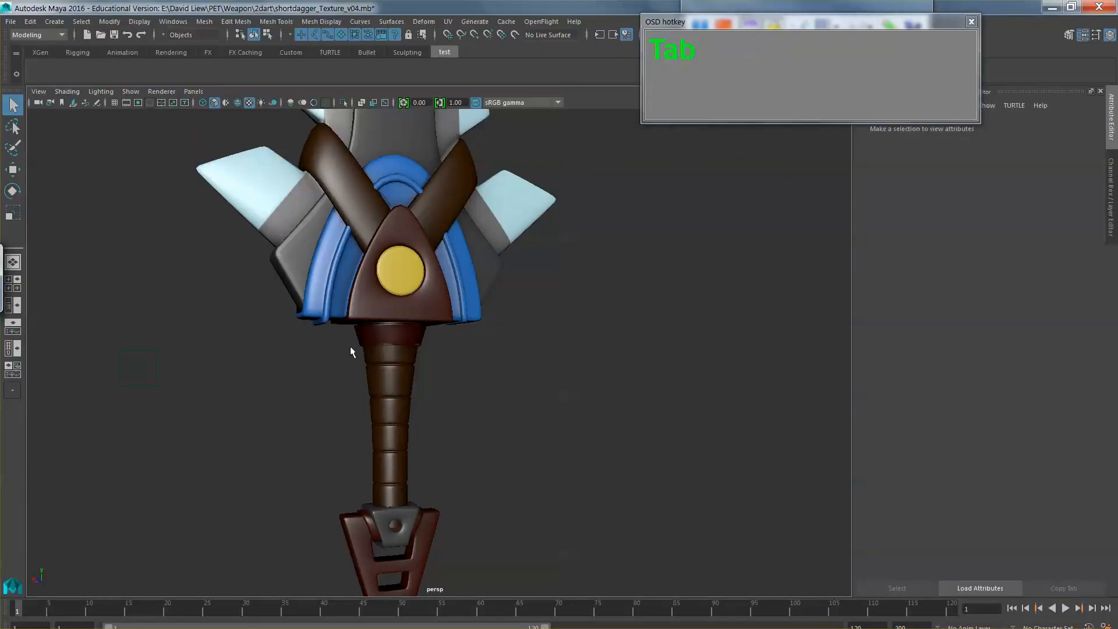
left_click(405, 335)
left_click(1080, 262)
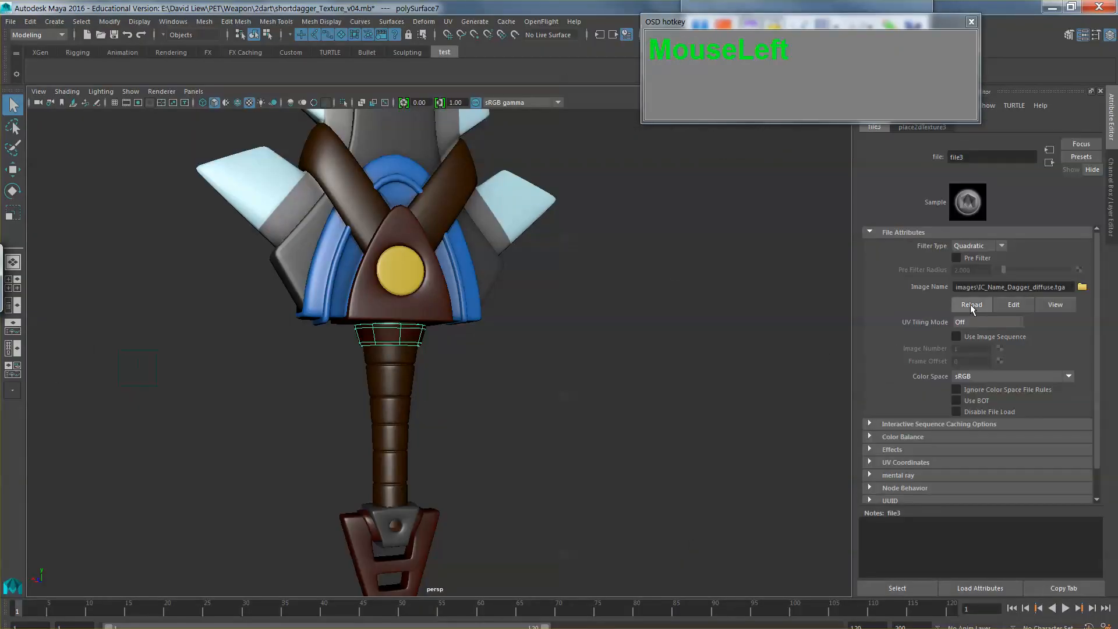
left_click(970, 304)
left_click(716, 333)
left_click_drag(716, 333, 644, 345)
left_click_drag(492, 388, 243, 397)
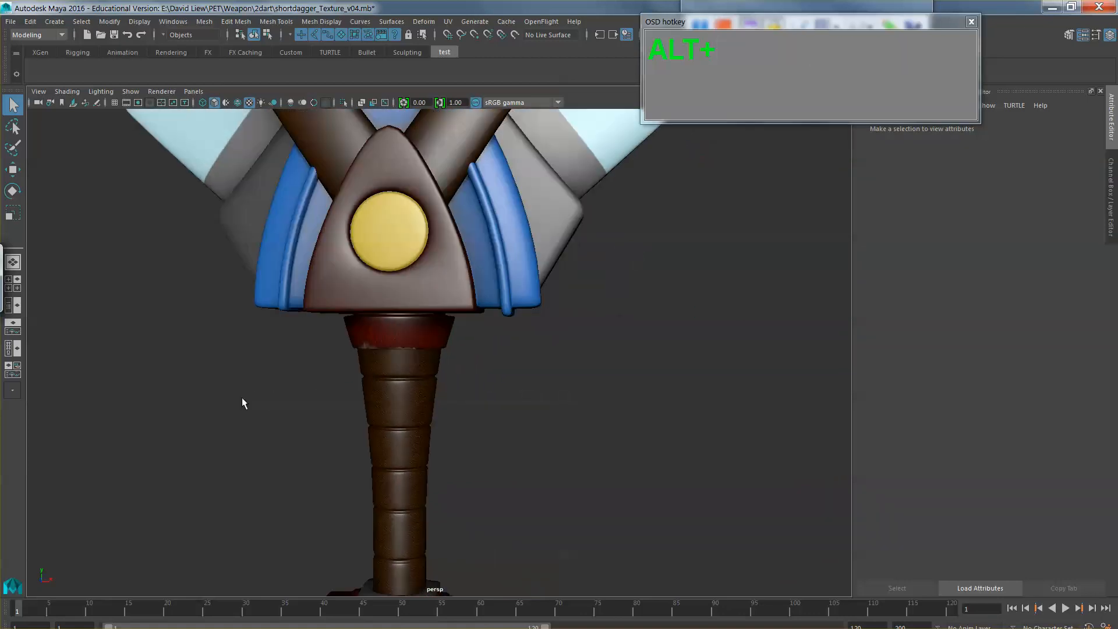
Step: Return to Photoshop, add a layer mask to Layer 13 and paint black on it to break up the collar's highlight
key("alt+Tab")
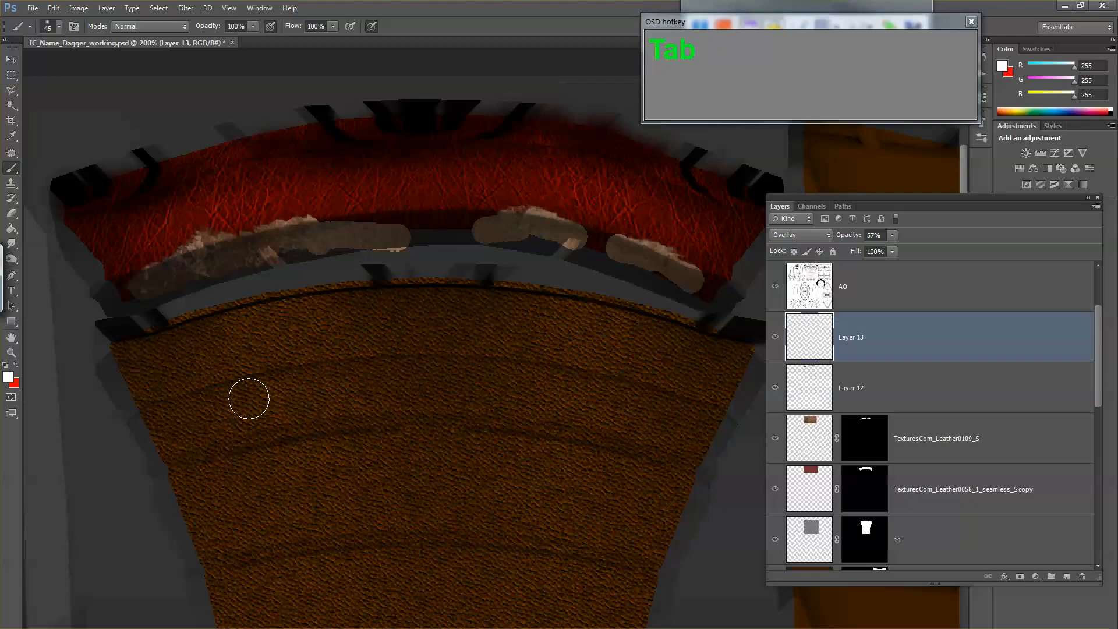
left_click(788, 340)
left_click(1020, 577)
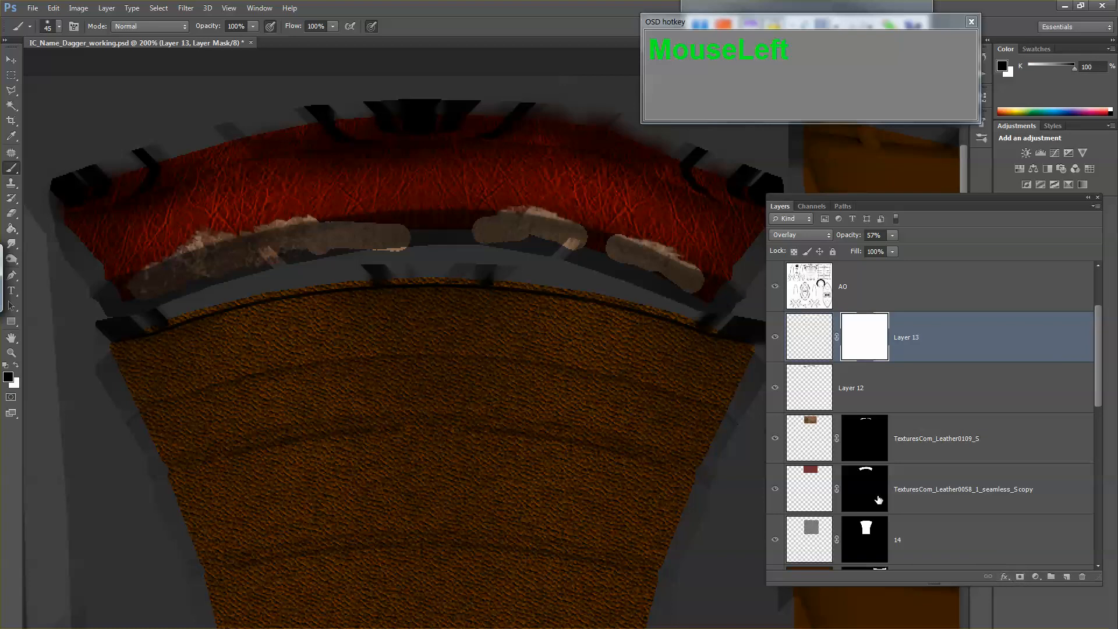
mouse_move(250, 172)
left_mouse_down()
mouse_move(268, 183)
mouse_move(198, 198)
left_mouse_up()
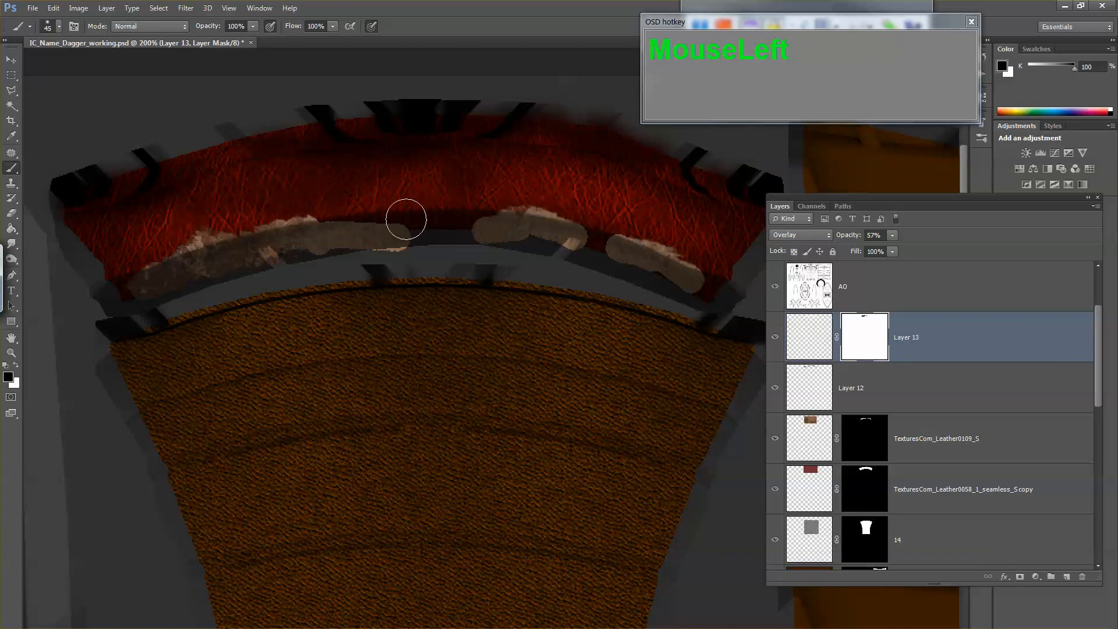
mouse_move(407, 217)
left_mouse_down()
mouse_move(529, 216)
mouse_move(618, 234)
mouse_move(627, 198)
mouse_move(596, 151)
mouse_move(575, 166)
mouse_move(600, 187)
left_mouse_up()
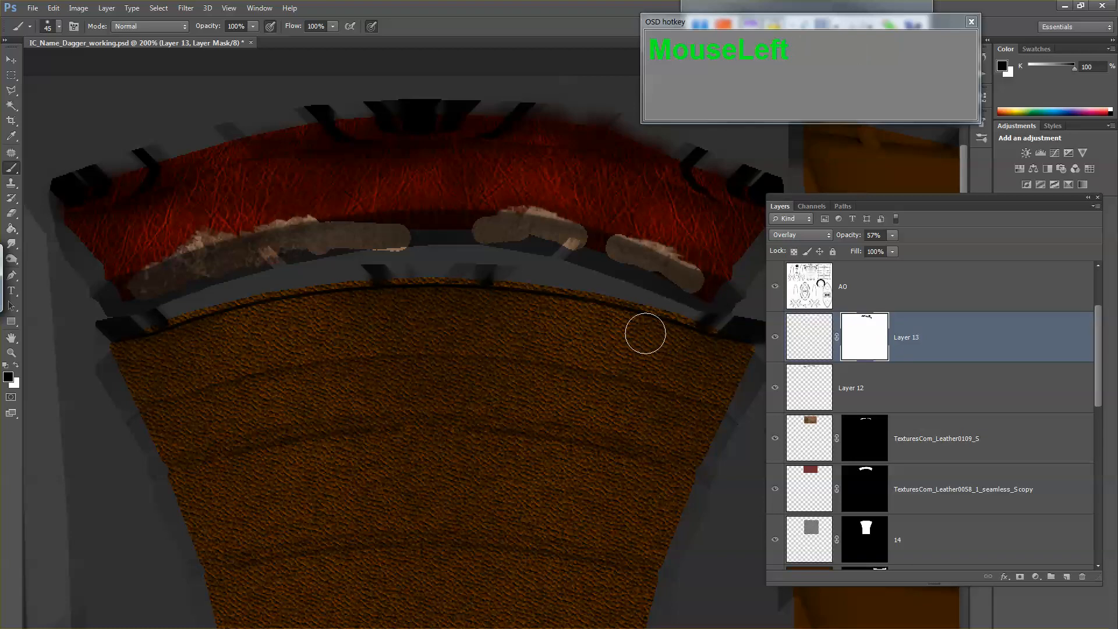
Step: Select the TexturesCom_Leather0109_S layer and compare the collar with and without its worn patches
left_click(775, 436)
left_click(775, 436)
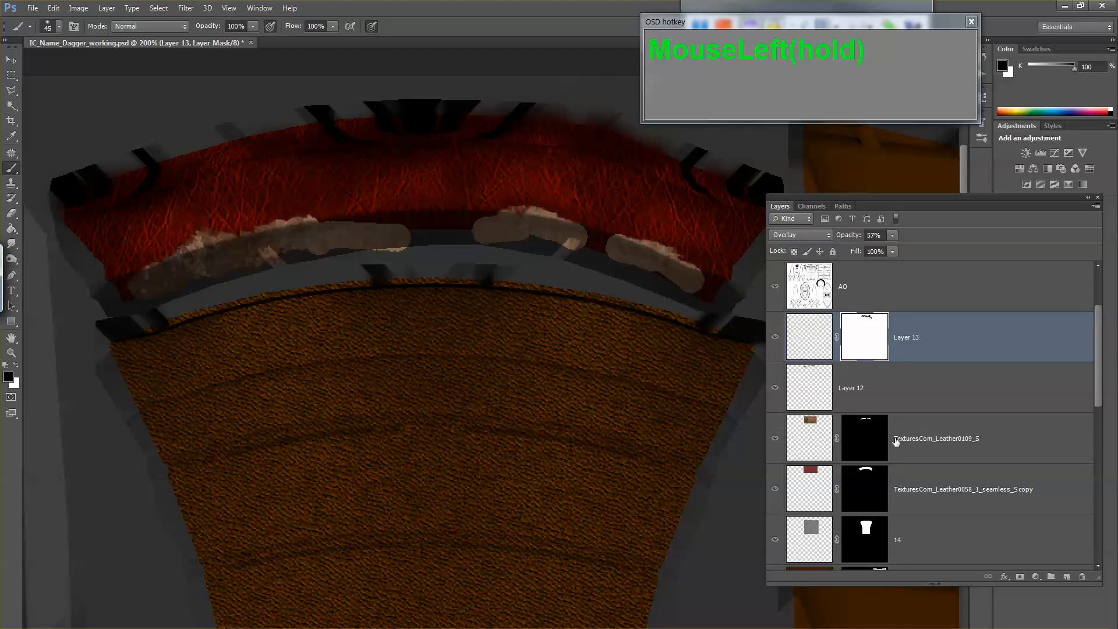
left_click(962, 456)
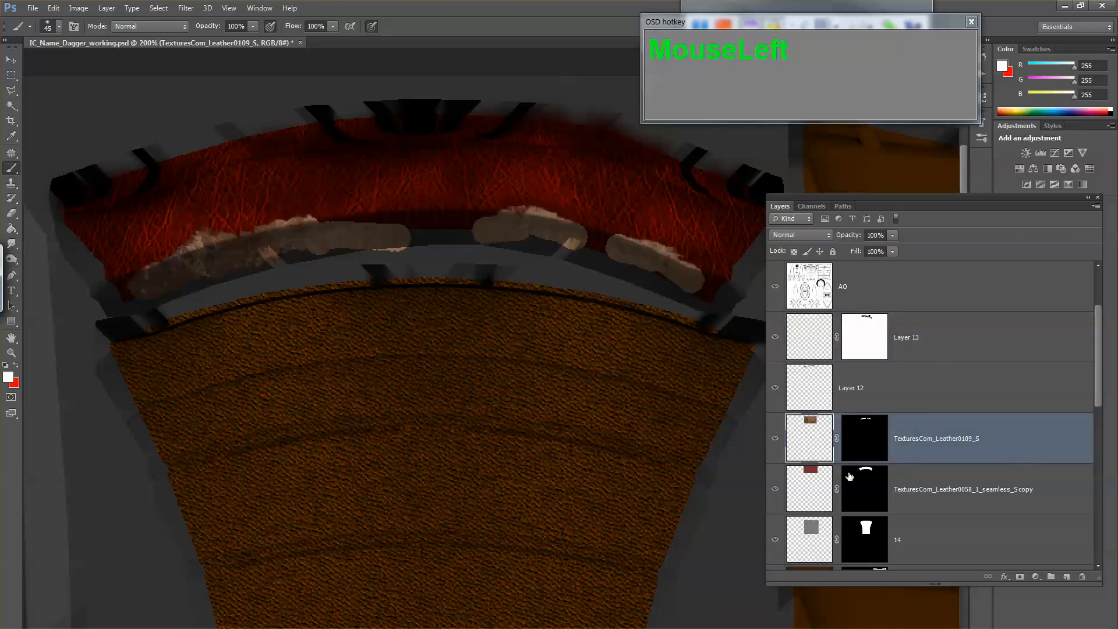
left_click(774, 438)
left_click(775, 438)
left_click(775, 438)
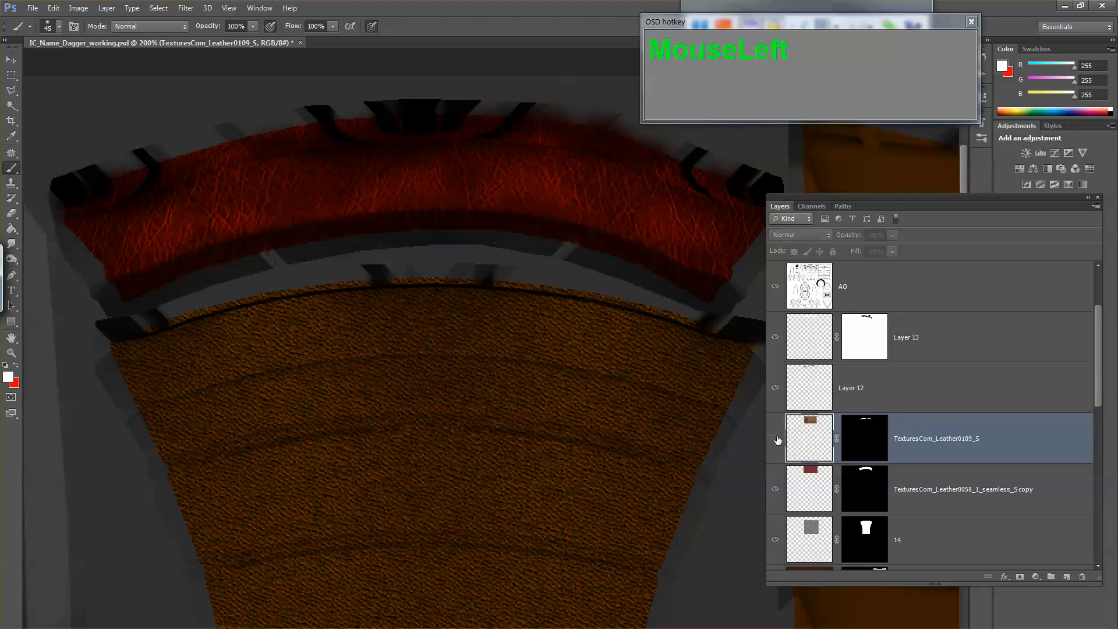
left_click(775, 439)
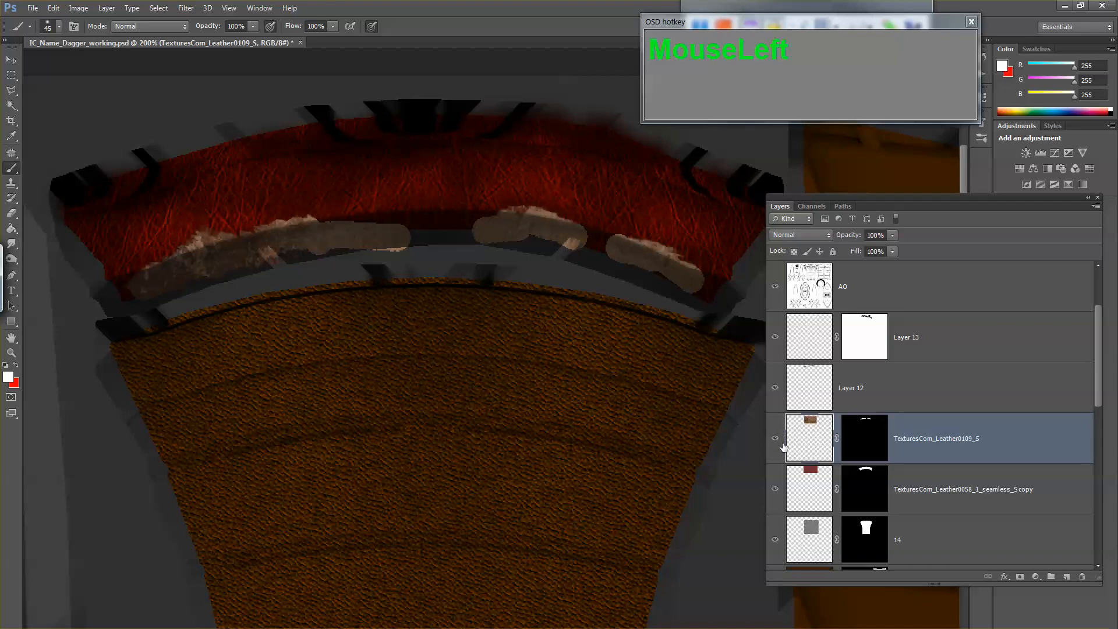
Step: Add an Inner Shadow with 100% opacity and 3 px distance to the TexturesCom_Leather0109_S layer
double_click(1032, 444)
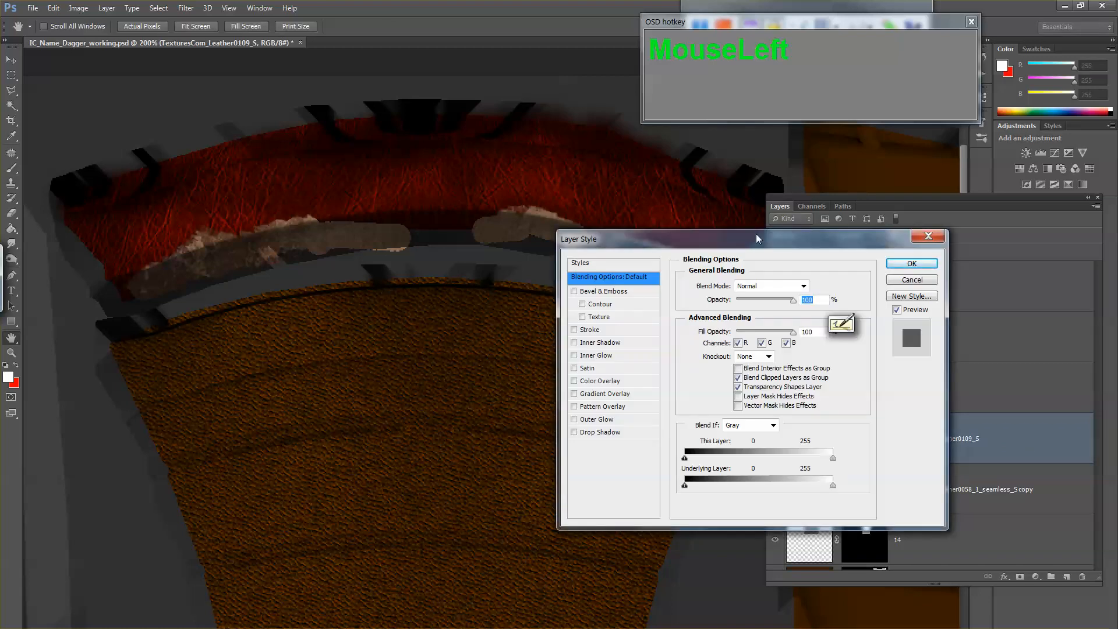
left_click_drag(759, 239, 581, 310)
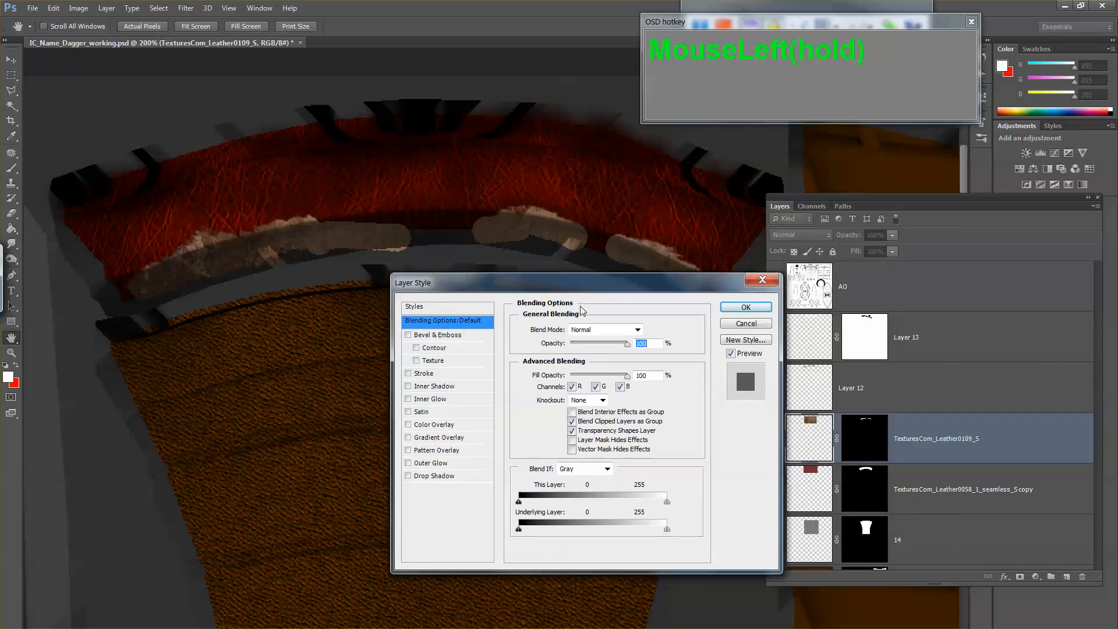
left_click(425, 375)
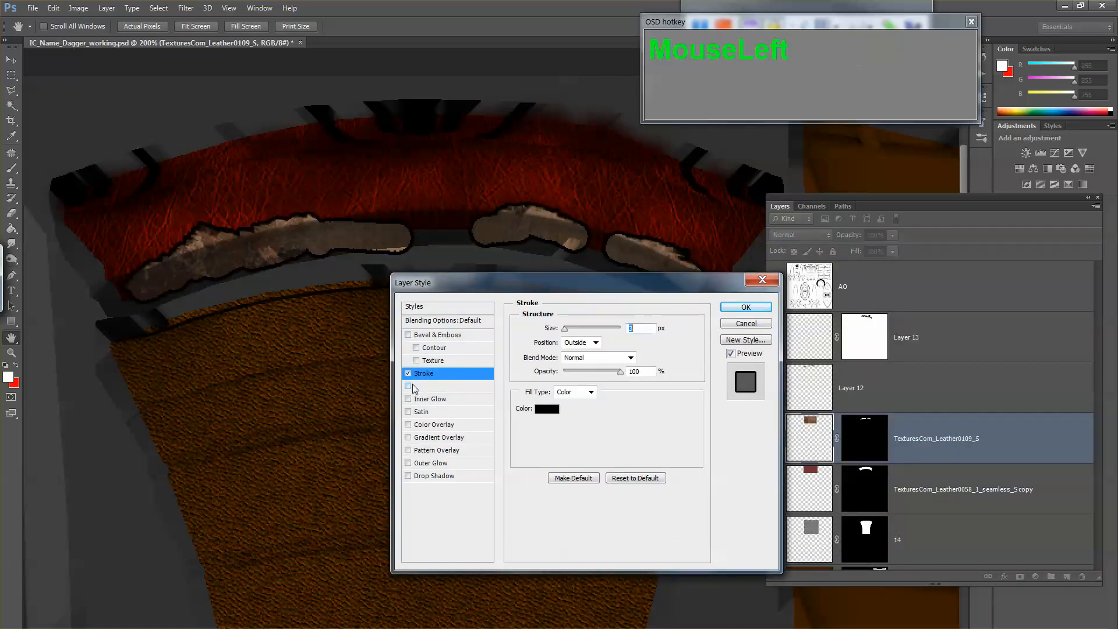
left_click(408, 374)
left_click(428, 386)
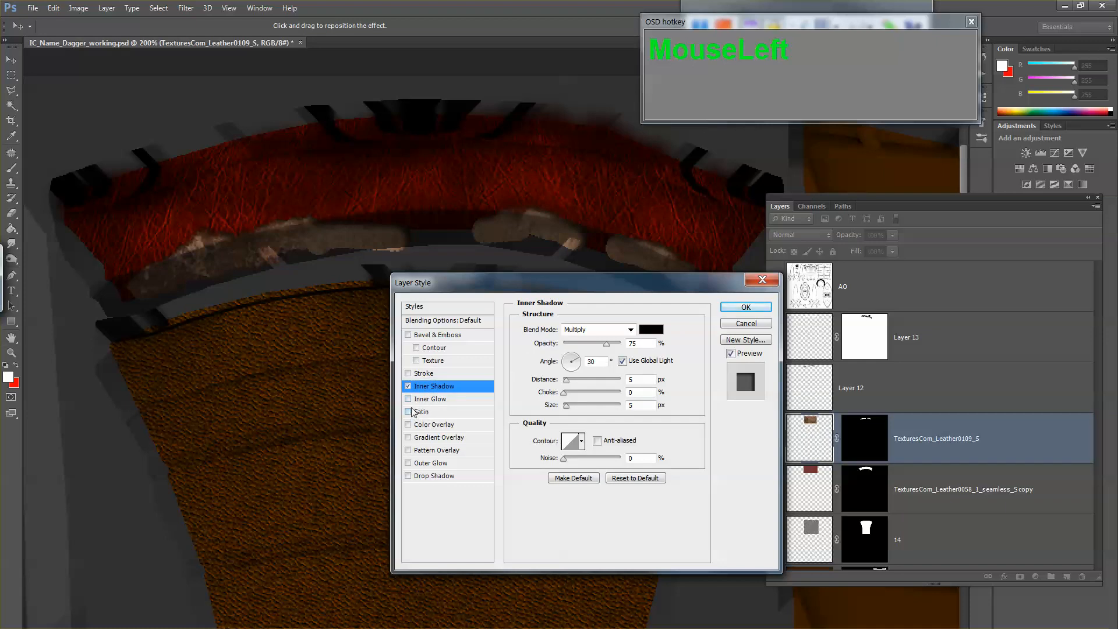
left_click_drag(608, 345, 634, 345)
left_click_drag(231, 229, 231, 228)
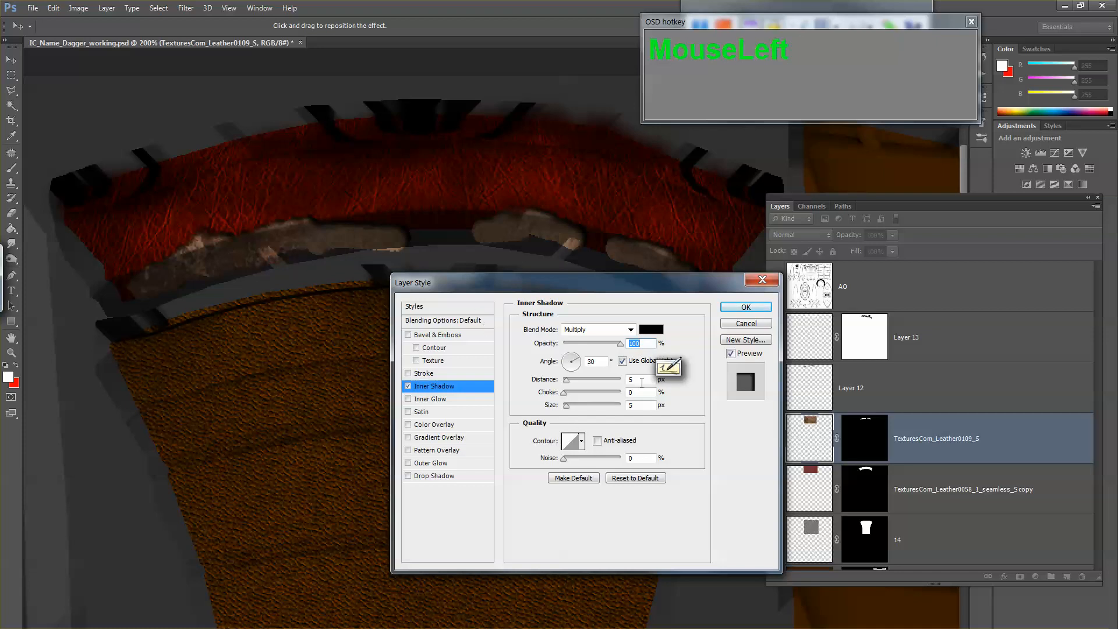
left_click_drag(644, 380, 583, 393)
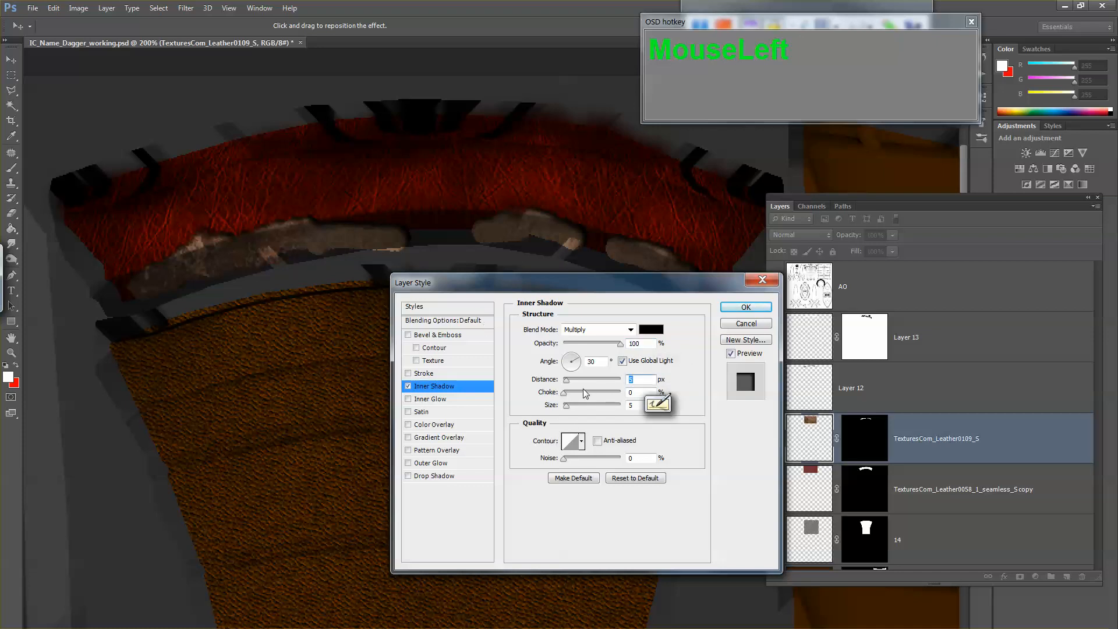
type("3")
key("Return")
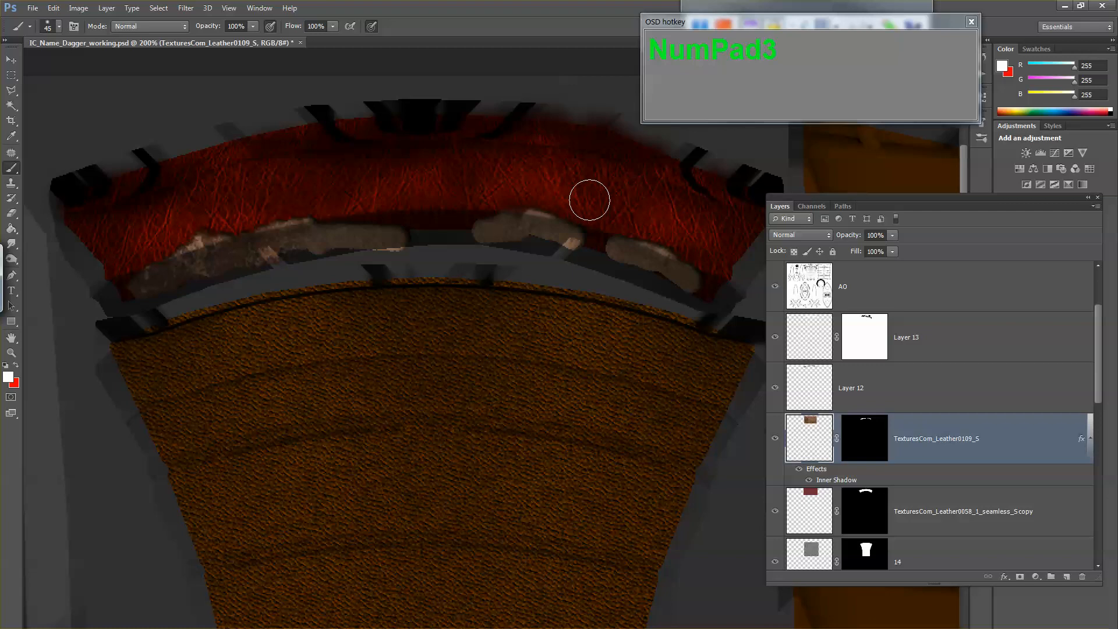
Step: Set the Inner Shadow distance of the TexturesCom_Leather0109_S layer to 1 px
double_click(1021, 445)
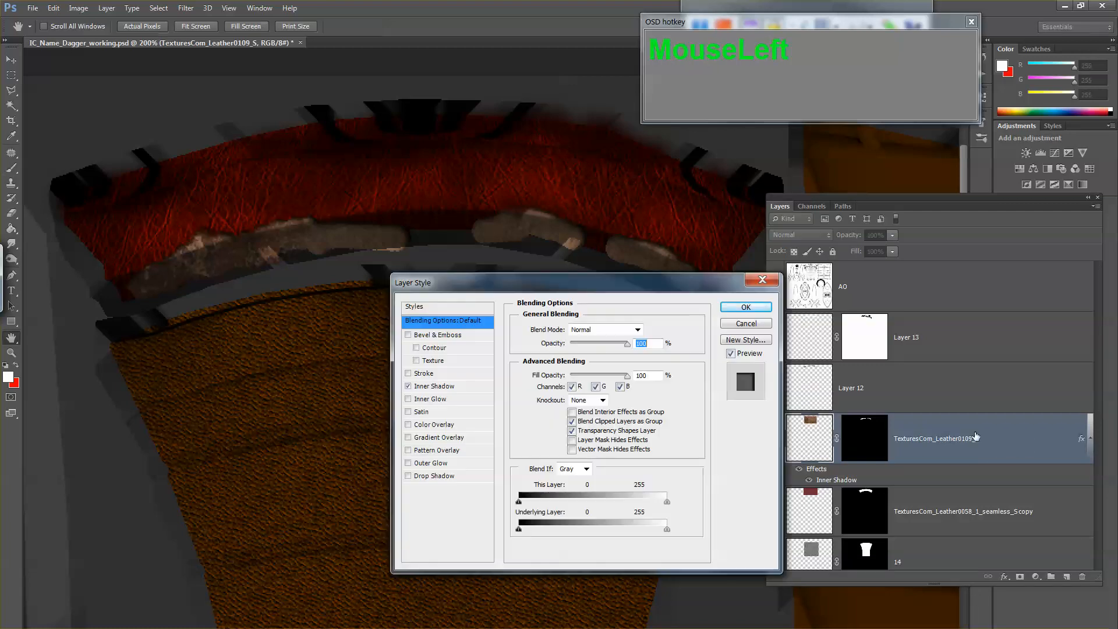
left_click(437, 388)
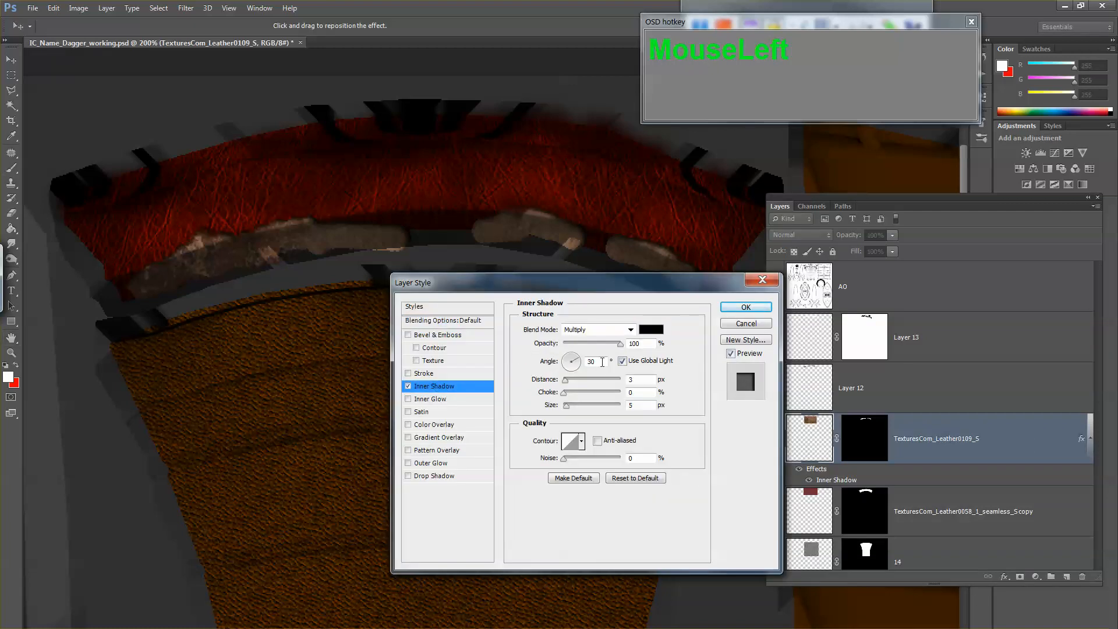
type("1")
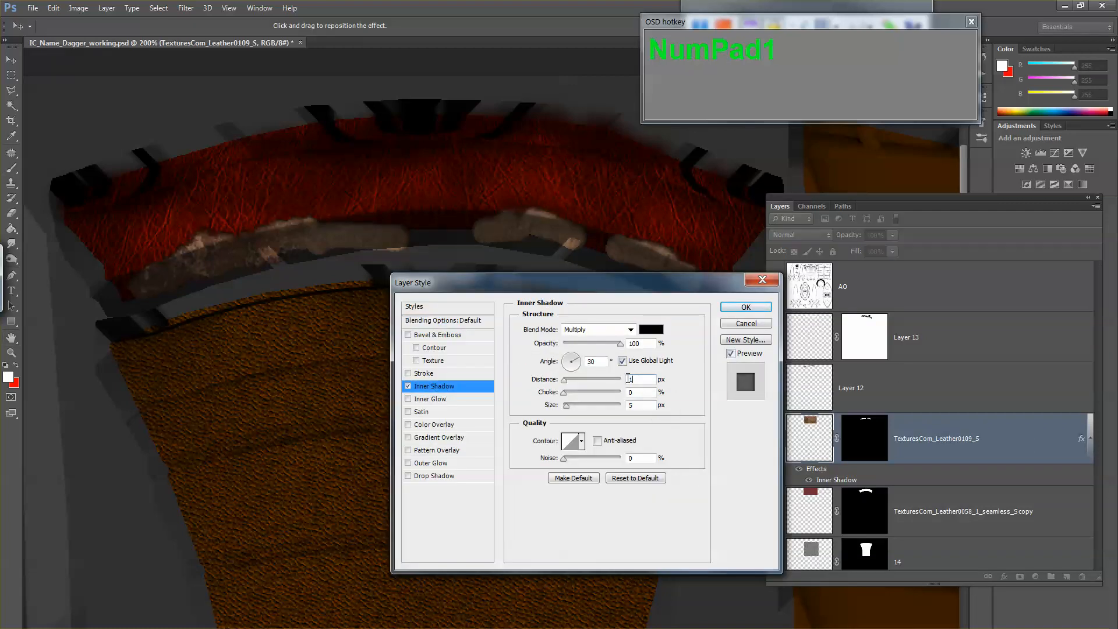
key("Return")
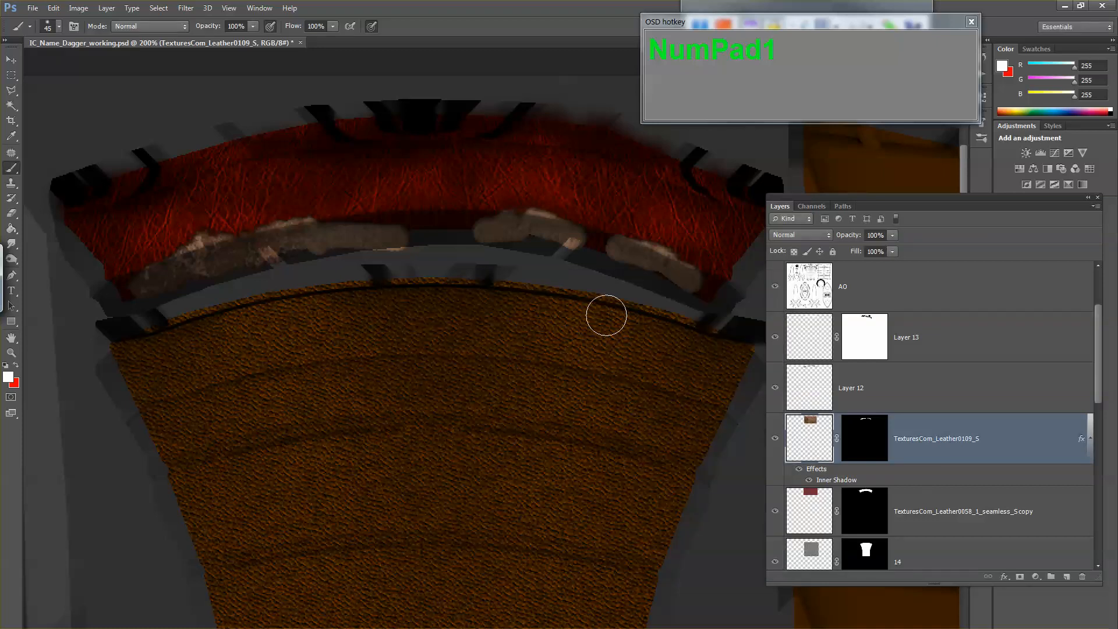
Step: Save the texture as a Targa copy at 24 bits/pixel, overwriting the first TGA file in the images folder
key("ctrl+shift+s")
key("Tab")
key("t")
key("shift+Tab")
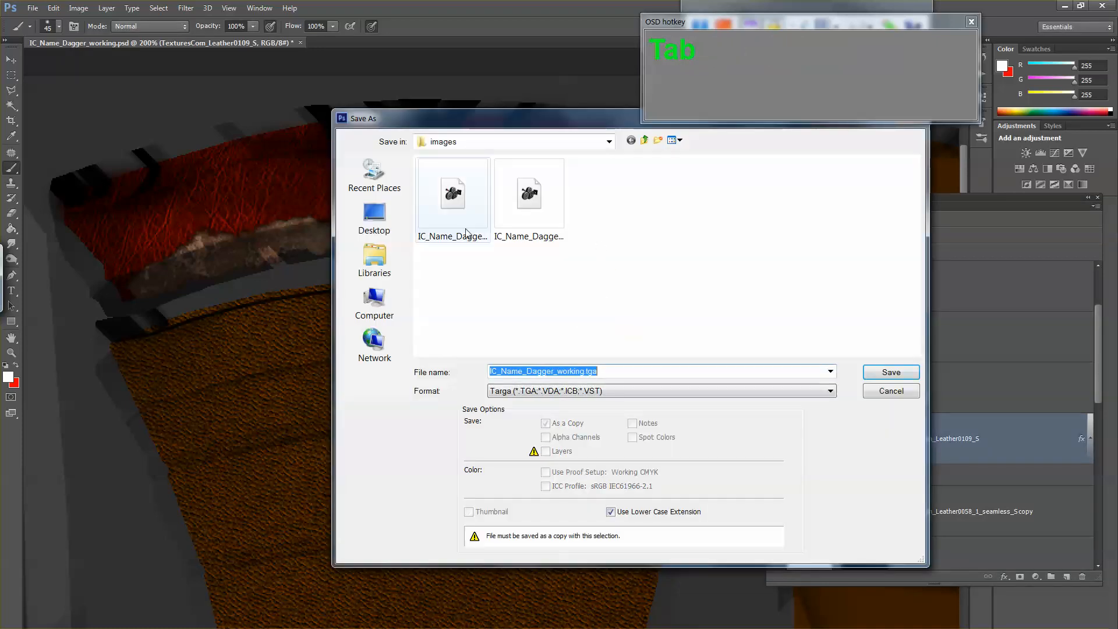
double_click(450, 223)
left_click(523, 260)
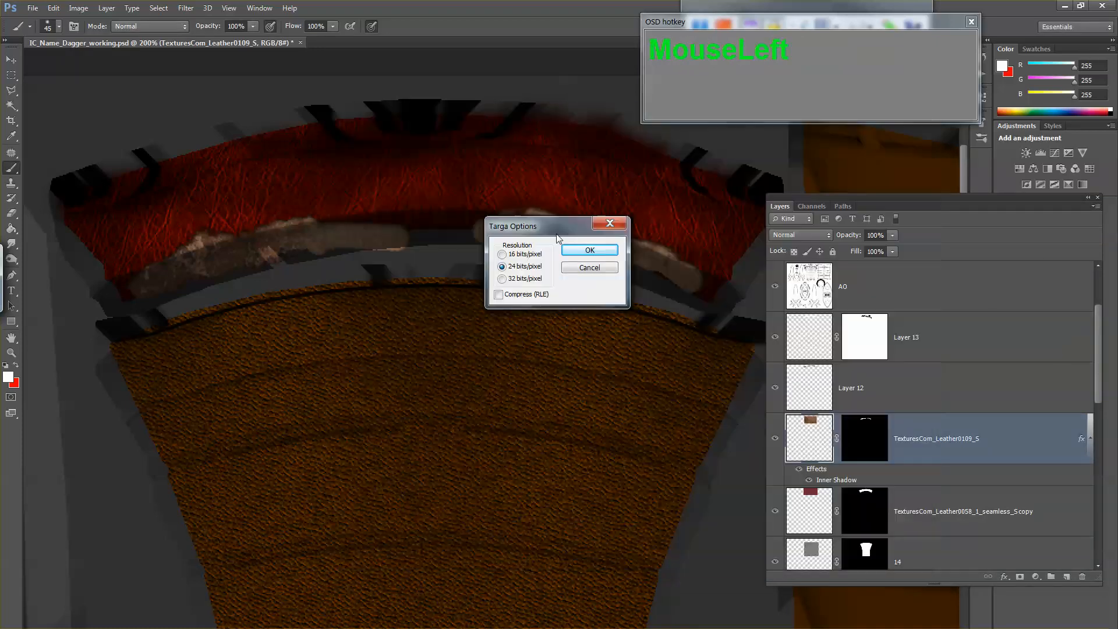
left_click(587, 250)
Step: Switch to Maya, reload the IC_Name_Dagger_diffuse.tga texture on the collar's material and view the dagger up close and from a distance
key("alt+Tab")
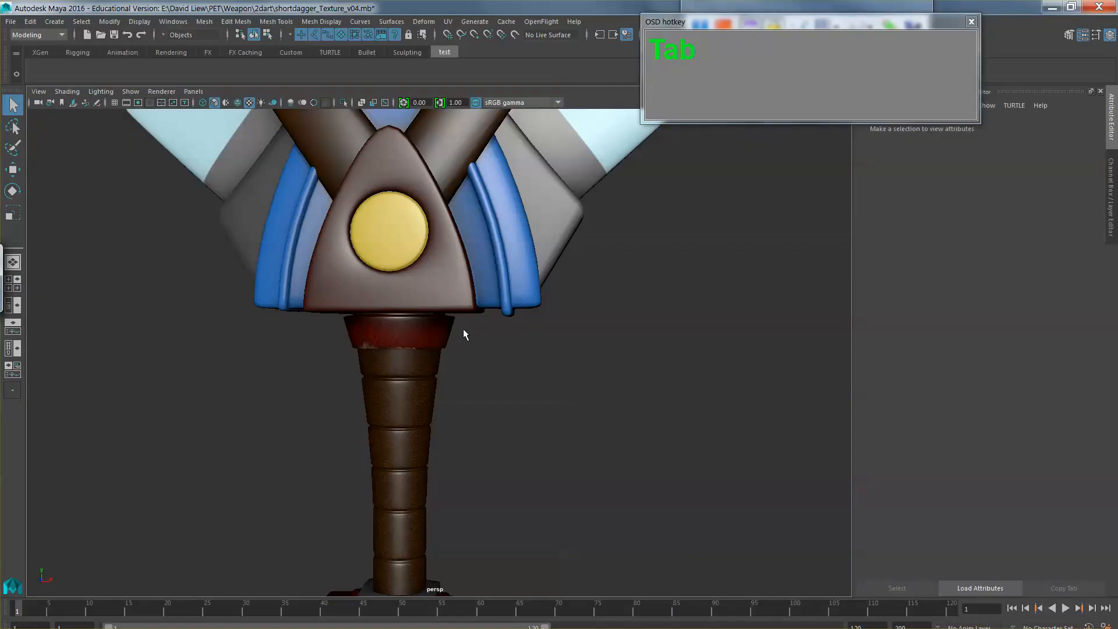
left_click(448, 330)
scroll(555, 386, "up", 5)
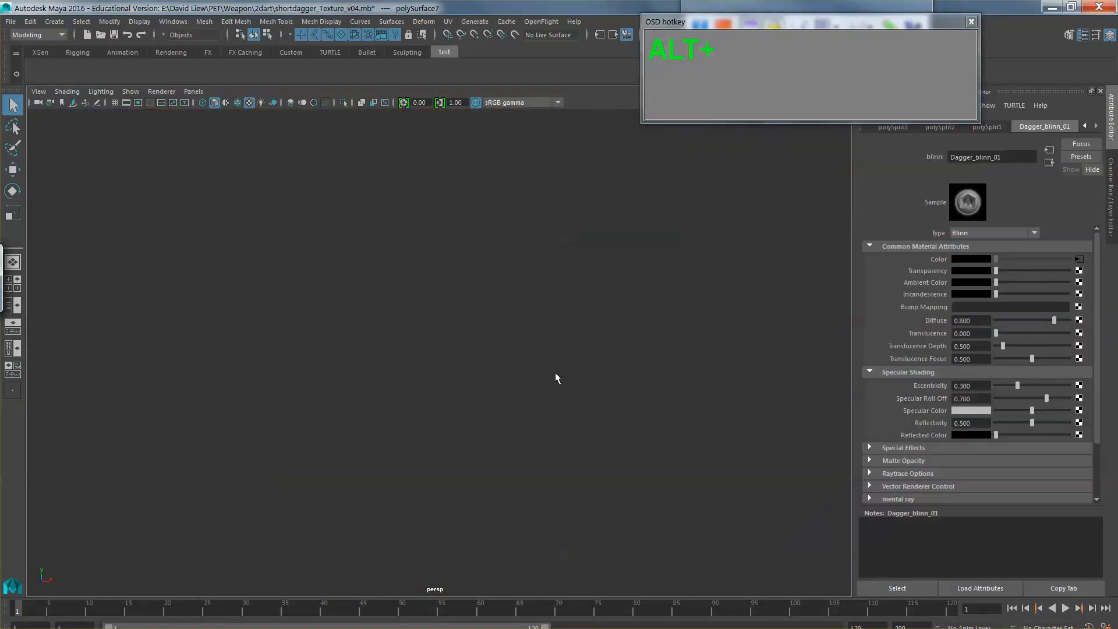
scroll(553, 372, "down", 3)
left_click_drag(553, 372, 600, 369)
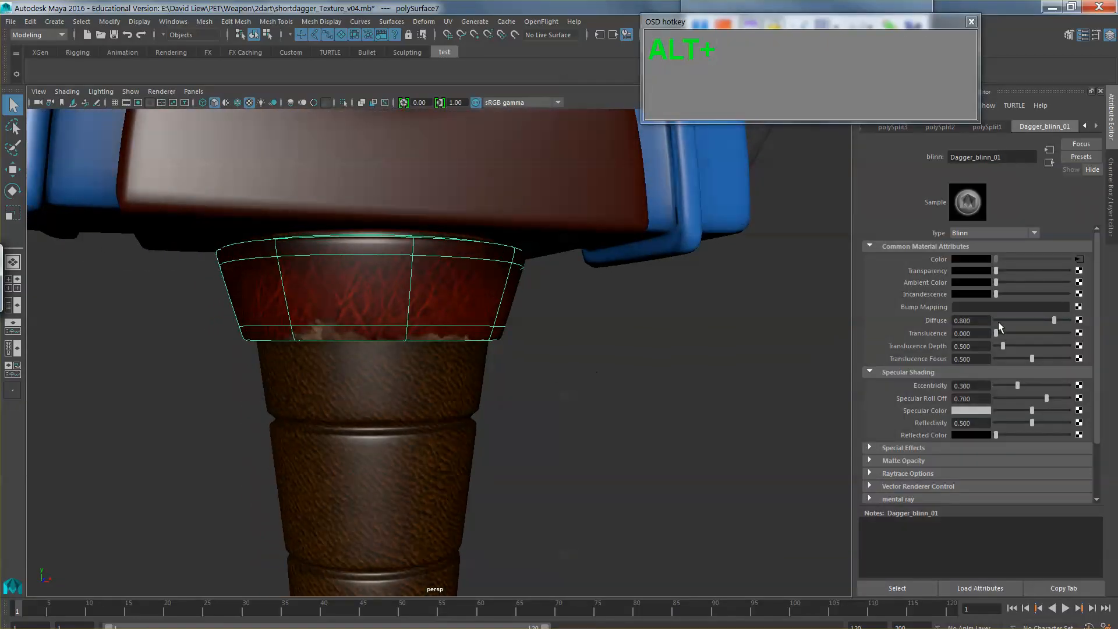
left_click(1078, 259)
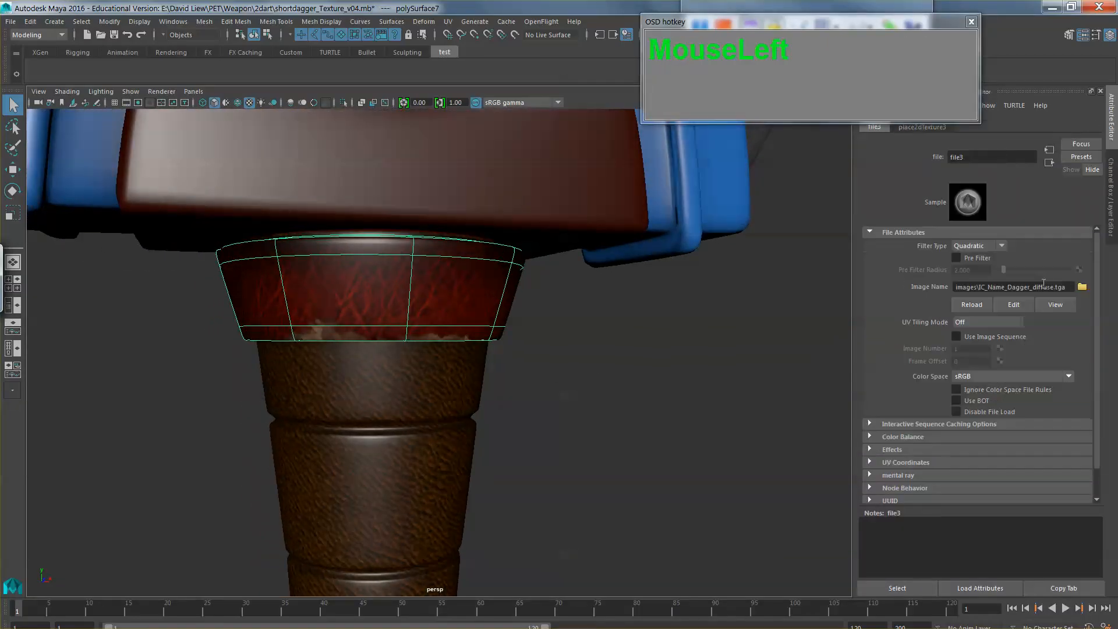
left_click(971, 304)
left_click(579, 375)
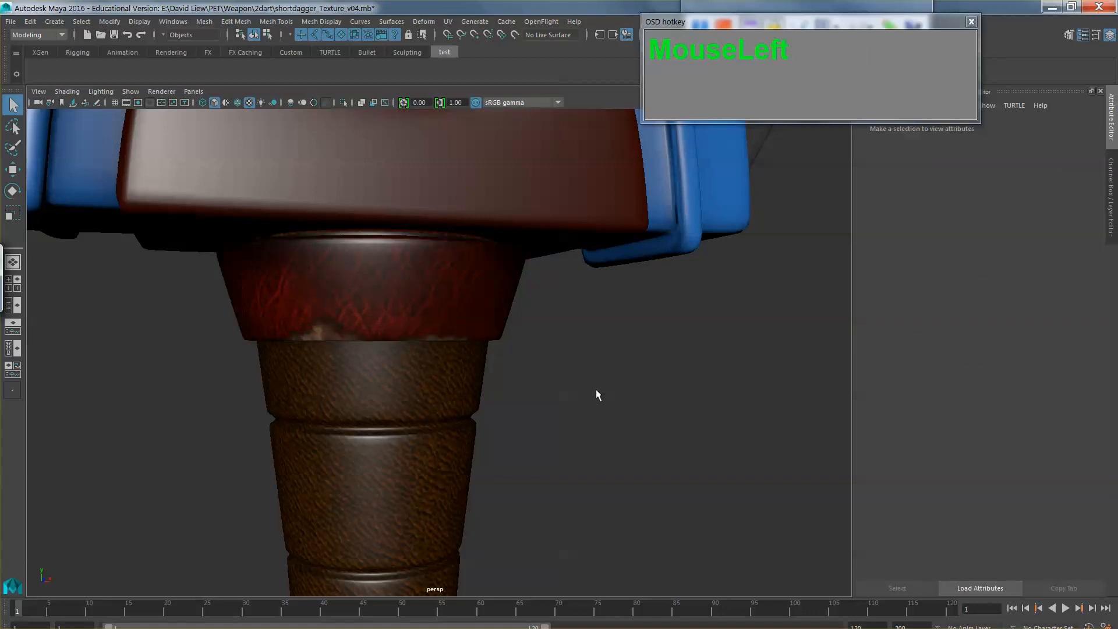
scroll(596, 389, "down", 6, "alt")
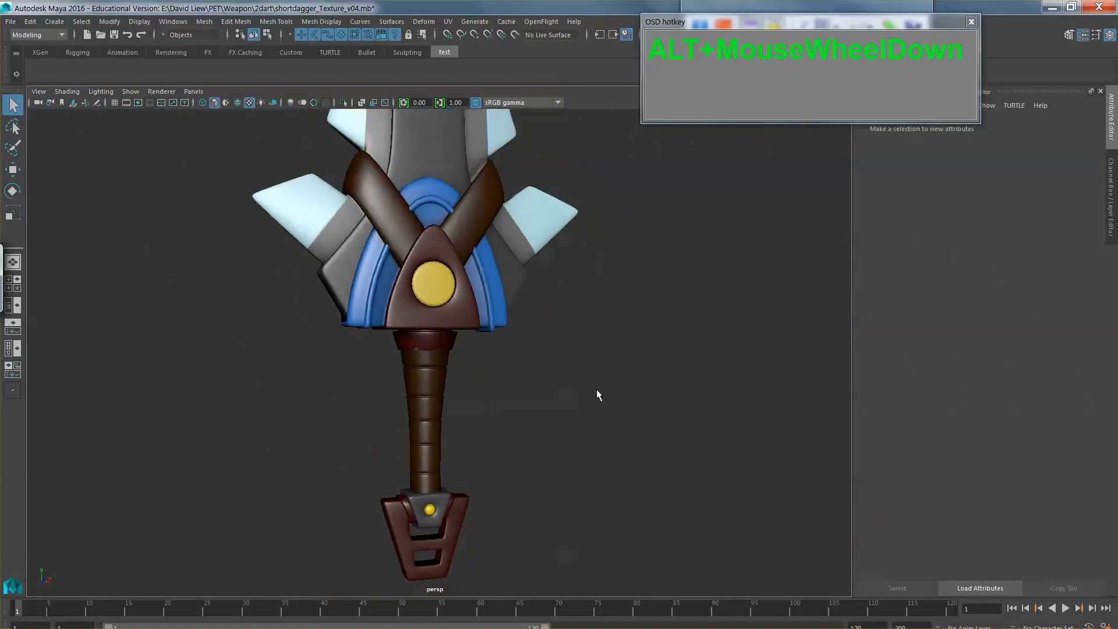
scroll(597, 389, "down", 2, "alt")
left_click_drag(574, 392, 667, 406, "alt")
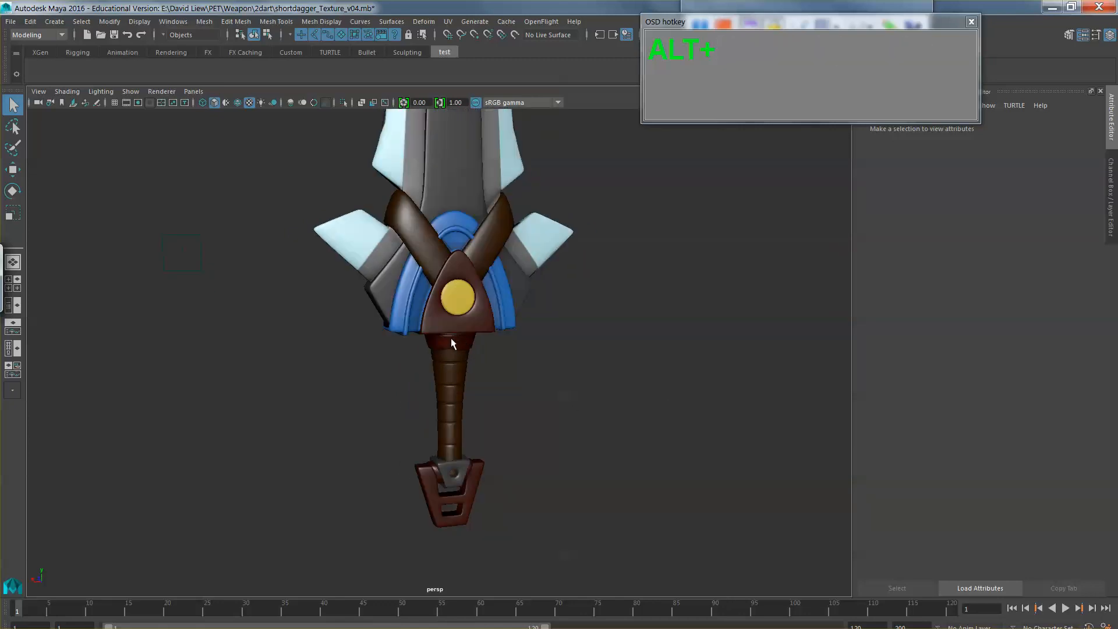
Step: Return to Photoshop and group the collar layers from TexturesCom_Leather0058_1_seamless_S copy up to Layer 13
key("alt+Tab")
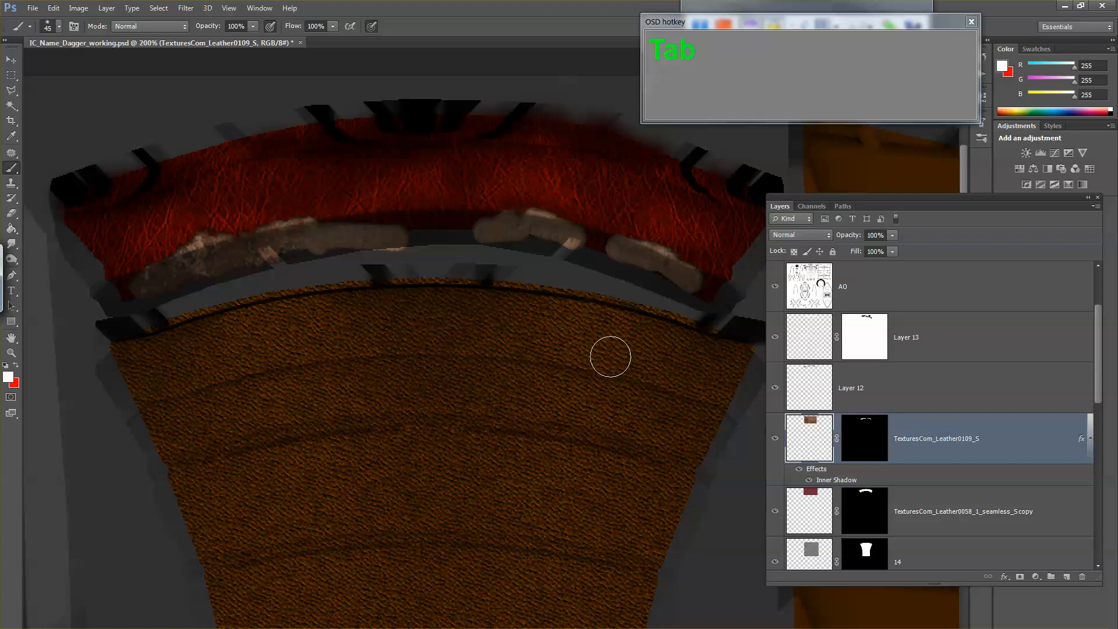
key("z")
left_click(610, 357, "alt")
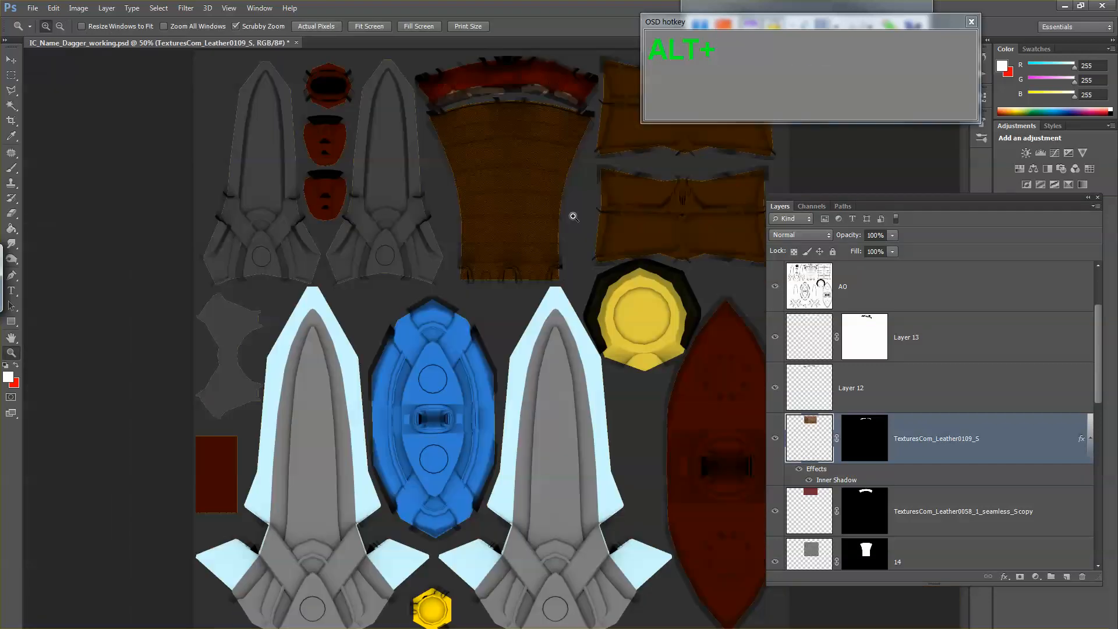
left_click(550, 134)
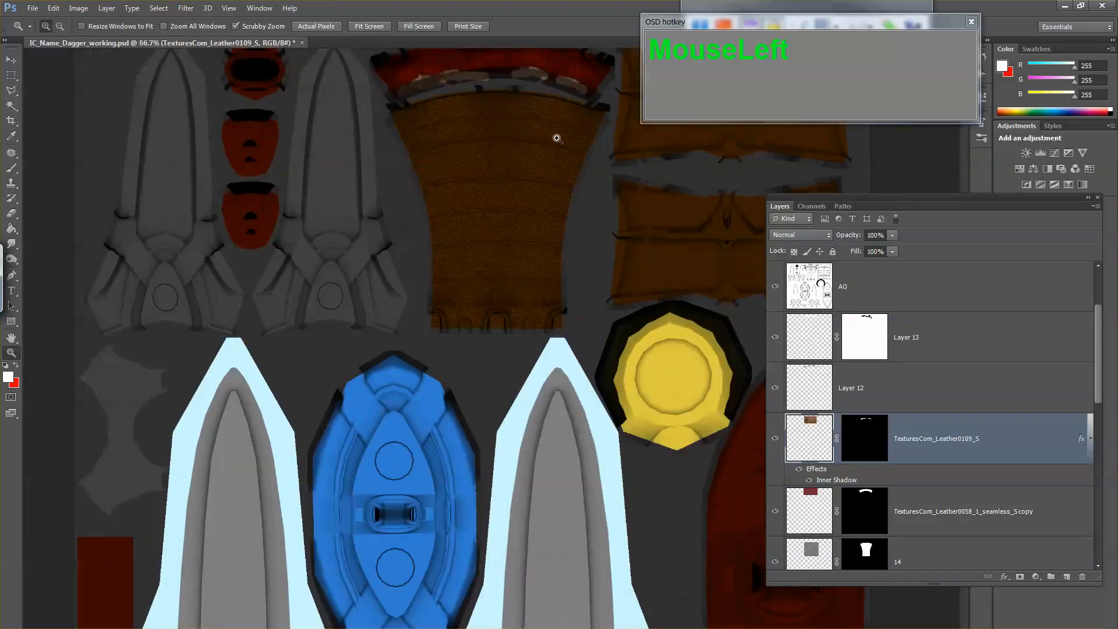
left_click_drag(578, 163, 547, 245)
left_click(541, 194)
left_click_drag(541, 196, 543, 221)
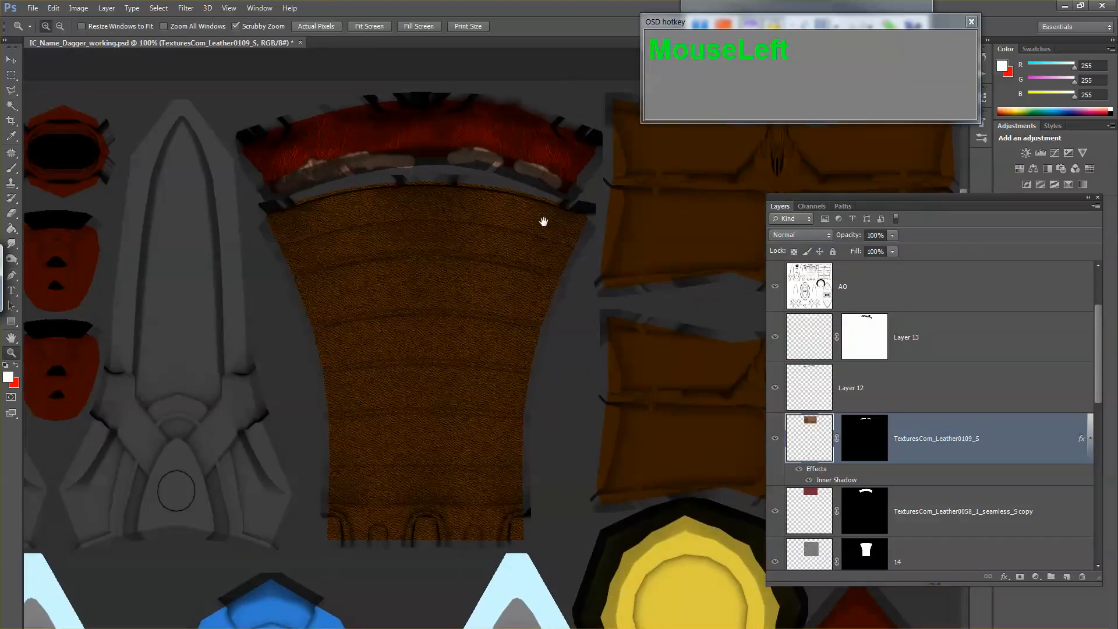
left_click(775, 387)
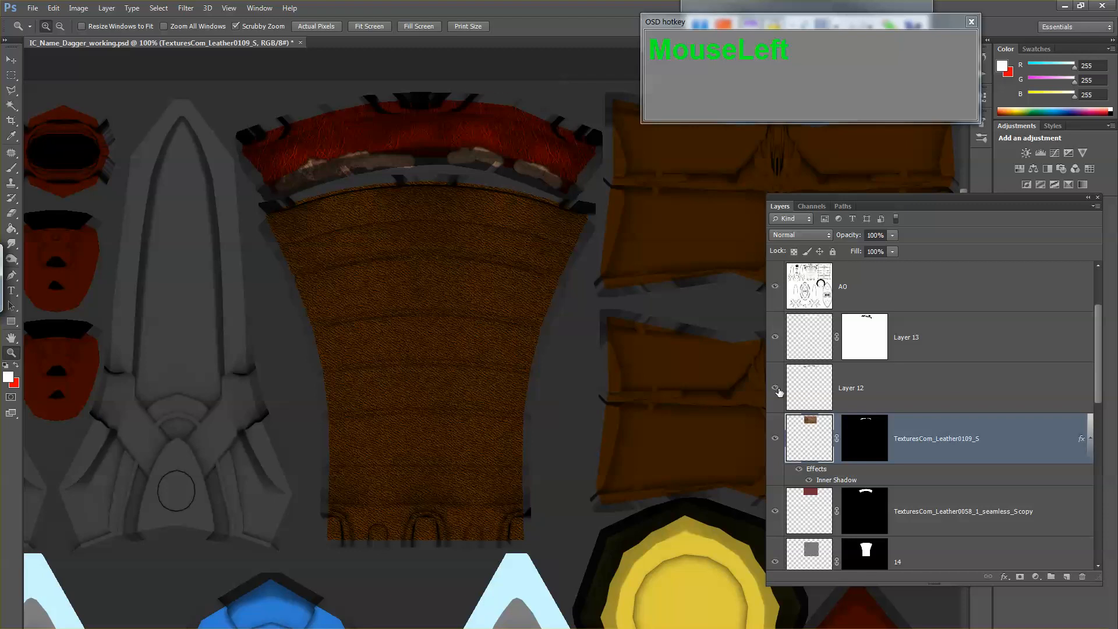
left_click(824, 391)
scroll(839, 414, "down", 3)
left_click(807, 349)
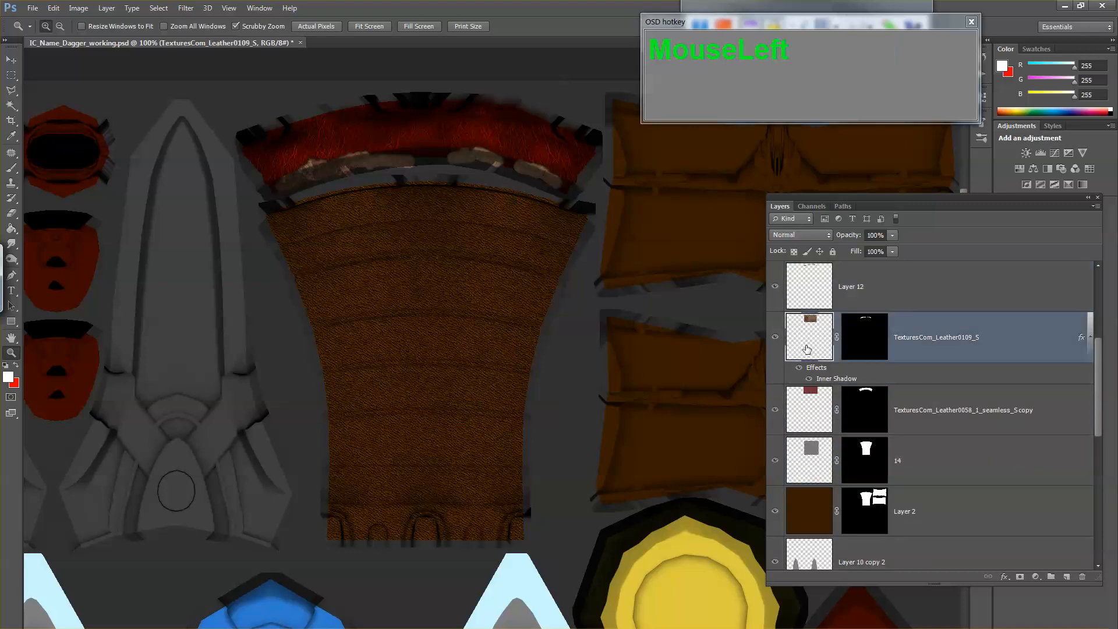
left_click(800, 424)
scroll(802, 402, "up", 2)
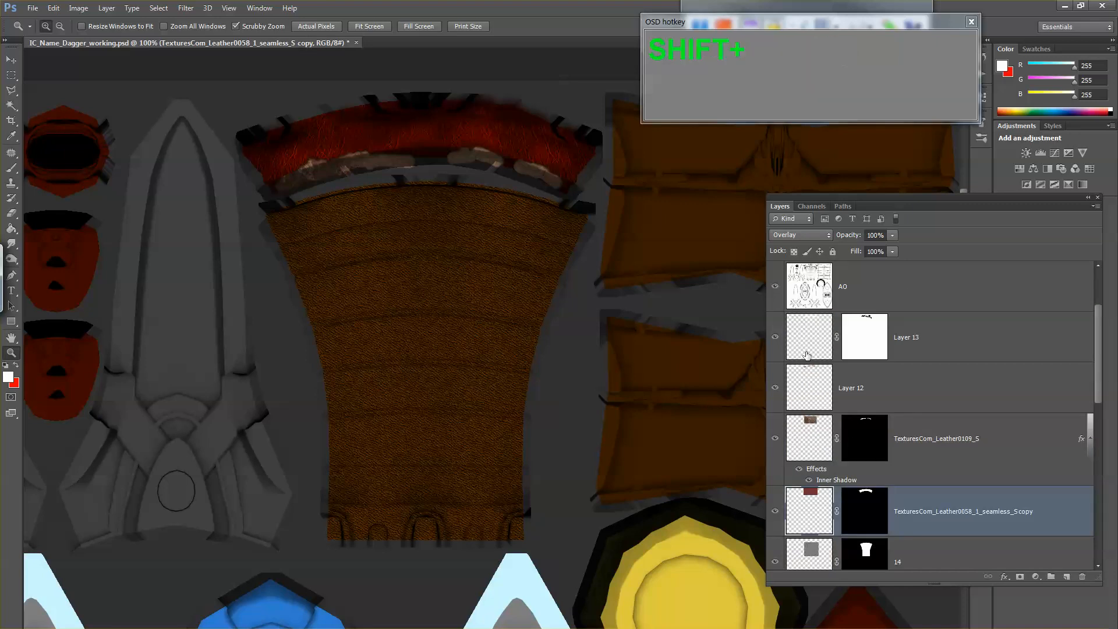
left_click(807, 354, "shift")
key("ctrl+g")
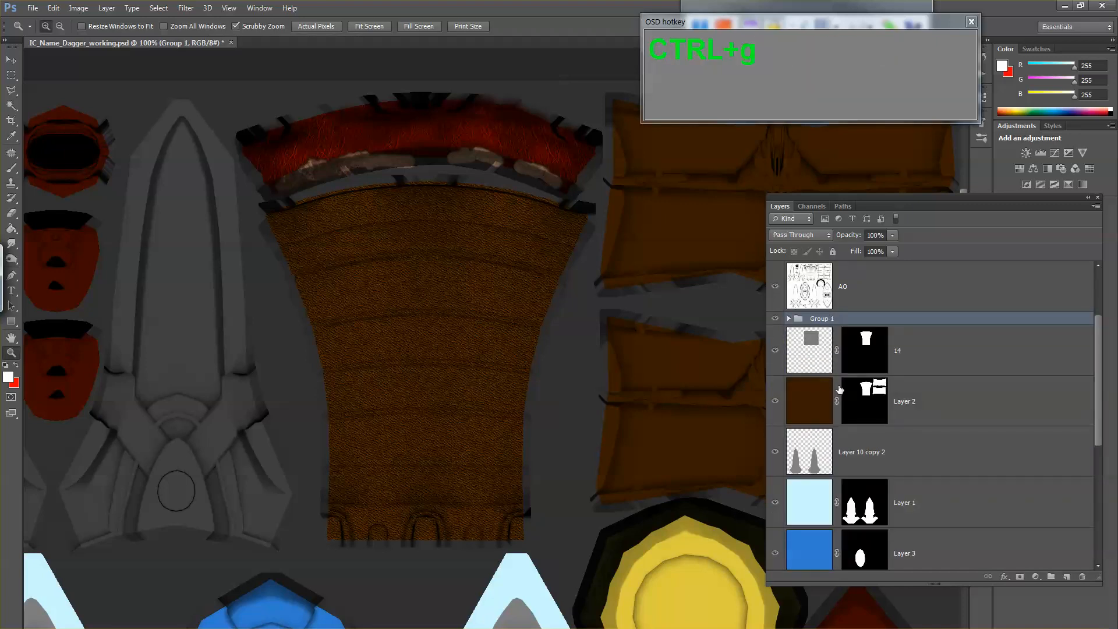
Step: Rename the new collar layer group as tophandle
double_click(831, 319)
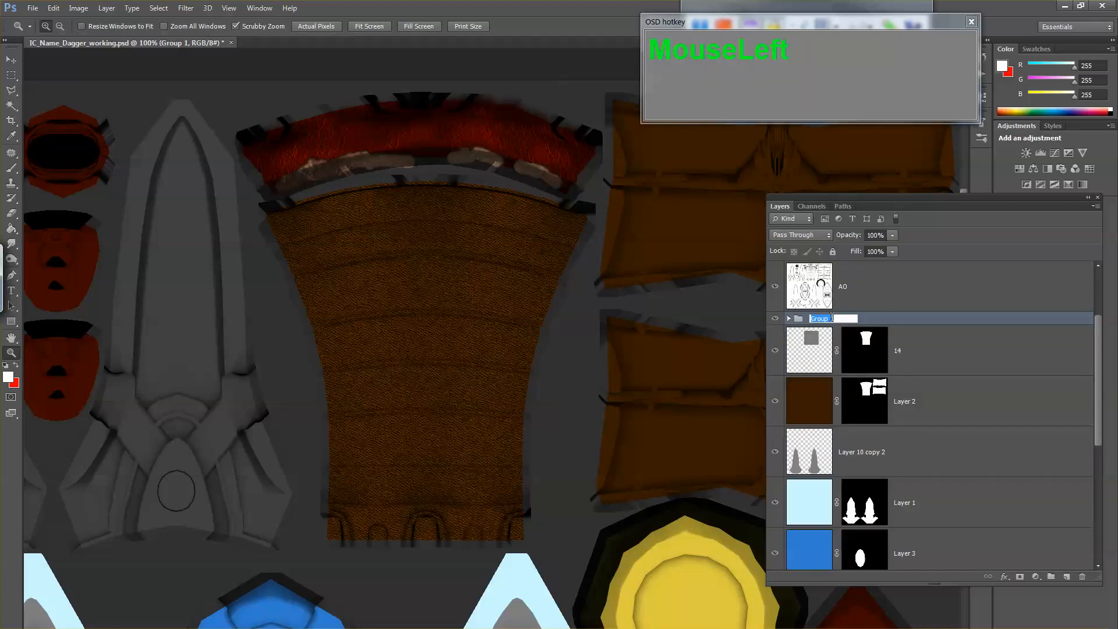
type("tophandle")
key("Return")
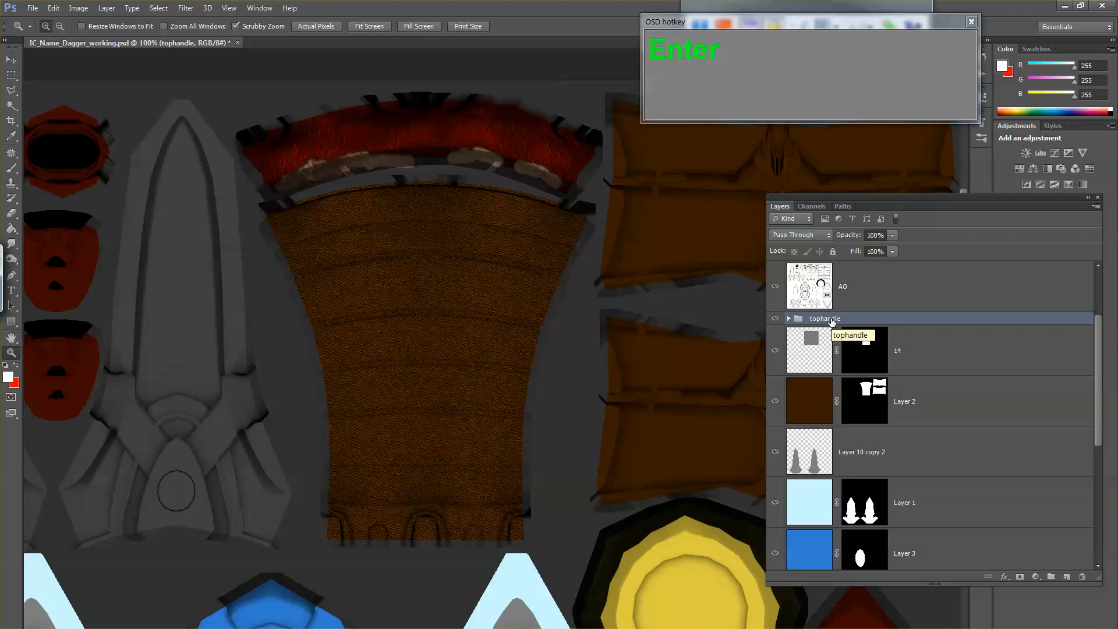
Step: Create a new layer directly above layer 14 and make red the brush's foreground colour
left_click(769, 351)
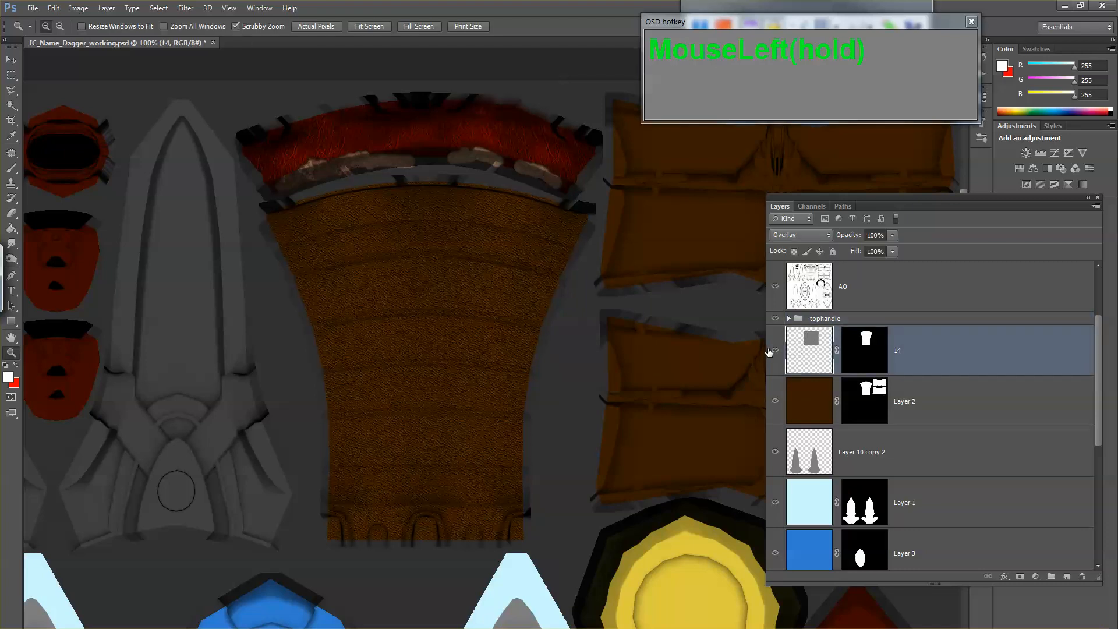
left_click(613, 290)
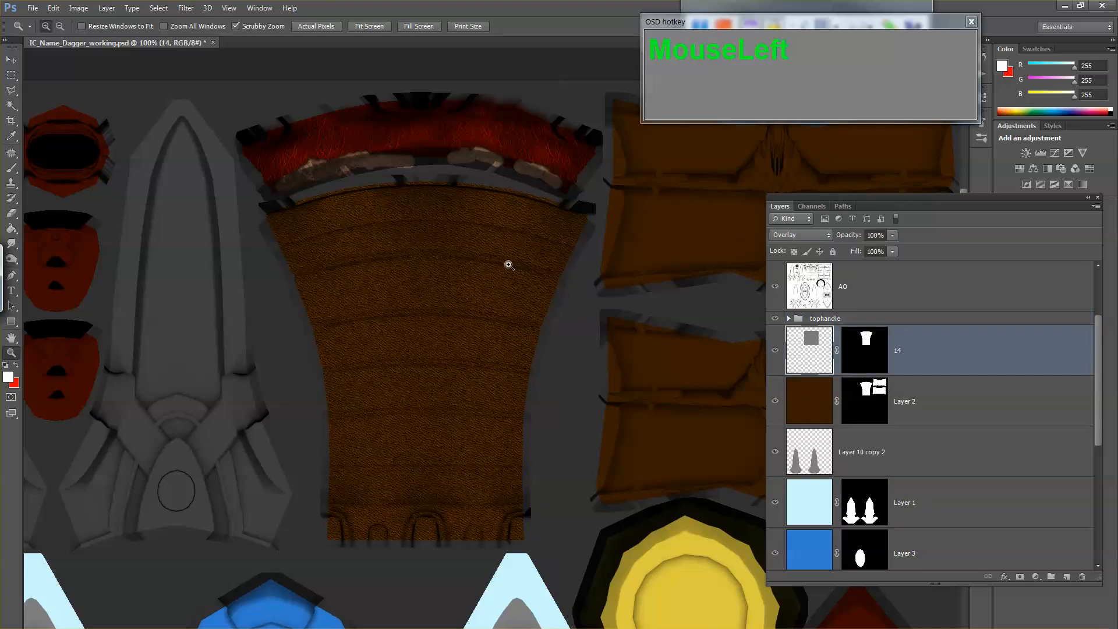
key("b")
key("ctrl+shift+n")
key("Return")
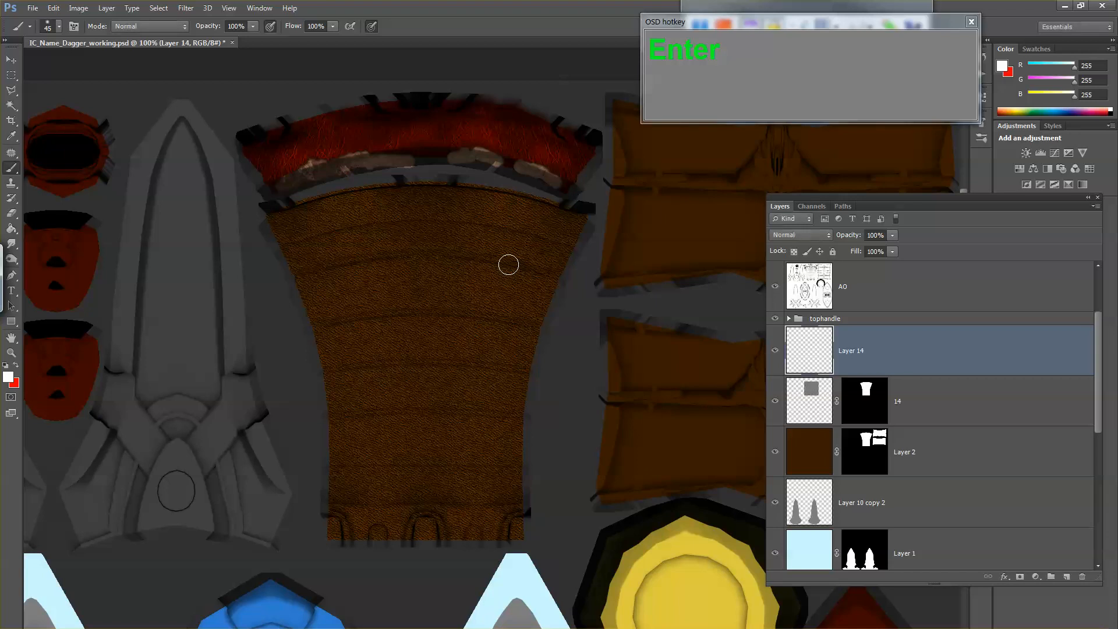
key("x")
left_click_drag(436, 234, 450, 343)
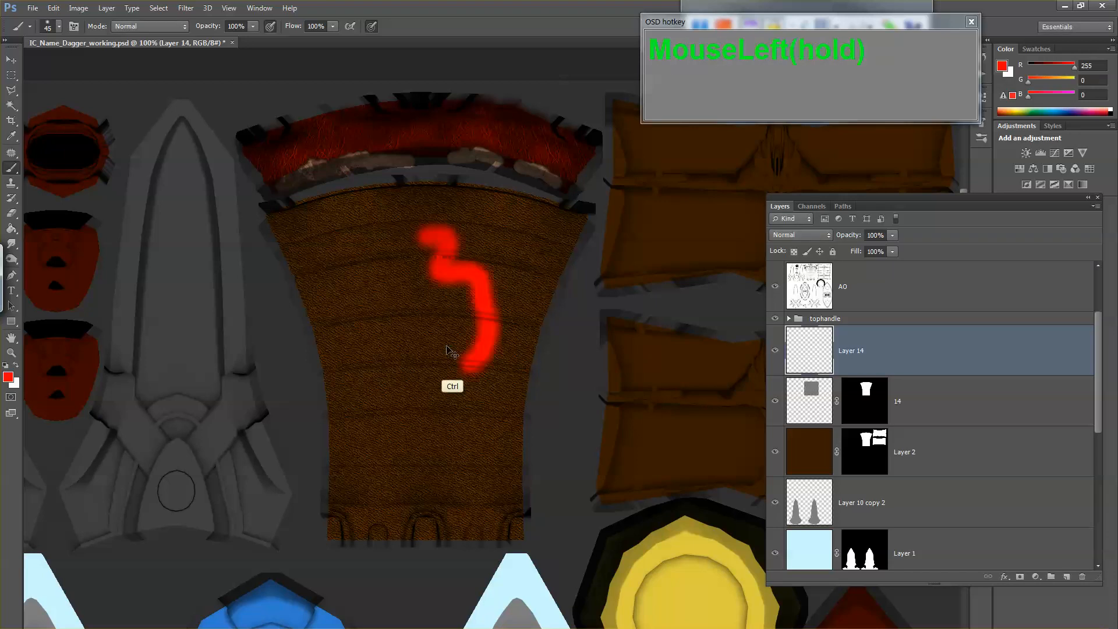
key("ctrl+z")
right_click(492, 208)
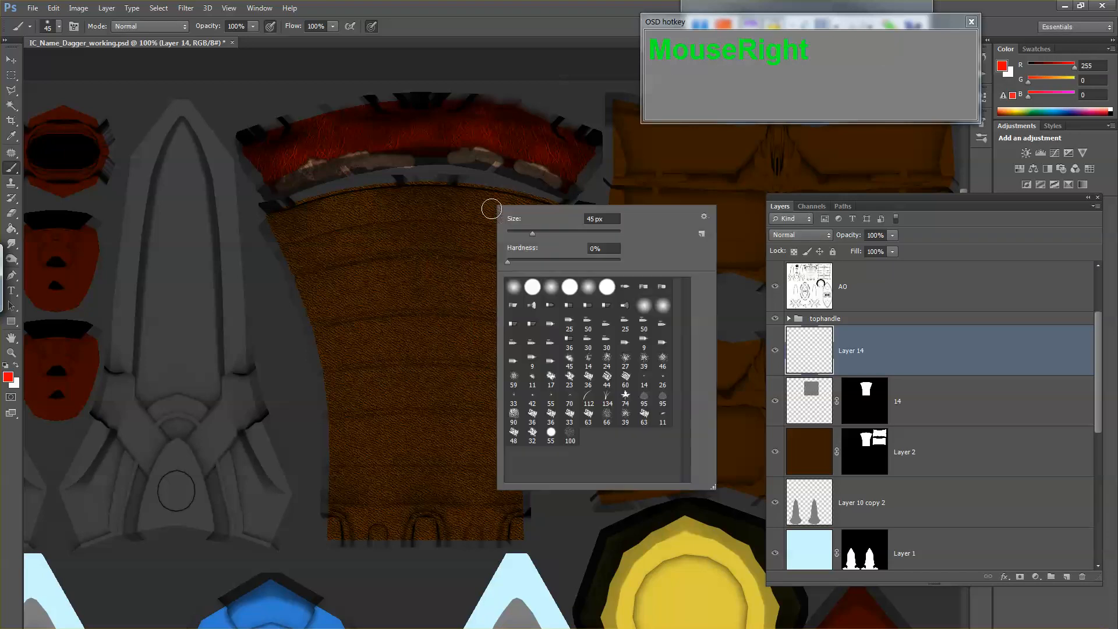
left_click_drag(440, 256, 474, 301)
key("ctrl+z")
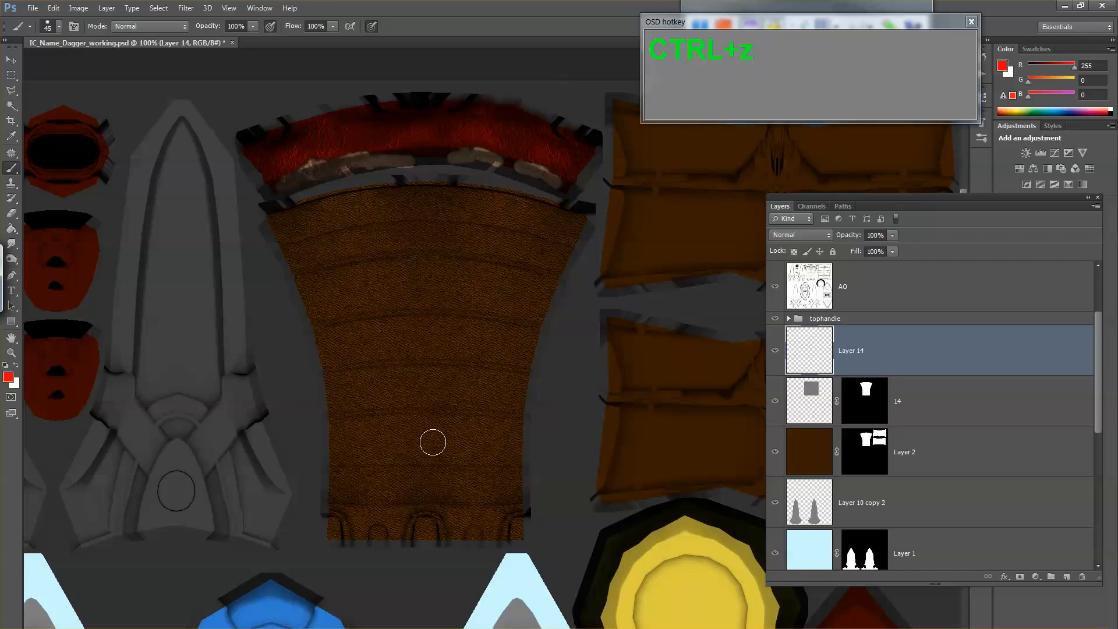
Step: Mark the handle's wrap seams and its upper edge with red strokes on the new layer using a 25 px brush
mouse_move(357, 467)
left_mouse_down()
mouse_move(436, 464)
mouse_move(406, 458)
mouse_move(499, 469)
left_mouse_up()
left_click_drag(352, 411, 434, 400)
mouse_move(353, 374)
left_mouse_down()
mouse_move(431, 352)
mouse_move(498, 367)
left_mouse_up()
mouse_move(380, 310)
left_mouse_down()
mouse_move(470, 309)
mouse_move(496, 315)
mouse_move(483, 317)
mouse_move(492, 330)
mouse_move(523, 307)
left_mouse_up()
mouse_move(535, 267)
left_mouse_down()
mouse_move(514, 258)
mouse_move(383, 251)
mouse_move(314, 260)
left_mouse_up()
left_click_drag(337, 225, 525, 217)
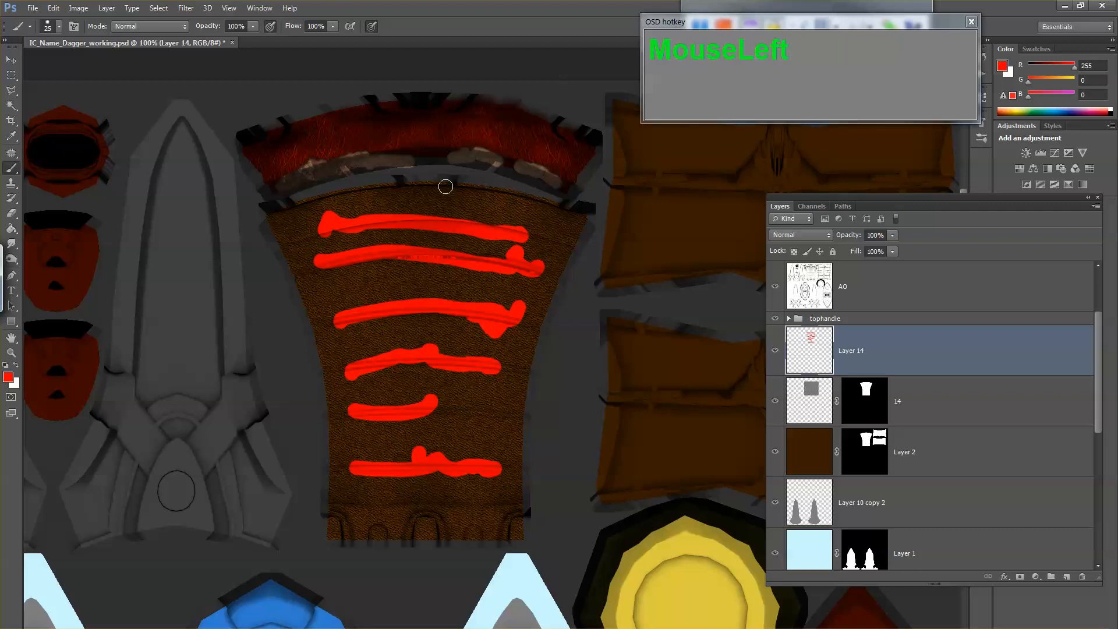
mouse_move(445, 186)
left_mouse_down()
mouse_move(357, 190)
mouse_move(512, 192)
mouse_move(578, 217)
mouse_move(543, 292)
left_mouse_up()
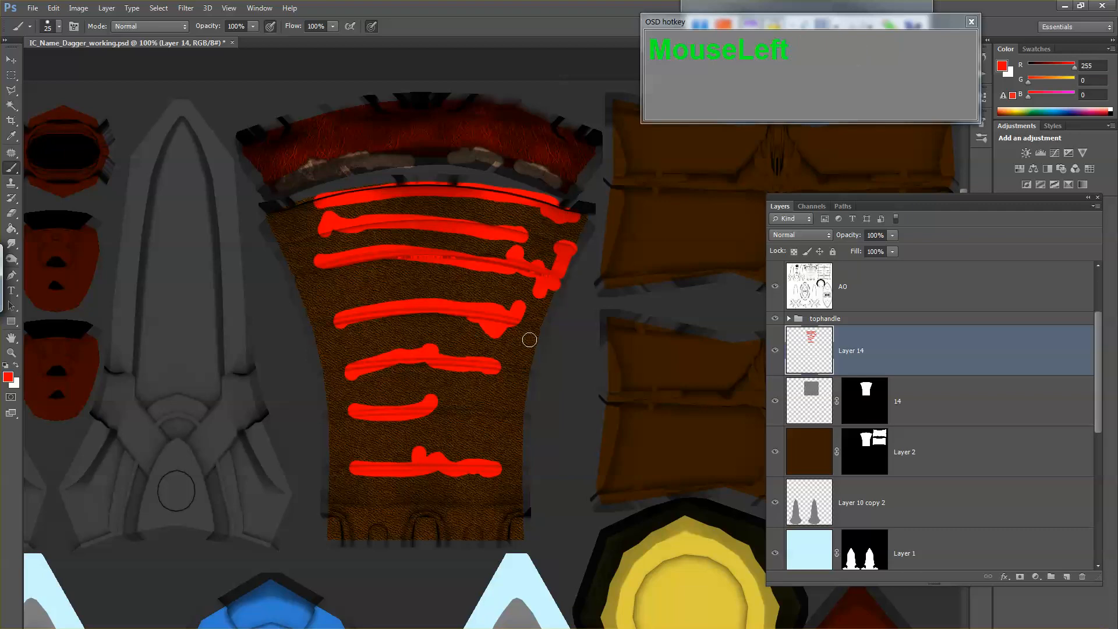
Step: Finish the red seam marks along the handle's edge and save a Targa copy over IC_Name_Dagger_diffuse.tga
left_click_drag(518, 327, 514, 345)
mouse_move(503, 382)
left_mouse_down()
mouse_move(501, 402)
mouse_move(438, 416)
left_mouse_up()
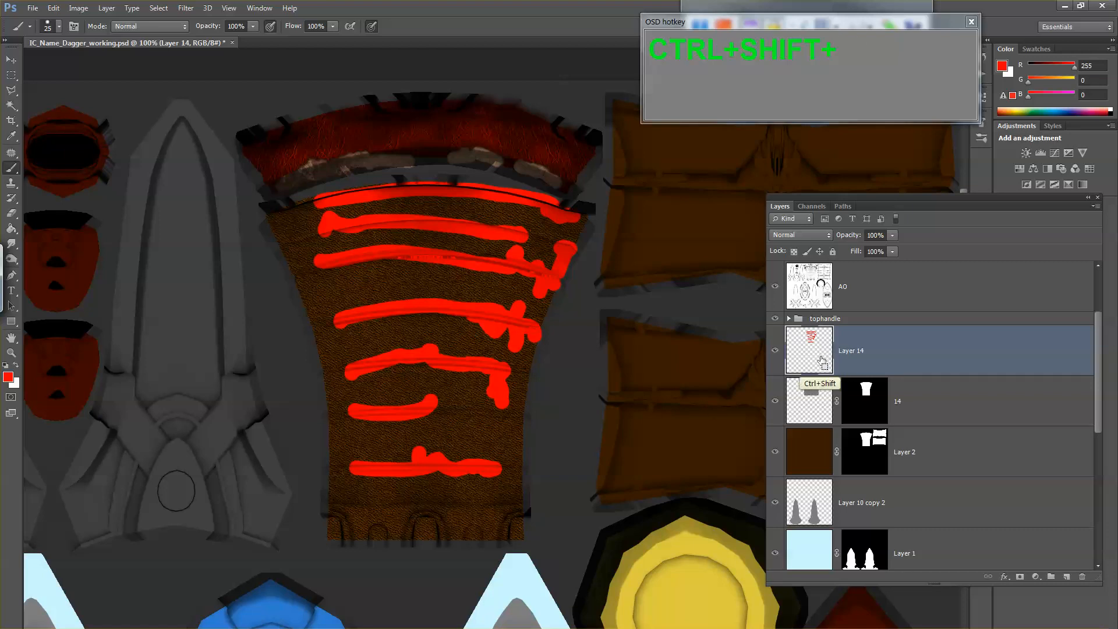
key("ctrl+shift+s")
key("Tab")
key("t")
double_click(453, 198)
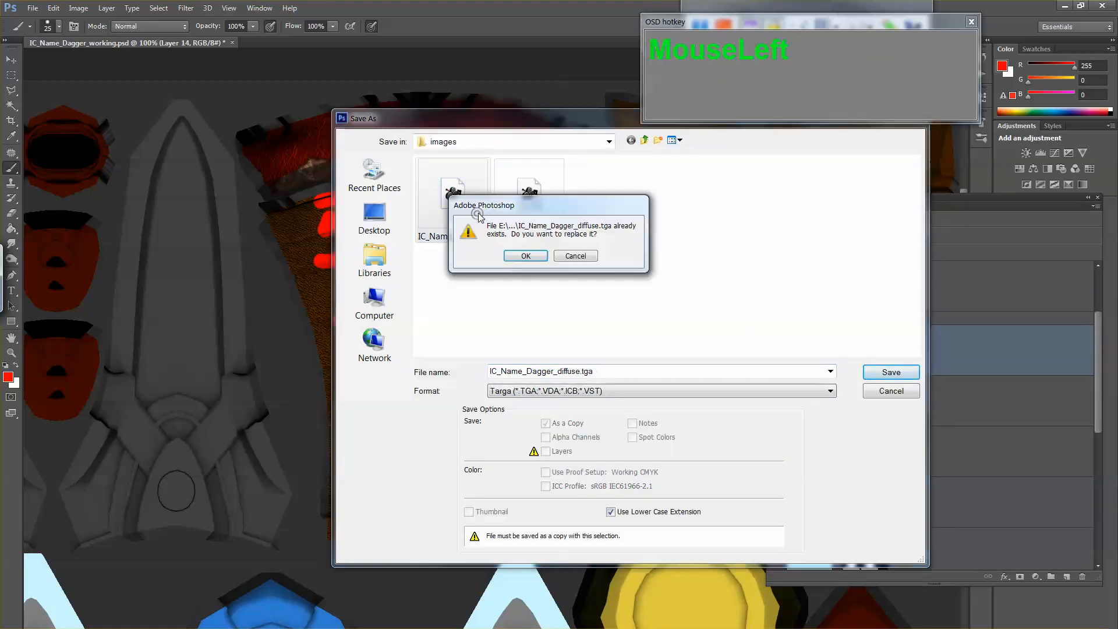
left_click(524, 252)
left_click(576, 243)
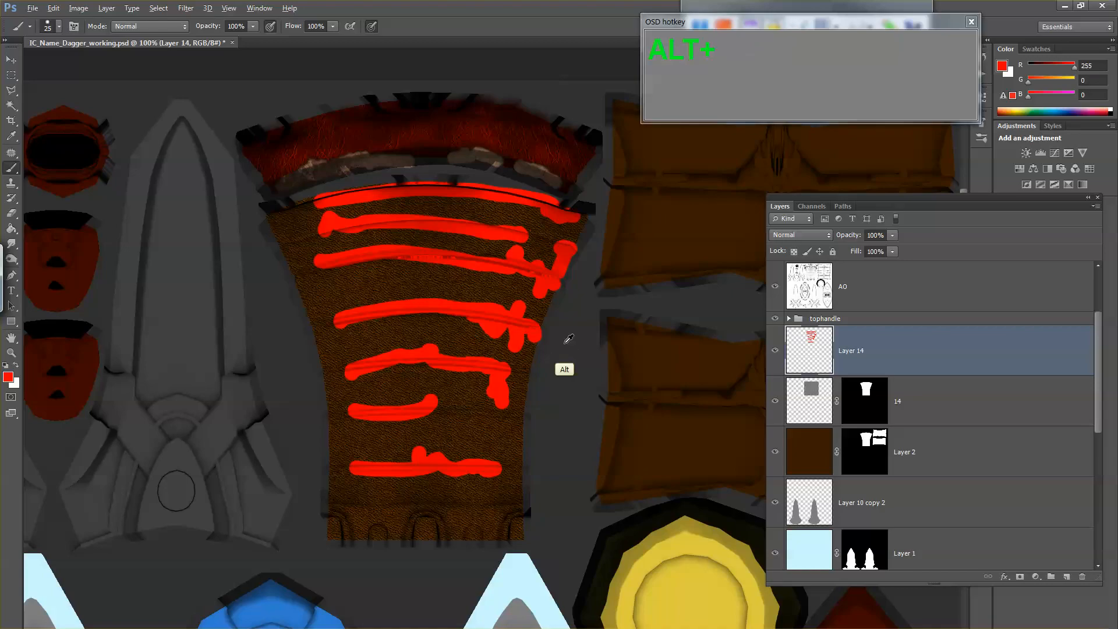
Step: Switch to Maya, reload the handle's IC_Name_Dagger_diffuse.tga texture and check where the red marks fall around the handle
key("alt+Tab")
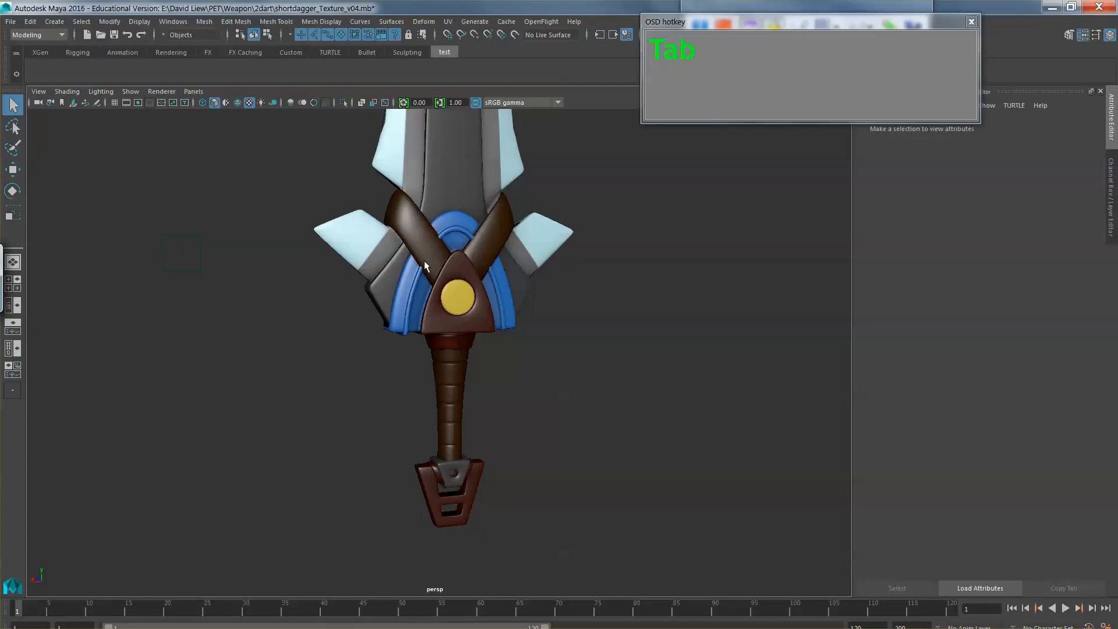
left_click(442, 388)
left_click(1080, 259)
left_click(972, 303)
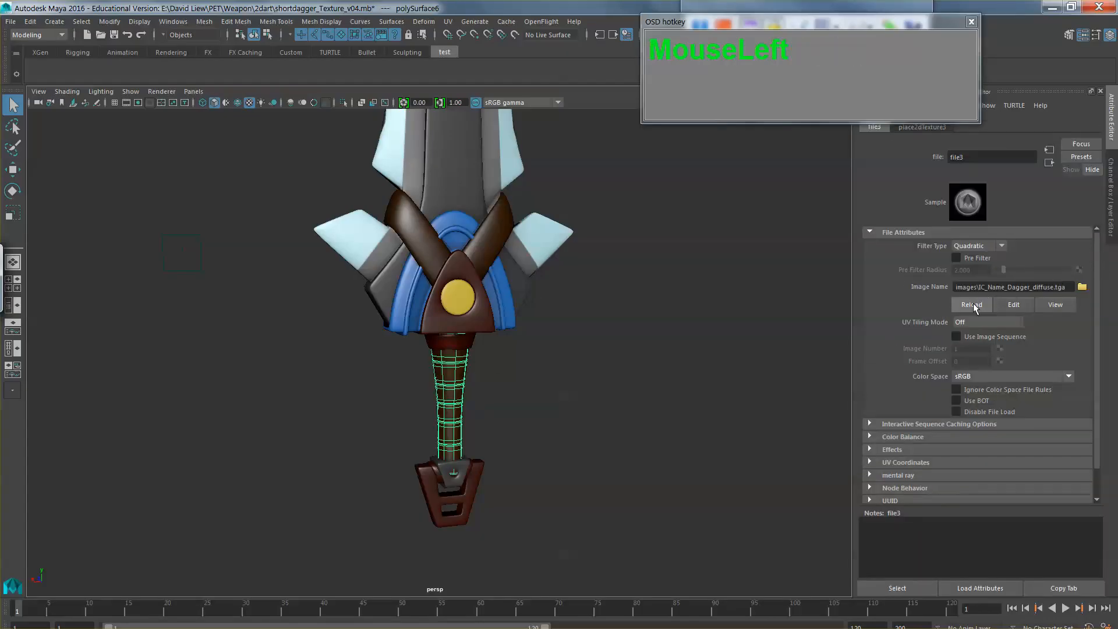
left_click(617, 334)
scroll(617, 334, "up", 2)
left_click_drag(618, 334, 492, 345)
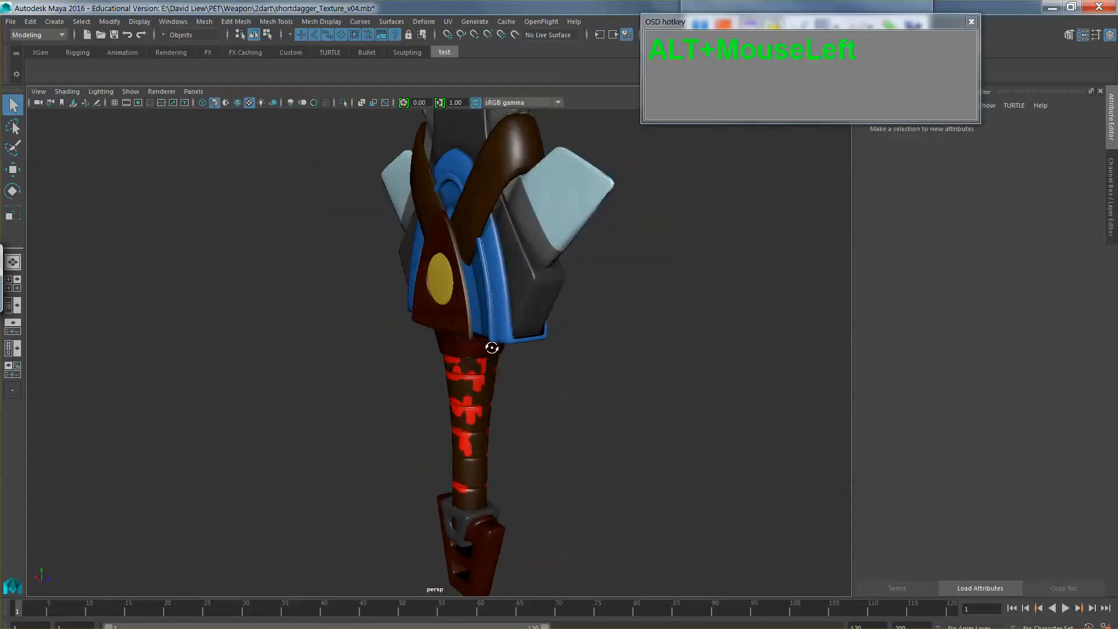
scroll(596, 372, "down", 3)
left_click_drag(595, 372, 640, 376)
left_click_drag(698, 375, 611, 402)
Step: Return to Photoshop, create a new layer above Layer 14 and reset the brush's foreground colour to black
key("alt+Tab")
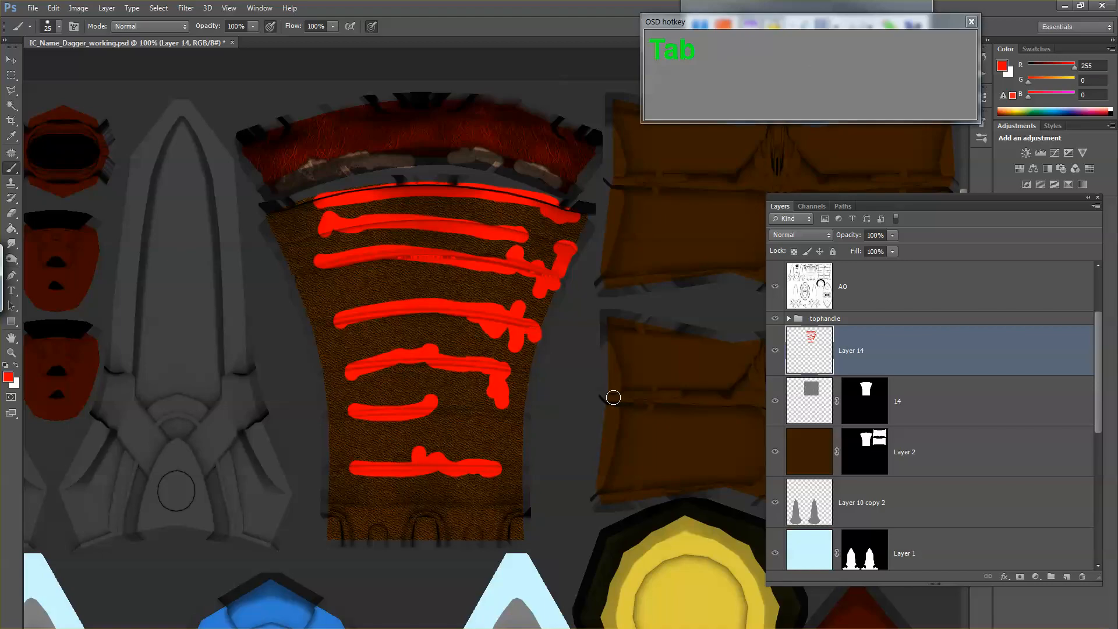
key("ctrl+shift+n")
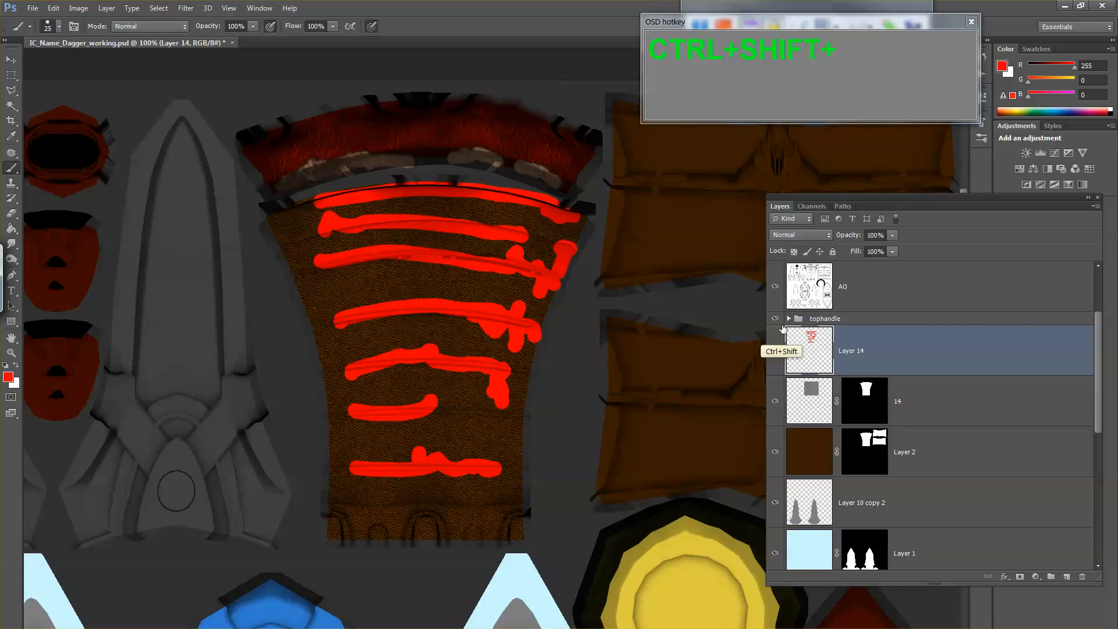
key("Return")
key("z")
left_click(391, 255)
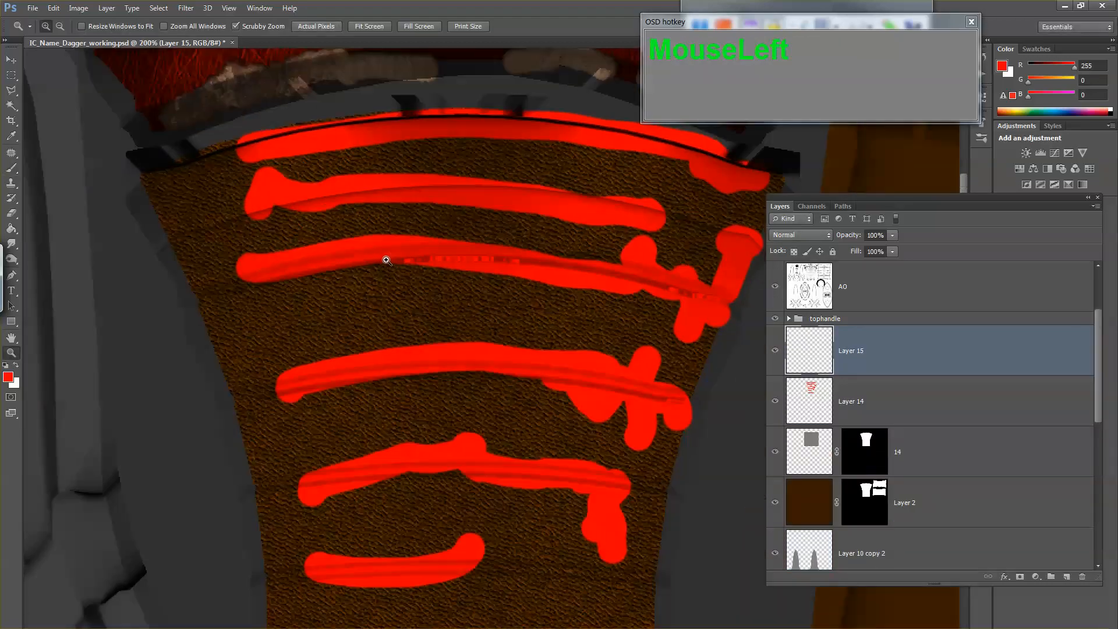
key("b")
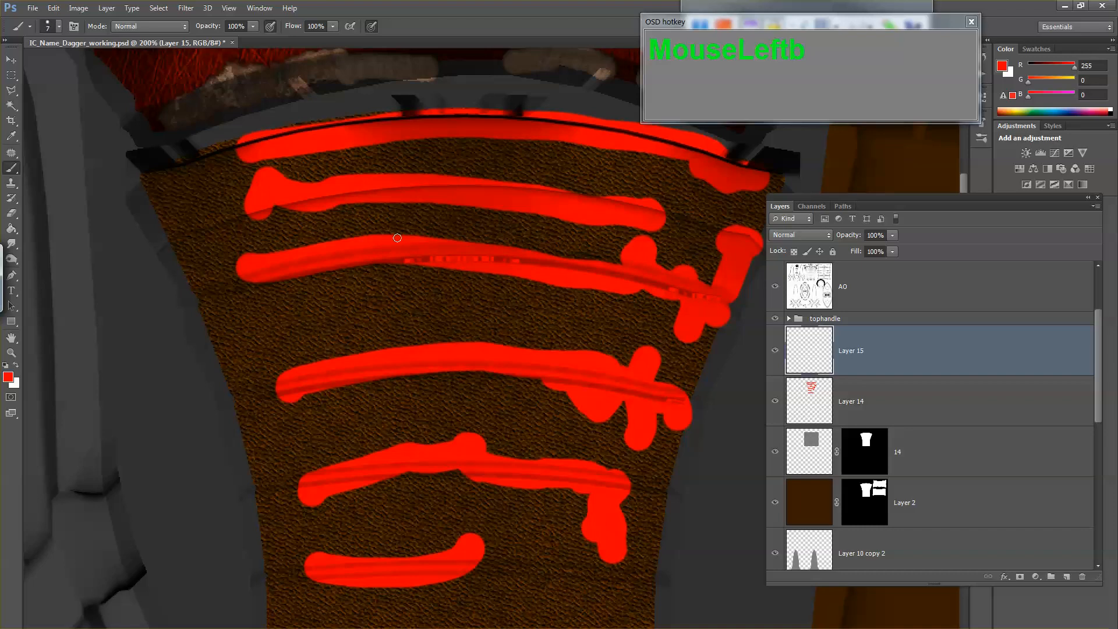
key("d")
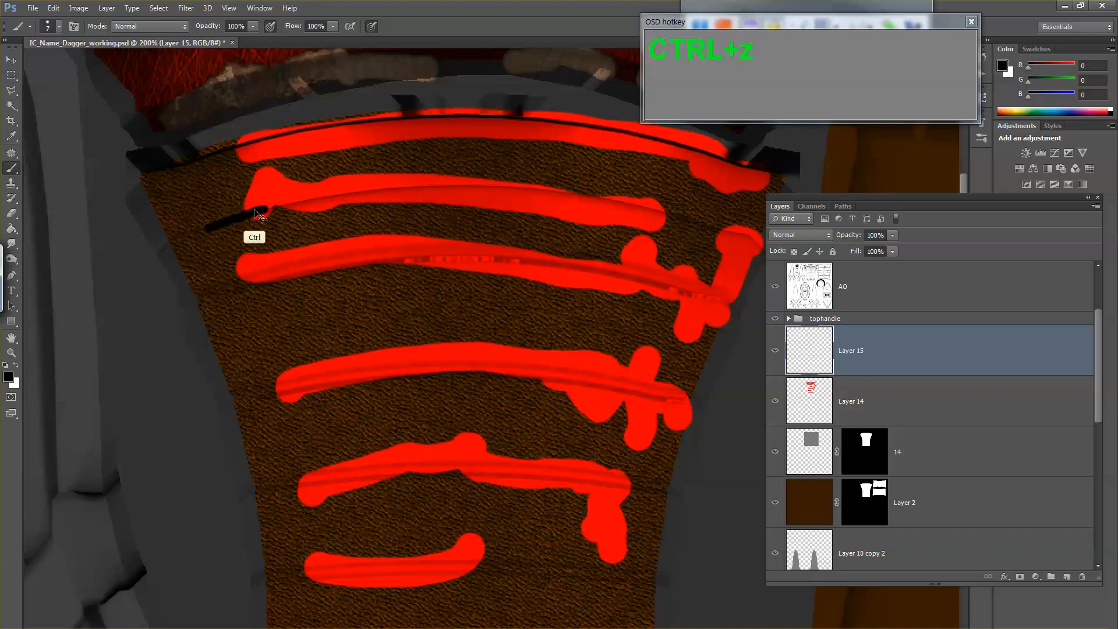
Step: Copy the handle area of the AO layer to its own layer, using layer 14's mask as selection, and place it beneath Layer 15
left_click(818, 292)
key("z")
left_click(607, 381, "alt")
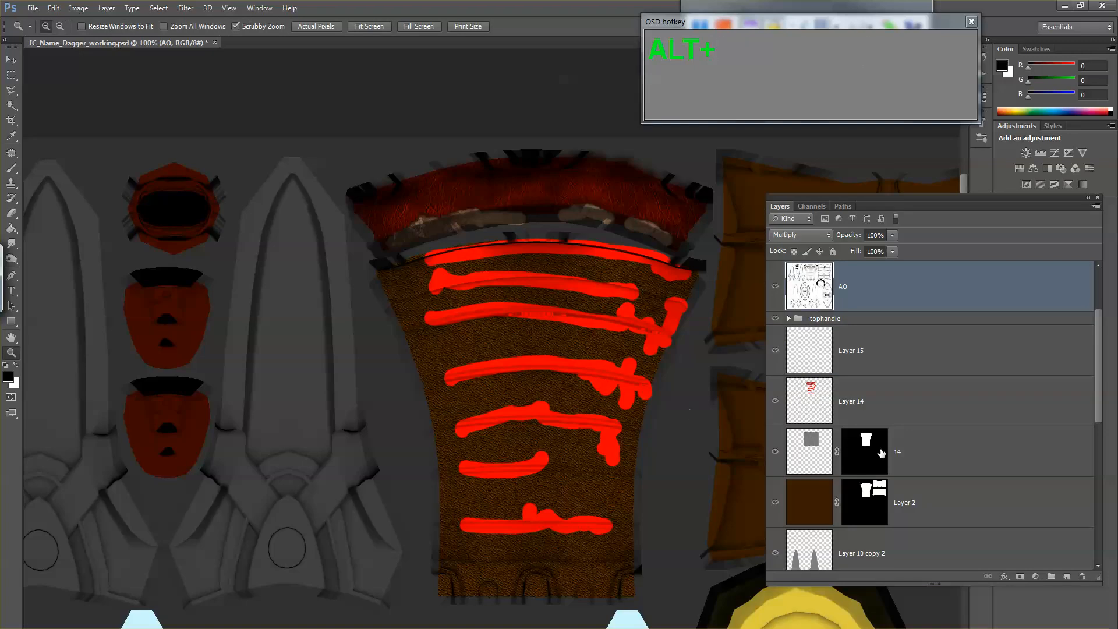
left_click(879, 453, "ctrl")
key("ctrl+j")
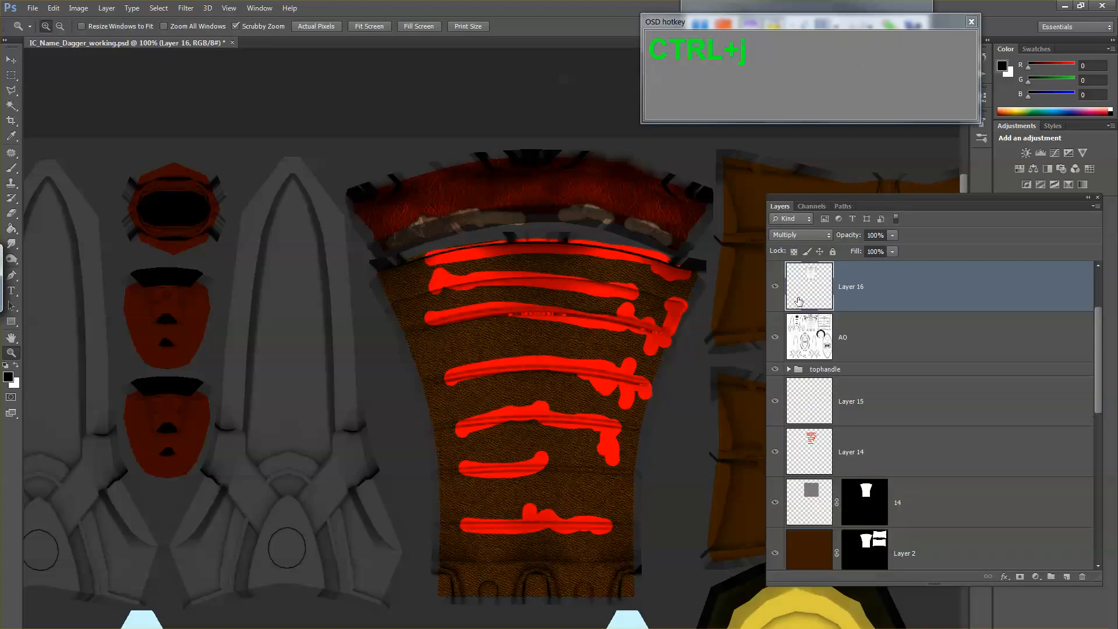
left_click_drag(801, 299, 806, 421)
left_click(774, 400, "alt")
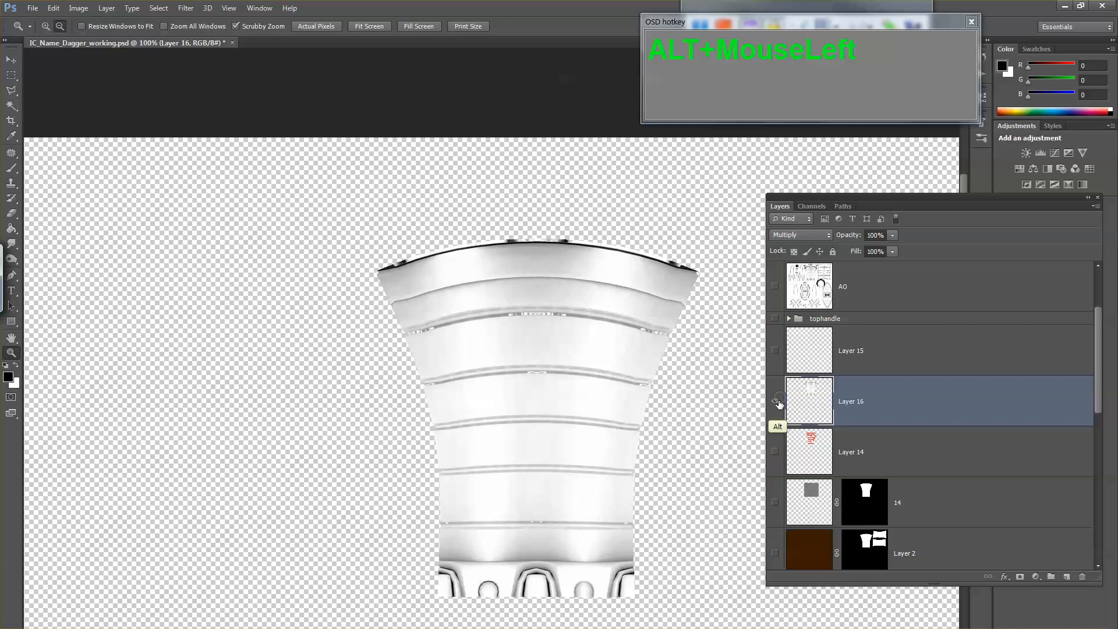
left_click(774, 401, "alt")
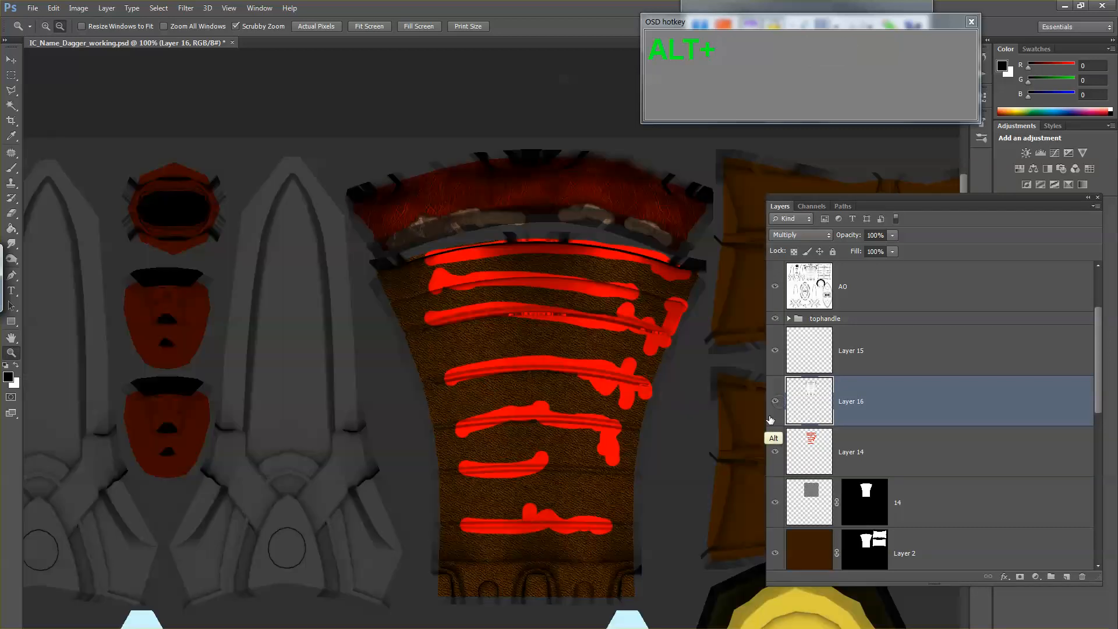
Step: Duplicate the handle's AO copy three times and merge all four copies into a single layer
key("h")
left_click_drag(644, 417, 637, 377)
left_click_drag(590, 338, 616, 454)
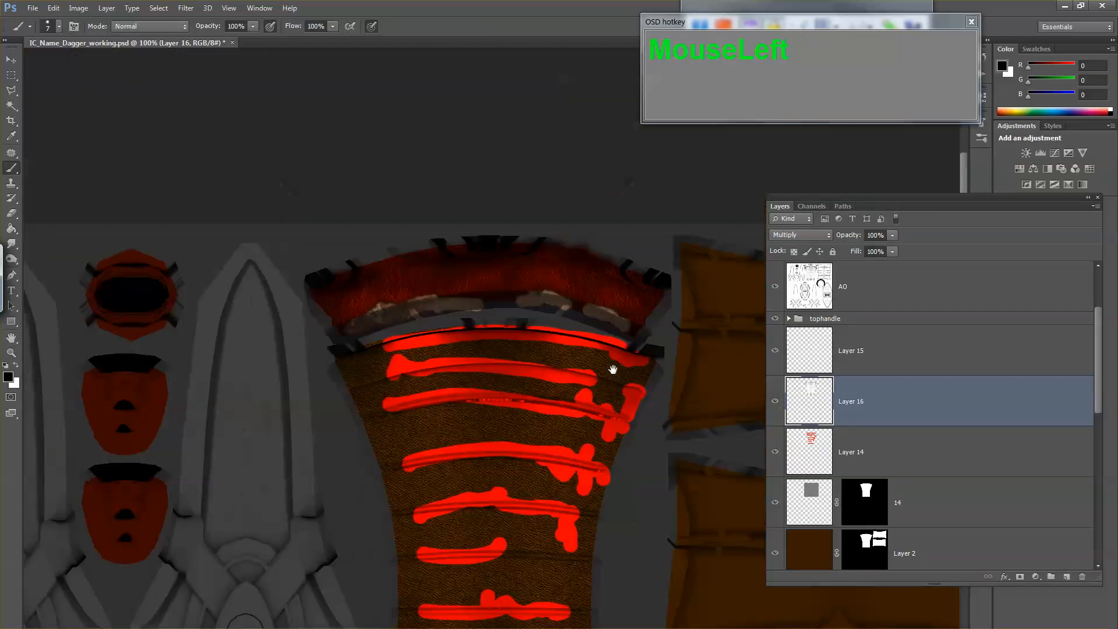
left_click_drag(614, 369, 576, 231)
key("ctrl+j")
key("ctrl+j")
key("ctrl+j")
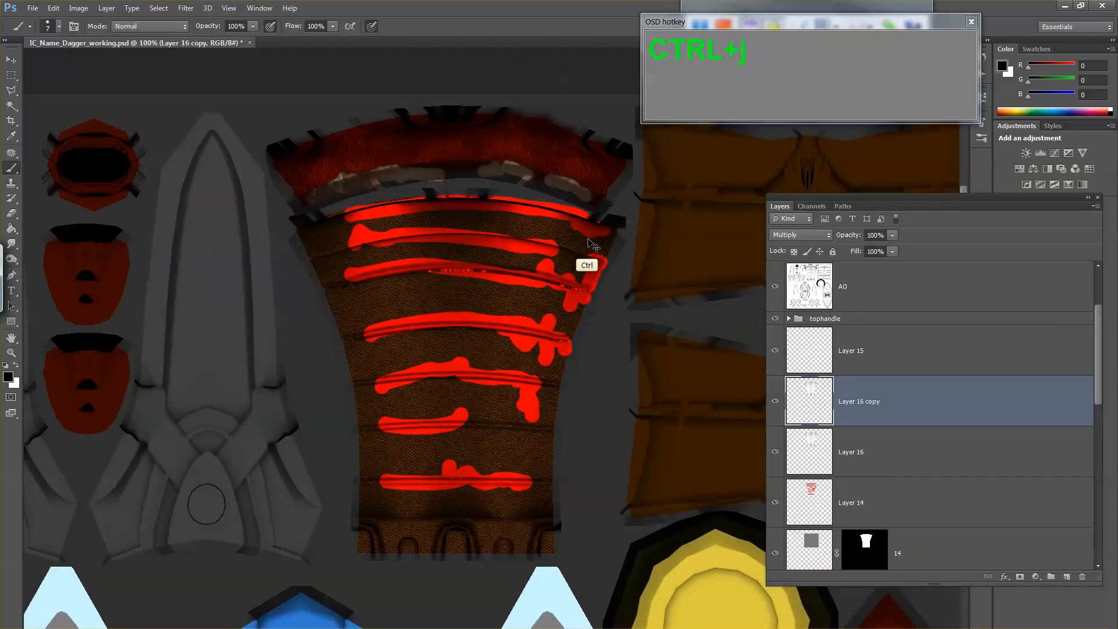
left_click(806, 556, "shift")
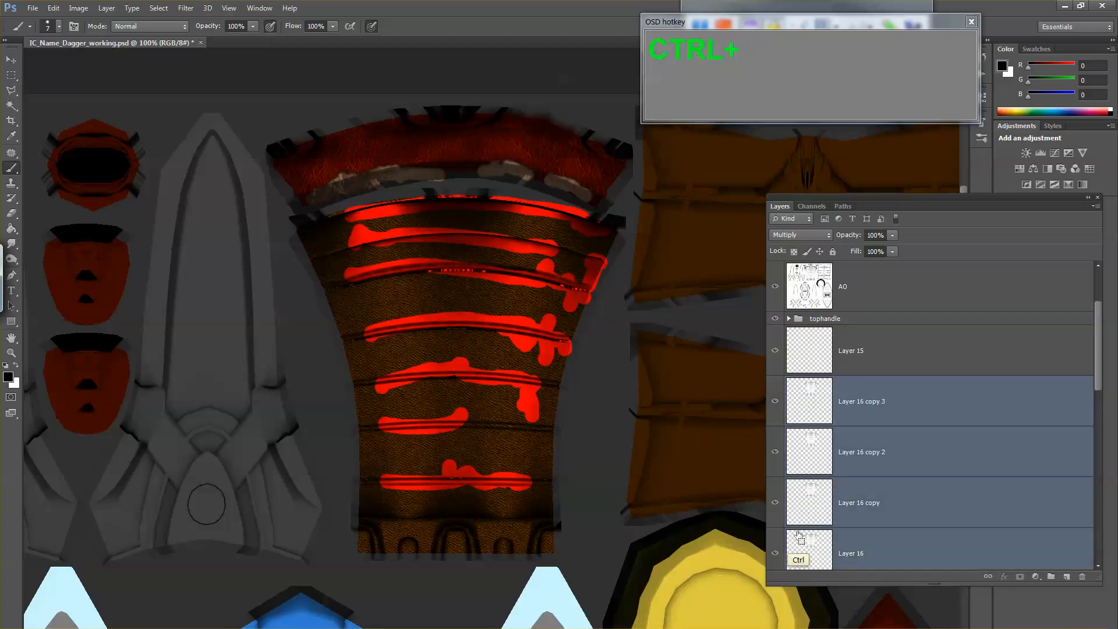
key("ctrl+e")
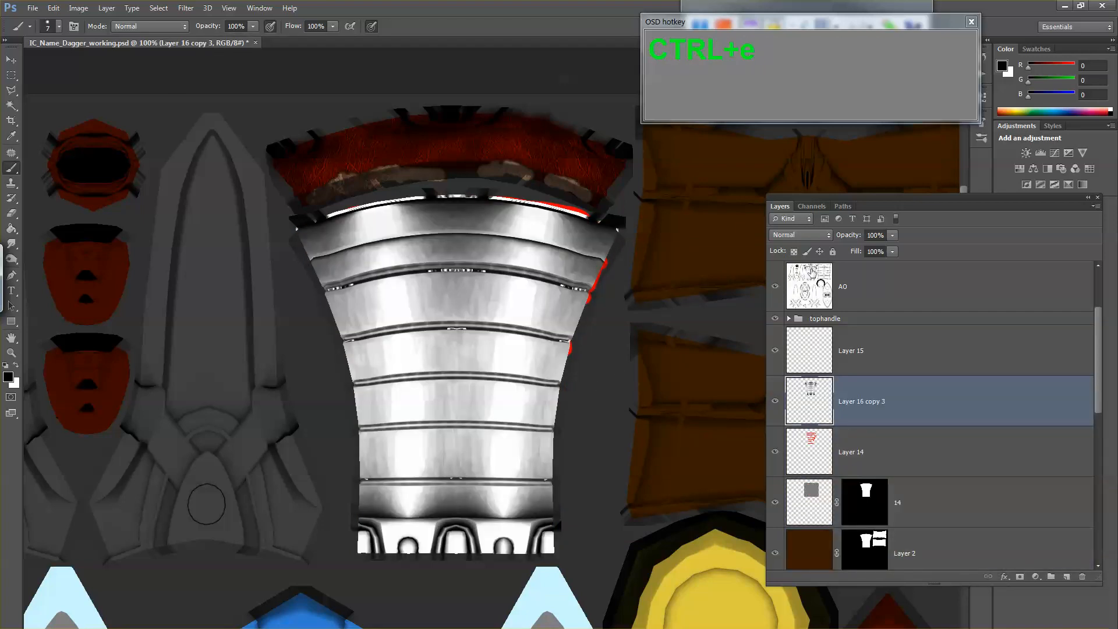
Step: Darken the shadows of the merged handle AO layer with a Levels adjustment
key("ctrl+l")
mouse_move(457, 432)
left_mouse_down()
mouse_move(523, 434)
mouse_move(505, 432)
left_mouse_up()
left_click(639, 336)
Step: Paint over the double lines of the handle's wrap seams in solid black on the merged AO layer with a 9 px brush
scroll(499, 362, "up", 1)
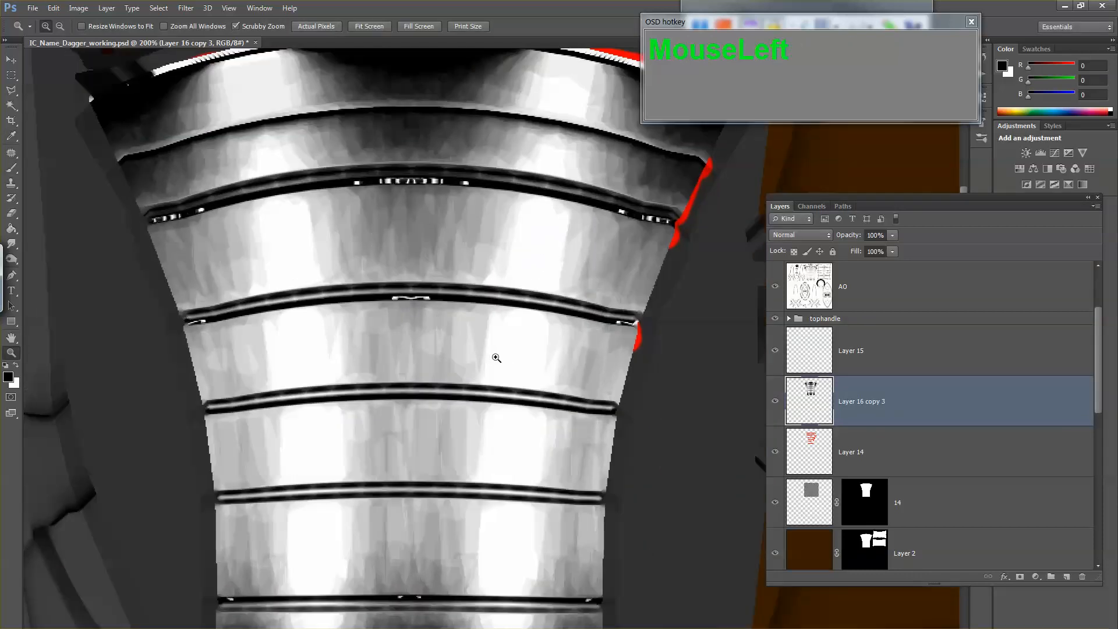
key("b")
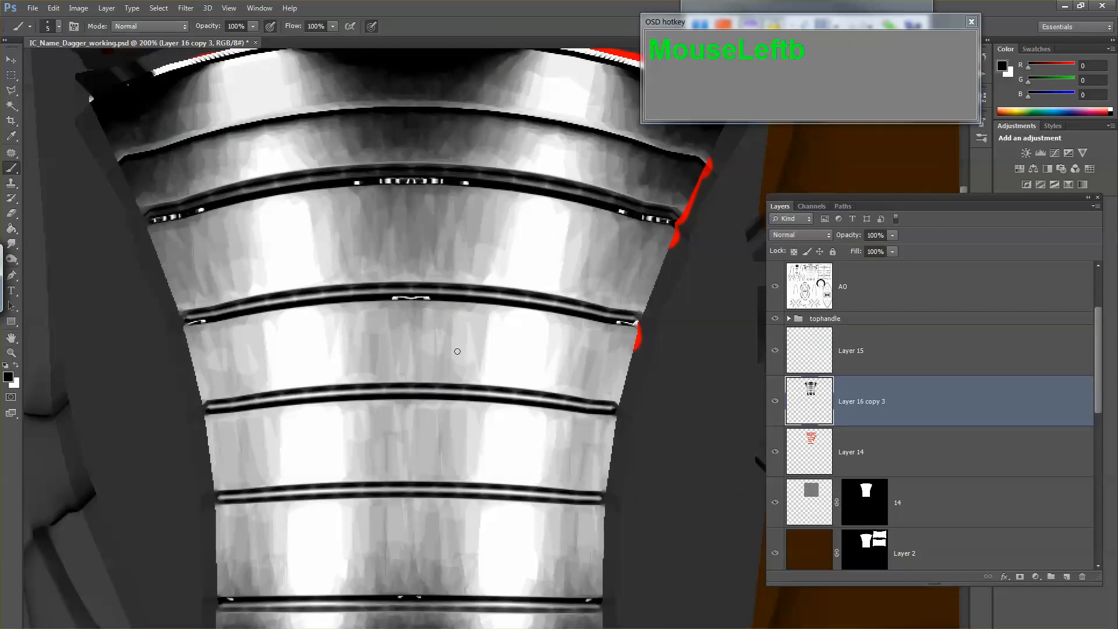
mouse_move(207, 405)
left_mouse_down()
mouse_move(334, 390)
mouse_move(304, 396)
mouse_move(456, 395)
mouse_move(425, 389)
mouse_move(613, 409)
mouse_move(506, 395)
left_mouse_up()
mouse_move(184, 322)
left_mouse_down()
mouse_move(299, 295)
mouse_move(301, 313)
mouse_move(301, 297)
mouse_move(414, 287)
mouse_move(441, 291)
mouse_move(379, 292)
mouse_move(613, 313)
left_mouse_up()
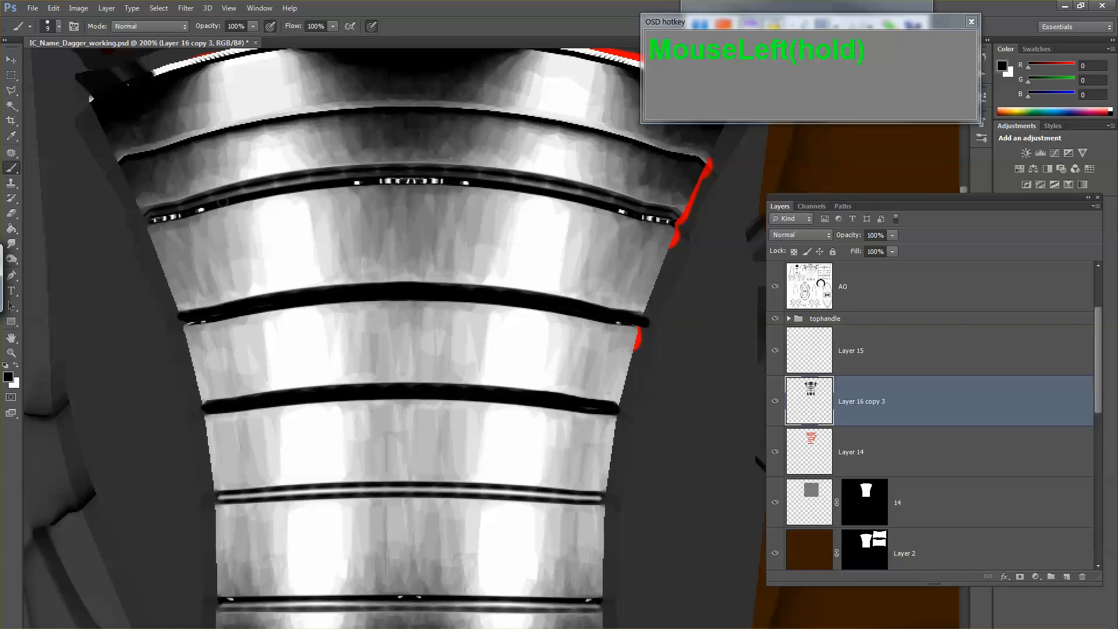
mouse_move(144, 218)
left_mouse_down()
mouse_move(277, 182)
mouse_move(256, 189)
mouse_move(445, 170)
mouse_move(399, 171)
mouse_move(500, 197)
mouse_move(464, 177)
mouse_move(523, 179)
mouse_move(690, 230)
left_mouse_up()
key("ctrl+z")
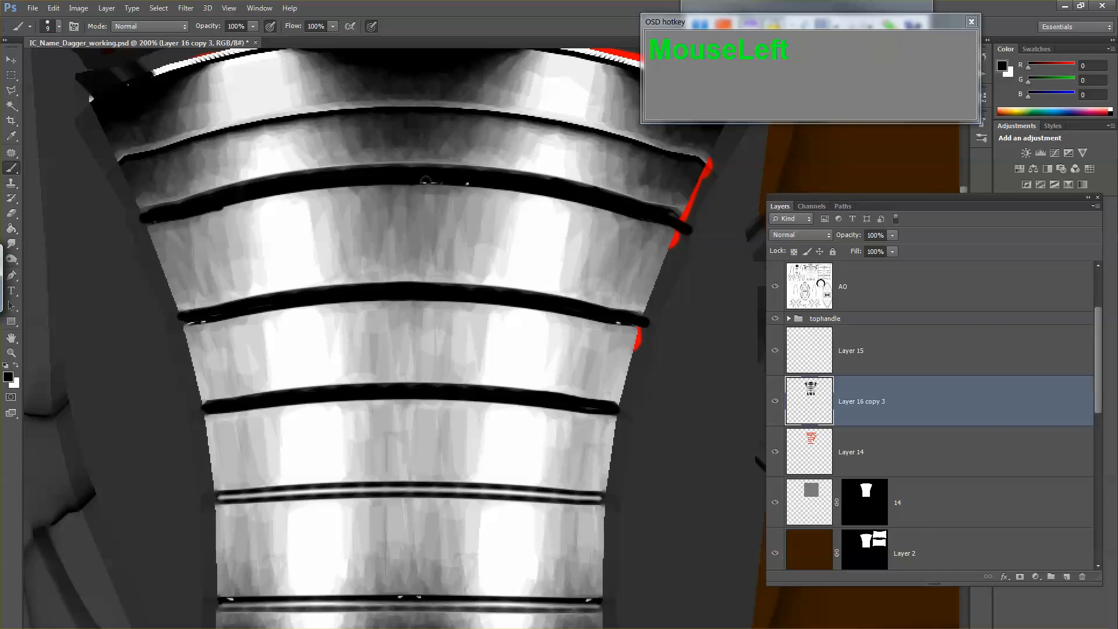
left_click_drag(460, 256, 430, 334)
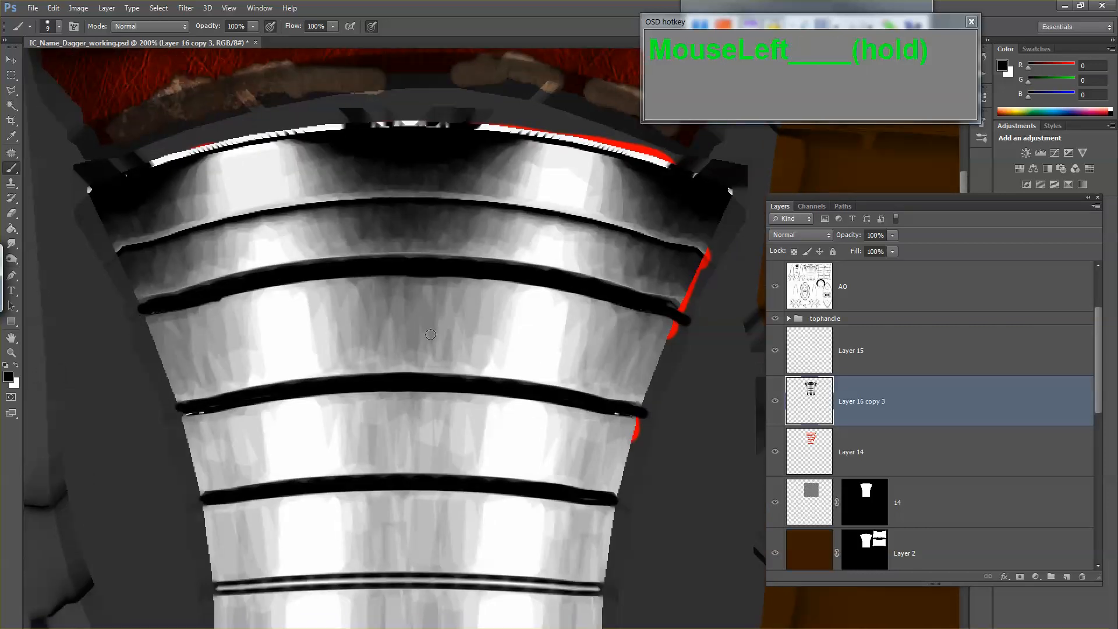
left_click_drag(443, 374, 494, 256)
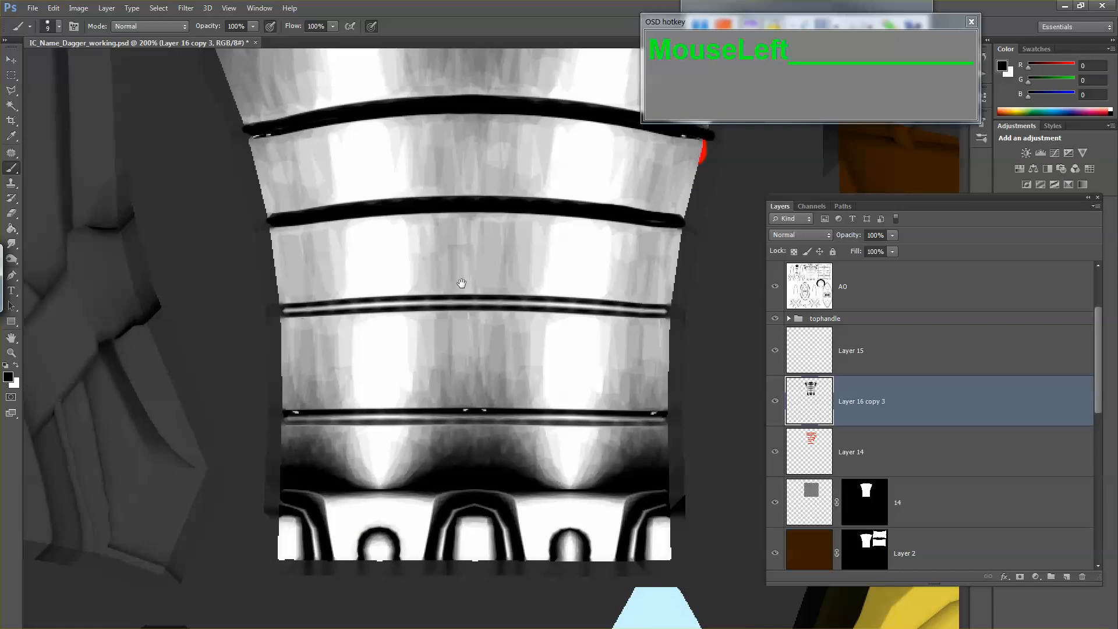
mouse_move(278, 313)
left_mouse_down()
mouse_move(549, 302)
mouse_move(673, 315)
mouse_move(598, 452)
left_mouse_up()
mouse_move(628, 266)
left_mouse_down()
mouse_move(417, 250)
mouse_move(190, 268)
mouse_move(212, 269)
left_mouse_up()
left_click_drag(586, 258, 567, 326)
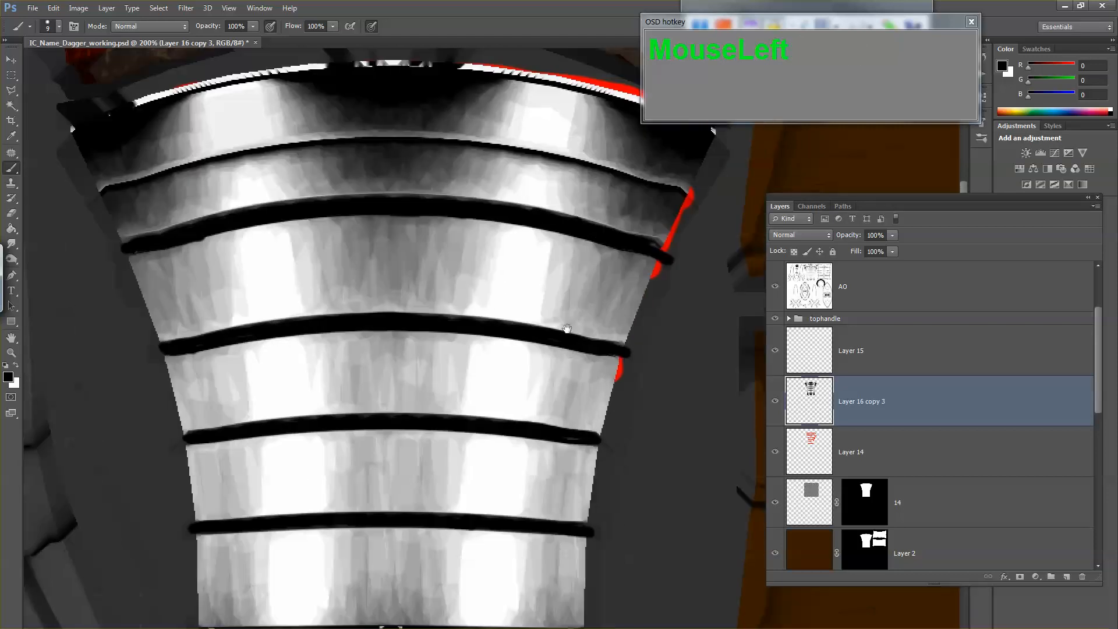
Step: Set the merged handle AO layer to Multiply at 55% opacity and compare the handle with and without it
key("z")
left_click(571, 323, "alt")
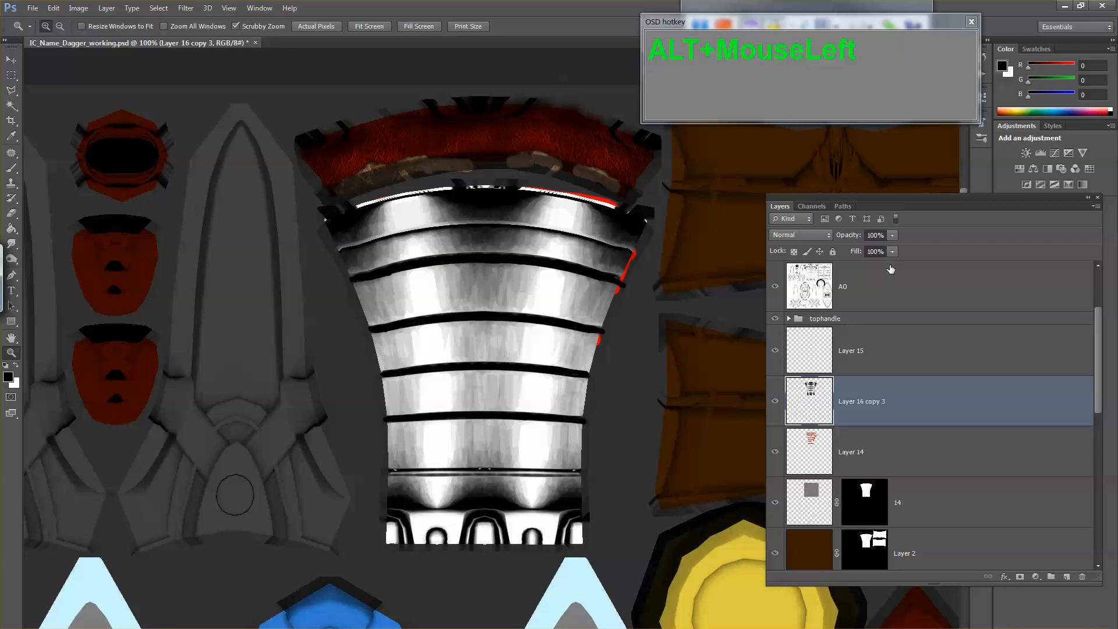
left_click(789, 242)
left_click(791, 296)
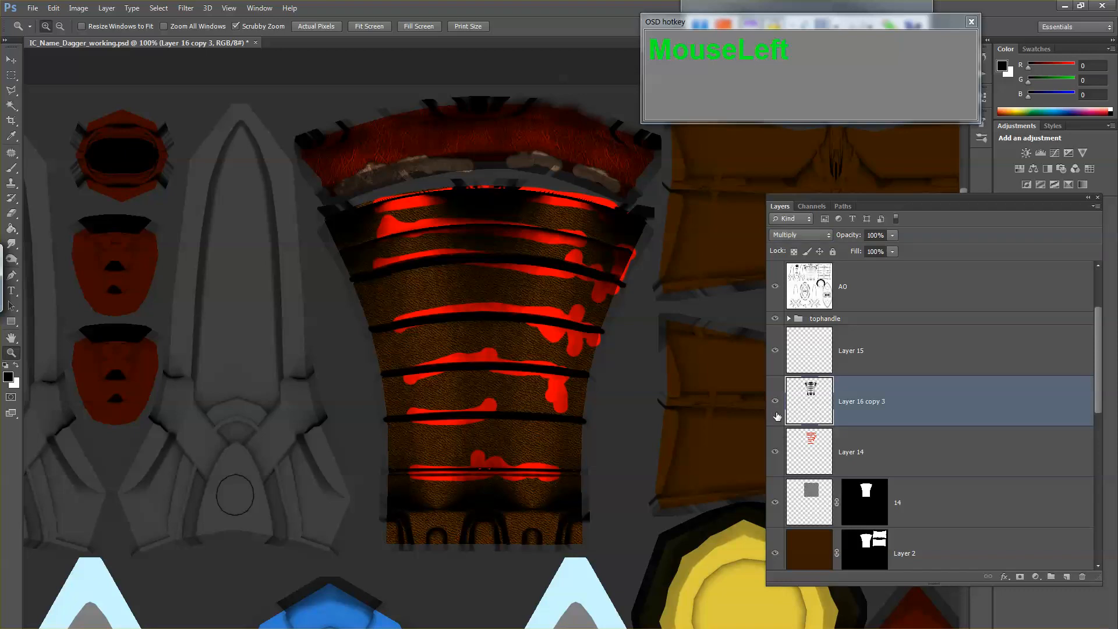
left_click(891, 236)
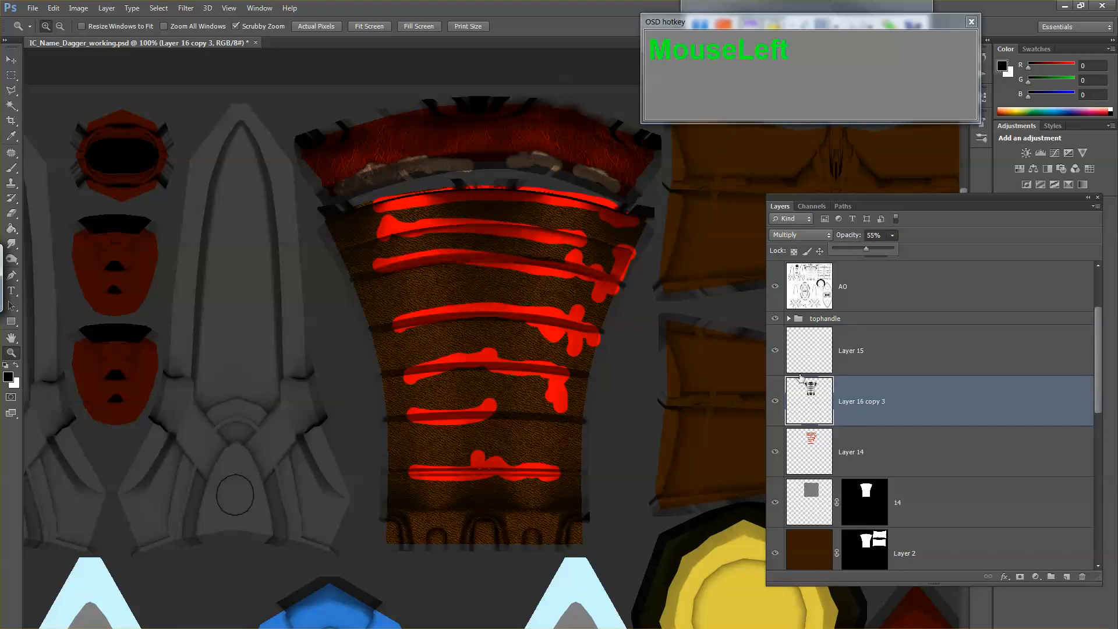
left_click(775, 401)
left_click(775, 401)
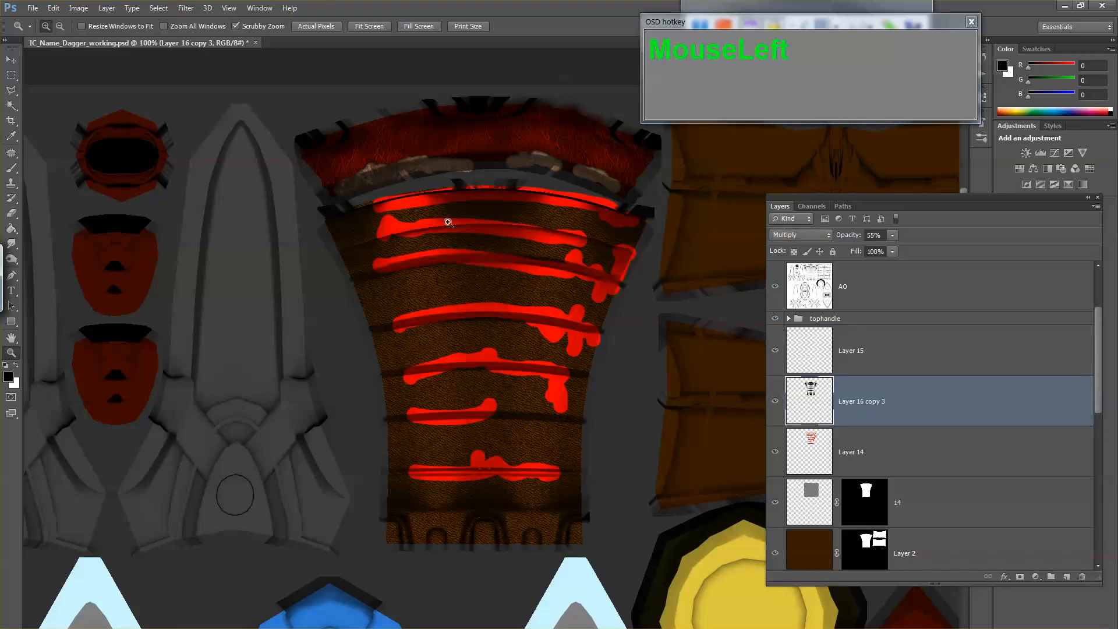
Step: Soften the handle's seam shading layer with a Gaussian Blur, reducing the suggested radius
left_click(186, 8)
mouse_move(239, 140)
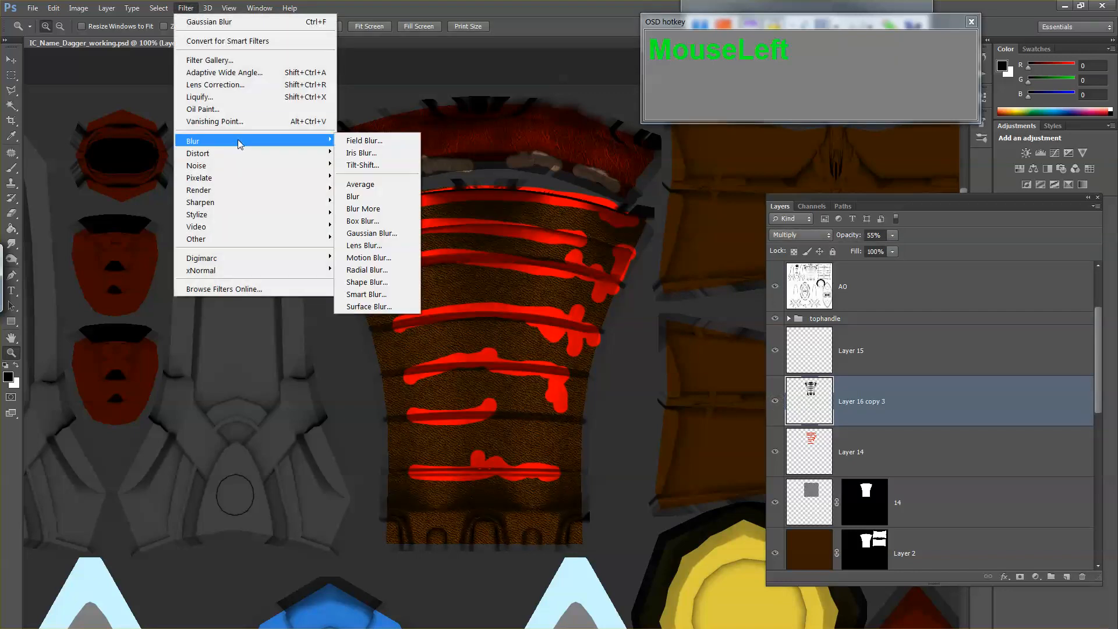
left_click(371, 233)
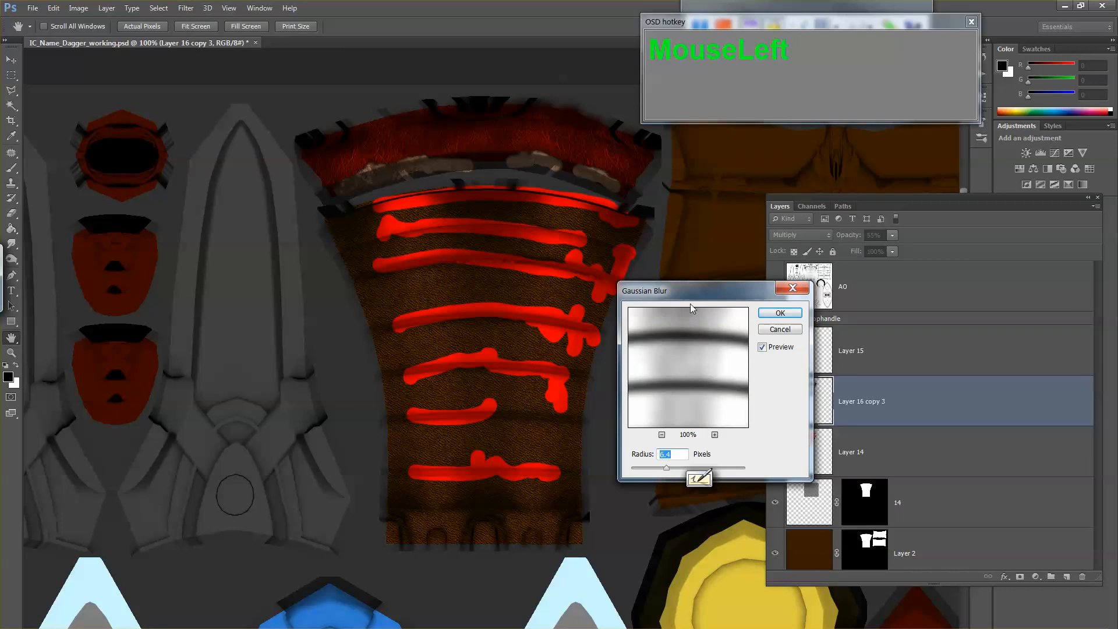
left_click_drag(693, 283, 692, 282)
left_click_drag(666, 458, 648, 458)
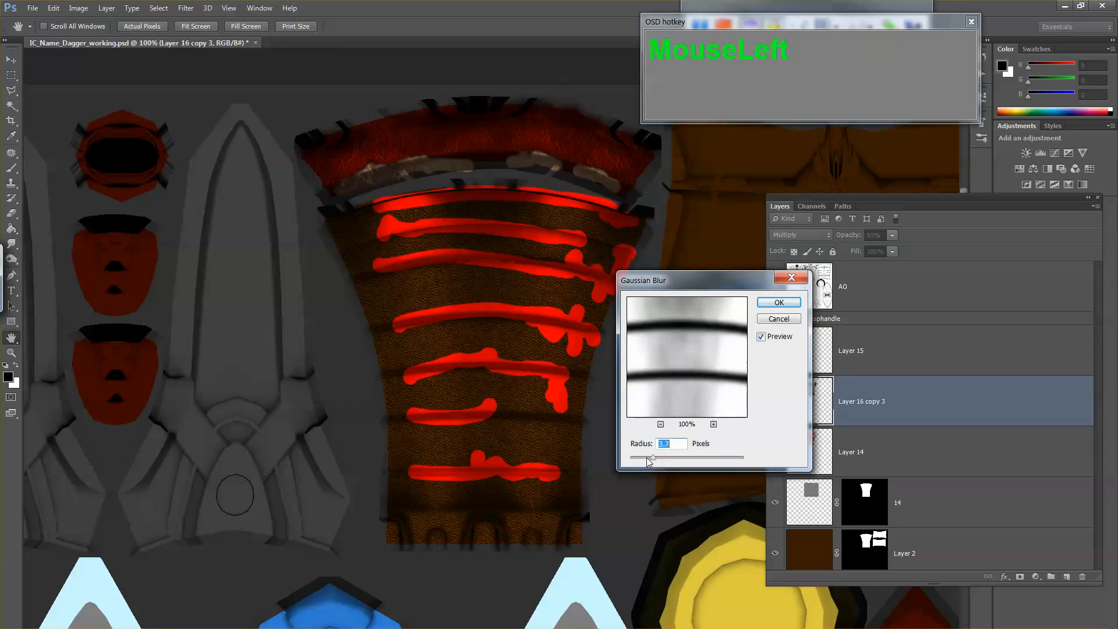
left_click(777, 304)
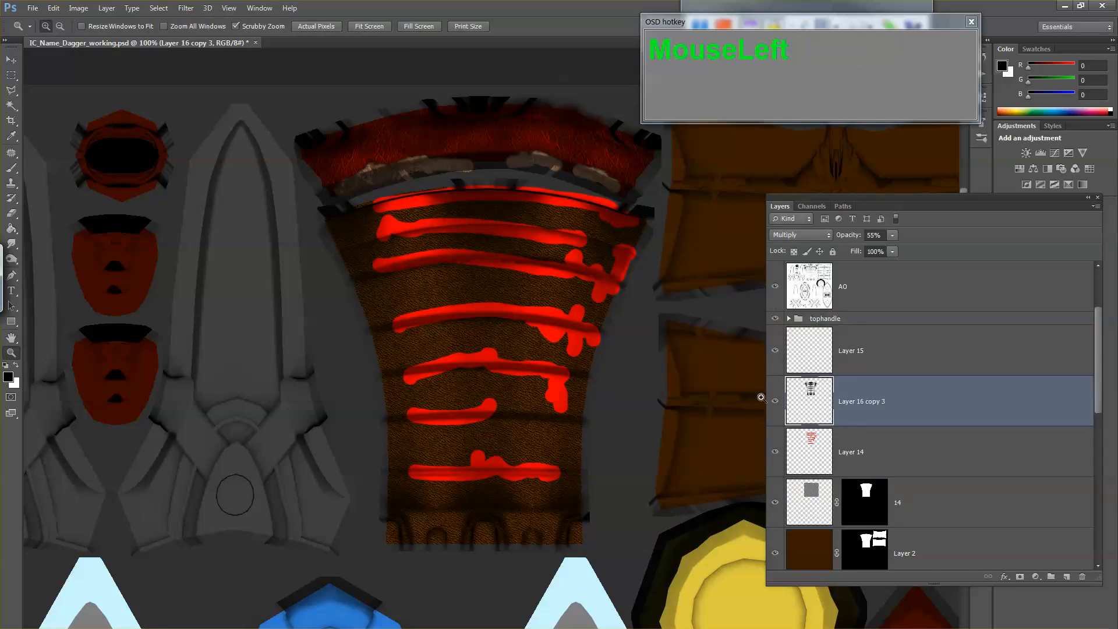
Step: Compare the handle with and without its Layer 16 copy 3 shading, and raise that layer's opacity to 100%
left_click(775, 401)
left_click(775, 400)
left_click_drag(893, 234, 923, 248)
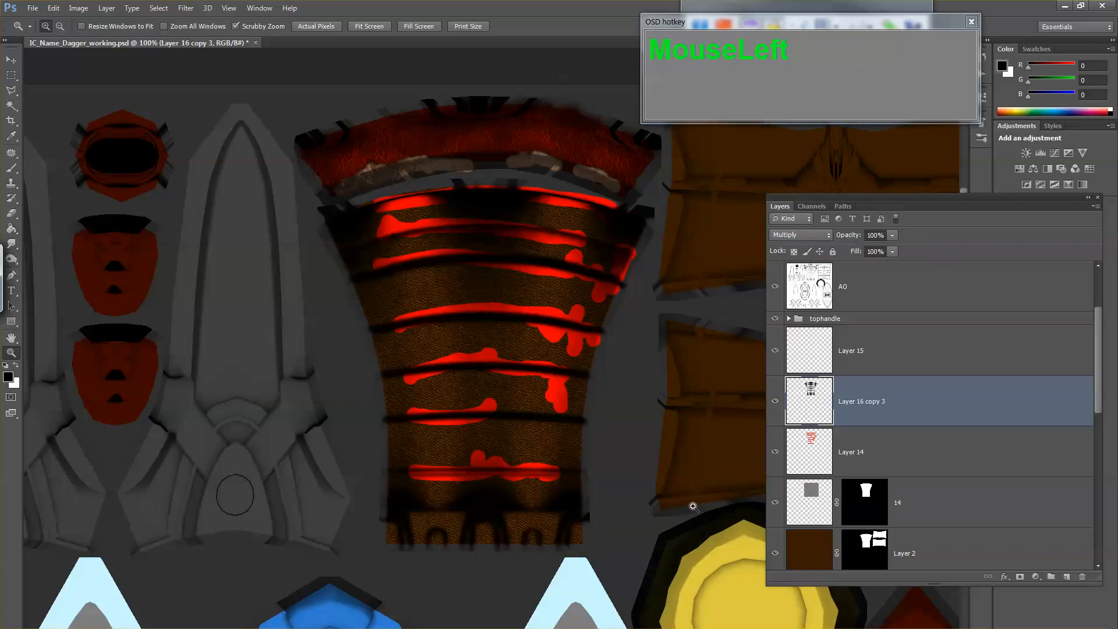
key("ctrl+u")
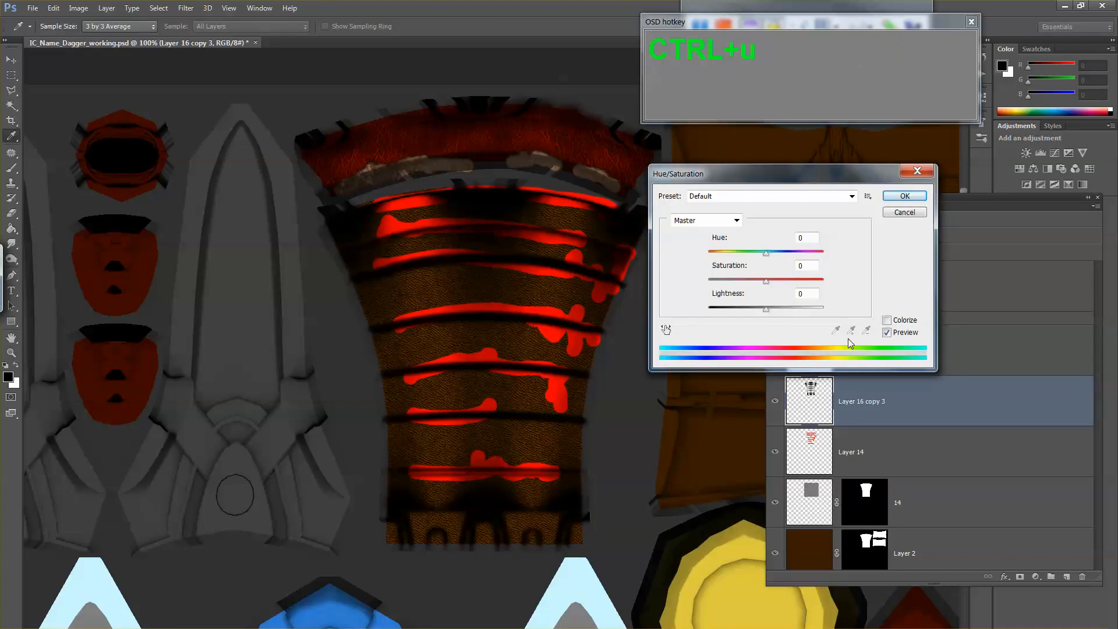
left_click(904, 212)
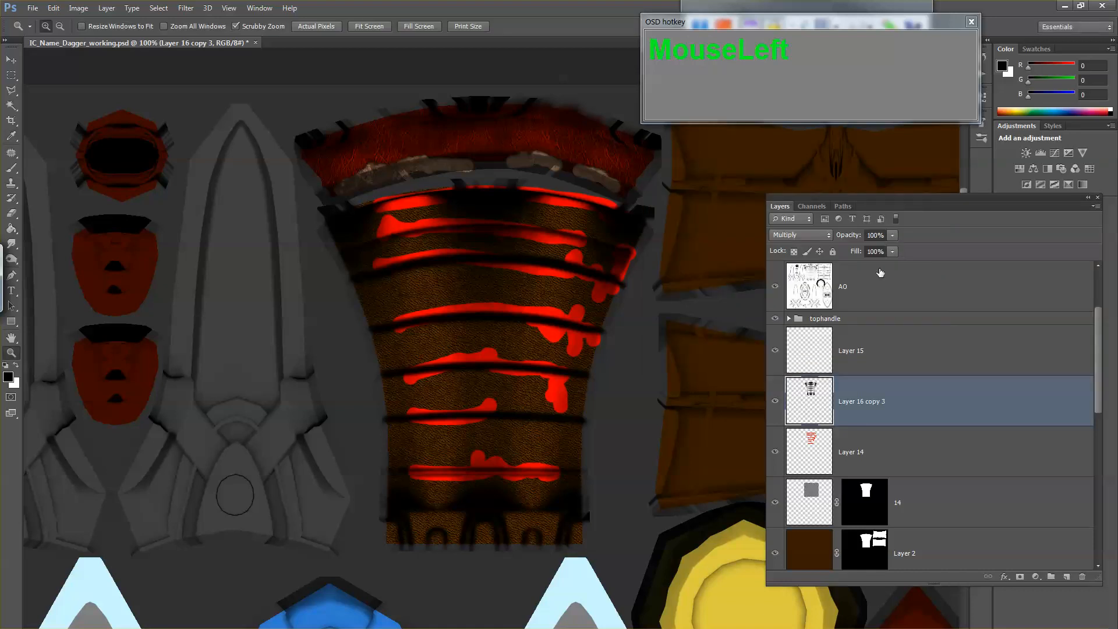
Step: Colorize the handle's shading on Layer 16 copy 3 with Hue/Saturation at hue 305, saturation about 52 and lightness +4
key("ctrl+u")
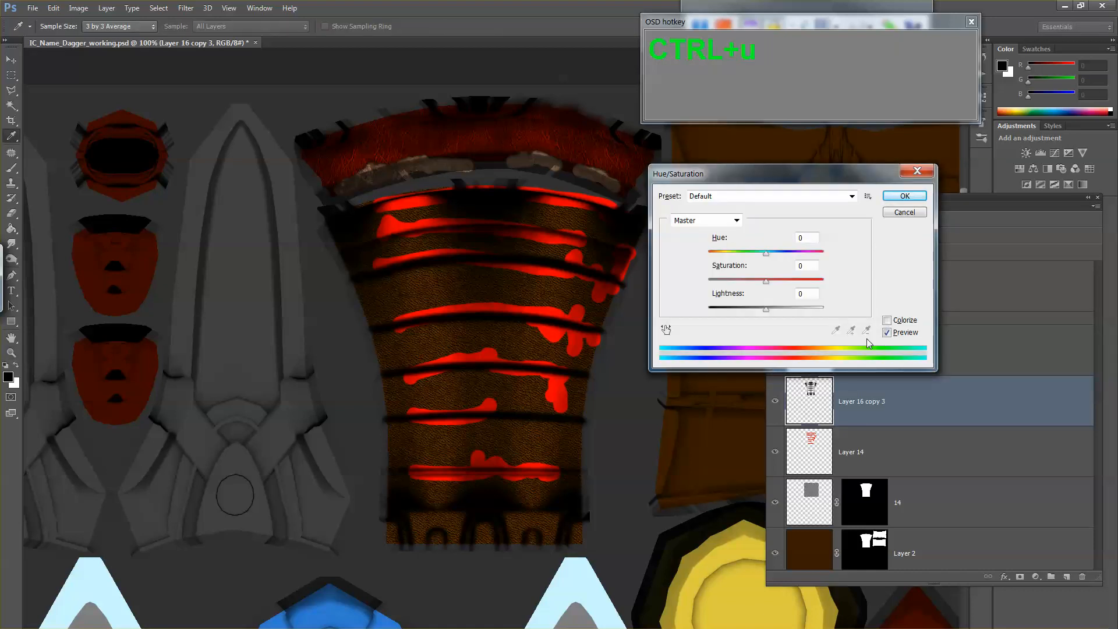
left_click(886, 322)
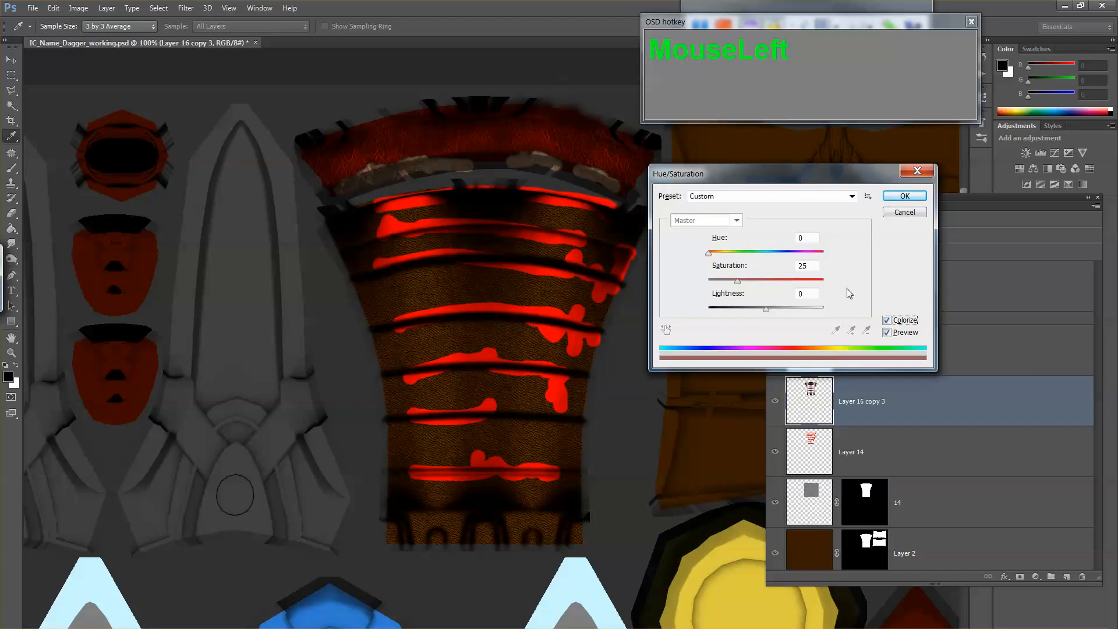
left_click(770, 281)
left_click(774, 309)
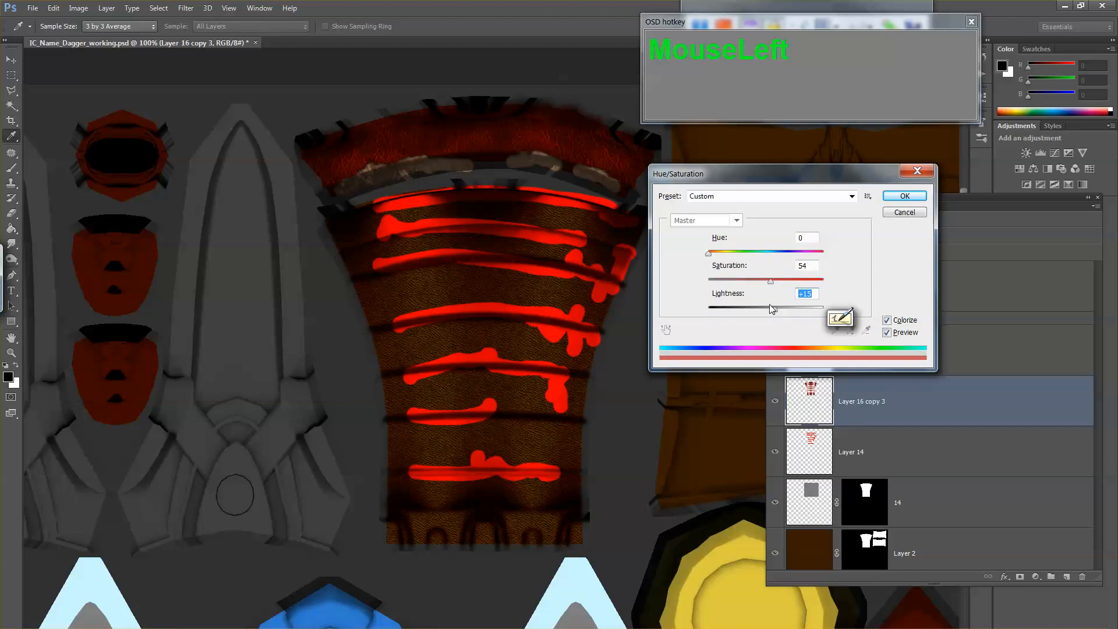
left_click_drag(750, 254, 808, 254)
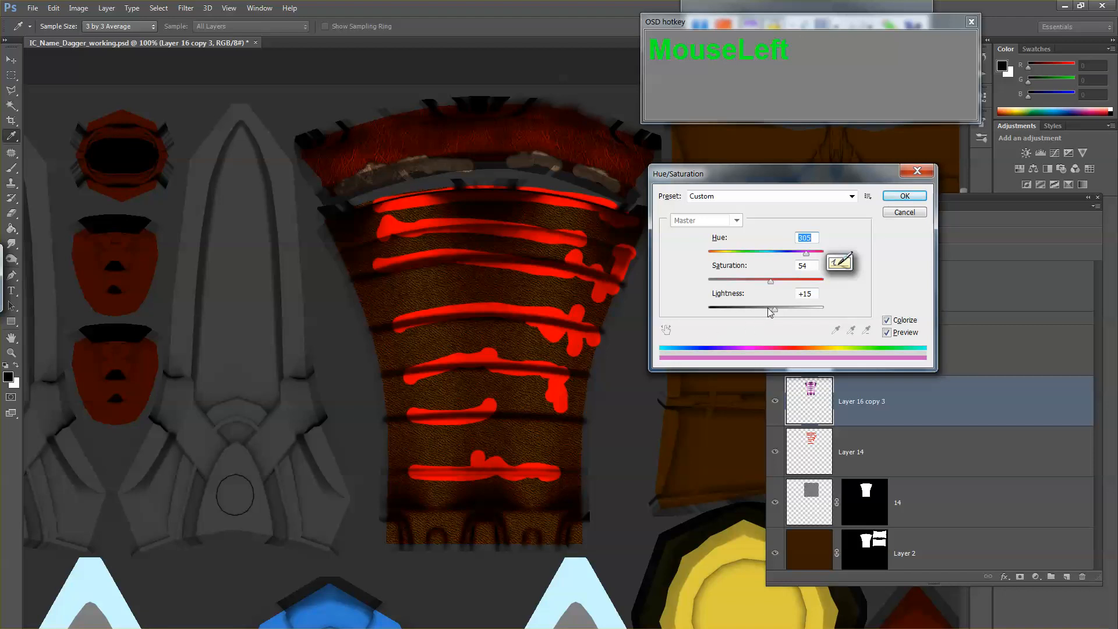
left_click_drag(774, 310, 768, 287)
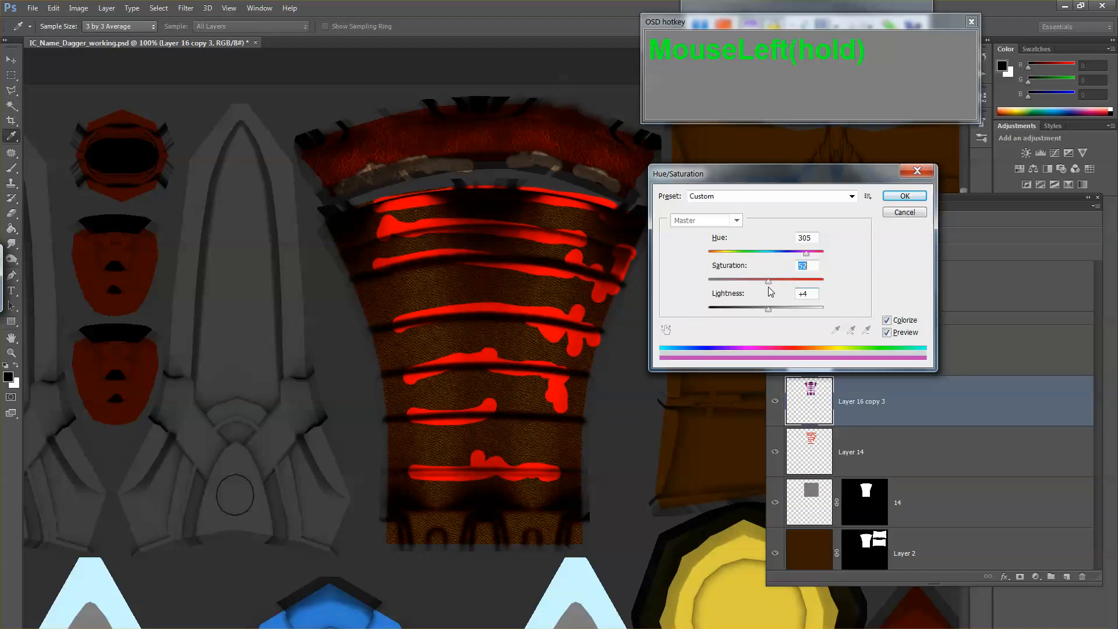
left_click(904, 196)
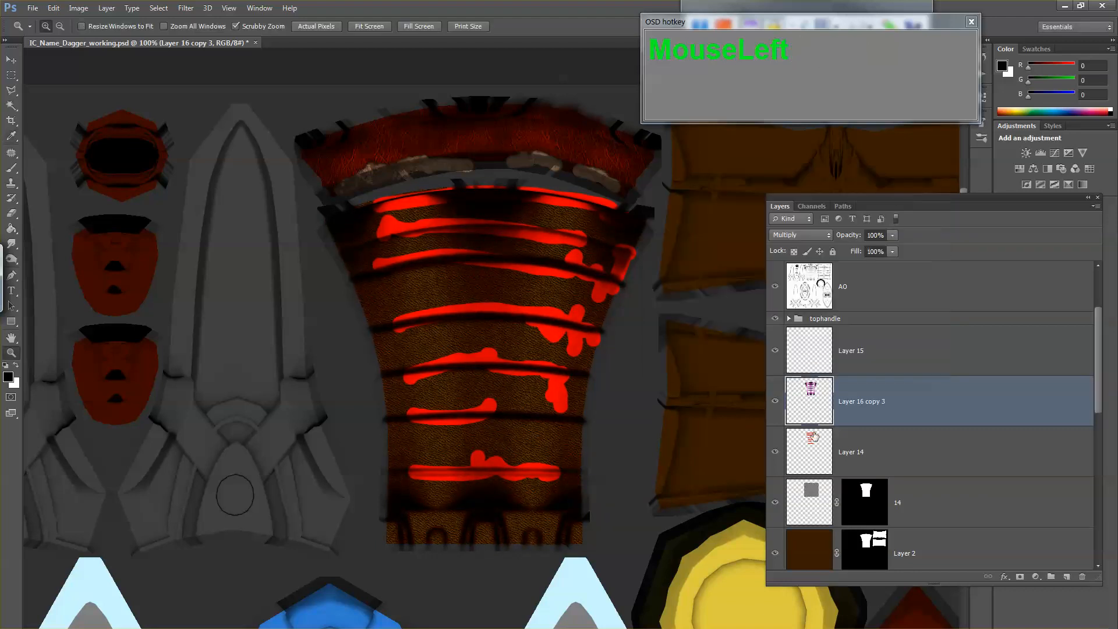
Step: Compare the handle with and without the purple-tinted shading layer, and lower the layer's opacity to 48%
left_click(775, 402)
left_click(775, 401)
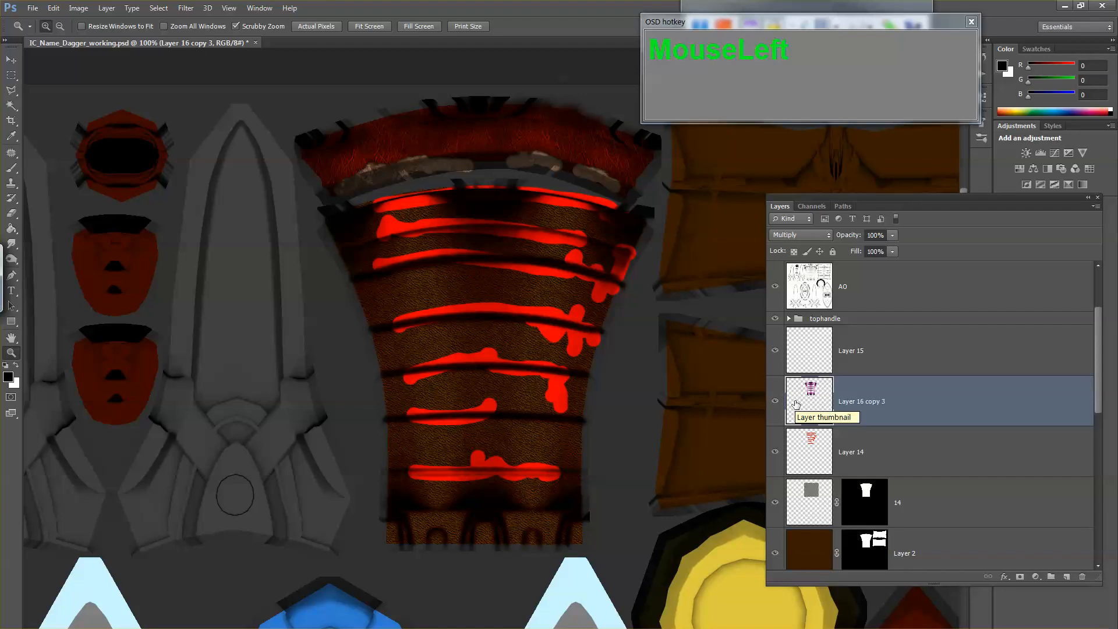
left_click(892, 235)
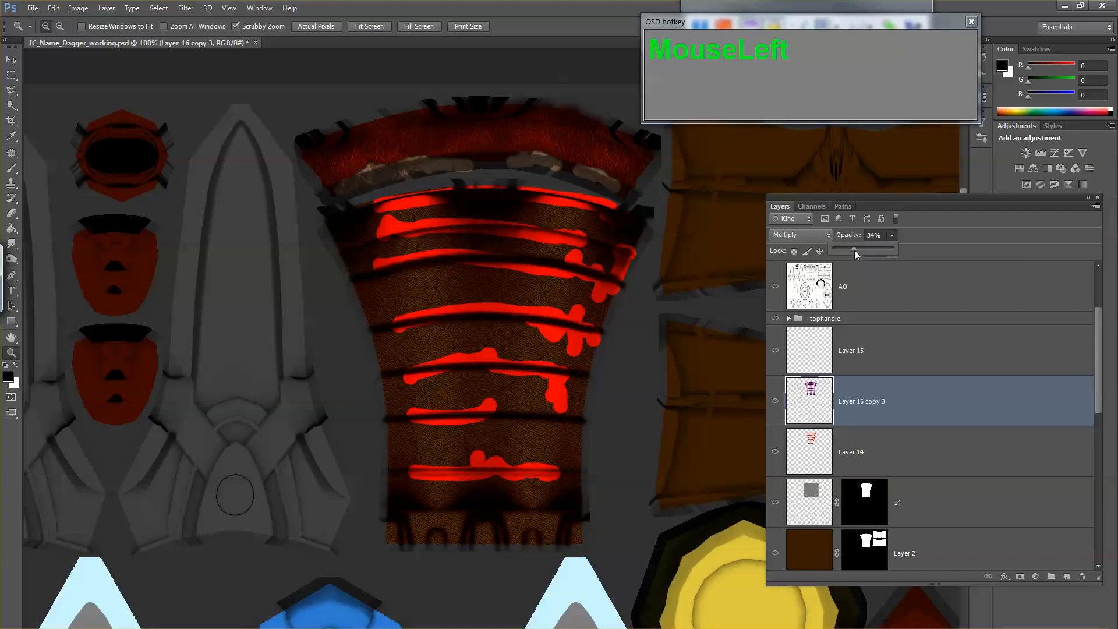
left_click_drag(854, 250, 862, 247)
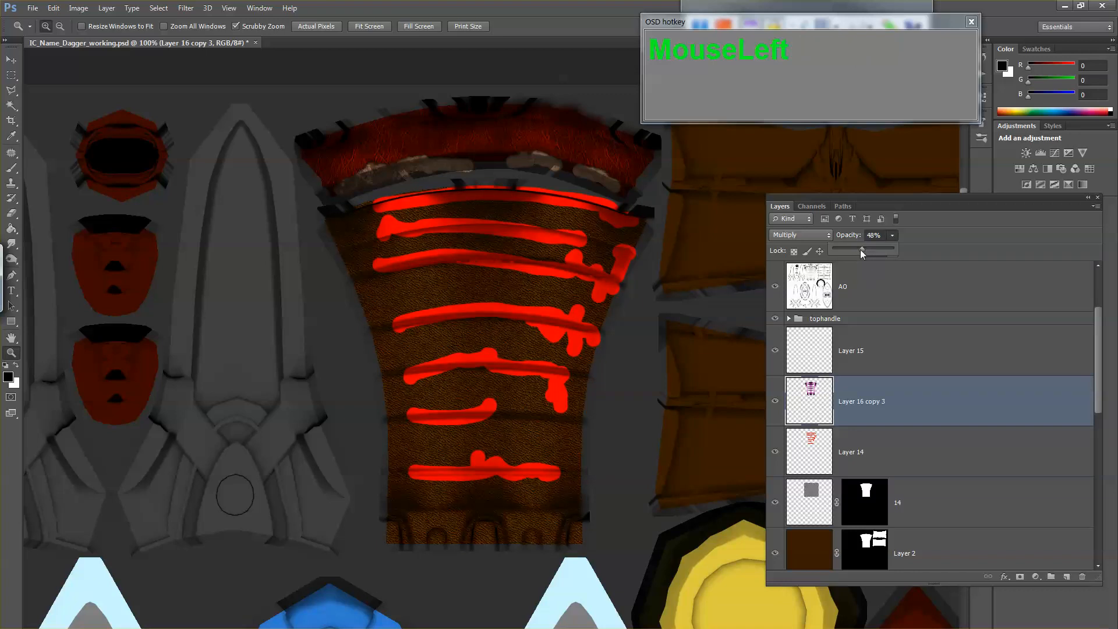
left_click(776, 403)
Step: Save a Targa copy of the texture over IC_Name_Dagger_diffuse.tga in the images folder
key("ctrl+shift+s")
key("Tab")
key("t")
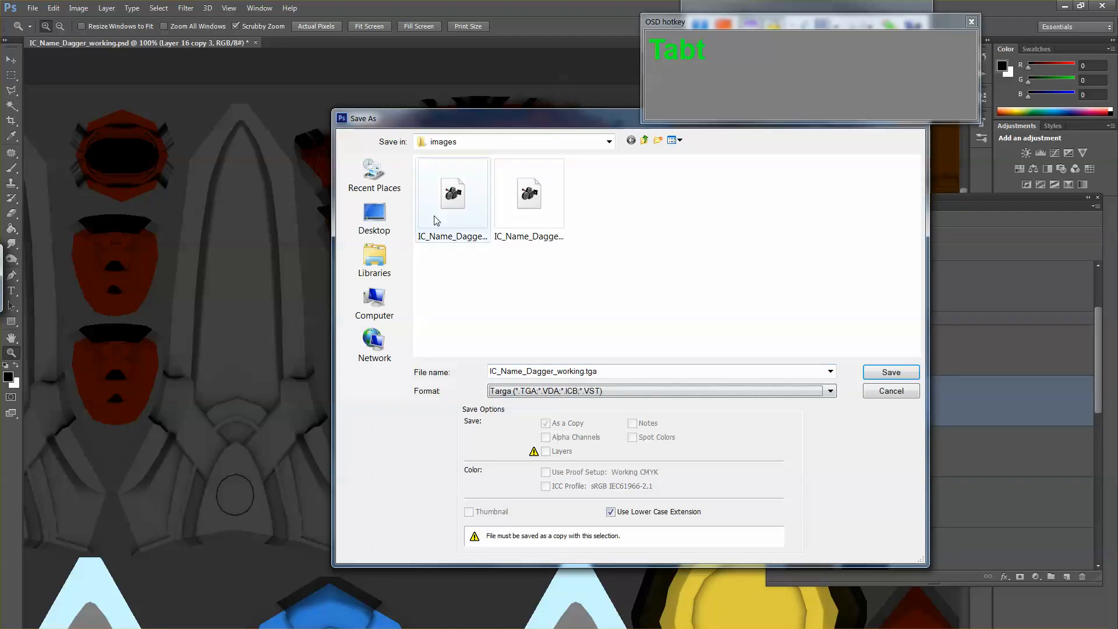
left_click(452, 210)
double_click(460, 220)
left_click(524, 253)
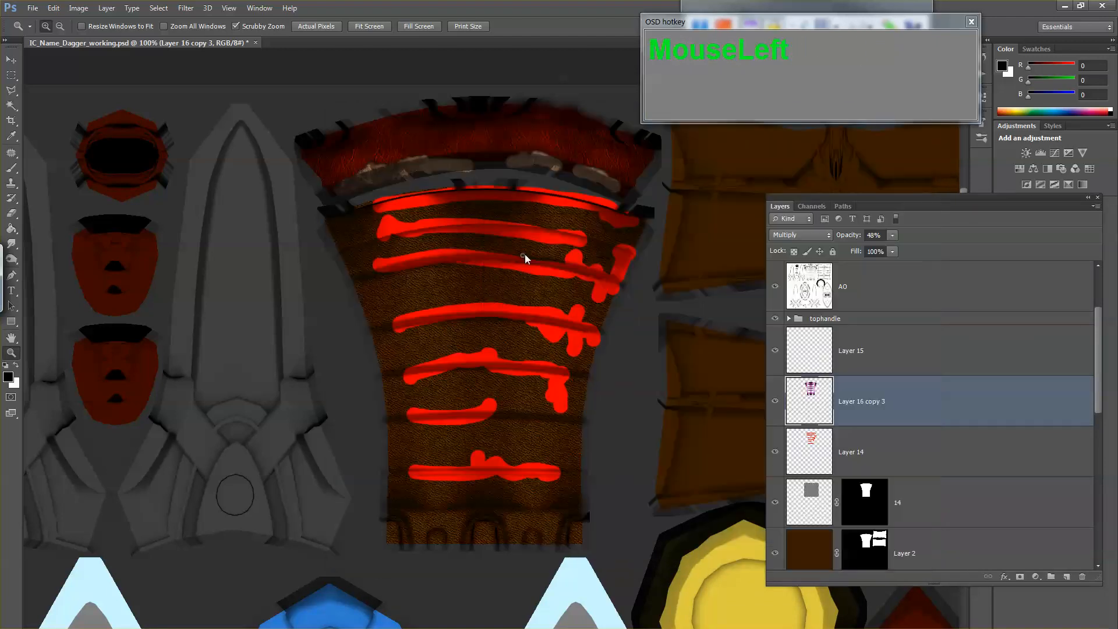
left_click(589, 250)
Step: Switch to Maya, reload the diffuse texture on the dagger's Blinn material and examine the handle shading up close
key("alt+Tab")
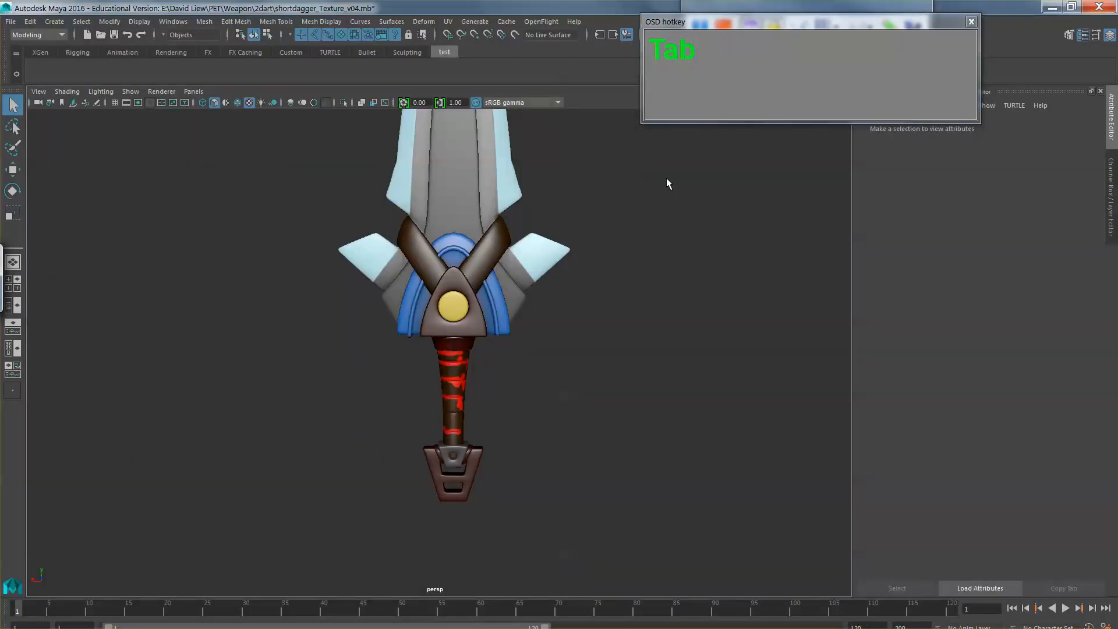
scroll(516, 388, "up", 4)
left_click(466, 407)
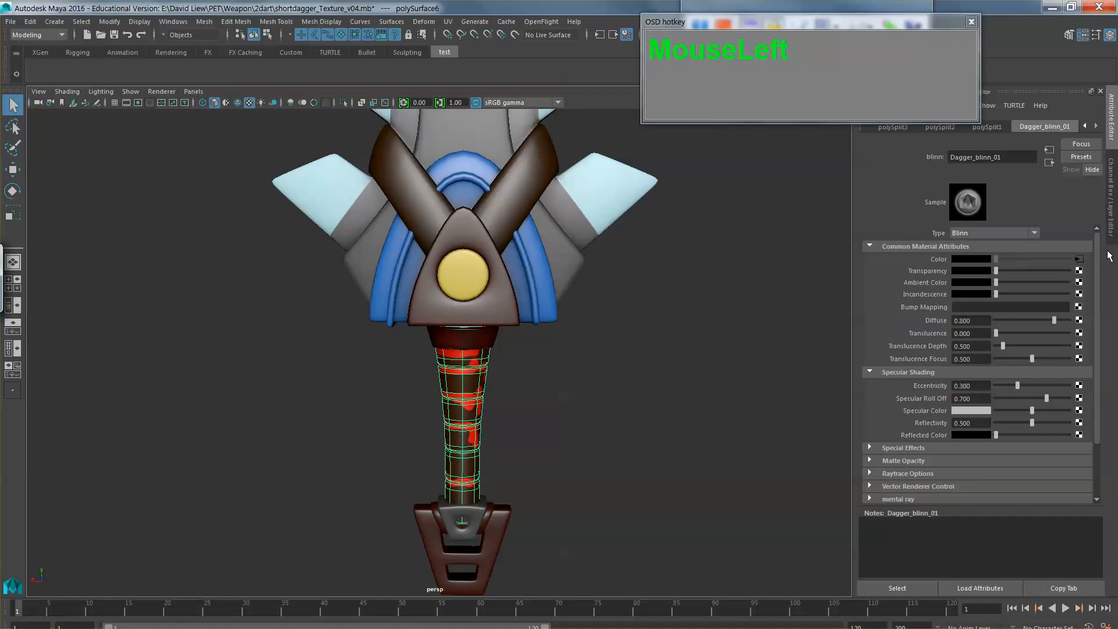
left_click(1080, 260)
left_click(745, 387)
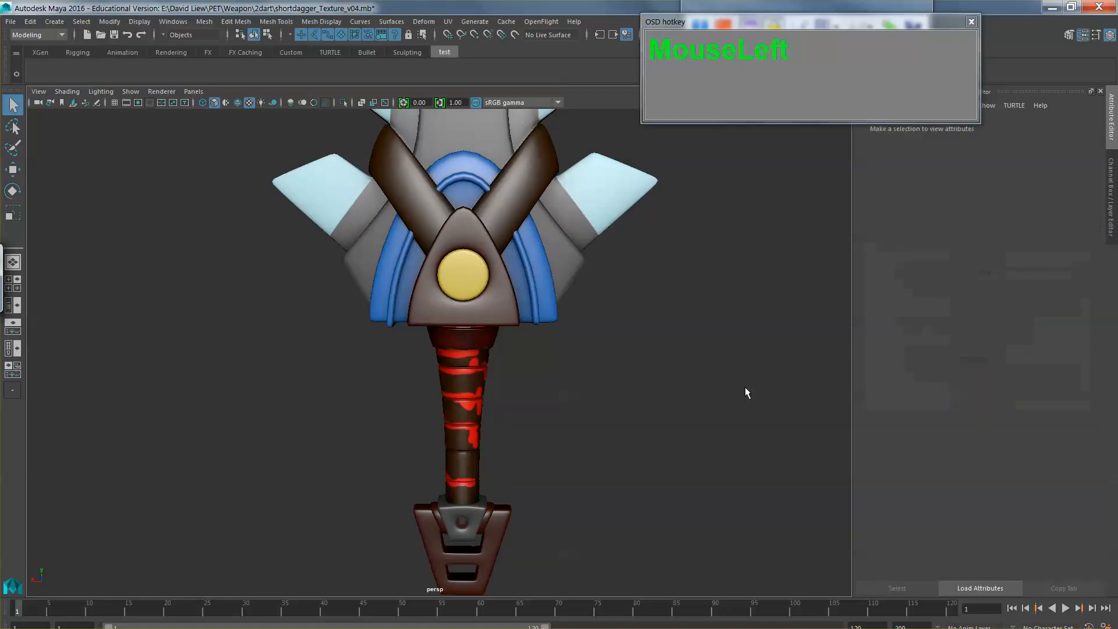
left_click_drag(750, 354, 697, 369)
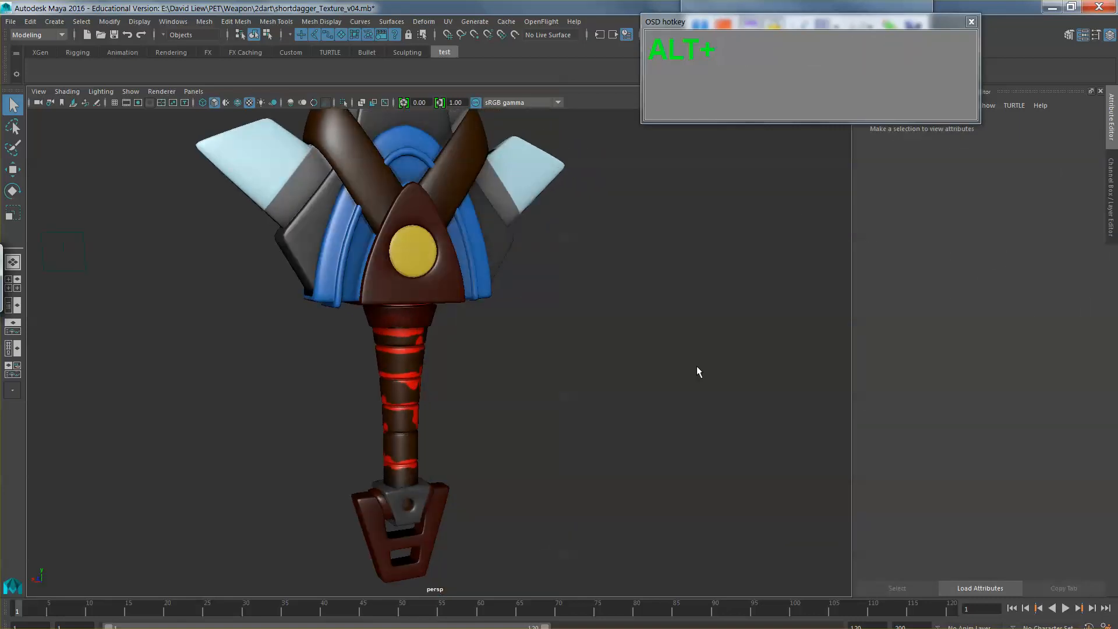
Step: Return to Photoshop and set the tinted handle shading layer's opacity to 73%
key("alt+Tab")
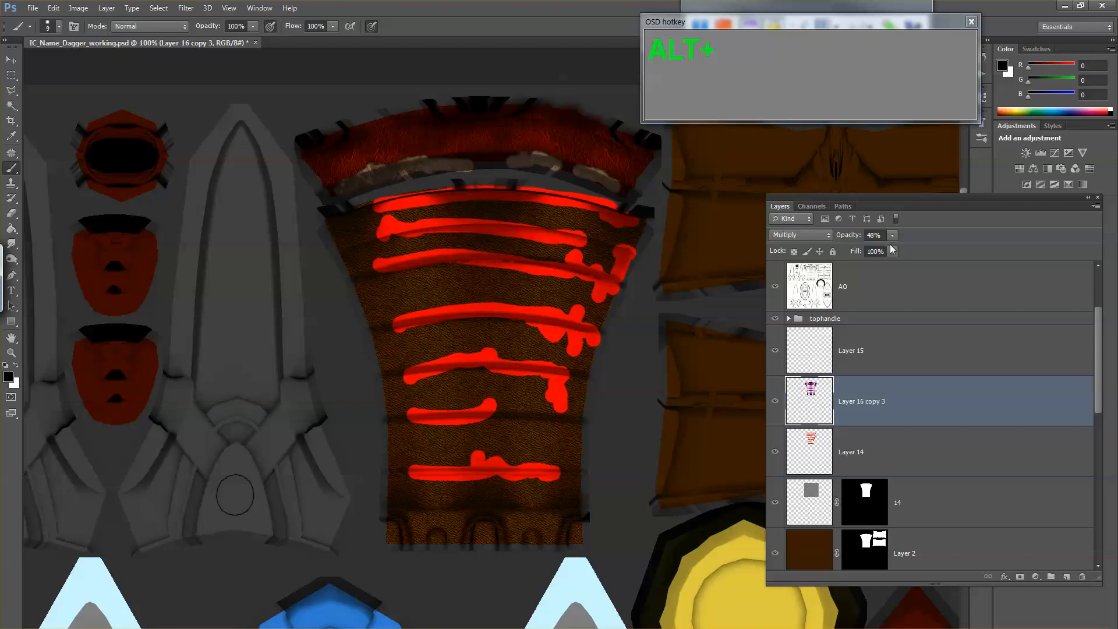
mouse_move(891, 235)
left_mouse_down()
mouse_move(888, 249)
mouse_move(907, 247)
left_mouse_up()
key("alt+Tab")
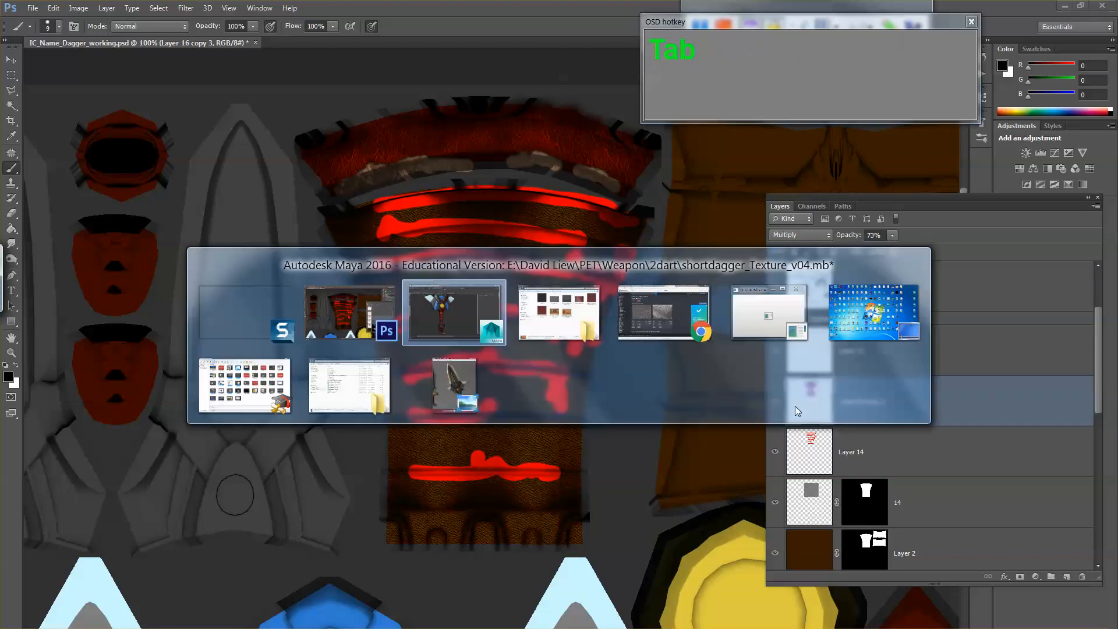
key("alt+Tab")
Step: Export the texture with the stronger handle shading as a Targa copy, replacing IC_Name_Dagger_diffuse.tga
key("ctrl+shift+s")
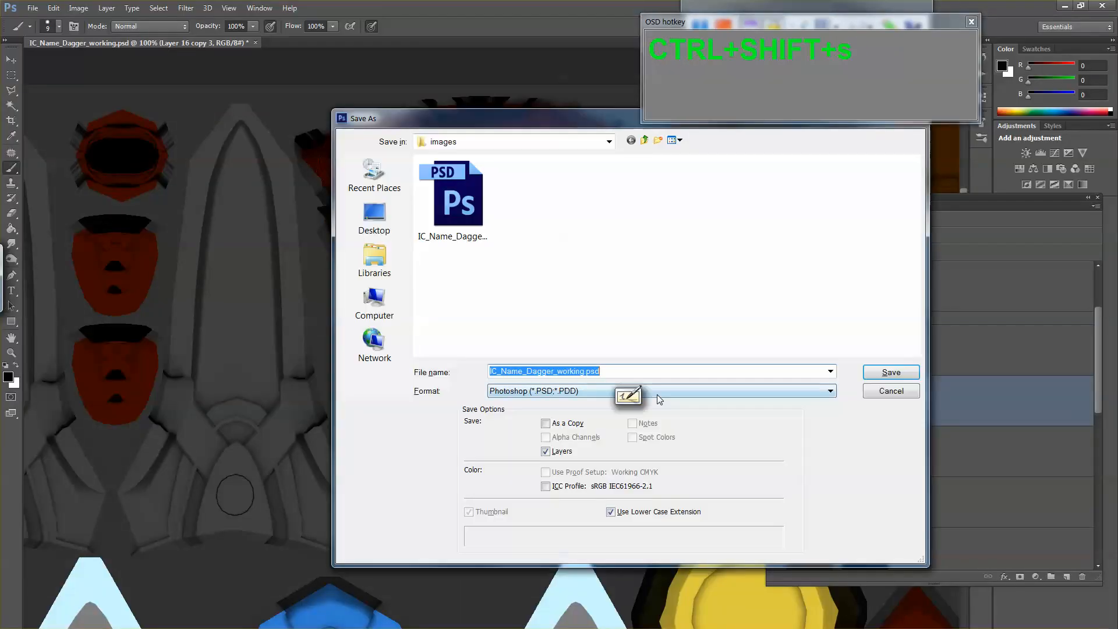
key("Tab")
key("t")
double_click(481, 230)
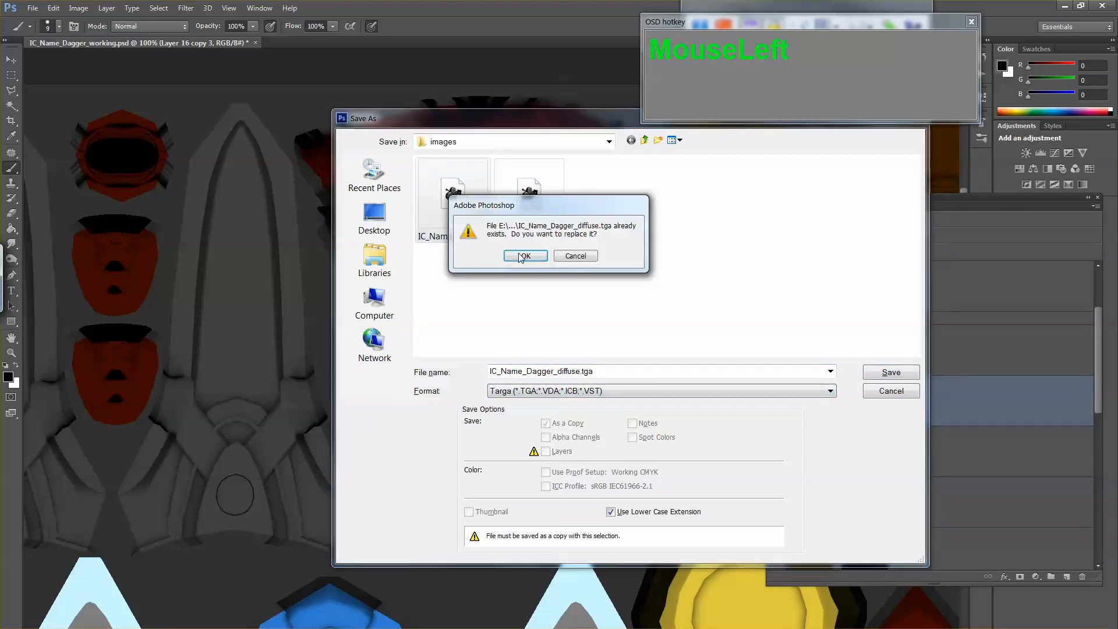
left_click(522, 256)
left_click(574, 253)
Step: Switch to Maya, refresh the diffuse file texture on the dagger and orbit around the handle to inspect its shading
key("alt+Tab")
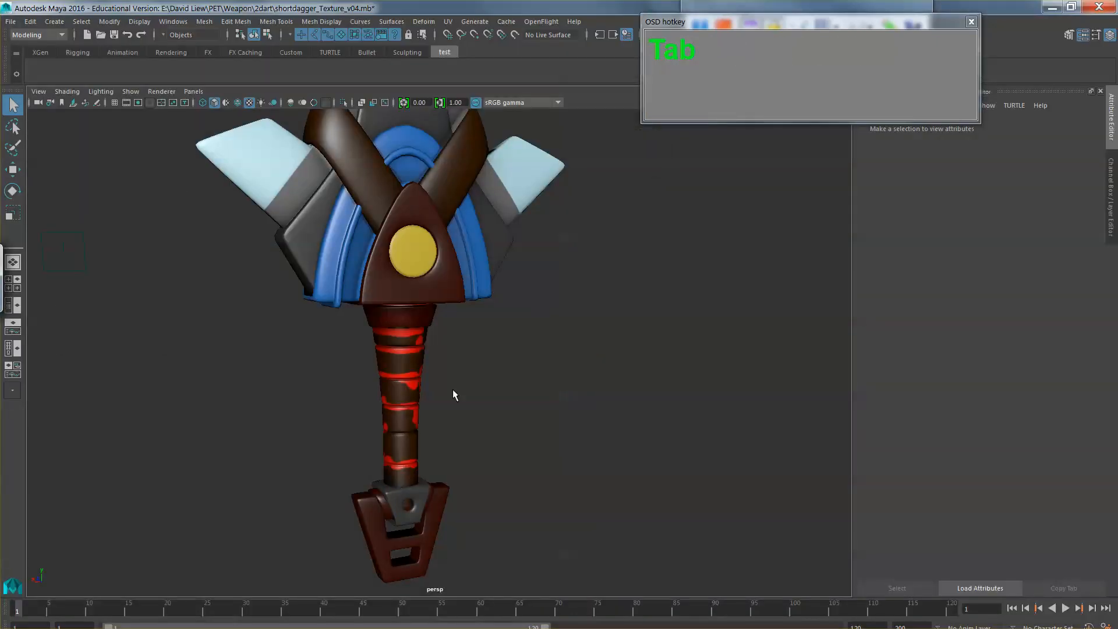
left_click(409, 397)
left_click(1078, 260)
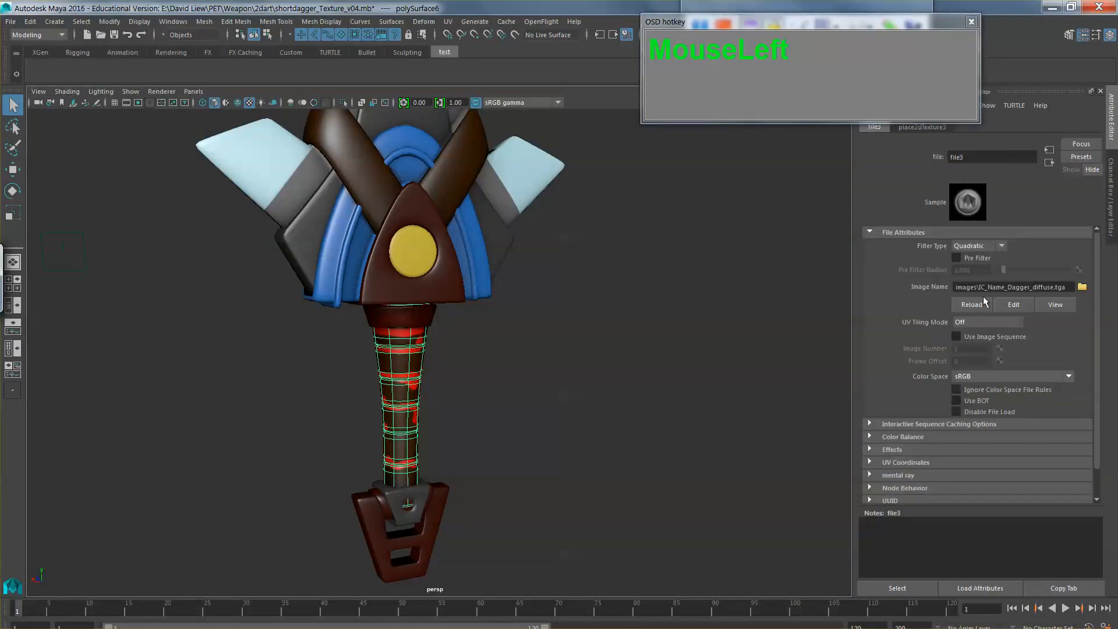
left_click(668, 365)
left_click_drag(666, 365, 431, 396, "alt")
Step: Return to Photoshop and repeatedly compare the handle texture with and without the tinted shading layer, Layer 16 copy 3
key("alt+Tab")
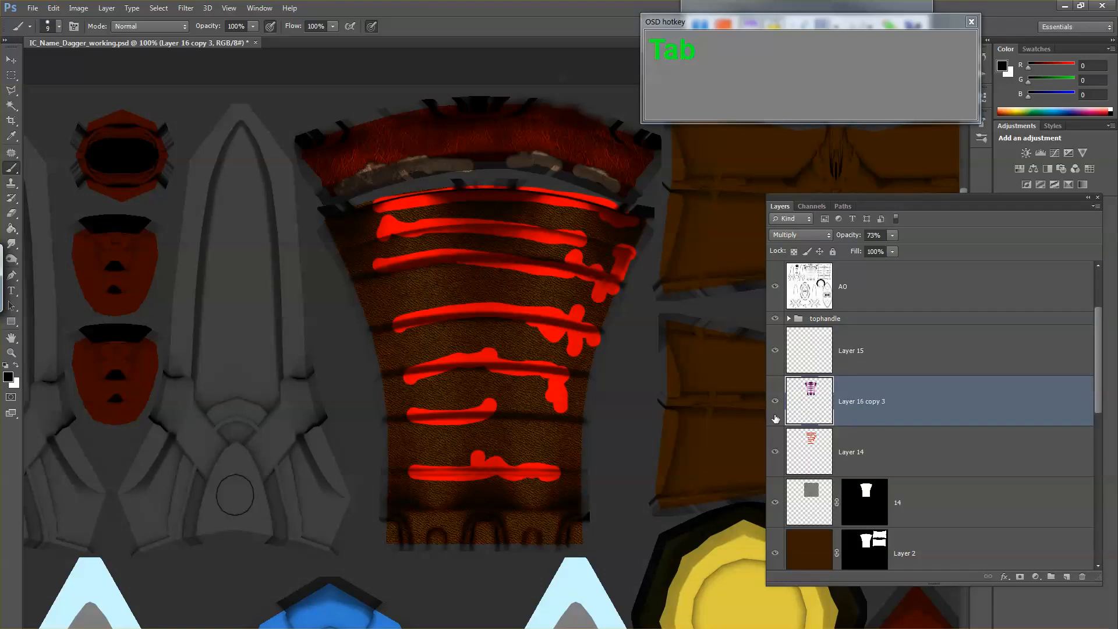
left_click(776, 402)
left_click(777, 403)
left_click(775, 403)
left_click(775, 403)
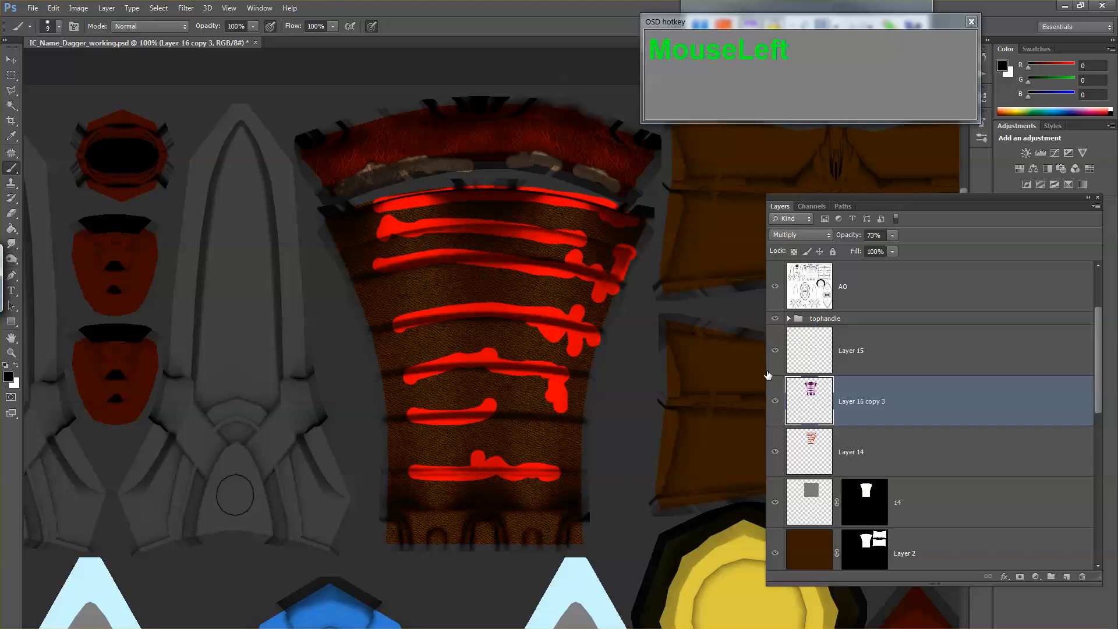
left_click(774, 399)
left_click(775, 403)
left_click(775, 402)
left_click(775, 402)
left_click(774, 403)
left_click(774, 403)
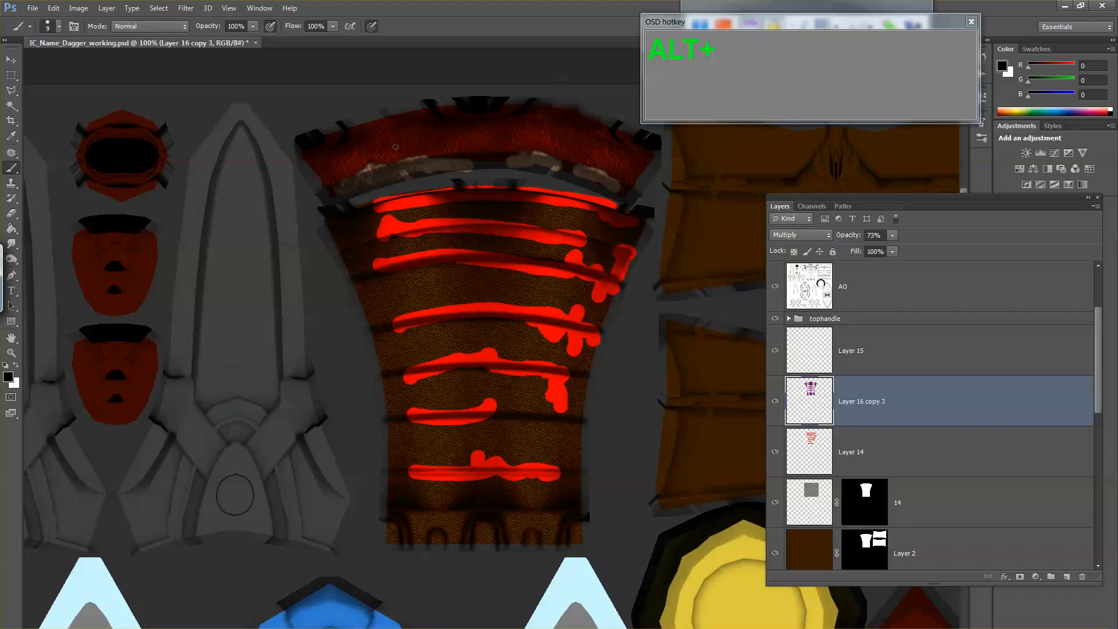
left_click(775, 402)
left_click(775, 402)
Step: Inspect the handle's red wrap lines on the Maya model, and compare the Photoshop texture with and without Layer 14
key("alt+Tab")
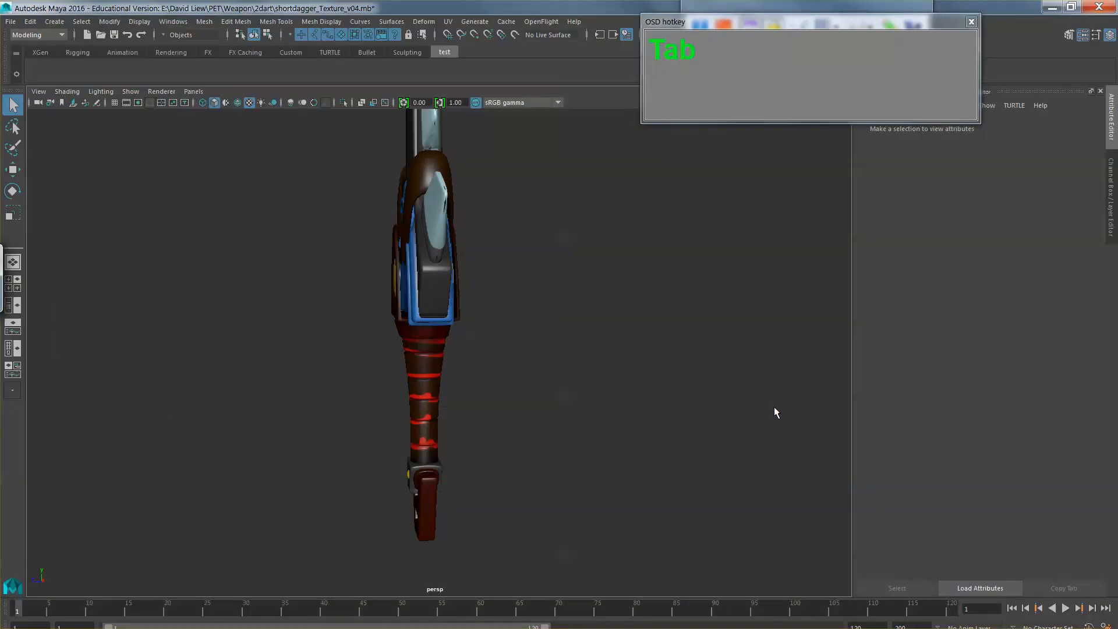
left_click_drag(612, 387, 571, 390)
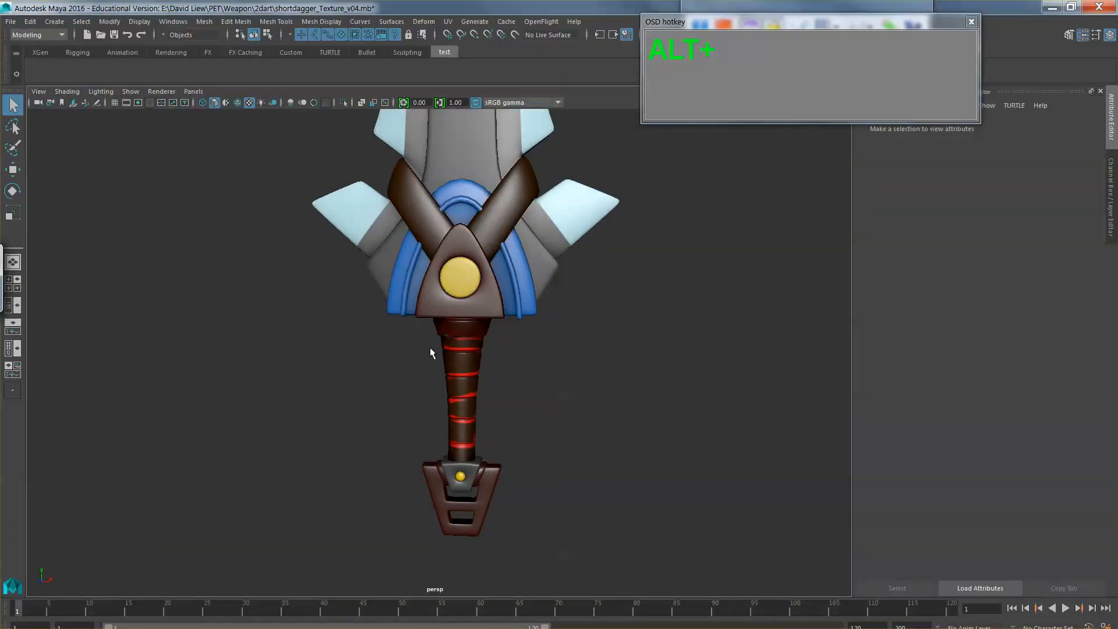
key("alt+Tab")
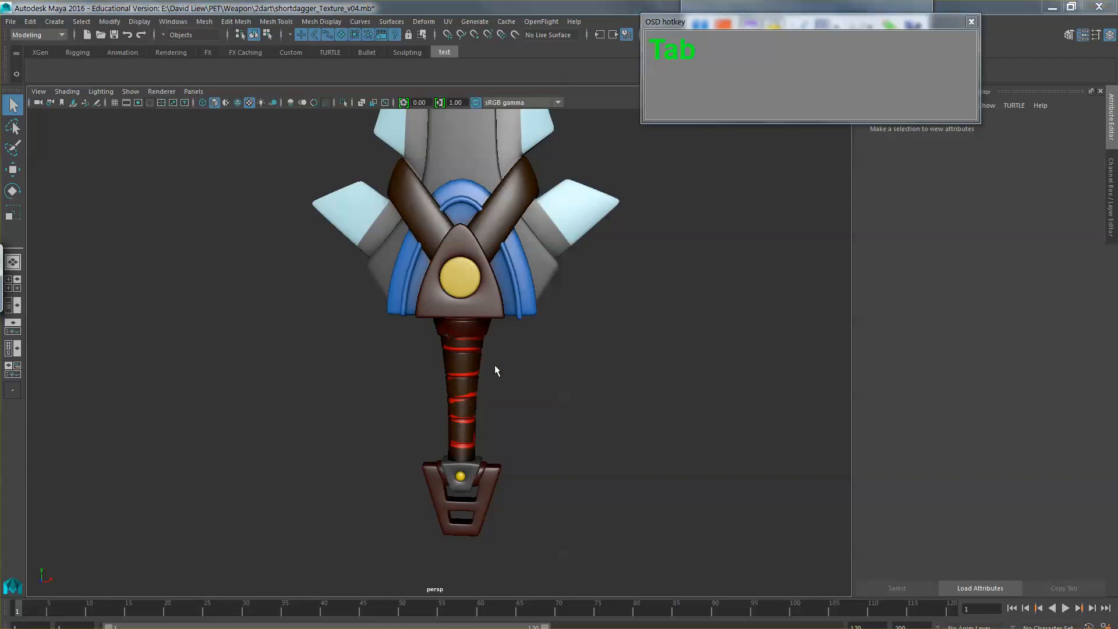
left_click(780, 458)
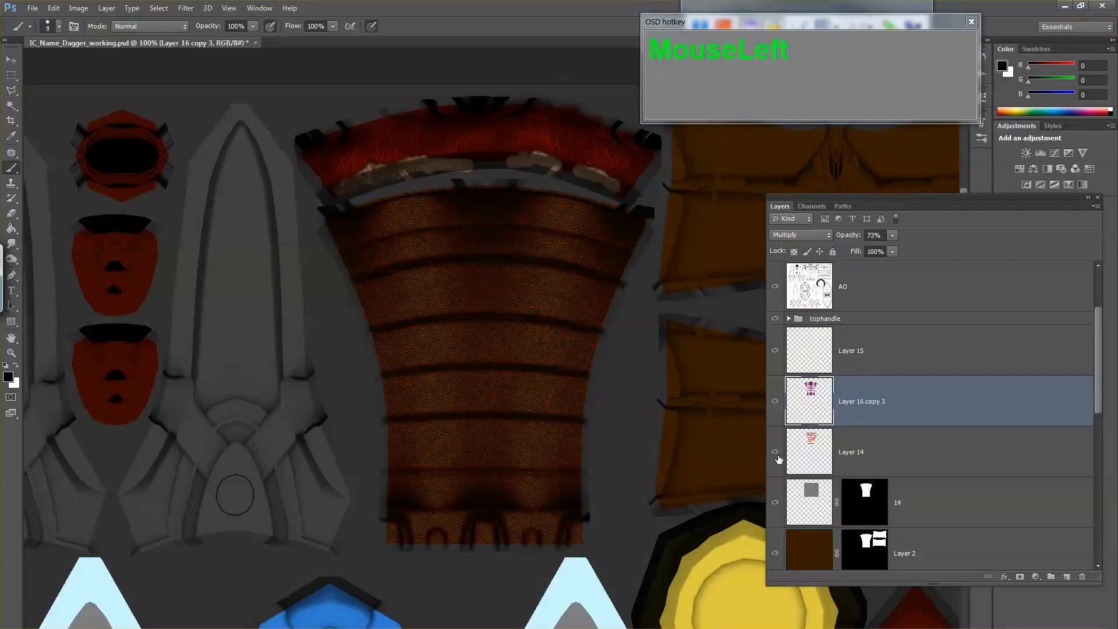
left_click(779, 458)
Step: Select Layer 14, and preview the worn leather images TexturesCom_Leather0088_S.jpg and TexturesCom_Leather0109_S.jpg from the leather folder
left_click(806, 466)
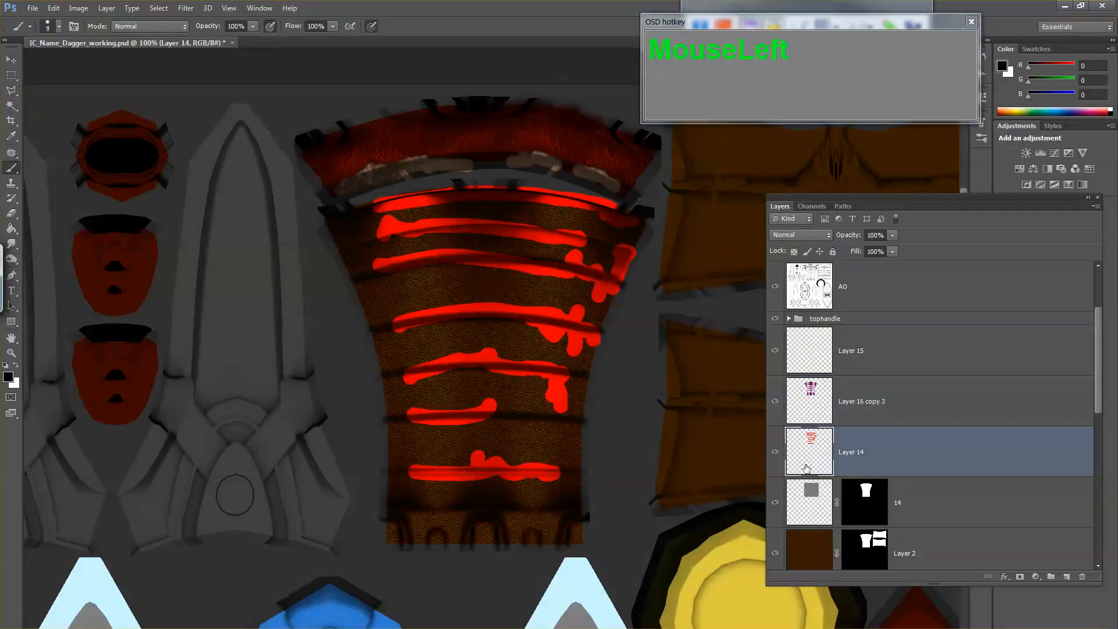
middle_click(545, 338)
key("f")
key("f")
key("f")
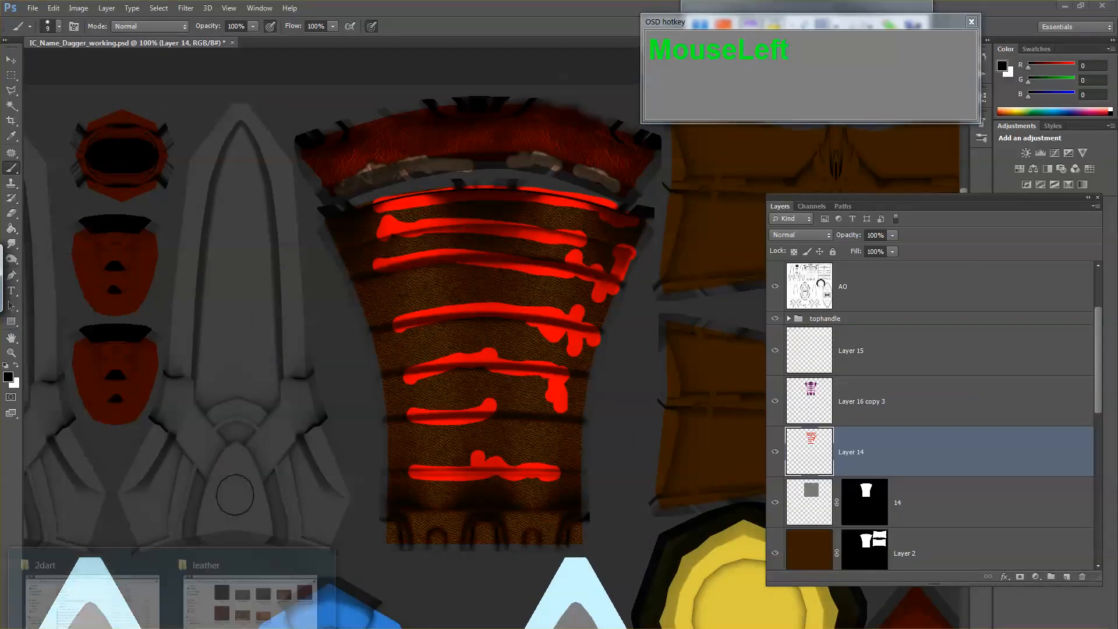
left_click(236, 602)
double_click(345, 313)
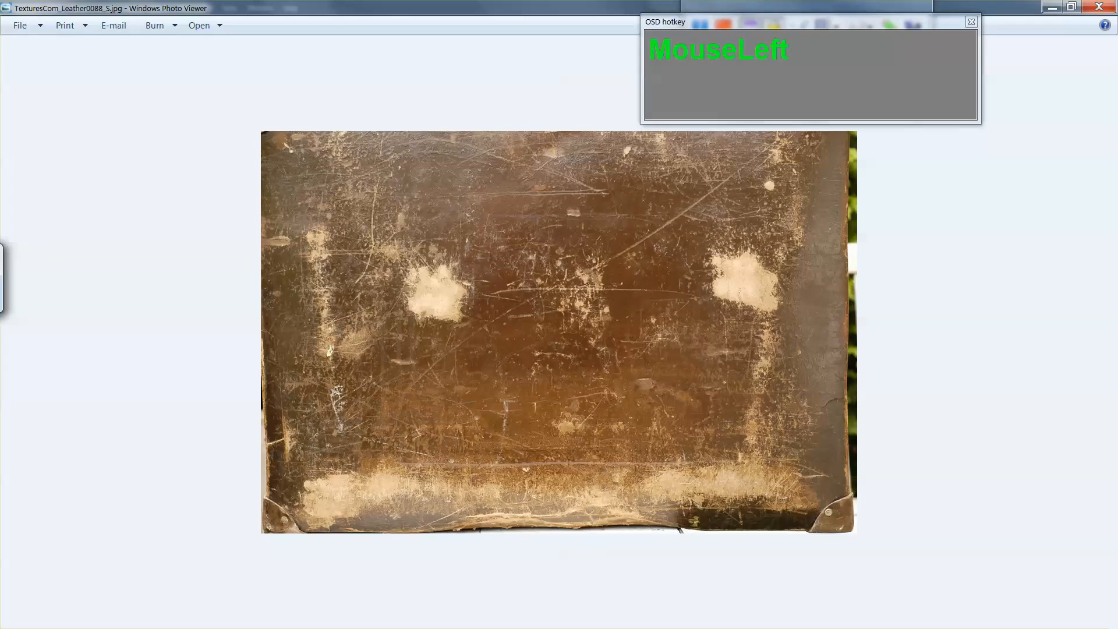
key("Right")
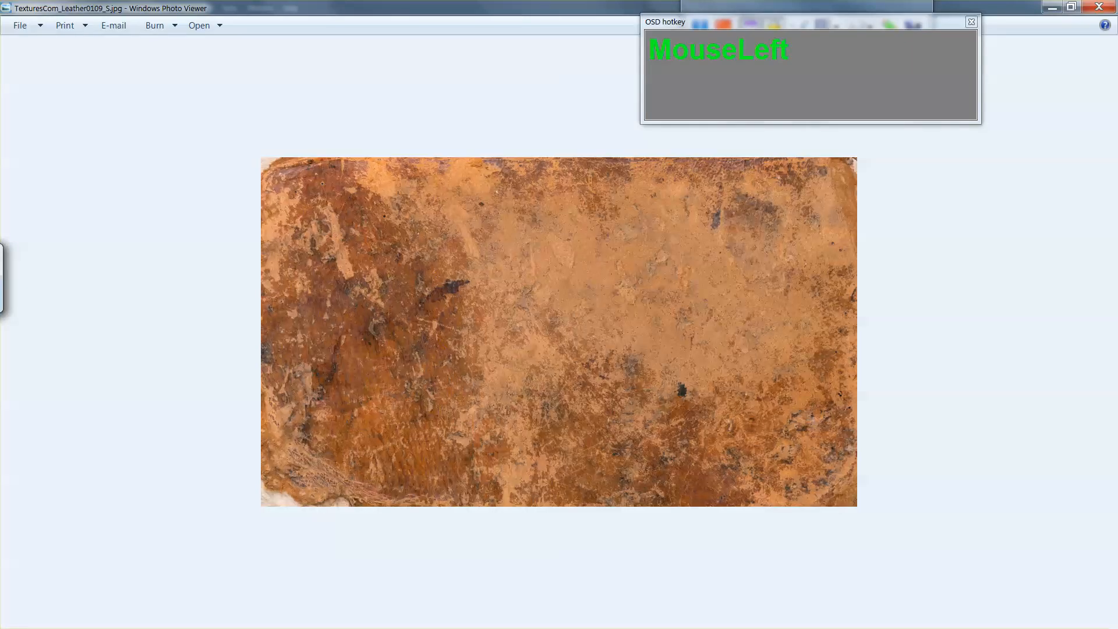
left_click(1084, 12)
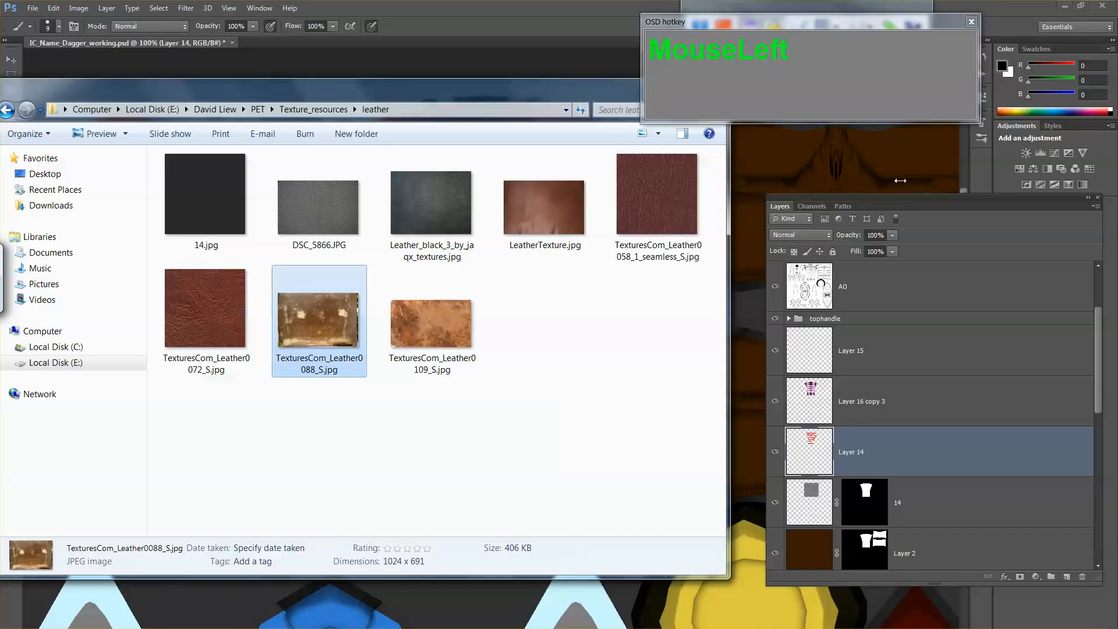
Step: Place TexturesCom_Leather0109_S.jpg above Layer 14, enlarged to about 320%, turned upright by a quarter turn and positioned over the whole handle
left_click_drag(443, 320, 735, 320)
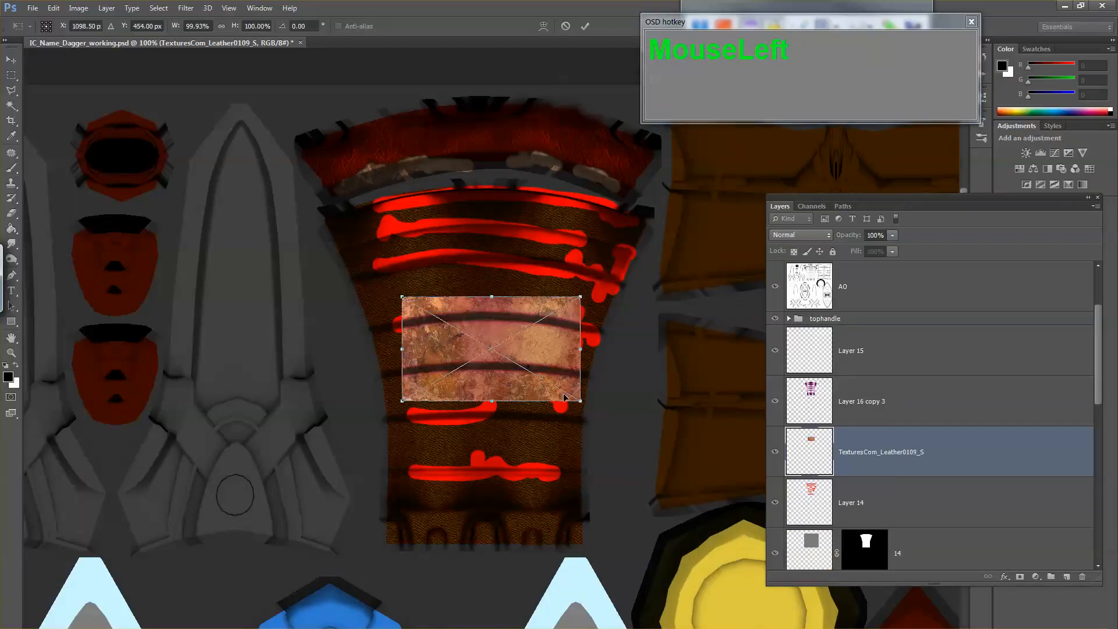
left_click_drag(581, 402, 725, 614)
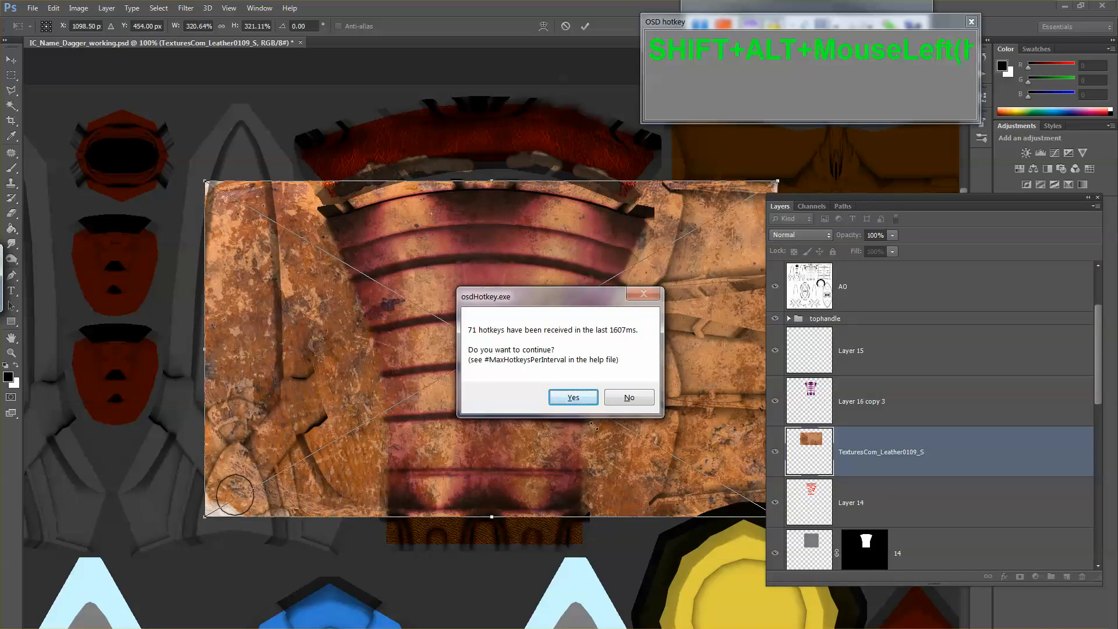
left_click(573, 397)
left_click_drag(643, 393, 553, 383)
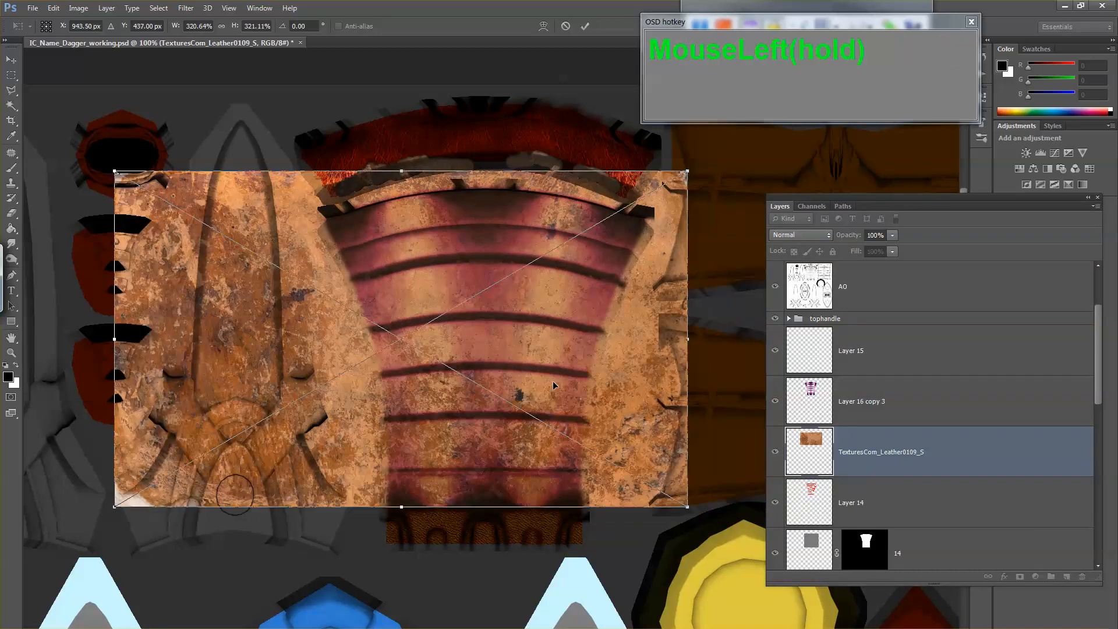
left_click_drag(731, 321, 408, 526)
left_click_drag(486, 456, 563, 449)
key("Return")
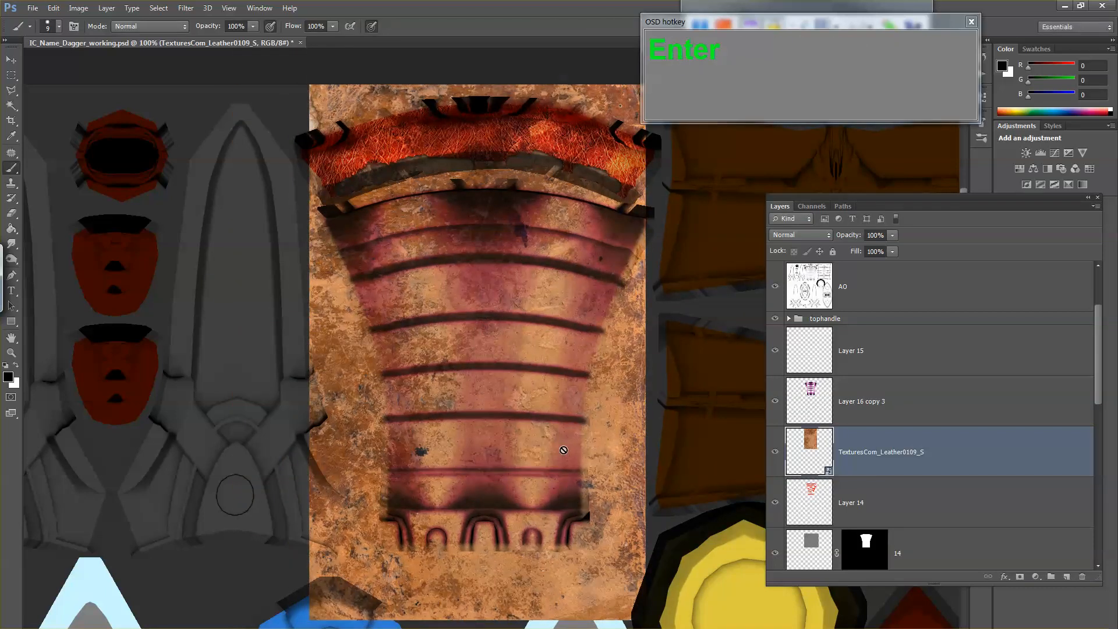
Step: Compare the handle with and without the placed leather image, and view that leather layer on its own
left_click(775, 453, "alt")
left_click(775, 452, "alt")
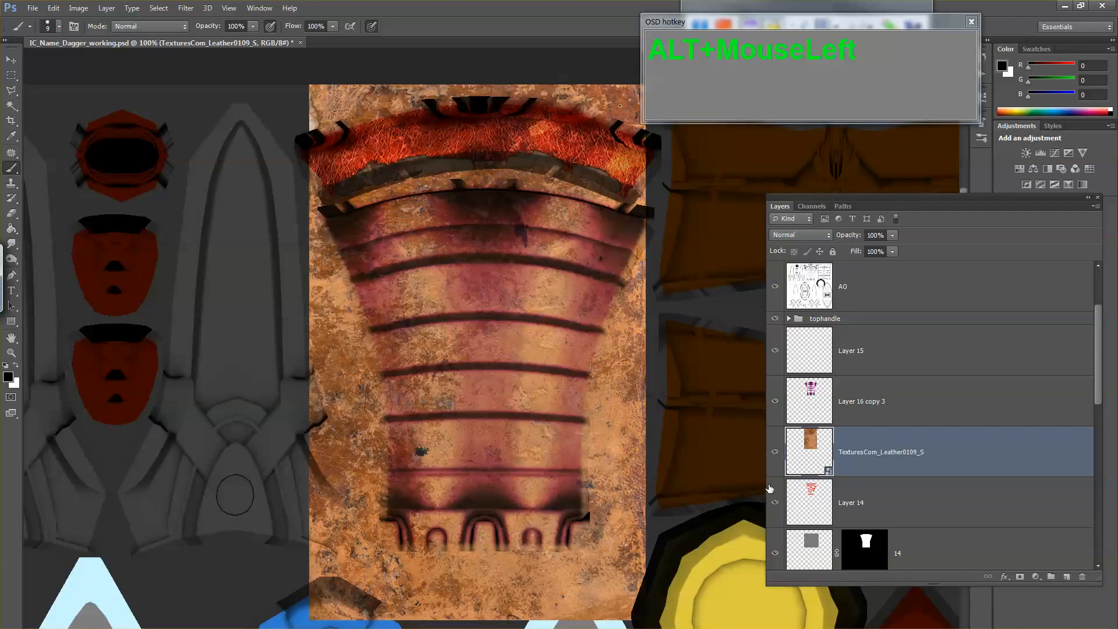
left_click(775, 452, "alt")
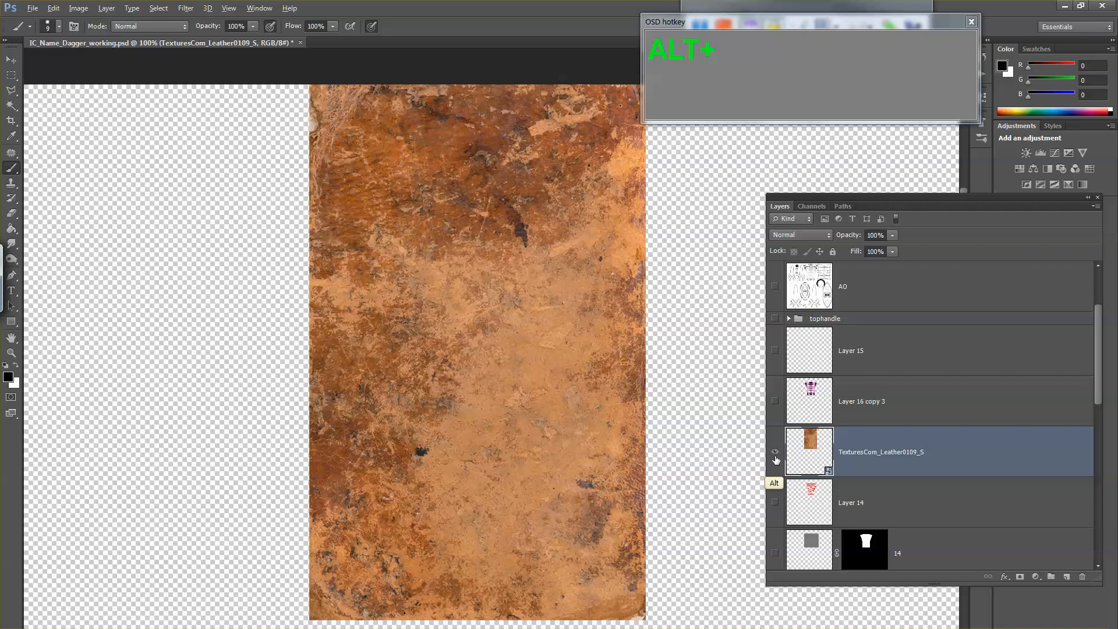
left_click(775, 455, "alt")
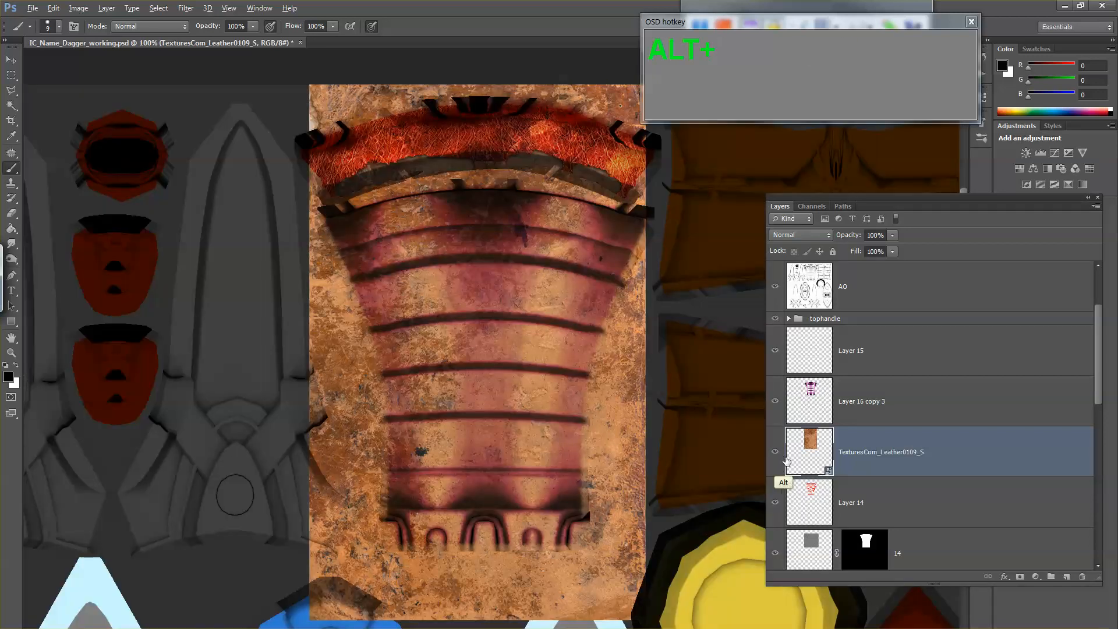
Step: Isolate the TexturesCom_Leather0109_S layer and select its light tan areas with Color Range, using a fuzziness of about 44
left_click(775, 452, "alt")
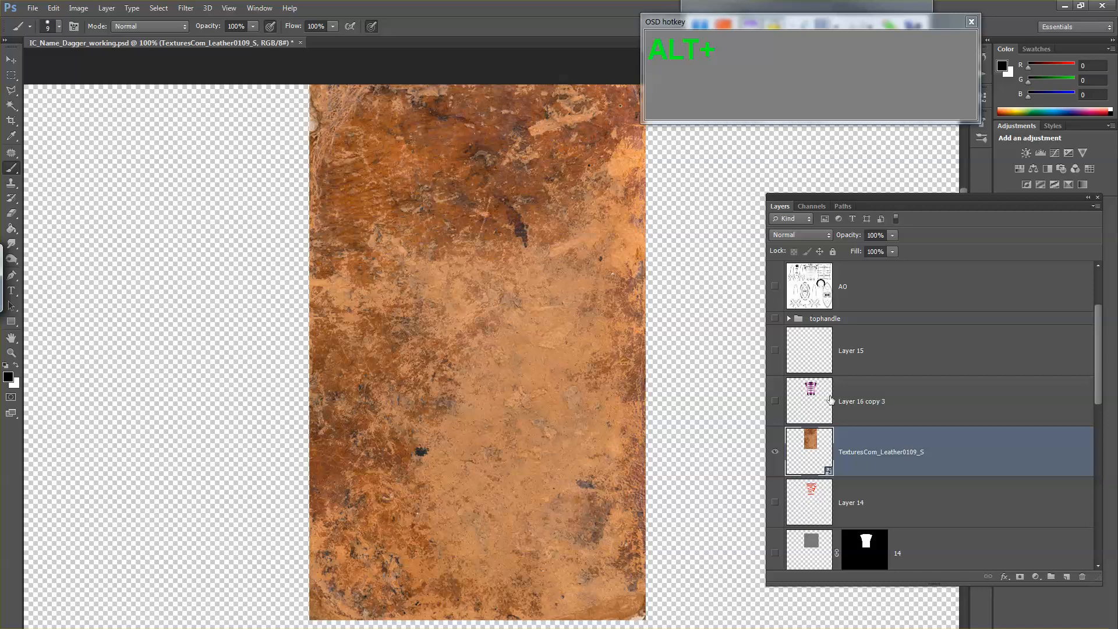
key("w")
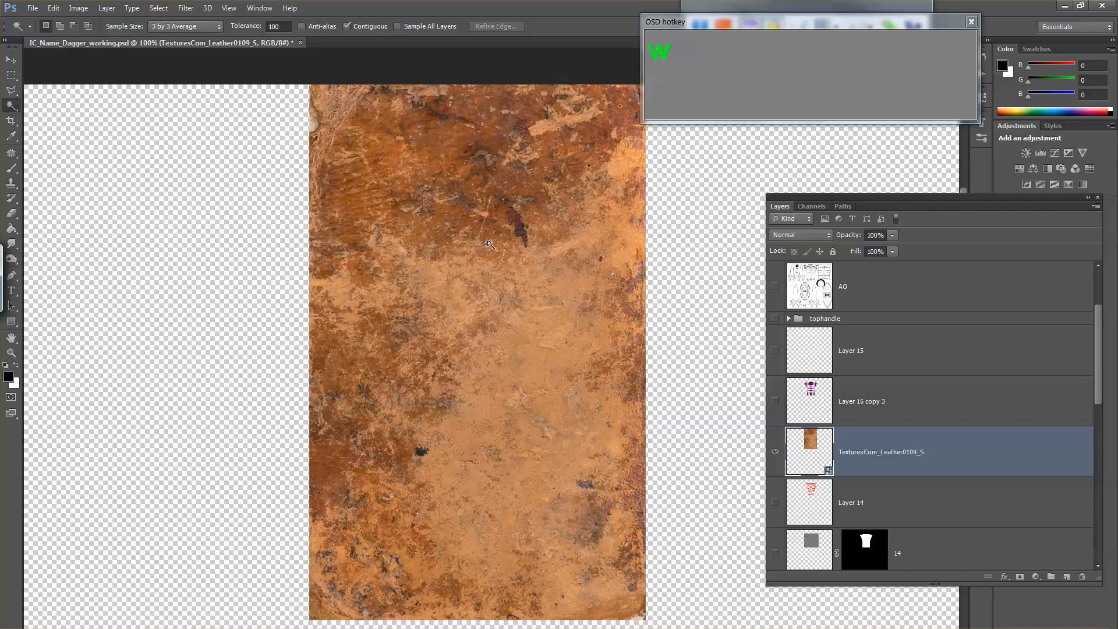
right_click(540, 272)
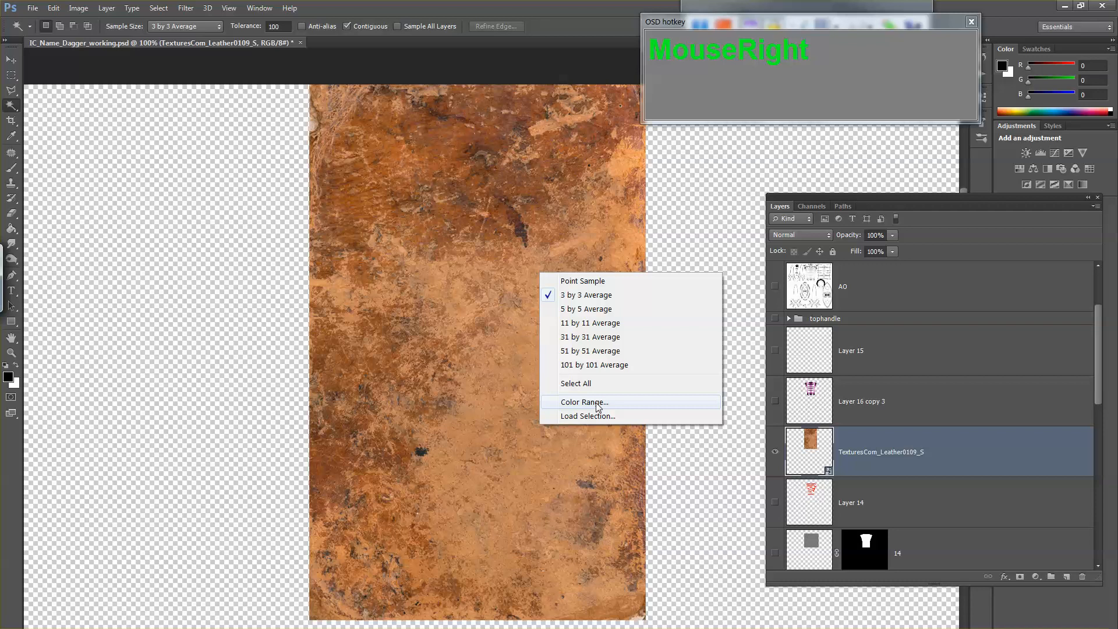
left_click(613, 406)
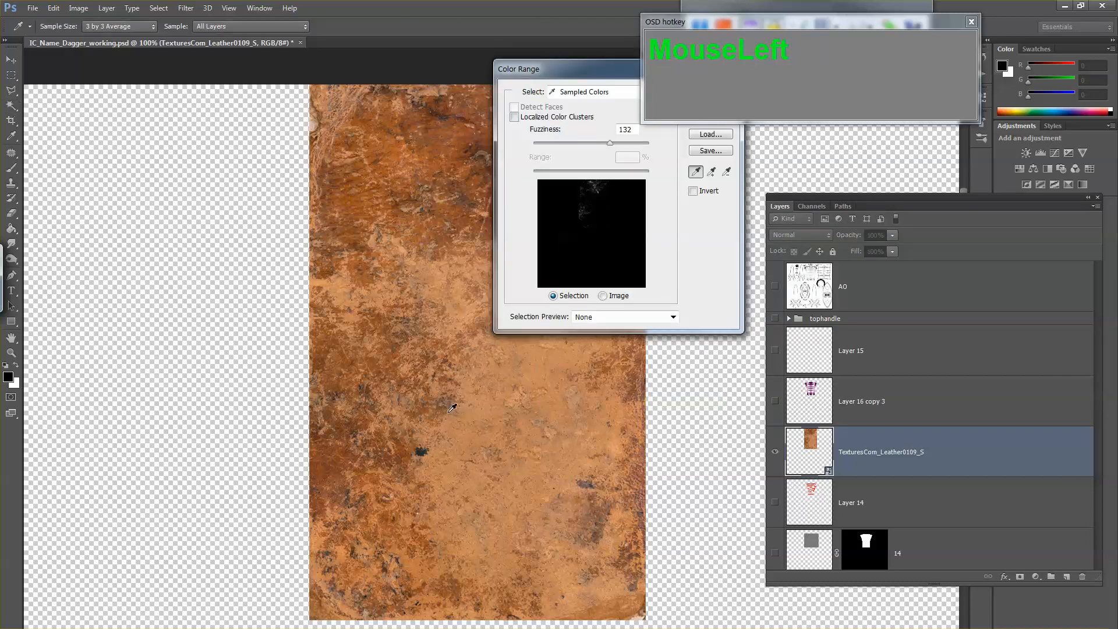
left_click(445, 277)
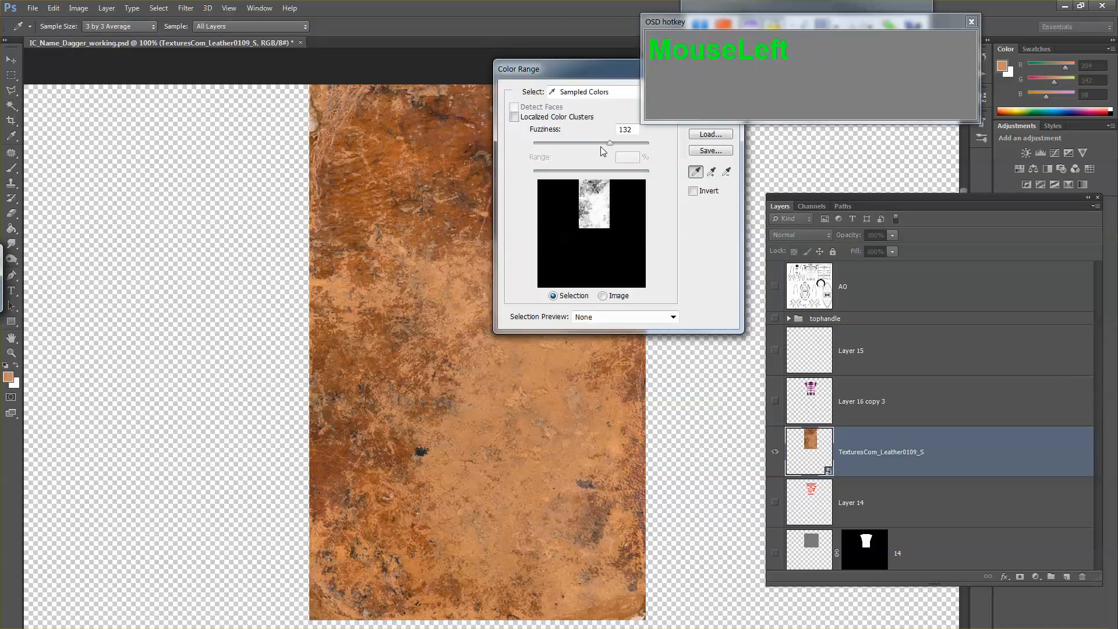
left_click_drag(600, 146, 560, 145)
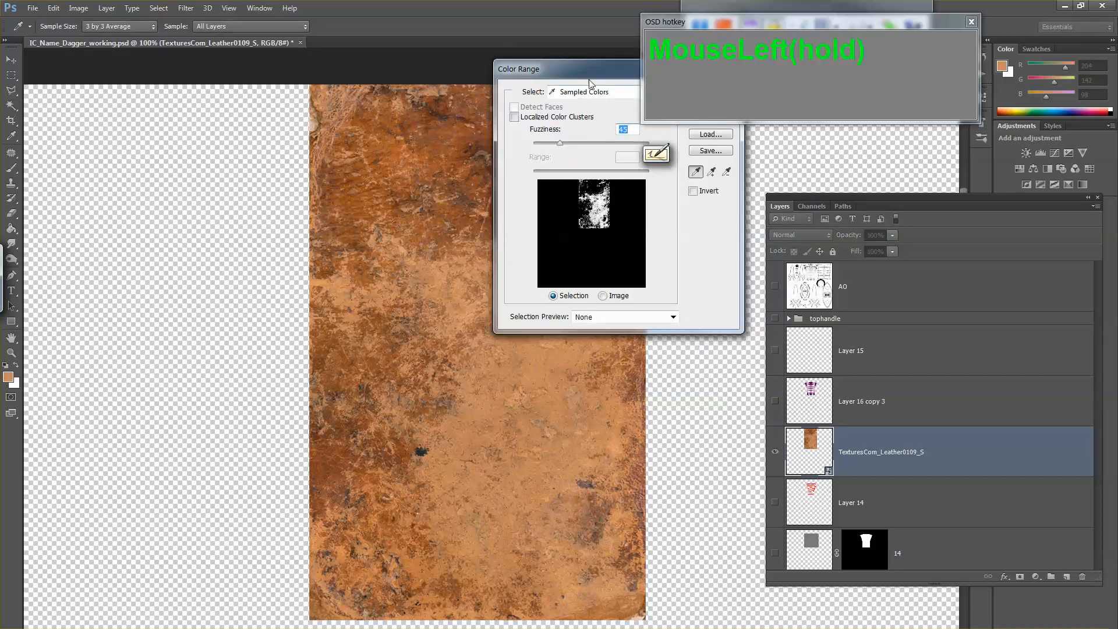
left_click_drag(589, 84, 495, 163)
left_click(465, 233)
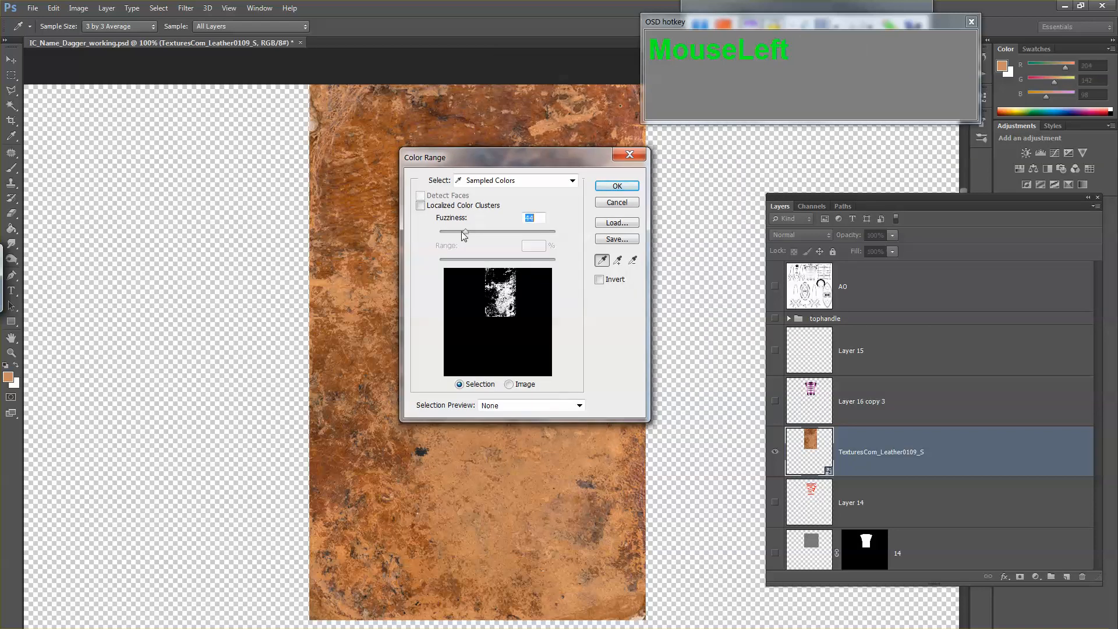
left_click(617, 186)
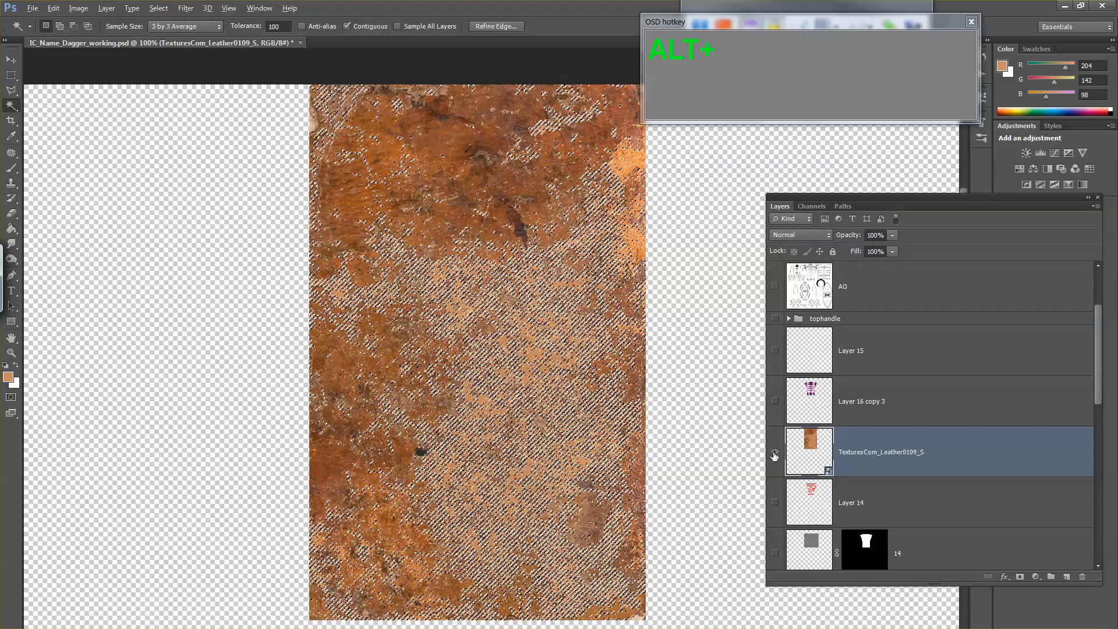
Step: Show all other layers again, hide the leather image, and add a layer mask to Layer 14 from the color selection
left_click(774, 453, "alt")
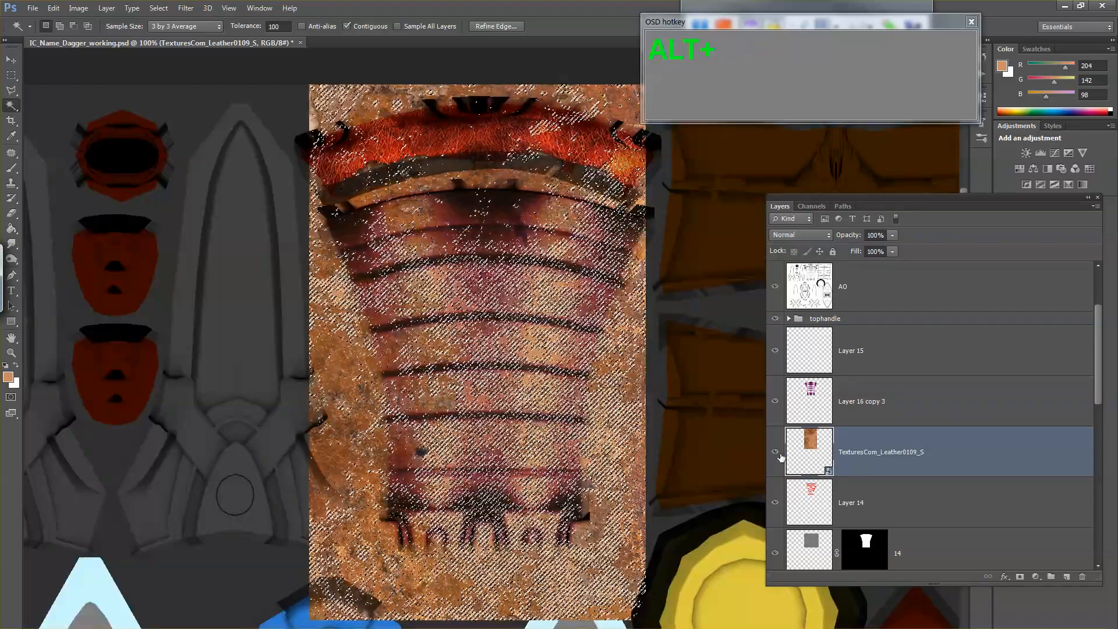
left_click(776, 453)
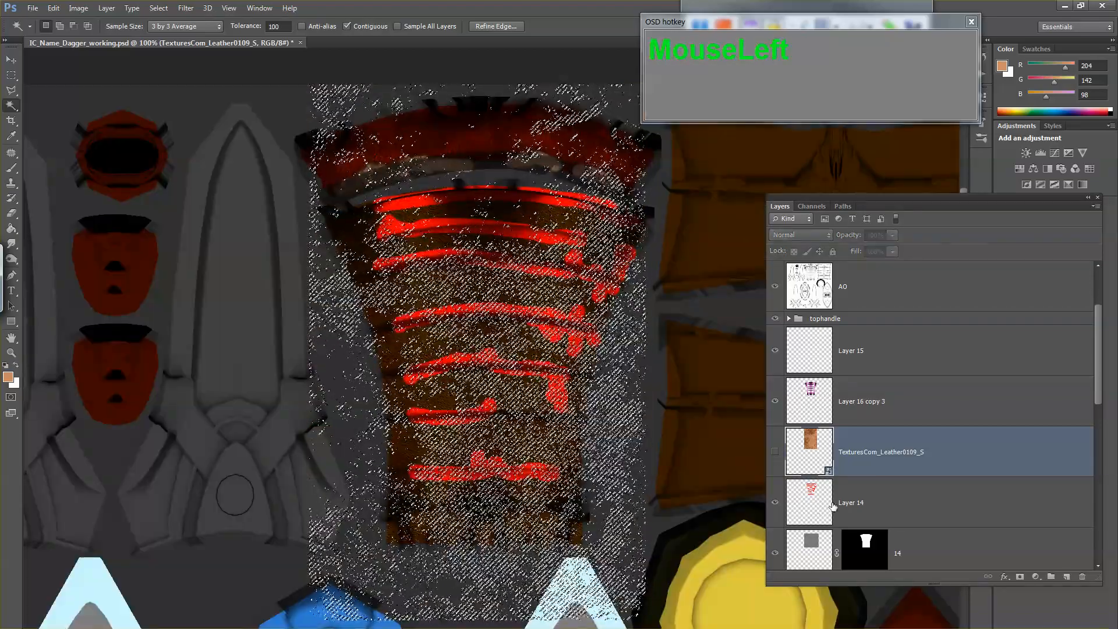
left_click(833, 506)
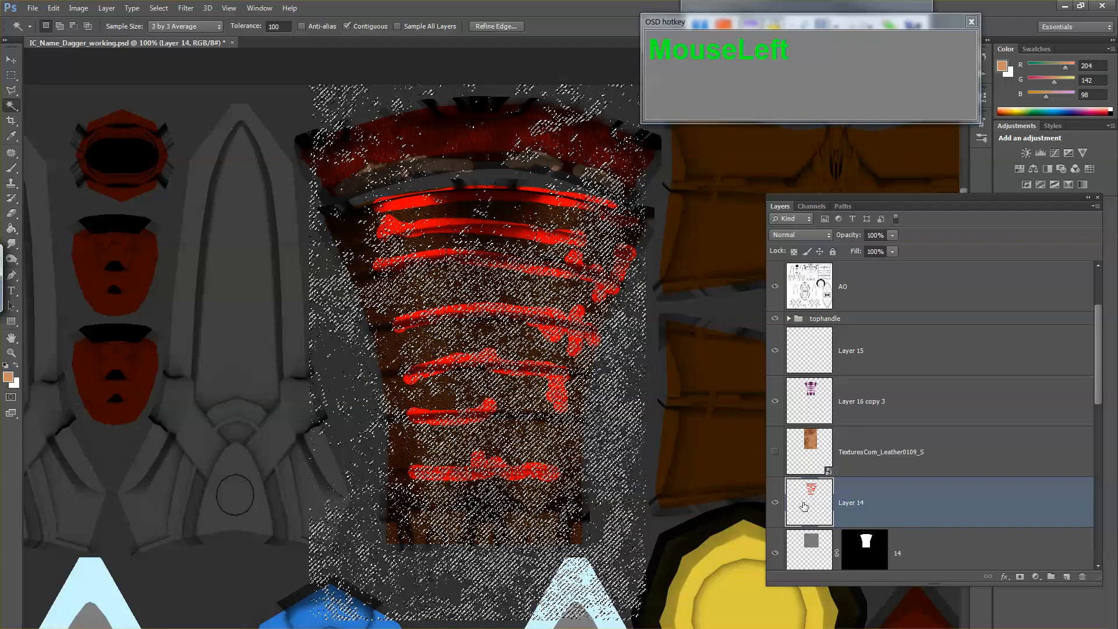
scroll(984, 518, "down", 1)
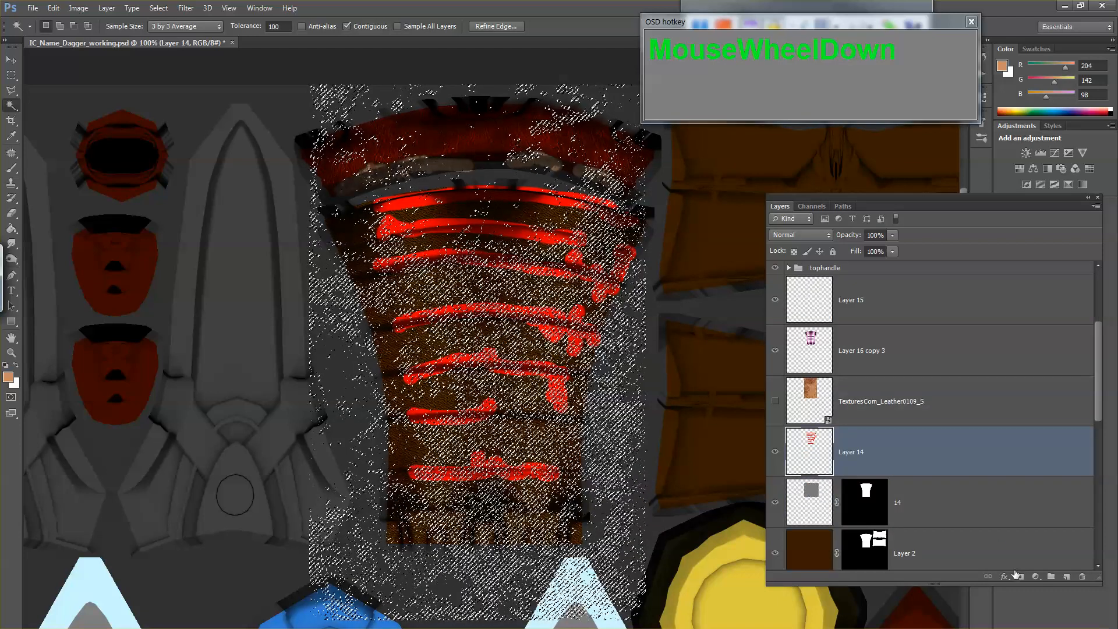
left_click(1018, 576)
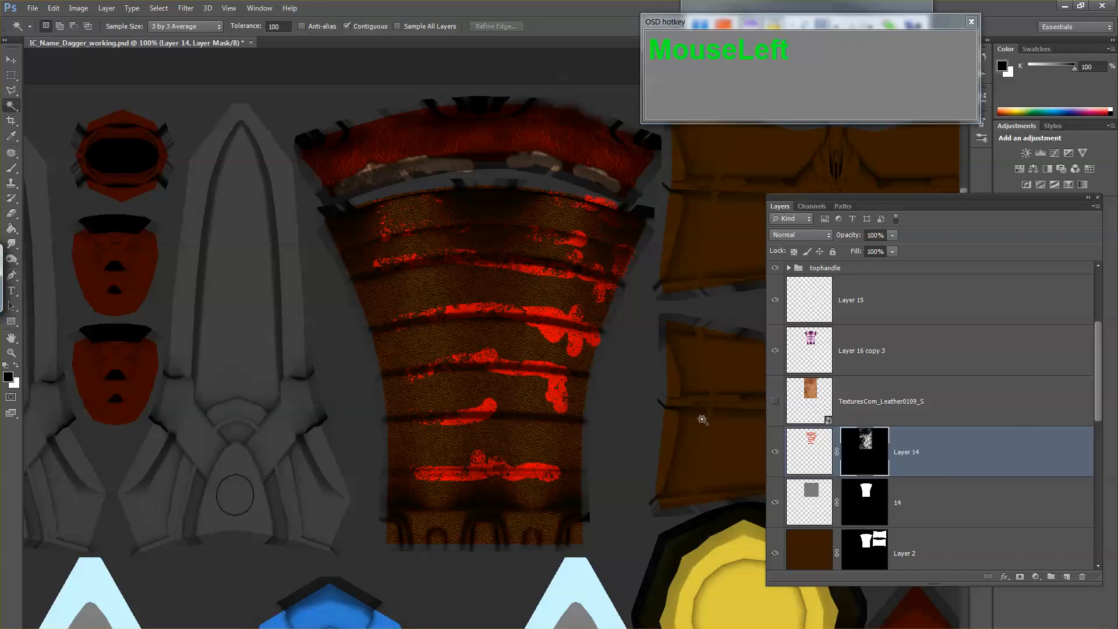
Step: Choose the 60 px textured brush tip for painting on Layer 14's mask over the handle's red wrap lines
key("z")
left_click(559, 285)
left_click(559, 285)
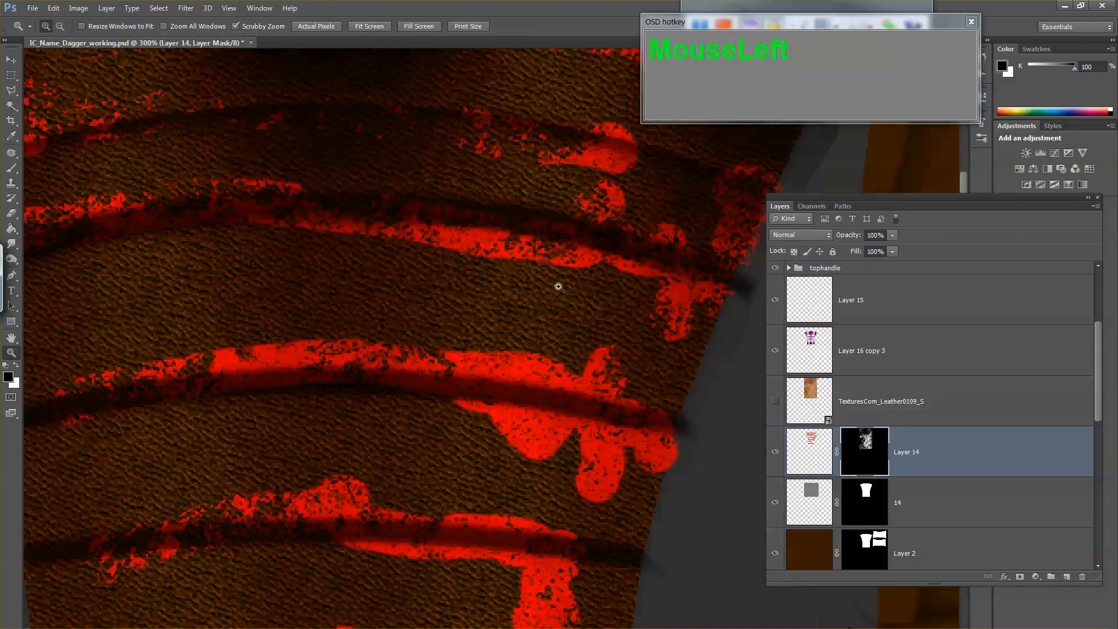
left_click_drag(560, 288, 545, 381)
left_click(545, 376, "alt")
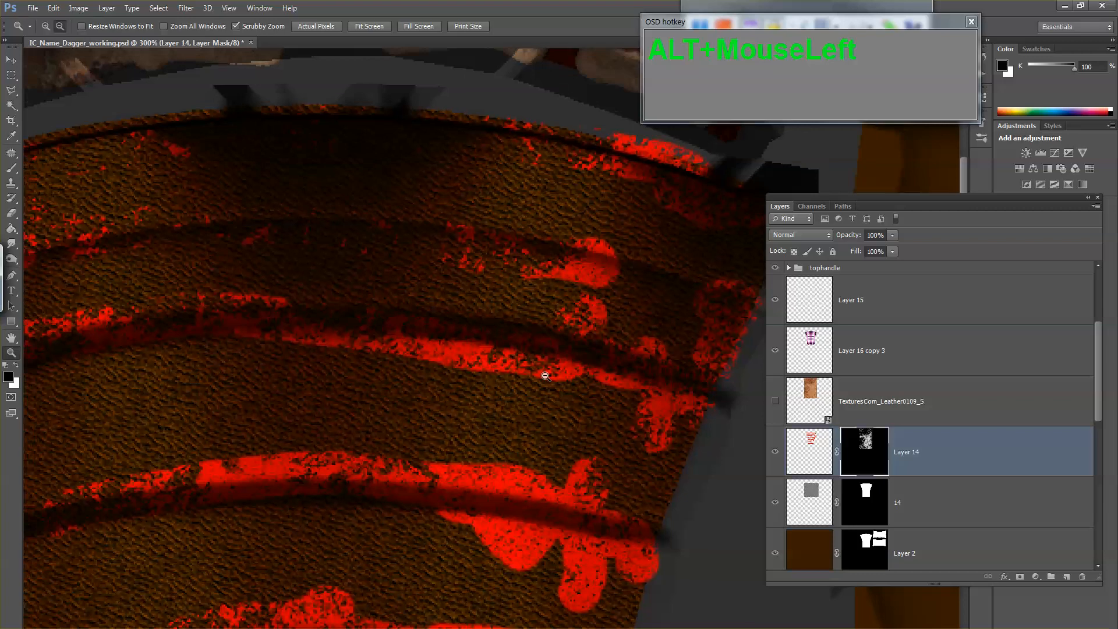
left_click(518, 430)
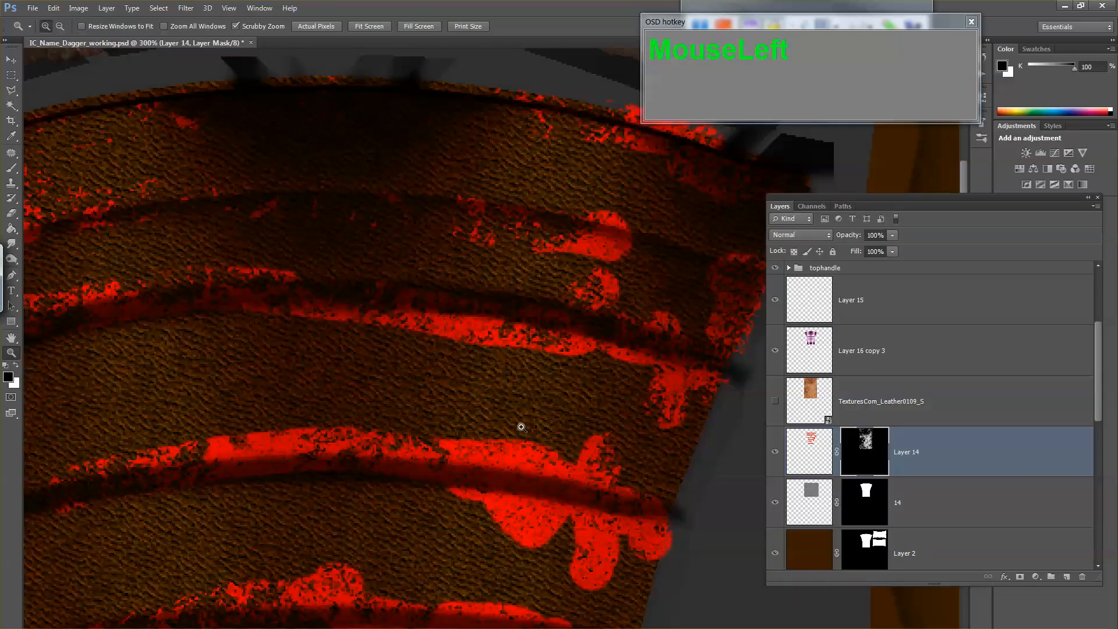
left_click_drag(519, 424, 530, 341)
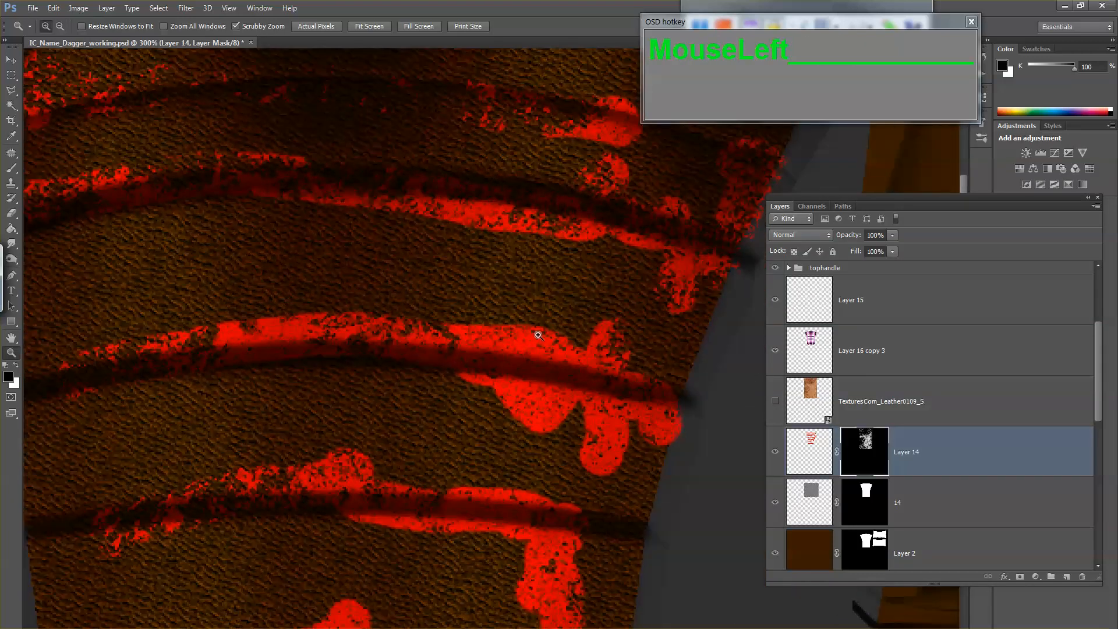
key("b")
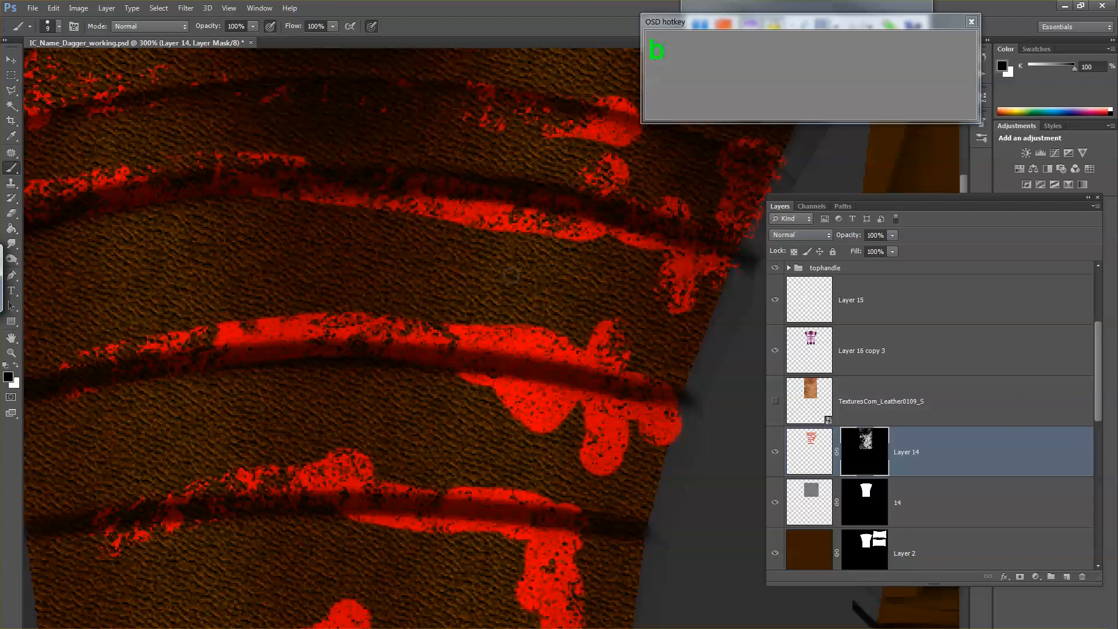
right_click(459, 393)
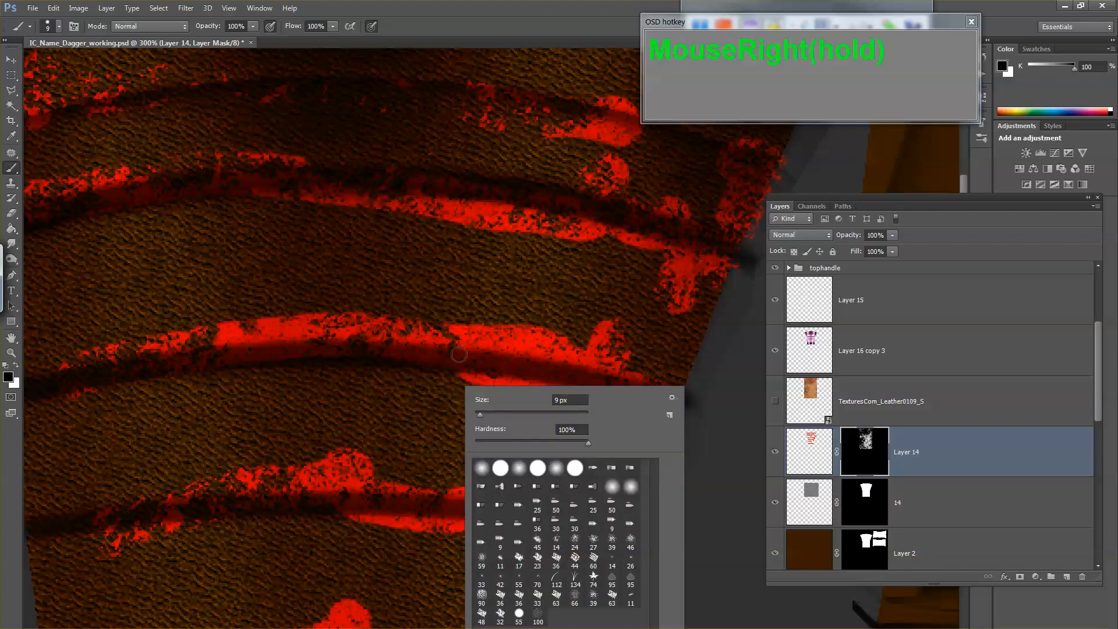
left_click(593, 557)
left_click(440, 412)
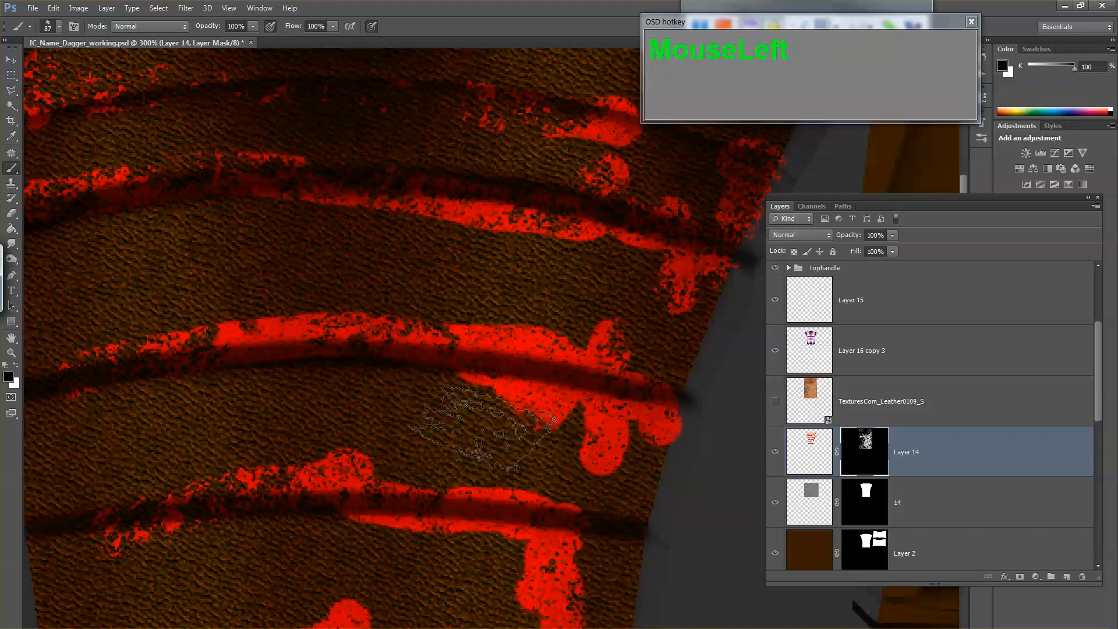
Step: Reduce the textured brush to 25 px and mask out the rounded red drips at the right end of the third wrap line
key("bracketleft")
key("bracketleft")
key("bracketleft")
key("bracketleft")
key("bracketleft")
key("bracketleft")
key("bracketleft")
key("bracketleft")
key("bracketleft")
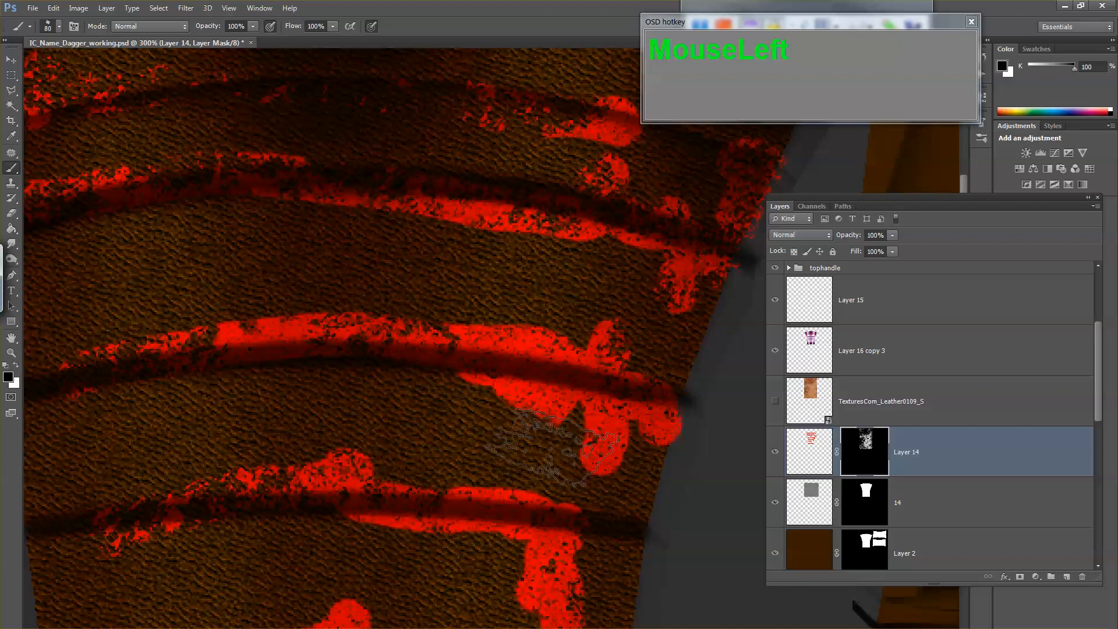
mouse_move(577, 455)
left_mouse_down()
mouse_move(618, 472)
mouse_move(634, 431)
mouse_move(618, 439)
mouse_move(622, 453)
mouse_move(669, 443)
mouse_move(694, 400)
left_mouse_up()
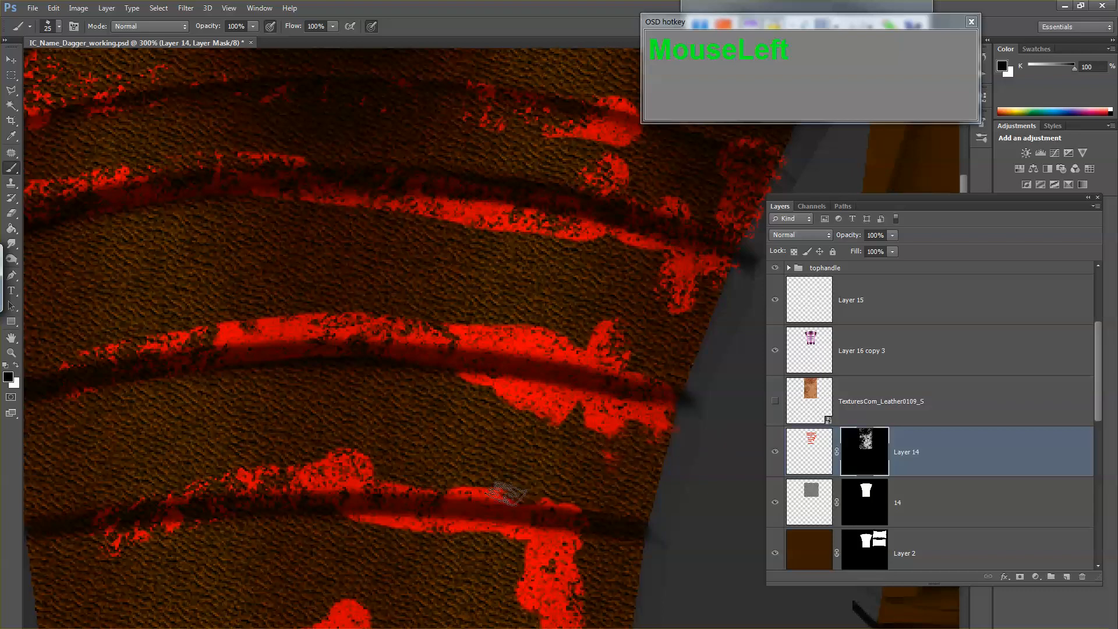
Step: Break up the round red bump above the fourth wrap line on Layer 14's mask with black, restoring part of it with white
mouse_move(358, 469)
left_mouse_down()
mouse_move(329, 474)
mouse_move(377, 462)
mouse_move(562, 471)
mouse_move(396, 485)
mouse_move(323, 474)
mouse_move(305, 454)
mouse_move(369, 477)
mouse_move(329, 478)
mouse_move(354, 478)
left_mouse_up()
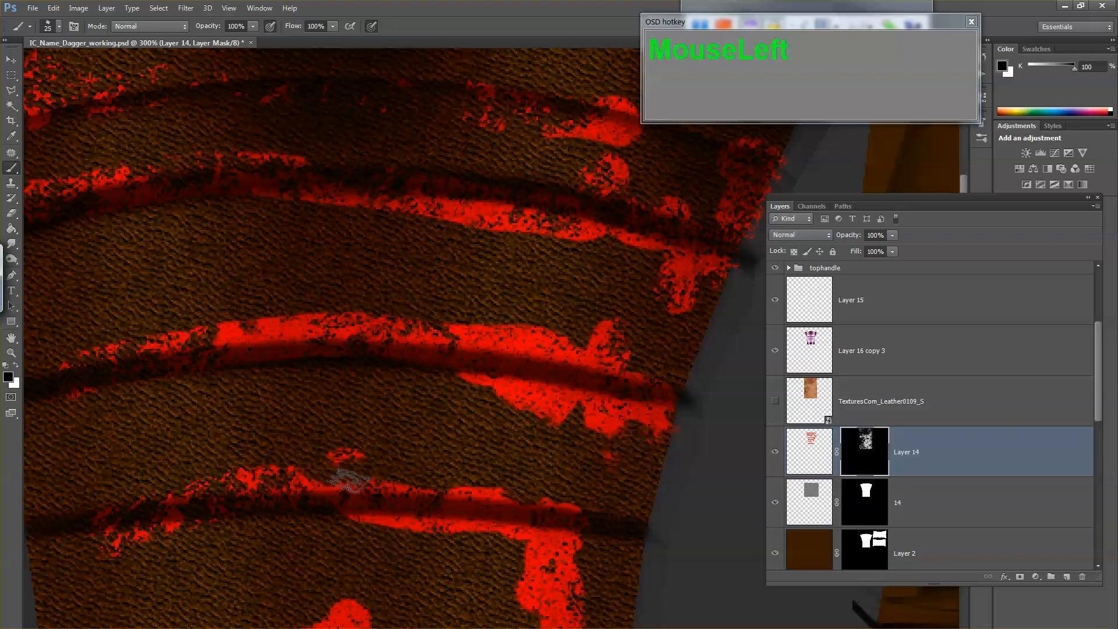
key("x")
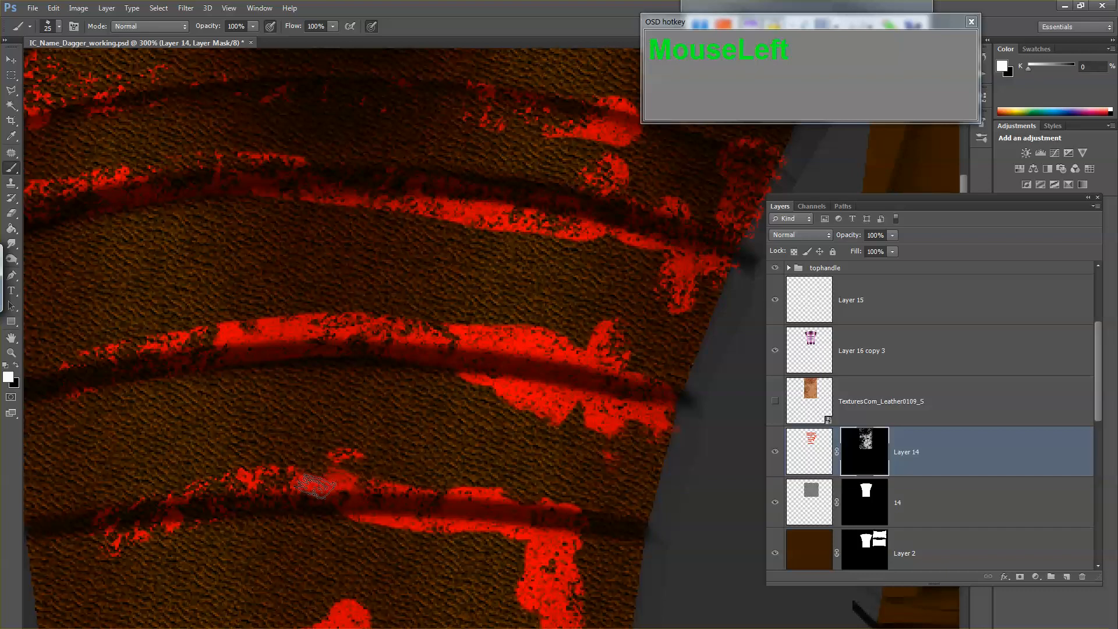
mouse_move(315, 486)
left_mouse_down()
mouse_move(308, 476)
mouse_move(357, 482)
left_mouse_up()
key("x")
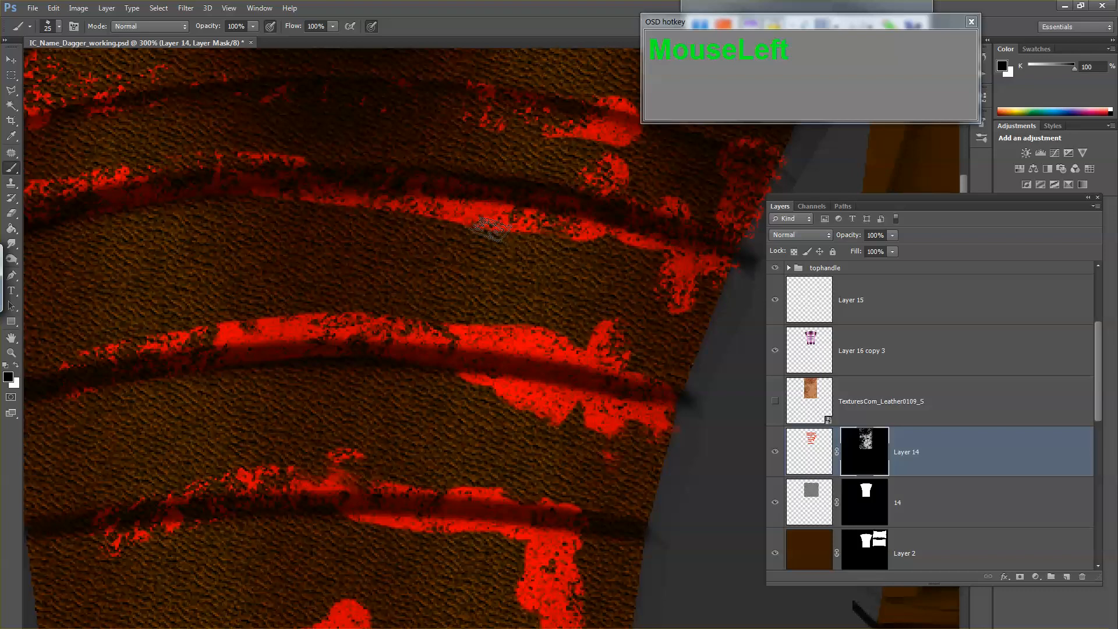
Step: Mask away the solid red along the second wrap line's lower edge and roughen the red blob at the first line's right end
mouse_move(492, 228)
left_mouse_down()
mouse_move(451, 233)
mouse_move(470, 222)
mouse_move(452, 214)
mouse_move(414, 213)
left_mouse_up()
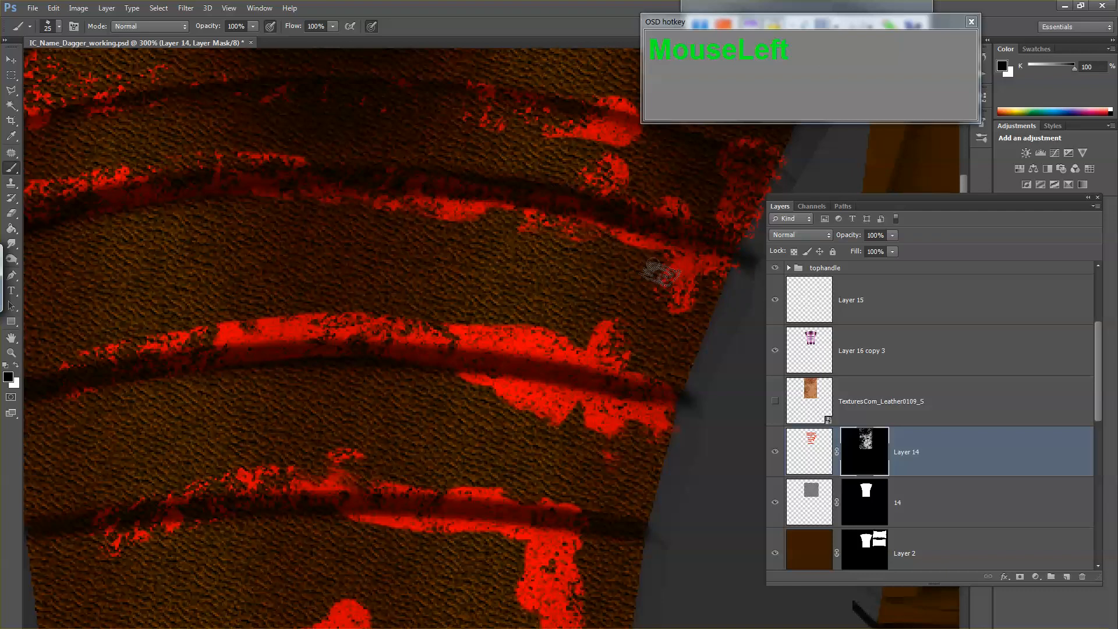
scroll(670, 279, "up", 3)
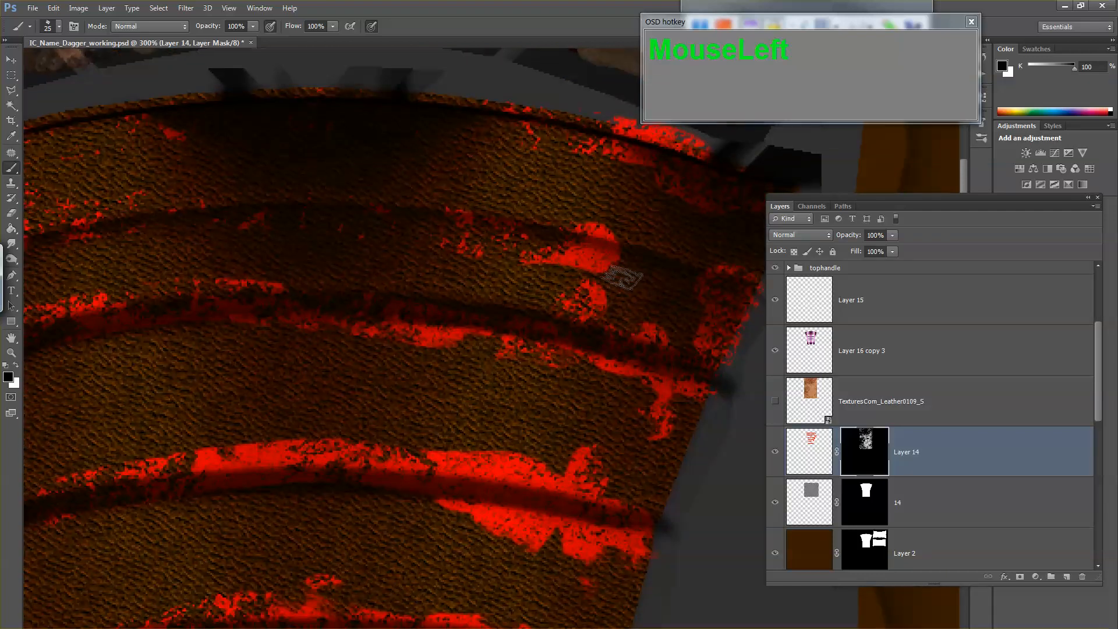
left_click_drag(622, 269, 569, 276)
left_click_drag(619, 207, 617, 215)
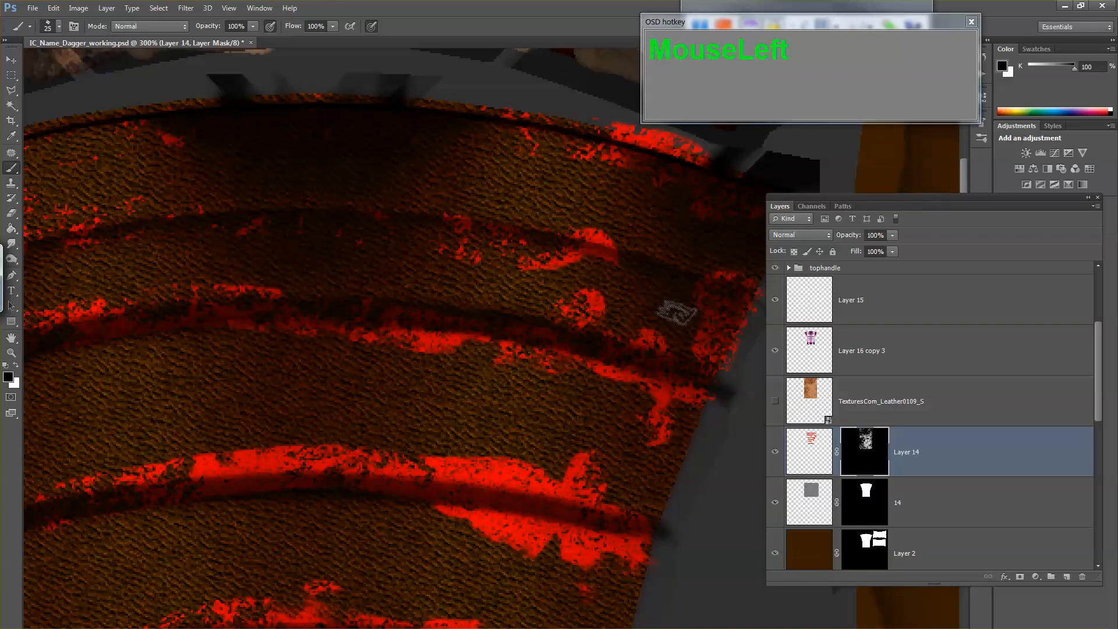
Step: Roughen the third wrap line's upper red edge, the fourth line's vertical drip and the fifth line's rounded end on Layer 14's mask
left_click_drag(502, 278, 711, 299)
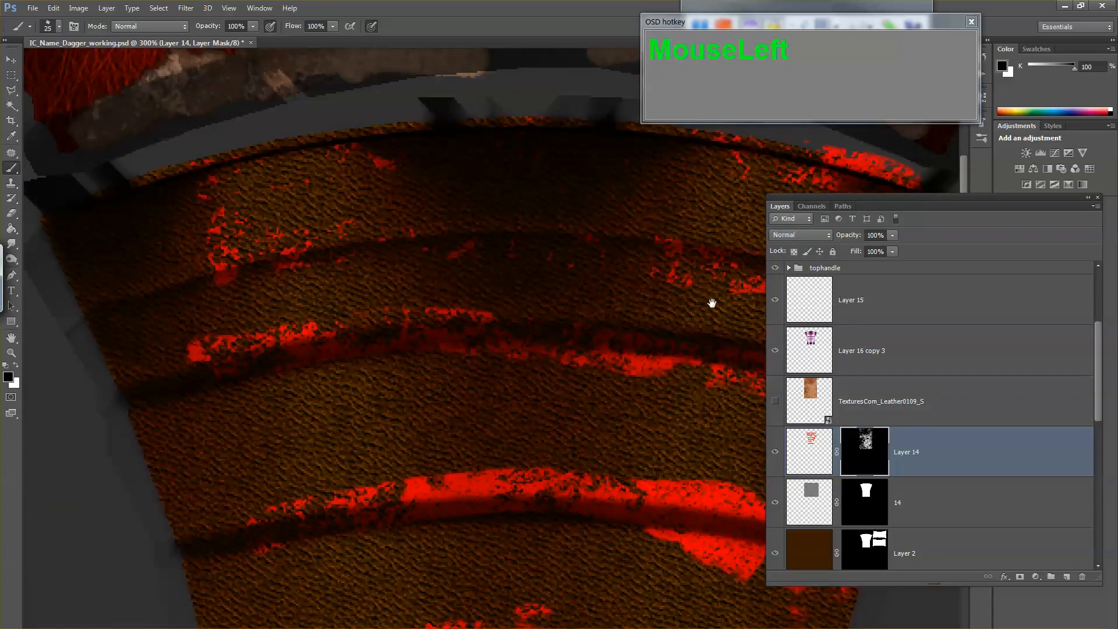
left_click_drag(346, 431, 324, 284)
mouse_move(412, 309)
left_mouse_down()
mouse_move(456, 295)
mouse_move(430, 314)
mouse_move(481, 305)
mouse_move(452, 322)
mouse_move(386, 329)
left_mouse_up()
key("space")
left_click_drag(368, 428, 344, 297)
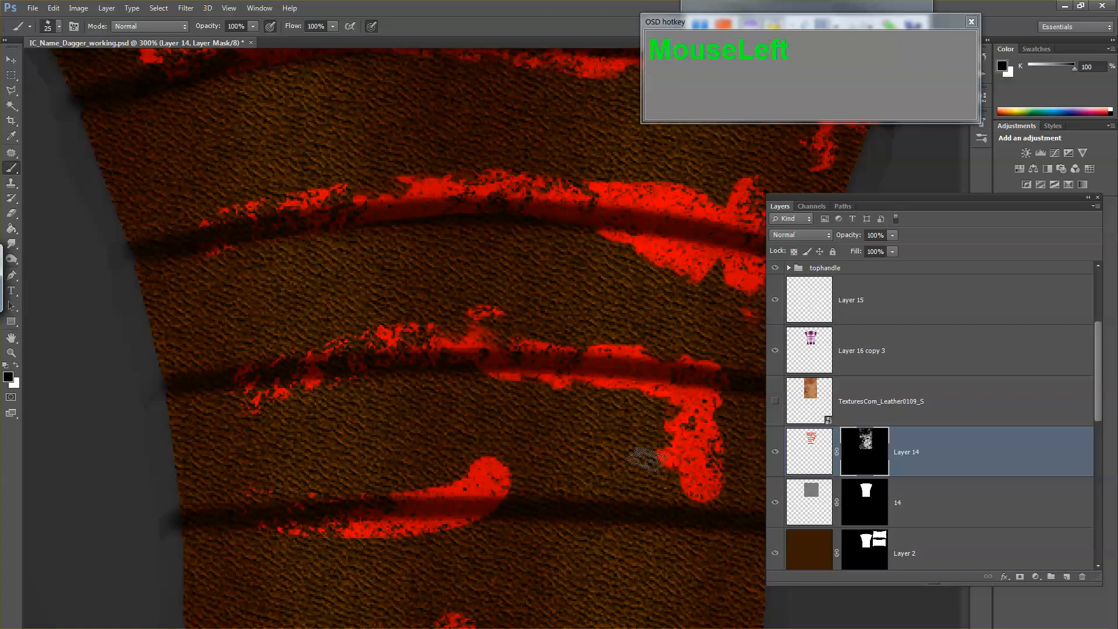
mouse_move(646, 460)
left_mouse_down()
mouse_move(669, 476)
mouse_move(696, 464)
mouse_move(725, 422)
mouse_move(687, 456)
mouse_move(713, 487)
mouse_move(724, 485)
mouse_move(708, 462)
mouse_move(687, 477)
mouse_move(699, 452)
mouse_move(700, 482)
left_mouse_up()
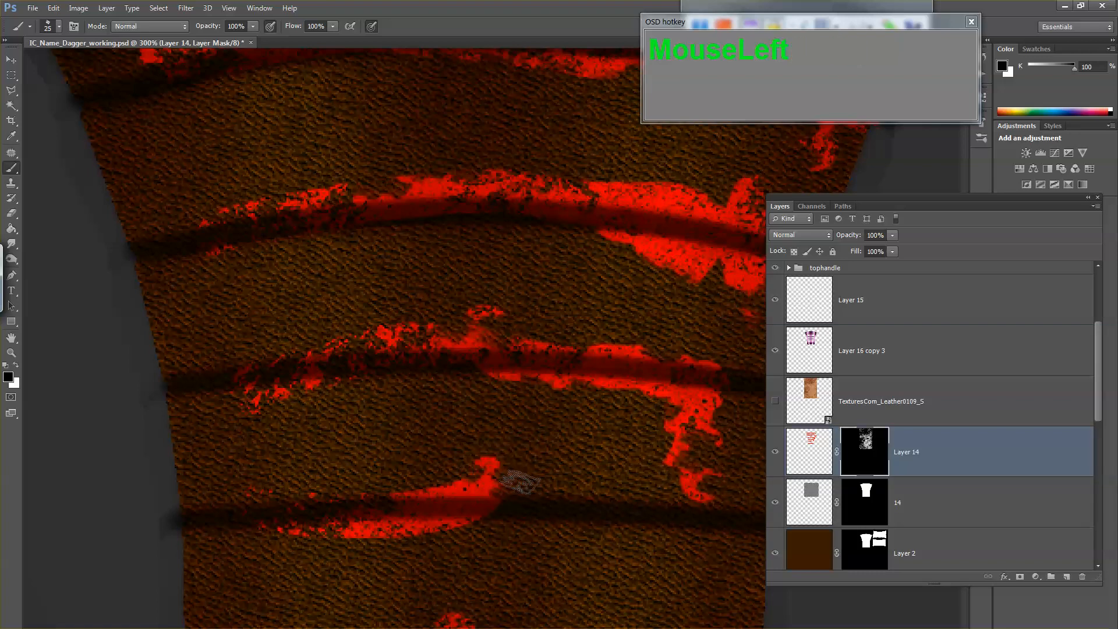
Step: Break up the smooth upper and lower edges of the red wear along the lowest wrap line by painting black on the mask
mouse_move(518, 479)
left_mouse_down()
mouse_move(458, 434)
mouse_move(334, 392)
mouse_move(332, 465)
mouse_move(476, 326)
left_mouse_up()
left_click(380, 387)
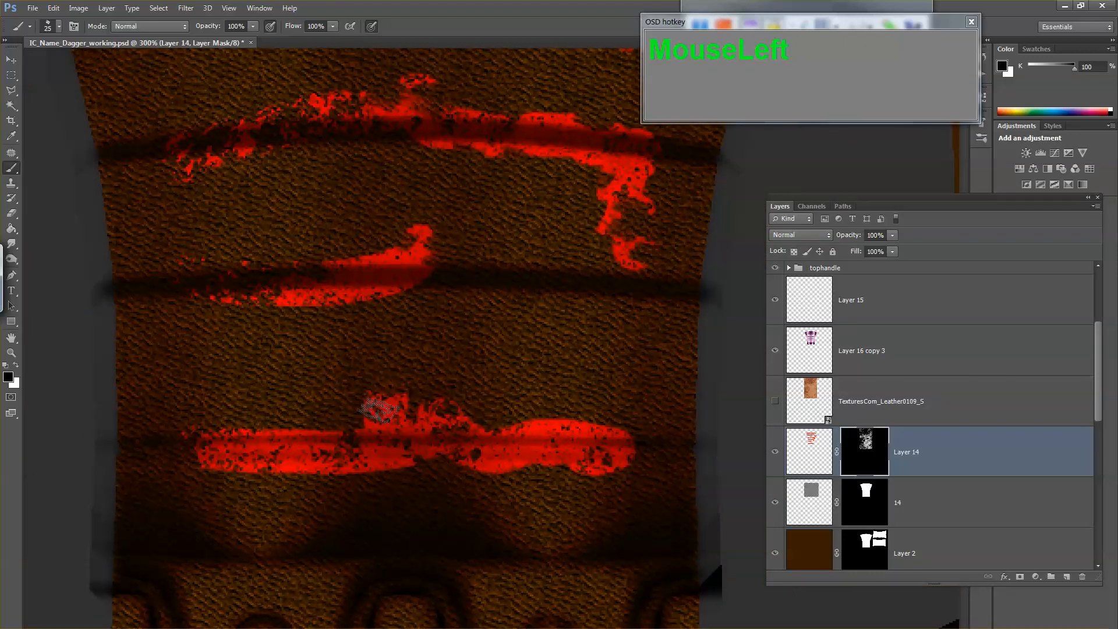
left_click(381, 412)
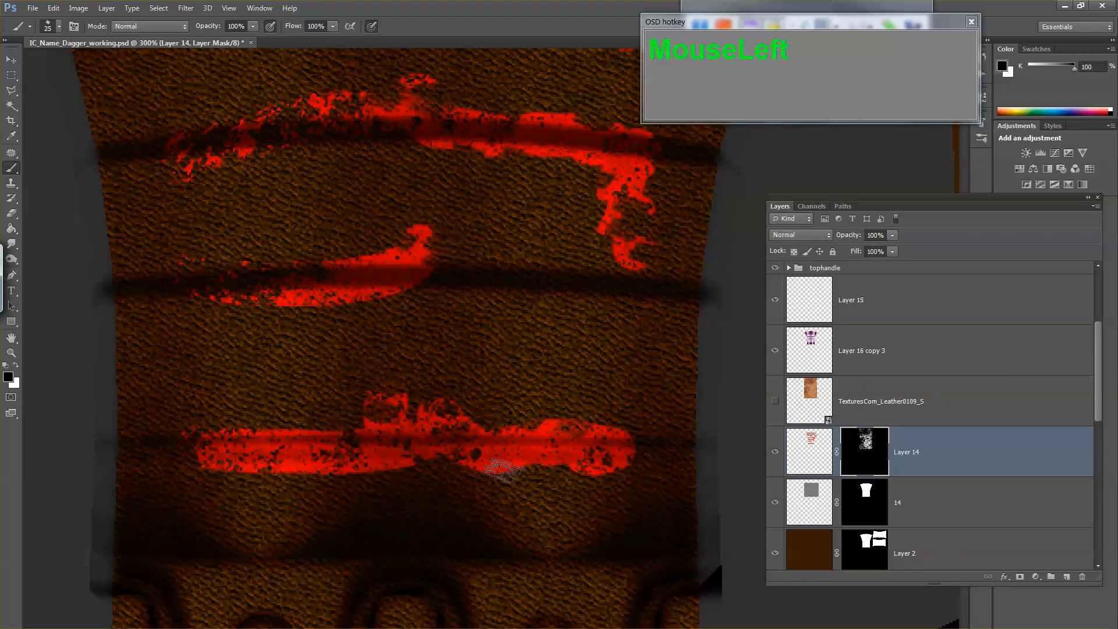
left_click_drag(504, 470, 473, 481)
left_click(389, 458)
mouse_move(314, 466)
left_mouse_down()
mouse_move(360, 479)
mouse_move(204, 467)
left_mouse_up()
key("z")
left_click(296, 477, "alt")
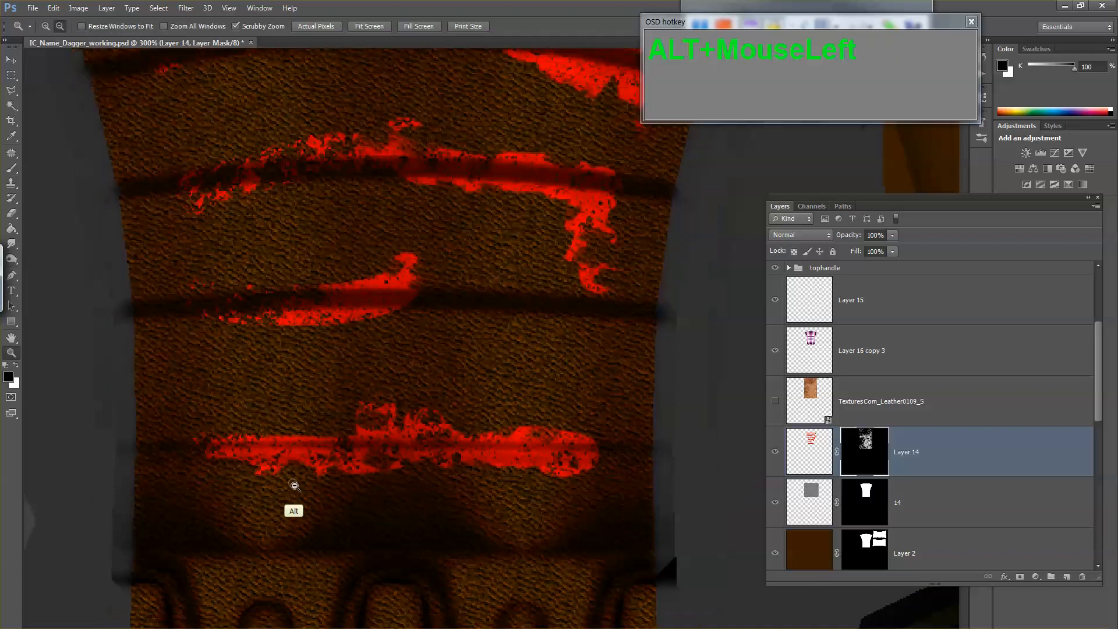
key("b")
left_click(491, 488)
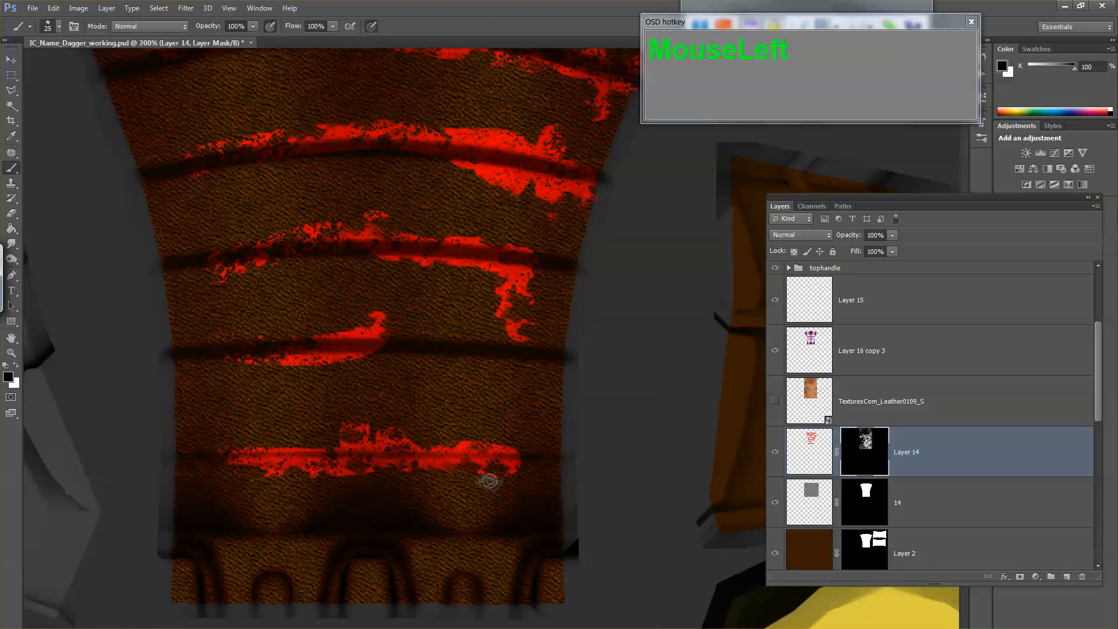
Step: Export the texture as a Targa copy, overwriting IC_Name_Dagger_diffuse.tga in the images folder
key("ctrl+shift+s")
key("Tab")
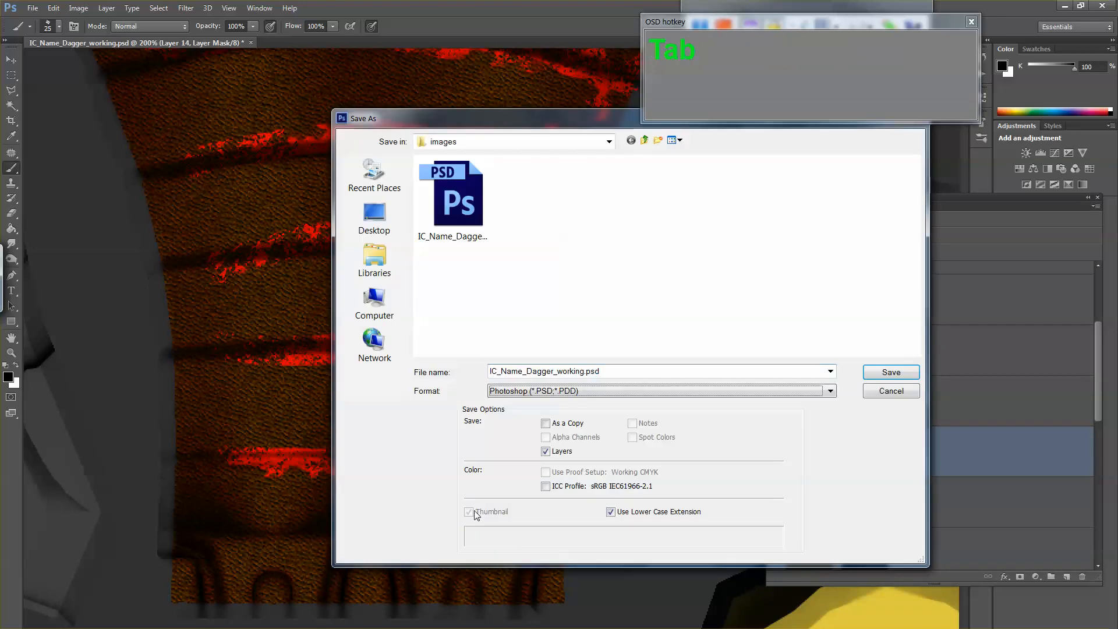
key("t")
double_click(481, 231)
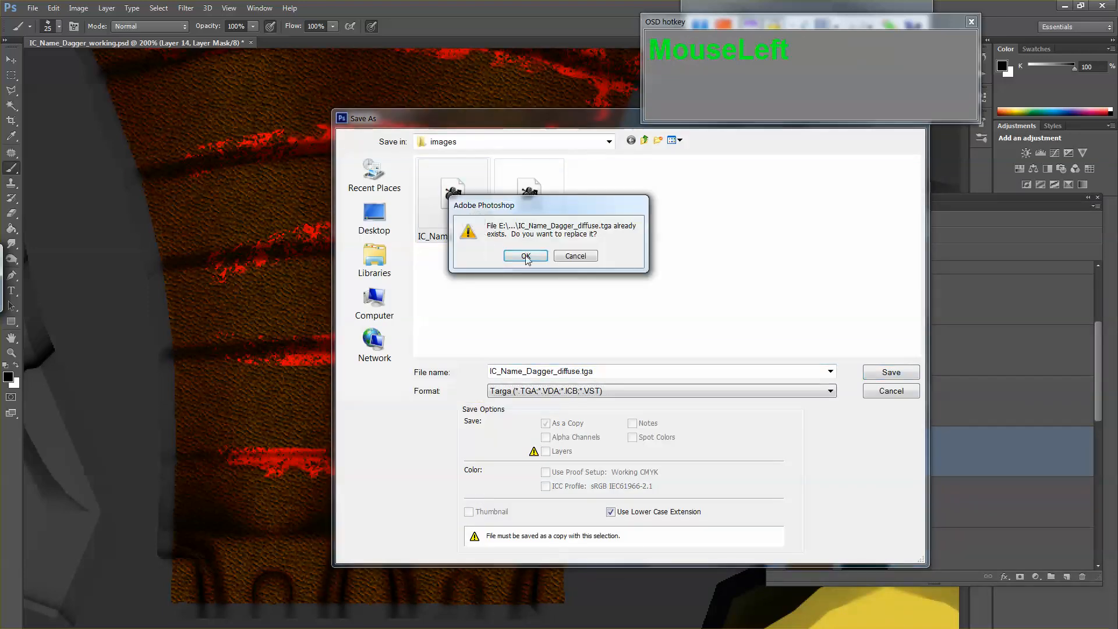
left_click(526, 257)
left_click(588, 251)
Step: Switch to Maya, reload IC_Name_Dagger_diffuse.tga in the handle material's color file texture, and view the updated handle
key("alt+Tab")
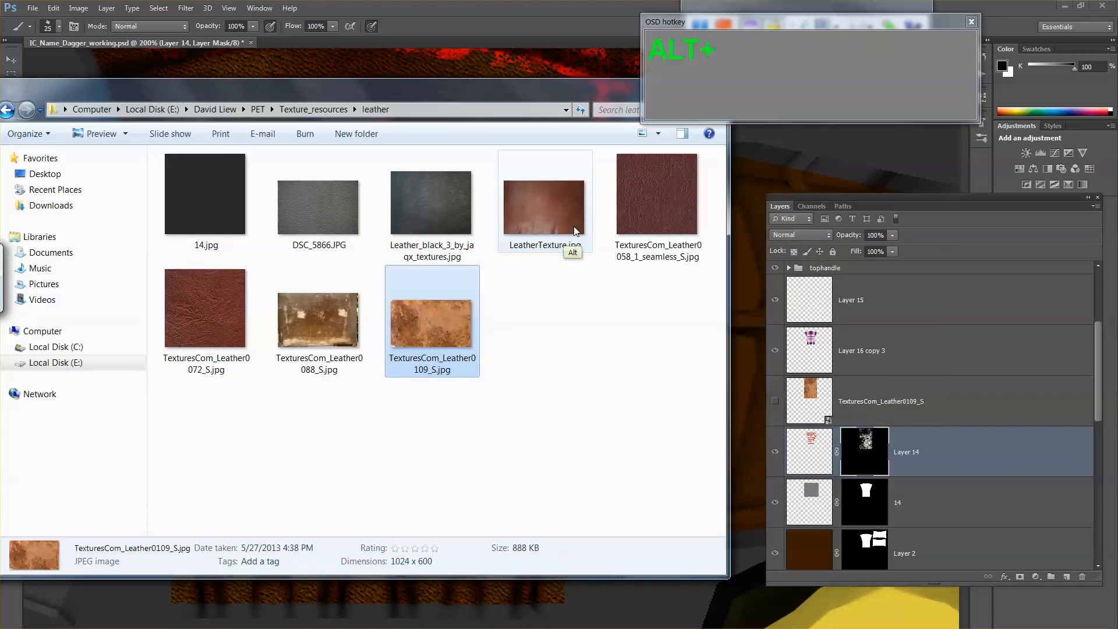
key("alt+Tab")
left_click(465, 359)
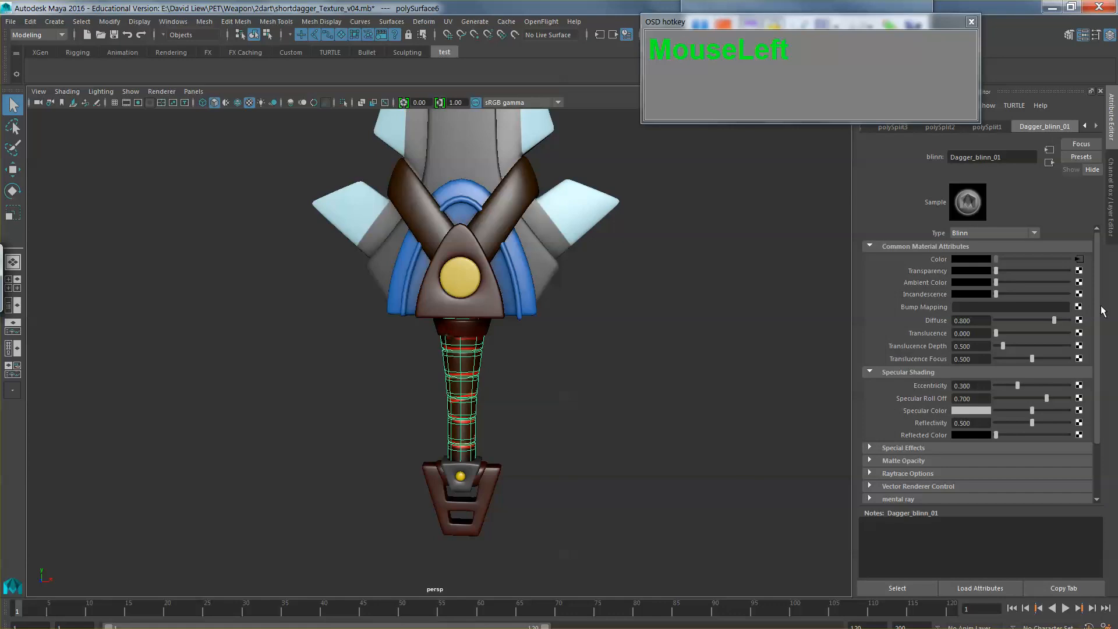
left_click(1080, 258)
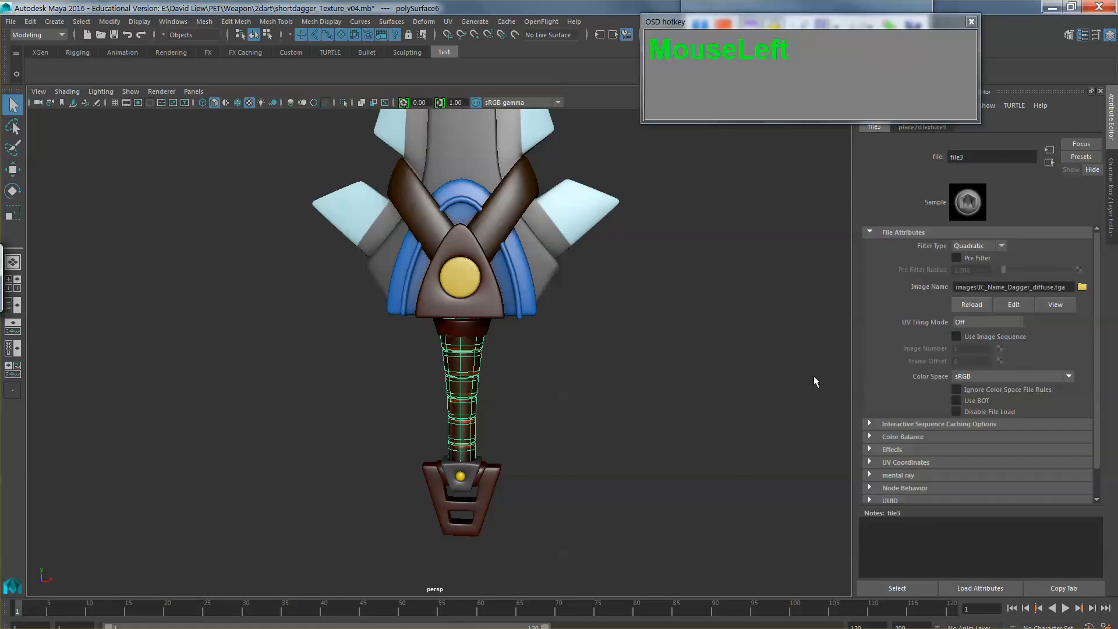
left_click(673, 425)
left_click_drag(673, 425, 599, 426, "alt")
Step: Return to Photoshop and make the hidden TexturesCom_Leather0109_S layer above Layer 14 visible
key("alt+Tab")
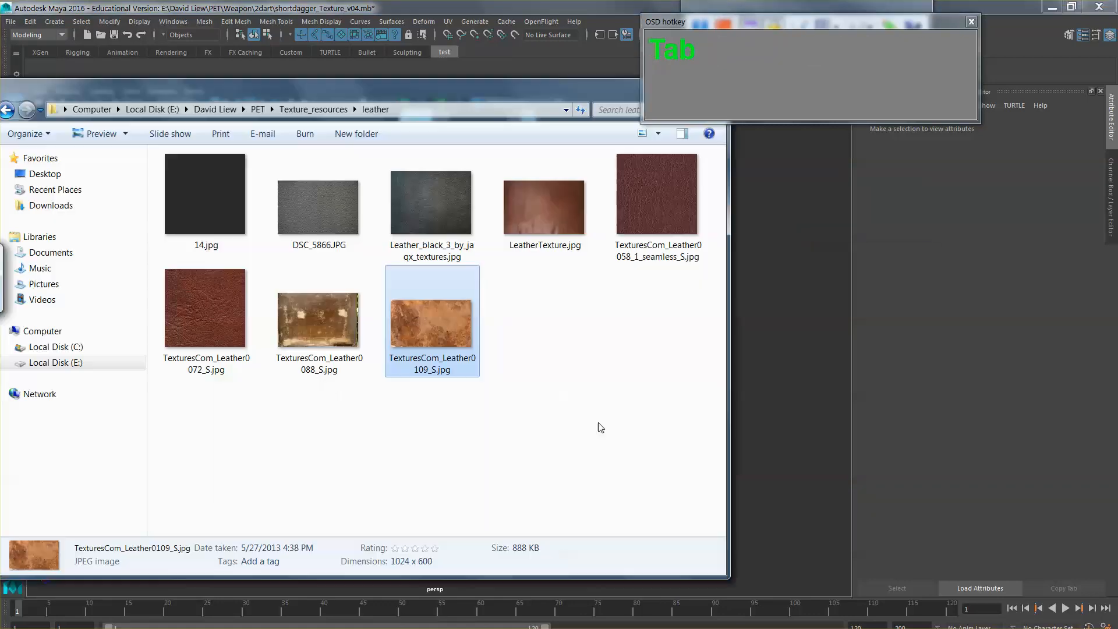
key("alt+Tab")
key("alt+Tab")
key("z")
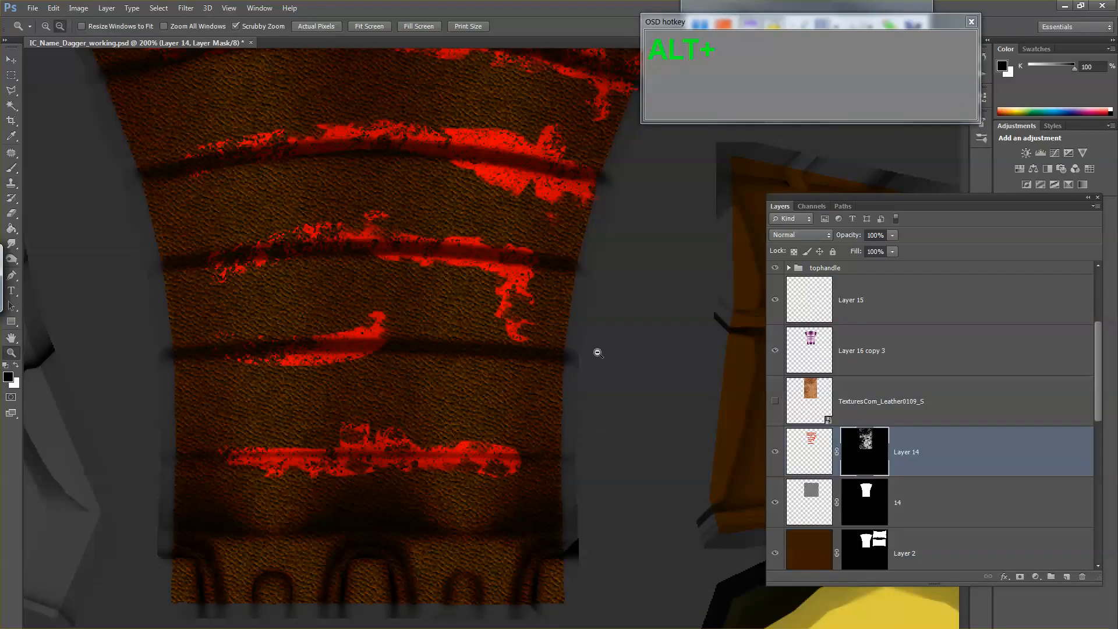
left_click(595, 350, "alt")
left_click(598, 352, "alt")
left_click(879, 400)
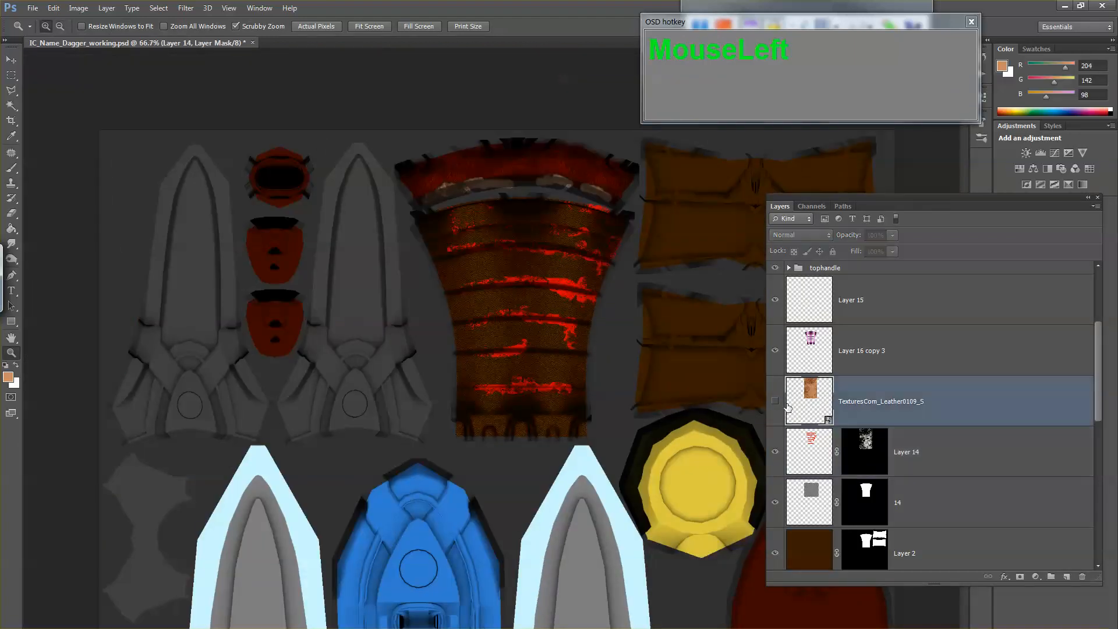
left_click(777, 402)
left_click(778, 403)
left_click(776, 403)
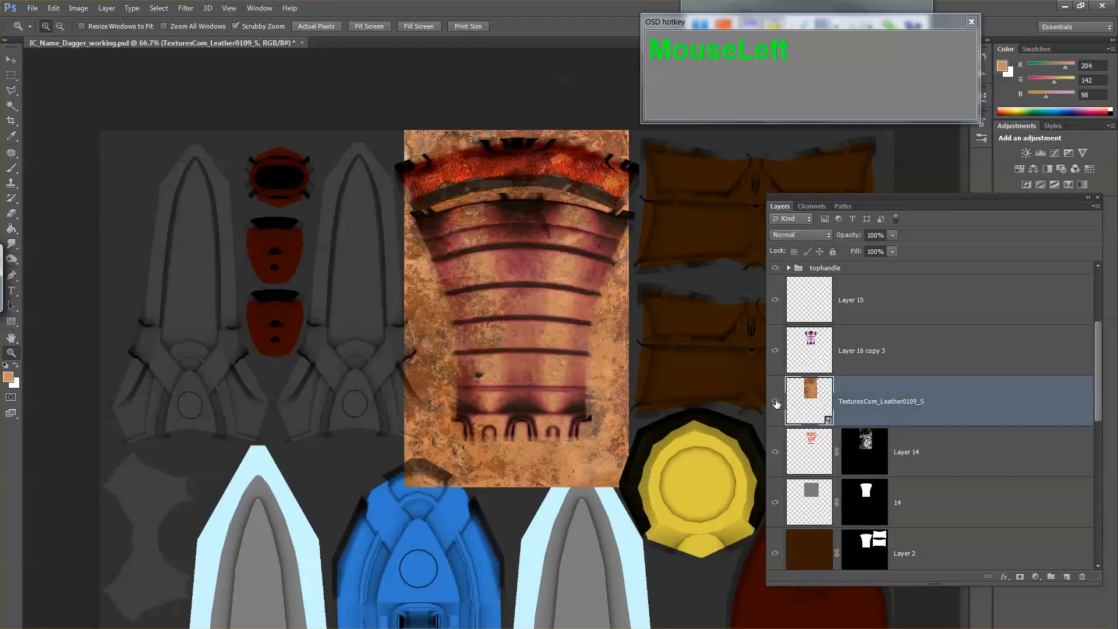
Step: Load Layer 14's mask as a selection and use it to add a layer mask to TexturesCom_Leather0109_S
left_click(820, 449, "ctrl")
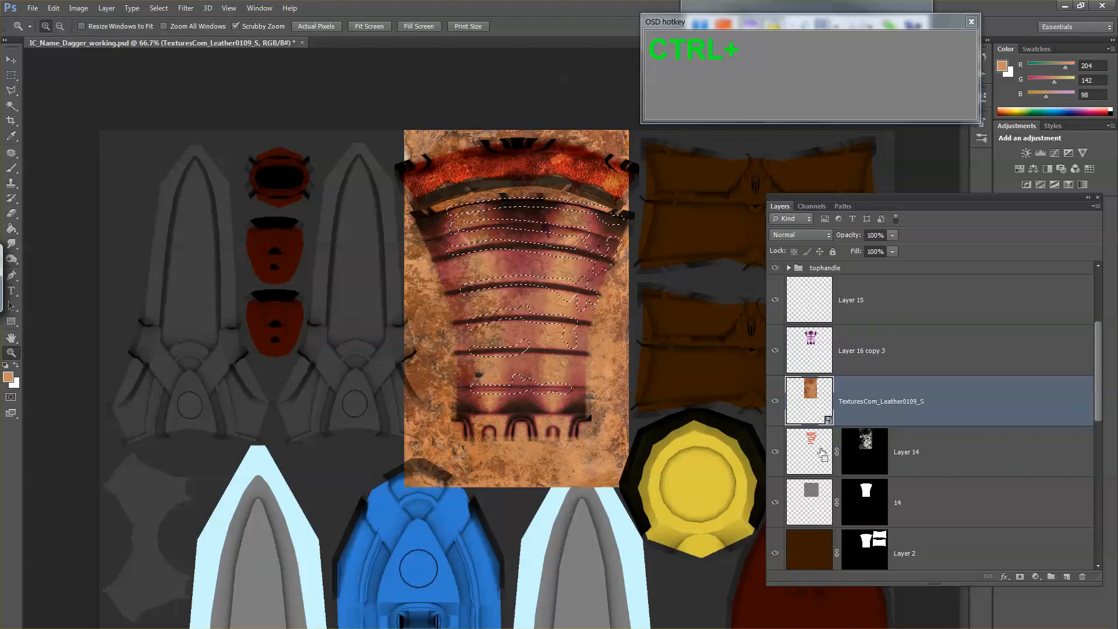
left_click(855, 451, "ctrl")
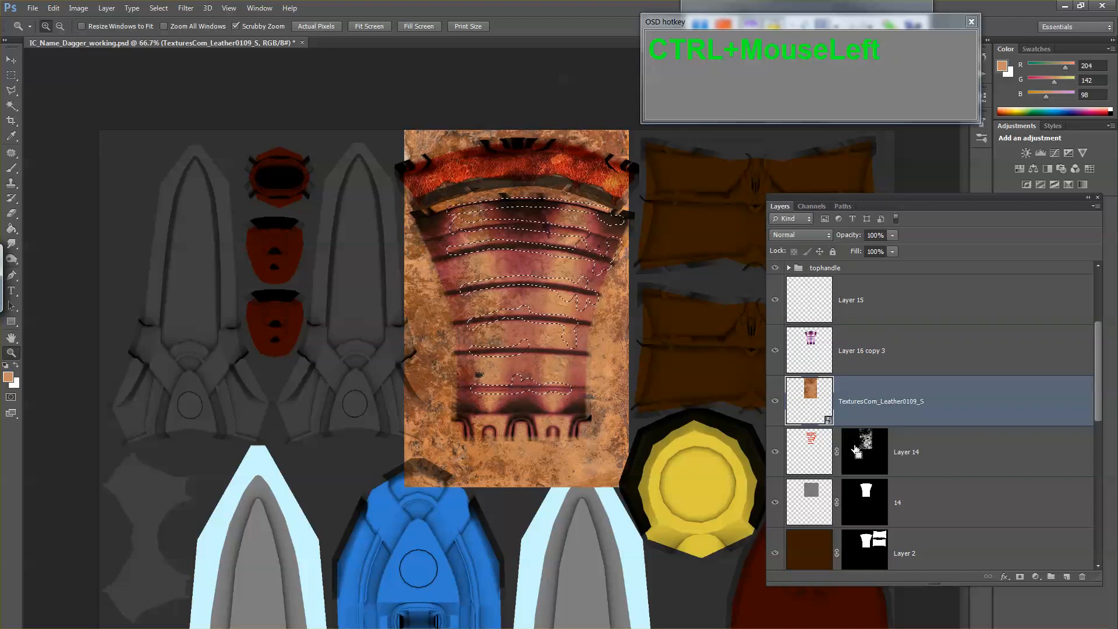
left_click(813, 407)
left_click(1020, 577)
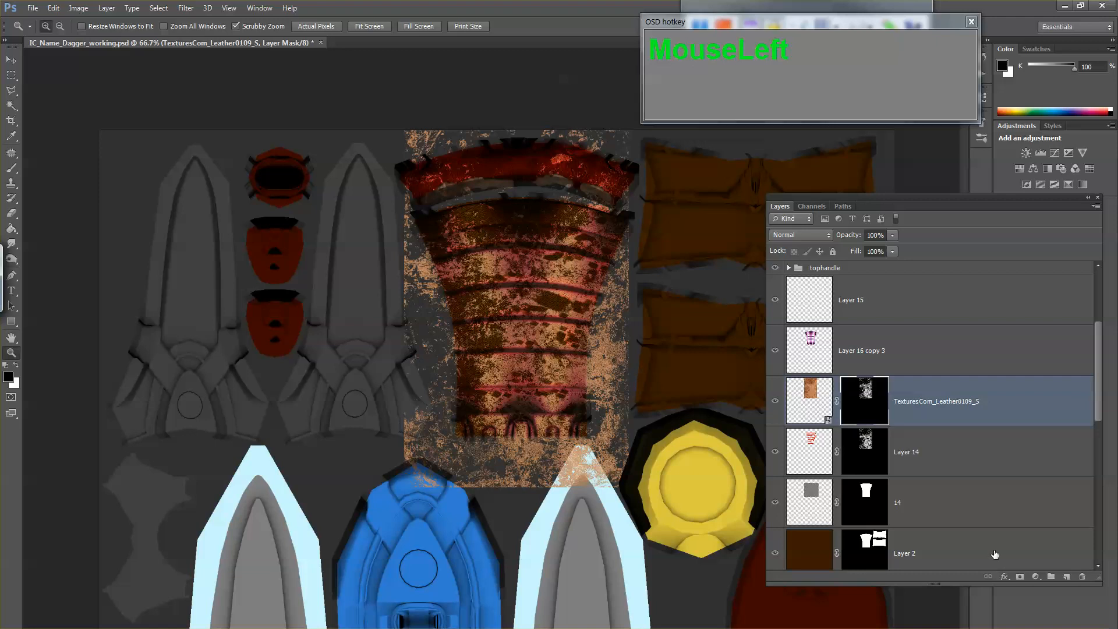
Step: Fill the TexturesCom_Leather0109_S mask with black everywhere outside Layer 14's painted shapes, deselect, and delete Layer 14
left_click(819, 445, "ctrl")
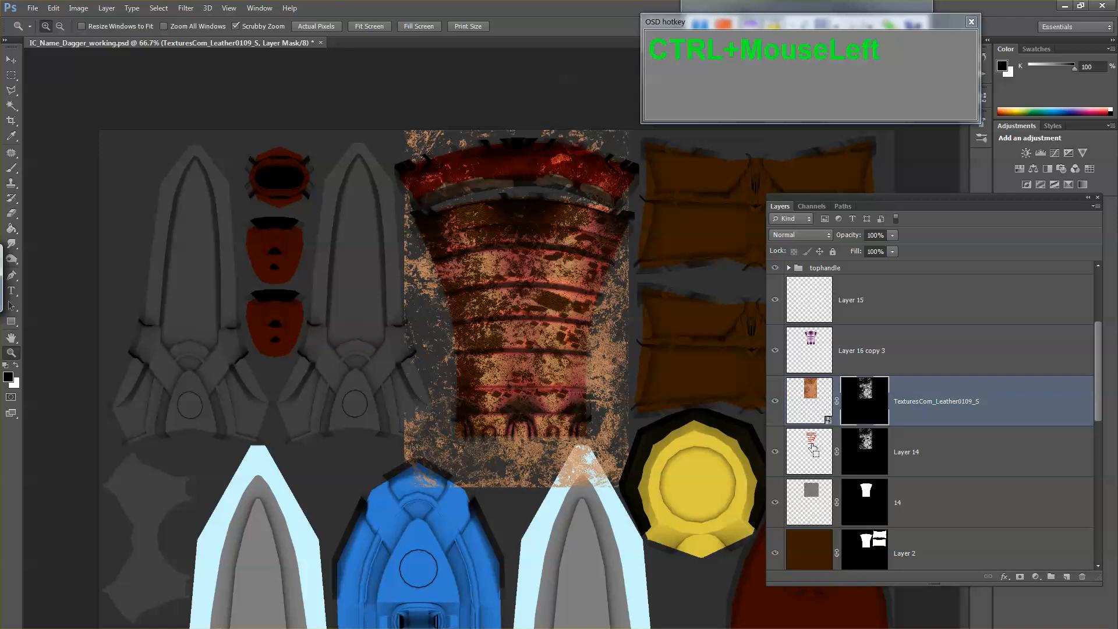
left_click(863, 403)
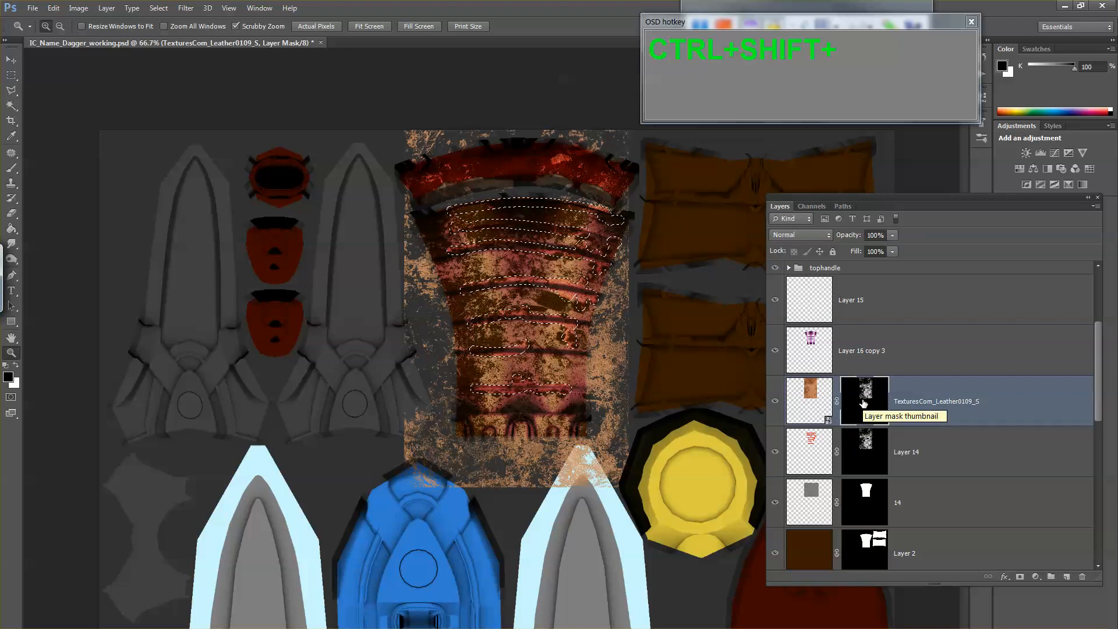
key("ctrl+shift+i")
key("alt+Delete")
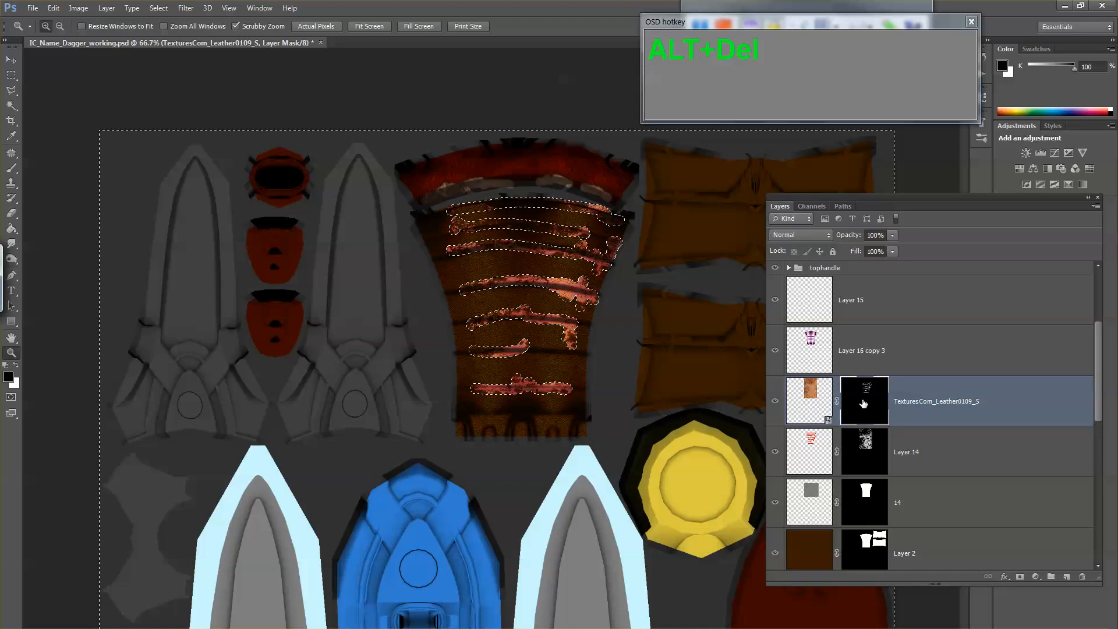
key("ctrl+d")
key("b")
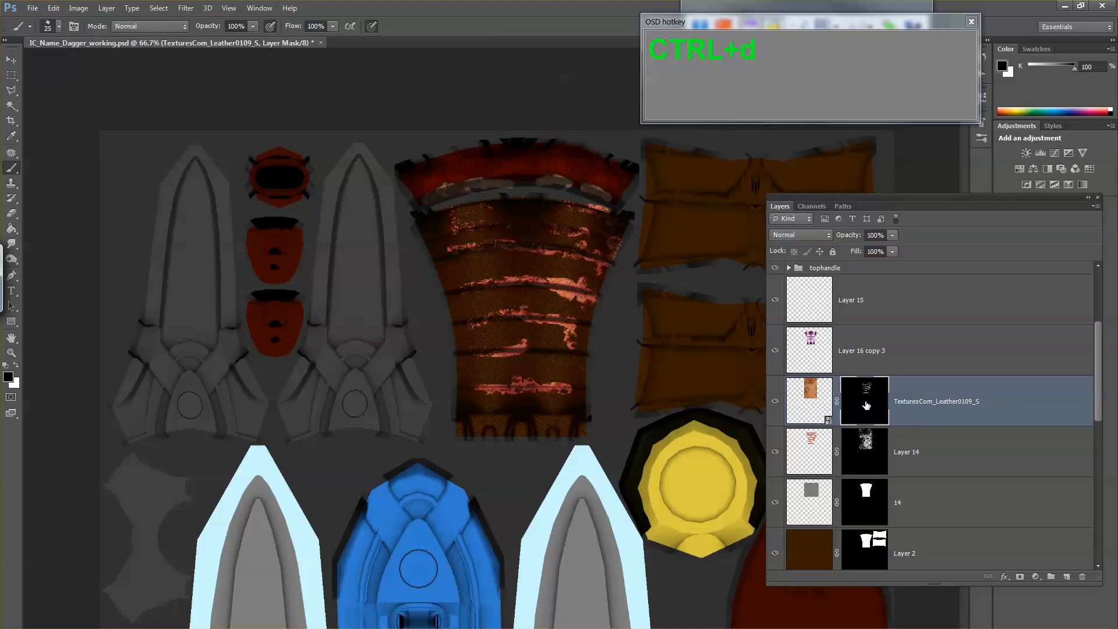
left_click(829, 457)
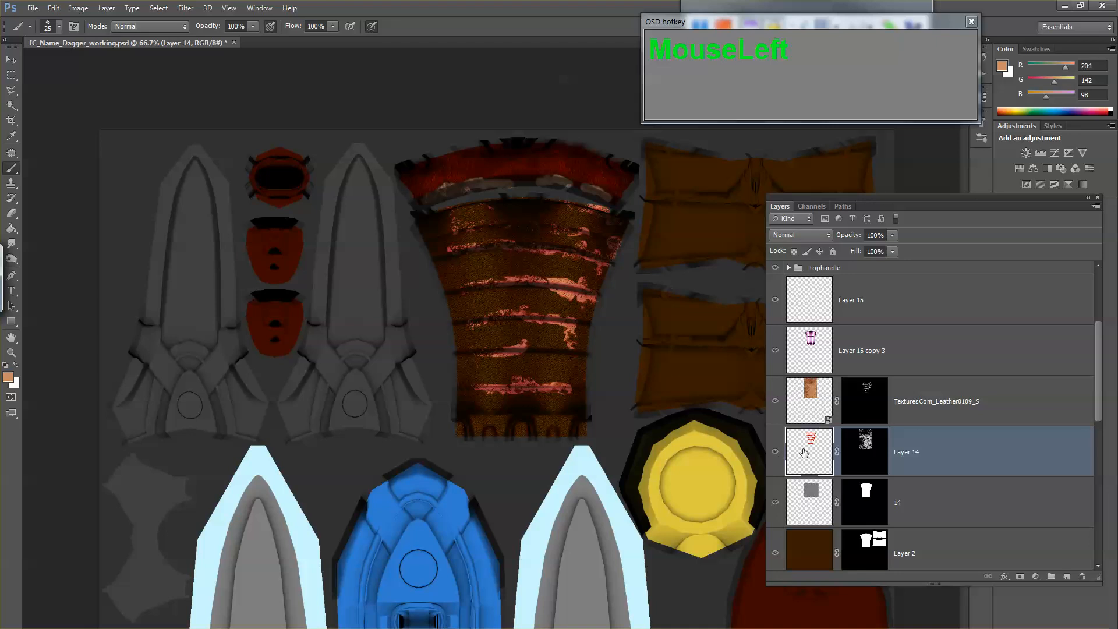
key("Delete")
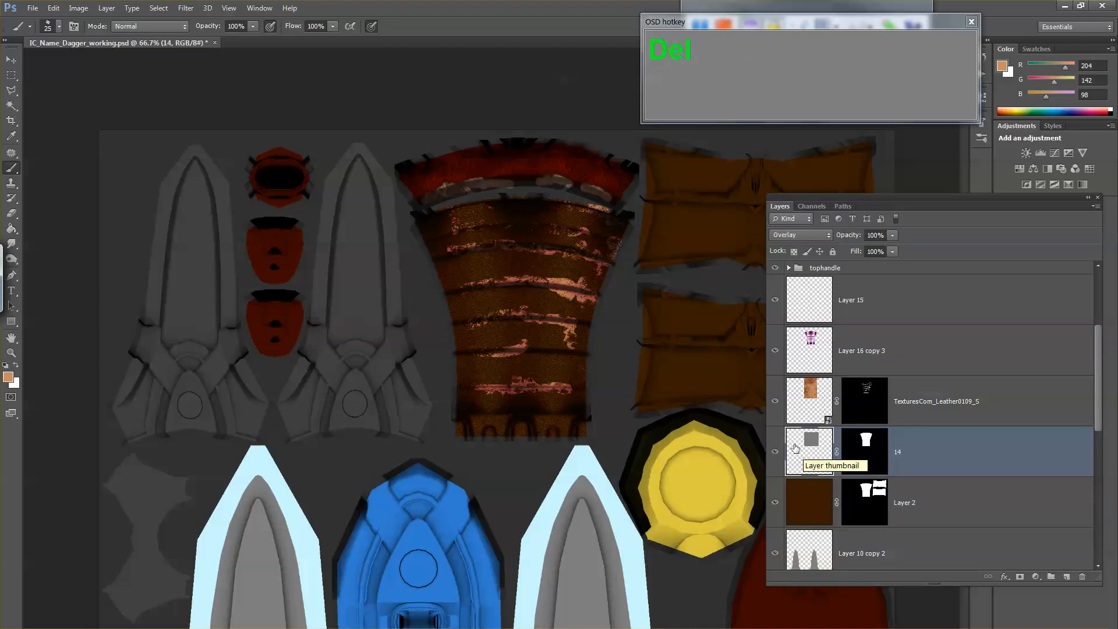
Step: Lower the saturation of Layer 16 copy 3 to -44 with Hue/Saturation
left_click(810, 361)
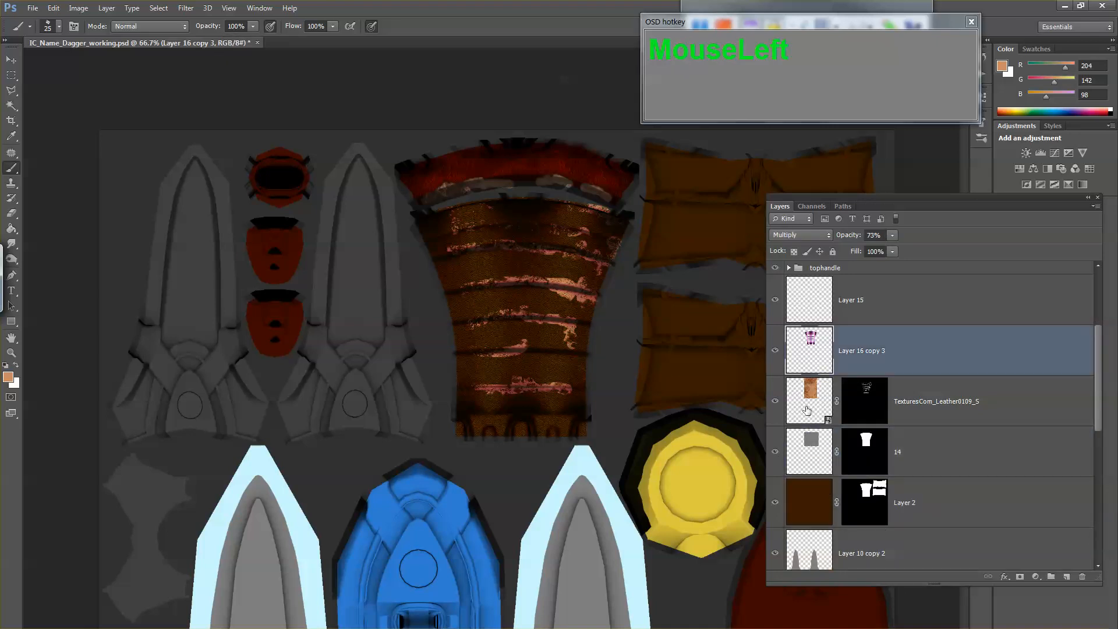
mouse_move(807, 410)
left_mouse_down()
mouse_move(812, 359)
mouse_move(812, 422)
left_mouse_up()
left_click(810, 352)
key("z")
left_click(582, 312)
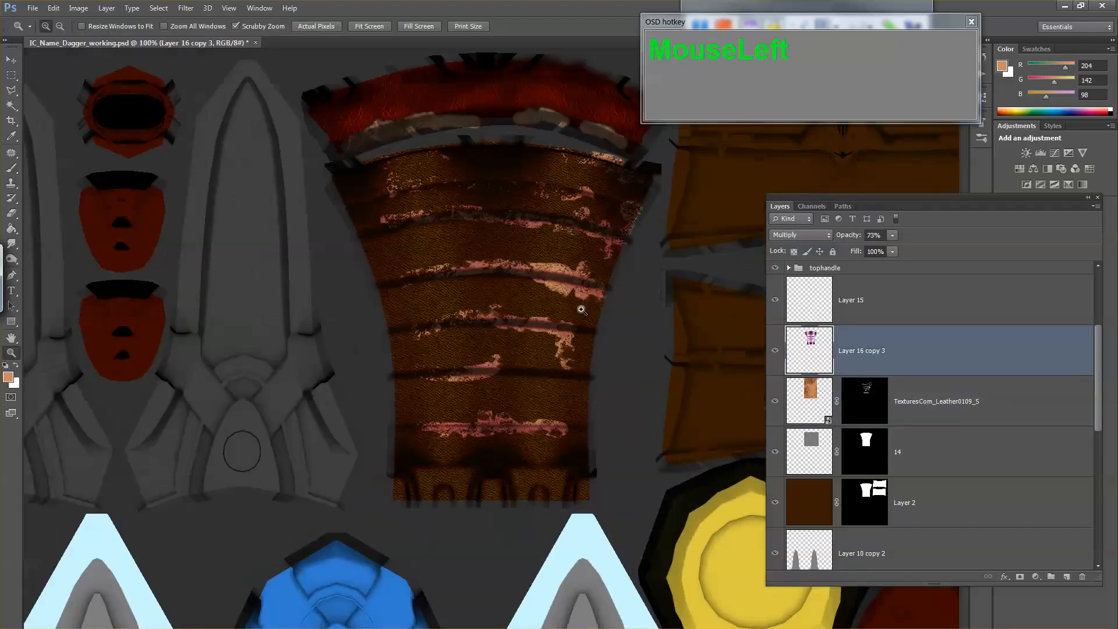
left_click_drag(580, 312, 629, 331)
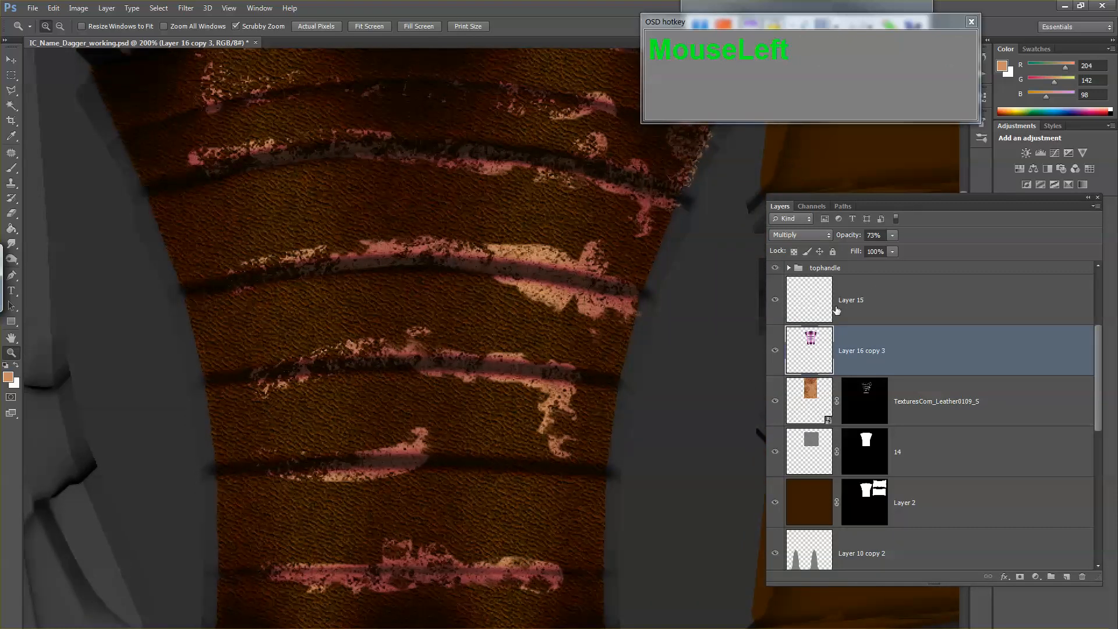
key("ctrl")
key("ctrl+u")
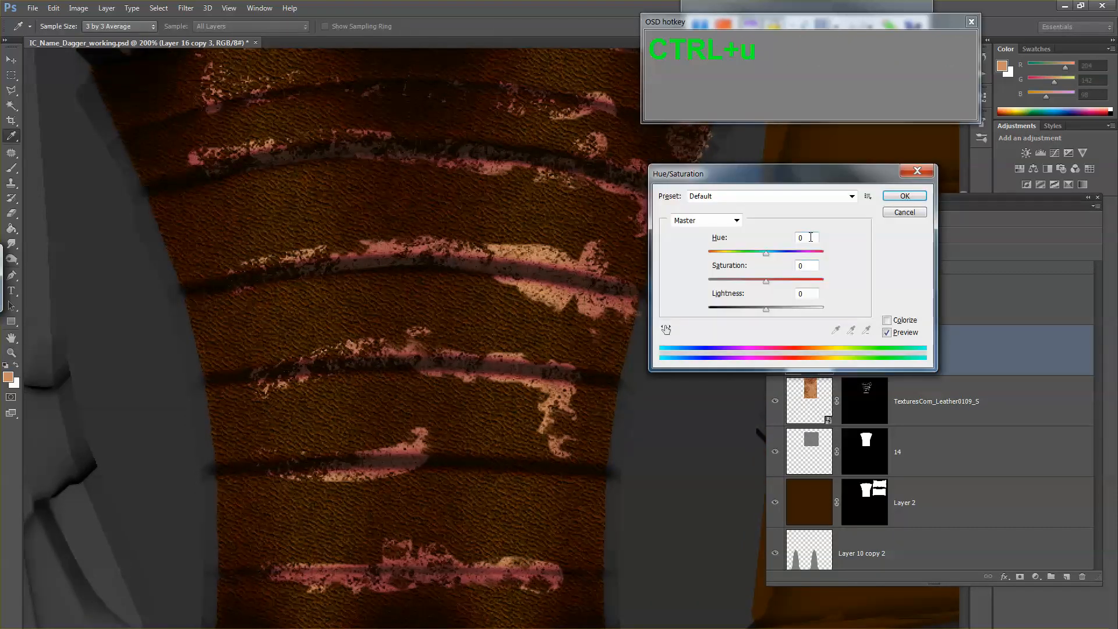
left_click_drag(766, 283, 748, 283)
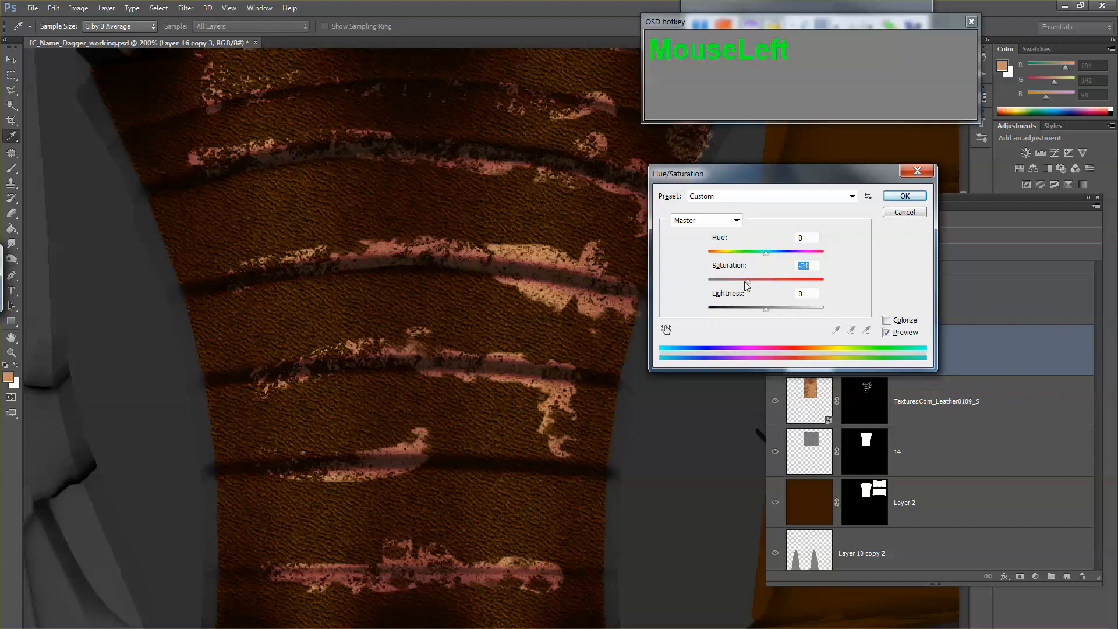
left_click(891, 200)
Step: Copy the layer style of the TexturesCom_Leather0109_S layer inside the tophandle group
left_click(680, 409, "alt")
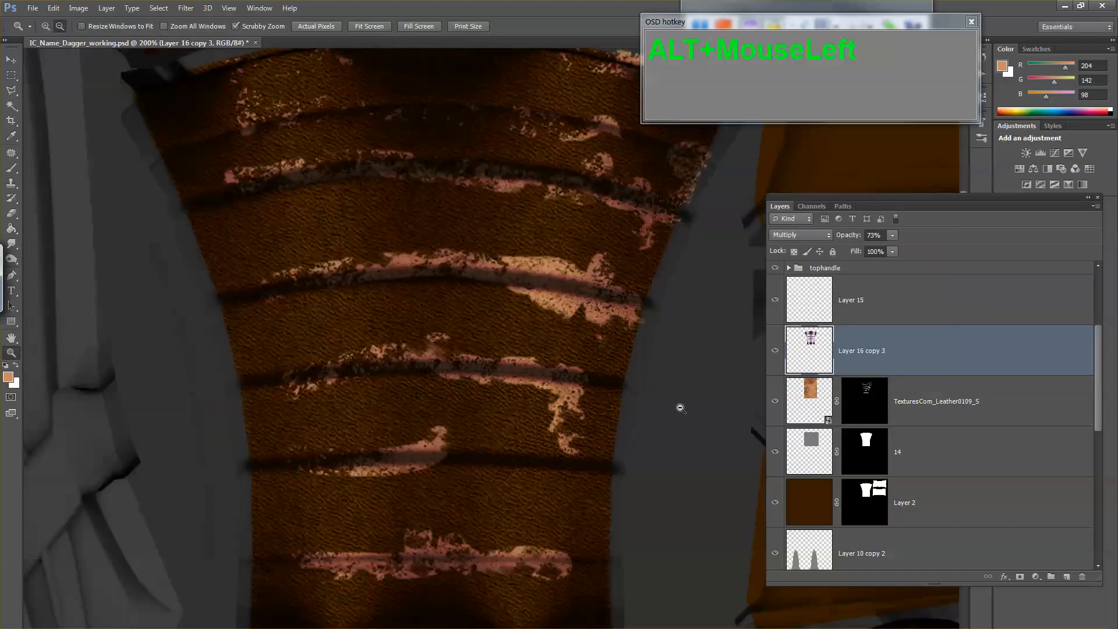
double_click(1030, 392)
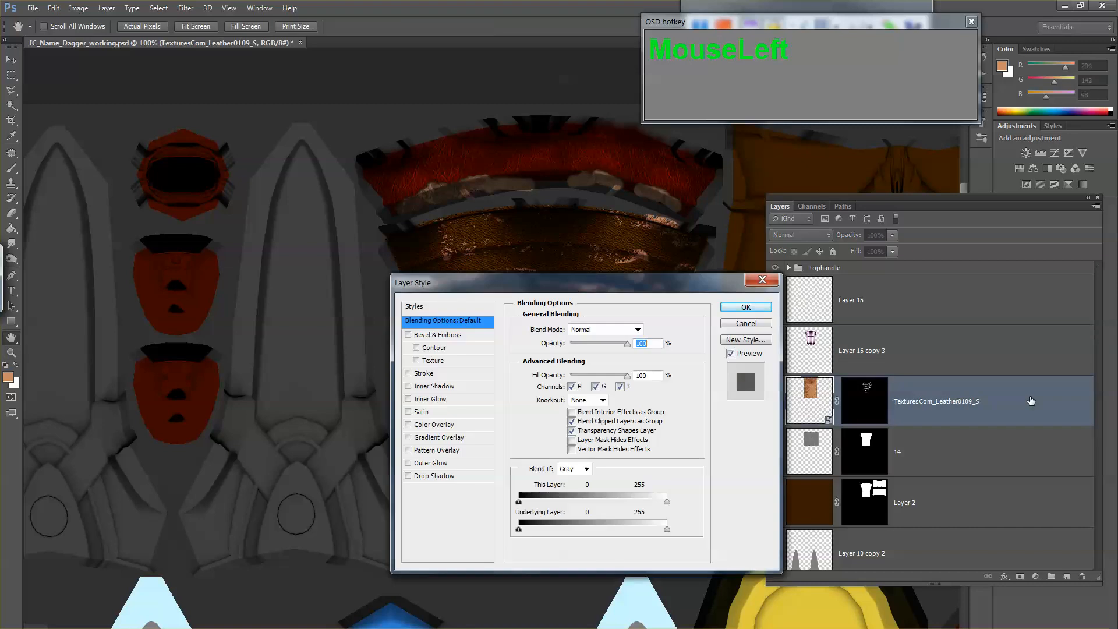
left_click(766, 330)
scroll(997, 460, "down", 2)
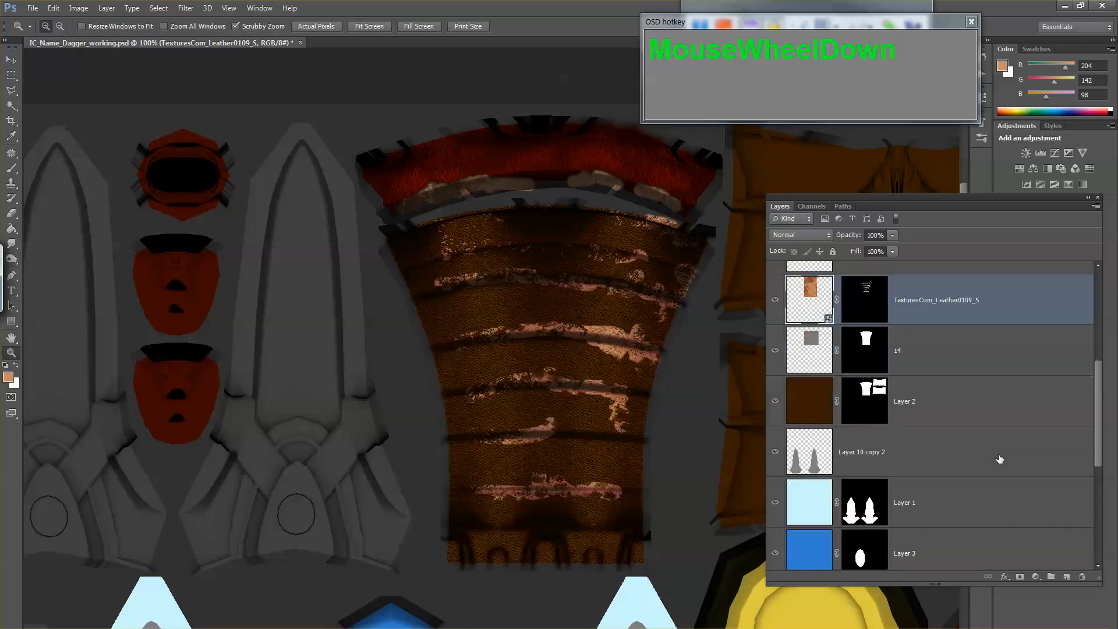
scroll(998, 460, "up", 3)
left_click(789, 319)
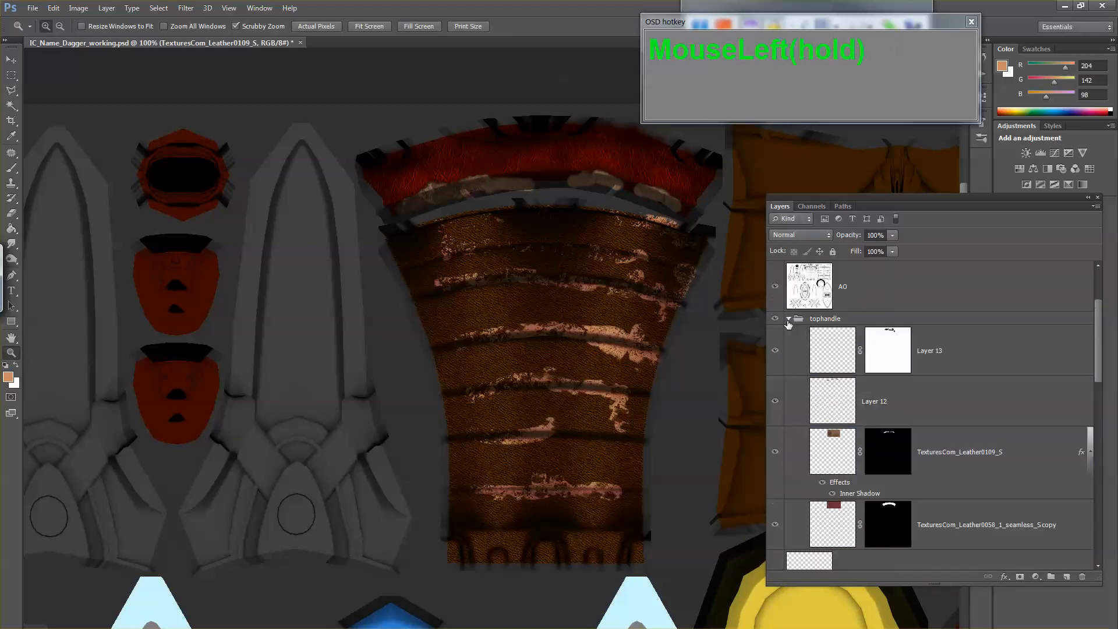
scroll(1002, 444, "down", 1)
left_click(1042, 418)
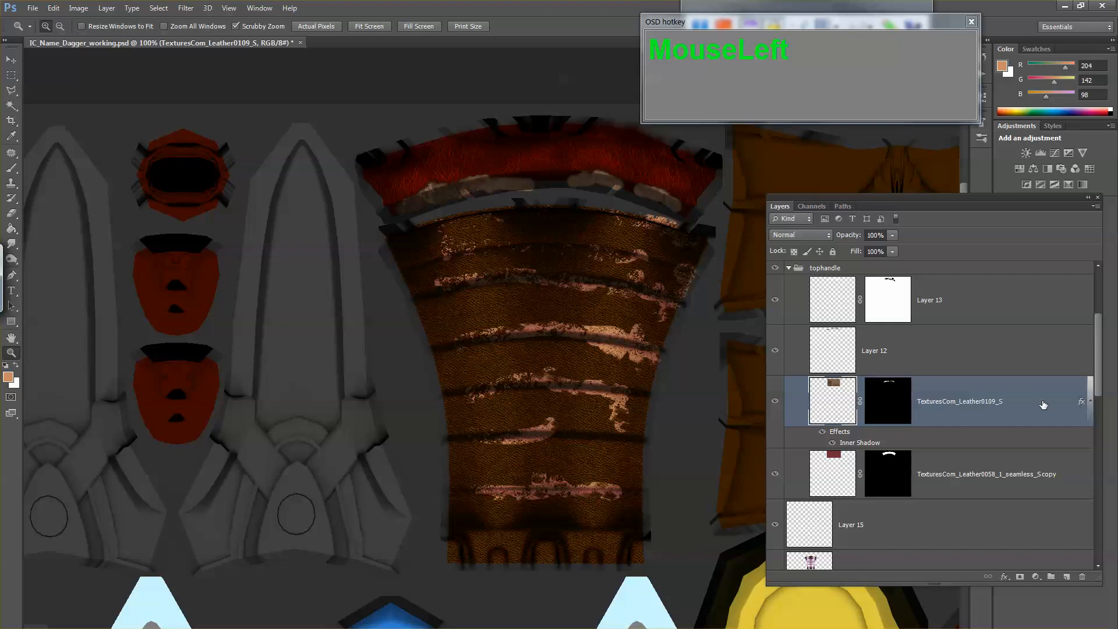
right_click(1030, 403)
left_click(982, 393)
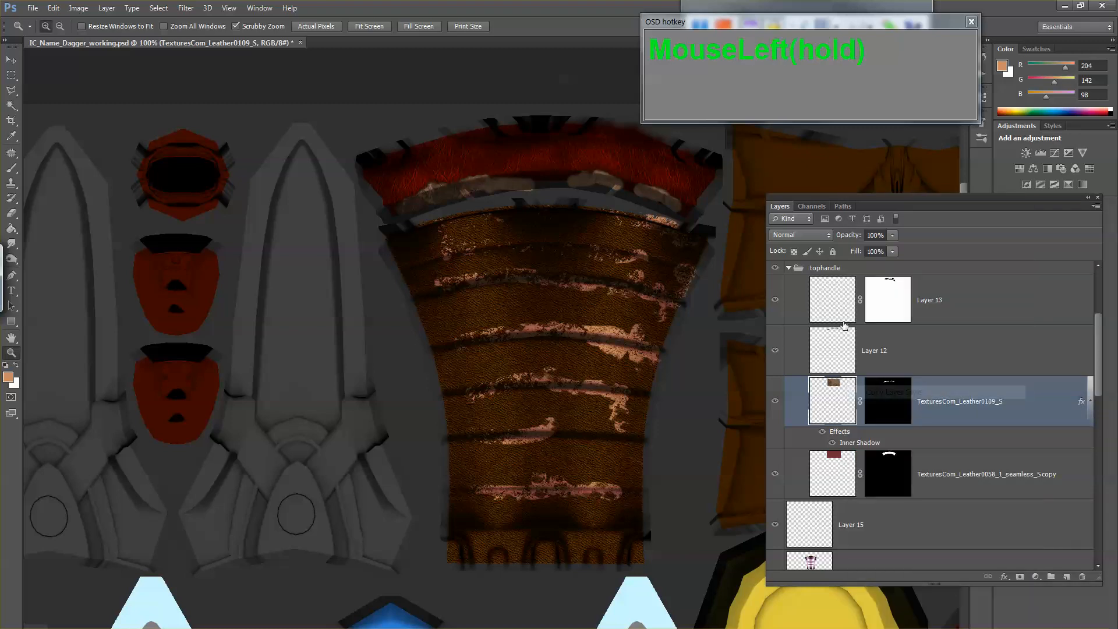
Step: Paste the copied Inner Shadow style onto the handle's TexturesCom_Leather0109_S layer and compare the handle with that layer hidden and shown
left_click(788, 269)
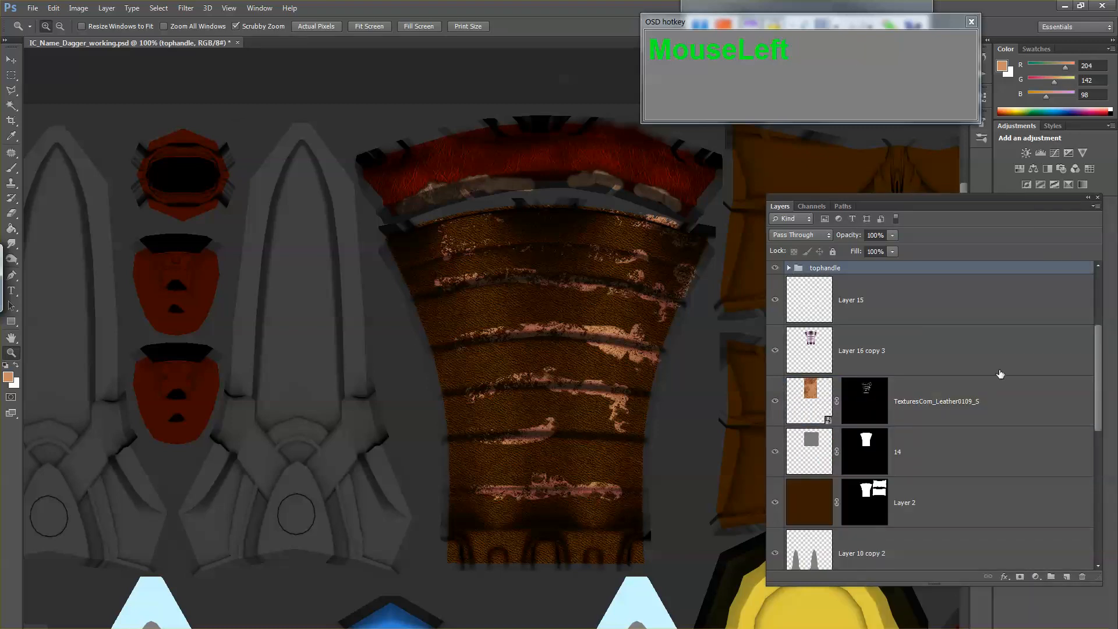
left_click(1006, 393)
right_click(1025, 393)
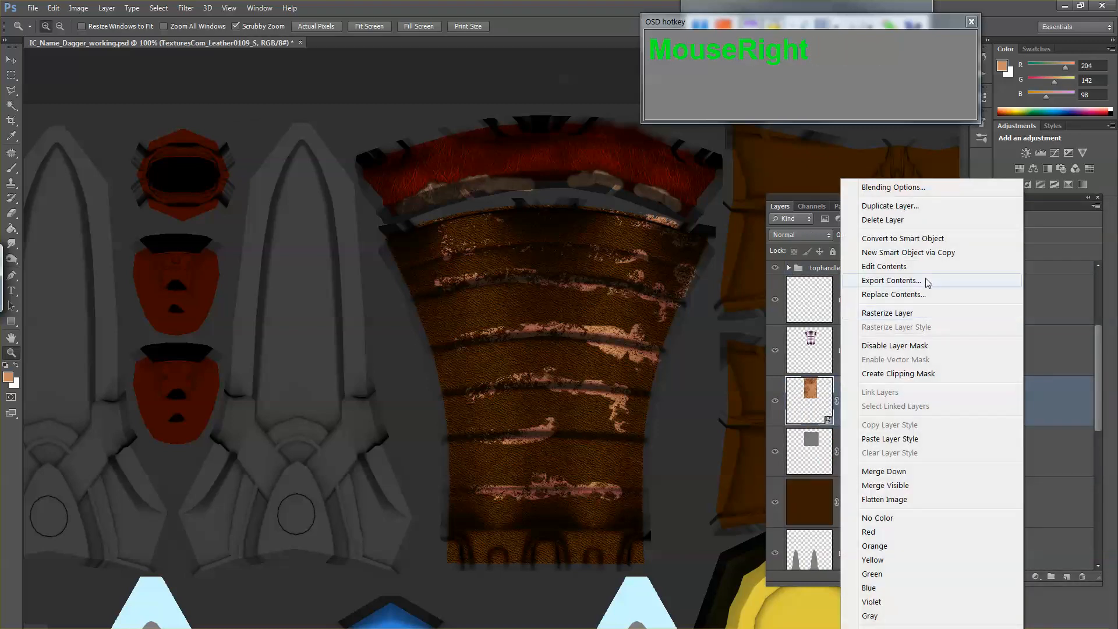
left_click(903, 438)
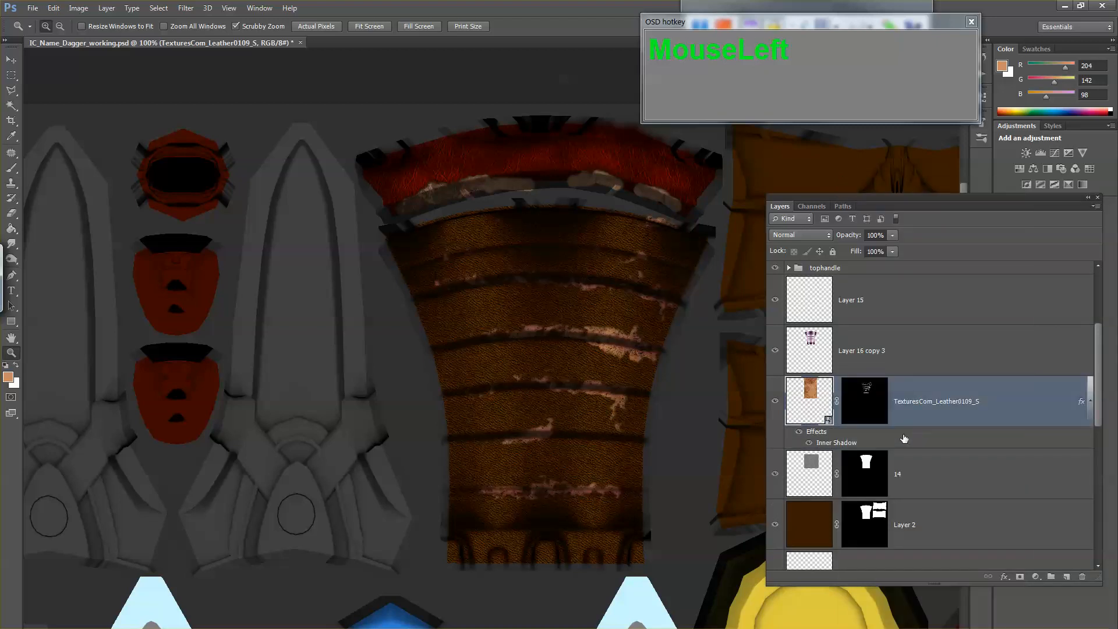
left_click(776, 402)
left_click(777, 402)
Step: Export the updated texture as a Targa copy, replacing the existing IC_Name_Dagger_diffuse.tga
key("ctrl+shift+s")
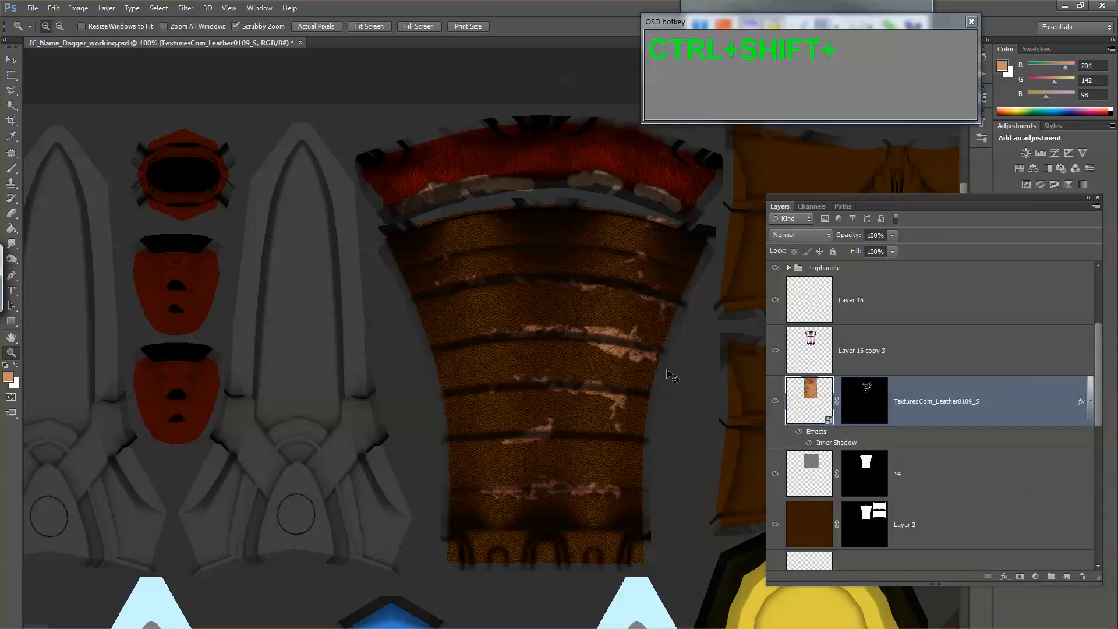
key("Tab")
key("t")
double_click(464, 233)
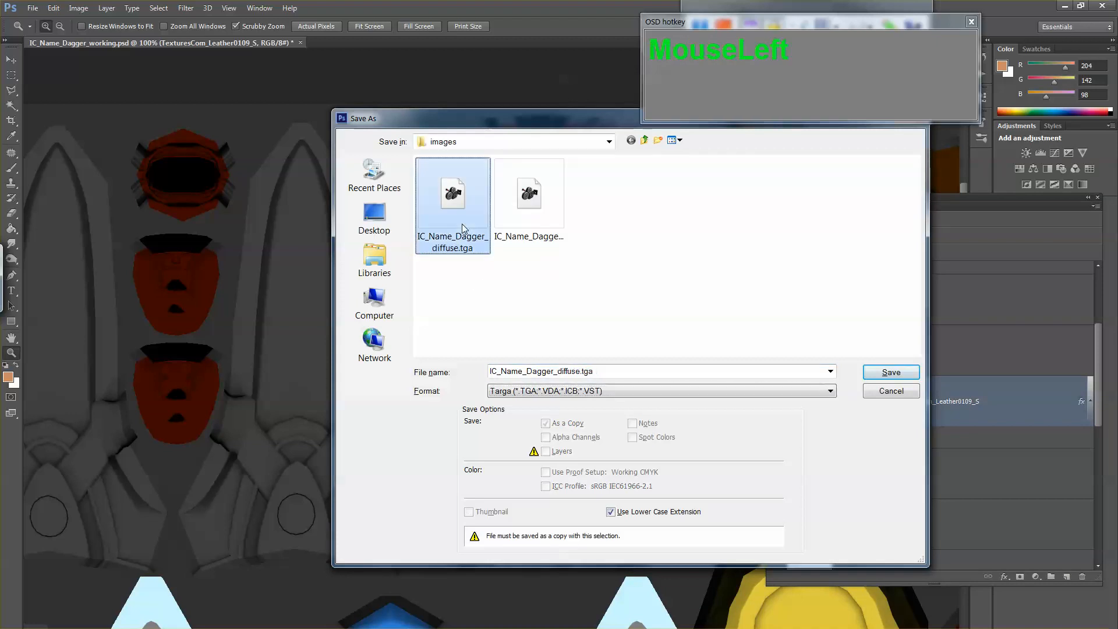
left_click(512, 258)
left_click(589, 261)
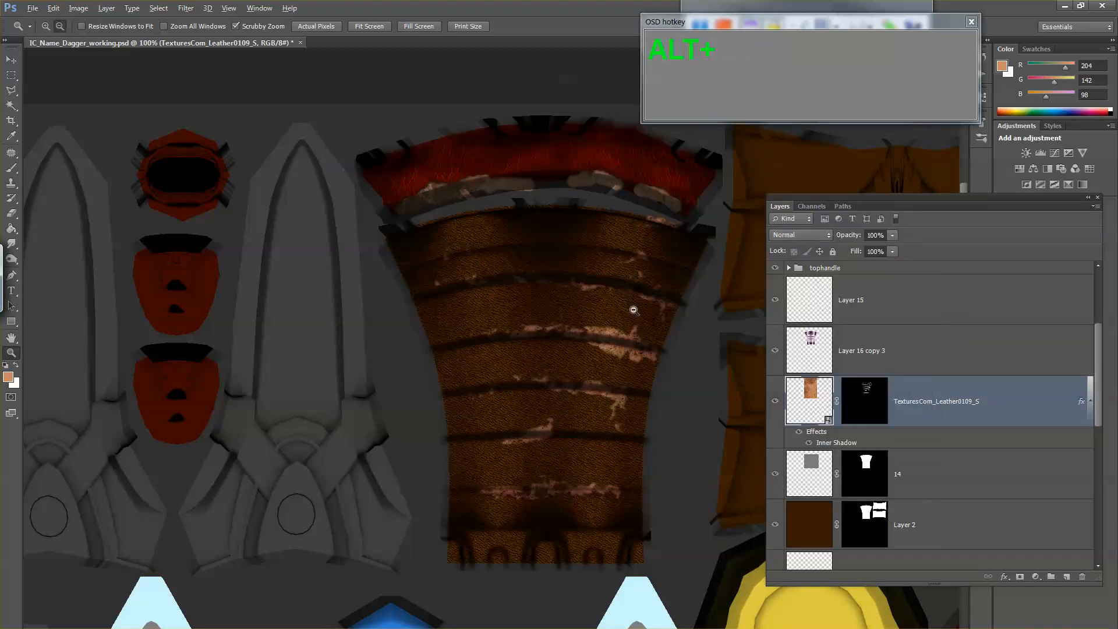
Step: Switch to Maya, reload the handle material's diffuse texture, and inspect the worn leather from the front of the dagger
key("alt+Tab")
key("alt+Tab")
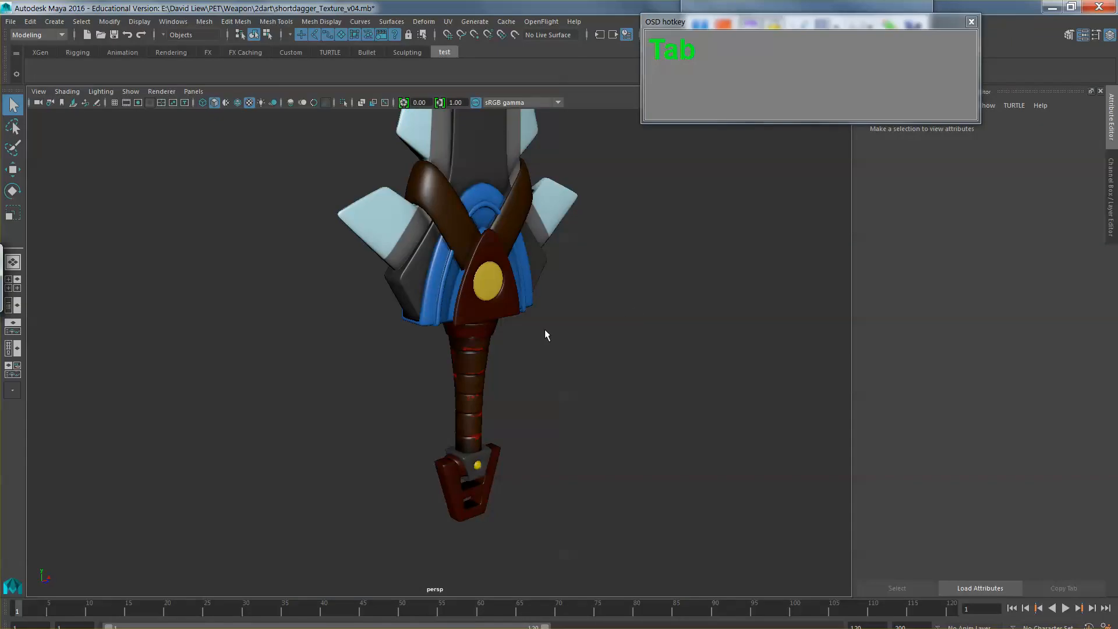
left_click(467, 358)
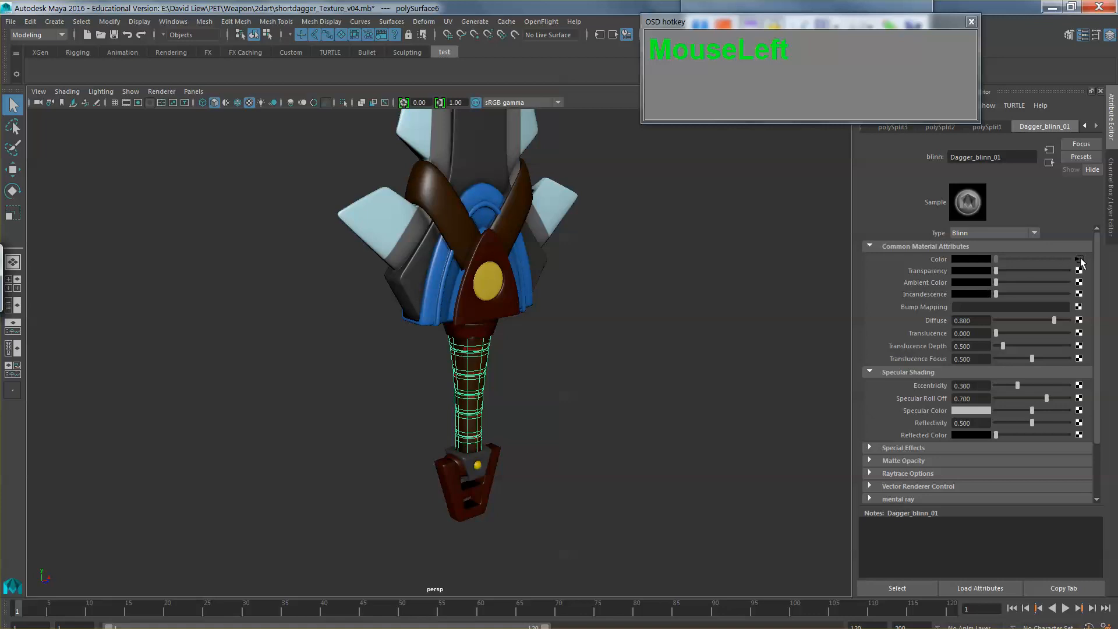
left_click(1079, 259)
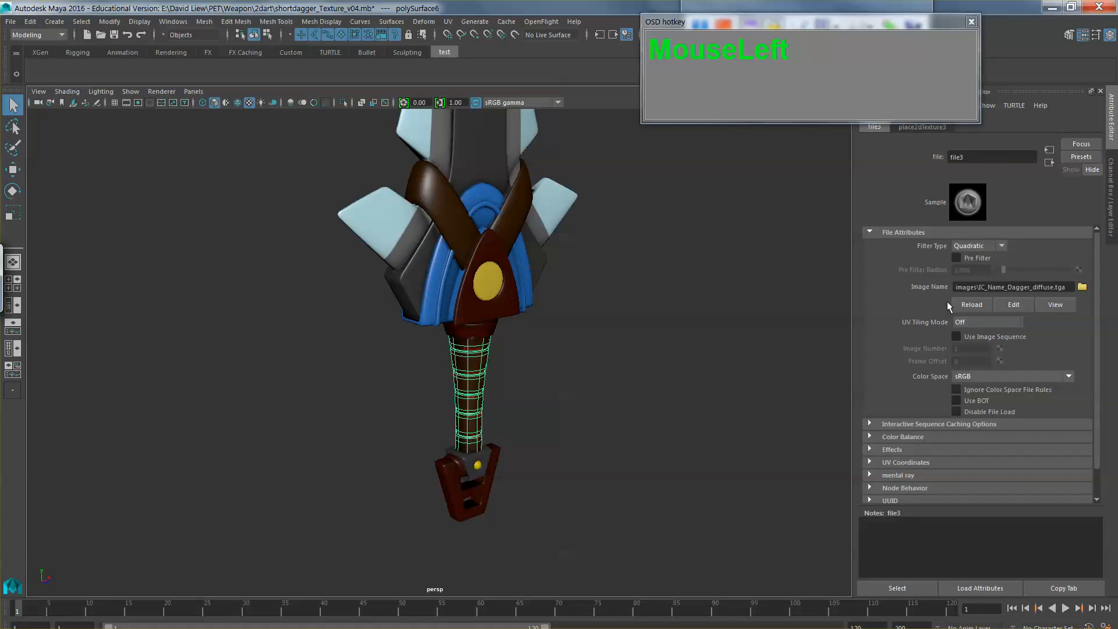
left_click(568, 393)
left_click_drag(568, 394, 401, 378)
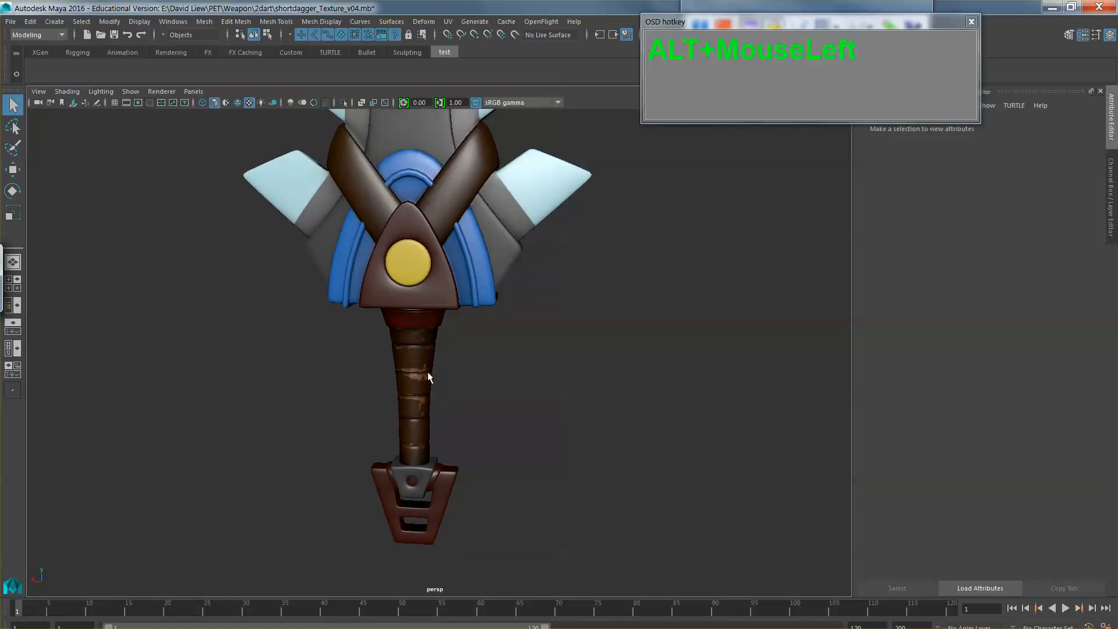
Step: Switch to Photoshop and paint black on the TexturesCom_Leather0109_S mask to remove worn leather just below the handle's middle crease
key("alt+Tab")
key("alt+Tab")
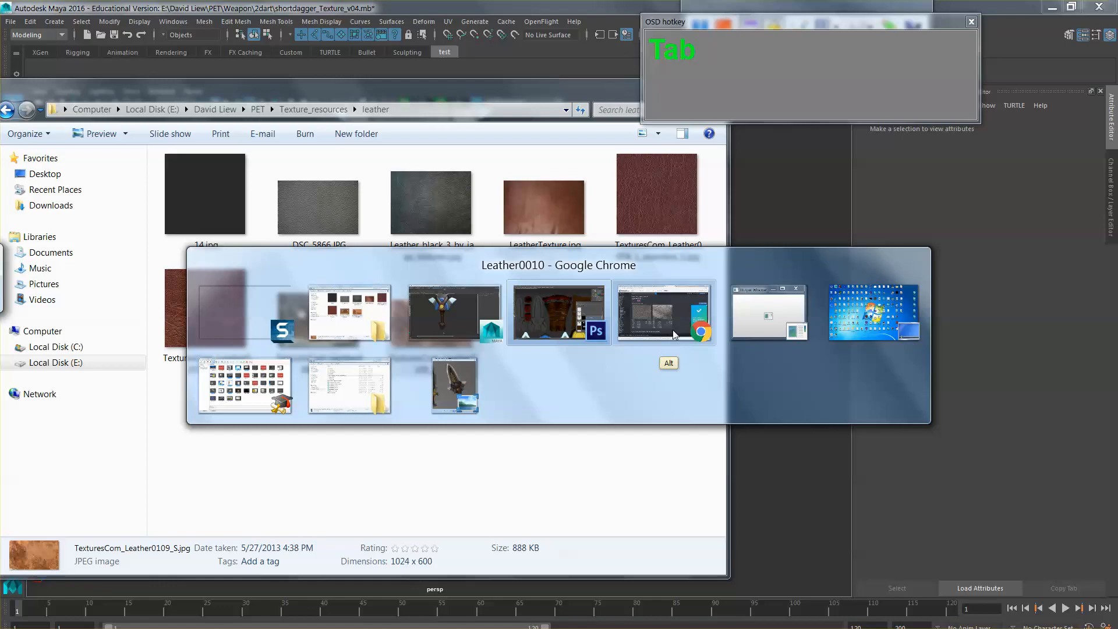
left_click(593, 327)
left_click(639, 384)
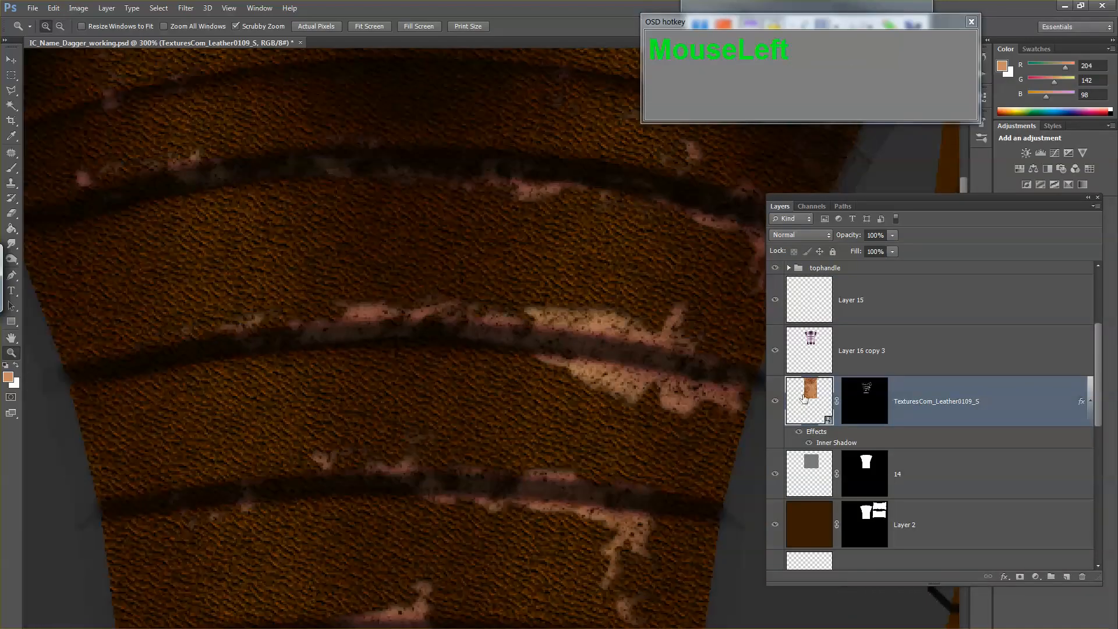
left_click(877, 406)
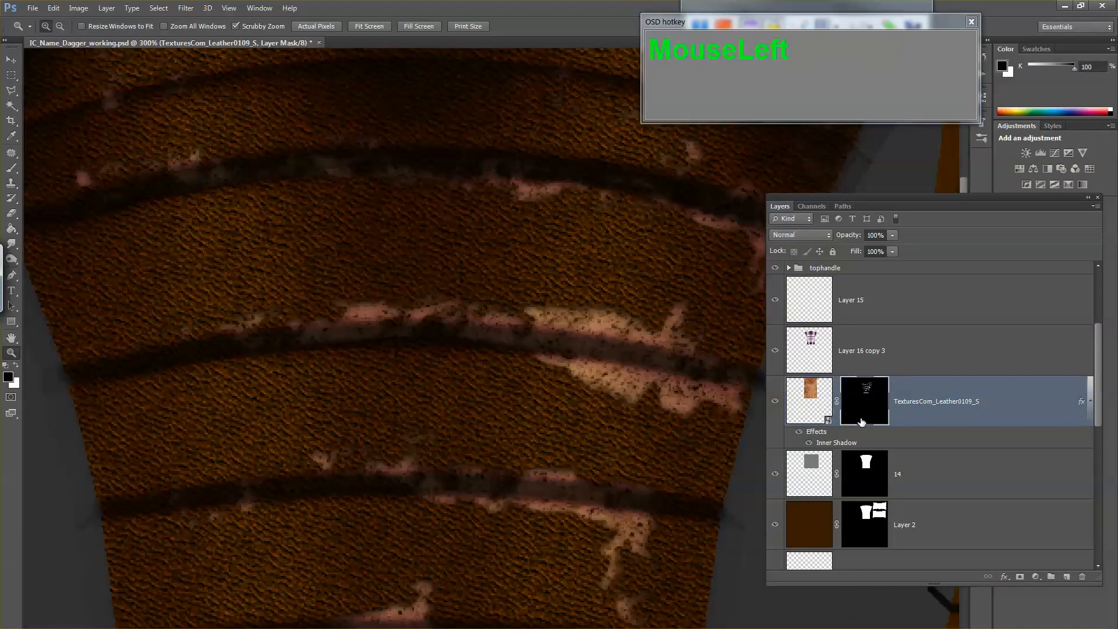
key("b")
mouse_move(539, 359)
left_mouse_down()
mouse_move(586, 348)
mouse_move(622, 368)
mouse_move(711, 379)
left_mouse_up()
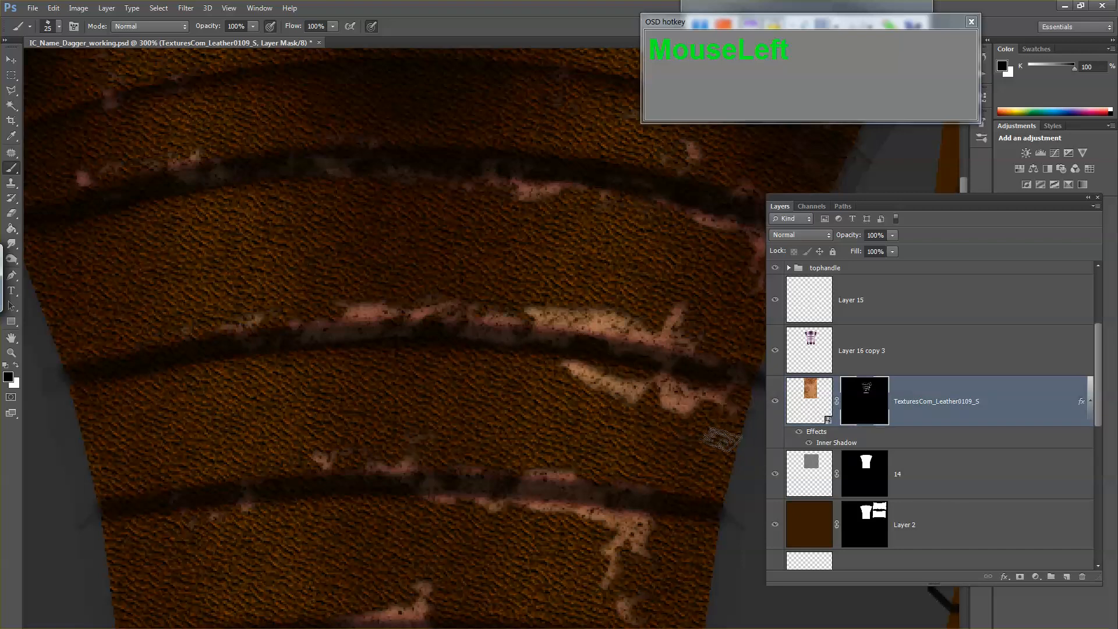
Step: Export the texture as a 24 bits/pixel Targa file, replacing the existing dagger diffuse texture
key("ctrl+shift+s")
key("Tab")
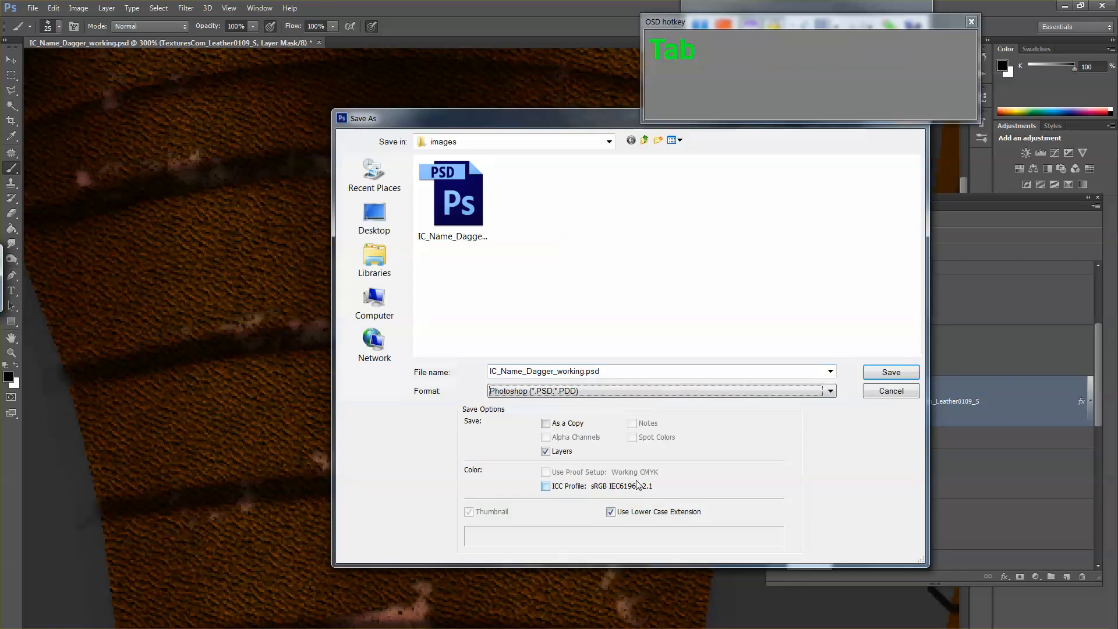
key("t")
double_click(480, 208)
left_click(517, 250)
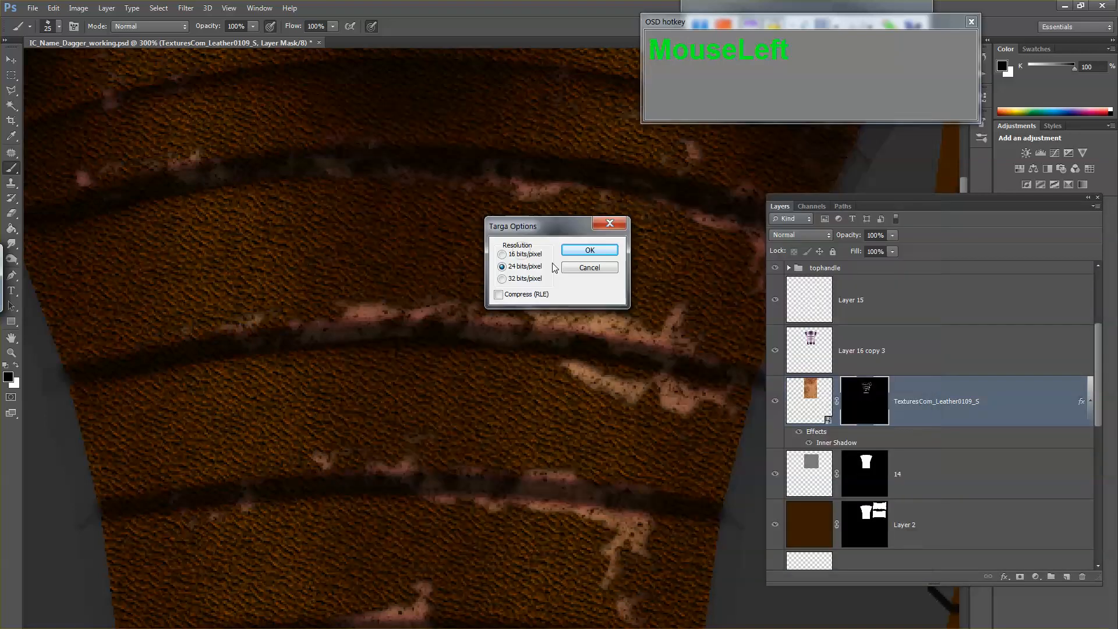
left_click(590, 247)
Step: Switch to Maya, reload the diffuse texture of the Dagger_blinn_01 material, and inspect the trimmed wear on the handle
key("alt+Tab")
key("alt+Tab")
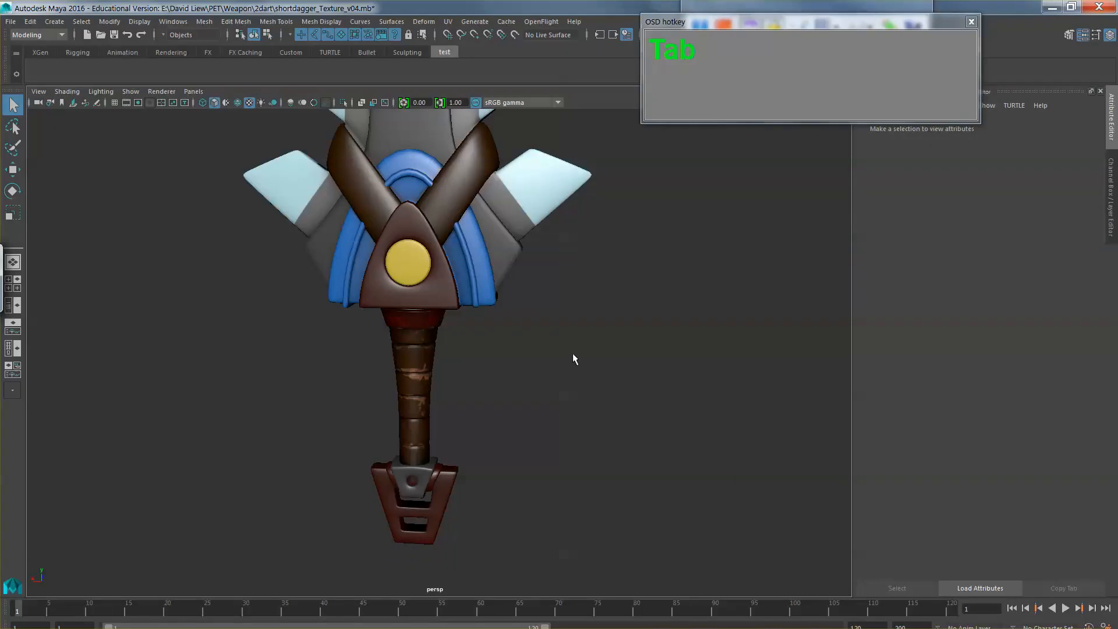
left_click(407, 379)
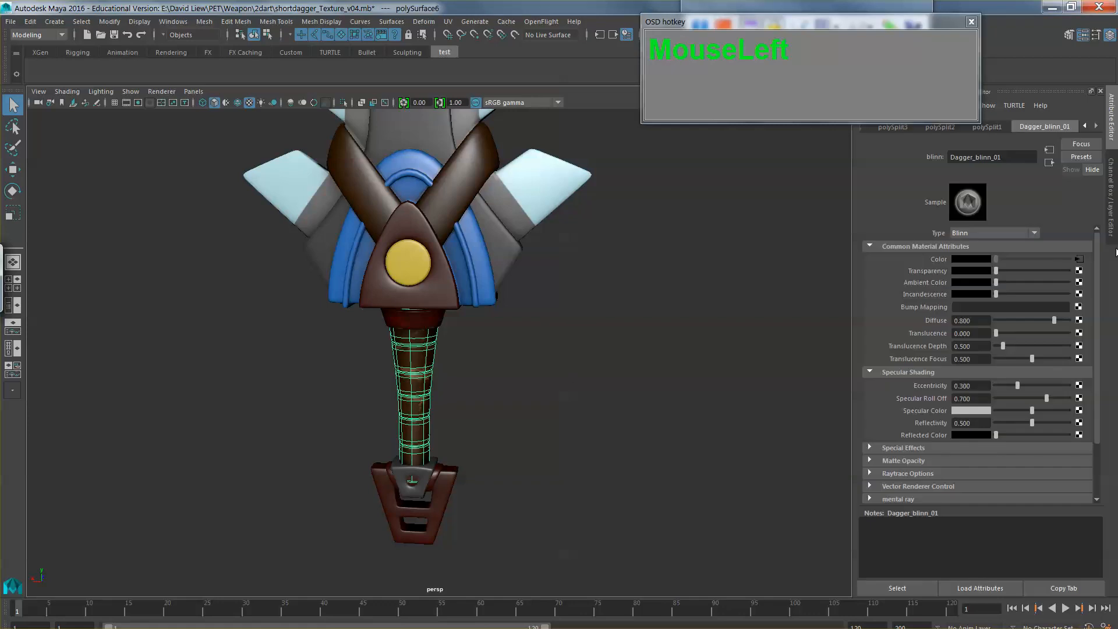
left_click(1081, 259)
left_click(680, 339)
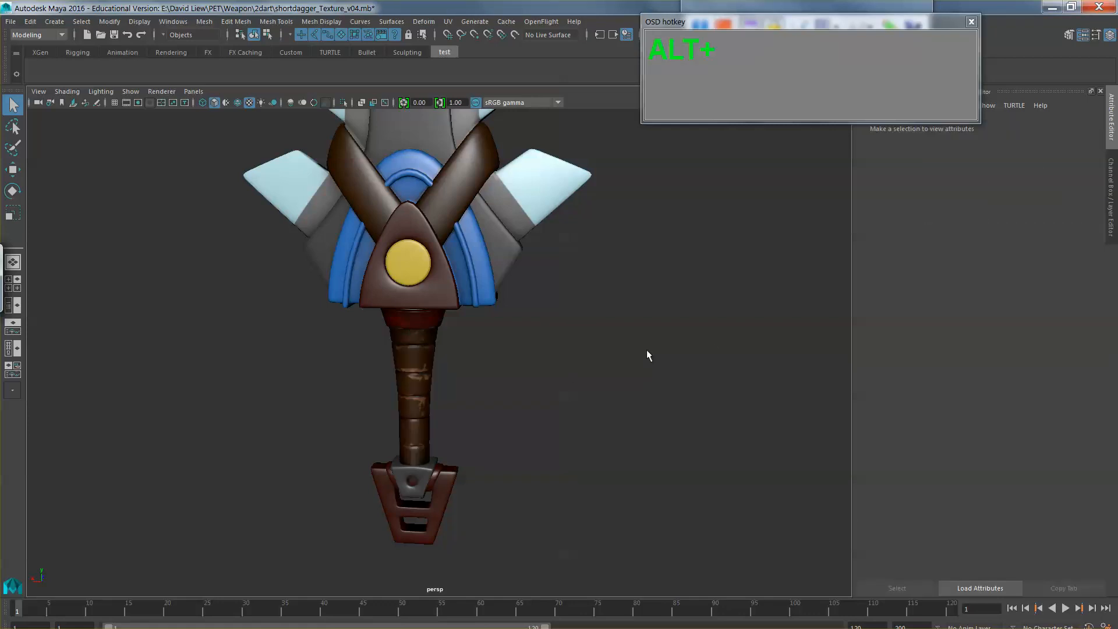
left_click_drag(646, 355, 471, 389)
Step: Return to Photoshop and mask out worn leather above and inside the handle's middle crease and inside the crease below it
key("alt+Tab")
key("alt+Tab")
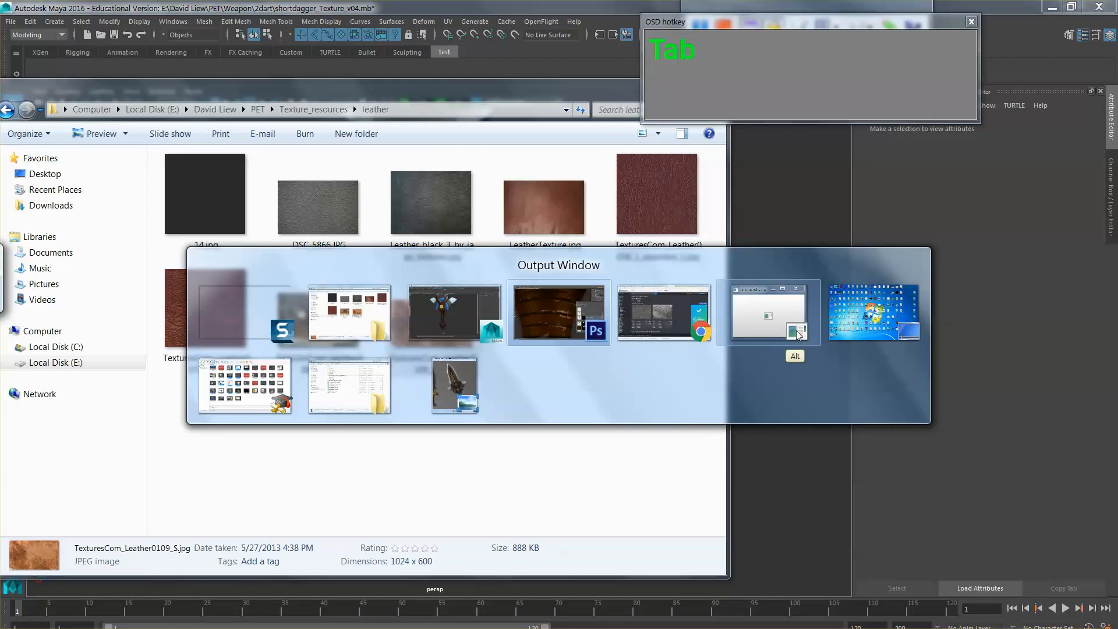
left_click(851, 406)
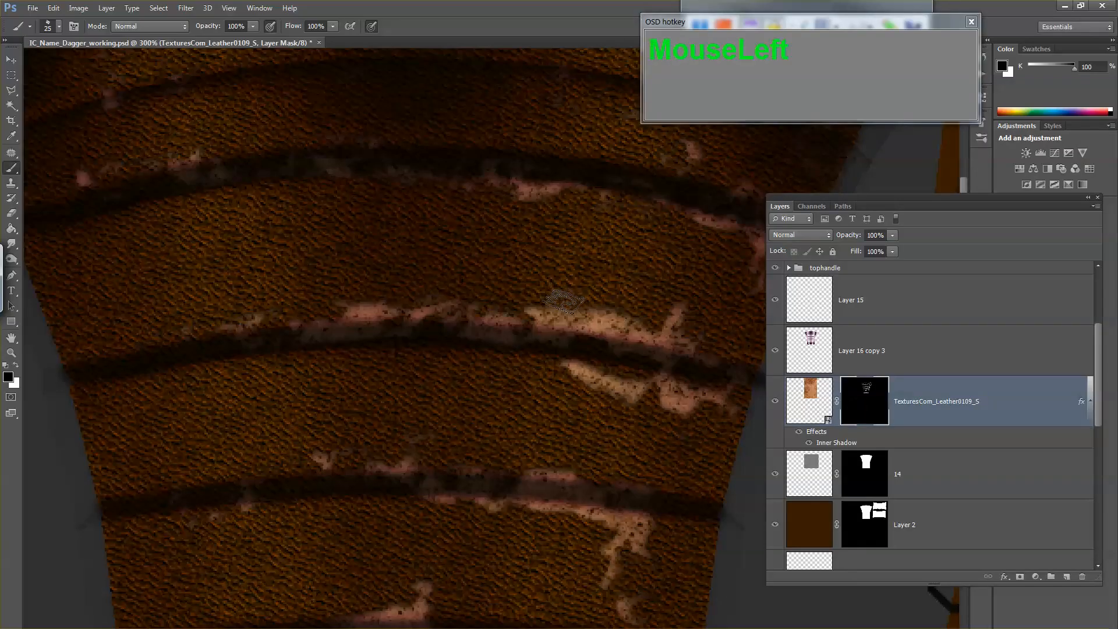
left_click_drag(544, 301, 604, 309)
mouse_move(515, 341)
left_mouse_down()
mouse_move(466, 340)
mouse_move(538, 342)
left_mouse_up()
left_click(539, 344)
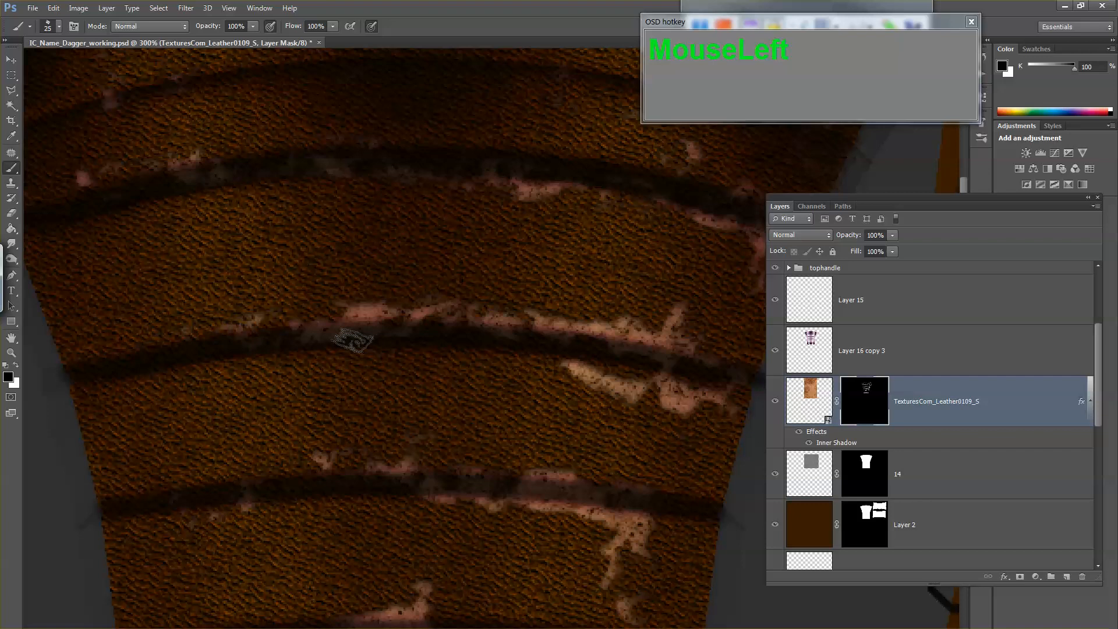
left_click_drag(353, 341, 322, 345)
left_click_drag(568, 495, 605, 489)
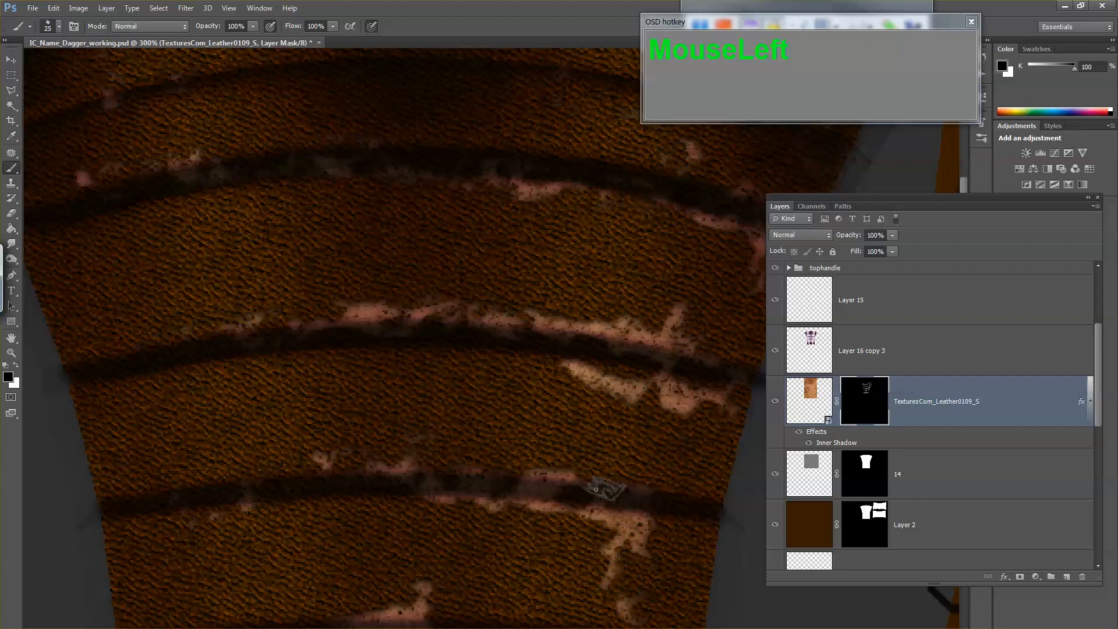
Step: Touch up the worn-leather mask around the handle's lower wear patch and review the whole handle in the texture layout
key("z")
left_click(562, 479, "alt")
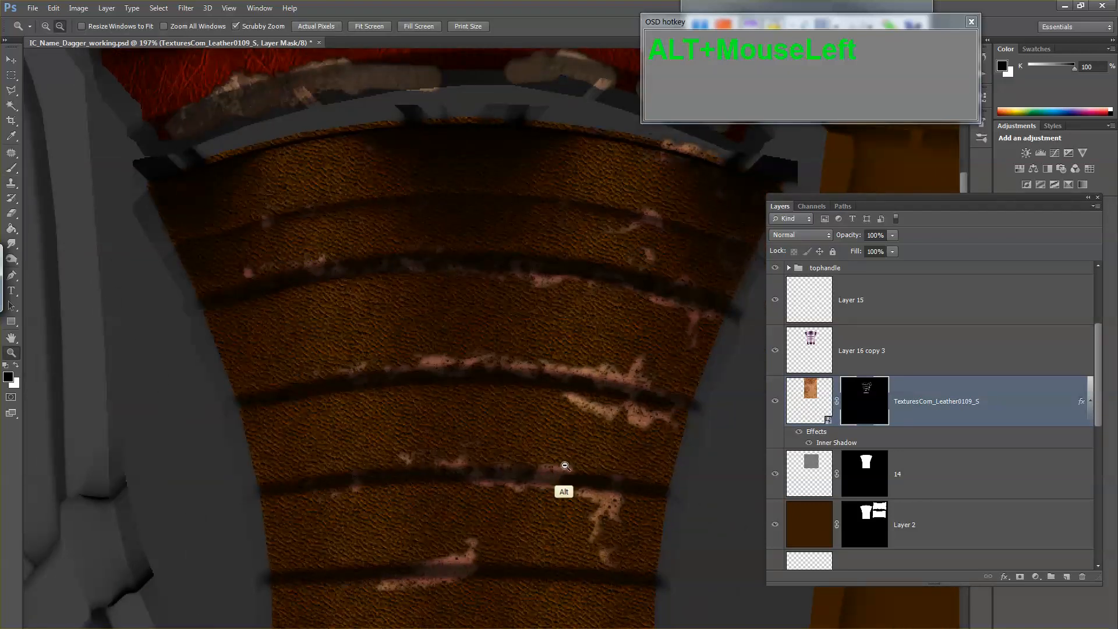
left_click(556, 469, "alt")
key("b")
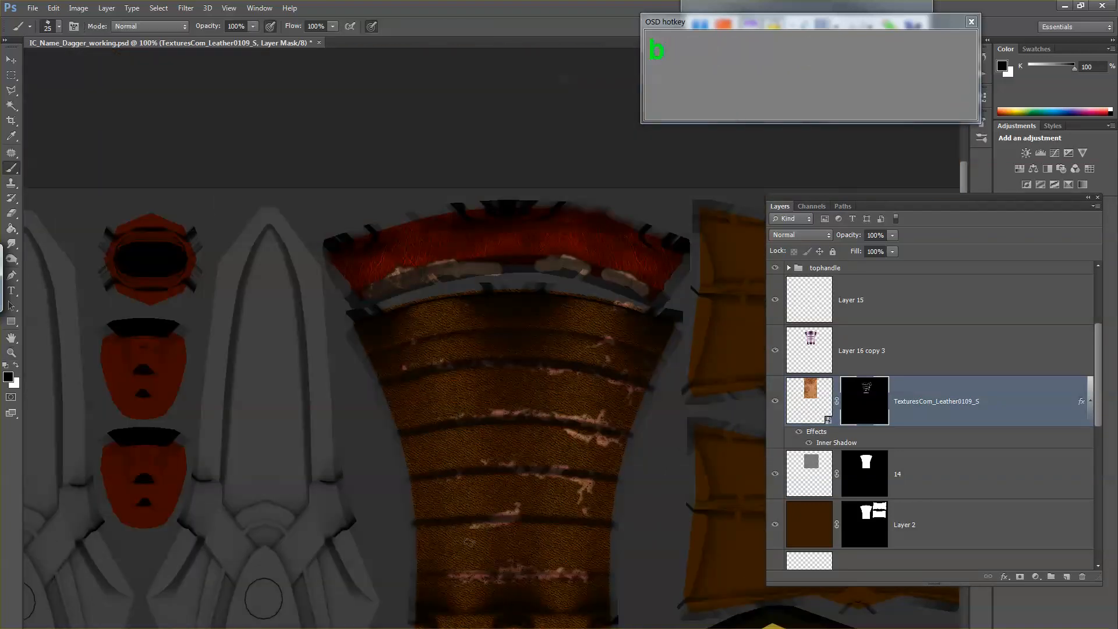
left_click_drag(469, 542, 495, 528)
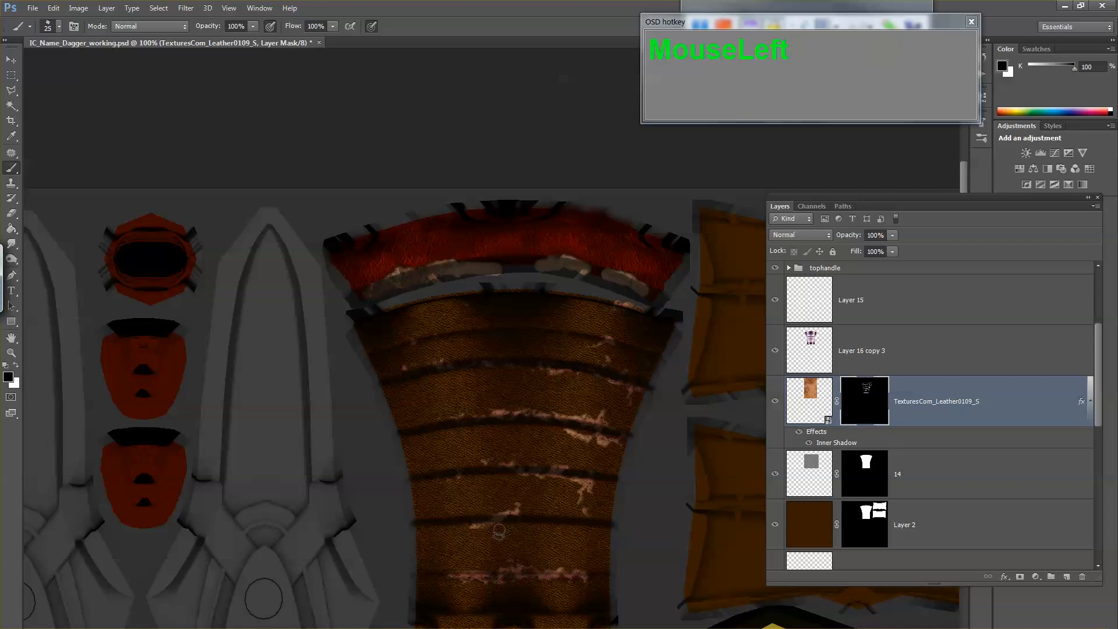
key("x")
left_click_drag(579, 462, 535, 446)
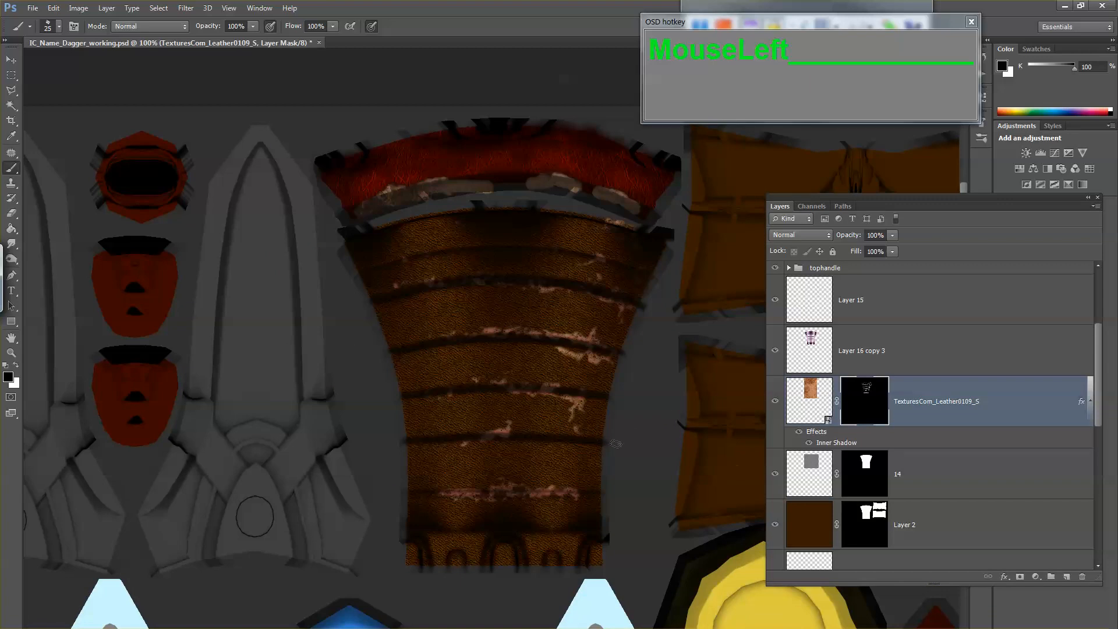
Step: Switch to the leather folder window, go up to Texture_resources, and look through the blood_splatter folder
mouse_move(180, 620)
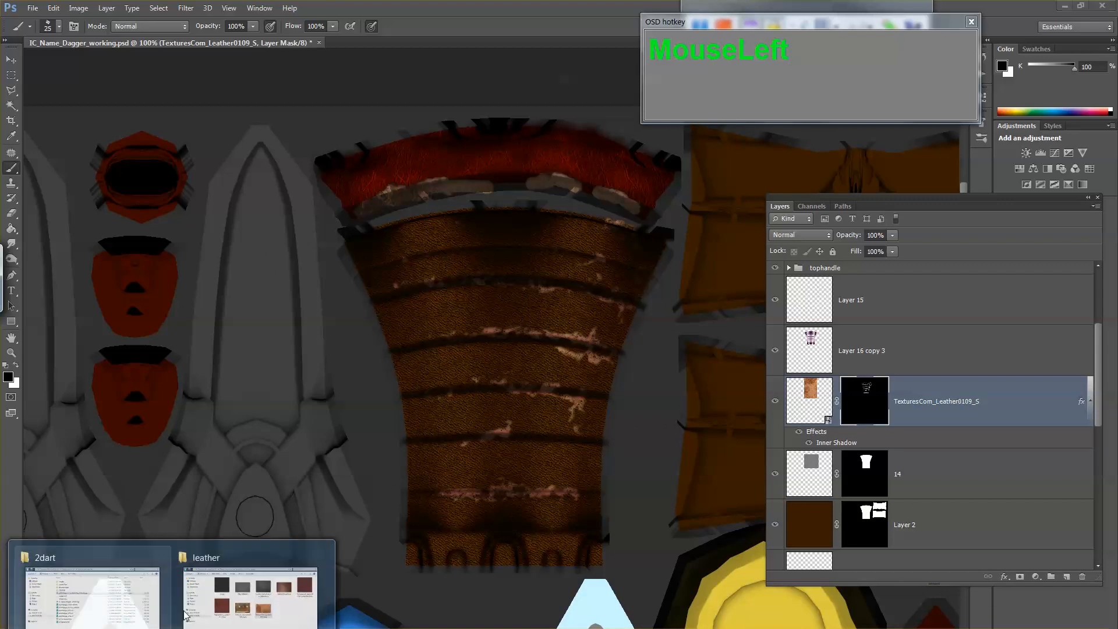
left_click(231, 591)
left_click(313, 110)
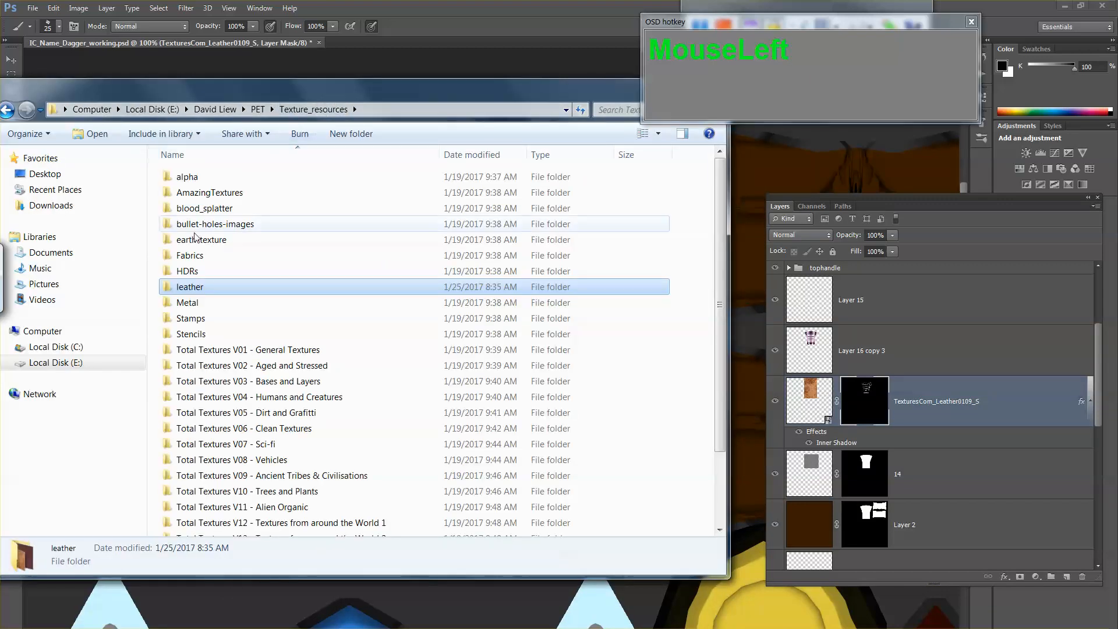
left_click(231, 208)
double_click(231, 208)
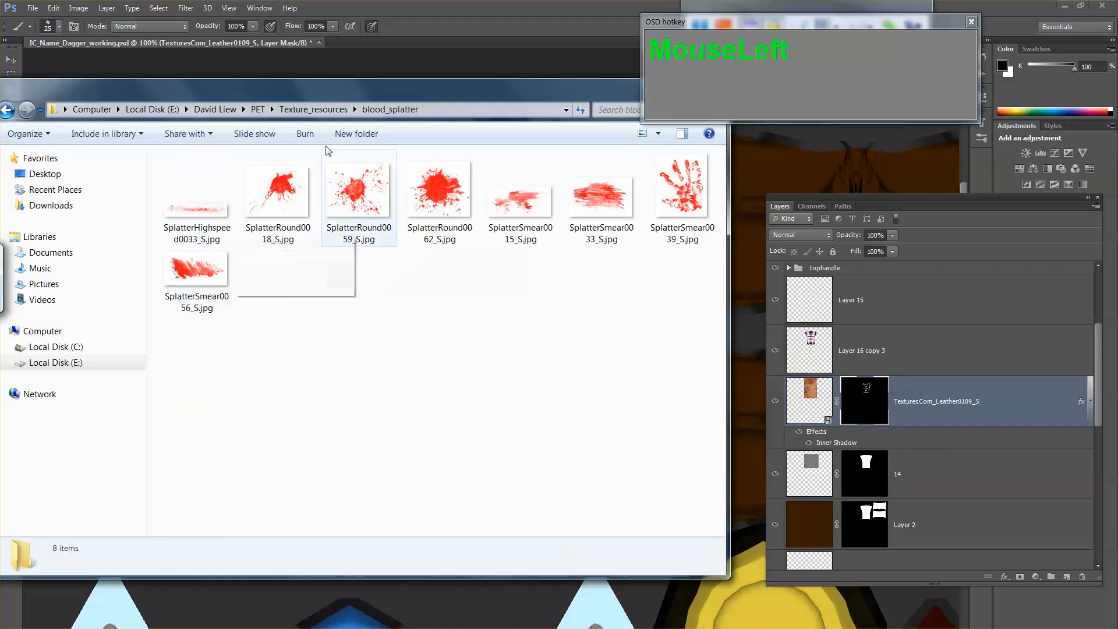
left_click(324, 110)
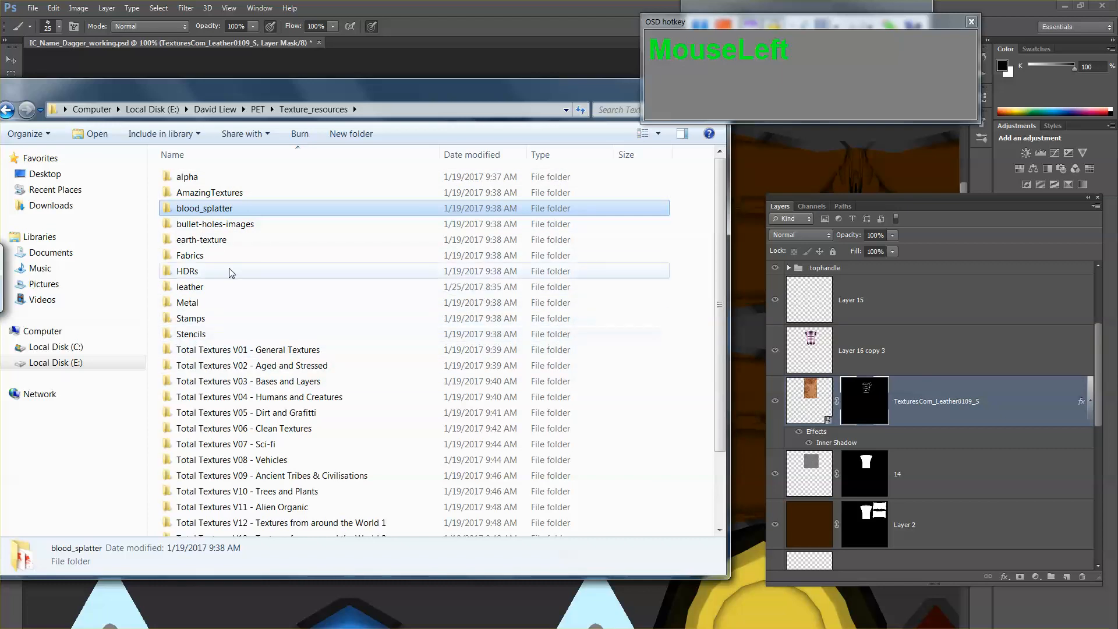
Step: Open the Metal texture folder and preview its images from indt43M.jpg through indt62M.jpg for a suitable metal surface
double_click(211, 304)
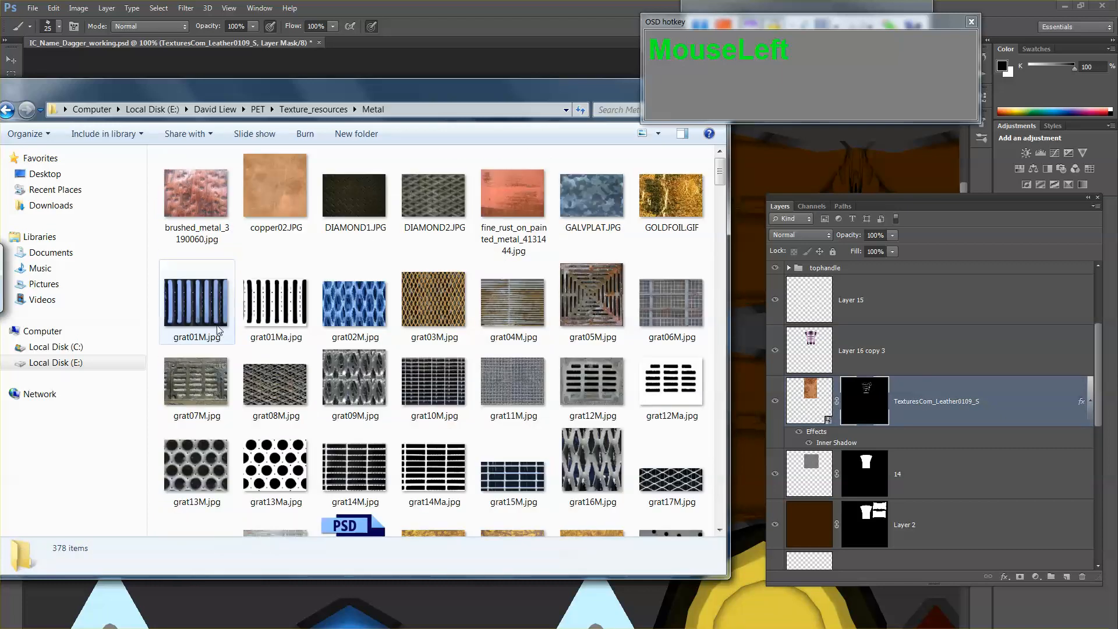
left_click_drag(719, 174, 720, 211)
left_click_drag(720, 219, 720, 249)
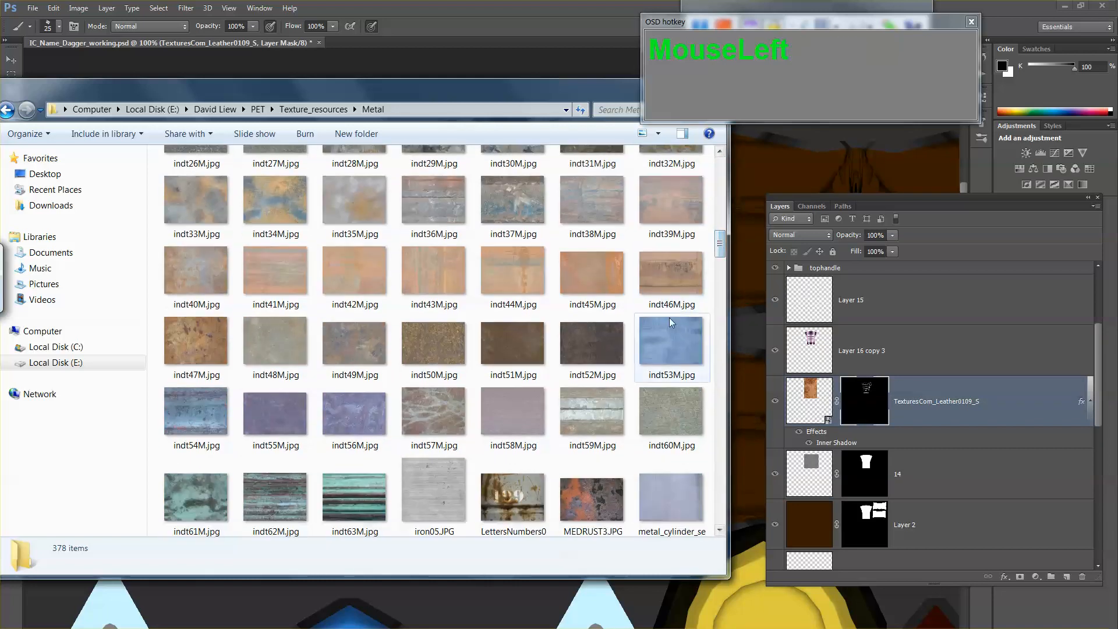
double_click(432, 278)
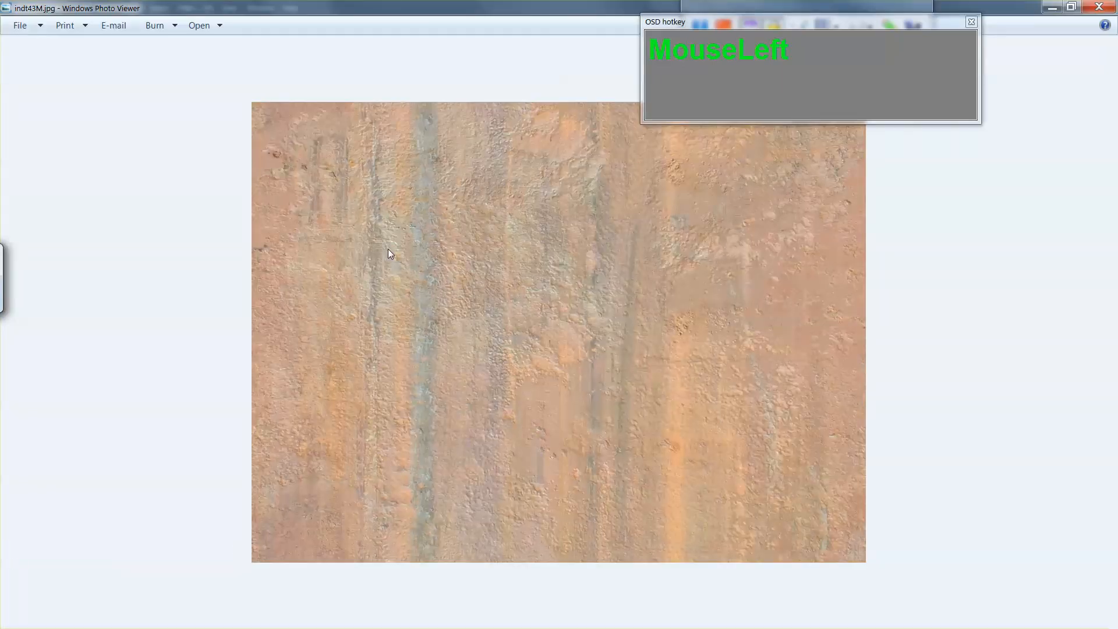
key("Right")
key("Right")
key("Right")
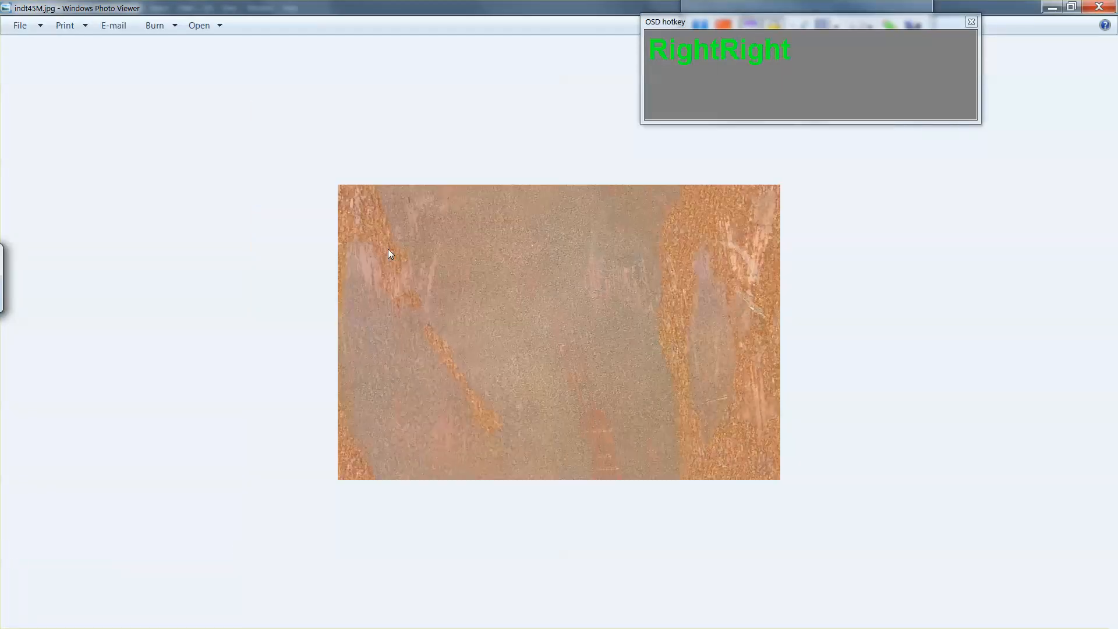
key("Right")
key("Right")
key("Right")
key("Right")
key("Right")
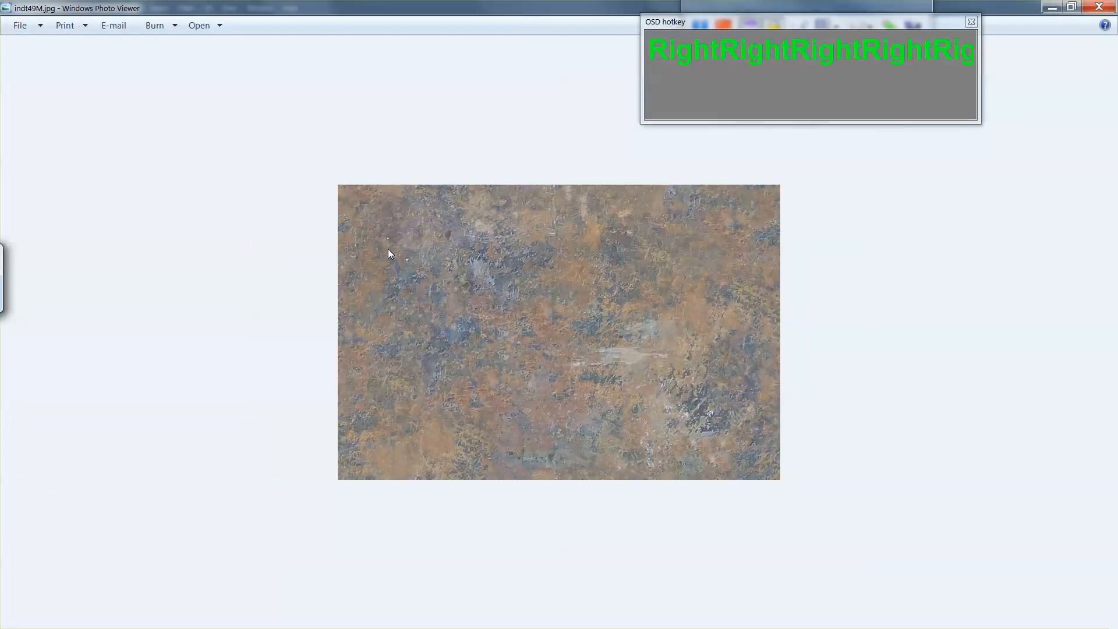
key("Right")
key("Right")
key("Right")
key("Right")
key("Right")
key("Right")
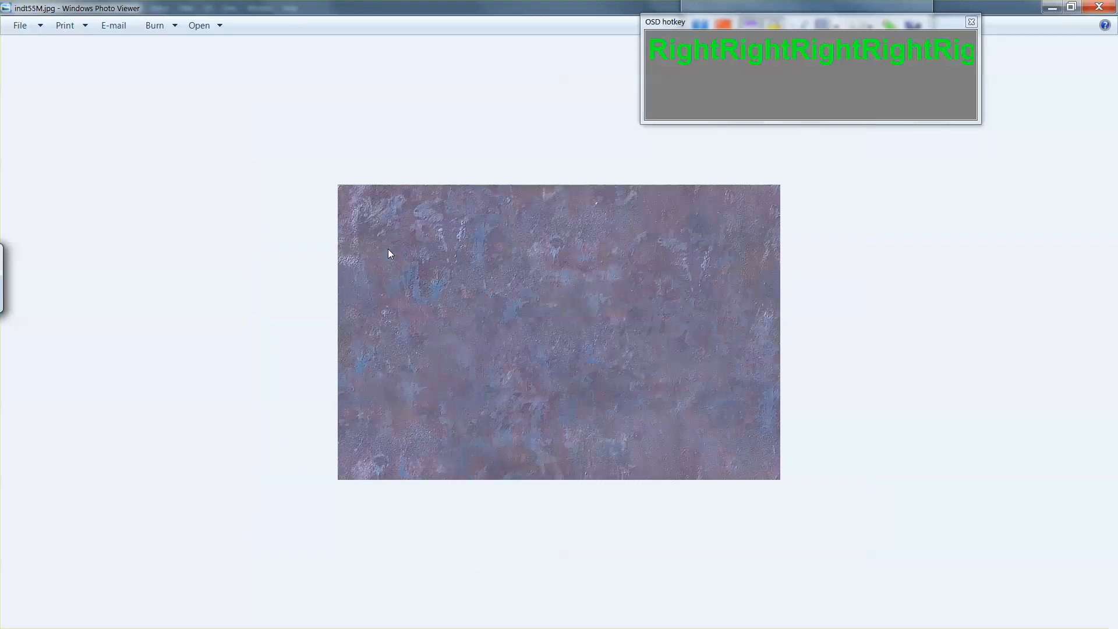
key("Right")
key("Right")
key("Right")
key("Right")
key("Right")
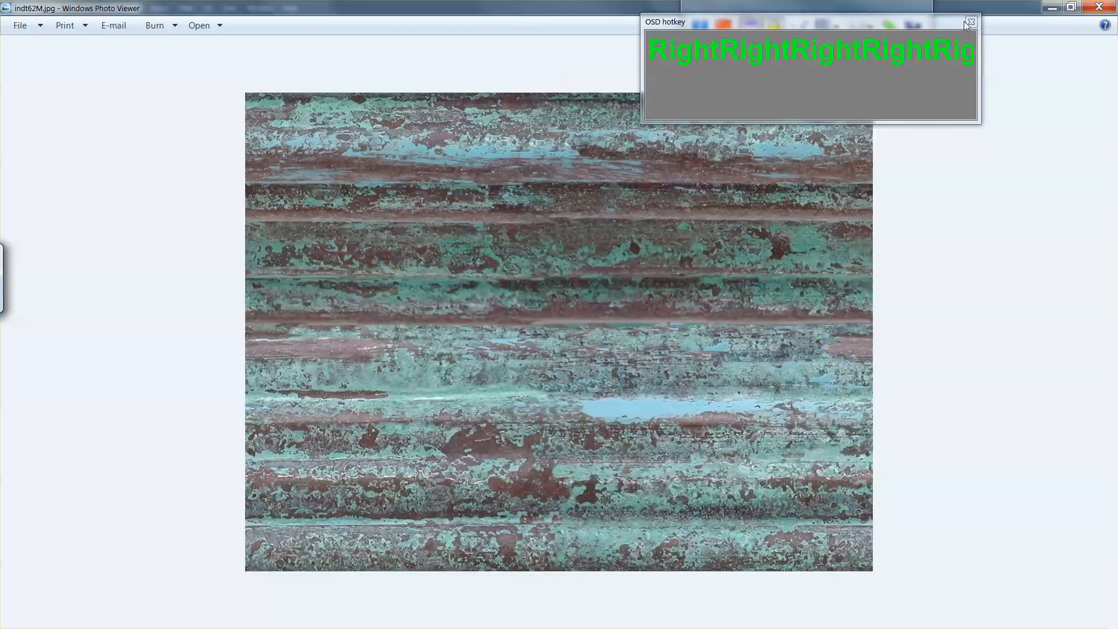
left_click(1098, 7)
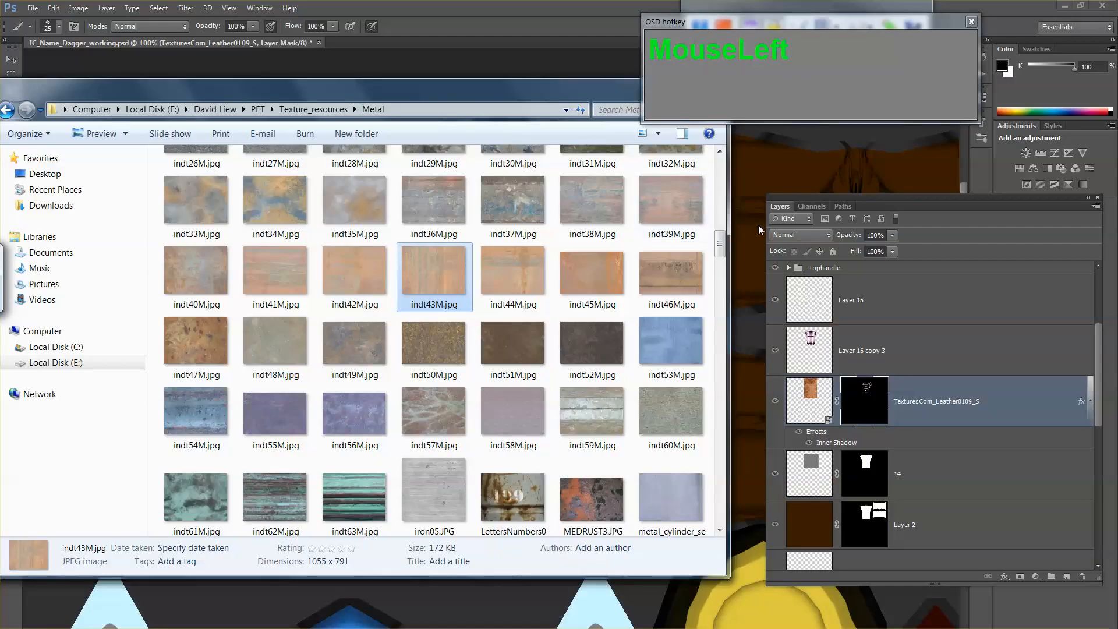
Step: Browse further through the Metal folder and preview MetalLeaking0052_L.jpg and its neighbours from MetalBase0094_1_M.jpg to MetalLeaking0055_1_M.jpg as full images
scroll(577, 251, "down", 6)
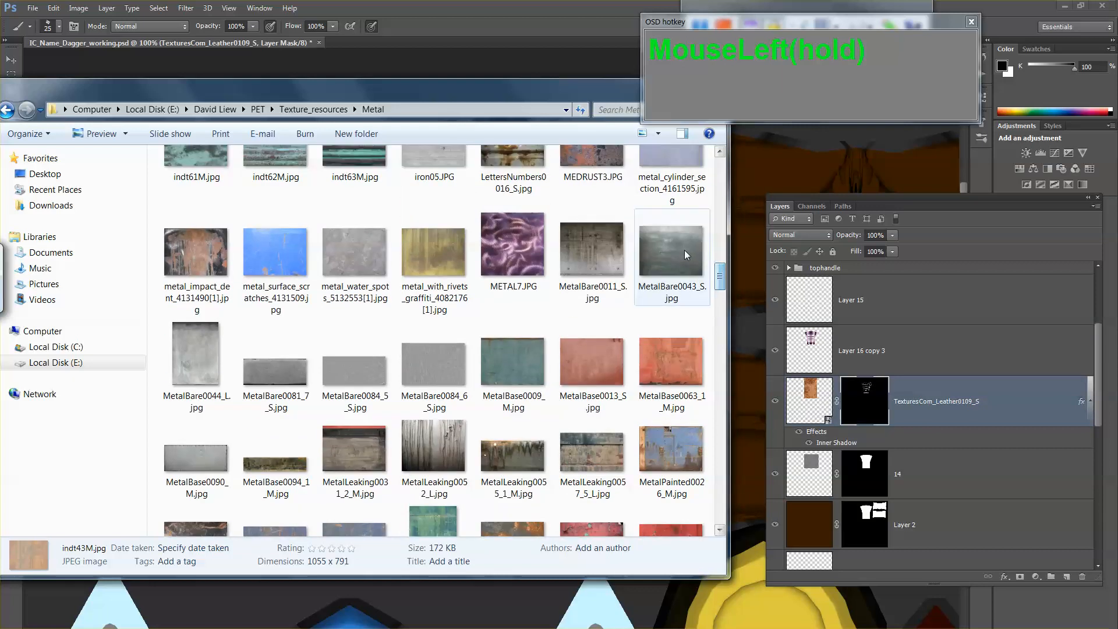
left_click(681, 274)
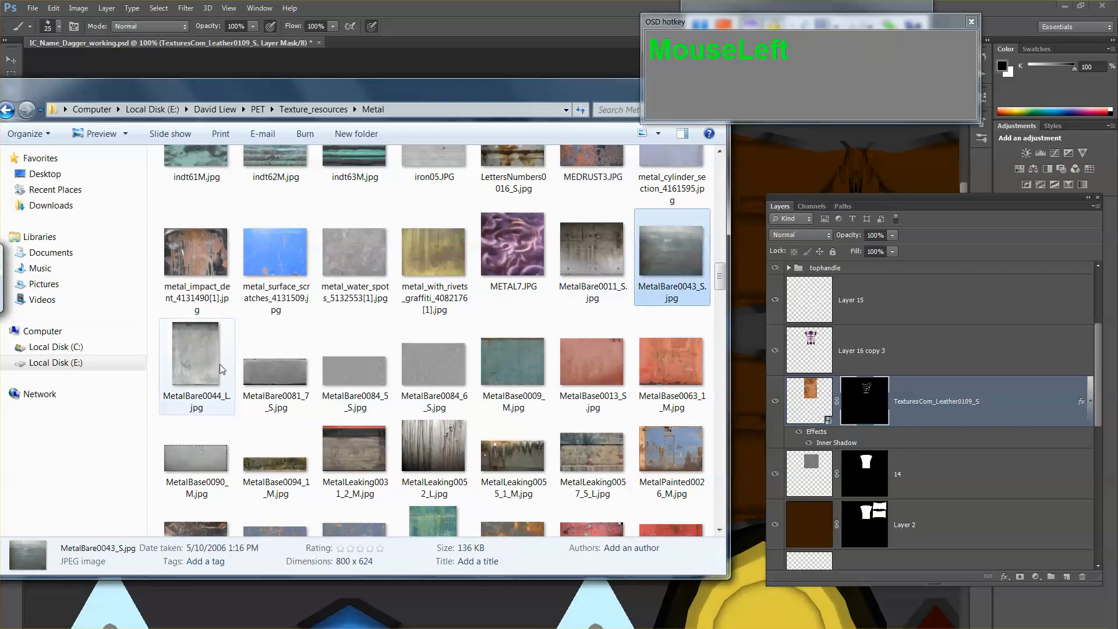
double_click(455, 450)
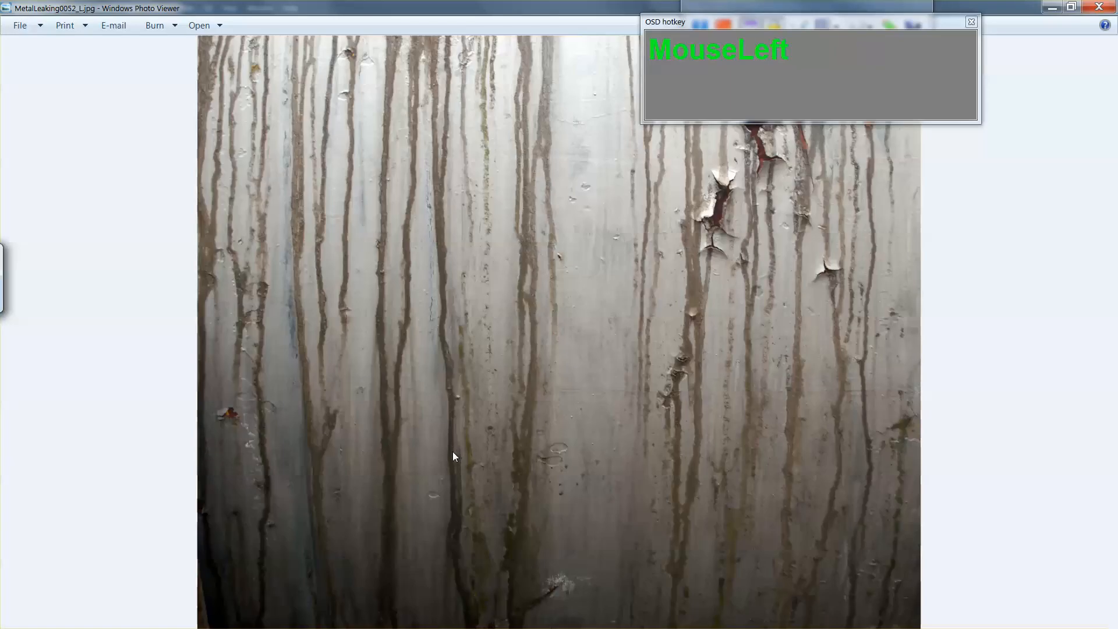
key("Right")
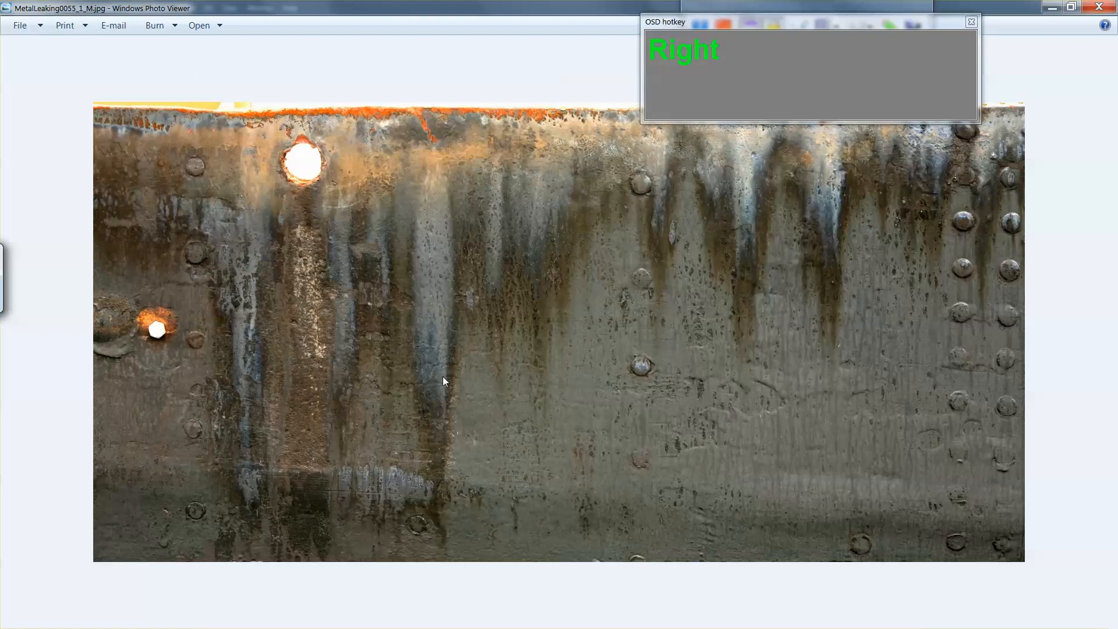
key("Left")
key("Left")
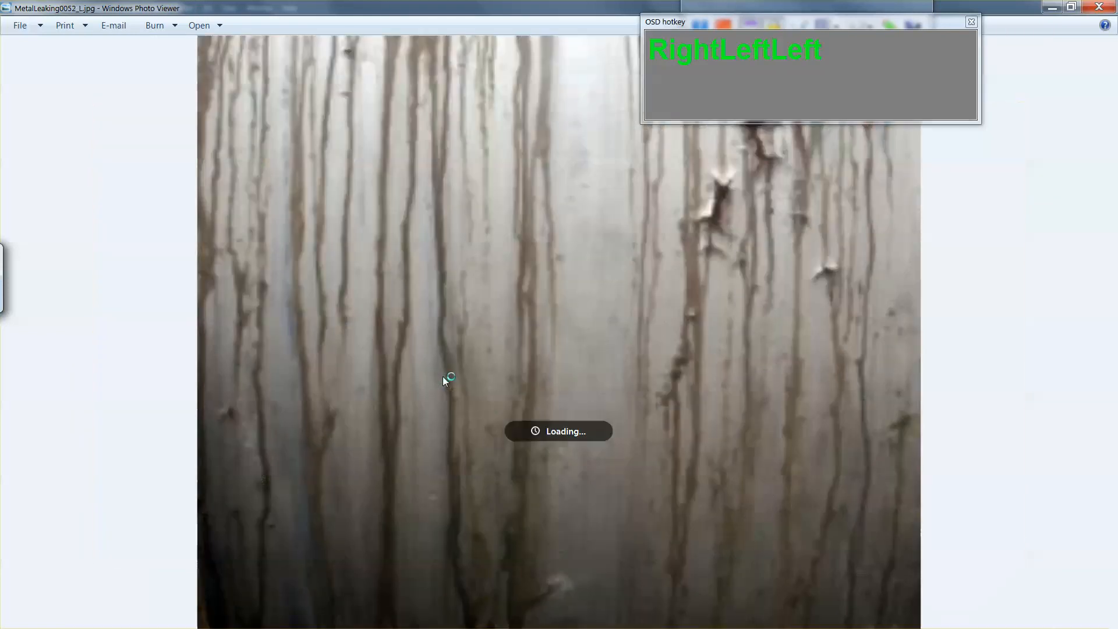
key("Left")
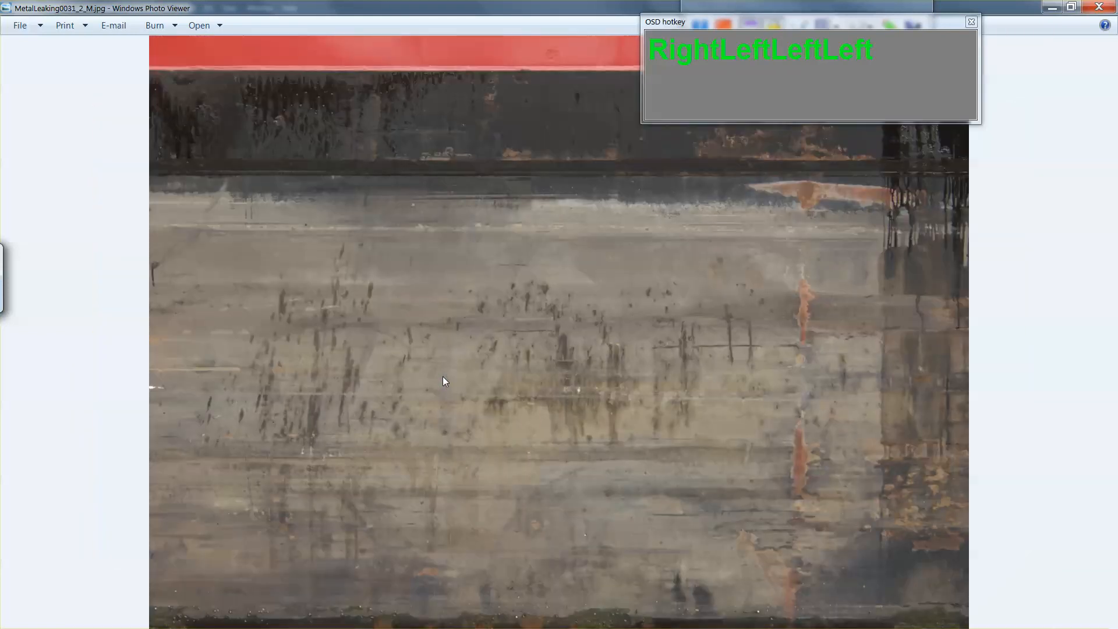
key("Left")
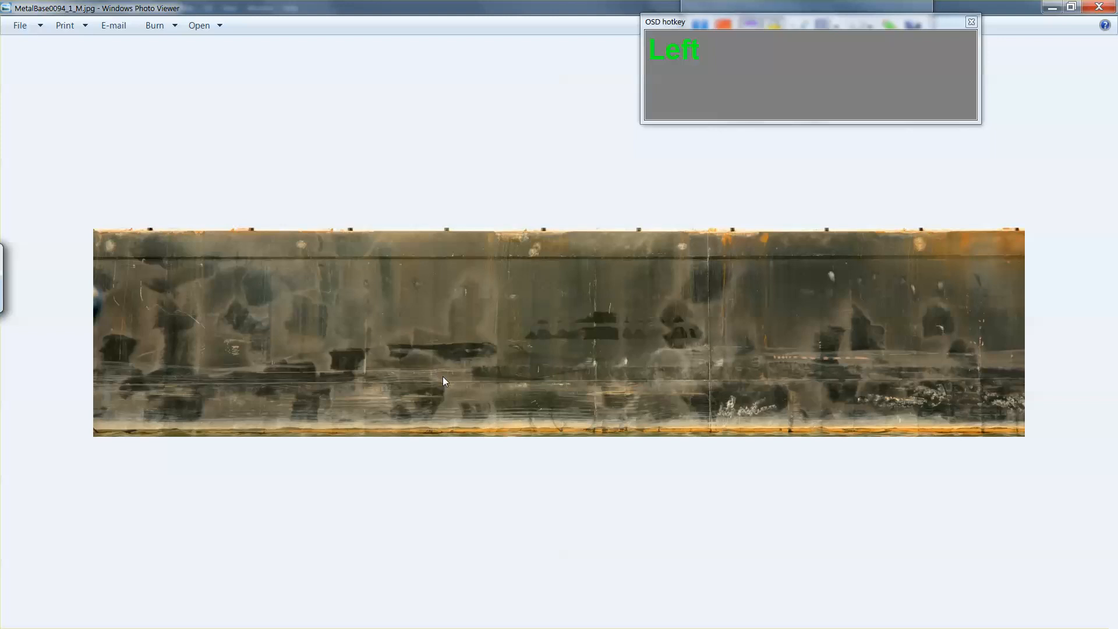
key("Right")
left_click(1098, 9)
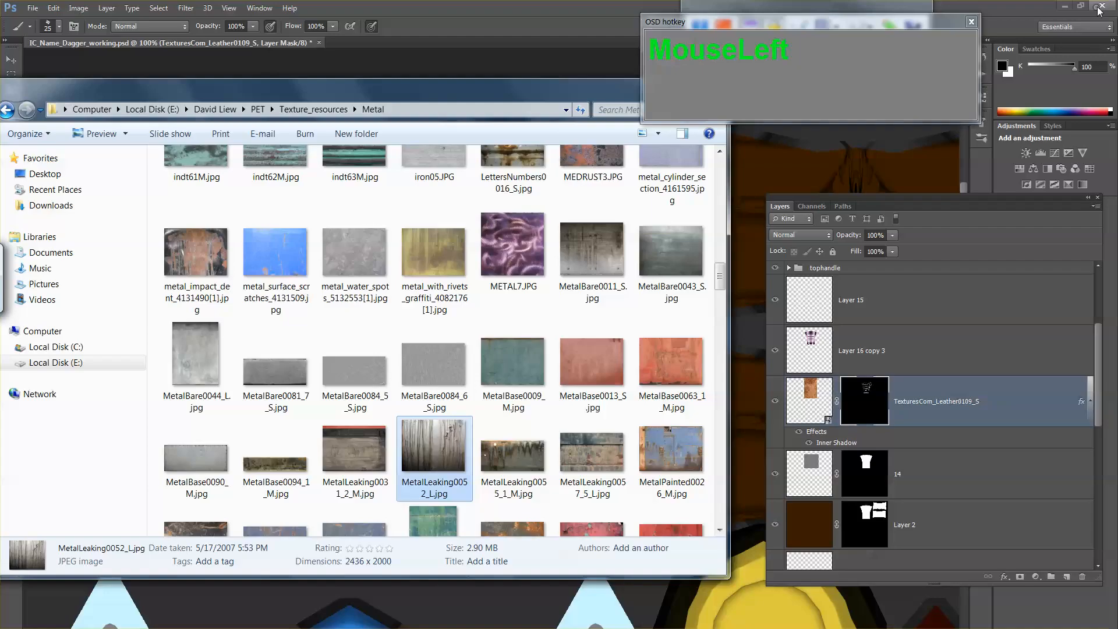
Step: Place MetalLeaking0055_1_M.jpg into the dagger texture document, scale it down proportionally and position it over the handle's upper part
left_click(653, 470)
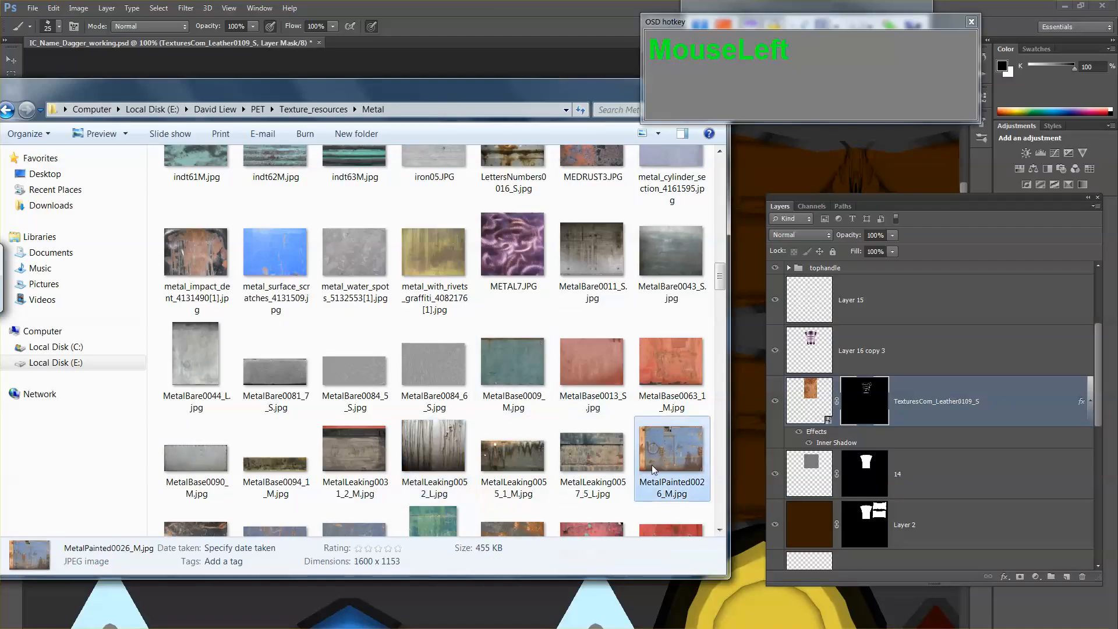
left_click_drag(508, 457, 746, 415)
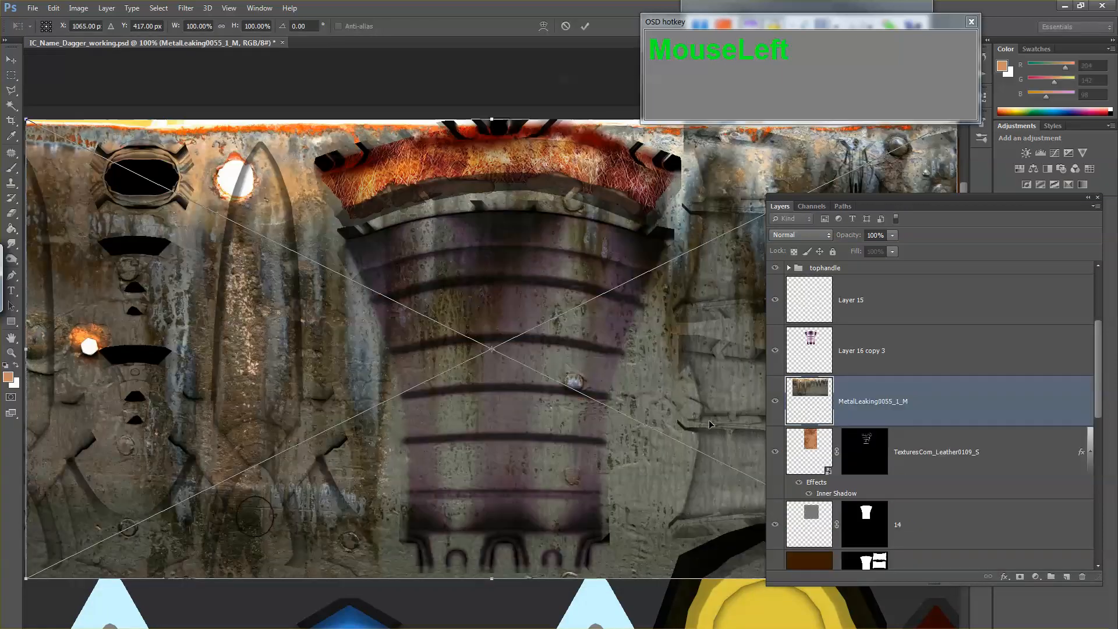
left_click_drag(350, 315, 511, 347)
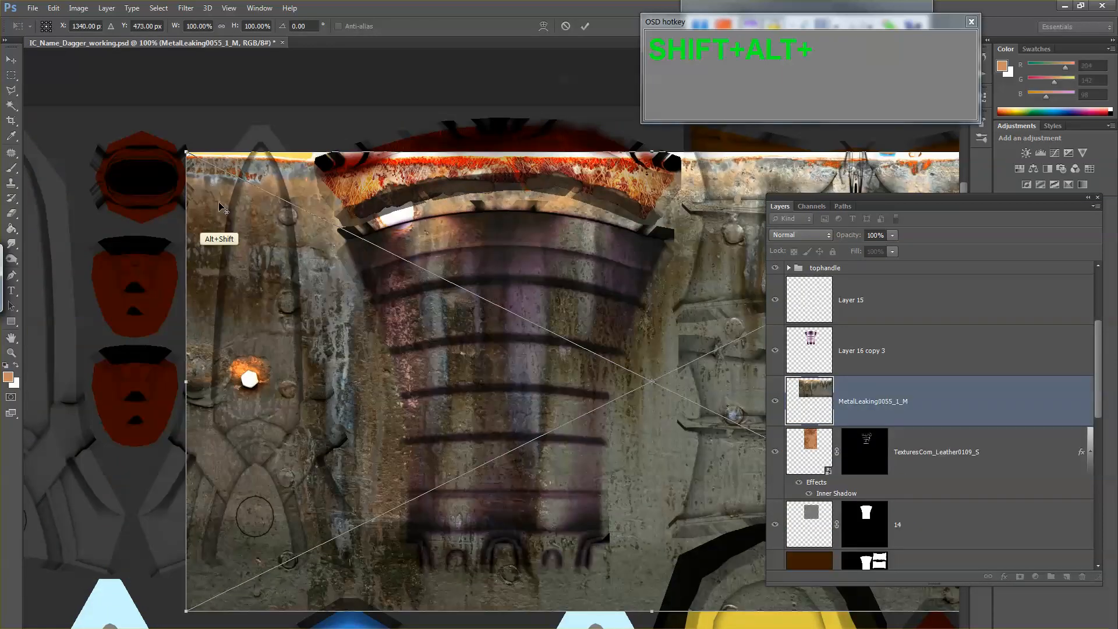
left_click_drag(188, 153, 369, 241)
left_click_drag(553, 372, 361, 329)
key("Return")
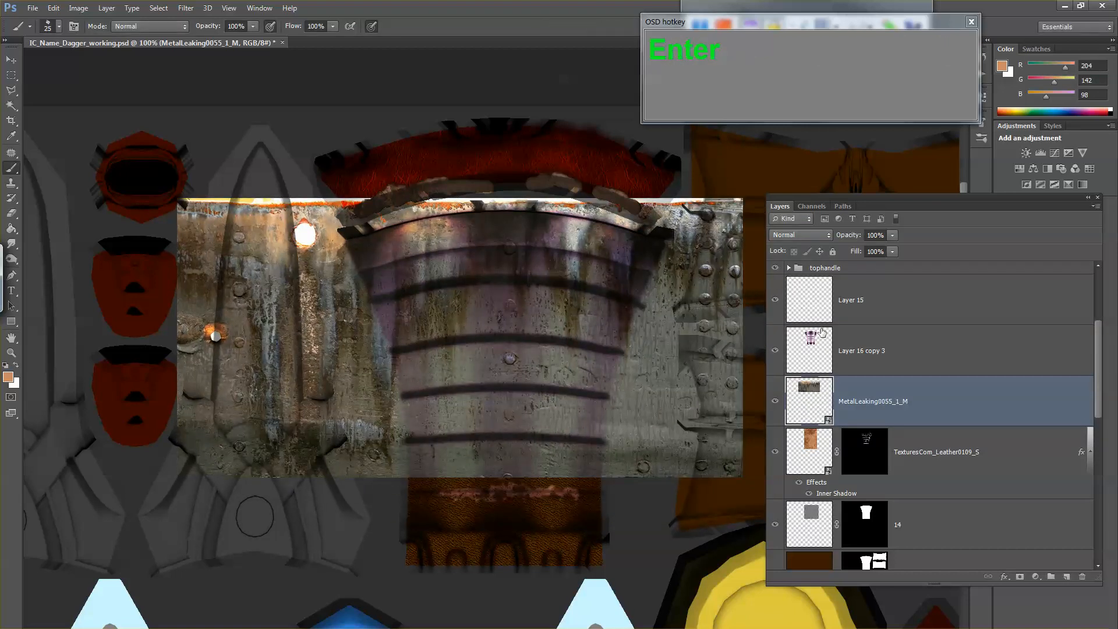
Step: Isolate the MetalLeaking0055_1_M layer and select its dark streak tones with Color Range at fuzziness 39
left_click(775, 400, "alt")
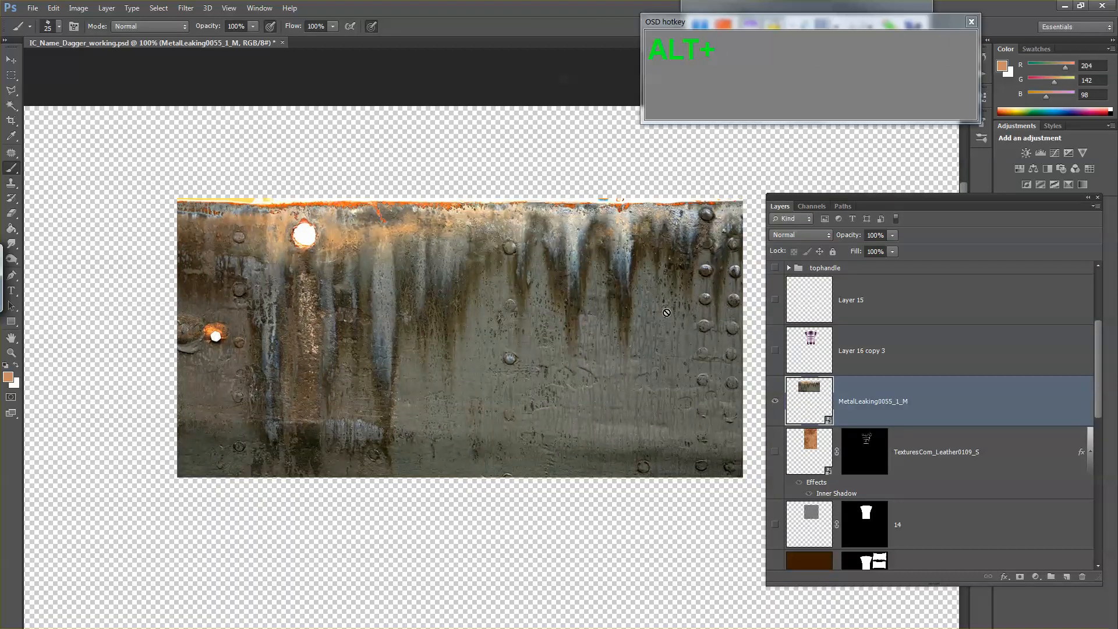
key("w")
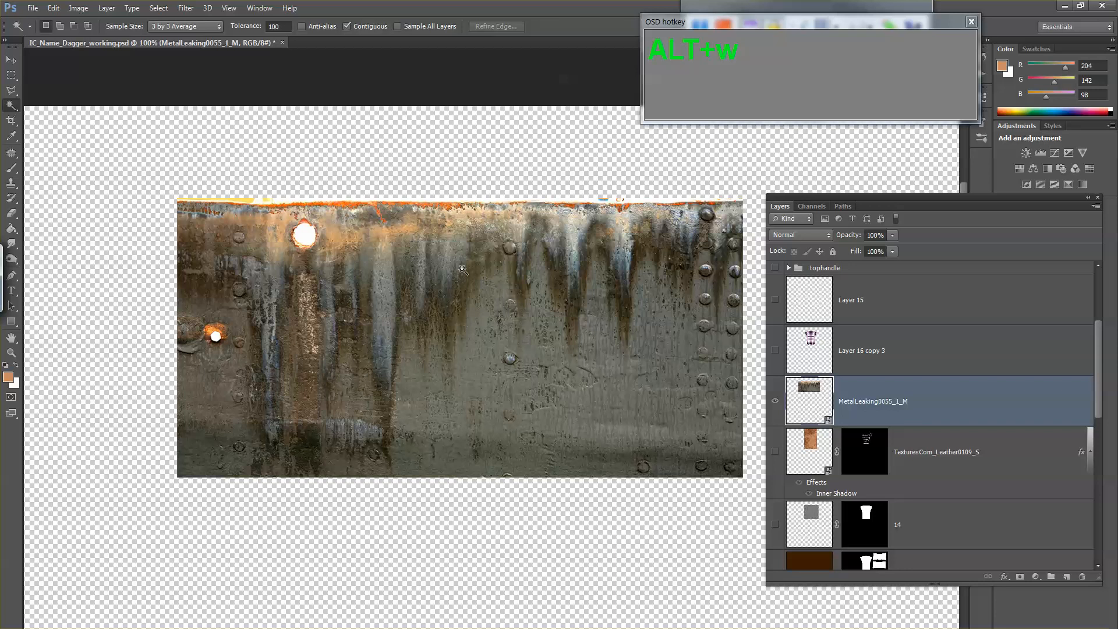
right_click(470, 269)
left_click(512, 400)
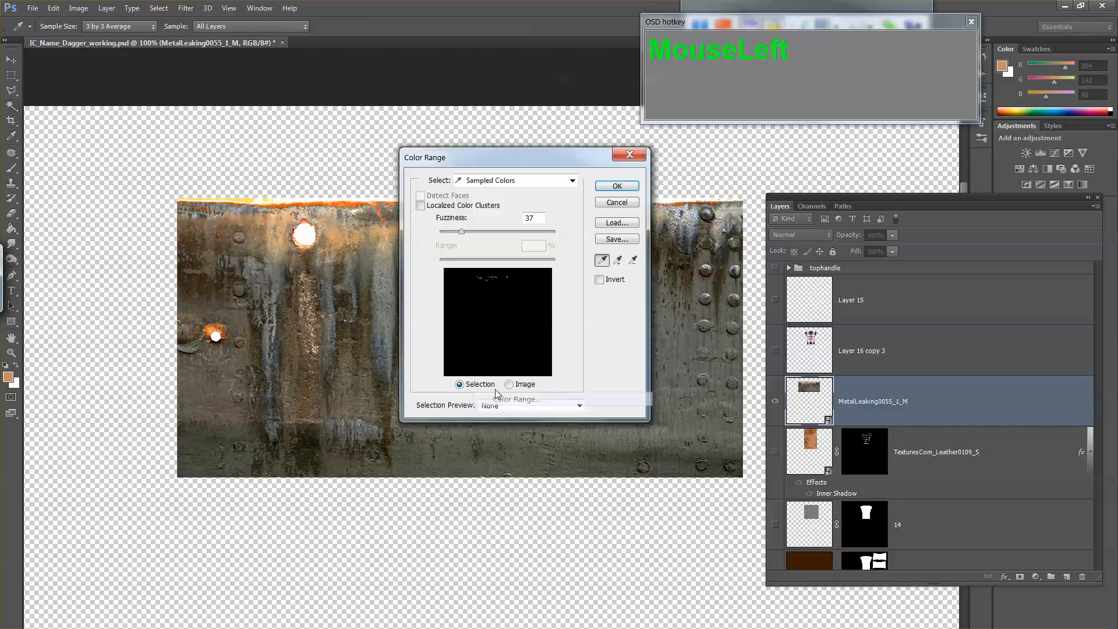
left_click(388, 380)
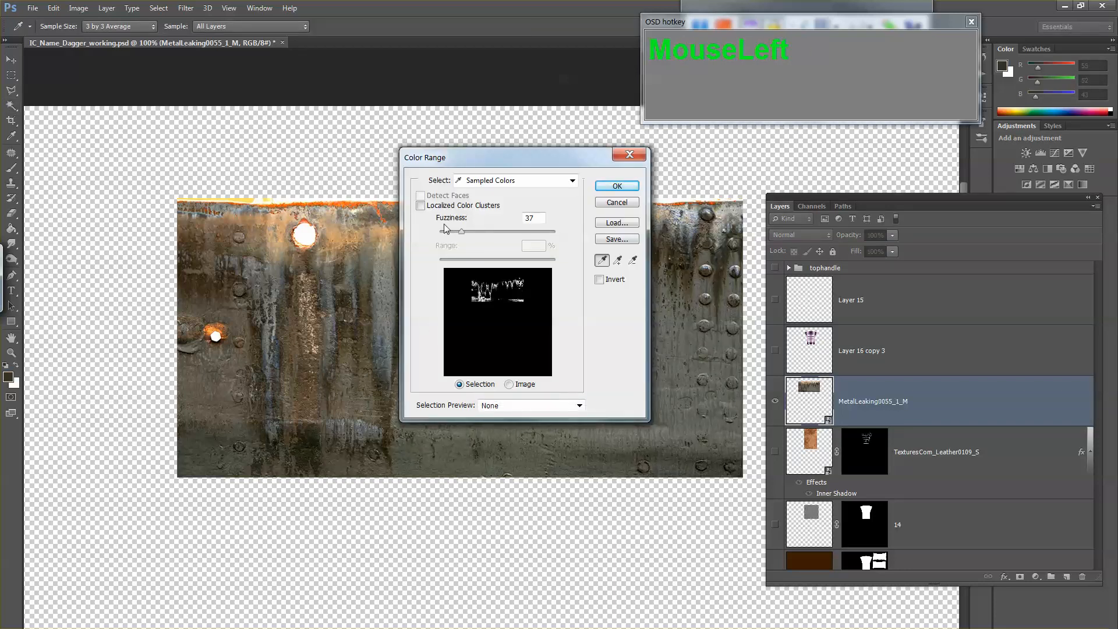
left_click_drag(452, 229, 462, 231)
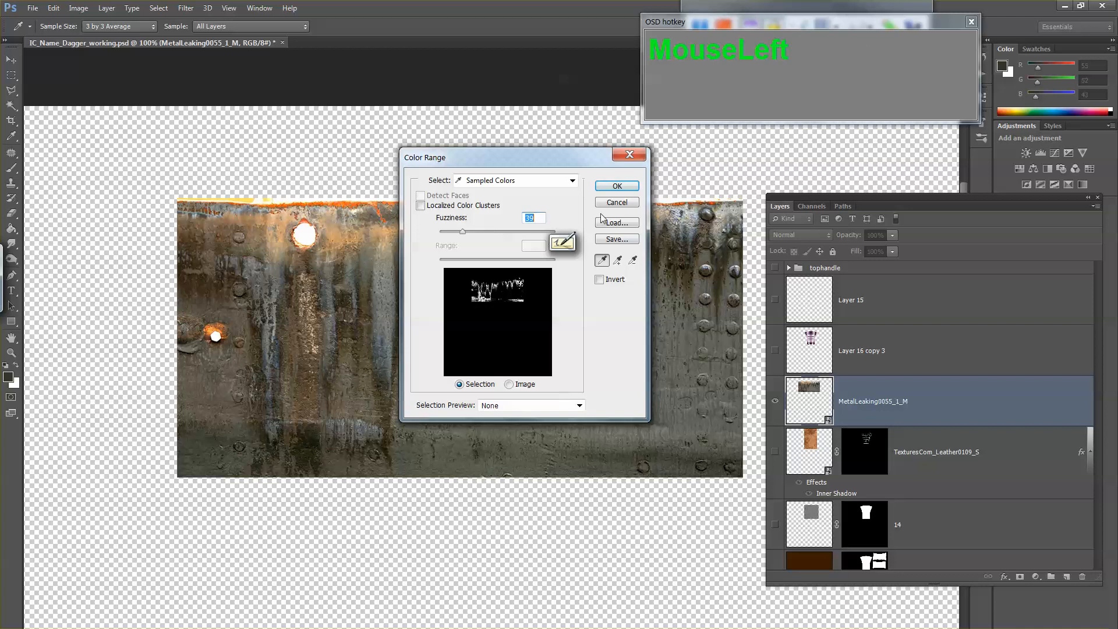
left_click(617, 185)
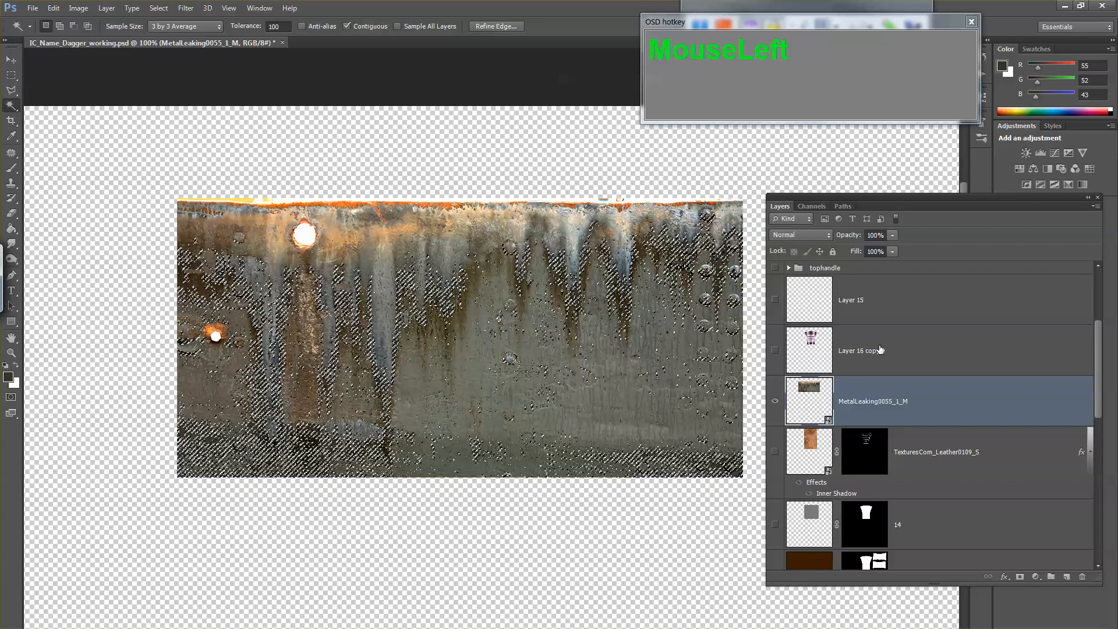
Step: Show all layers again, copy the selected dark streaks to a new layer and hide the MetalLeaking0055_1_M source layer
left_click(775, 401, "alt")
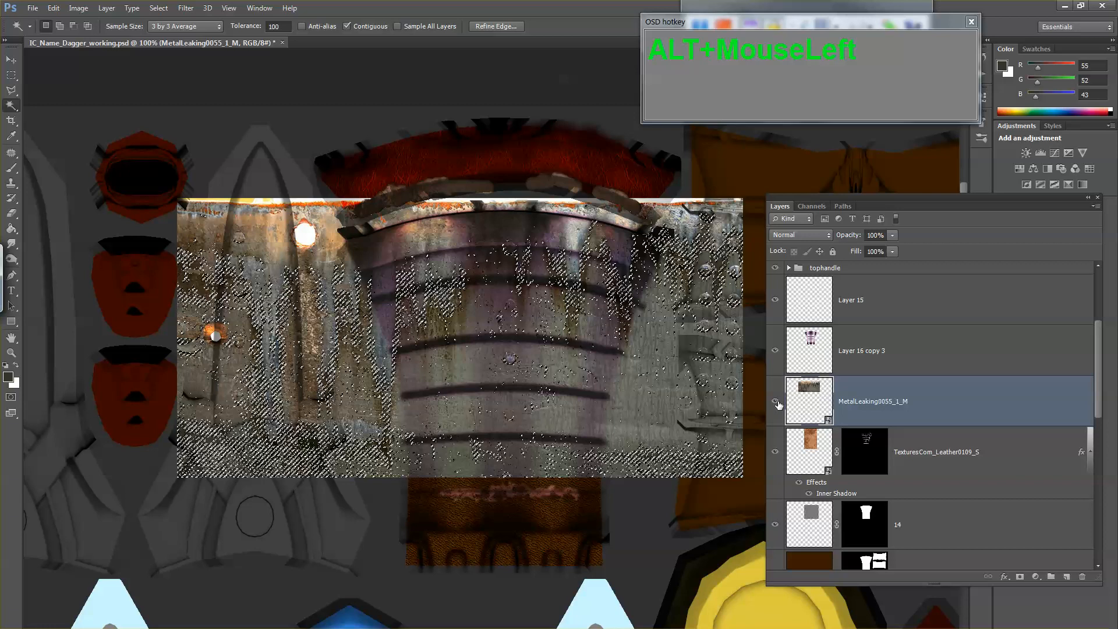
left_click(774, 401)
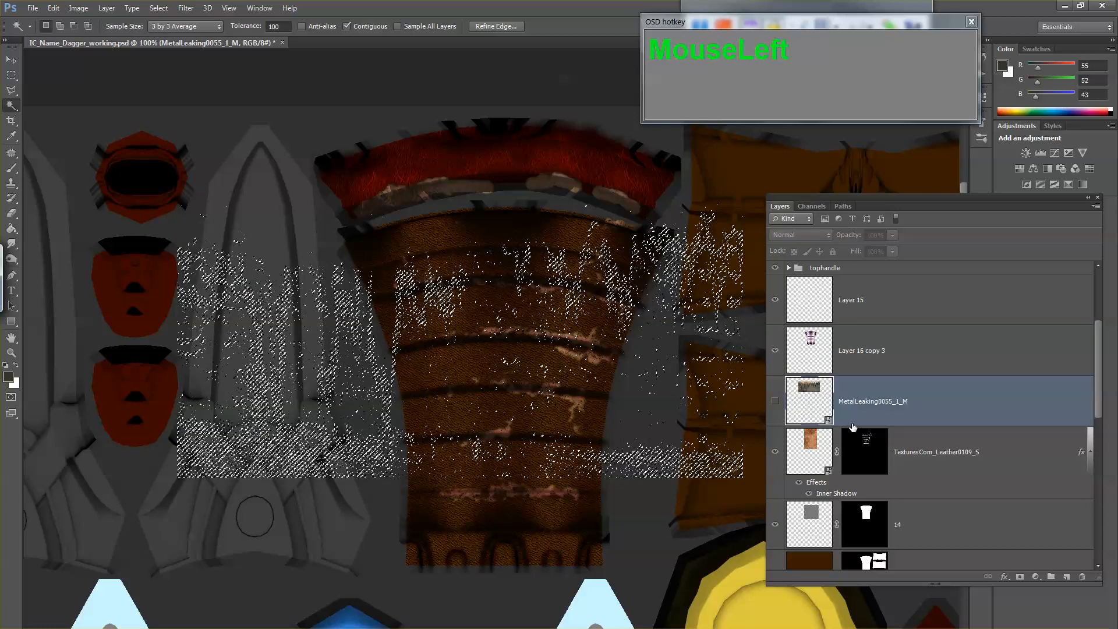
left_click(775, 402)
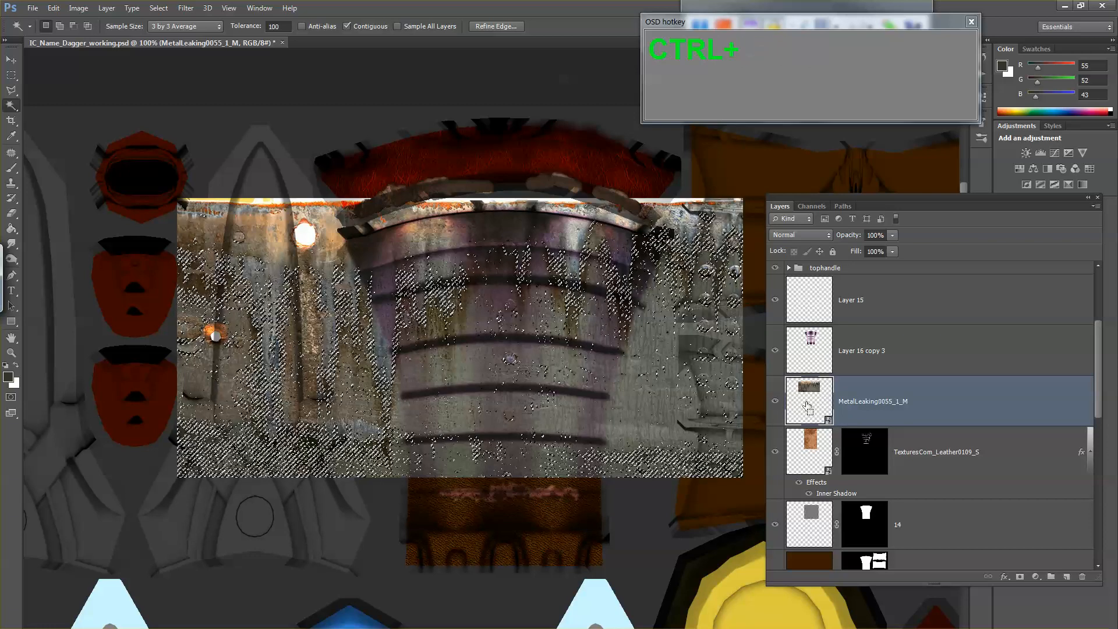
key("ctrl+j")
left_click(776, 449)
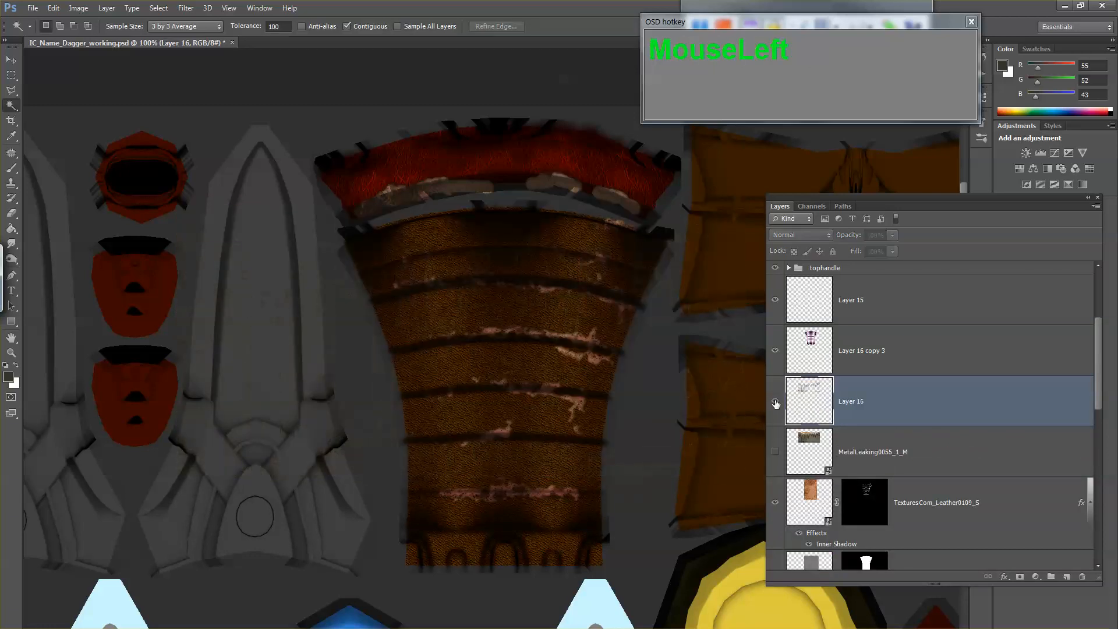
left_click(776, 403)
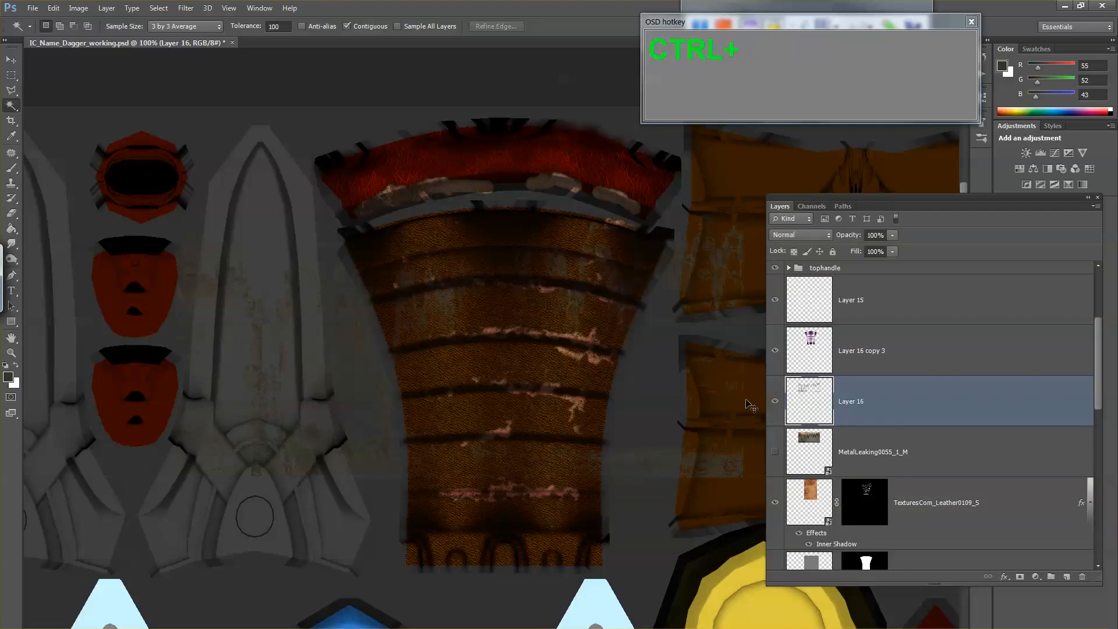
Step: Warp the copied streak layer into an upward arch and pull its lower corners down and inward to follow the handle's taper
key("ctrl+t")
right_click(489, 314)
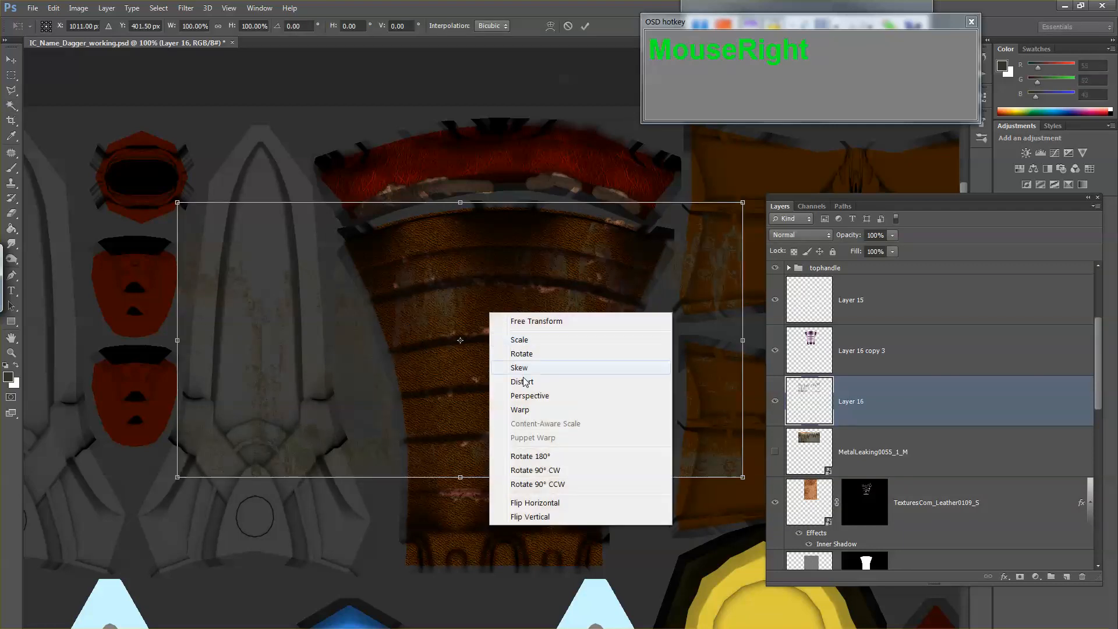
left_click(541, 409)
left_click_drag(457, 338, 460, 297)
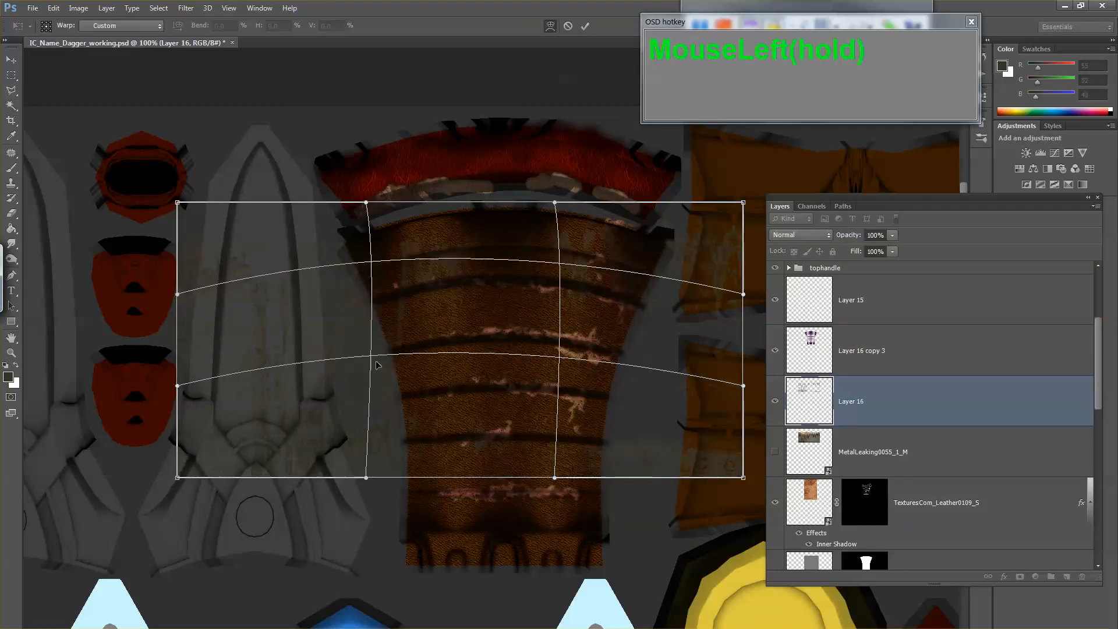
left_click_drag(195, 468, 315, 590)
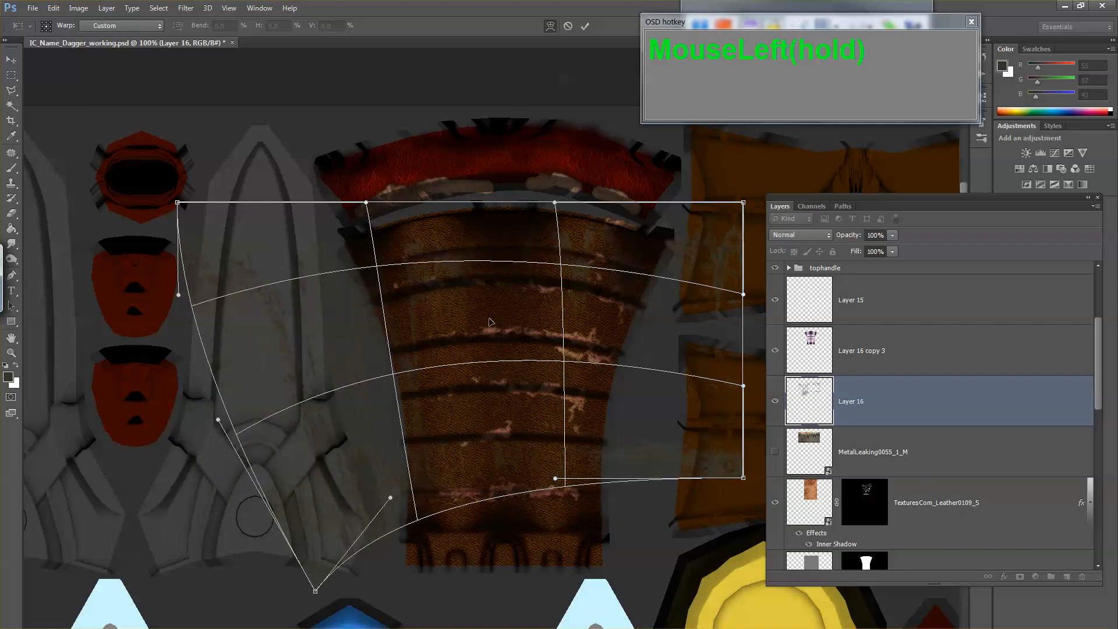
left_click_drag(535, 299, 527, 293)
left_click_drag(735, 462, 654, 525)
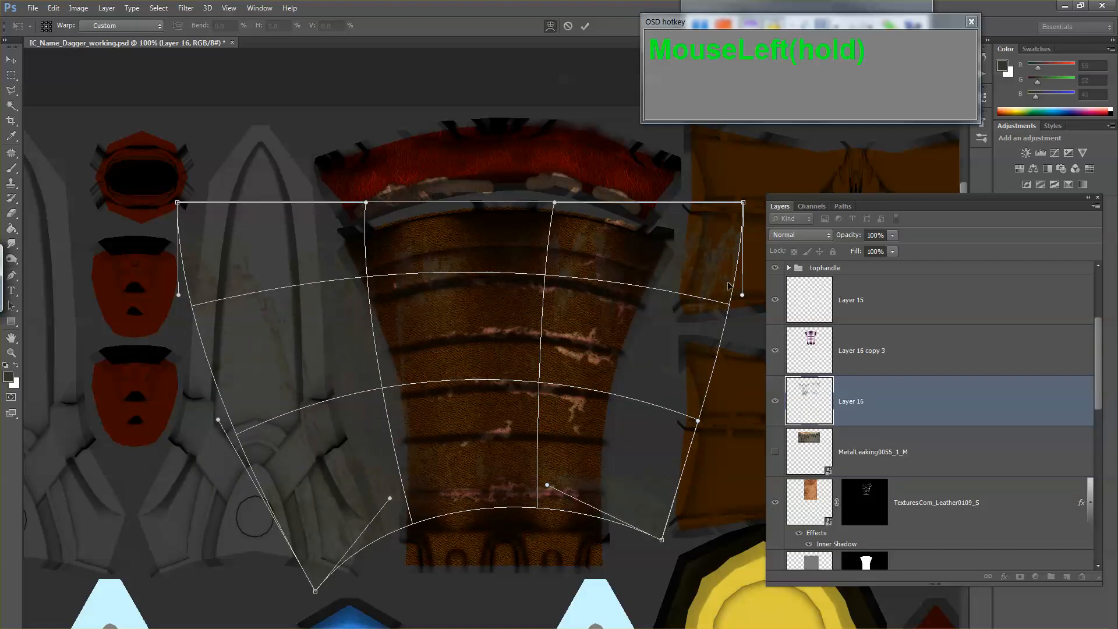
Step: Refine the streak warp by pulling in the upper corner, raising the top edge and narrowing the sides, and apply it
left_click_drag(732, 212, 701, 216)
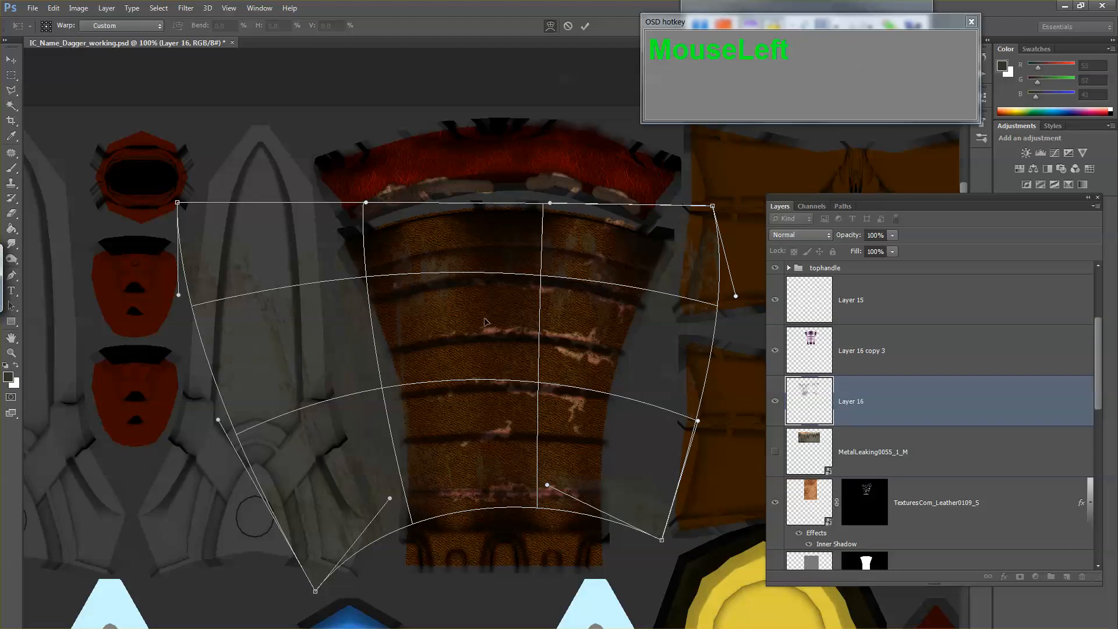
left_click_drag(483, 321, 484, 317)
left_click_drag(474, 250, 465, 217)
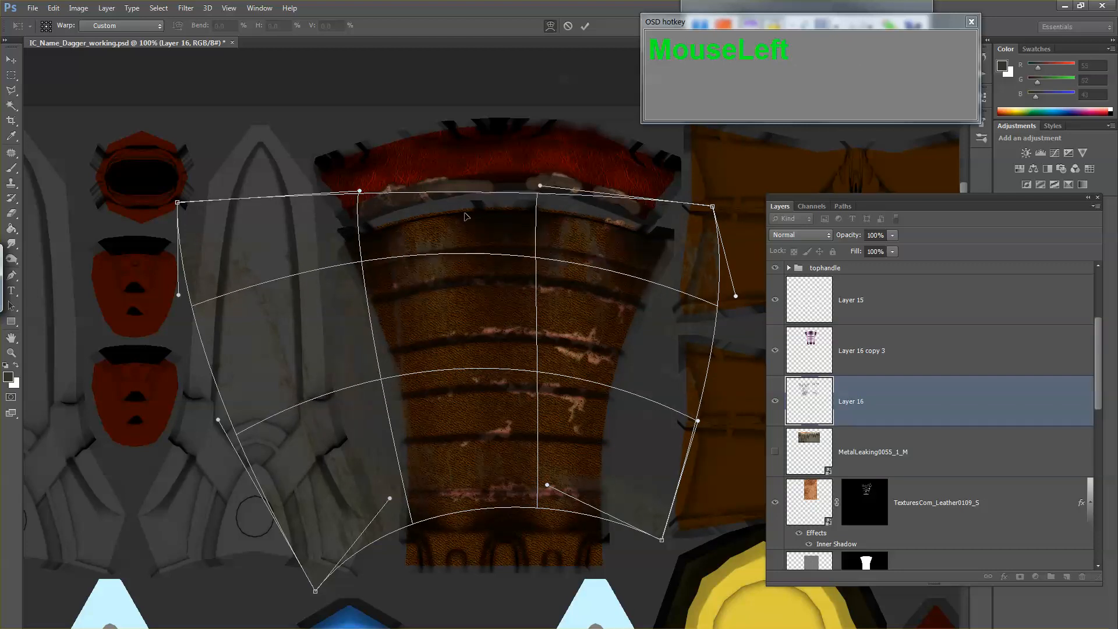
left_click_drag(350, 448, 370, 450)
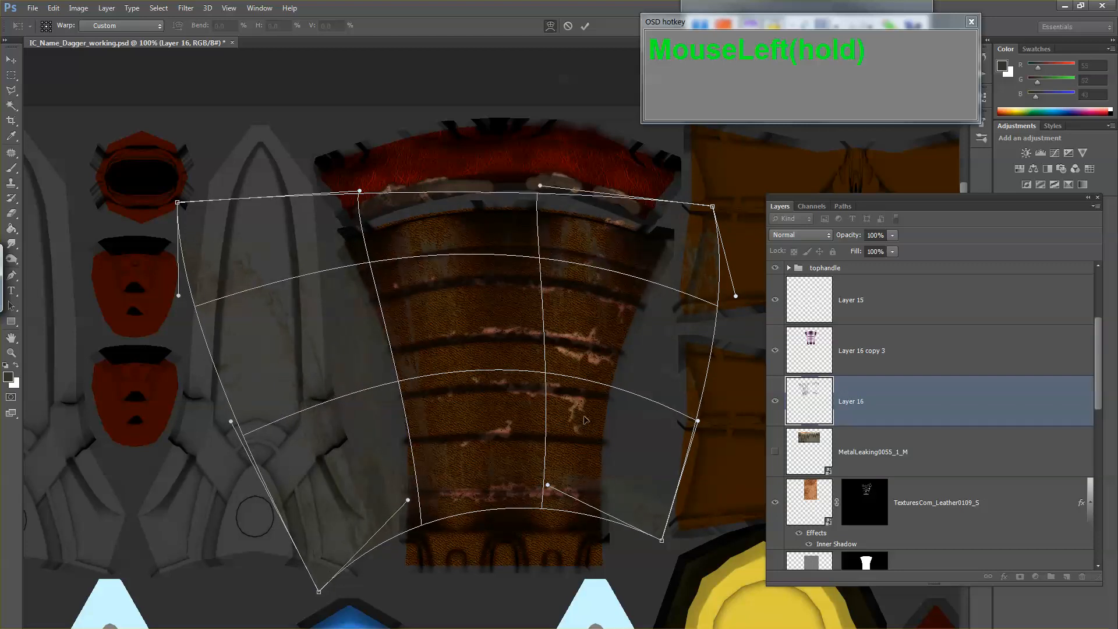
left_click_drag(660, 448, 646, 450)
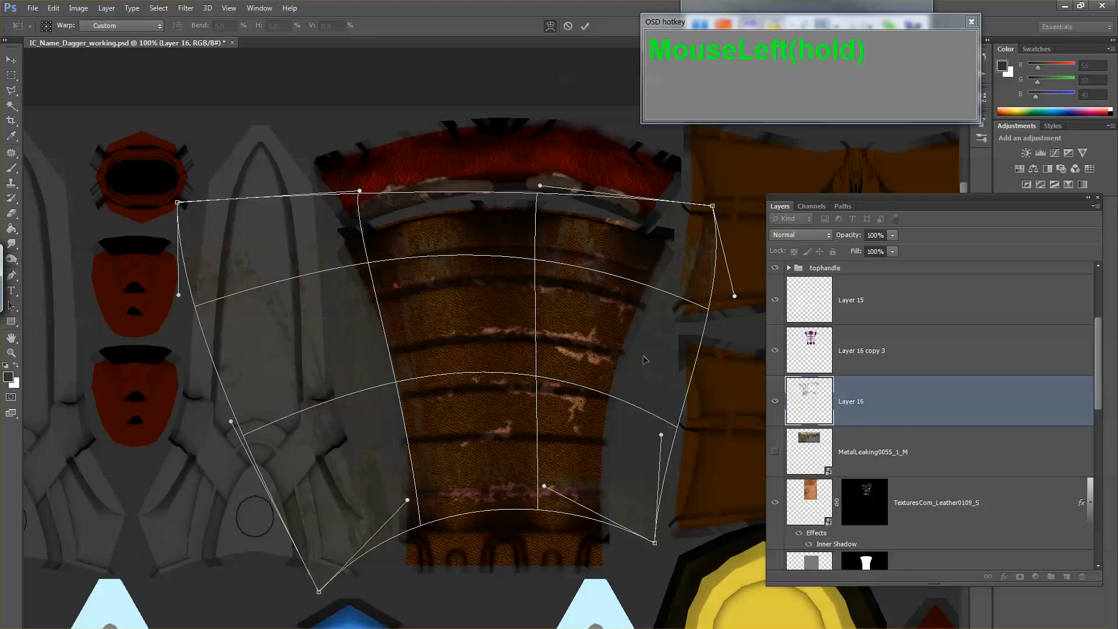
key("Return")
Step: Load the handle shape from layer 14's mask as a selection and add it as a mask to the streak layer
scroll(880, 497, "down", 1)
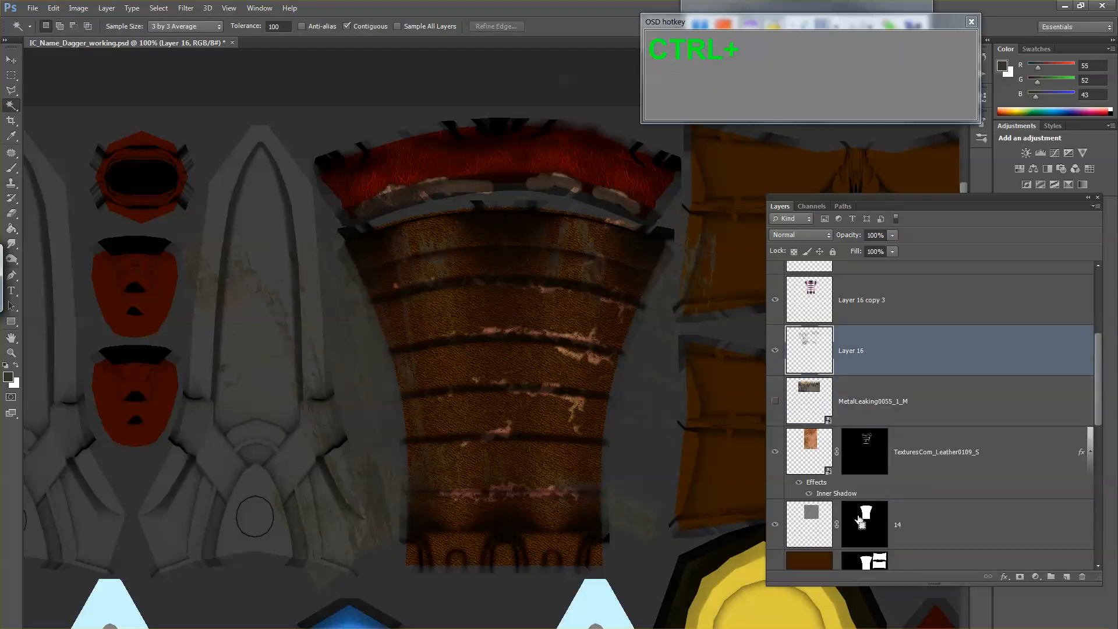
left_click(869, 515, "ctrl")
left_click(820, 366)
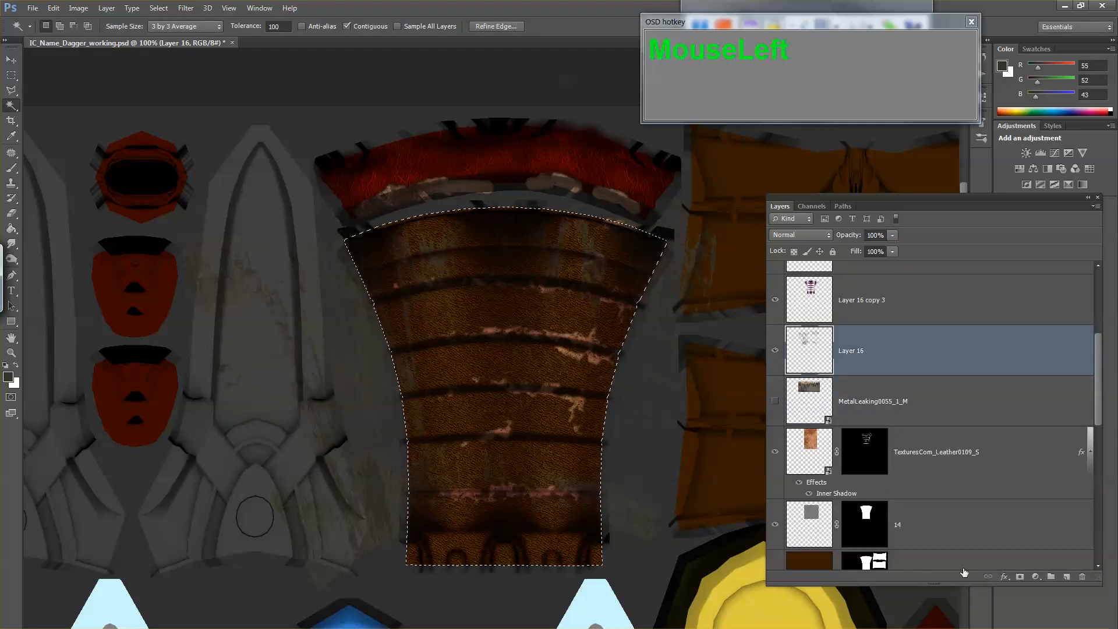
left_click(1020, 577)
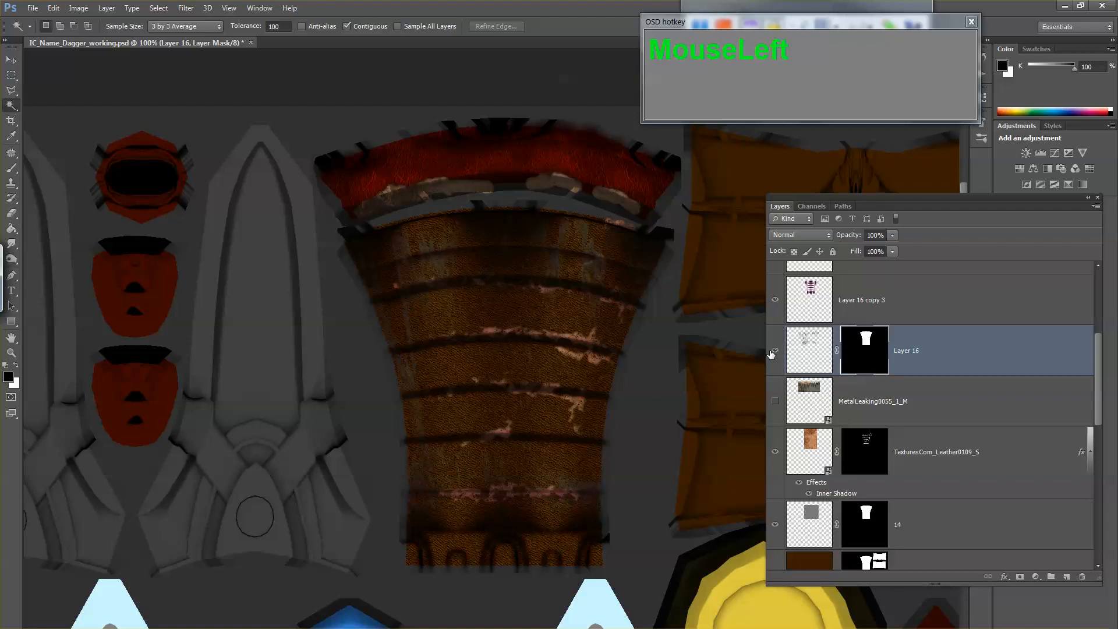
Step: Set the blend mode of the grime streak layer, Layer 16, to Multiply
left_click(807, 354)
left_click(812, 236)
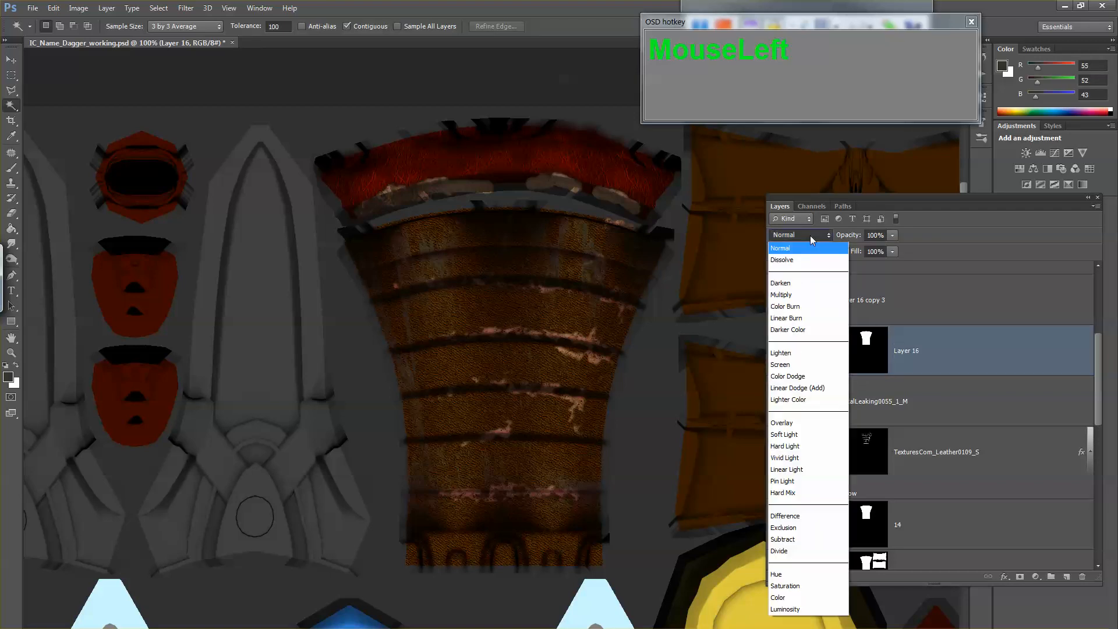
left_click(804, 294)
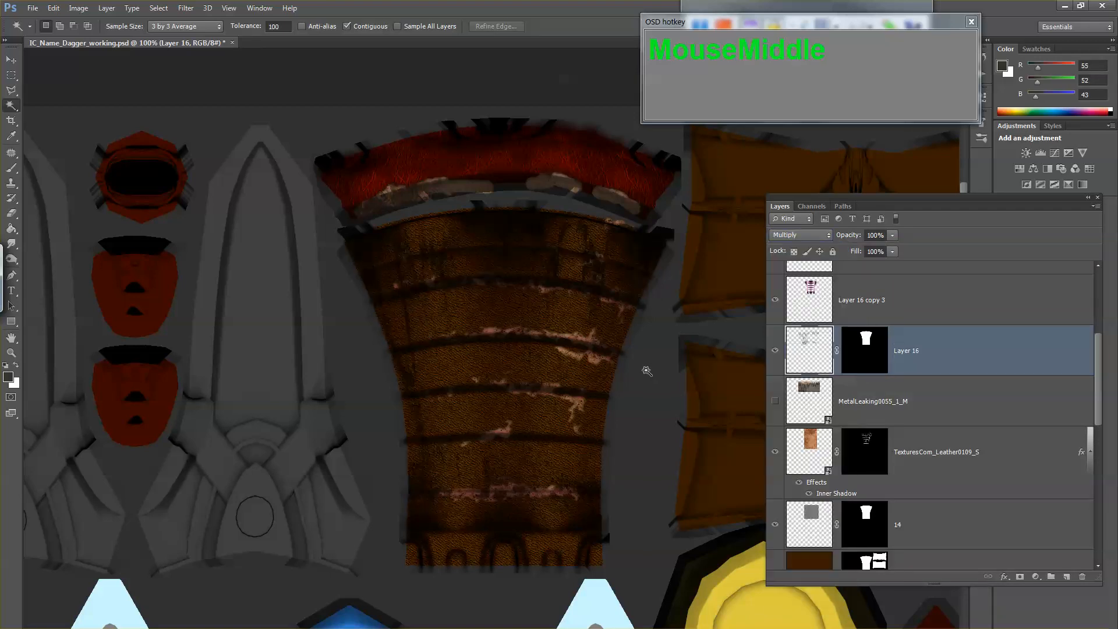
Step: Save a Targa copy of the texture over the existing IC_Name_Dagger_diffuse.tga and accept the overwrite and Targa options
key("ctrl+shift+s")
key("Tab")
key("t")
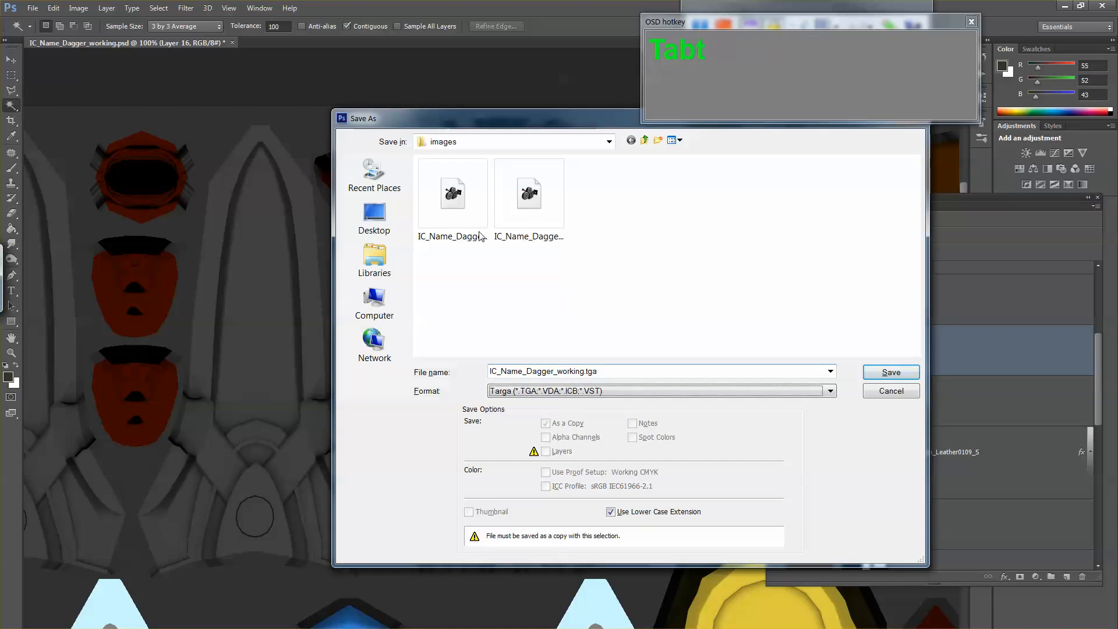
double_click(452, 196)
left_click(512, 255)
left_click(582, 254)
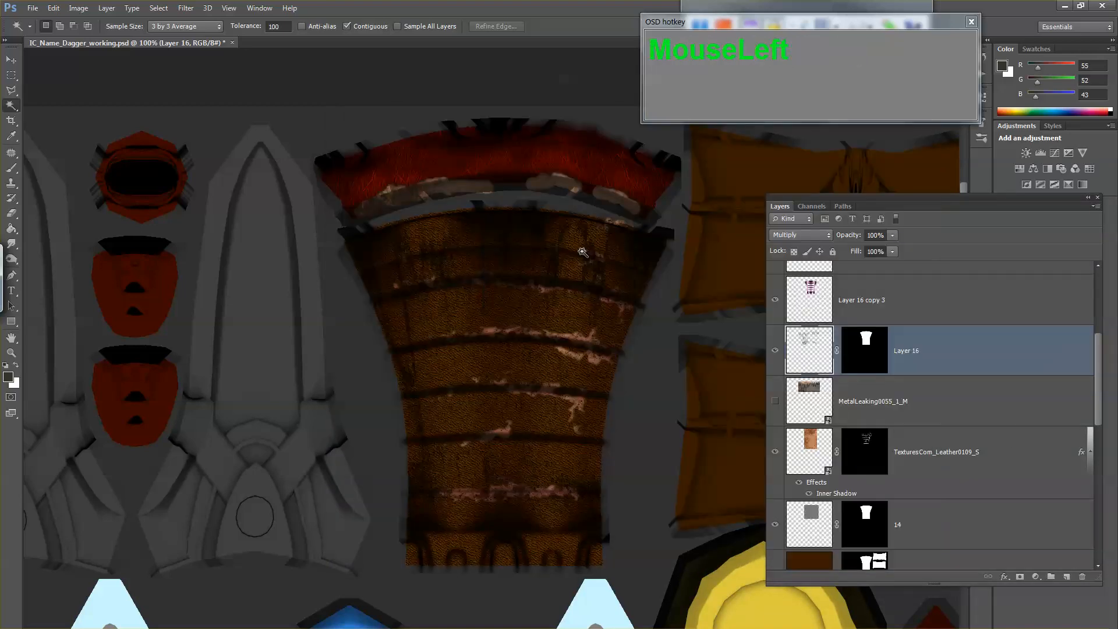
Step: Switch to Maya, reload the IC_Name_Dagger_diffuse.tga file texture on the handle's material, inspect the whole dagger and return to Photoshop
key("alt+Tab")
key("alt+Tab")
left_click(431, 367)
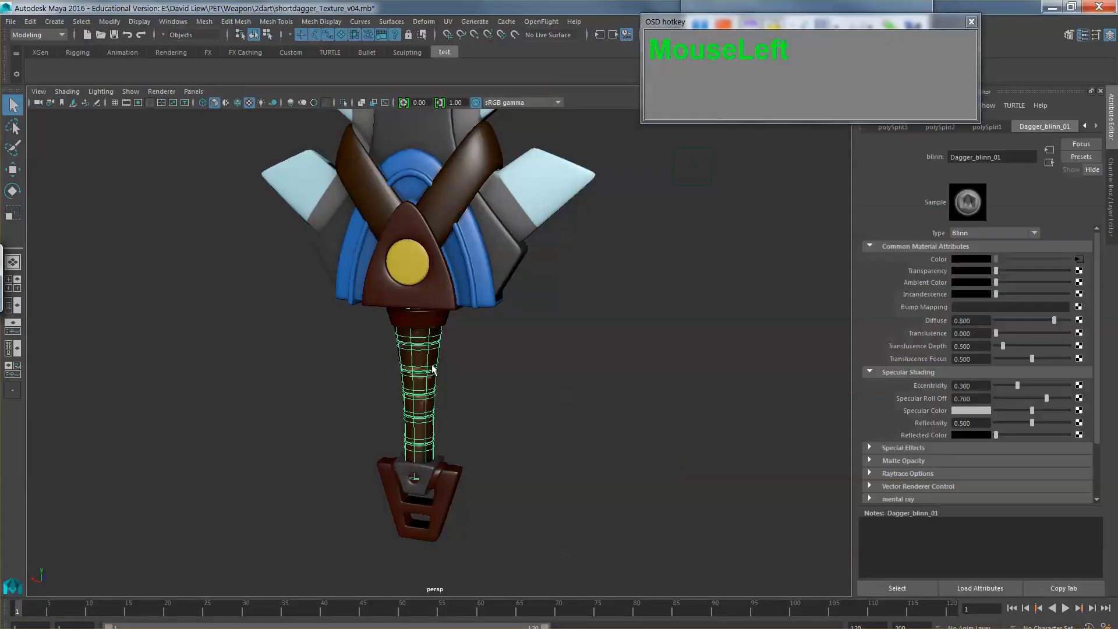
left_click(1078, 260)
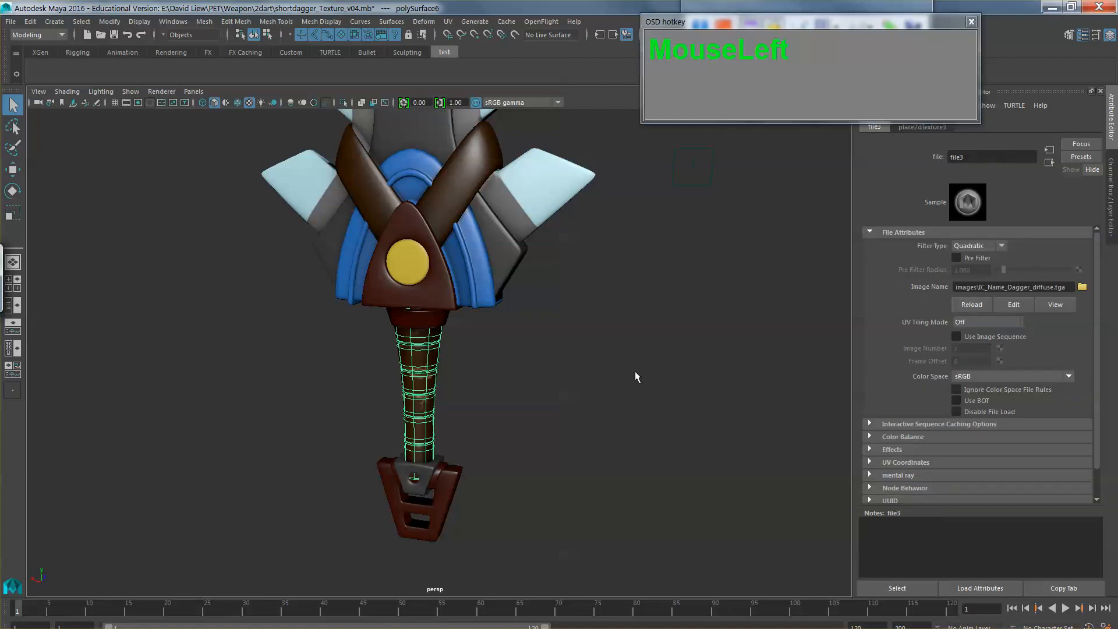
left_click(611, 380)
left_click_drag(594, 380, 528, 329)
mouse_move(552, 430)
left_mouse_down()
mouse_move(624, 435)
mouse_move(554, 336)
mouse_move(549, 309)
mouse_move(539, 407)
mouse_move(547, 419)
mouse_move(541, 373)
mouse_move(559, 372)
mouse_move(559, 419)
left_mouse_up()
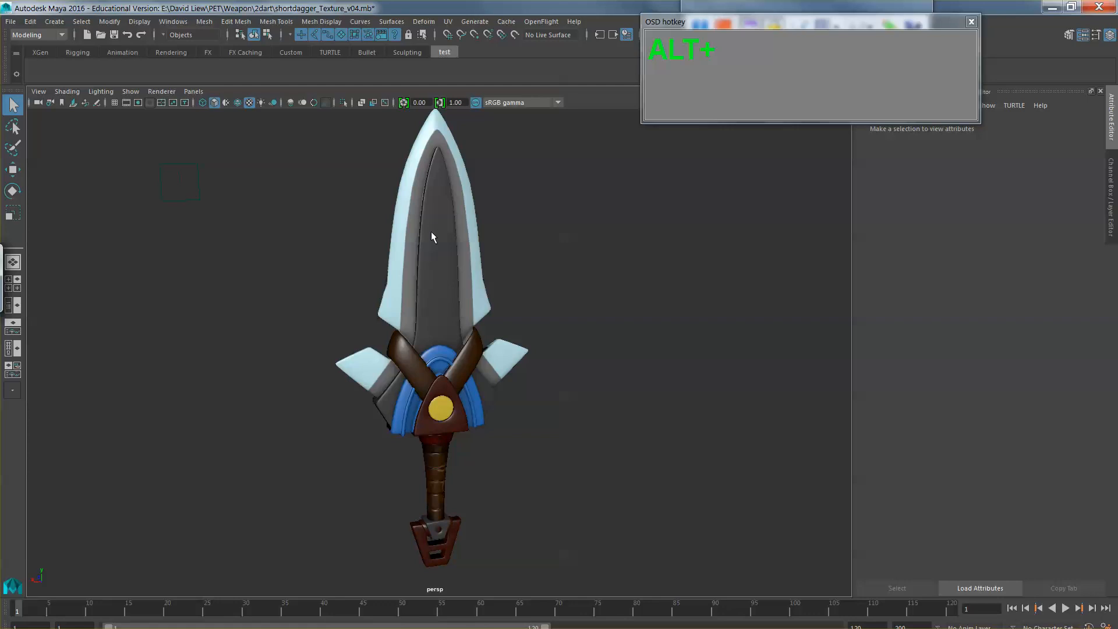
key("alt+Tab")
Step: Try shifting the hue of Layer 2's brown base color with Hue/Saturation
scroll(882, 446, "down", 4)
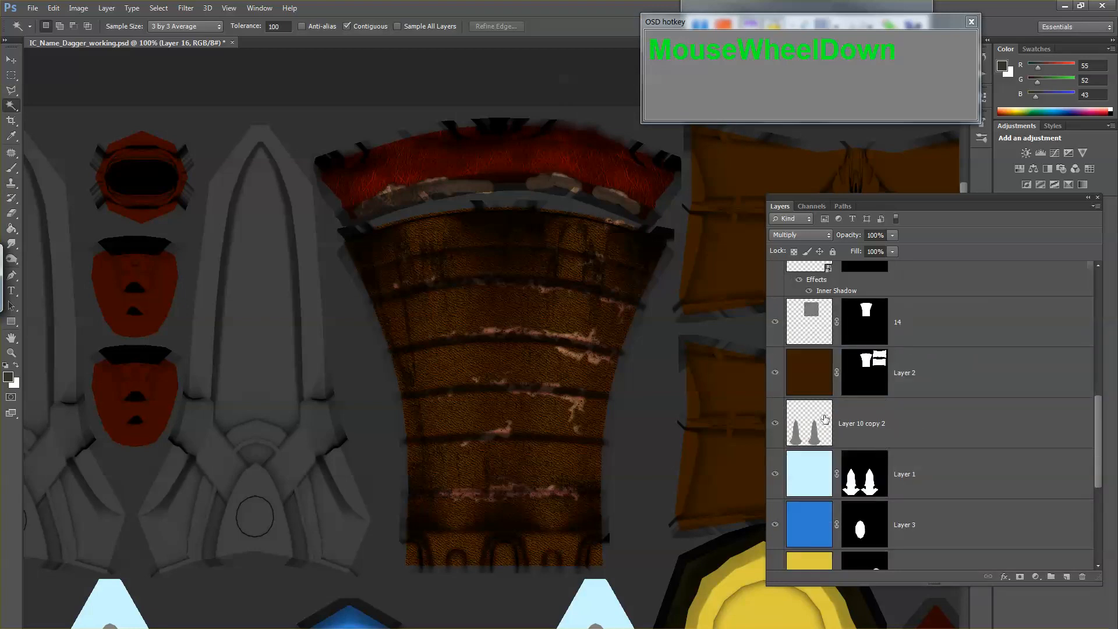
left_click(775, 377)
left_click(775, 378)
left_click(799, 386)
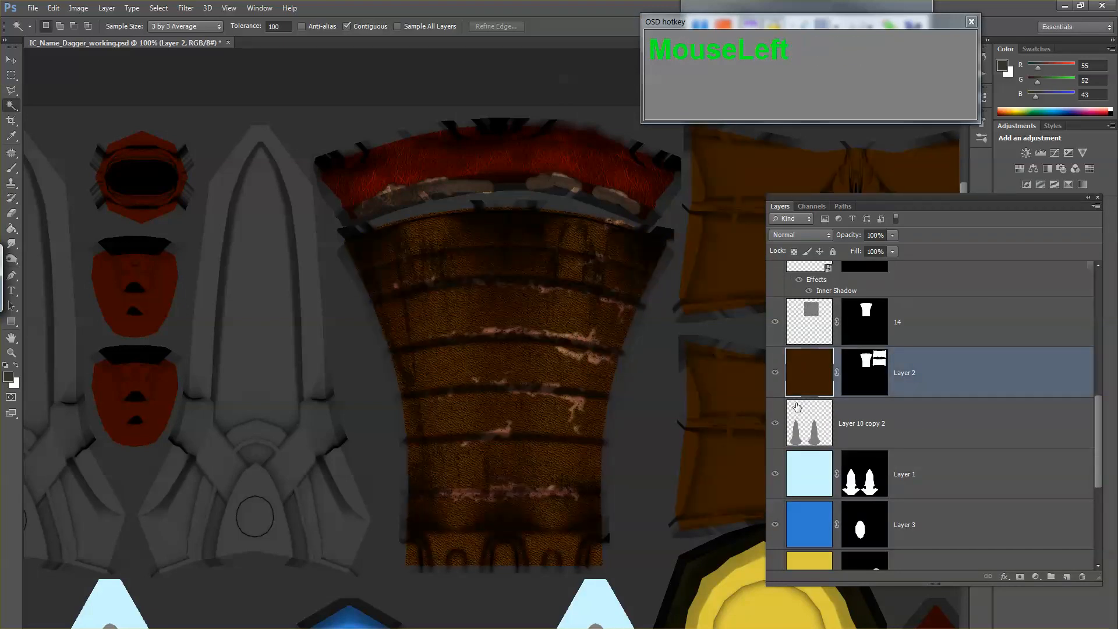
key("ctrl+u")
mouse_move(766, 254)
left_mouse_down()
mouse_move(742, 255)
mouse_move(791, 256)
mouse_move(776, 260)
left_mouse_up()
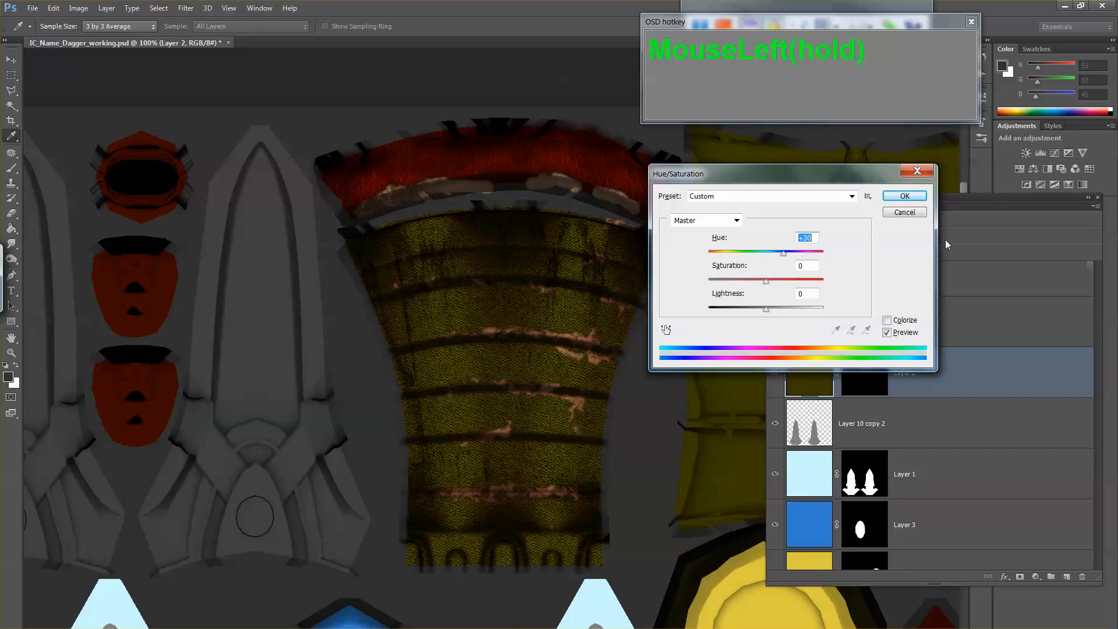
left_click(916, 214)
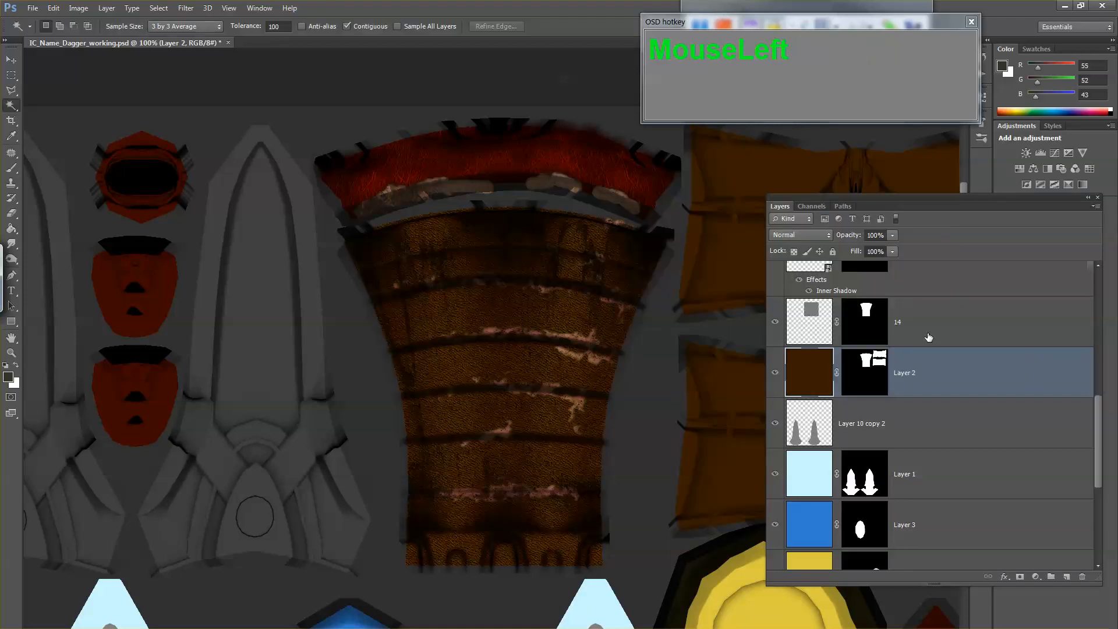
Step: Delete the hidden MetalLeaking0055_1_M layer and compare the handle with the TexturesCom_Leather0109_S layer off and on
scroll(927, 360, "up", 2)
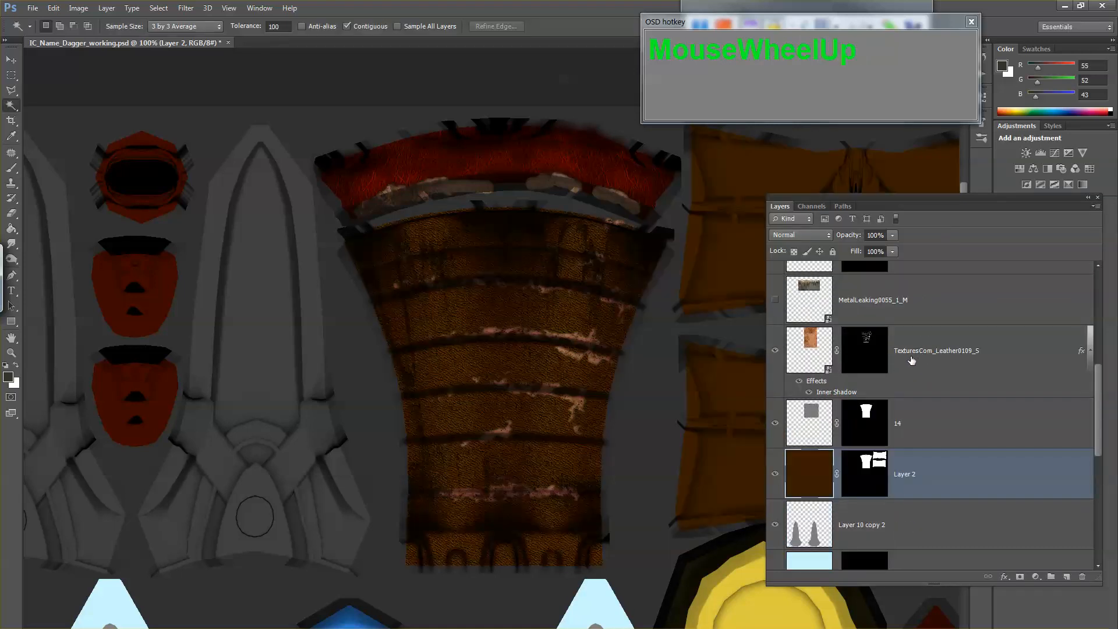
scroll(801, 351, "up", 1)
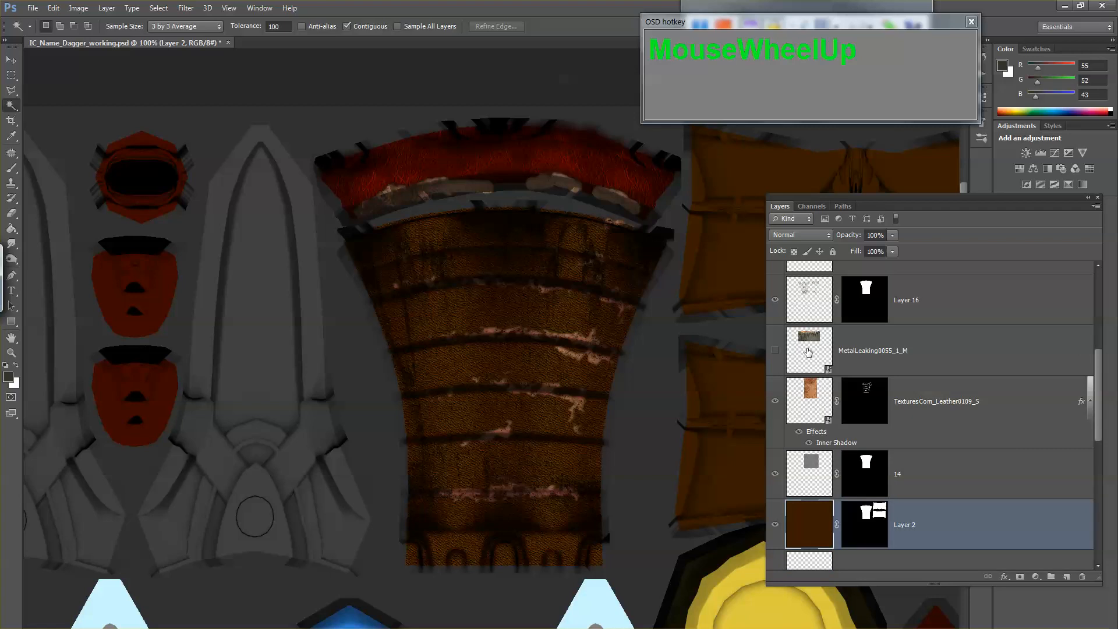
left_click(809, 352)
left_click(776, 351)
left_click(775, 351)
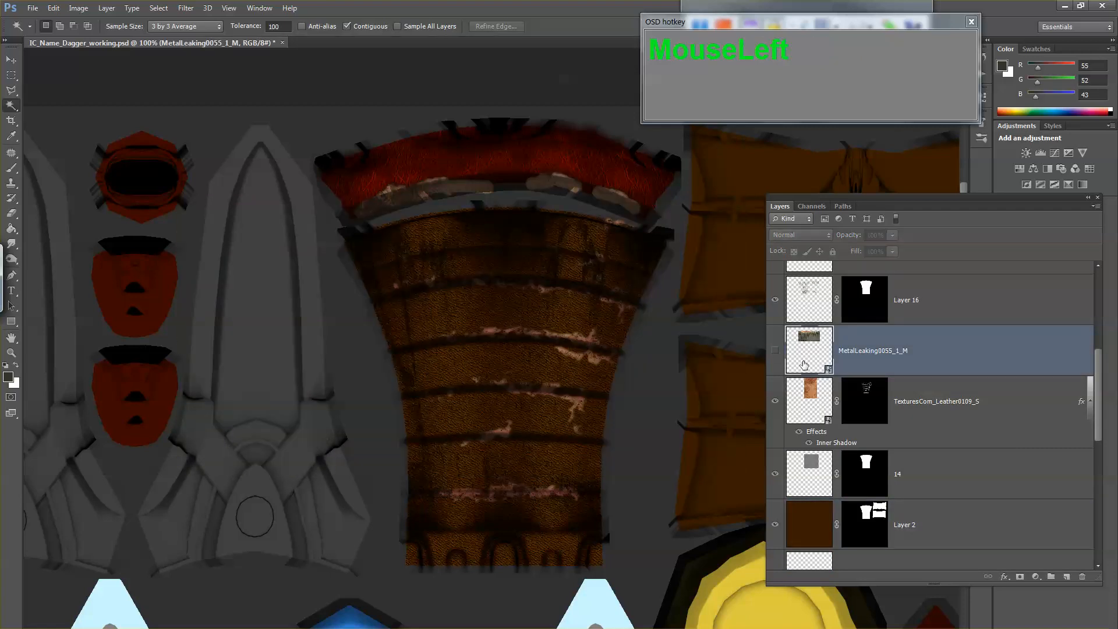
key("Delete")
left_click(775, 351)
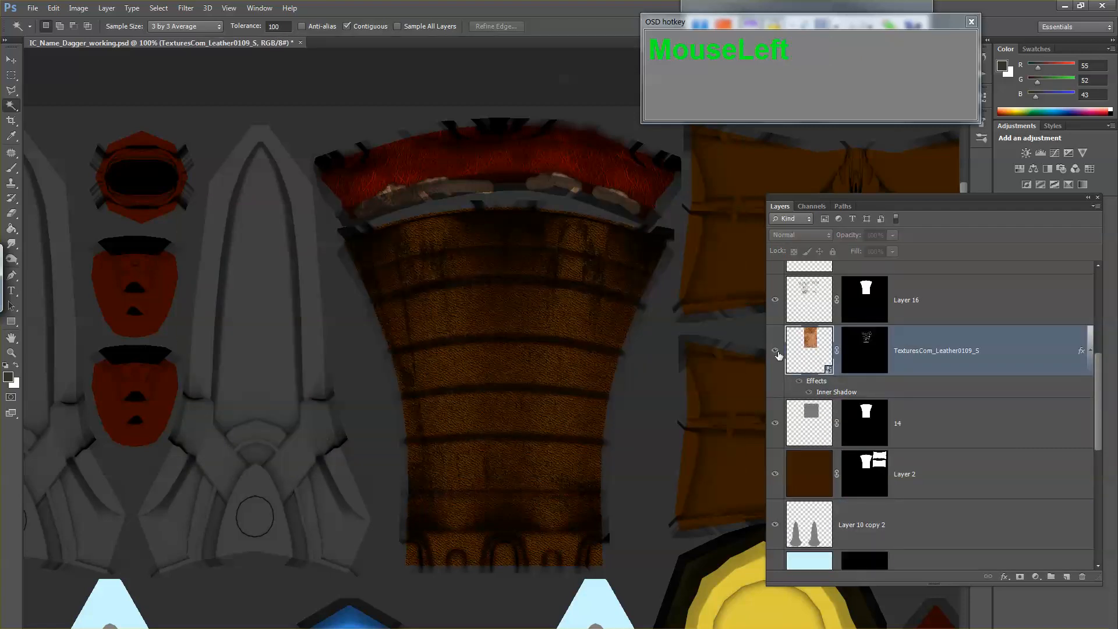
left_click(776, 351)
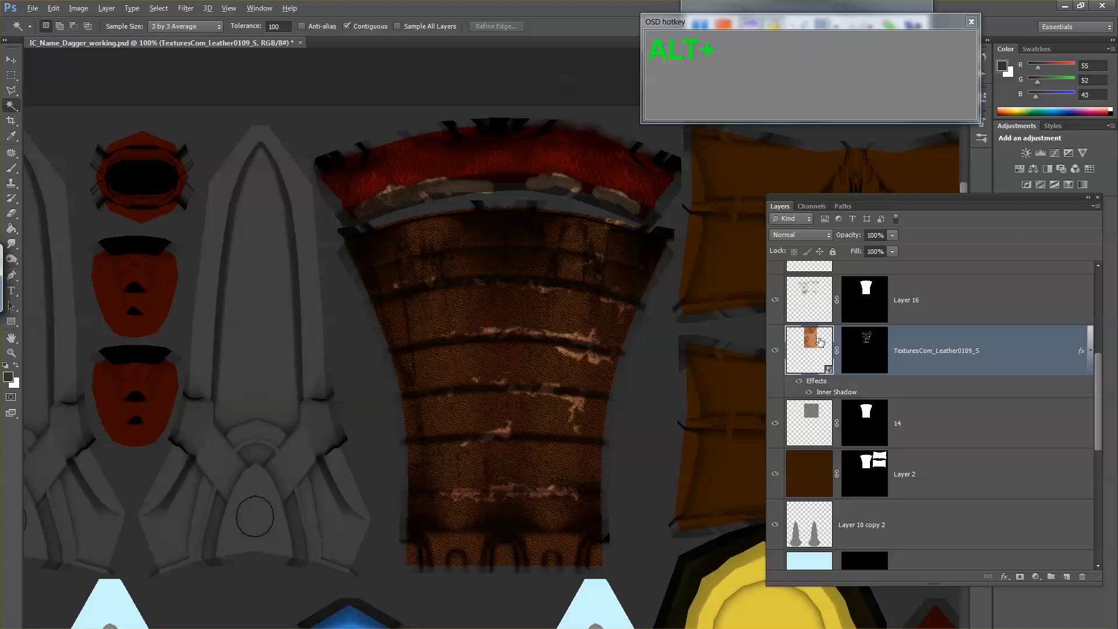
Step: Compare the handle with and without the streaks of Layer 16, and lower that layer's opacity to 64%
key("alt+Tab")
key("alt+Tab")
scroll(800, 326, "up", 1)
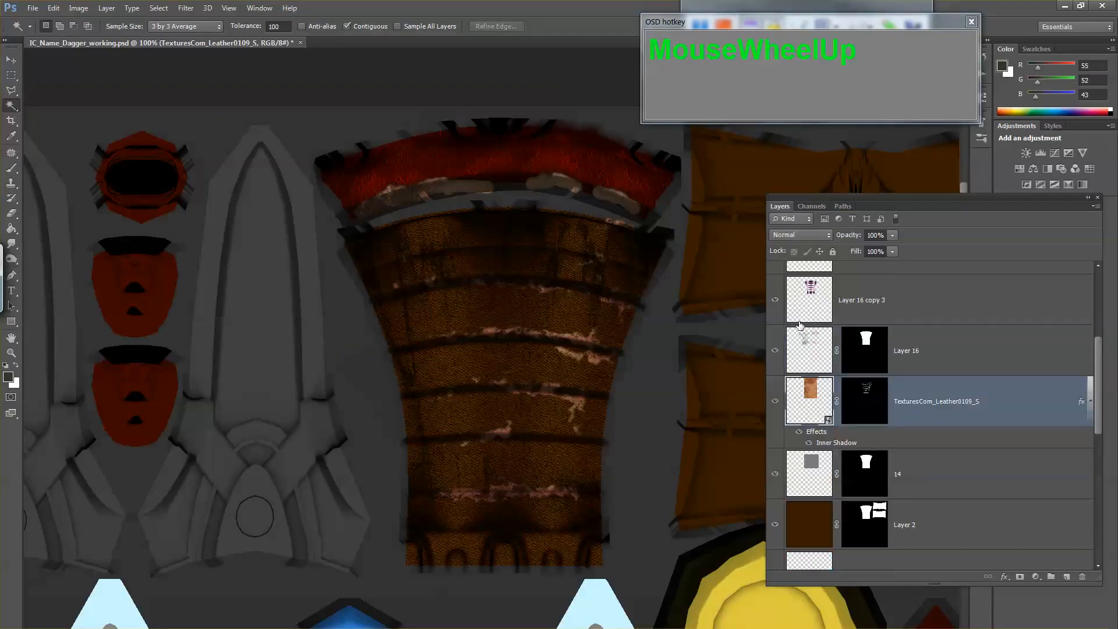
left_click(775, 351)
left_click(775, 351)
left_click(799, 348)
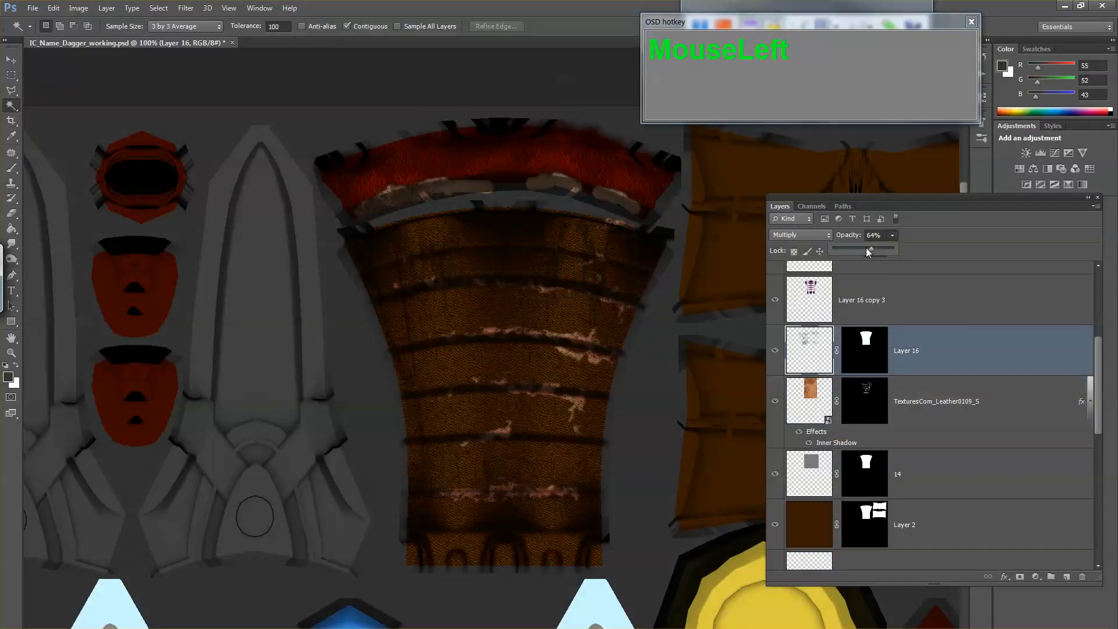
left_click(824, 351)
Step: Check whether Layer 15 contributes anything by toggling its visibility, and delete this empty layer
left_click(821, 418)
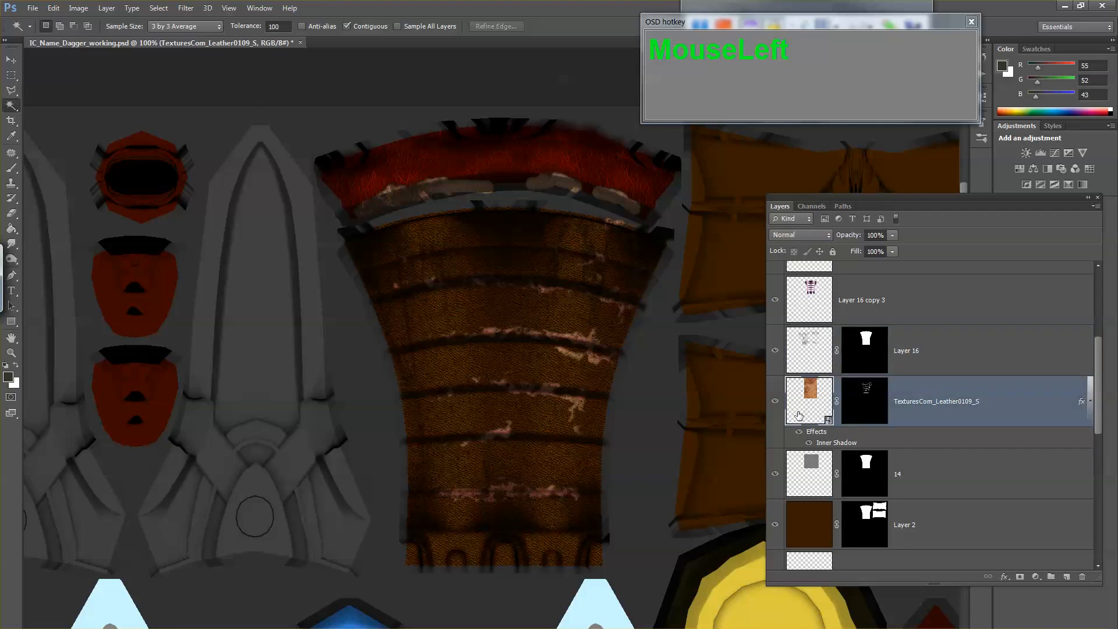
scroll(803, 413, "down", 2)
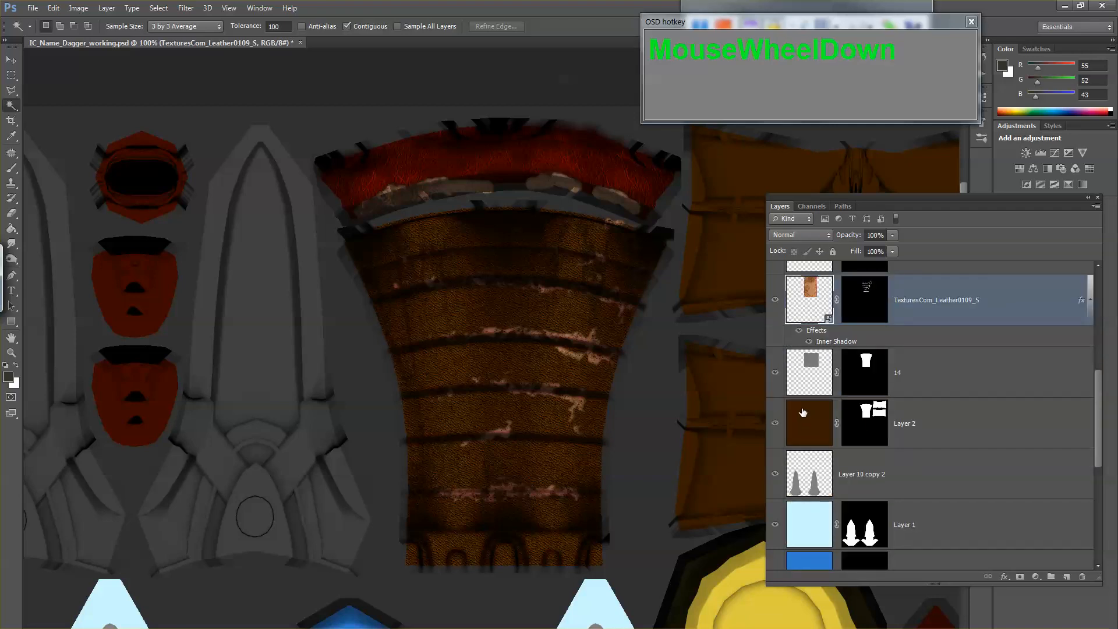
scroll(804, 415, "up", 1)
left_click(803, 419)
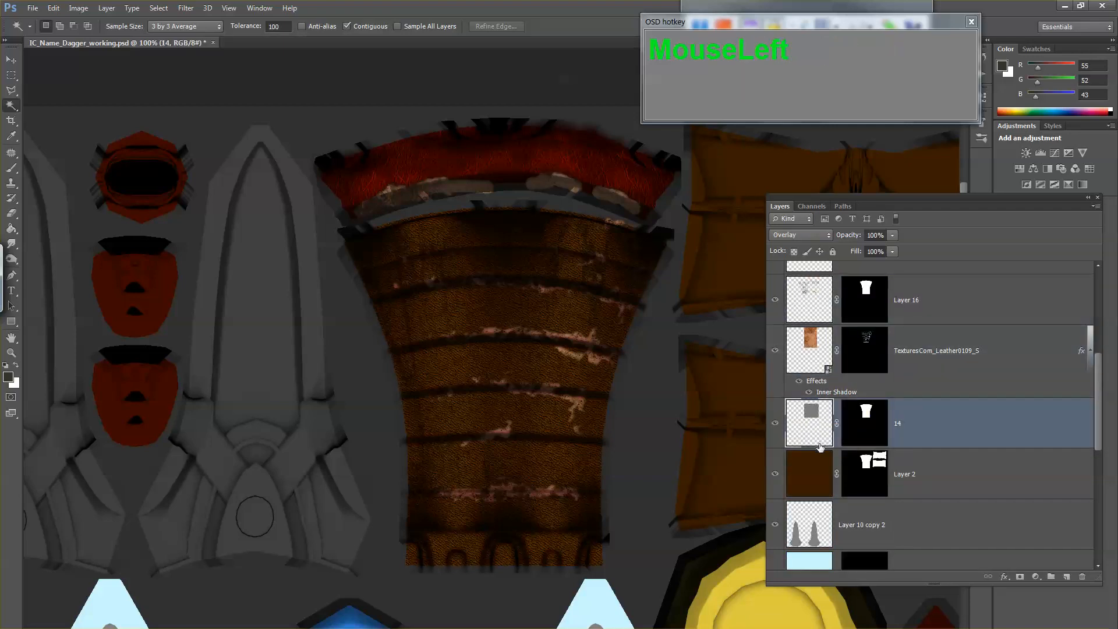
scroll(813, 428, "up", 2)
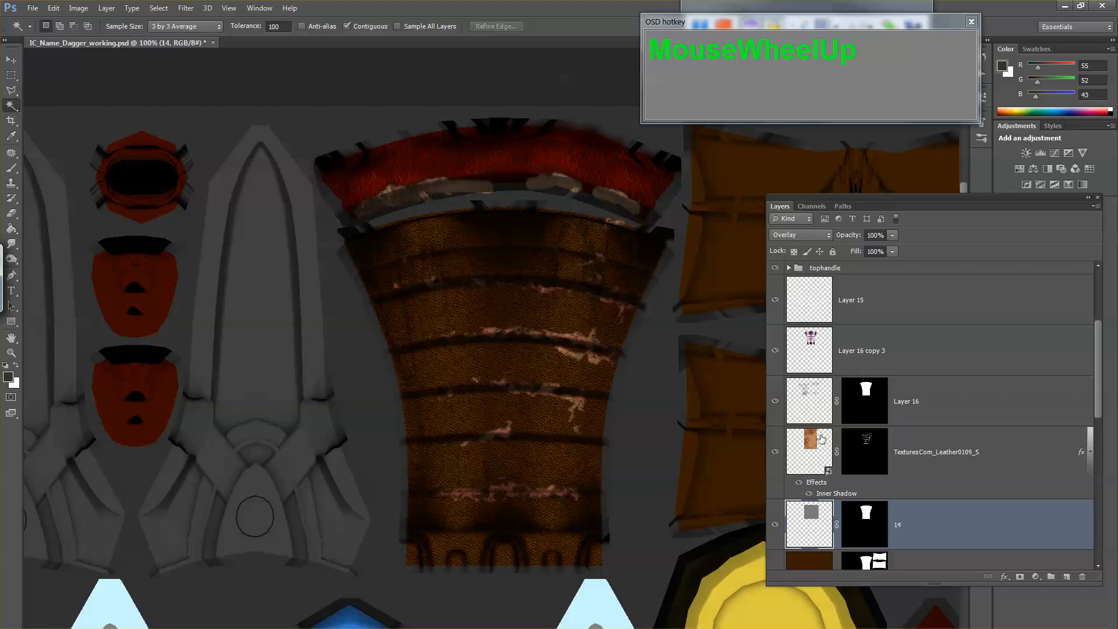
scroll(821, 438, "up", 1)
left_click(811, 352, "shift")
left_click(781, 352)
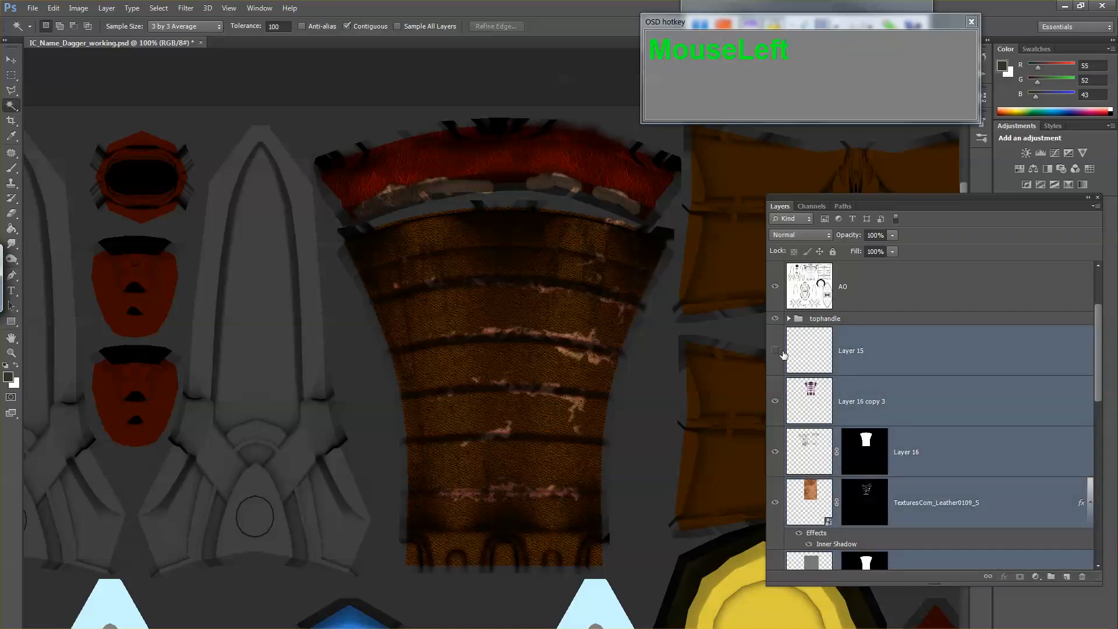
left_click(782, 352)
left_click(810, 351)
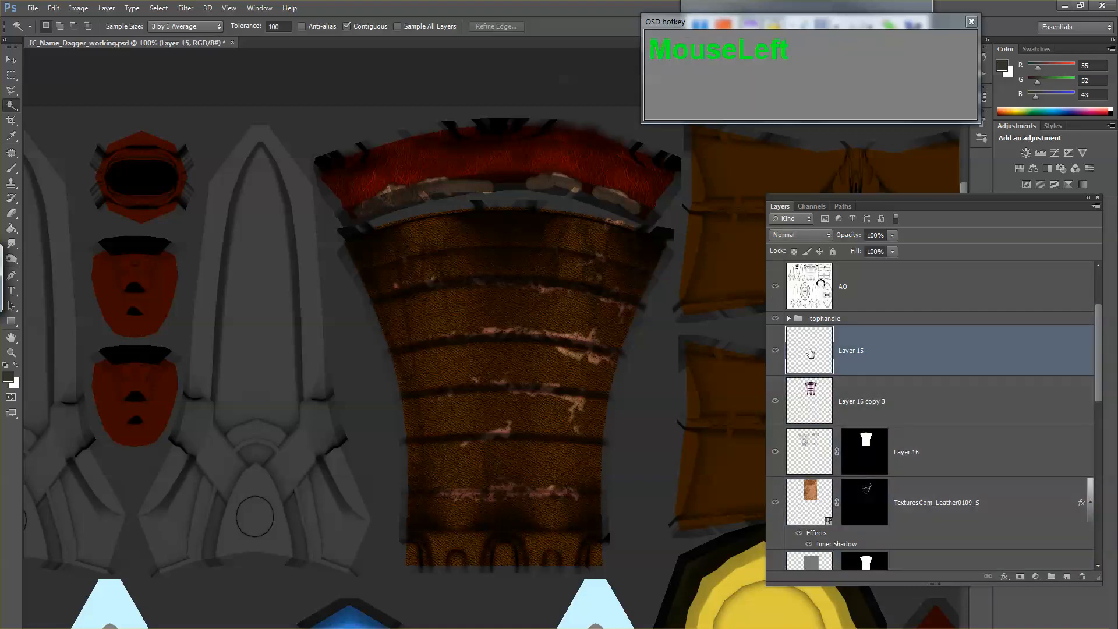
key("ctrl+Delete")
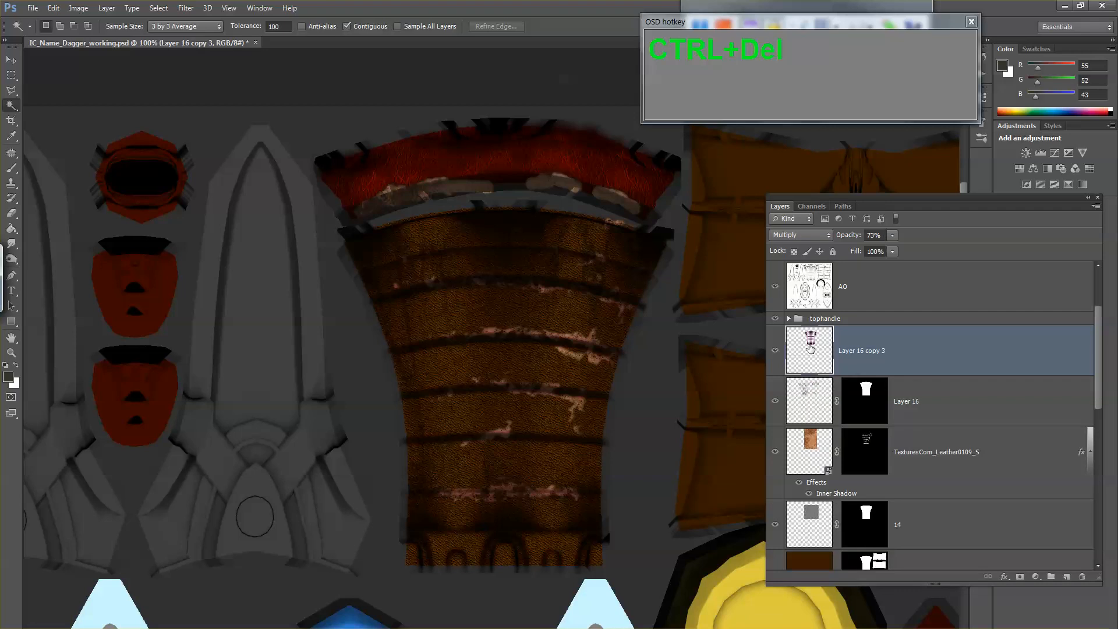
Step: Group the handle's detail layers from Layer 16 copy 3 down to layer 14, leaving Layer 2 outside
left_click(811, 348)
scroll(811, 349, "down", 2)
left_click(813, 473, "shift")
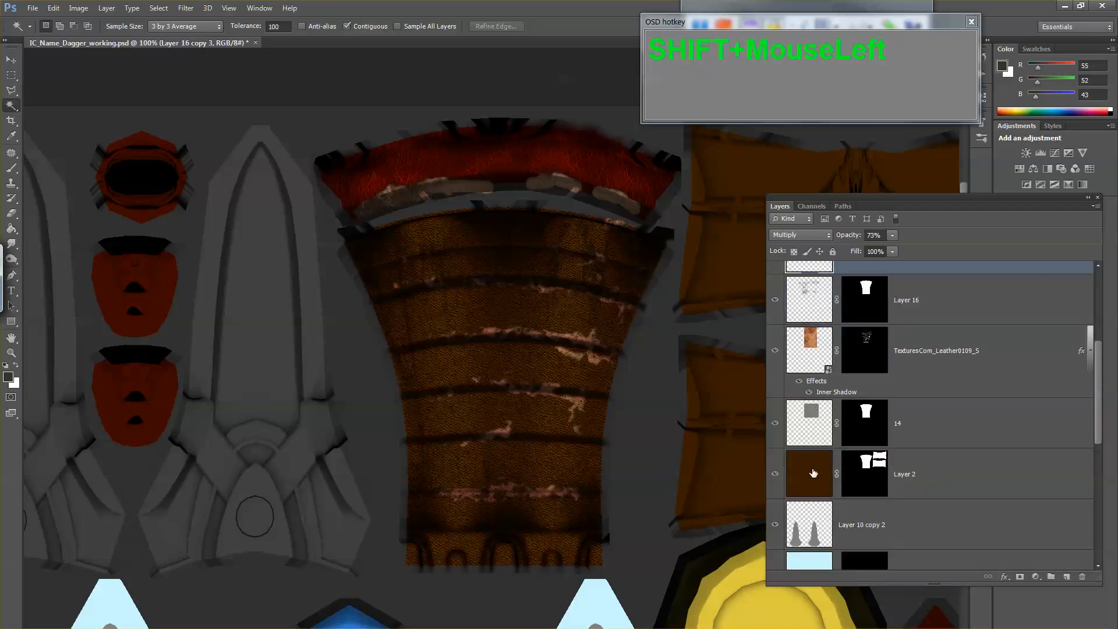
left_click(815, 437, "shift")
key("ctrl+g")
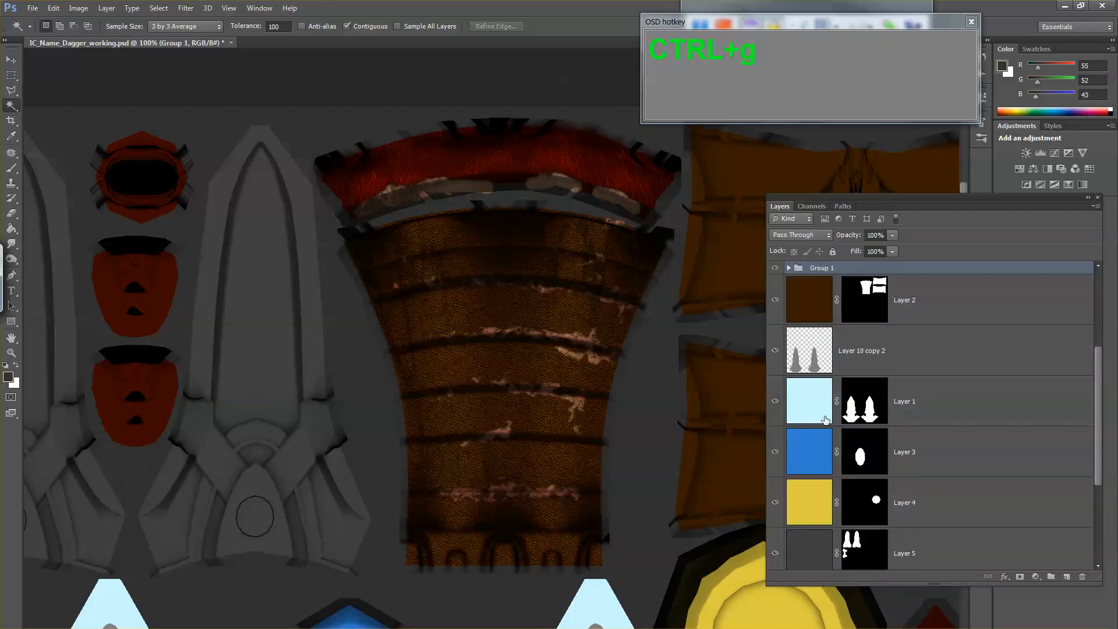
Step: Rename the new layer group as Handle and save the document
scroll(824, 407, "up", 2)
double_click(822, 371)
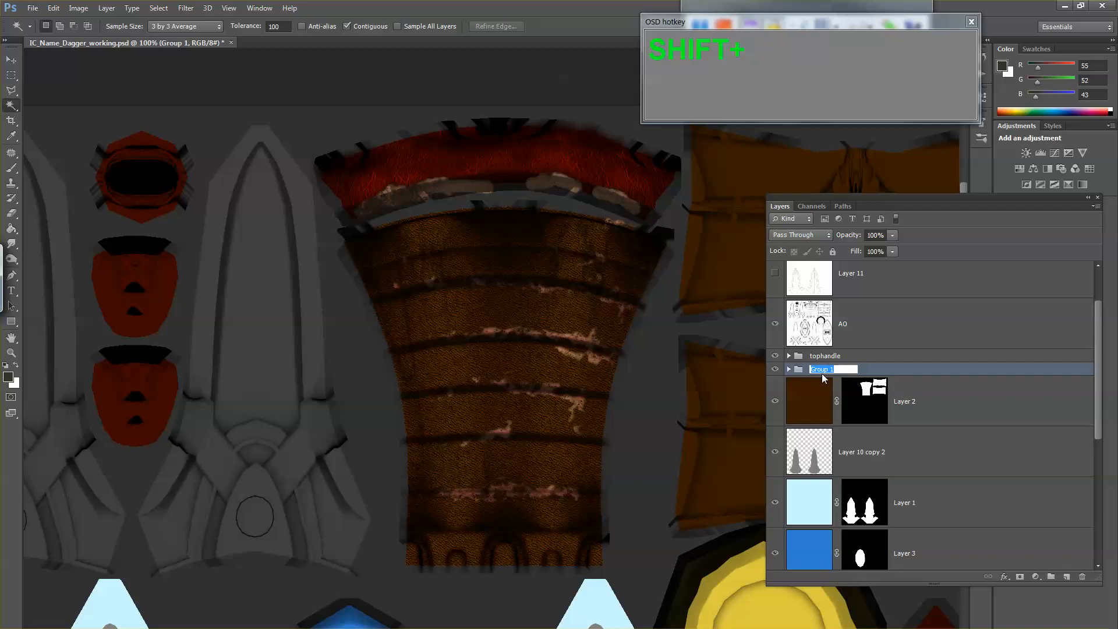
type("Hna")
key("BackSpace")
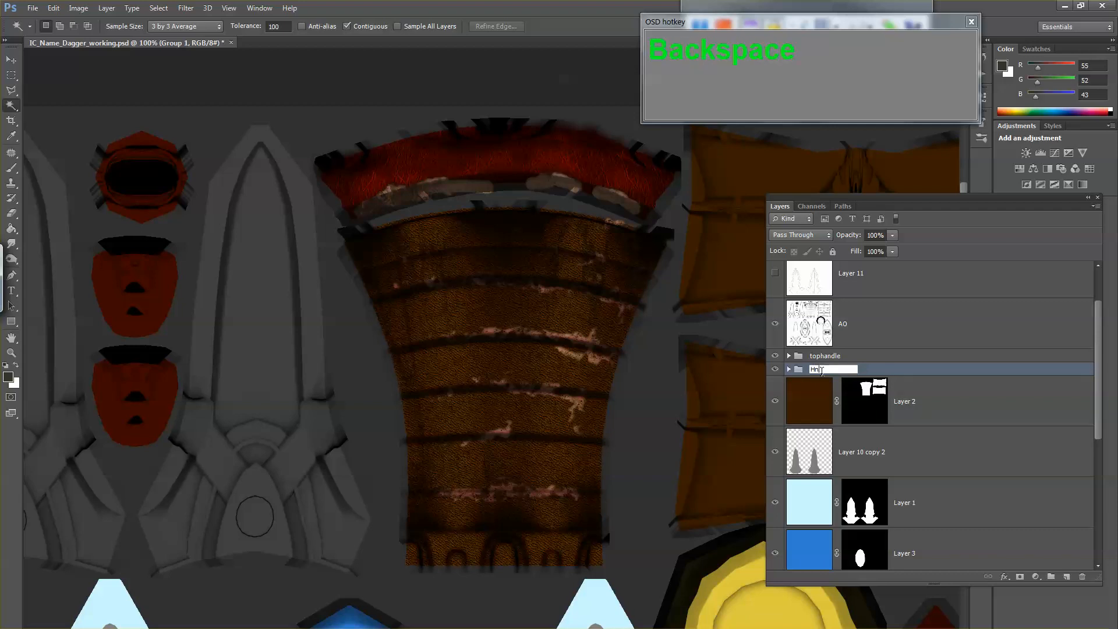
type("andle")
key("Return")
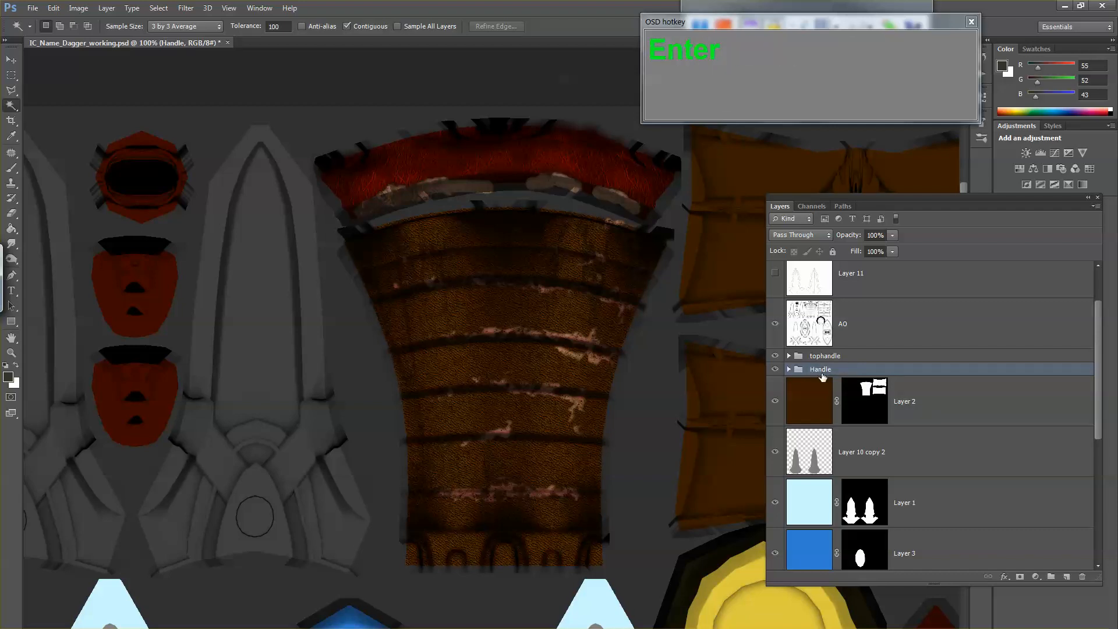
key("ctrl+s")
Step: Examine the contents of the Handle group, including Layer 16 copy 3 and Layer 16, and collapse the group again
left_click(789, 368)
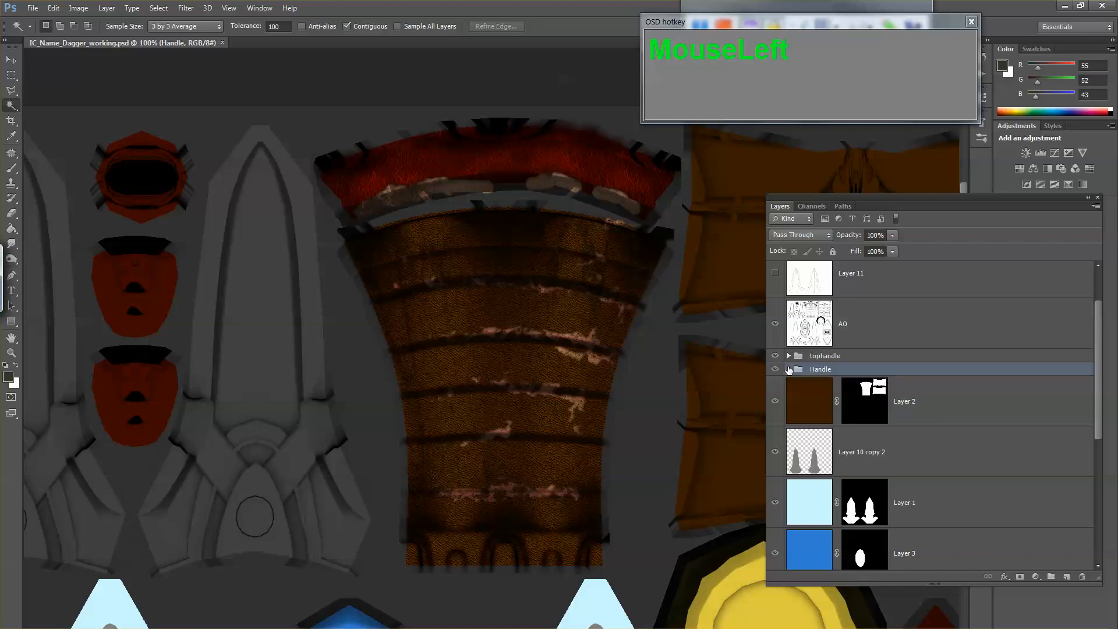
scroll(836, 394, "down", 2)
scroll(837, 394, "up", 2)
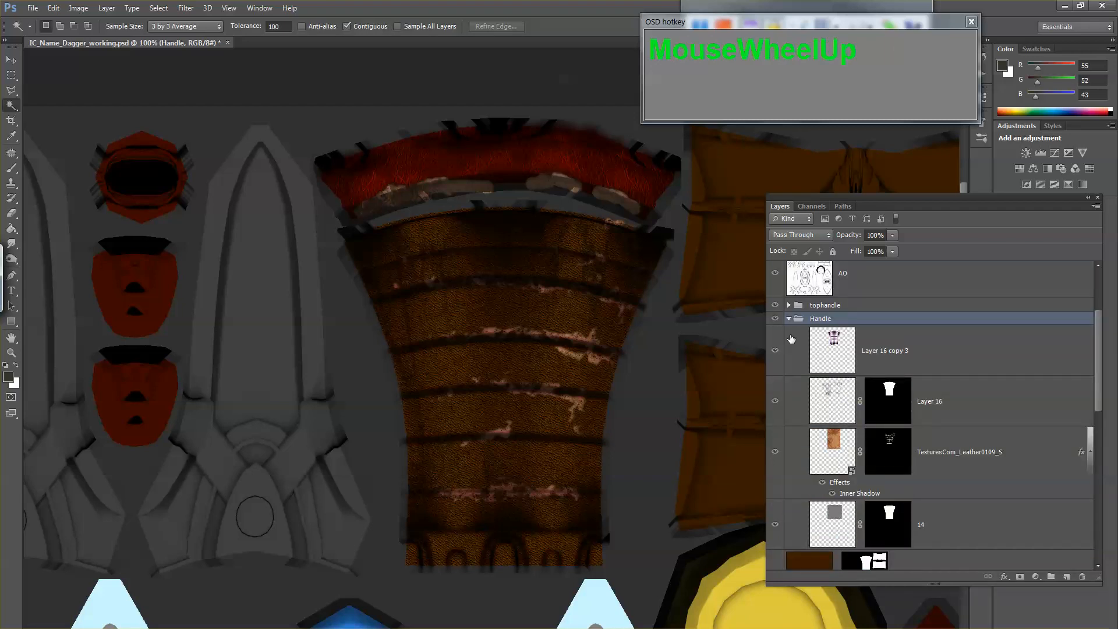
left_click(787, 318)
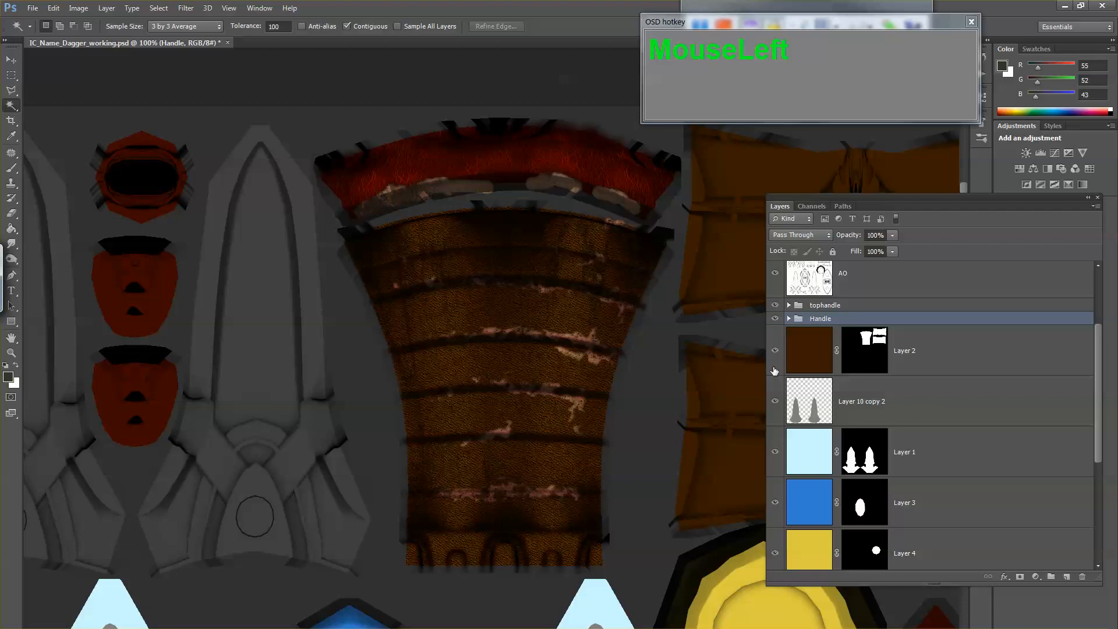
left_click(789, 319)
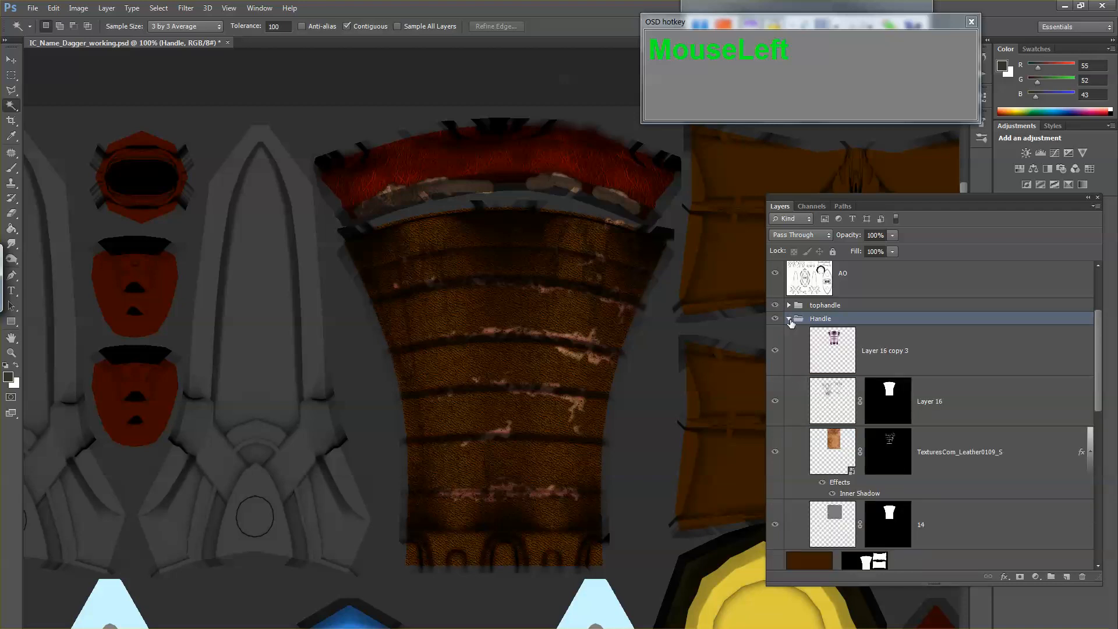
left_click(789, 319)
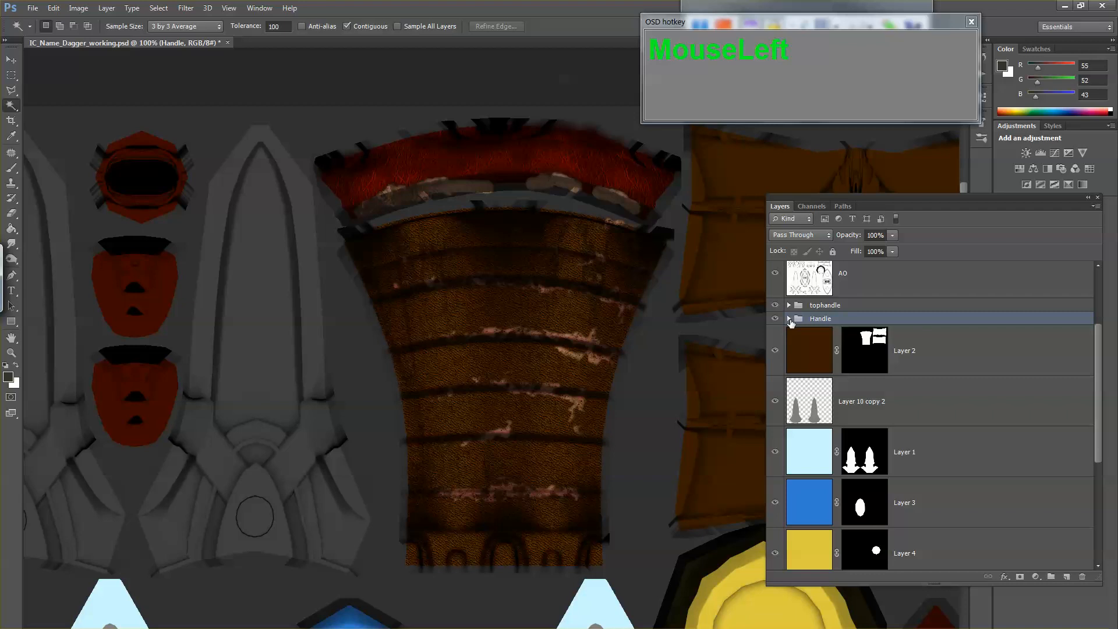
left_click(789, 319)
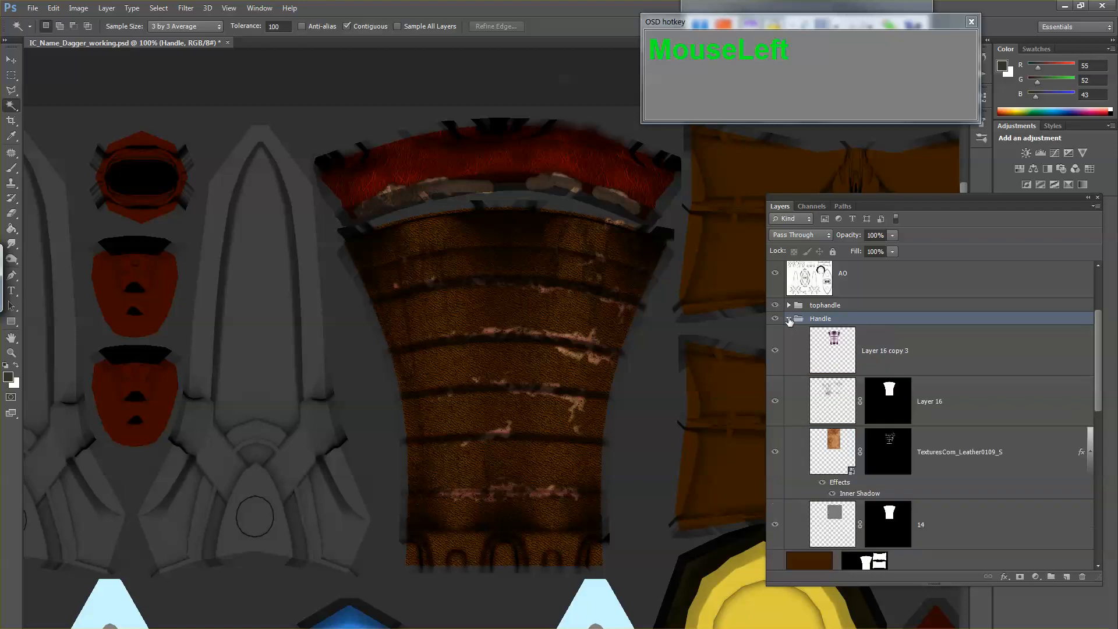
left_click(846, 345)
left_click(844, 399)
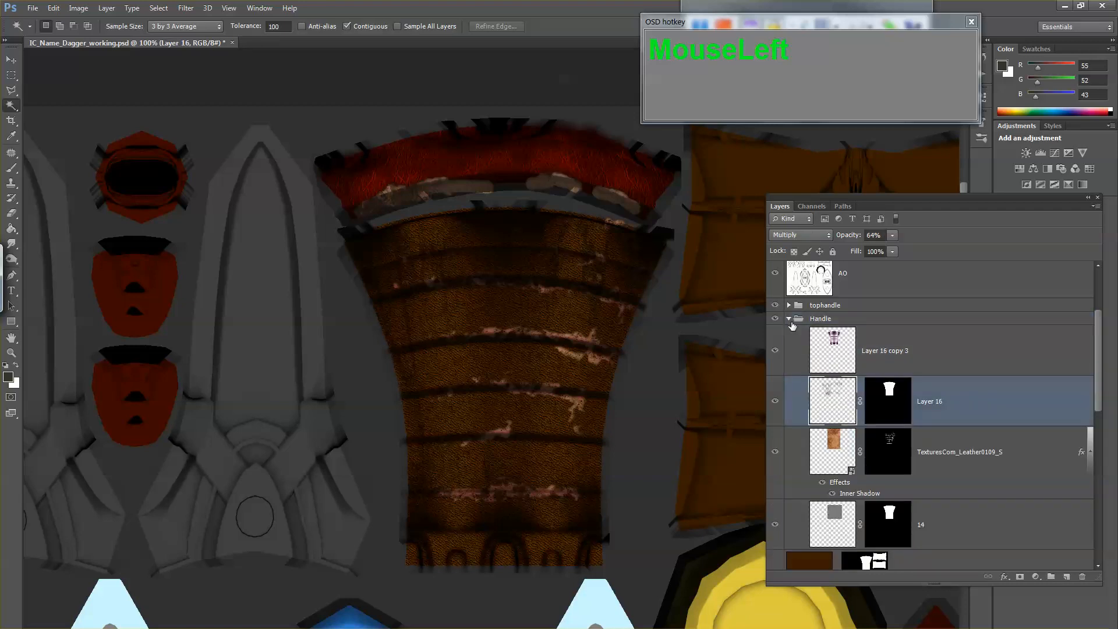
left_click(789, 319)
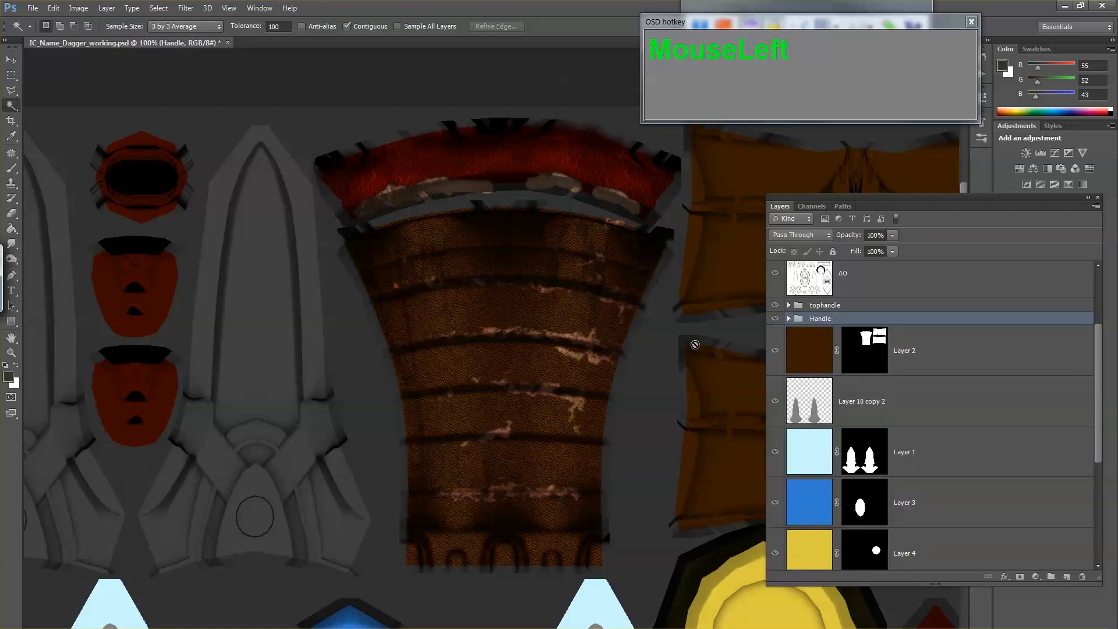
left_click_drag(661, 362, 594, 367)
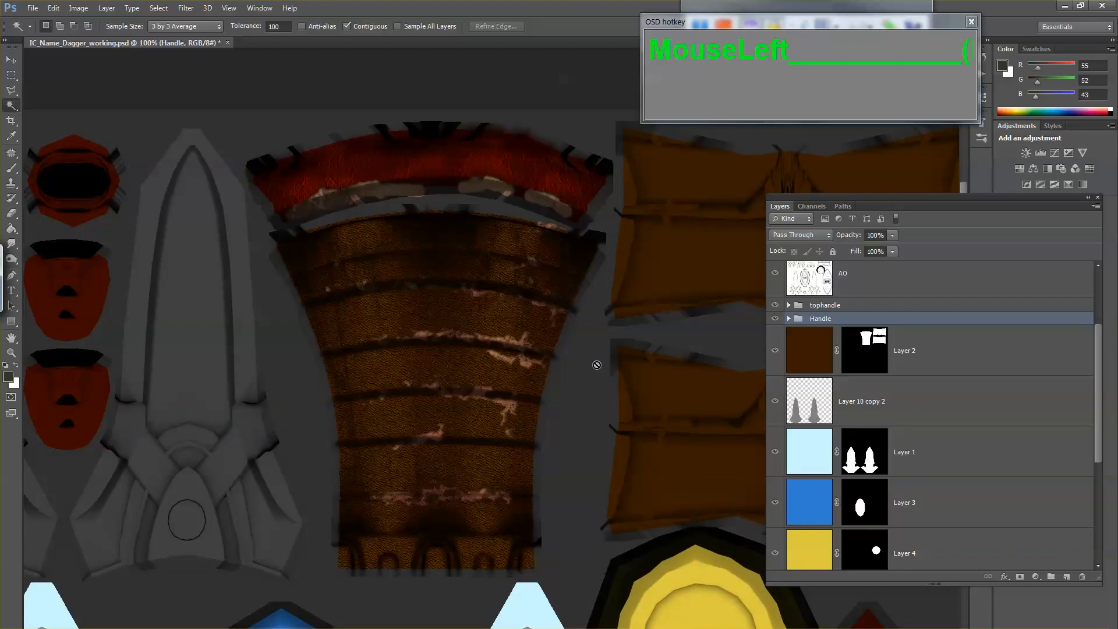